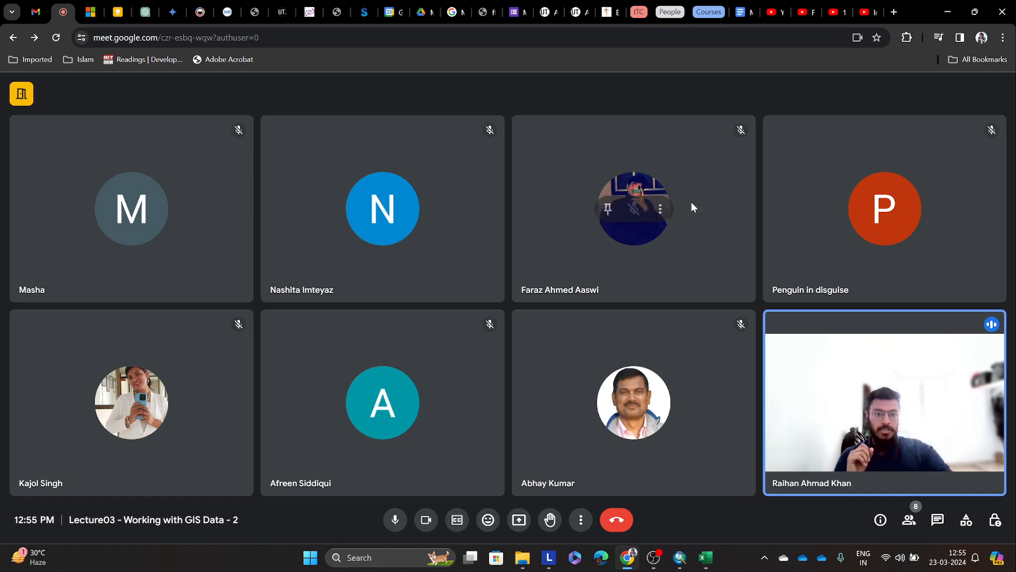
# Step: Present the entire screen in the Google Meet call and hide the screen-sharing notice
pyautogui.click(519, 520)
pyautogui.click(611, 104)
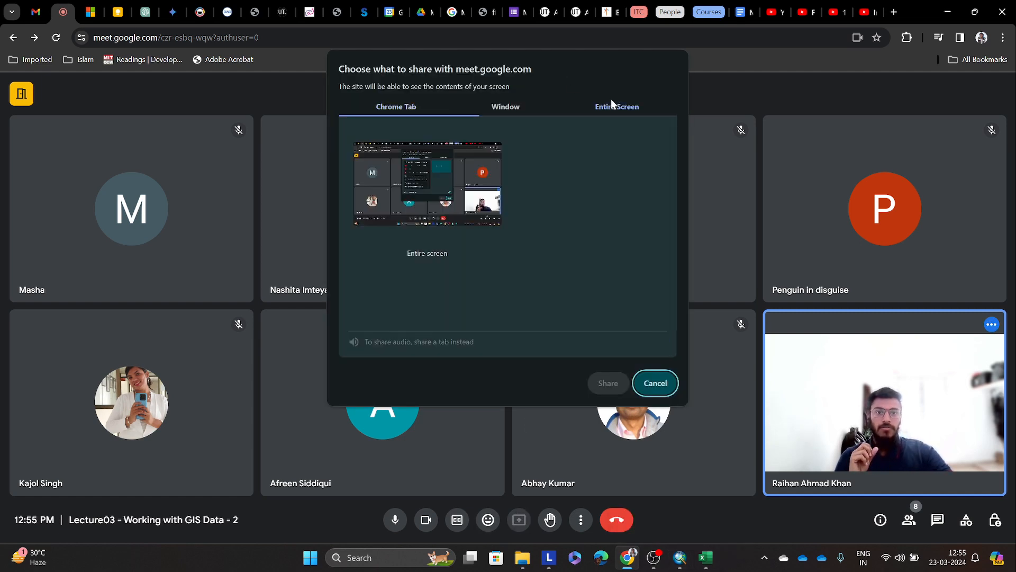
pyautogui.click(609, 389)
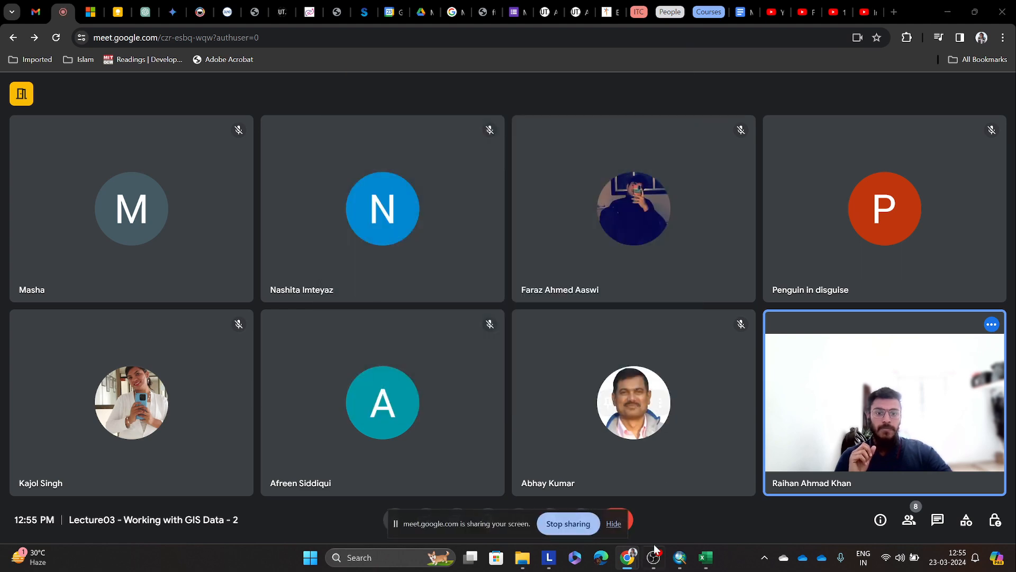
pyautogui.moveTo(682, 563)
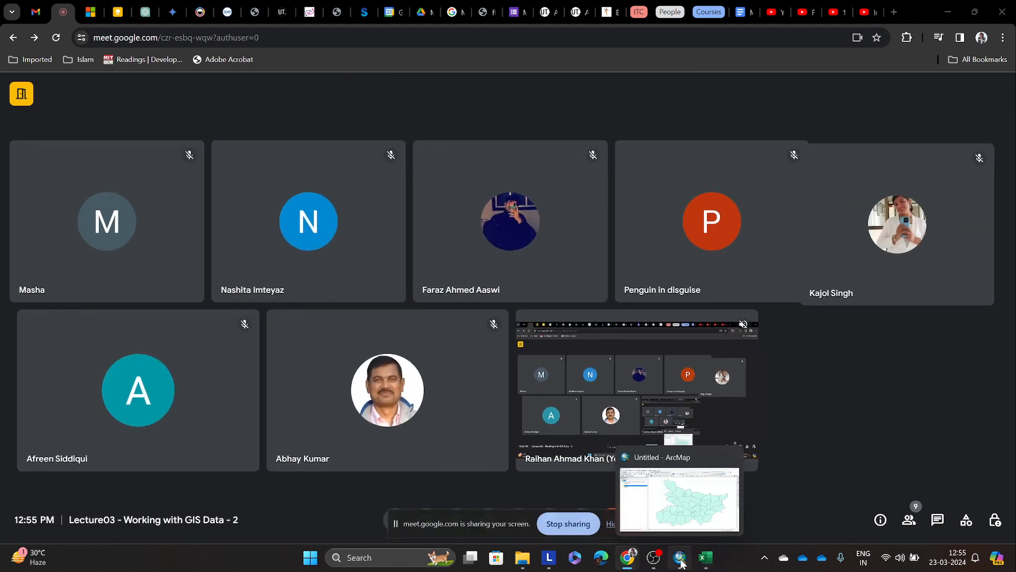
pyautogui.click(613, 524)
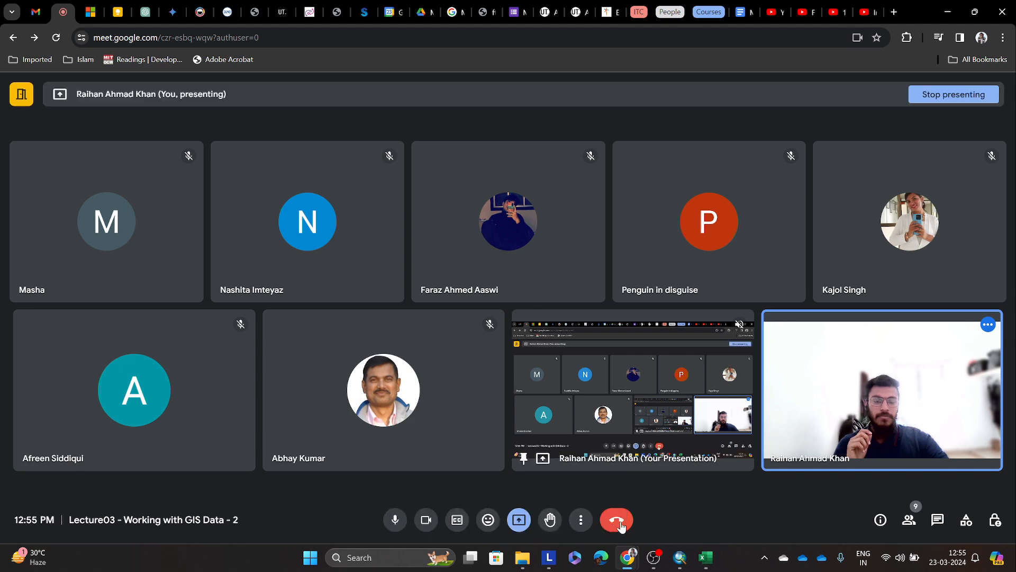
# Step: Switch to ArcMap and turn on feature labels for the Bihar_dist layer
pyautogui.click(683, 563)
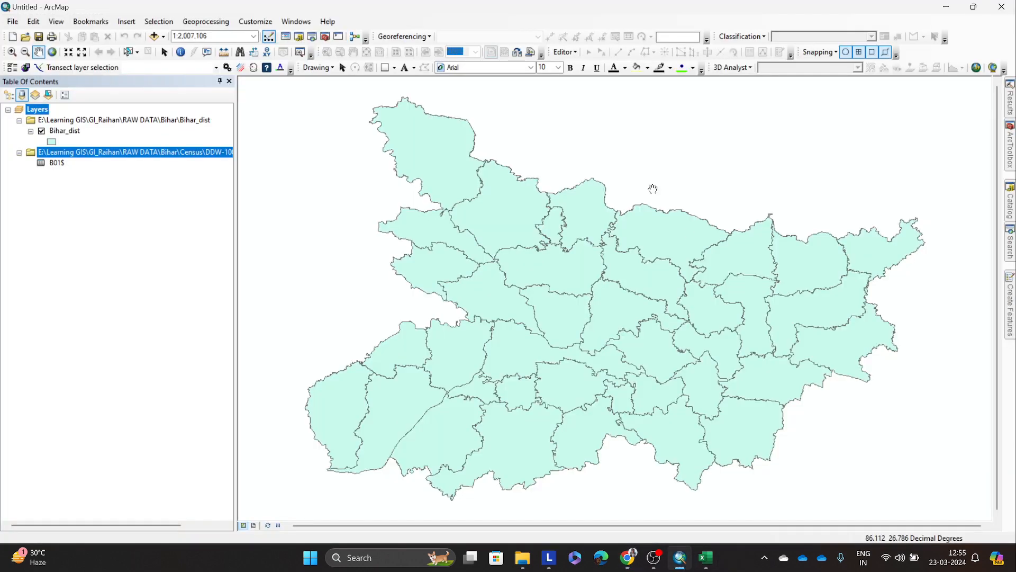
pyautogui.moveTo(580, 242); pyautogui.dragTo(577, 234)
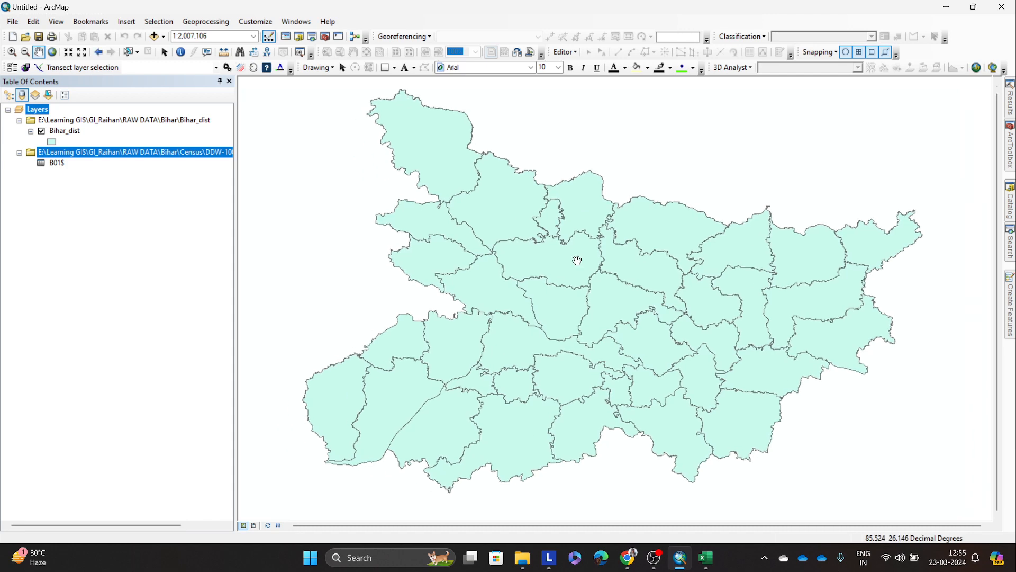
pyautogui.scroll(-1, 577, 260)
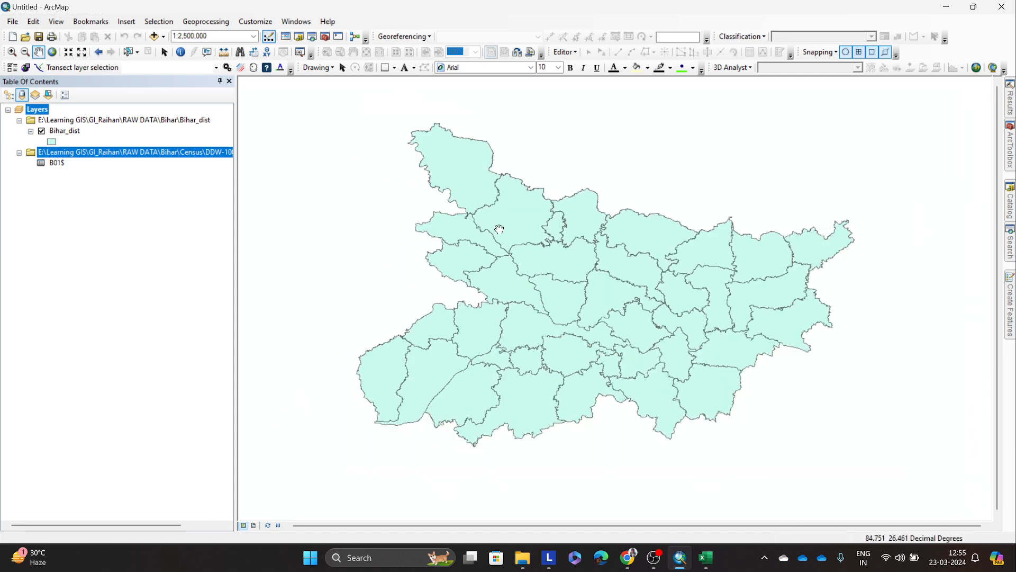
pyautogui.click(79, 132)
pyautogui.rightClick(83, 138)
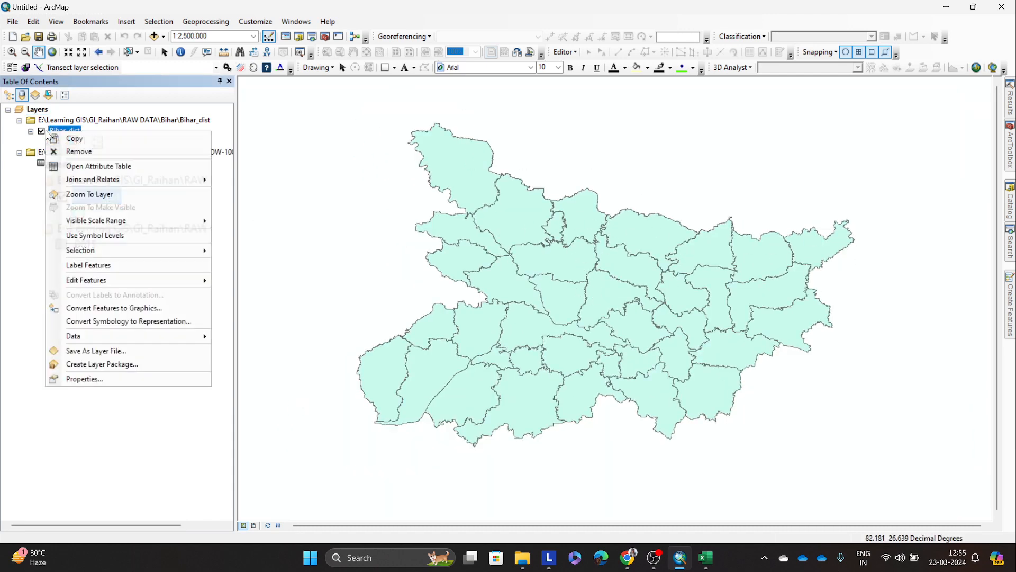
pyautogui.click(116, 263)
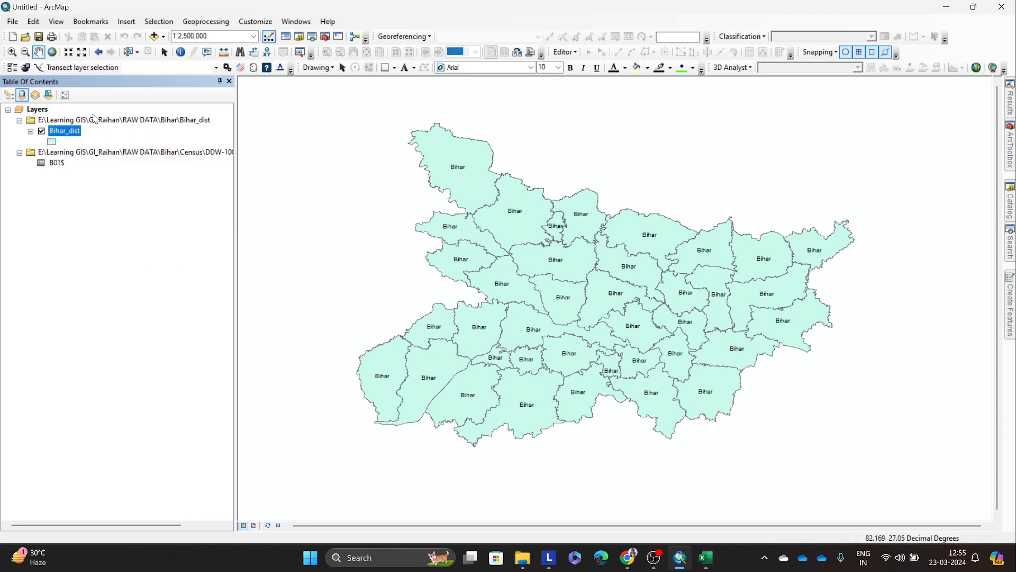
# Step: Set the label field of the Bihar_dist layer to distname and apply the layer properties
pyautogui.rightClick(63, 130)
pyautogui.click(100, 377)
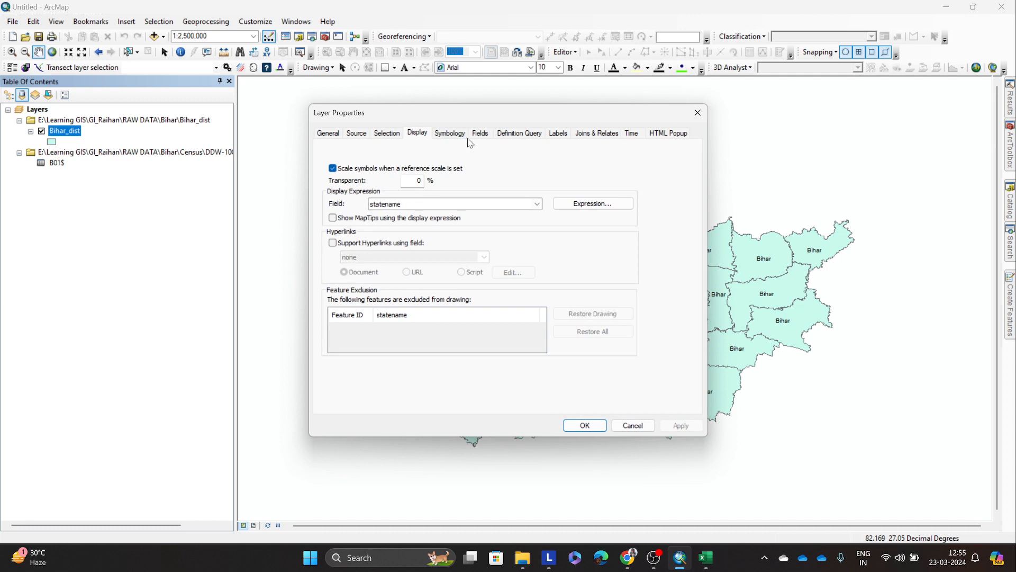
pyautogui.click(480, 133)
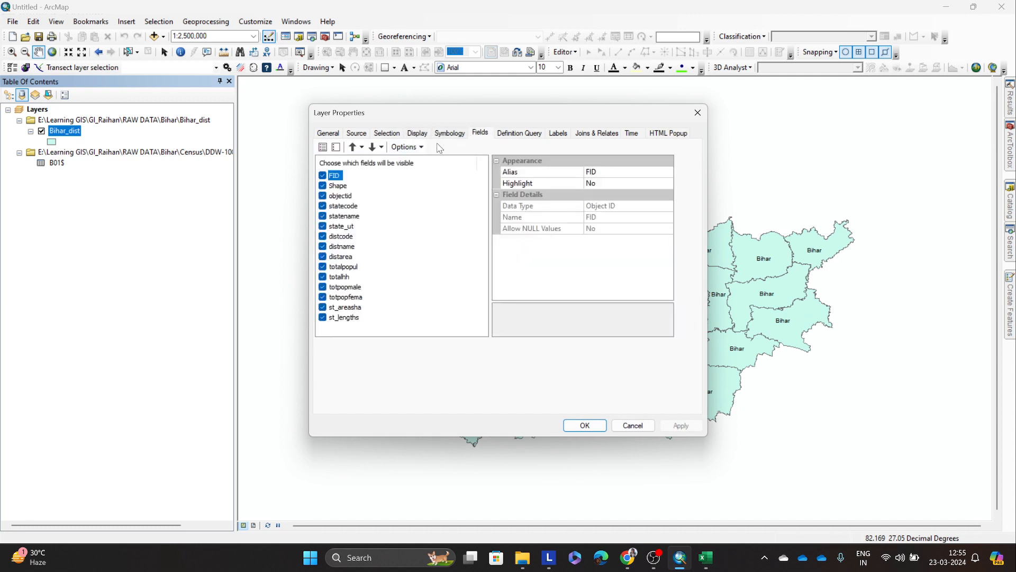
pyautogui.click(558, 133)
pyautogui.click(551, 227)
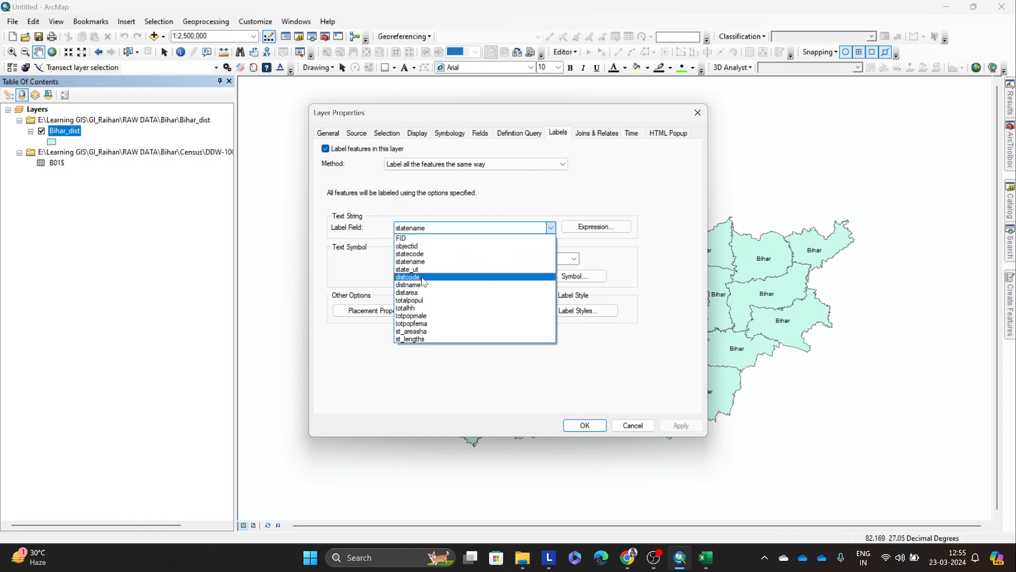
pyautogui.click(425, 288)
pyautogui.click(681, 426)
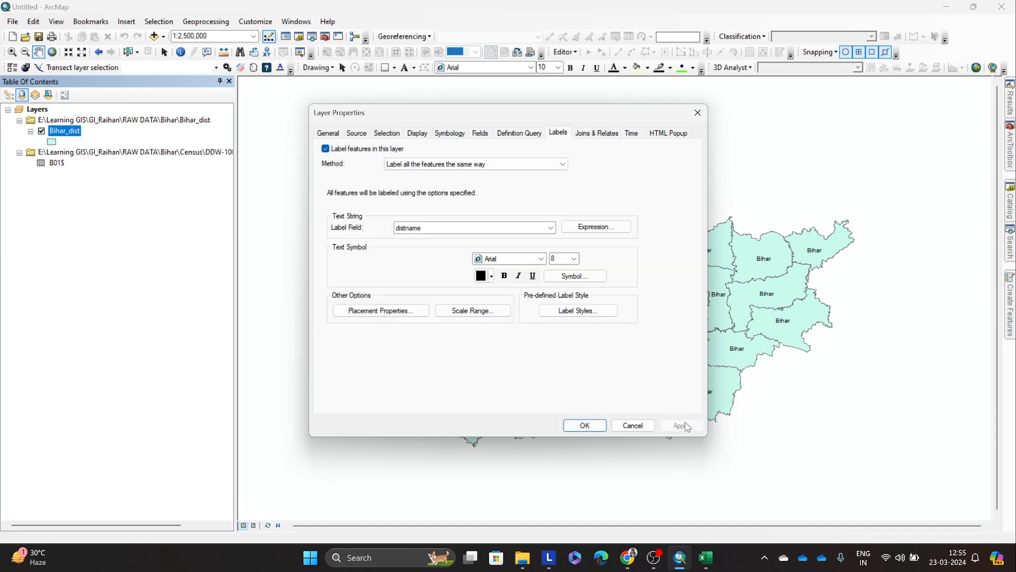
pyautogui.click(582, 425)
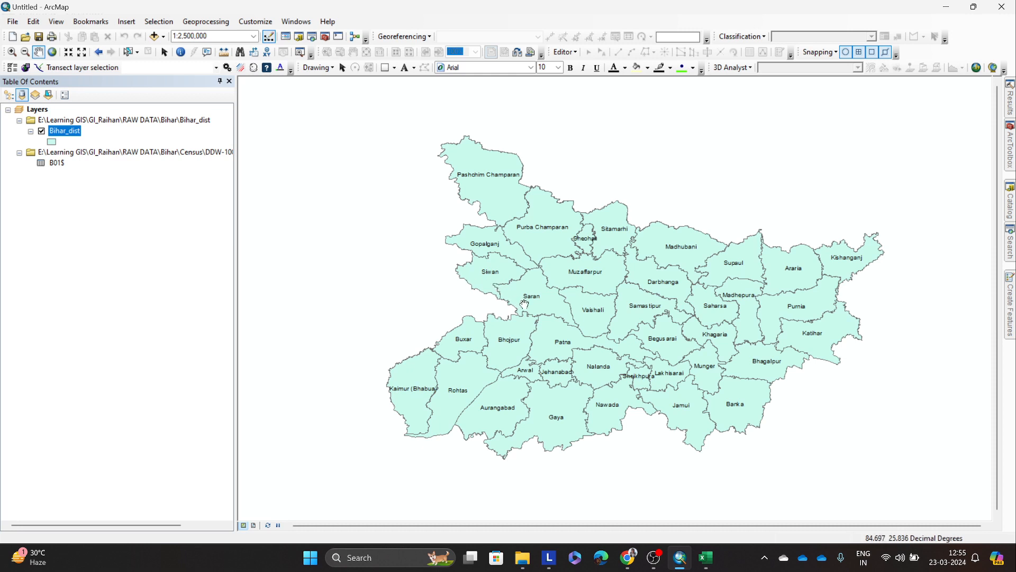
pyautogui.moveTo(524, 303); pyautogui.dragTo(529, 298)
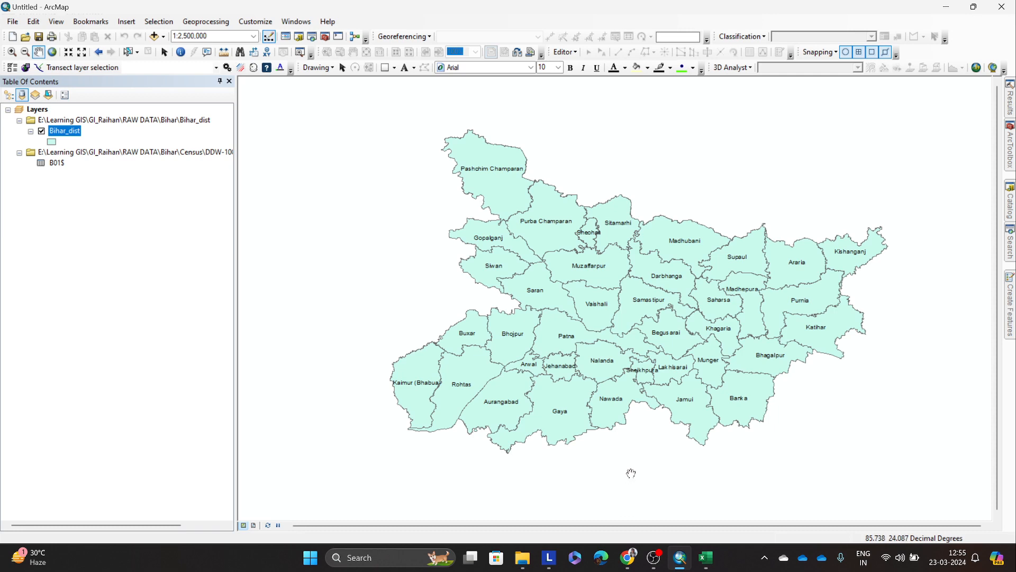
pyautogui.scroll(-1, 614, 406)
pyautogui.scroll(1, 615, 406)
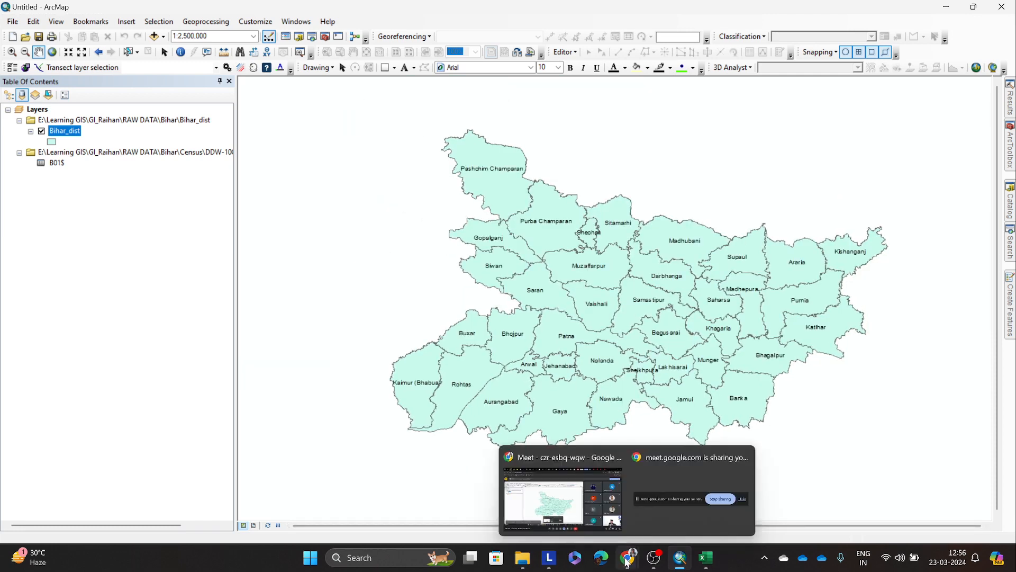
pyautogui.moveTo(772, 442); pyautogui.dragTo(776, 447)
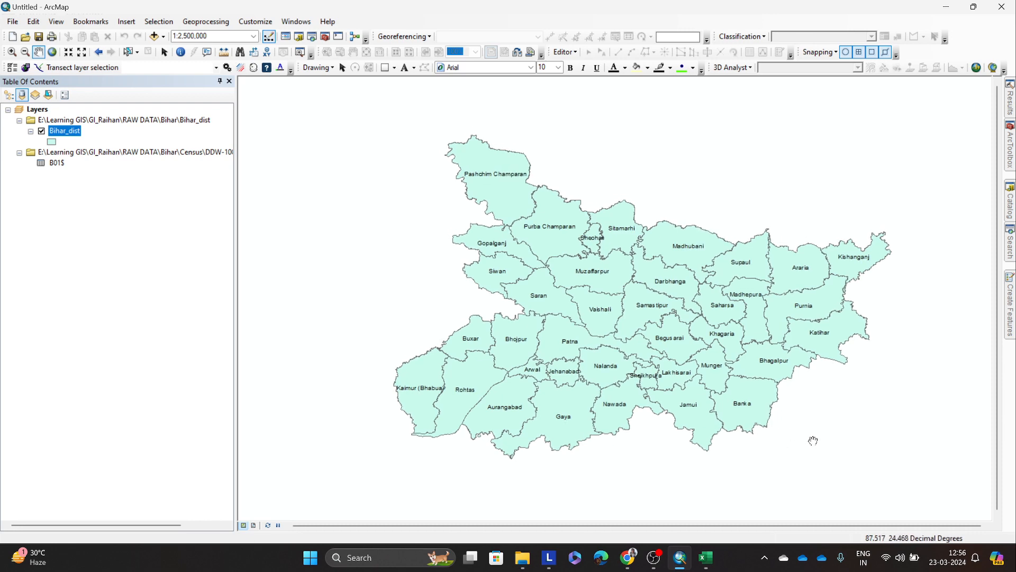
# Step: Check the participants in the Google Meet window and return to the district map in ArcMap
pyautogui.moveTo(627, 558)
pyautogui.click(572, 505)
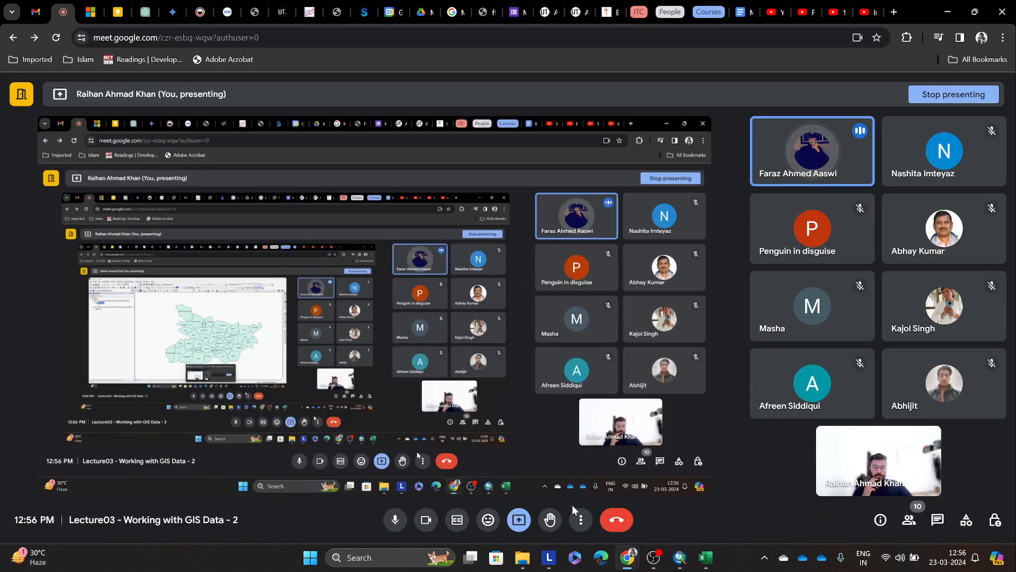
pyautogui.click(946, 16)
pyautogui.moveTo(659, 259); pyautogui.dragTo(642, 246)
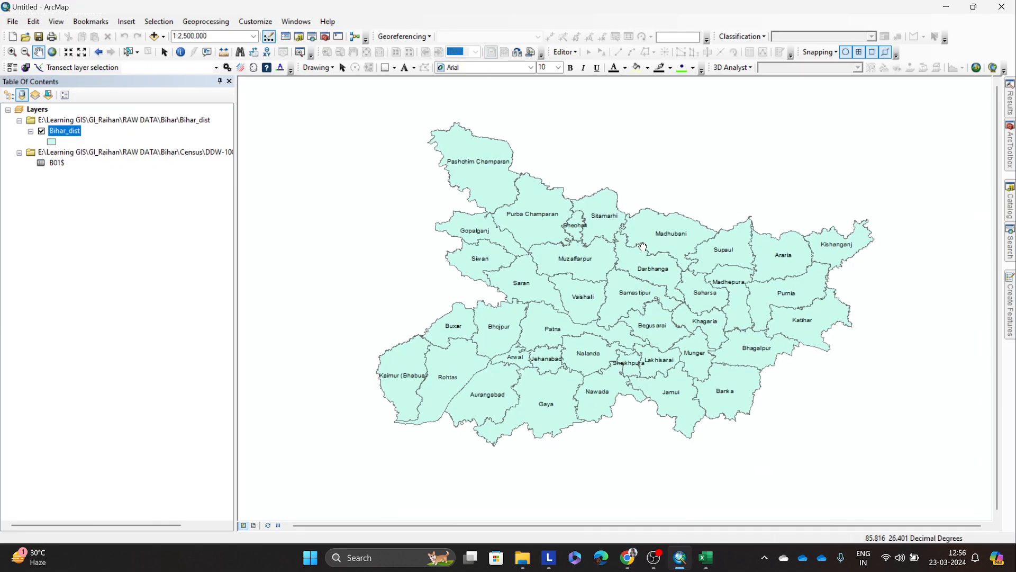
# Step: Switch to Excel, review the main workers table in DDW-B04-1000.xls back to its first columns, and return to ArcMap
pyautogui.click(57, 163)
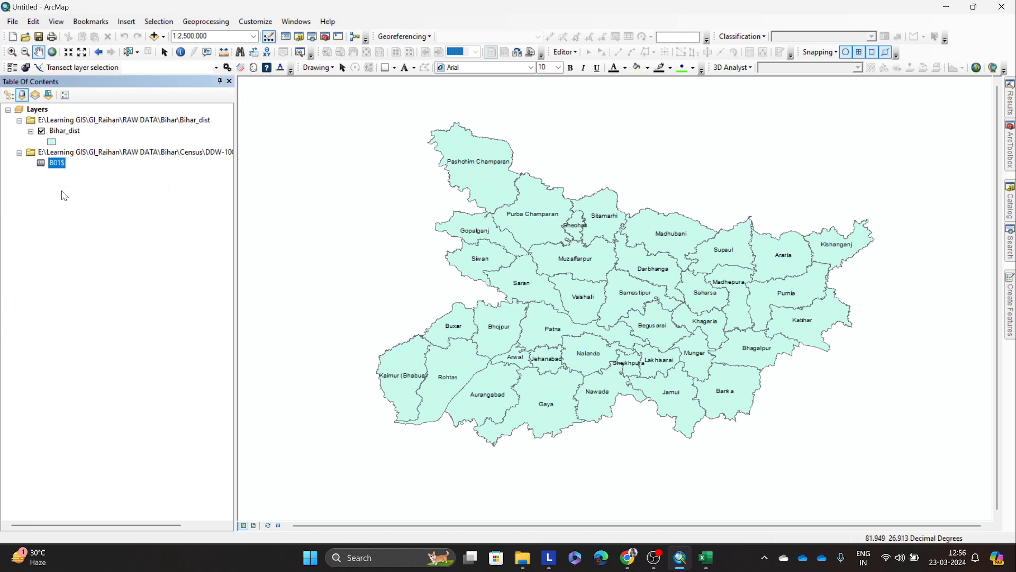
pyautogui.click(64, 194)
pyautogui.click(714, 560)
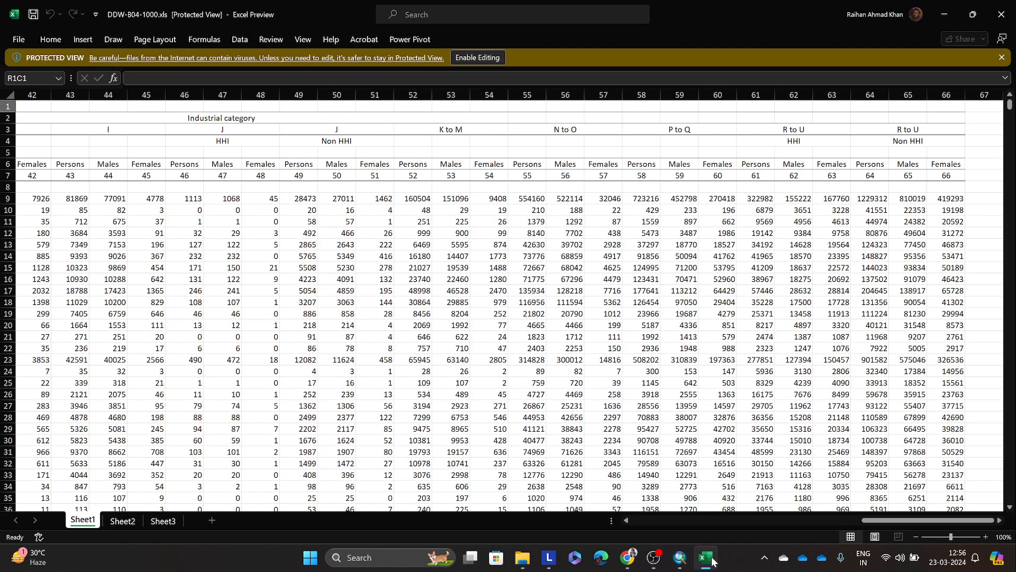
pyautogui.moveTo(926, 524); pyautogui.dragTo(696, 524)
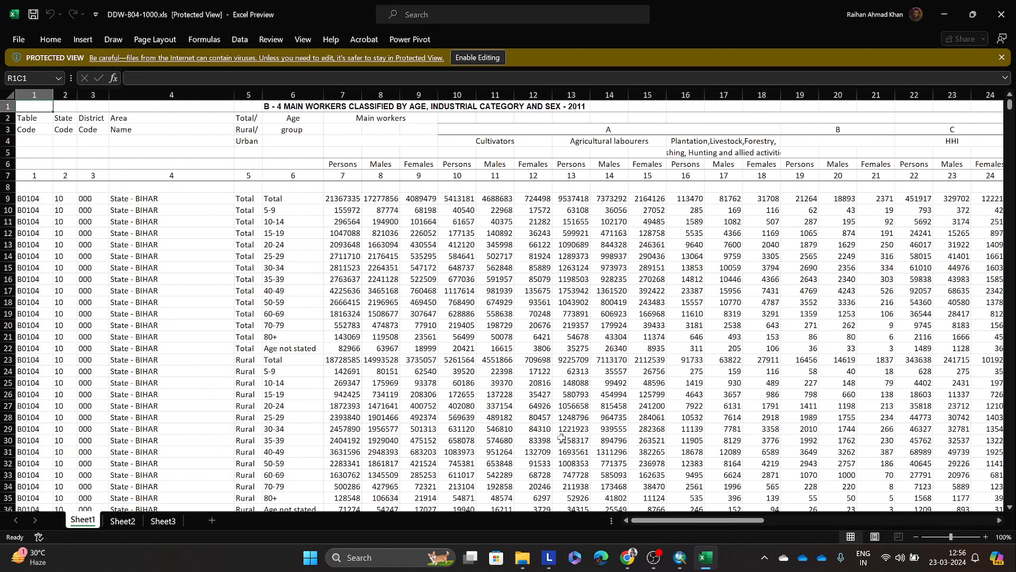
pyautogui.click(944, 14)
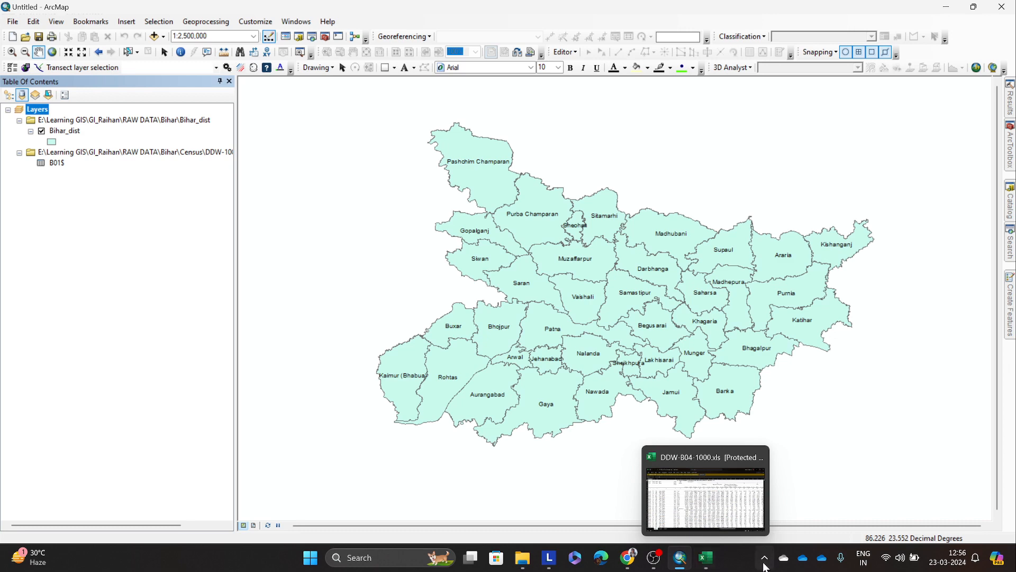
# Step: Switch to File Explorer and examine the Excel workbooks in Bihar's Census folder, comparing the A-1 and DDW-1000B-01-Census files
pyautogui.click(523, 558)
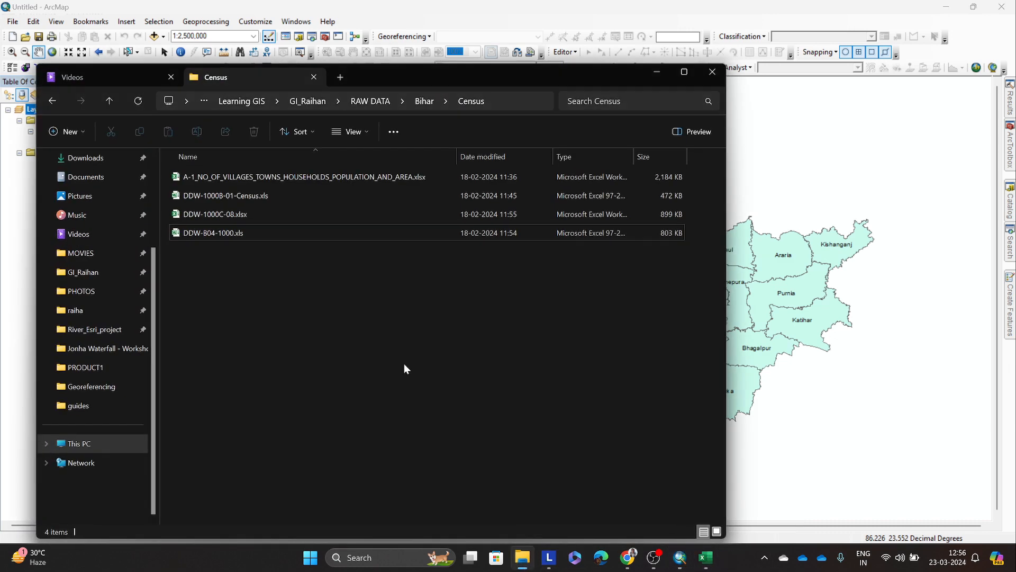
pyautogui.click(379, 179)
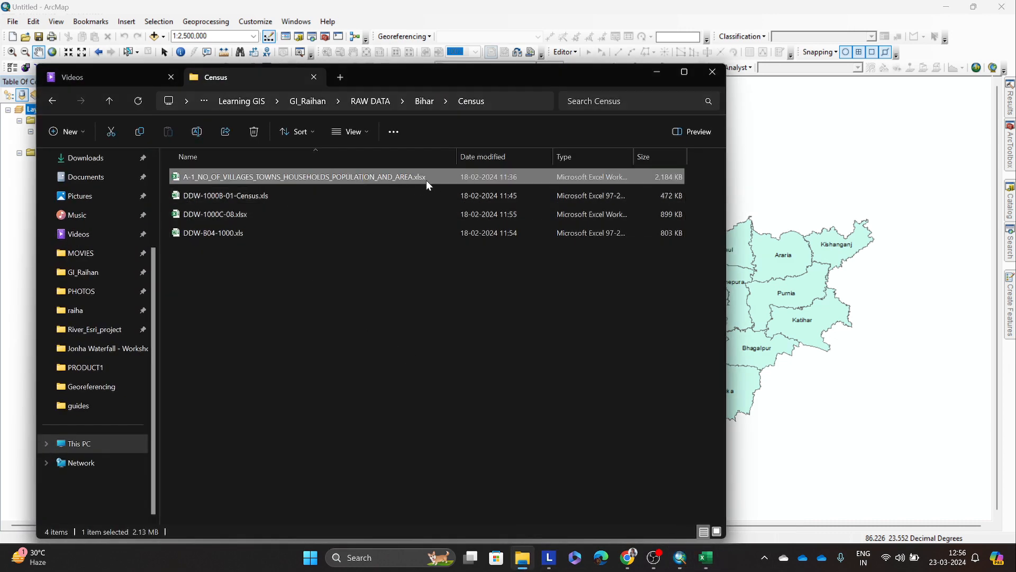
pyautogui.click(272, 200)
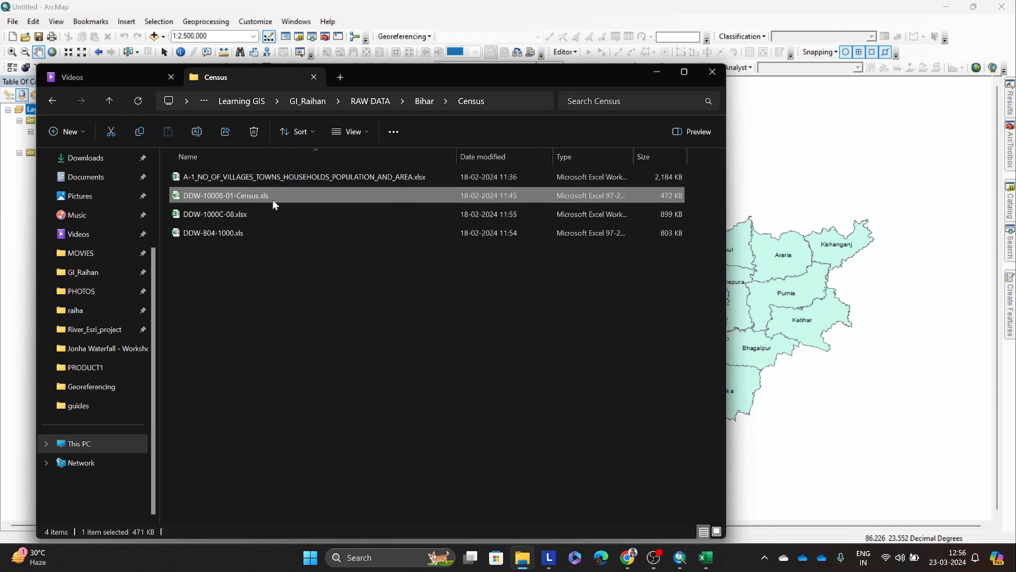
pyautogui.click(414, 180)
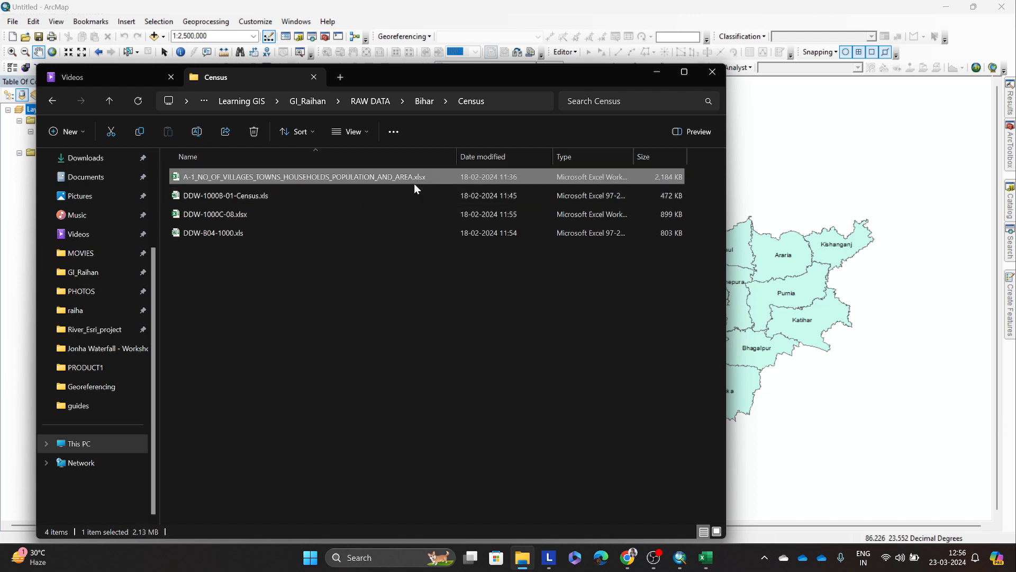
pyautogui.click(303, 193)
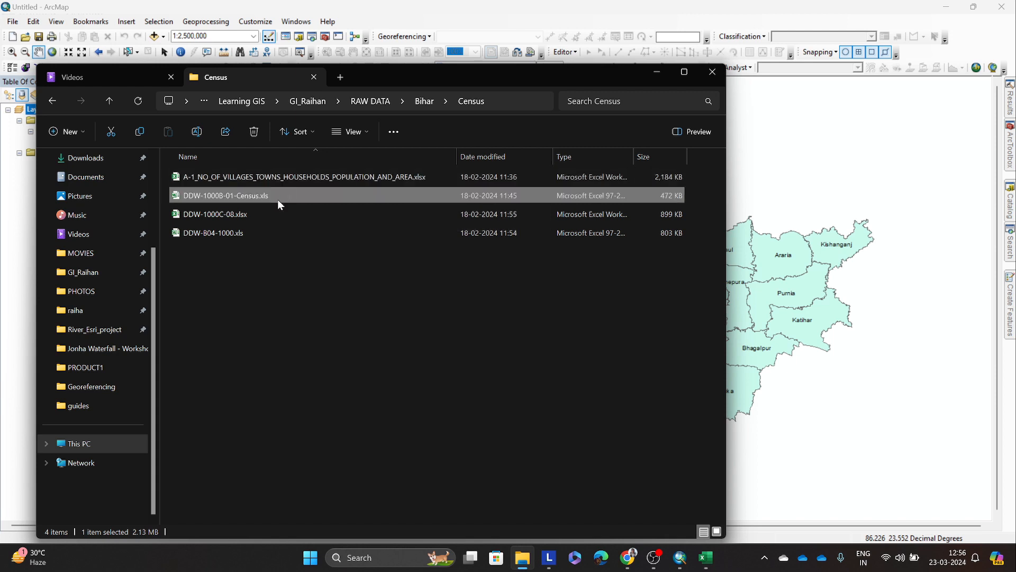
pyautogui.click(353, 312)
pyautogui.click(385, 180)
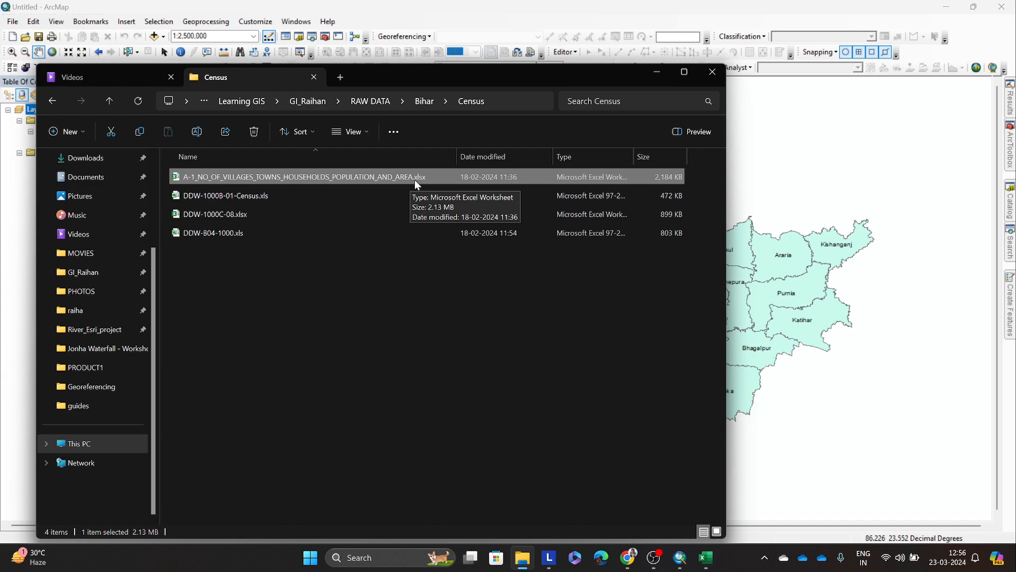
# Step: Close DDW-B04-1000.xls and open DDW-1000C-08.xlsx from the Census folder to review its educational level table
pyautogui.click(706, 557)
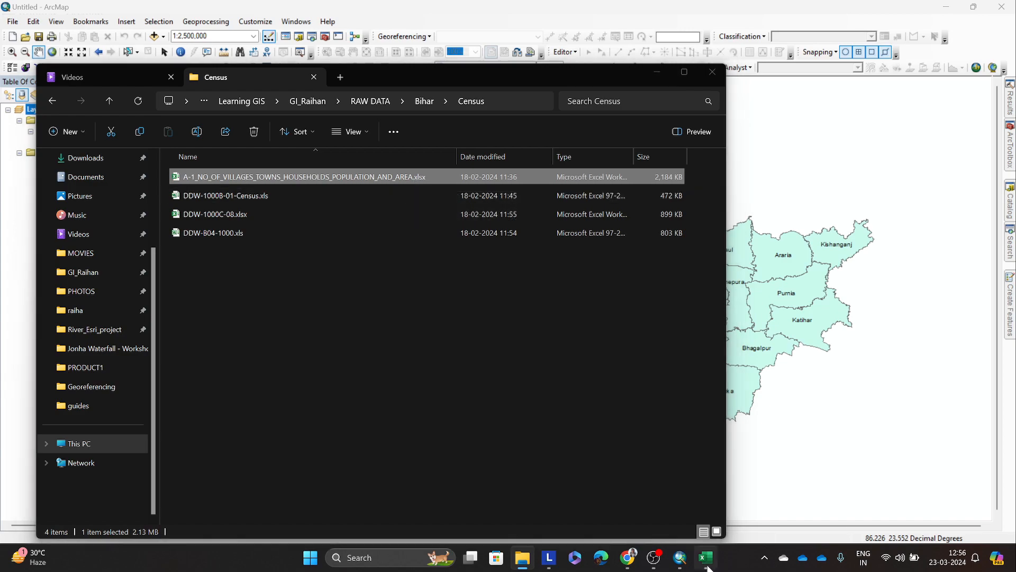
pyautogui.click(945, 13)
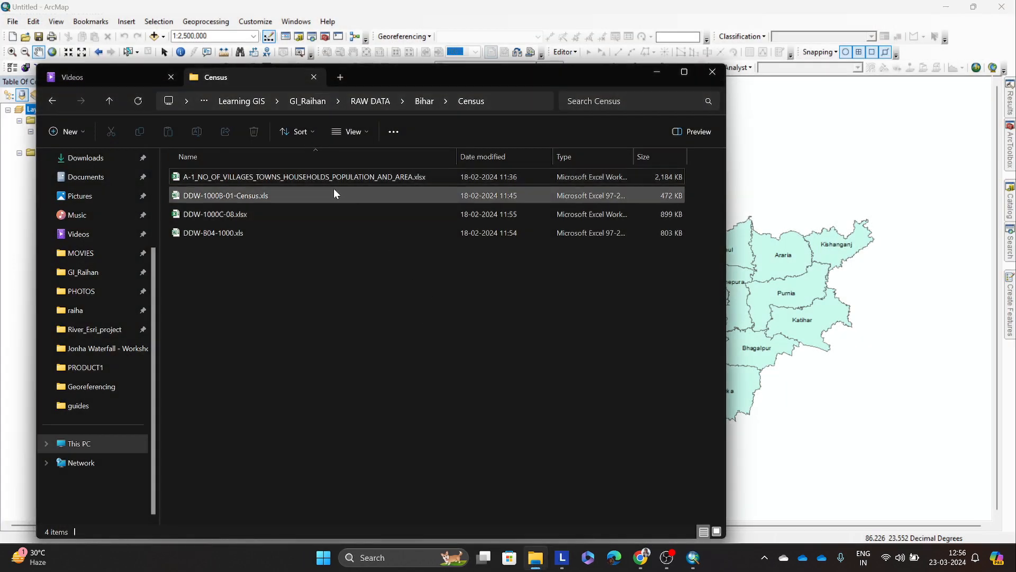
pyautogui.doubleClick(273, 218)
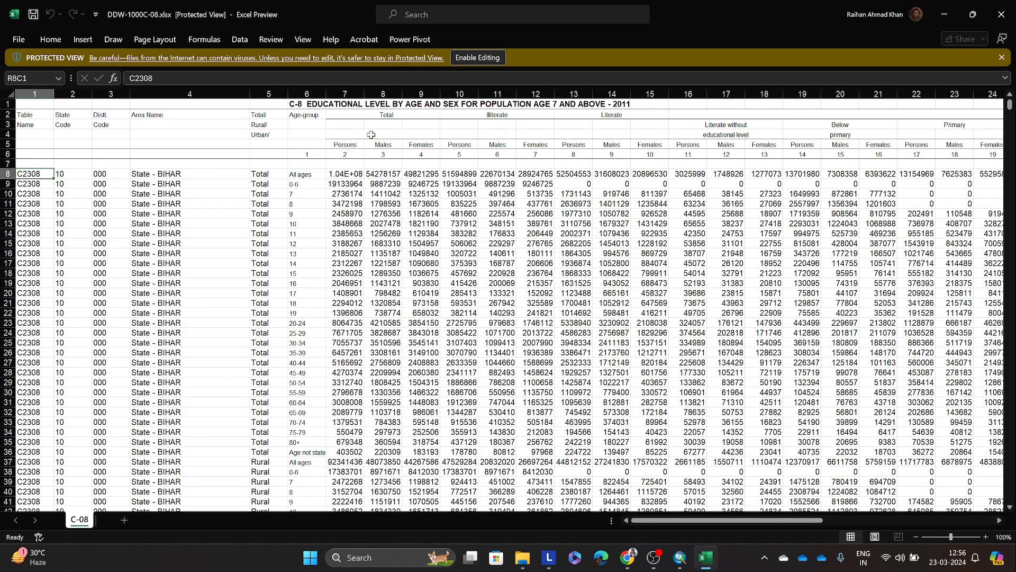
pyautogui.click(333, 104)
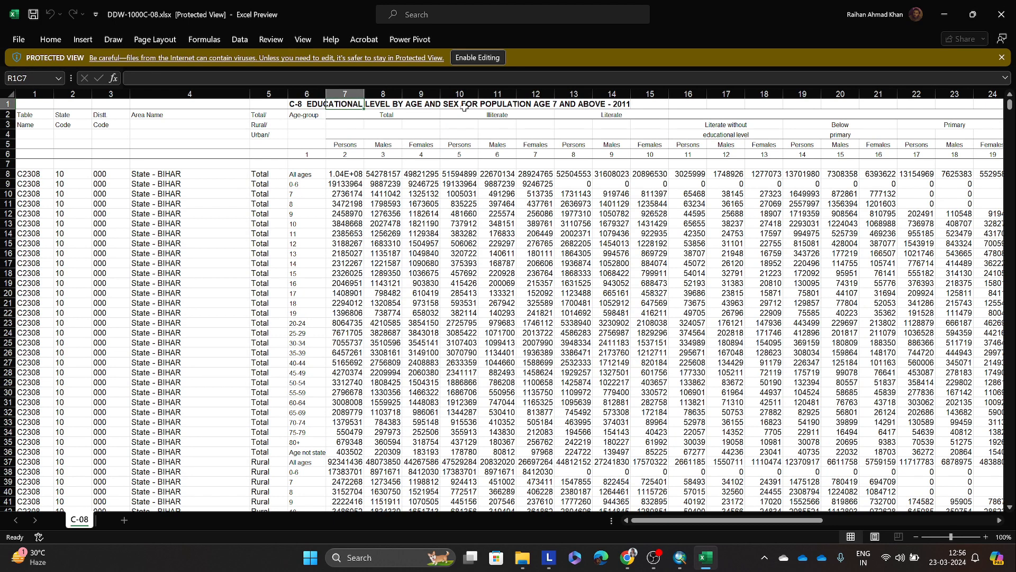
pyautogui.click(731, 221)
pyautogui.click(574, 223)
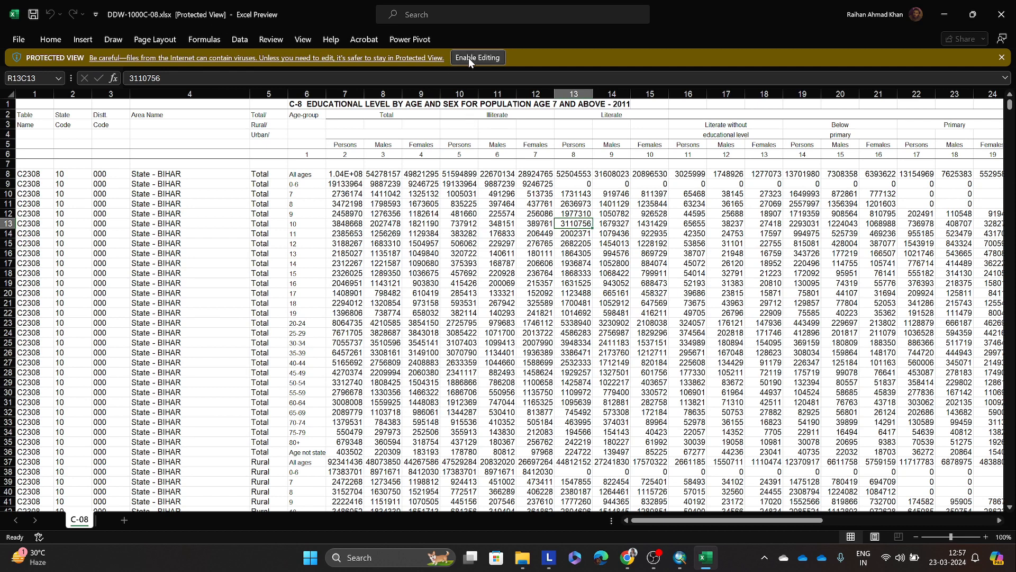
# Step: Enable editing for the protected DDW-1000C-08.xlsx workbook
pyautogui.click(18, 41)
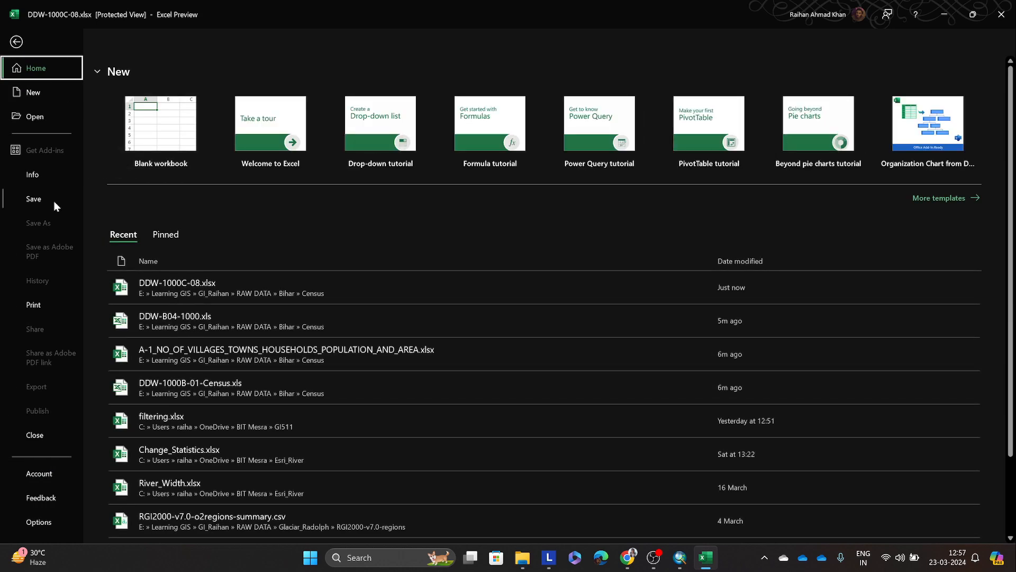
pyautogui.click(16, 42)
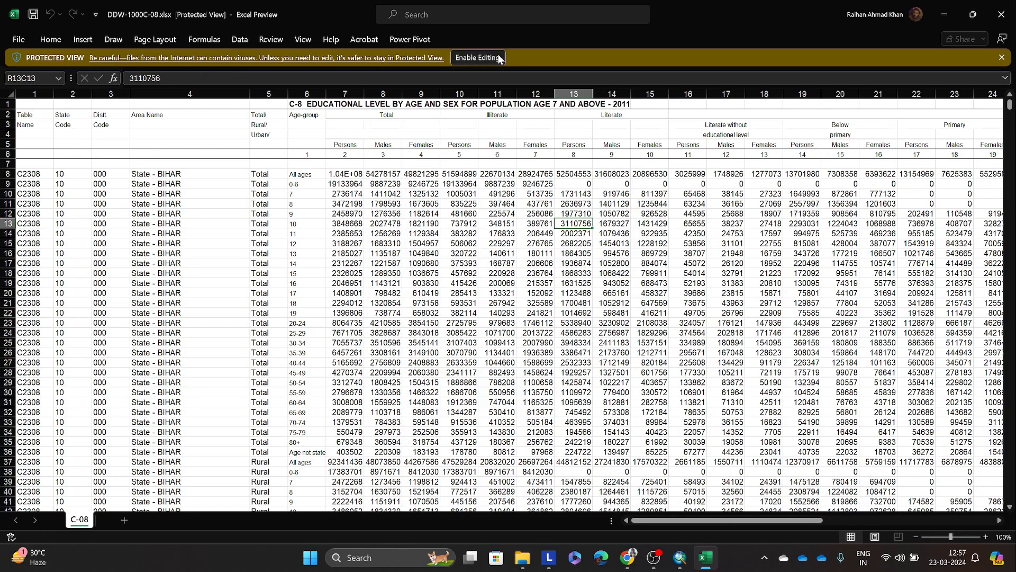
pyautogui.click(469, 50)
pyautogui.click(19, 40)
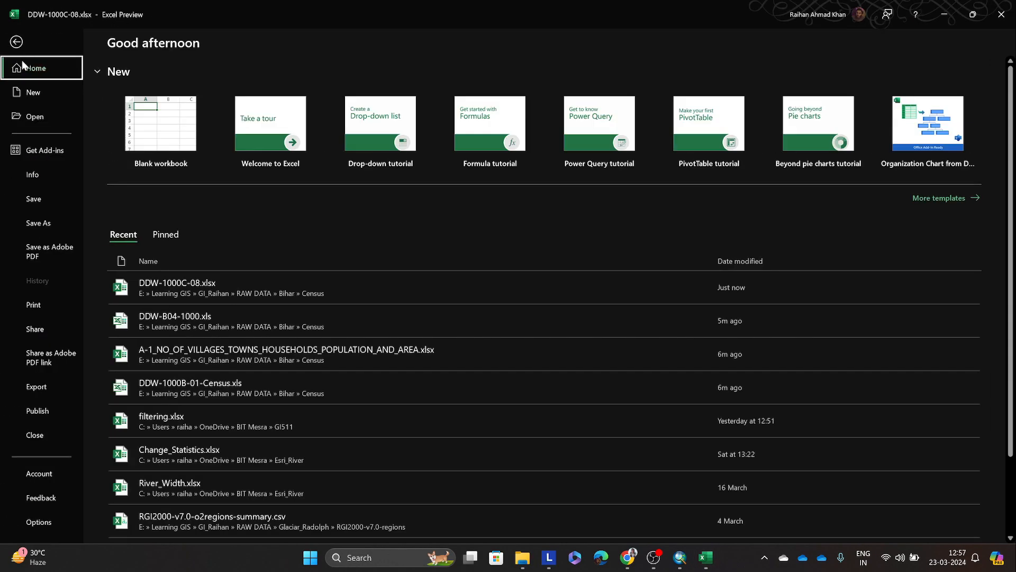
pyautogui.click(17, 42)
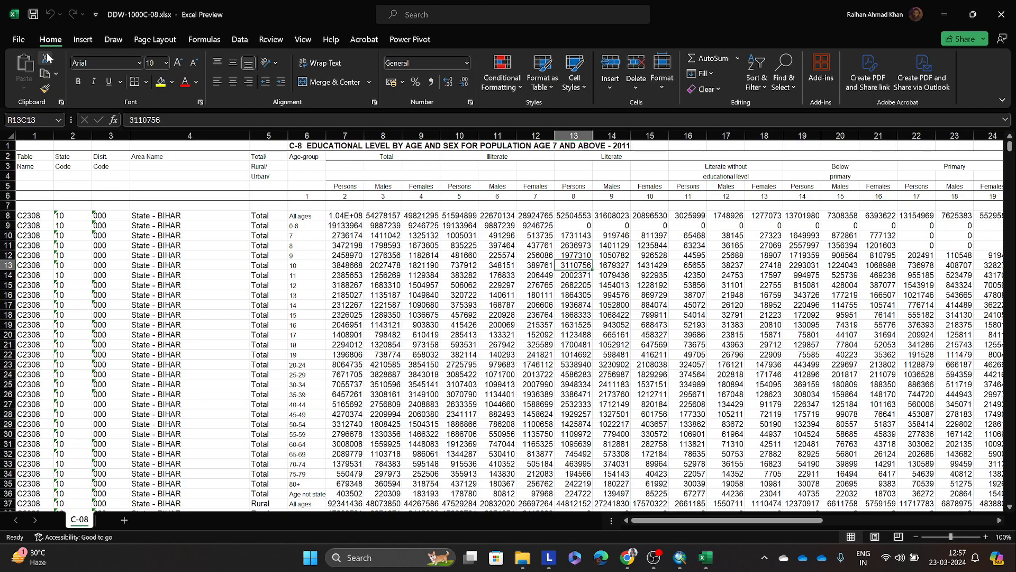
# Step: Start saving a copy of the workbook in Bihar's Census folder with the file name educational_level
pyautogui.click(22, 45)
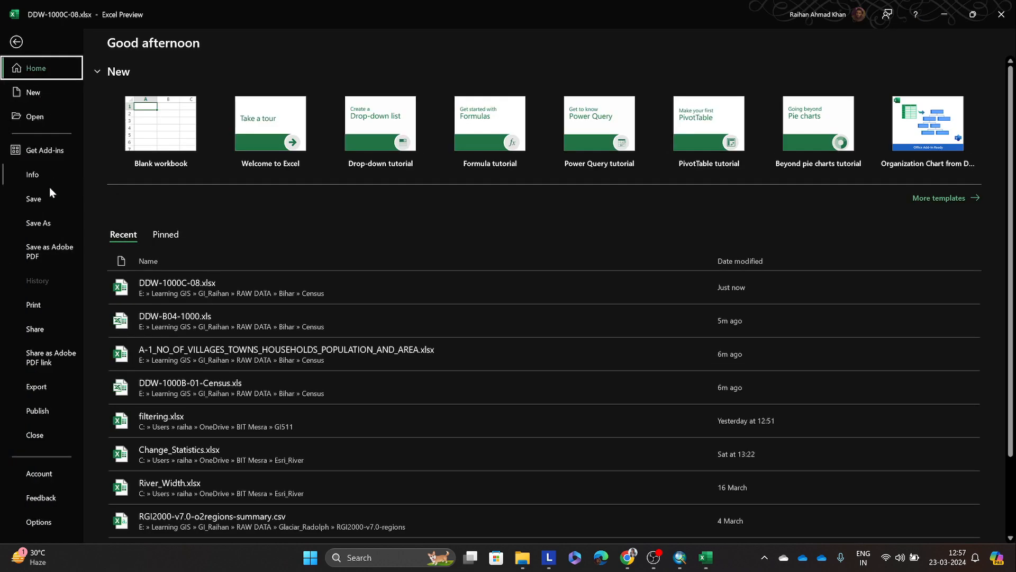
pyautogui.click(46, 223)
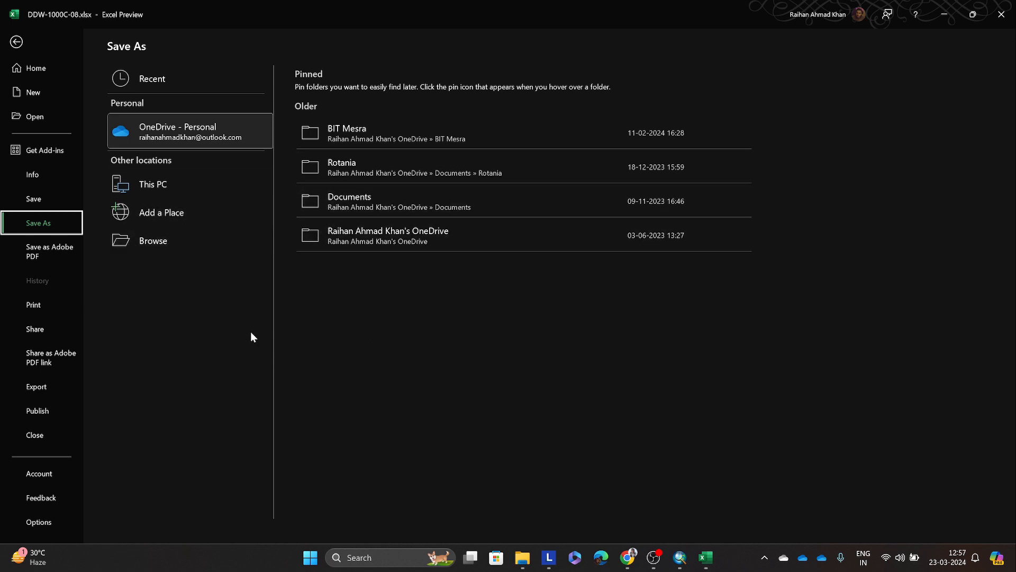
pyautogui.click(165, 249)
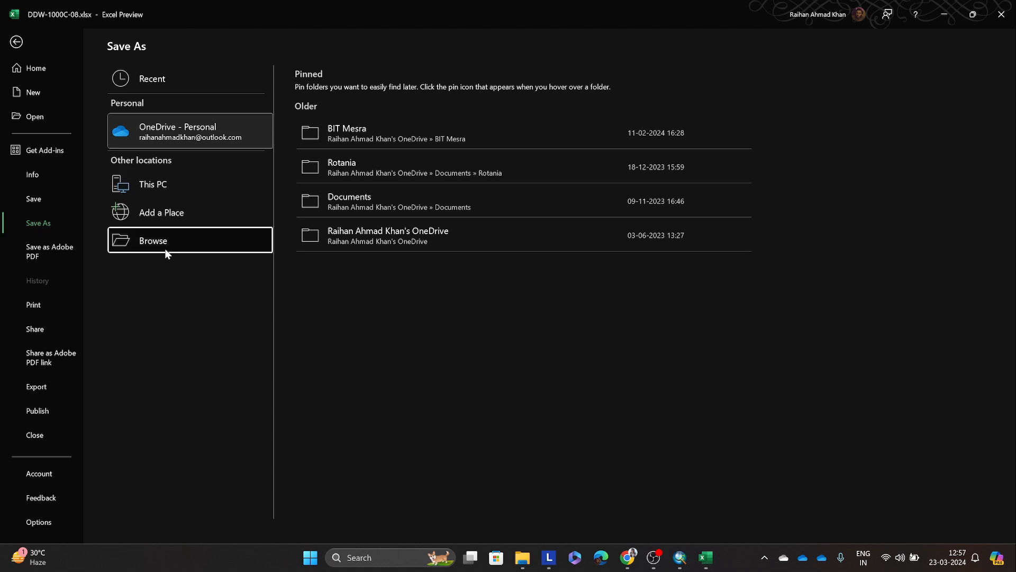
pyautogui.moveTo(163, 19); pyautogui.dragTo(231, 67)
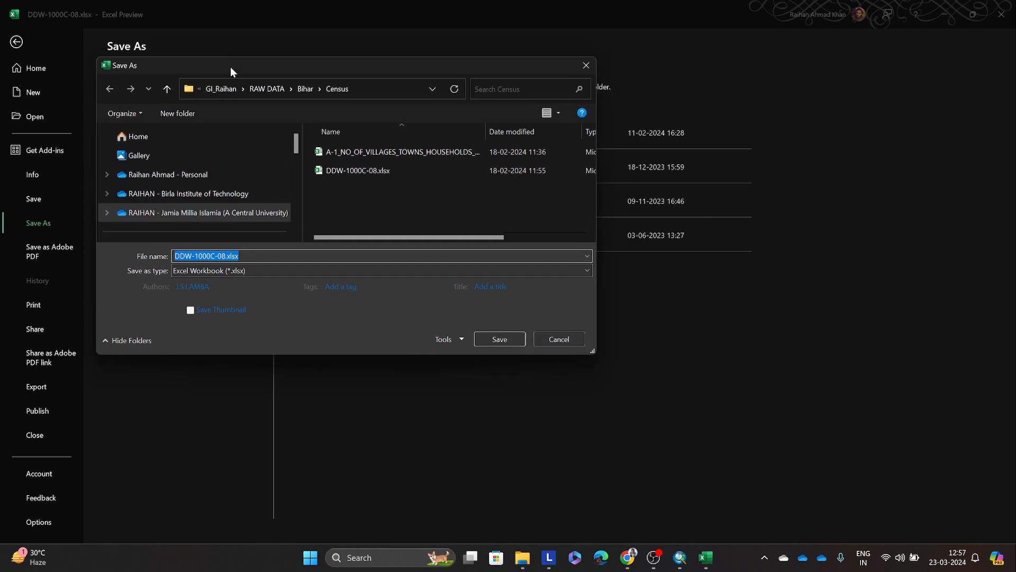
pyautogui.click(257, 258)
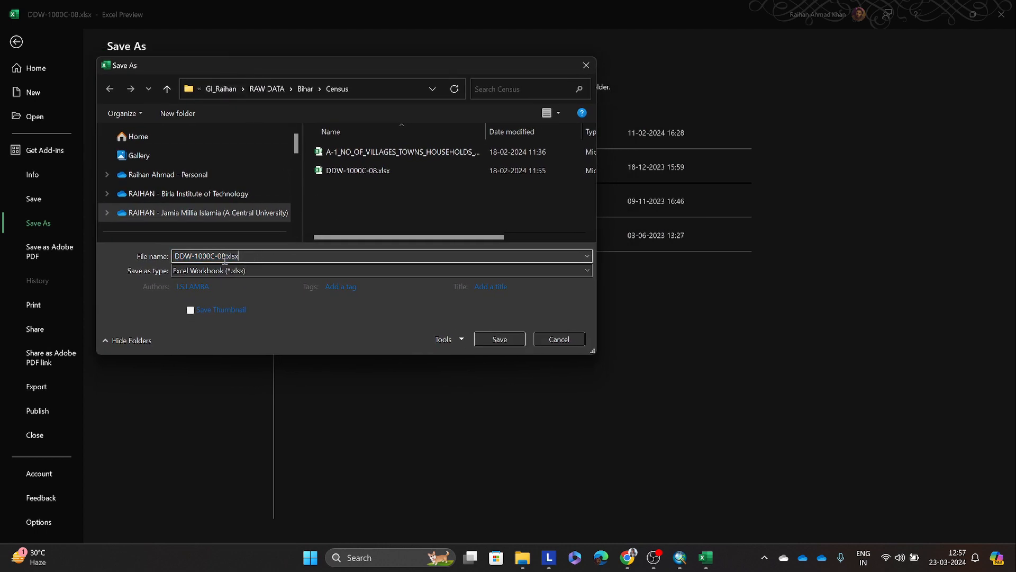
pyautogui.moveTo(226, 256); pyautogui.dragTo(144, 256)
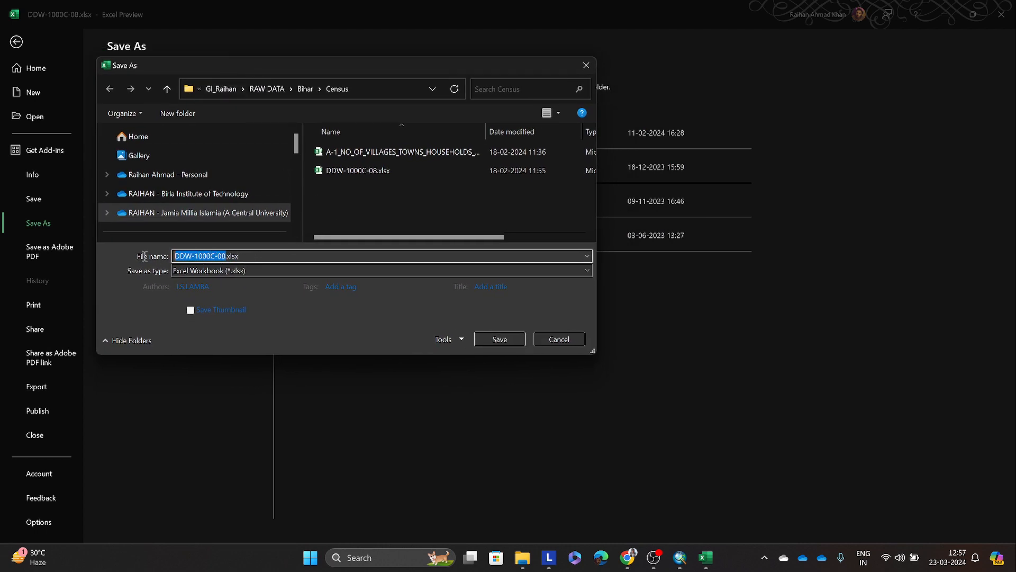
pyautogui.press('BackSpace')
pyautogui.write('educational_level')
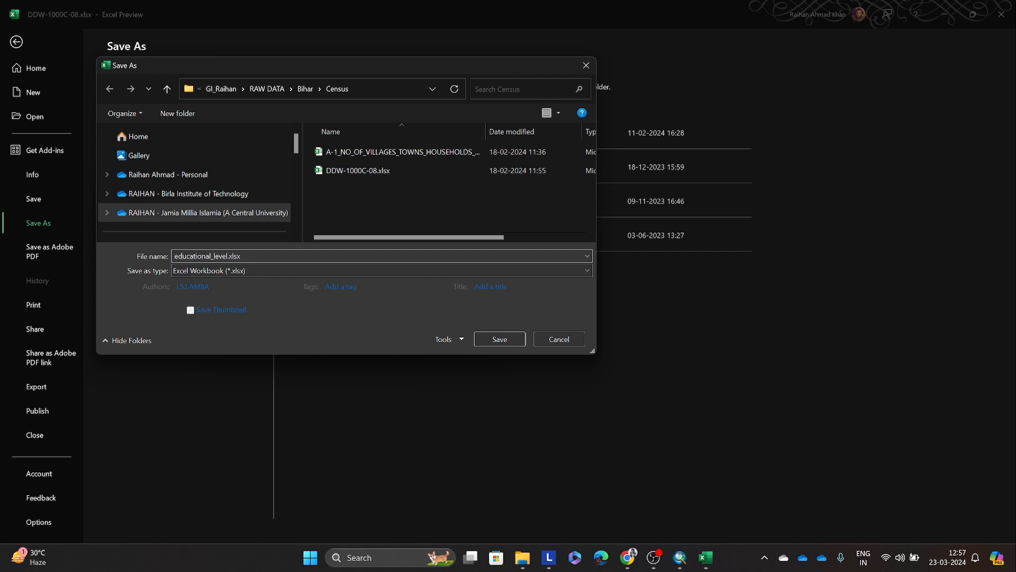
# Step: Set the copy's file type to CSV UTF-8 (Comma delimited) and save it as educational_level.csv
pyautogui.click(189, 269)
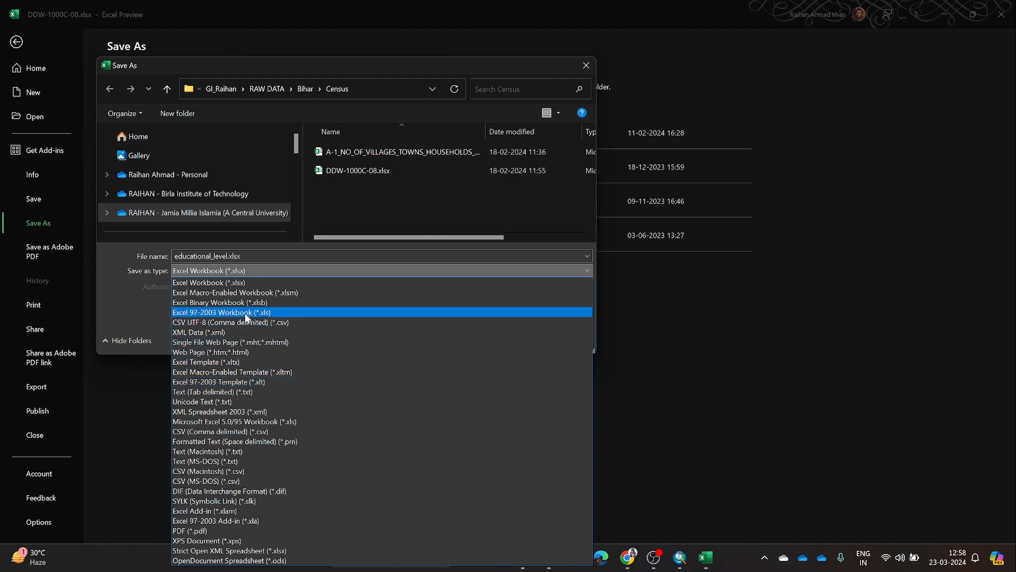
pyautogui.click(223, 313)
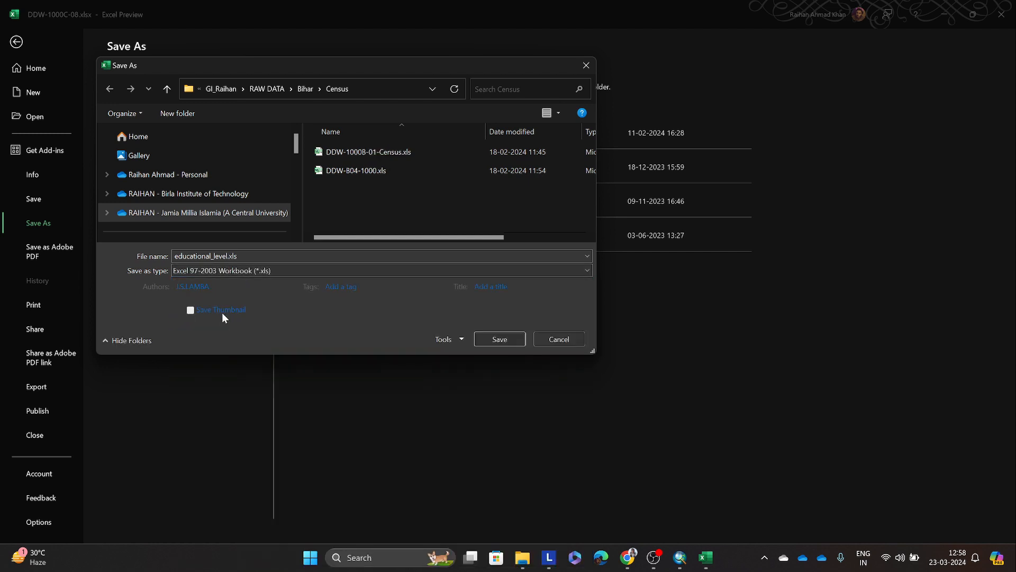
pyautogui.click(261, 271)
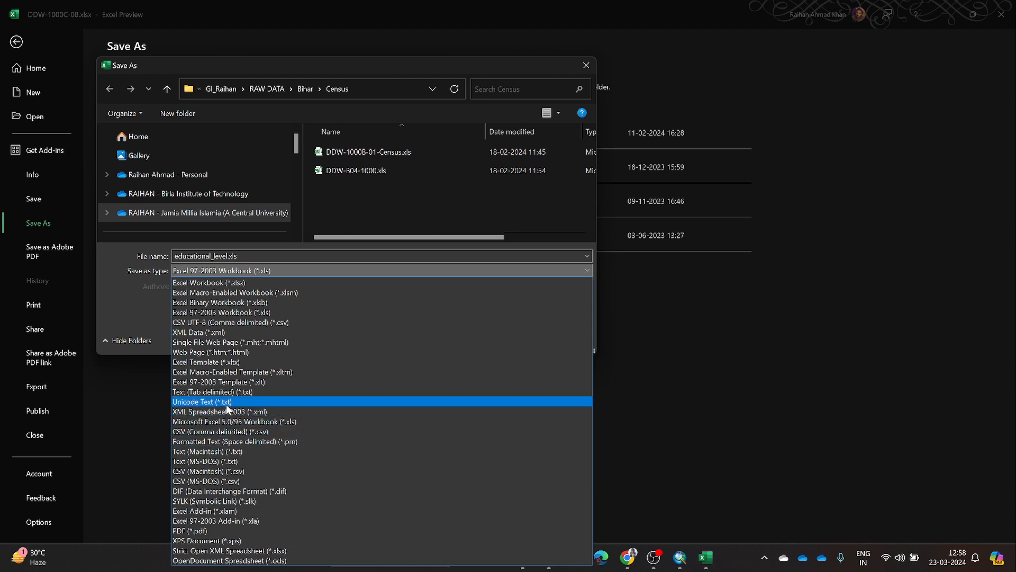
pyautogui.click(237, 321)
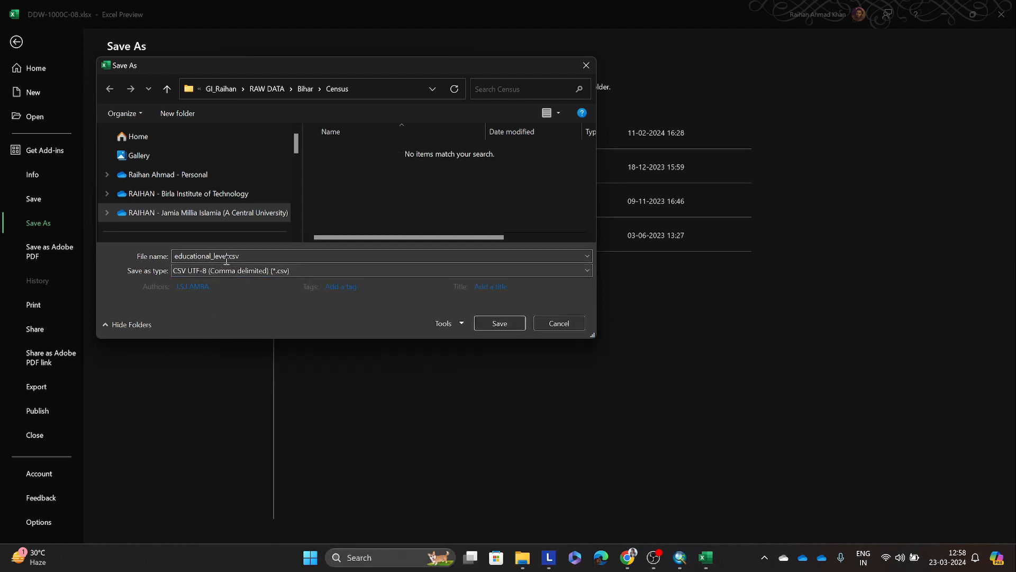
pyautogui.click(490, 322)
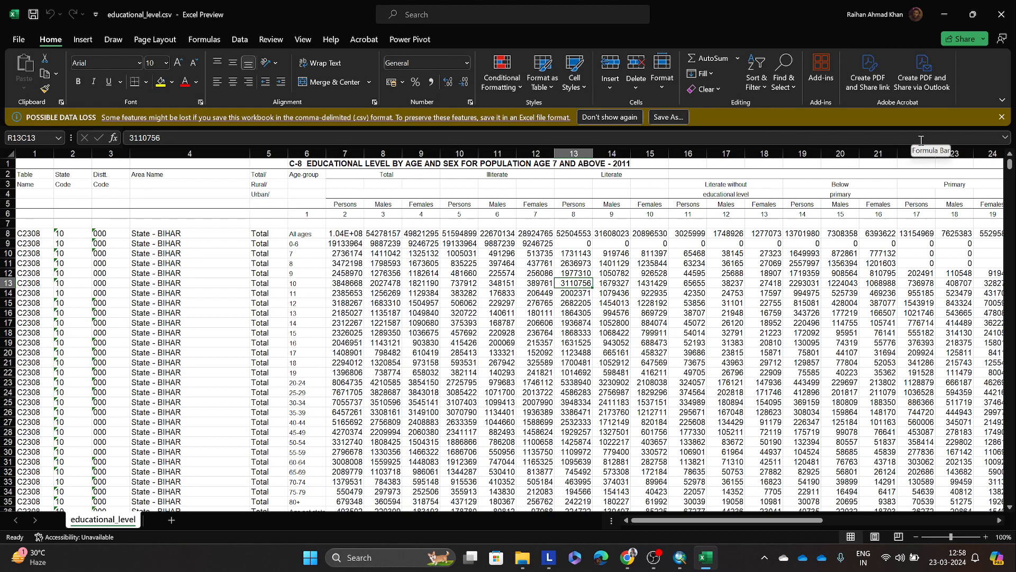
# Step: Minimize Excel, check for educational_level.csv in the Census folder in File Explorer, and return to ArcMap
pyautogui.click(945, 14)
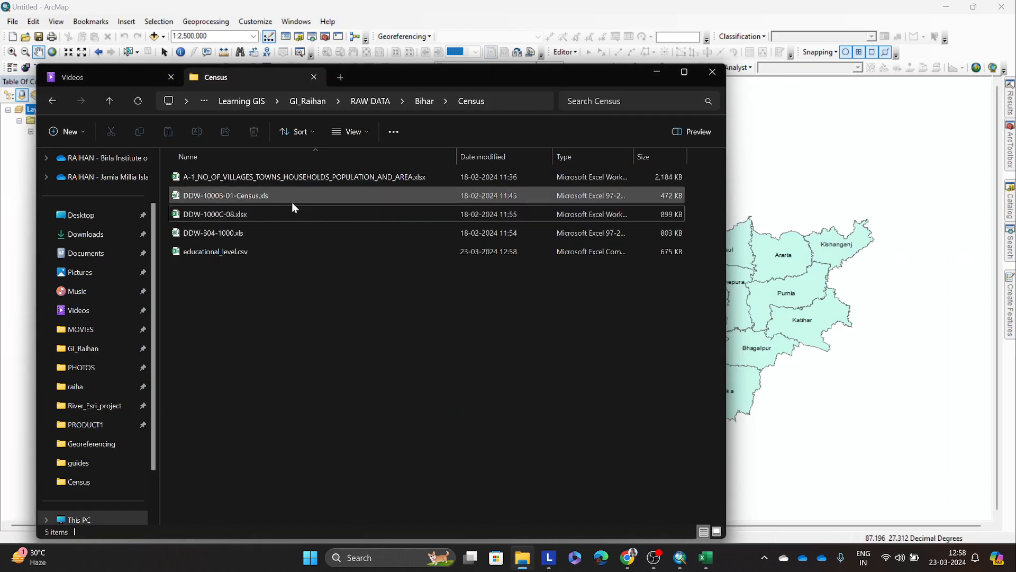
pyautogui.click(246, 251)
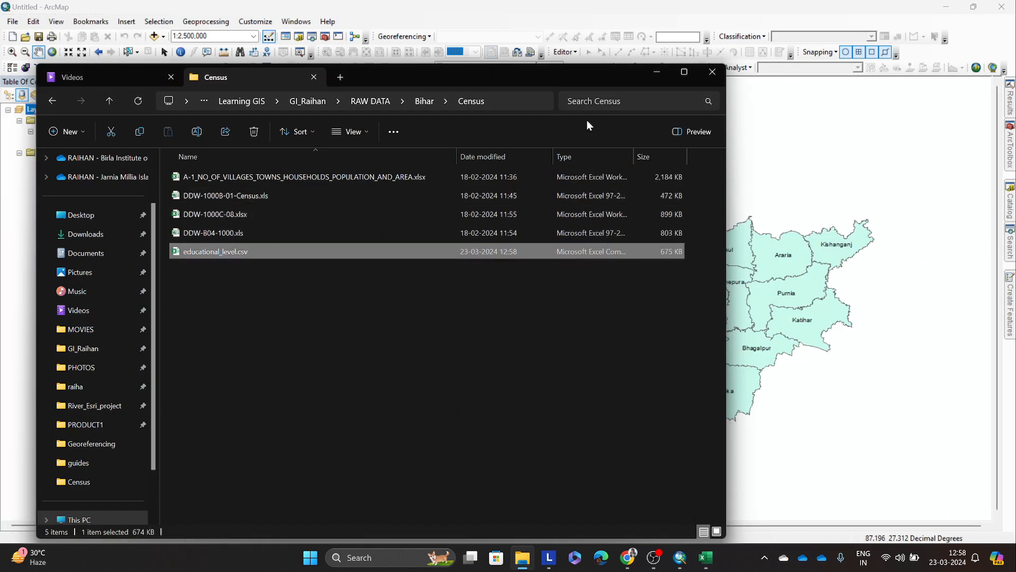
pyautogui.click(658, 72)
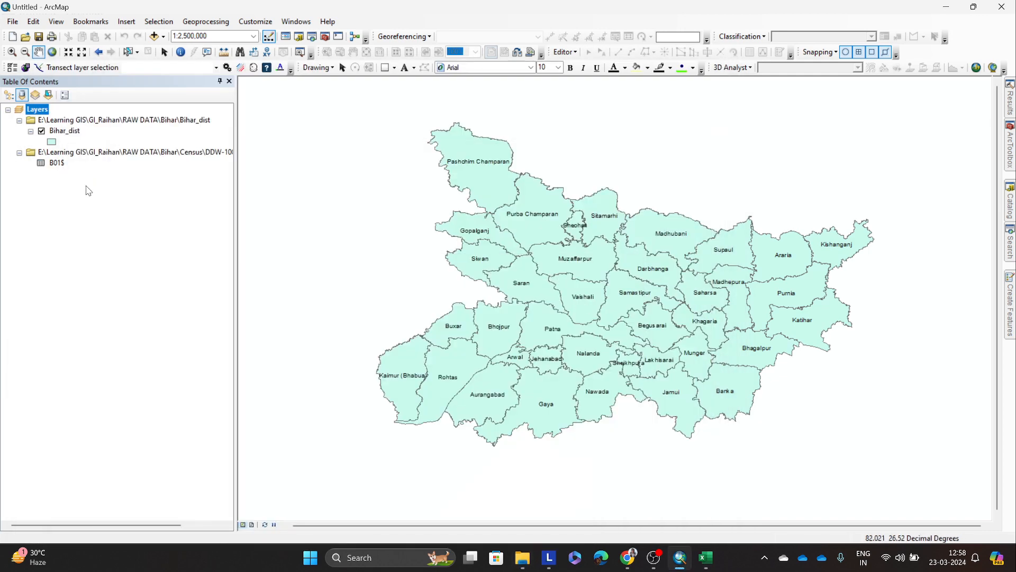
# Step: Remove the B01$ table from the map and refresh the Bihar folder in the Catalog
pyautogui.rightClick(81, 157)
pyautogui.click(106, 159)
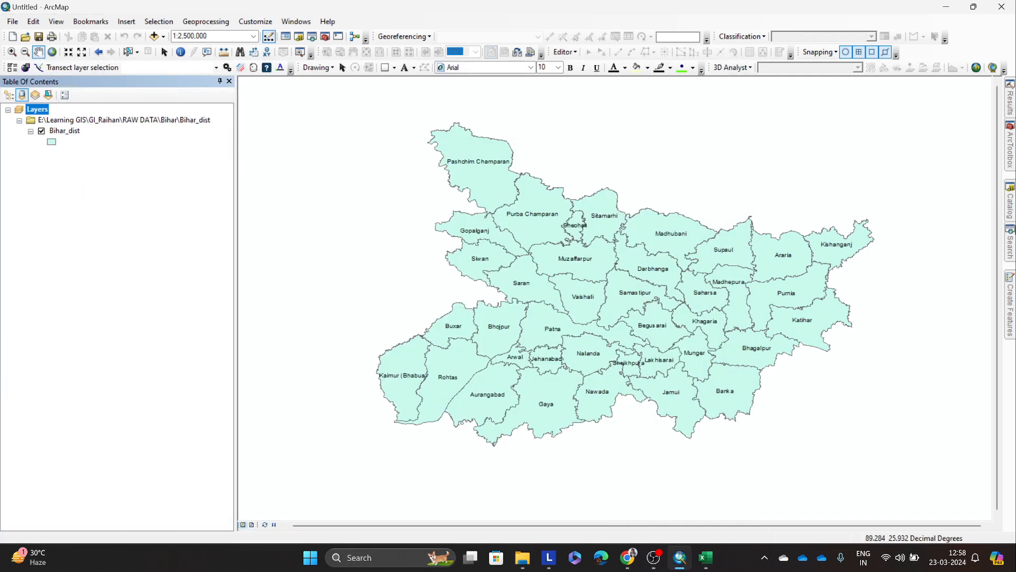
pyautogui.click(1010, 202)
pyautogui.moveTo(892, 523); pyautogui.dragTo(865, 523)
pyautogui.rightClick(869, 295)
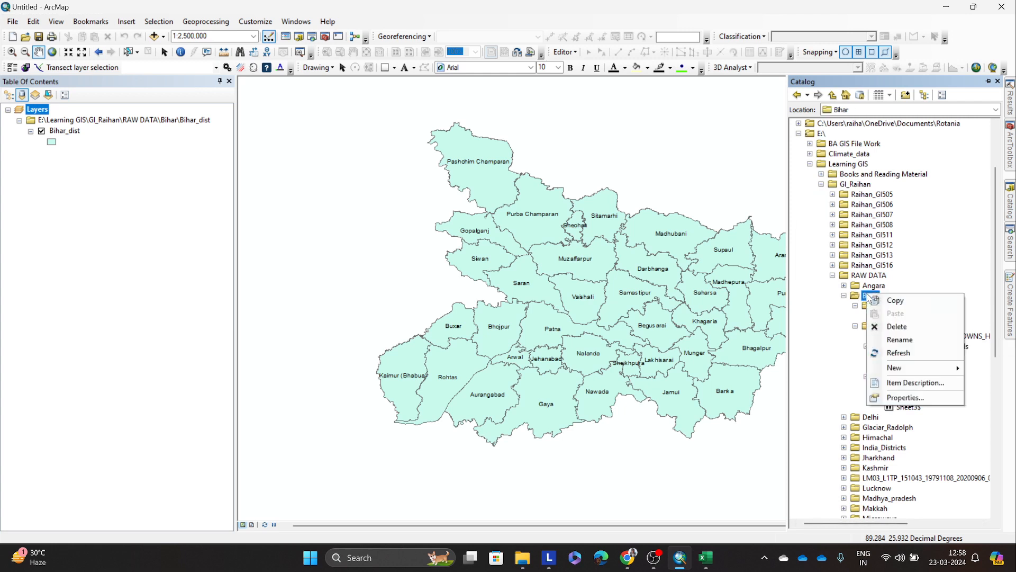
pyautogui.click(886, 353)
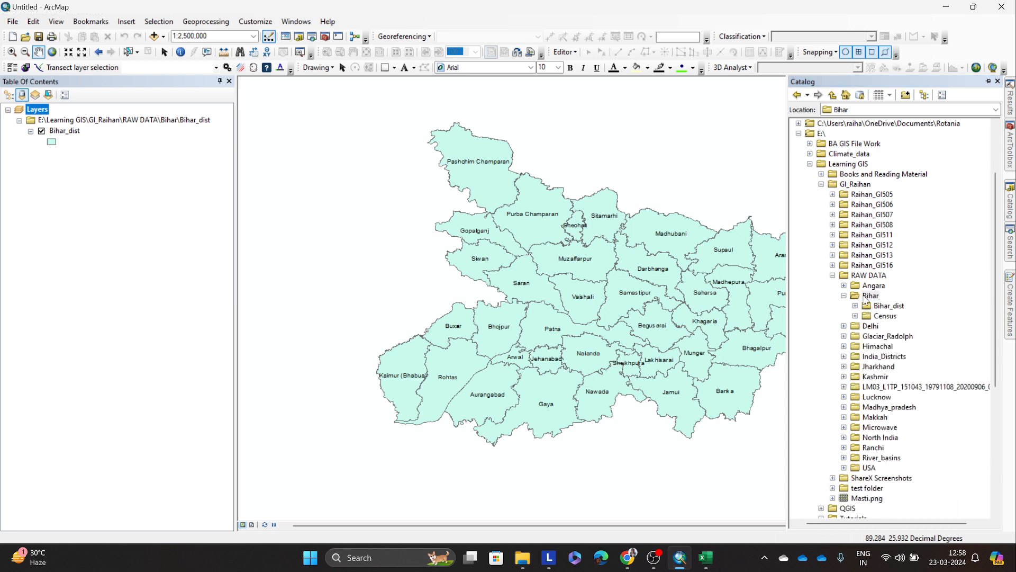
# Step: Refresh the Bihar folder again and add educational_level.csv from its Census subfolder to the map's layers
pyautogui.click(855, 316)
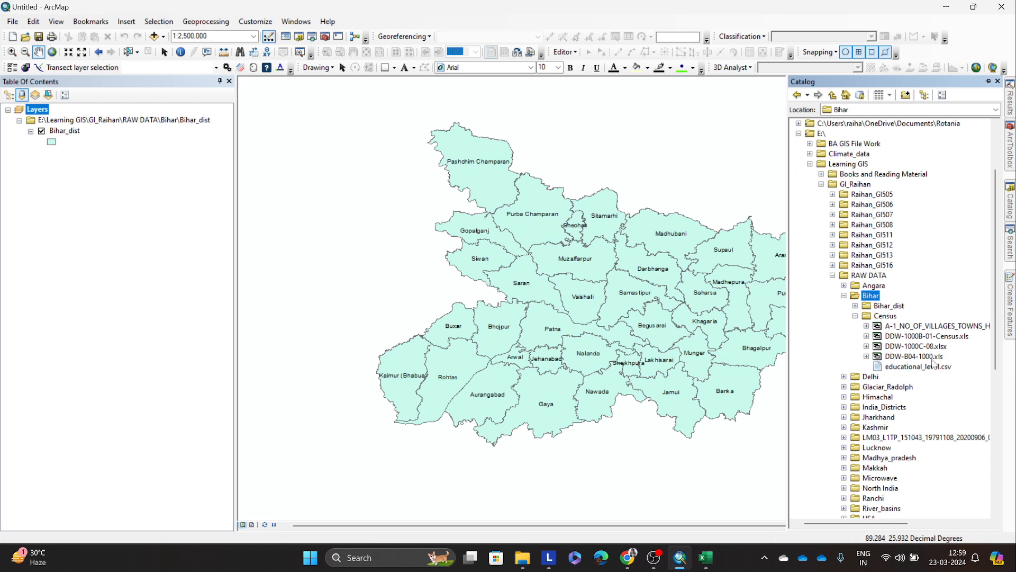
pyautogui.rightClick(871, 297)
pyautogui.click(893, 355)
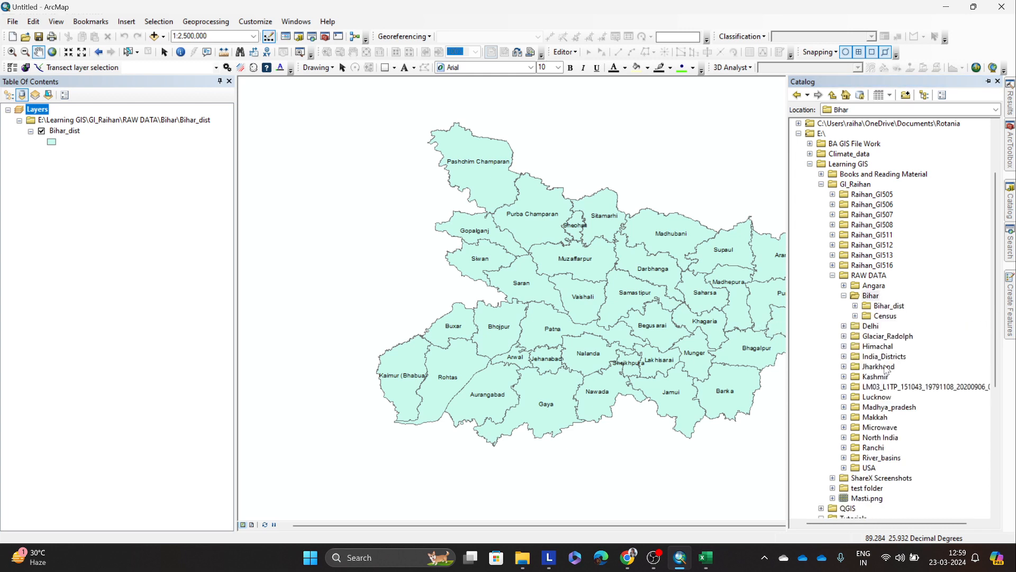
pyautogui.doubleClick(868, 316)
pyautogui.click(914, 368)
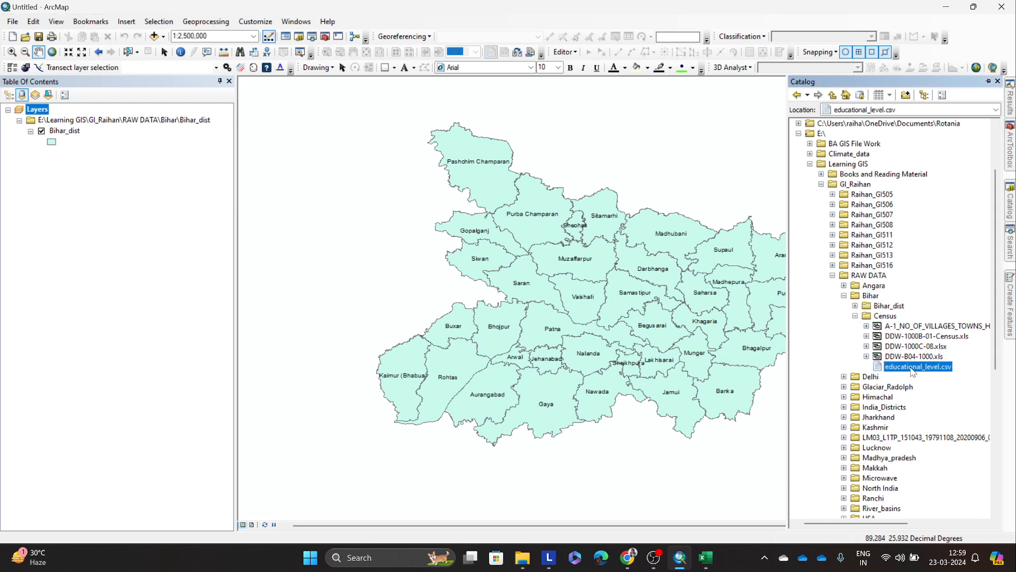
pyautogui.moveTo(913, 370); pyautogui.dragTo(113, 269)
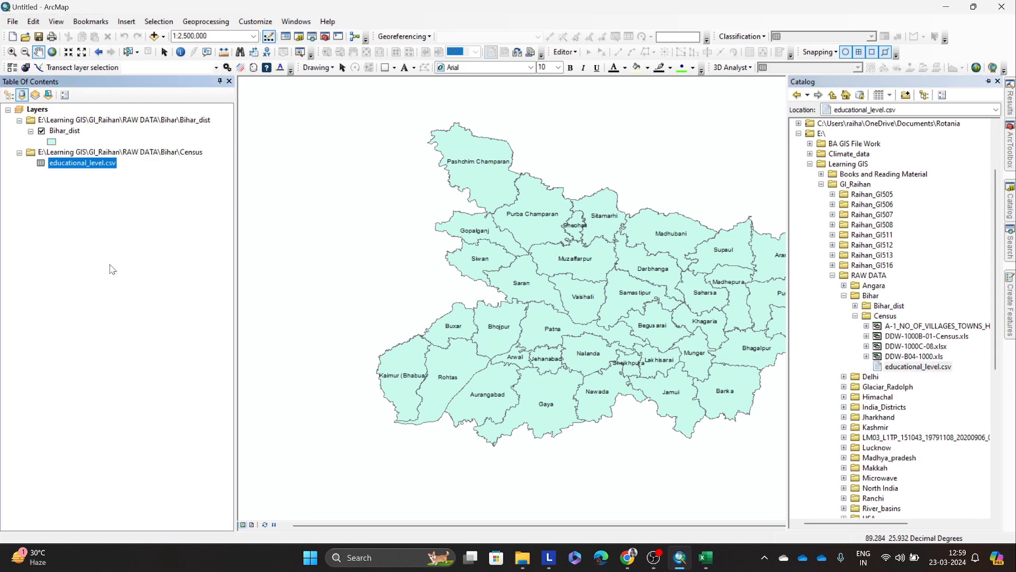
# Step: Open the educational_level.csv table, review its fields and records, and close it
pyautogui.rightClick(88, 163)
pyautogui.click(109, 171)
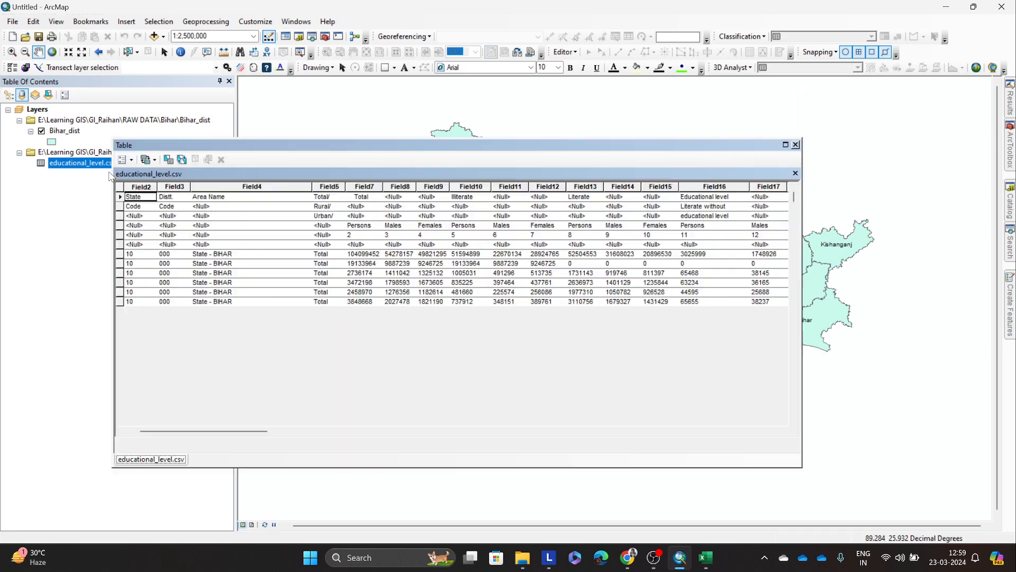
pyautogui.moveTo(177, 433); pyautogui.dragTo(199, 432)
pyautogui.scroll(-13, 325, 397)
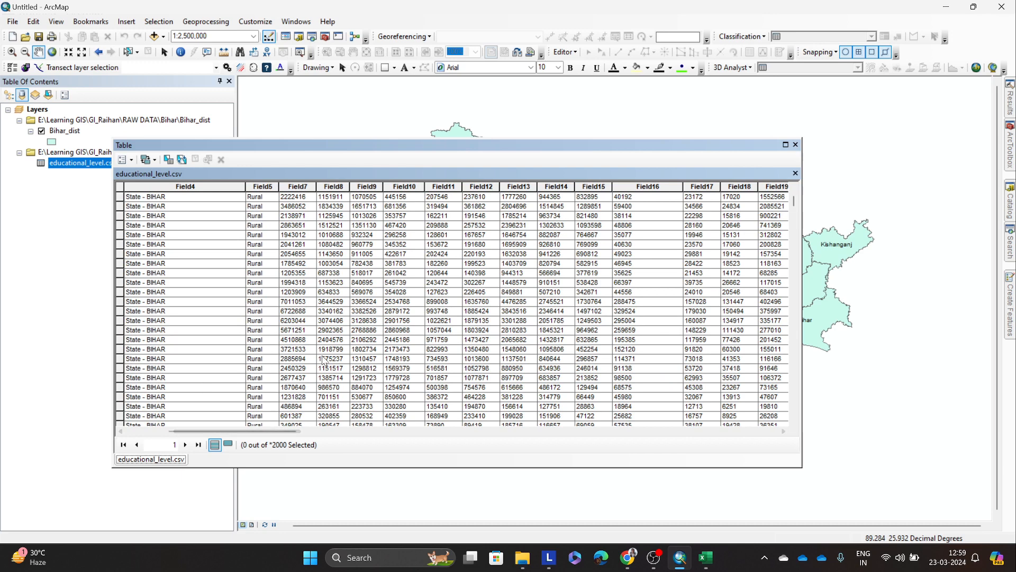
pyautogui.click(795, 145)
# Step: Open the Bihar_dist attribute table, examine its fields with distcode highlighted, and close the table
pyautogui.click(74, 132)
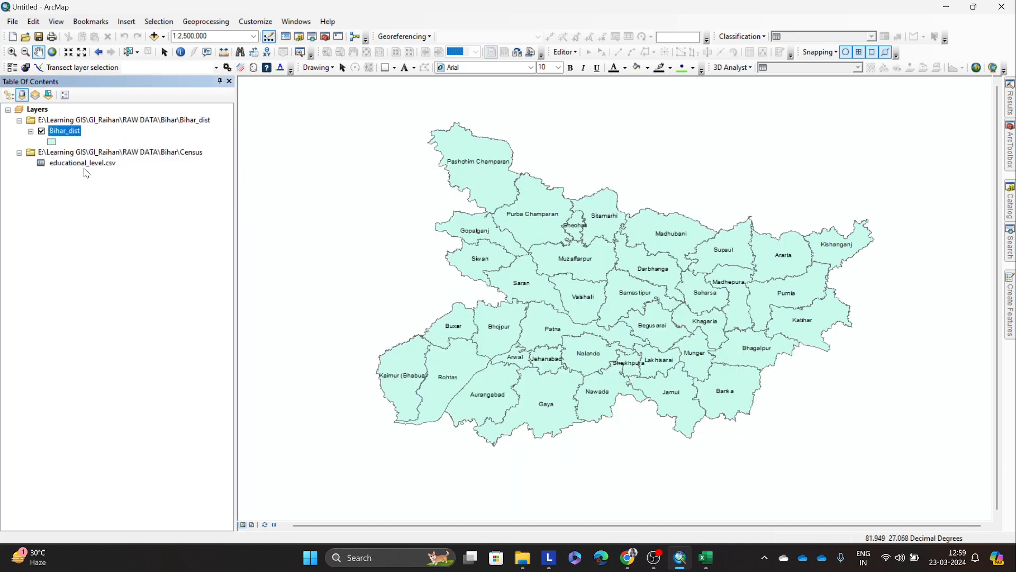
pyautogui.click(84, 163)
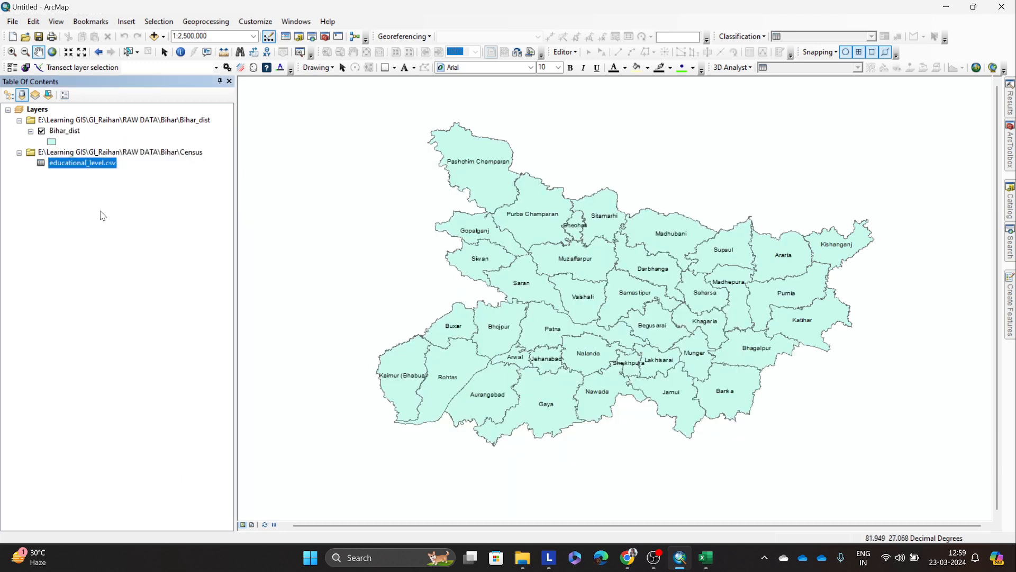
pyautogui.rightClick(66, 132)
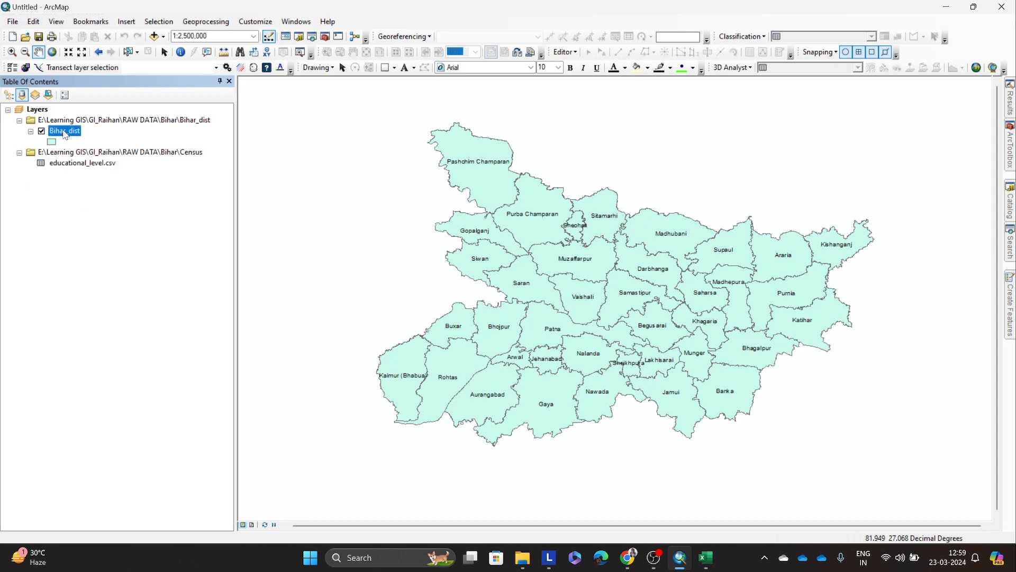
pyautogui.click(102, 166)
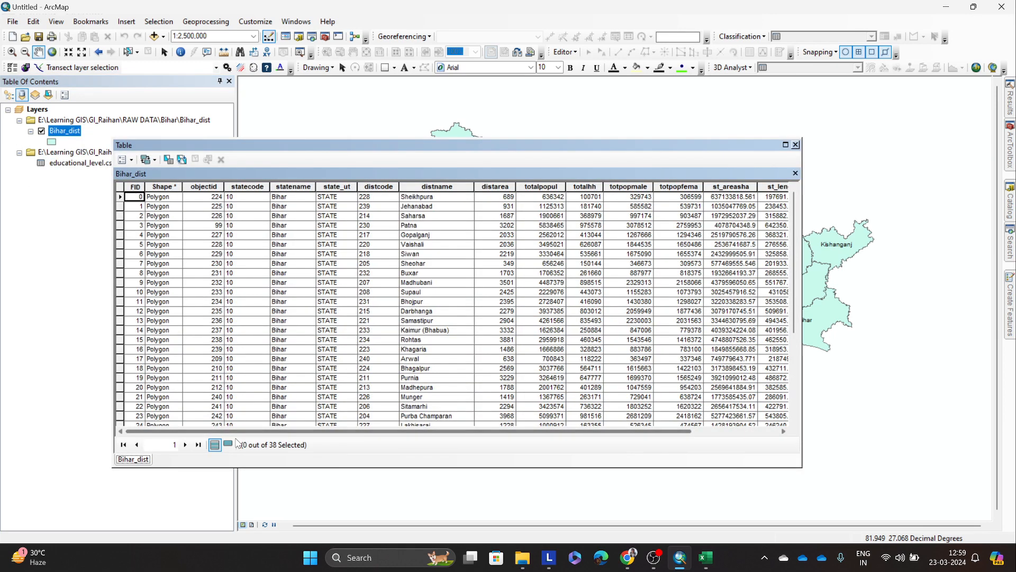
pyautogui.moveTo(275, 432); pyautogui.dragTo(388, 434)
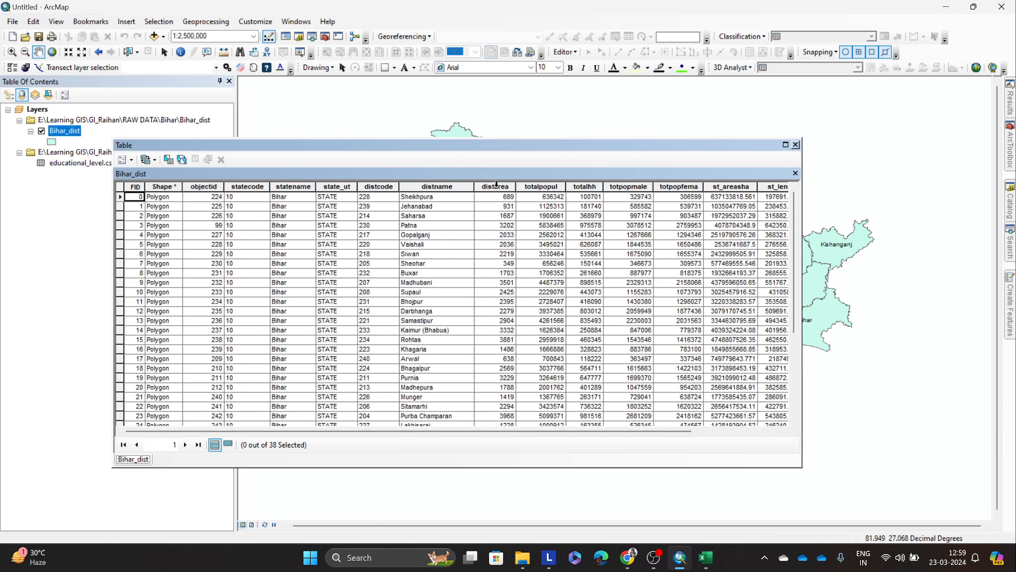
pyautogui.click(372, 187)
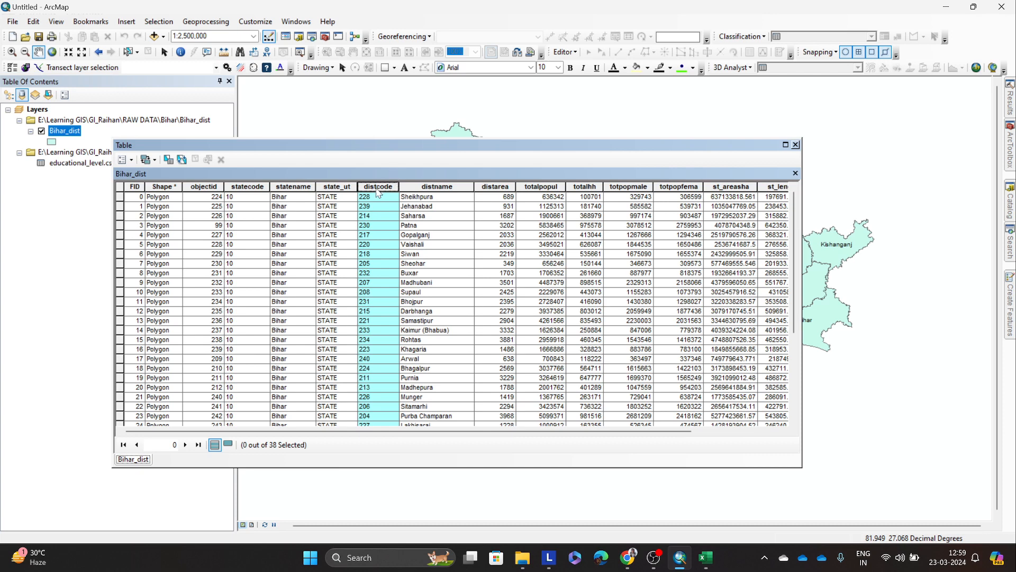
pyautogui.click(796, 144)
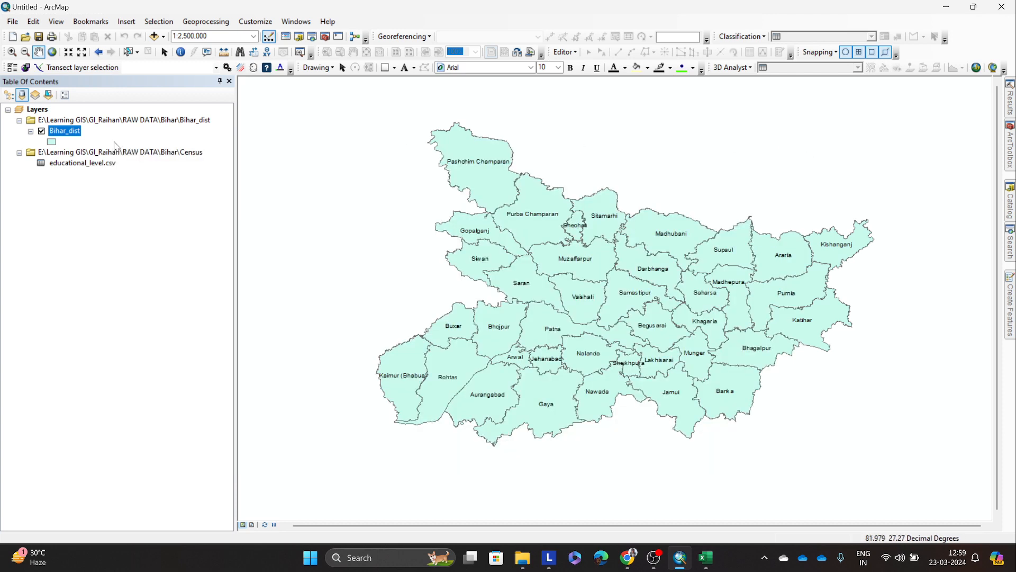
pyautogui.rightClick(79, 134)
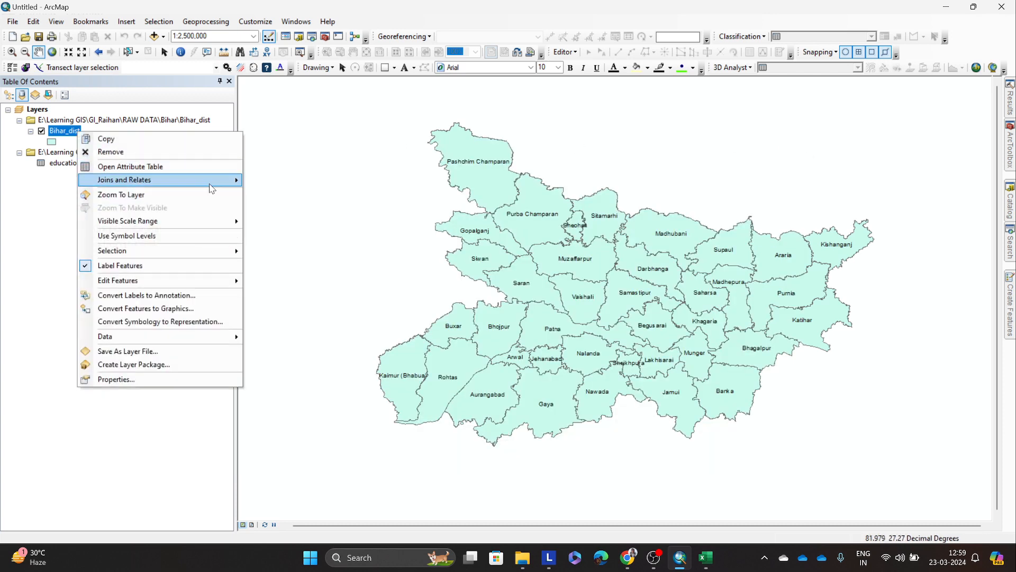
pyautogui.moveTo(226, 190)
pyautogui.click(272, 181)
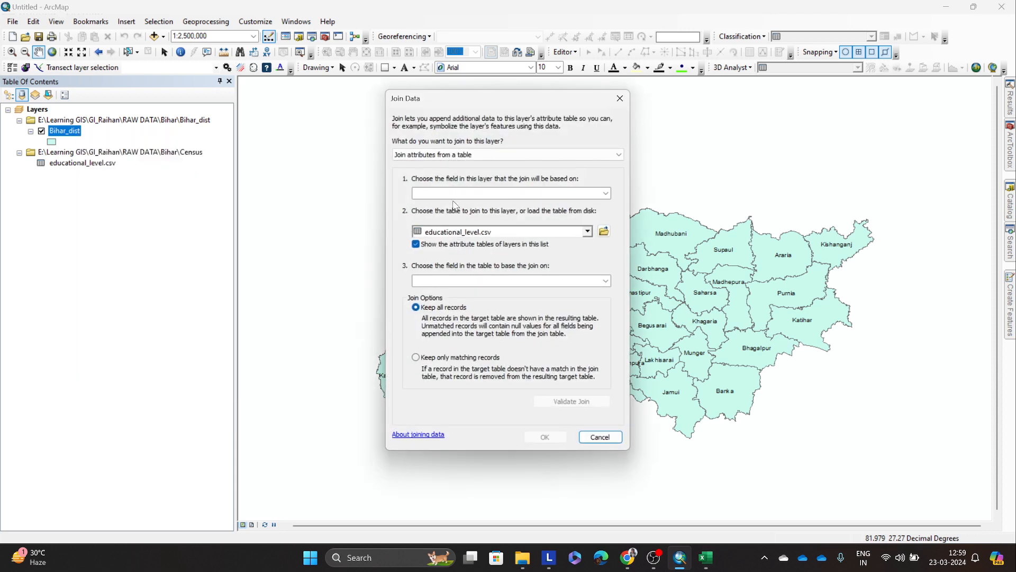
pyautogui.click(595, 154)
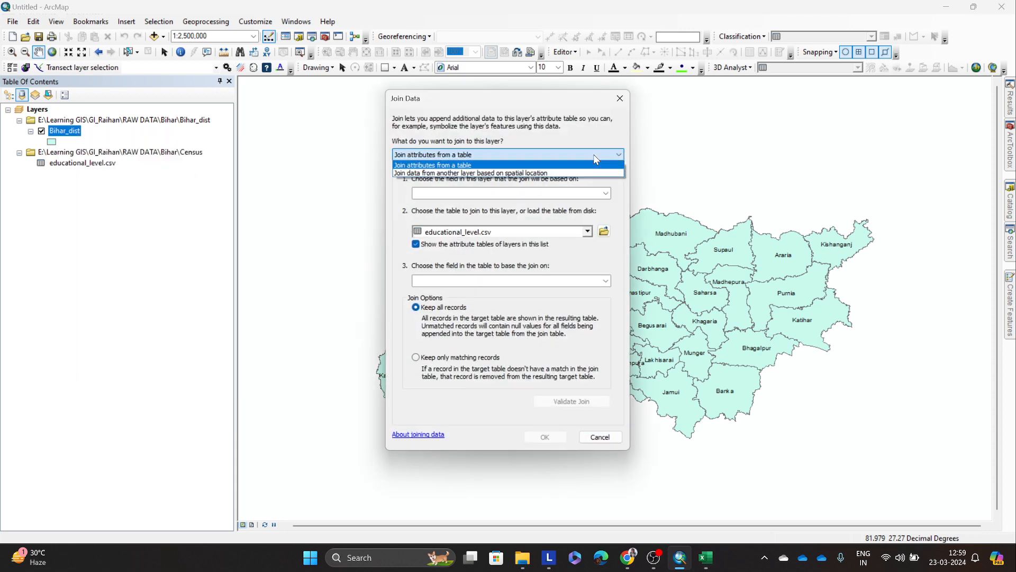
pyautogui.click(596, 160)
pyautogui.click(603, 193)
pyautogui.click(603, 193)
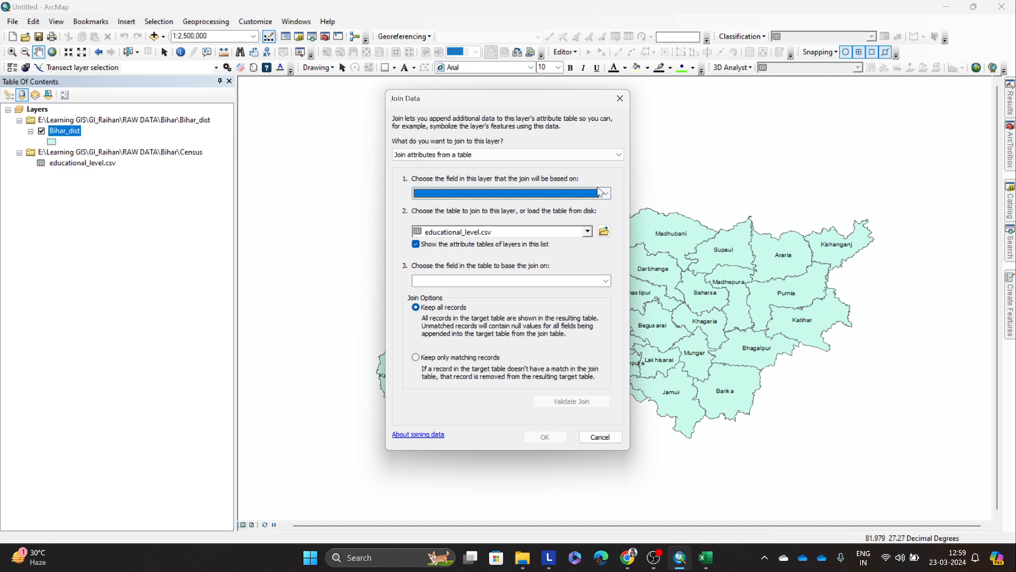
pyautogui.click(620, 110)
# Step: Remove the Bihar_dist layer and the educational_level.csv table from the map
pyautogui.moveTo(576, 392); pyautogui.dragTo(565, 389)
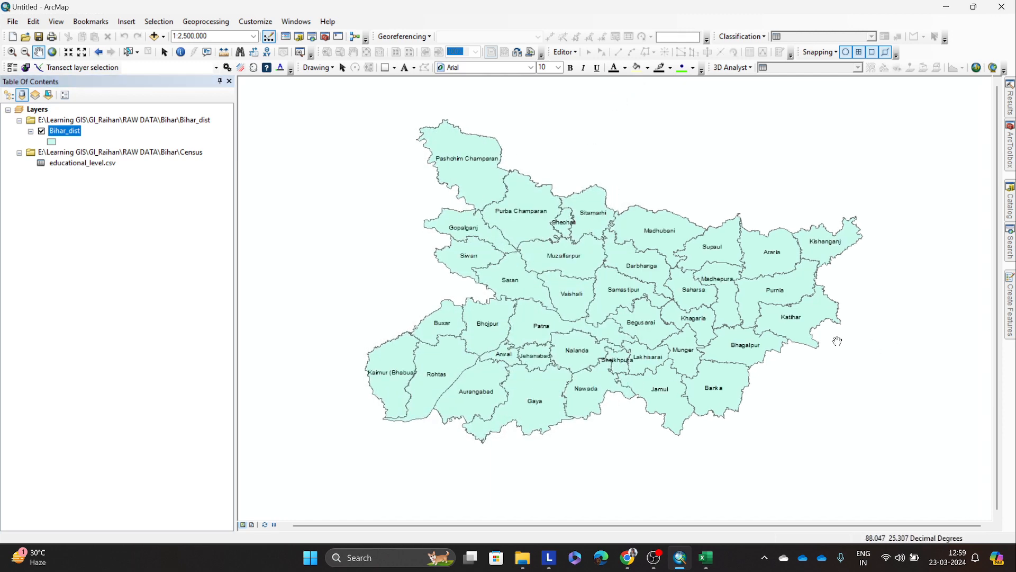
pyautogui.moveTo(691, 303); pyautogui.dragTo(681, 297)
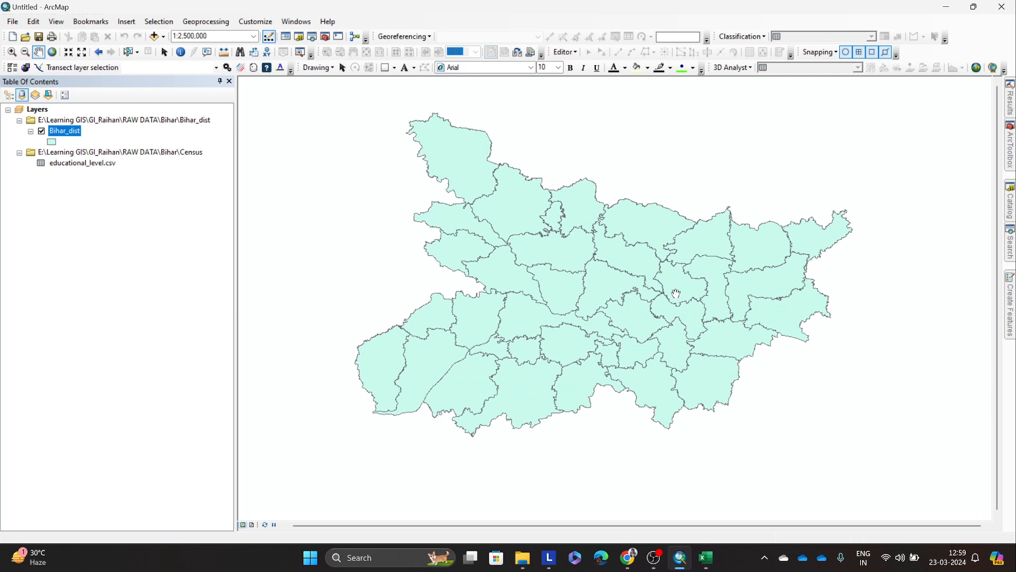
pyautogui.rightClick(58, 133)
pyautogui.click(79, 151)
pyautogui.click(80, 132)
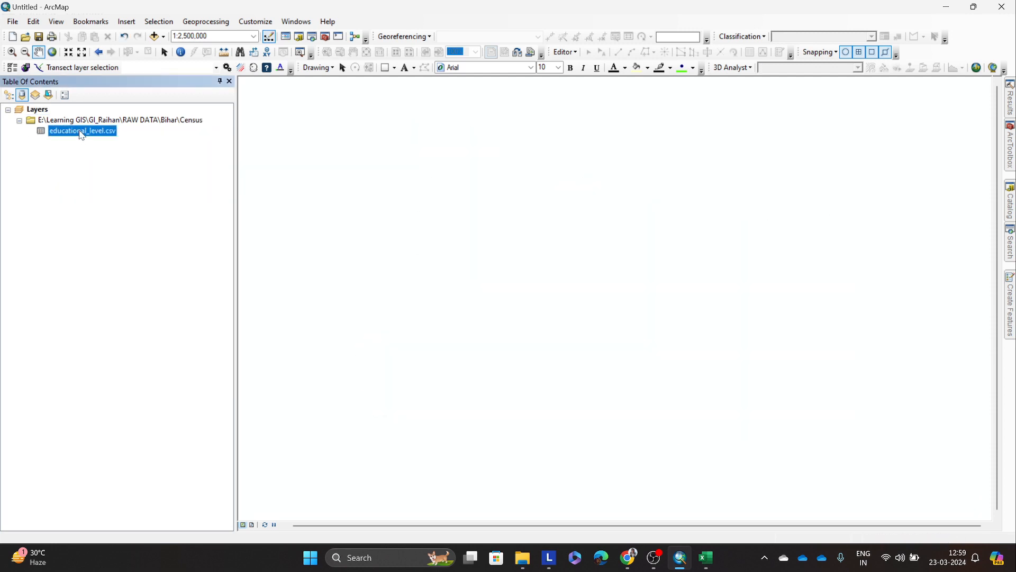
pyautogui.rightClick(79, 131)
pyautogui.click(108, 165)
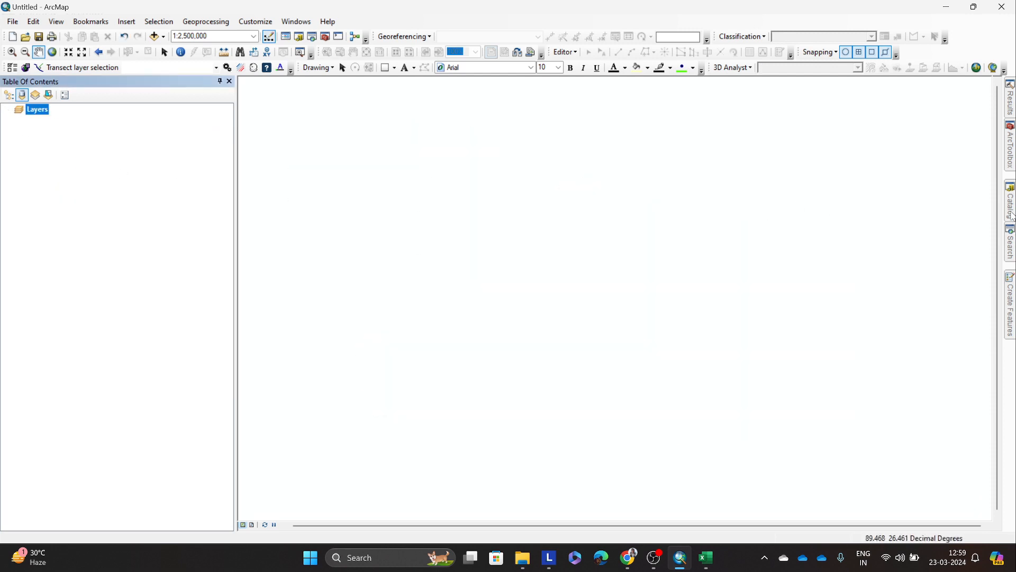
# Step: Expand the RAW DATA folder in the Catalog and review the Bihar_dist and Census subfolders of its Bihar folder
pyautogui.click(1010, 202)
pyautogui.click(833, 275)
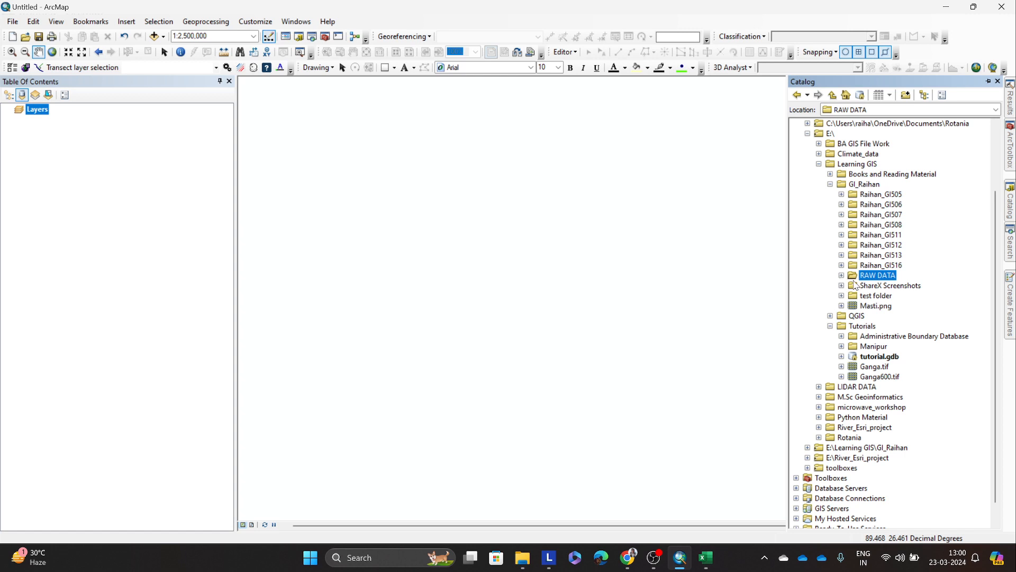
pyautogui.click(841, 276)
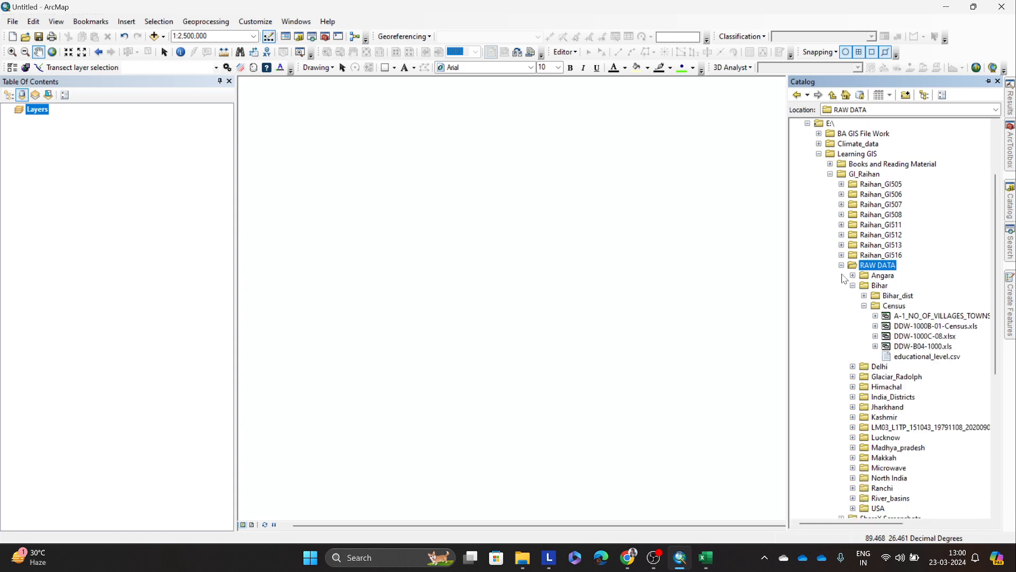
pyautogui.click(865, 305)
pyautogui.click(865, 296)
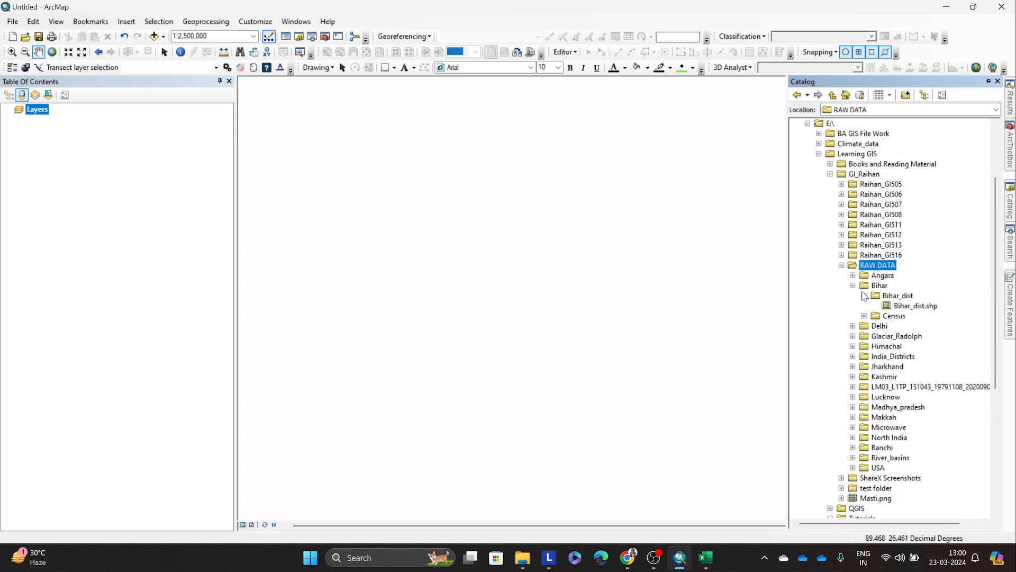
pyautogui.click(864, 295)
pyautogui.click(852, 286)
pyautogui.click(852, 286)
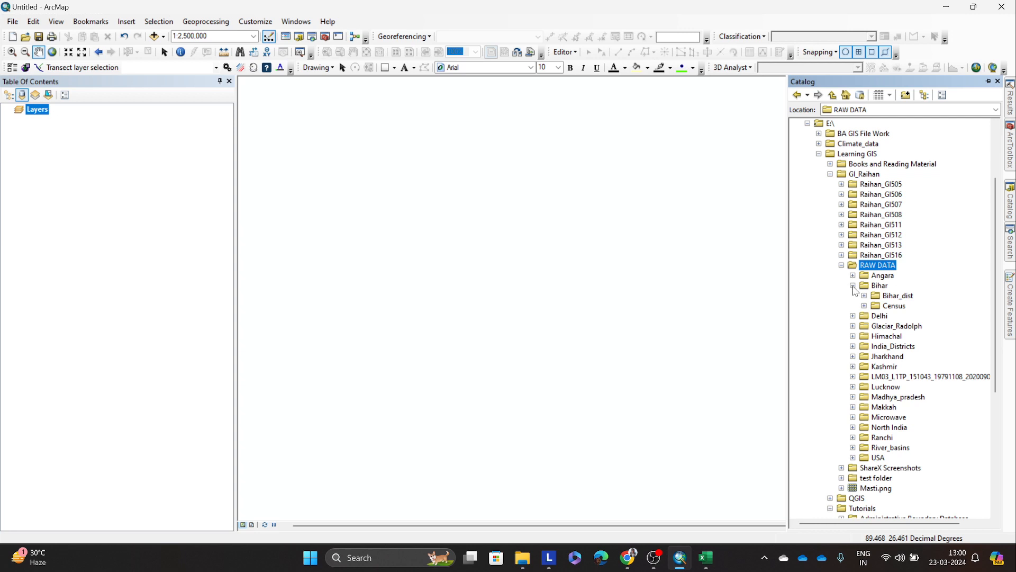
pyautogui.click(854, 286)
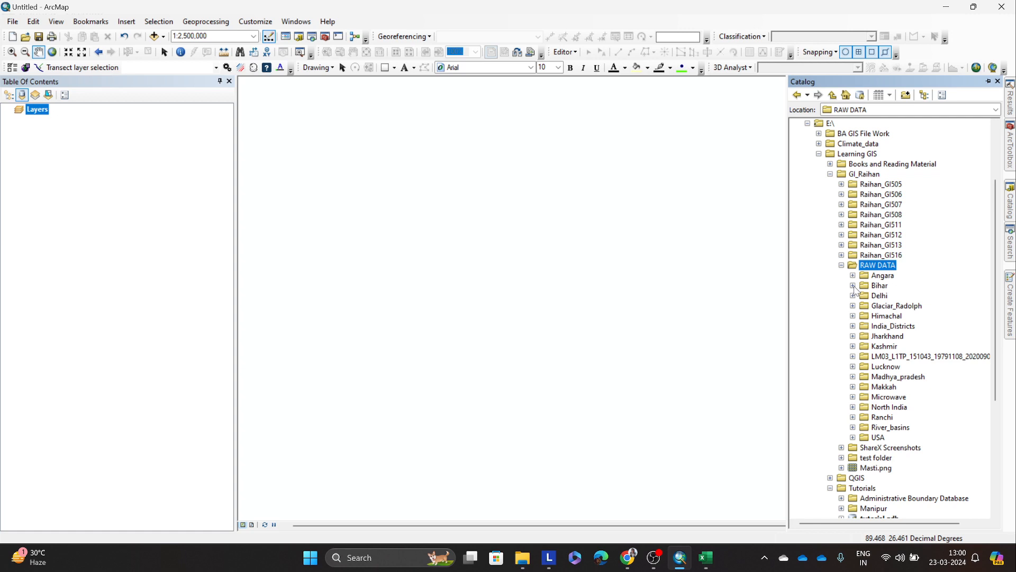
# Step: Add the Bihar_dist.shp shapefile from the Bihar folder's Bihar_dist subfolder to the map
pyautogui.click(853, 285)
pyautogui.click(864, 295)
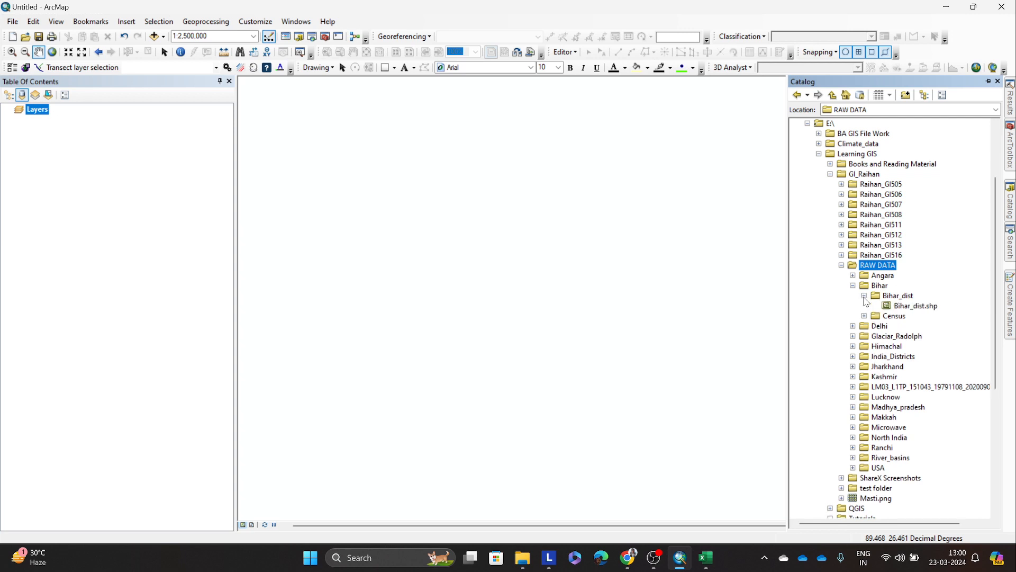
pyautogui.click(901, 309)
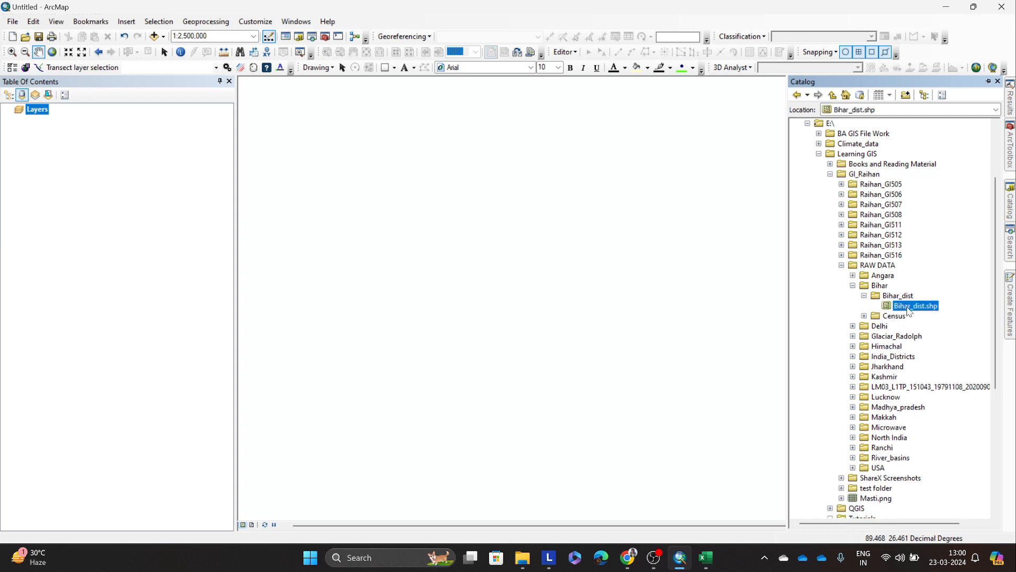
pyautogui.moveTo(908, 311); pyautogui.dragTo(540, 307)
pyautogui.scroll(-1, 633, 322)
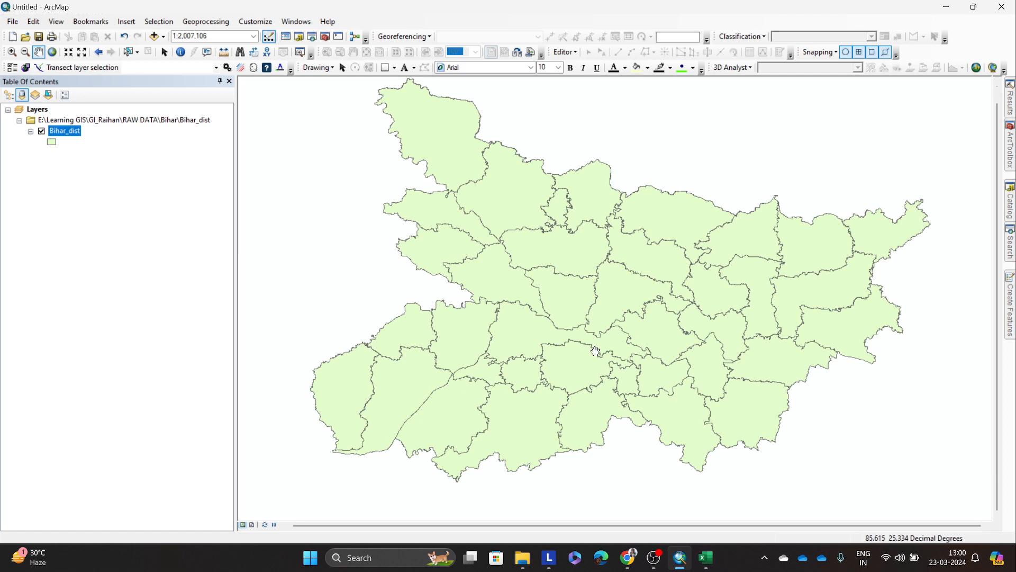
pyautogui.scroll(1, 597, 352)
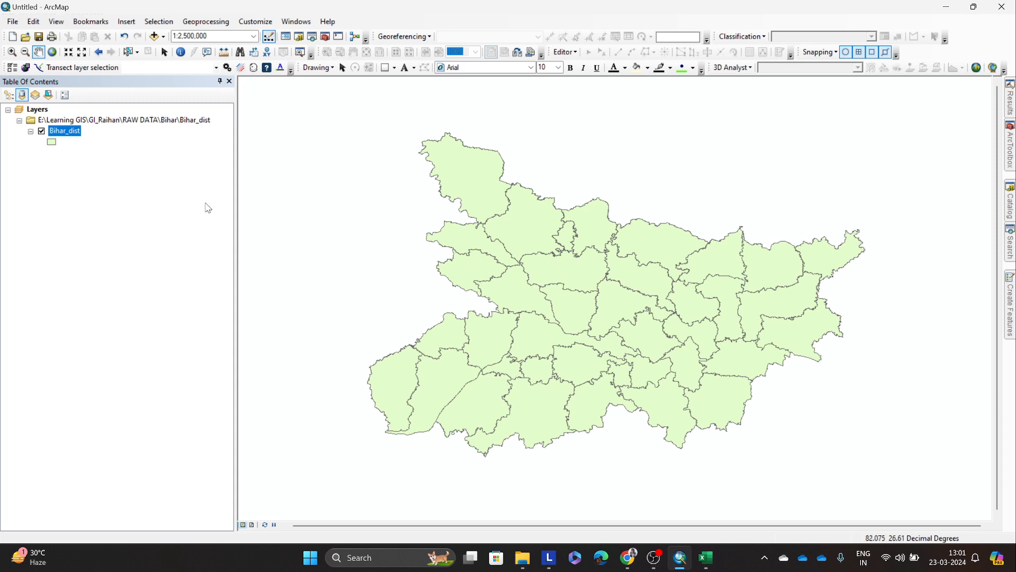
pyautogui.moveTo(561, 239); pyautogui.dragTo(572, 232)
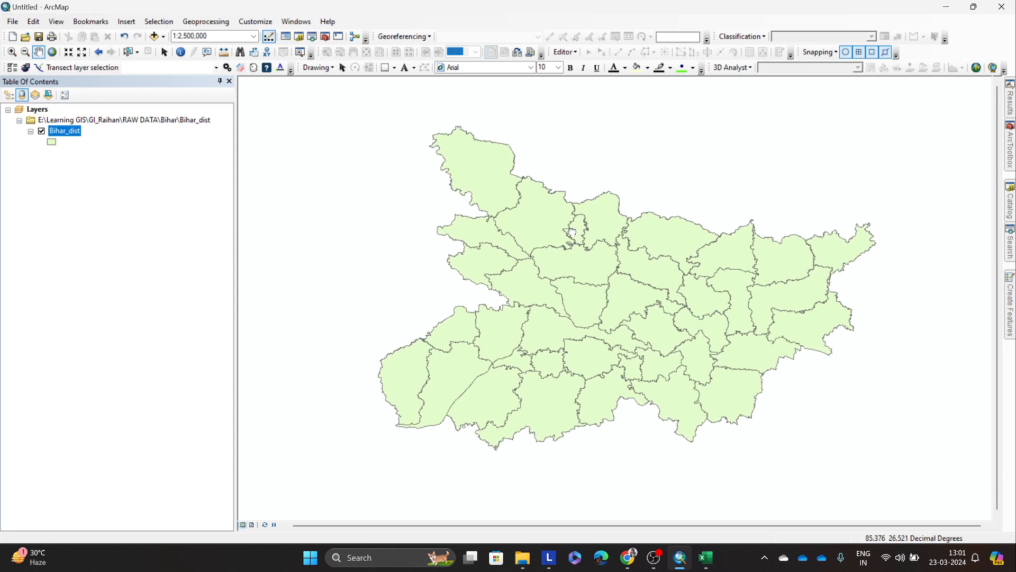
# Step: Open the Bihar_dist attribute table and arrange it beside the district map so both can be viewed together
pyautogui.rightClick(74, 131)
pyautogui.click(109, 167)
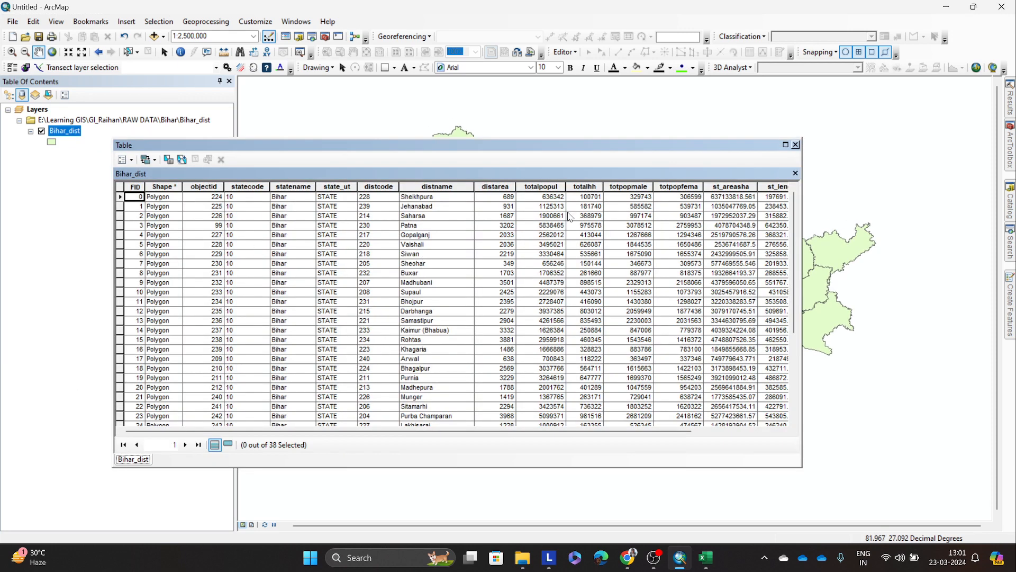
pyautogui.moveTo(538, 147); pyautogui.dragTo(683, 276)
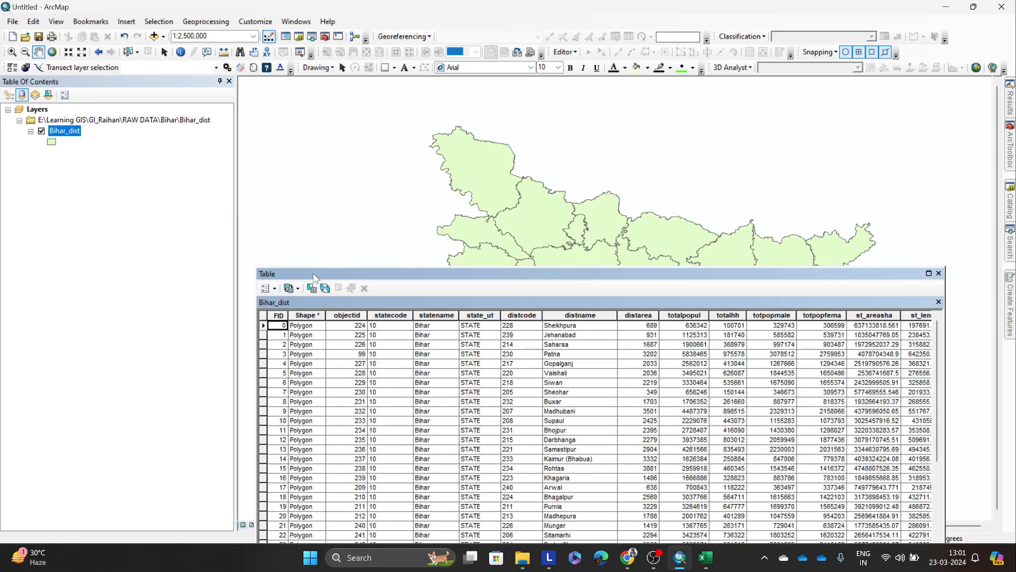
pyautogui.moveTo(262, 273); pyautogui.dragTo(124, 159)
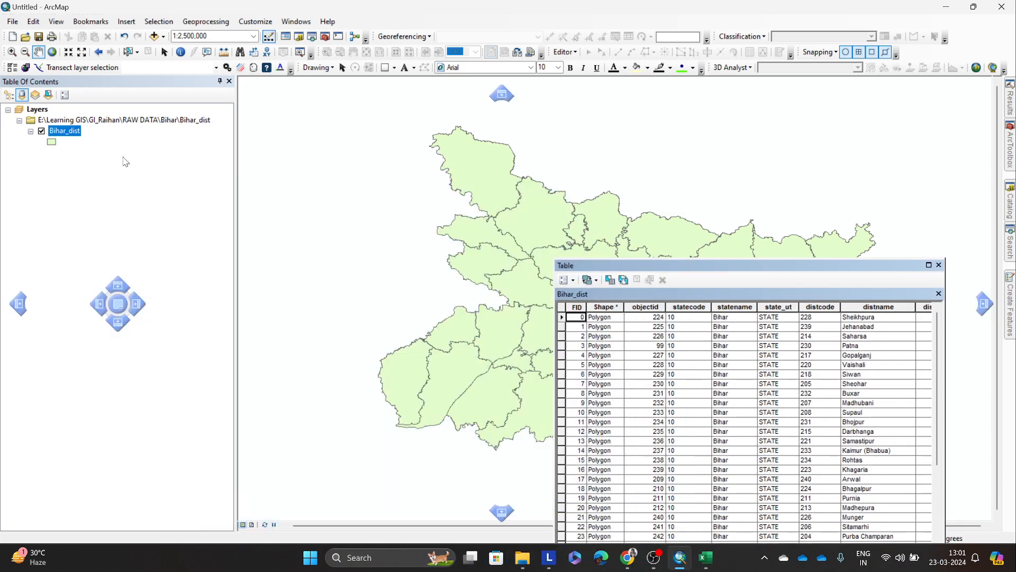
pyautogui.moveTo(596, 263); pyautogui.dragTo(659, 271)
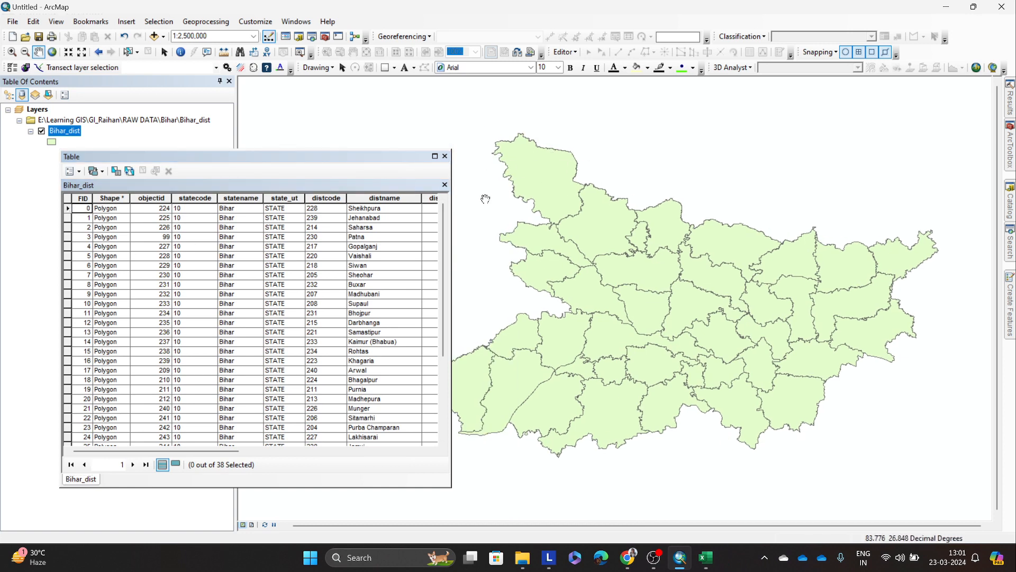
pyautogui.moveTo(544, 189); pyautogui.dragTo(585, 201)
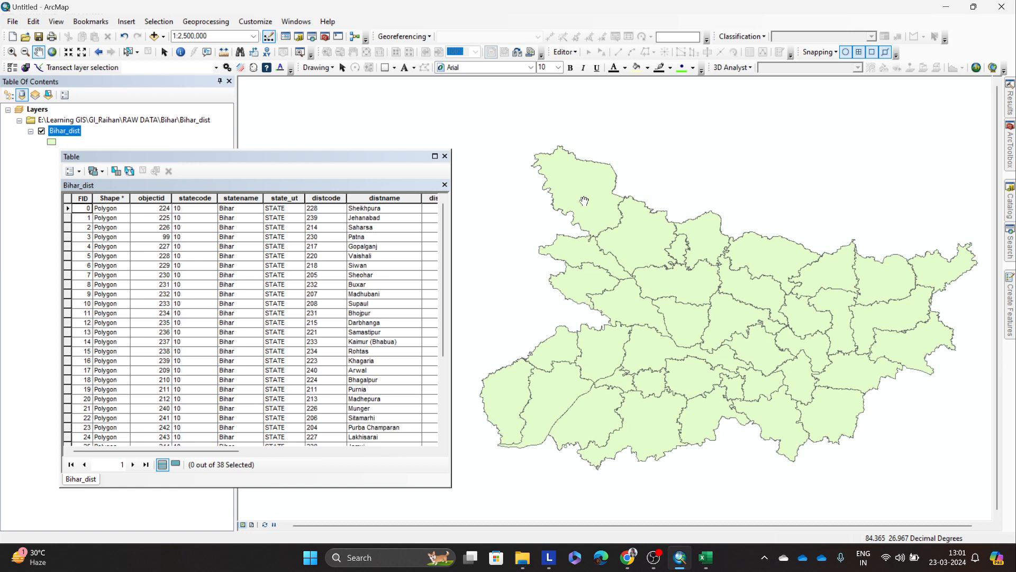
# Step: Highlight the FID field, then select the Sheikhpura record to locate its polygon on the map
pyautogui.click(80, 200)
pyautogui.moveTo(569, 183); pyautogui.dragTo(600, 207)
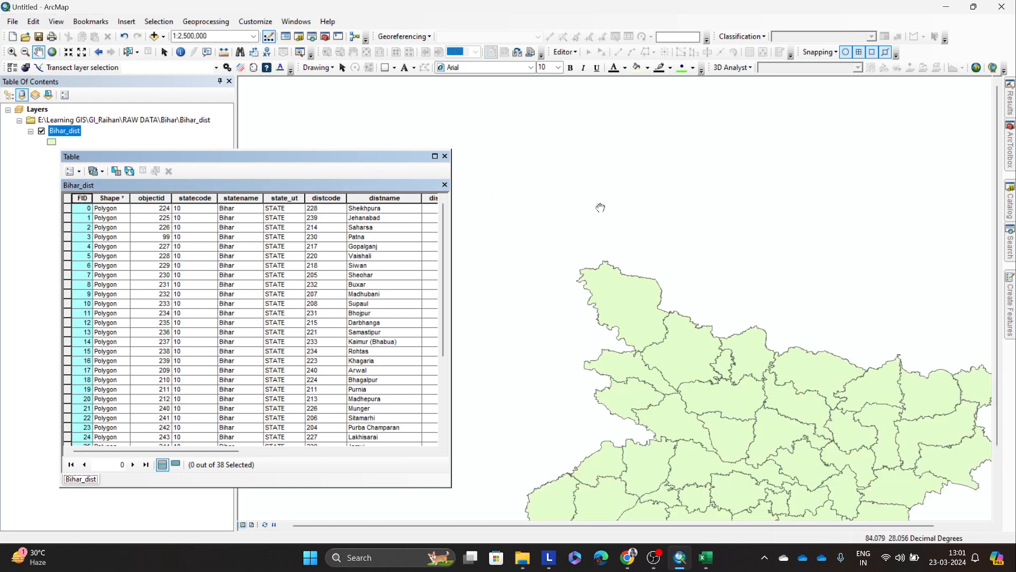
pyautogui.moveTo(629, 291); pyautogui.dragTo(612, 153)
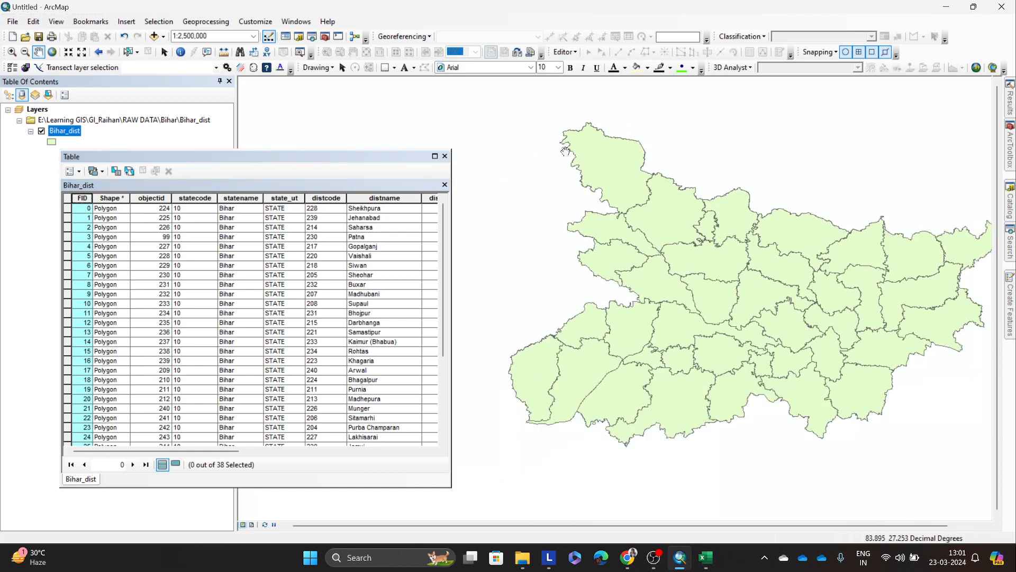
pyautogui.click(68, 210)
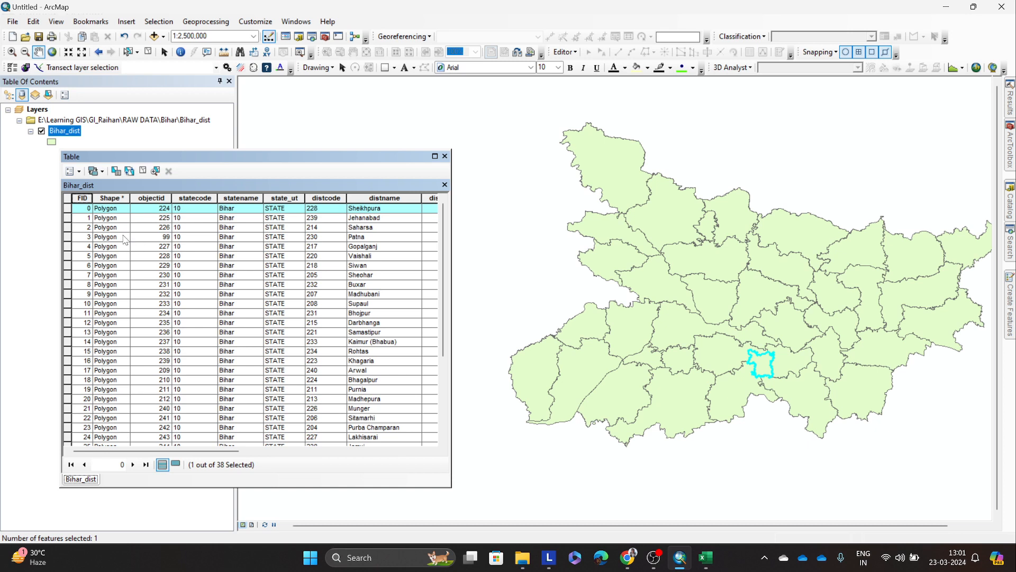
# Step: Highlight the FID field again and examine the FID values of several records from Sheikhpura down to Supaul
pyautogui.click(83, 199)
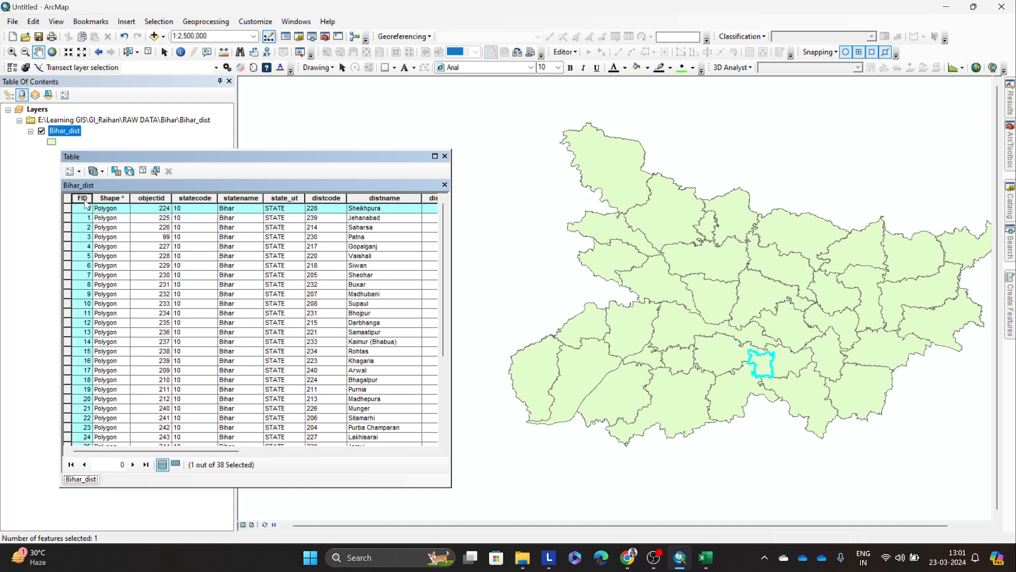
pyautogui.click(84, 215)
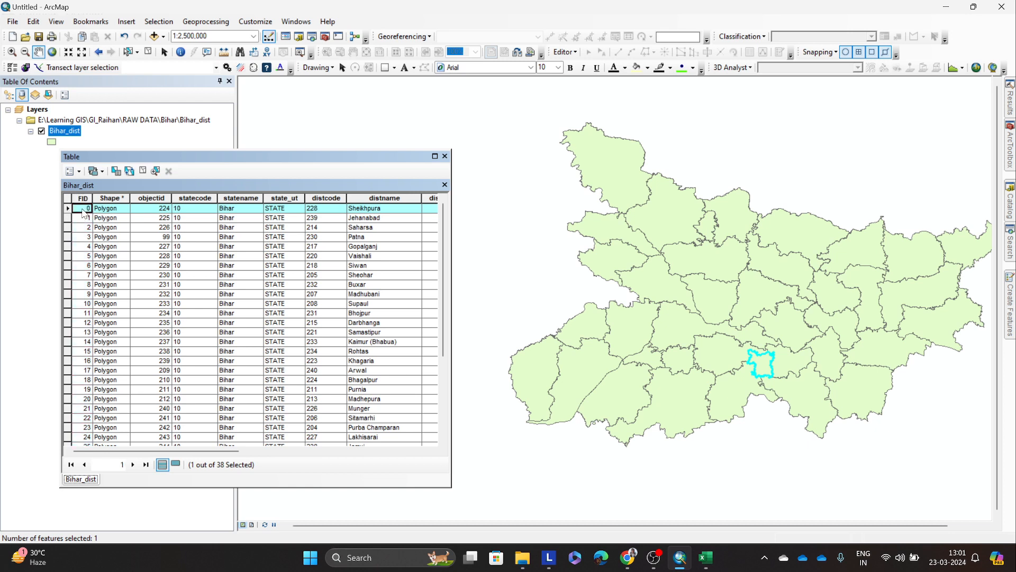
pyautogui.click(83, 256)
pyautogui.click(84, 275)
pyautogui.click(86, 286)
pyautogui.click(89, 304)
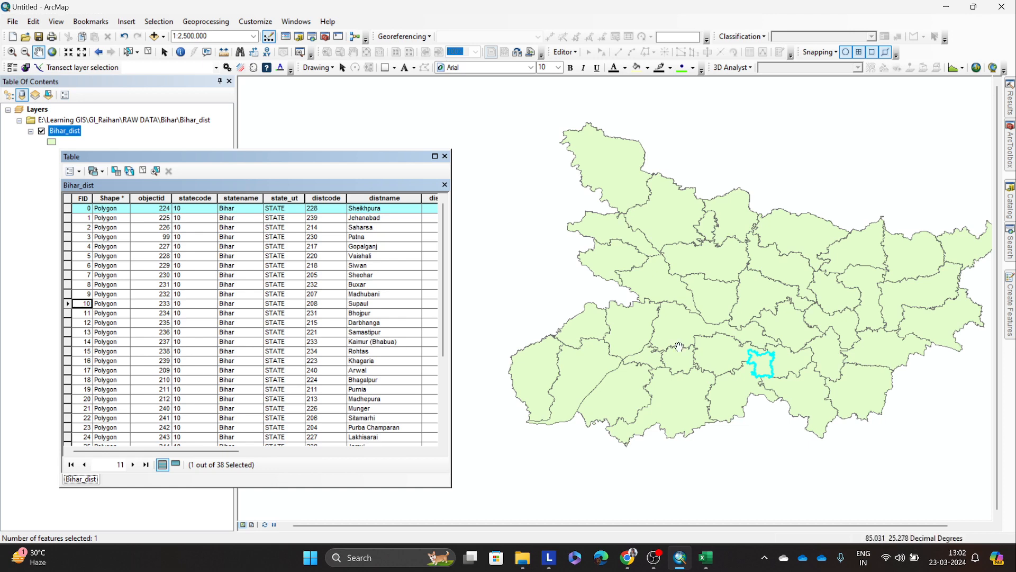
# Step: Select the Jehanabad record to locate its polygon, then compare the objectid field with the FID values
pyautogui.scroll(1, 767, 369)
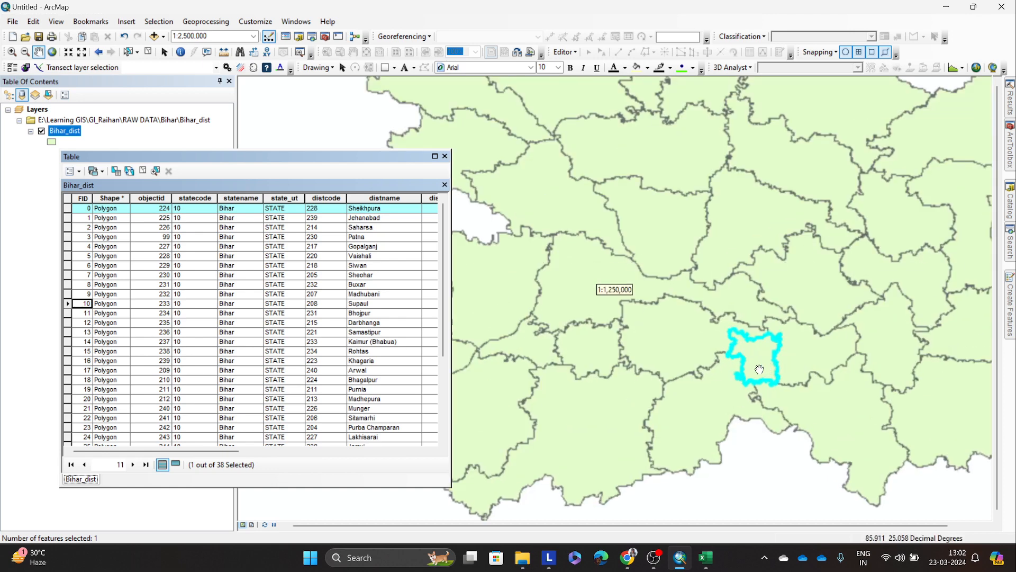
pyautogui.click(68, 218)
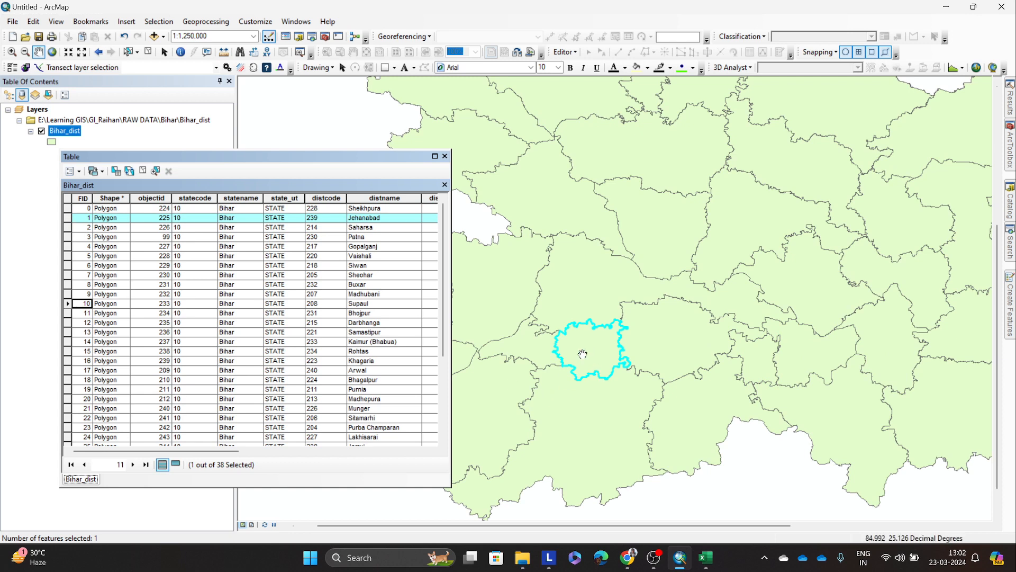
pyautogui.click(84, 228)
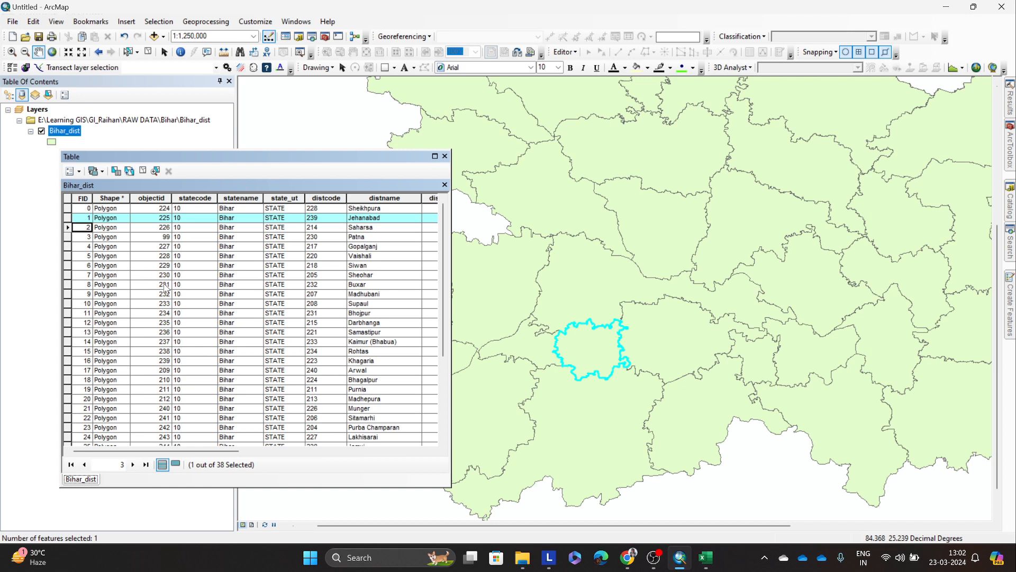
pyautogui.click(155, 198)
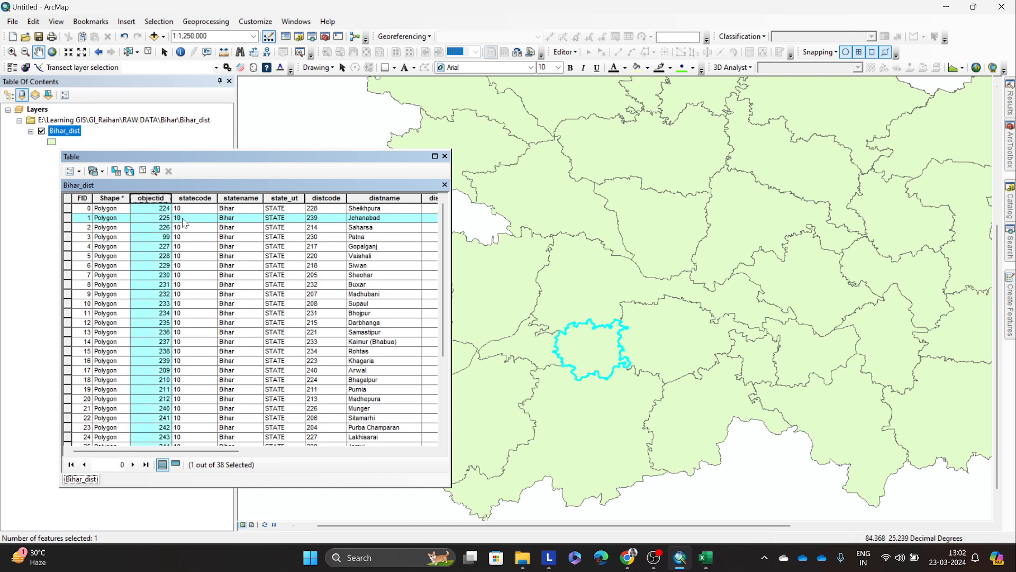
pyautogui.click(91, 209)
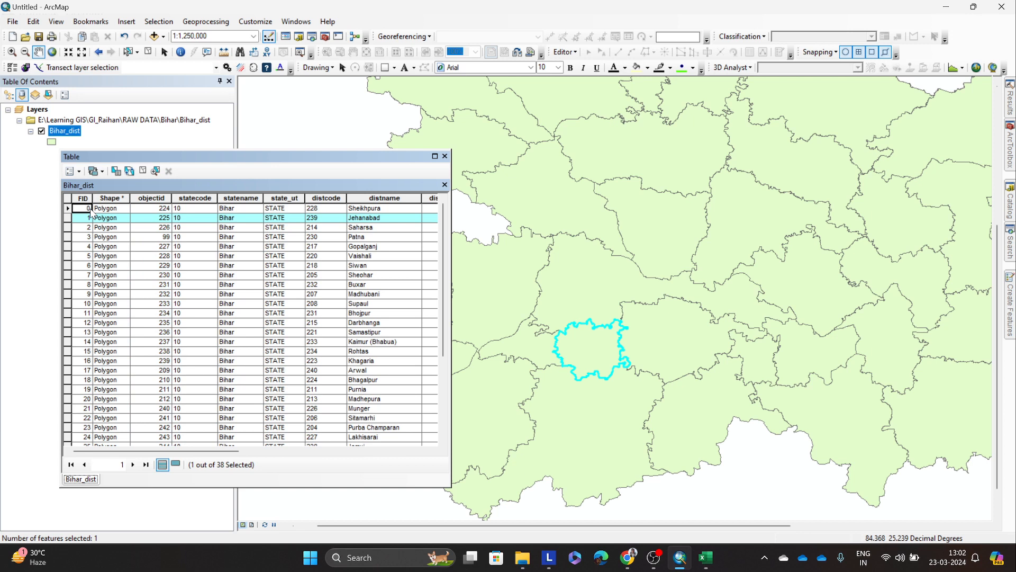
pyautogui.click(166, 209)
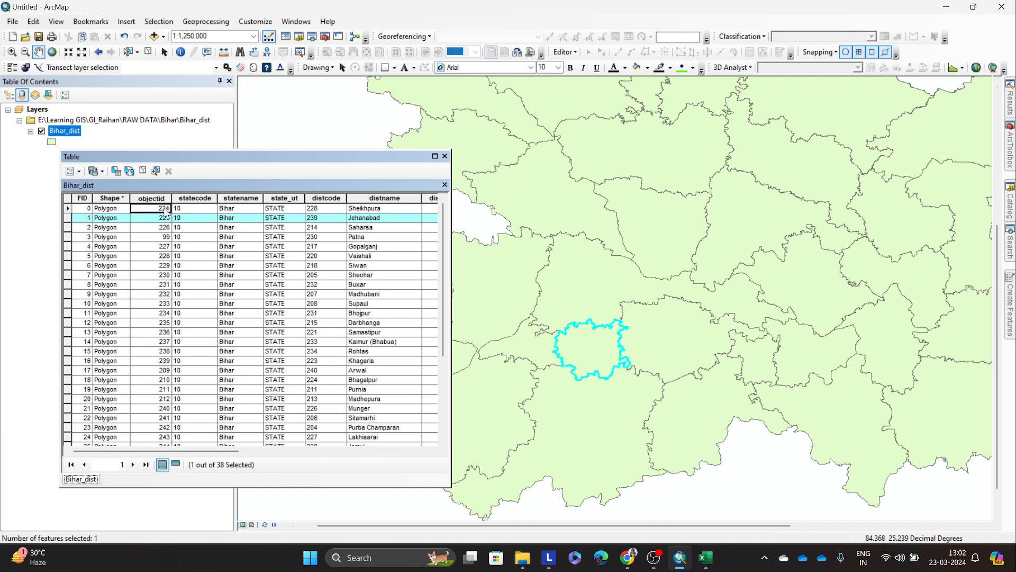
# Step: Point out the statecode and statename values of the Sheikhpura record, then bring the distarea field into view
pyautogui.click(191, 209)
pyautogui.click(238, 210)
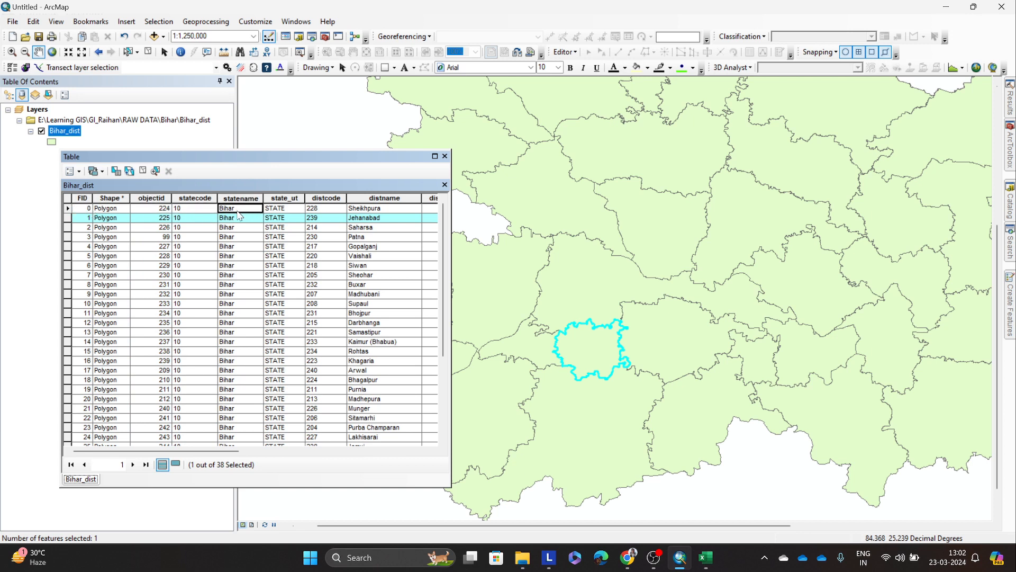
pyautogui.moveTo(233, 456); pyautogui.dragTo(251, 454)
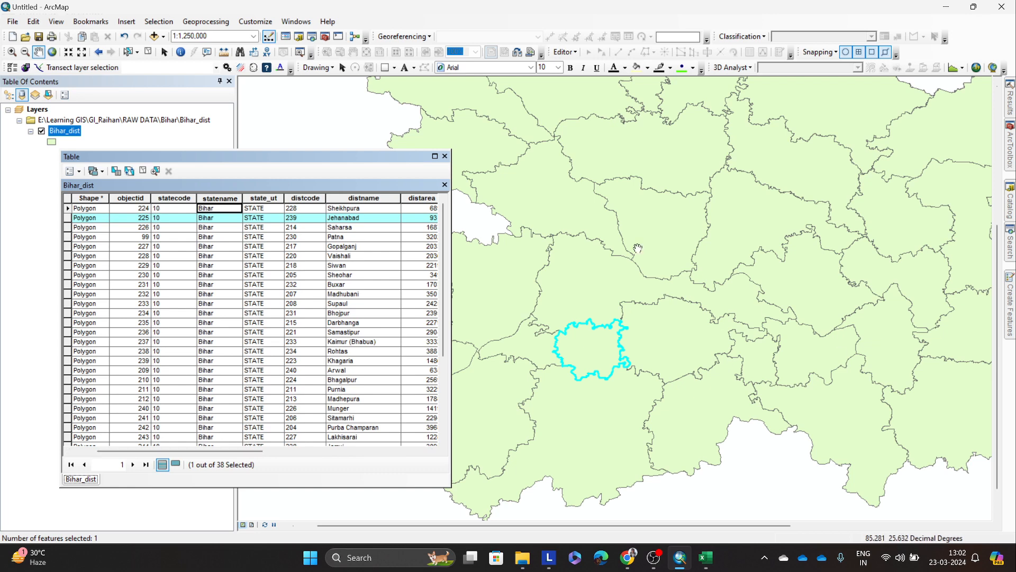
# Step: Add output.shp from the India_Districts folder in RAW DATA to the map and close the Bihar_dist attribute table
pyautogui.click(1010, 208)
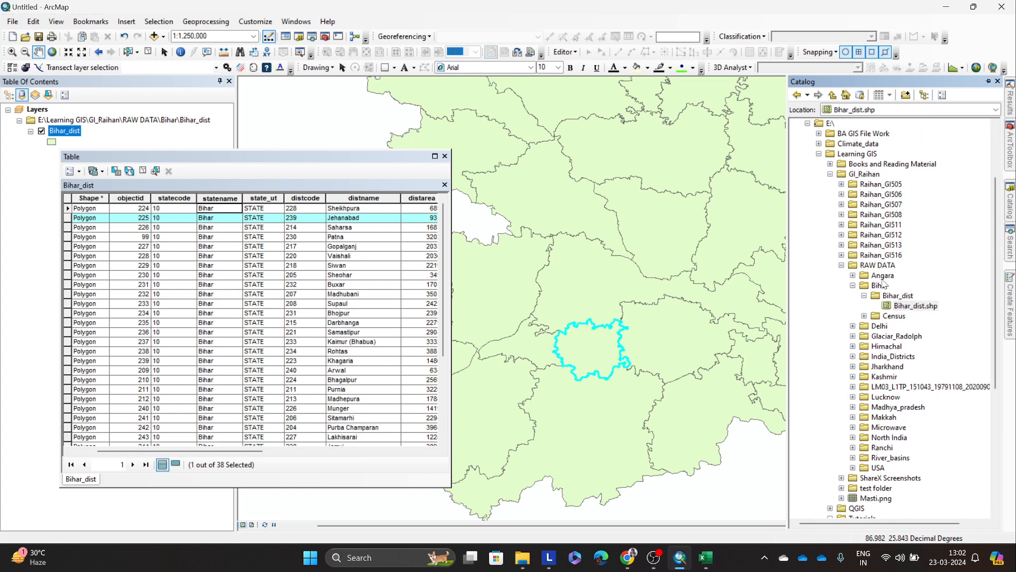
pyautogui.scroll(-2, 879, 294)
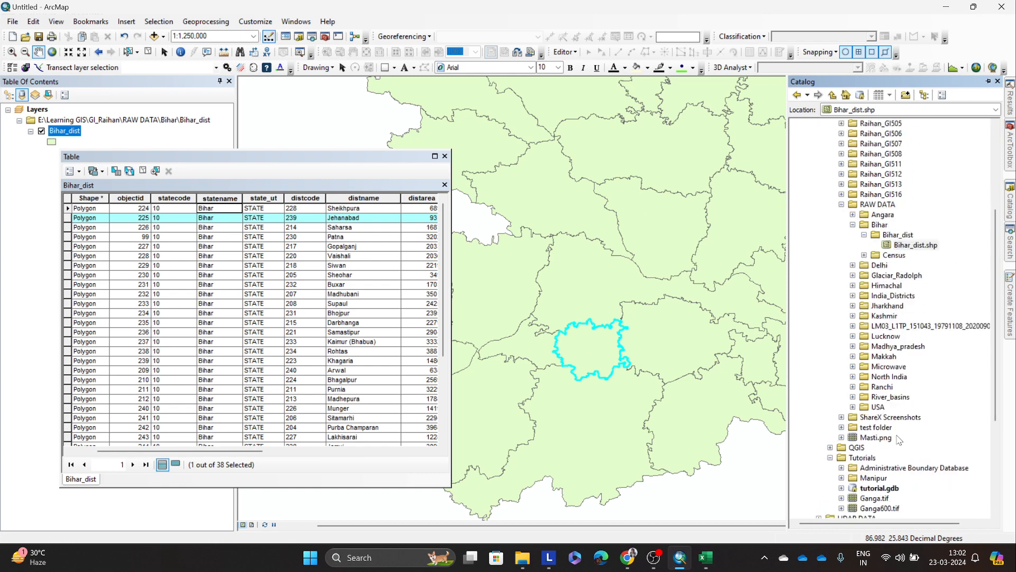
pyautogui.scroll(7, 849, 362)
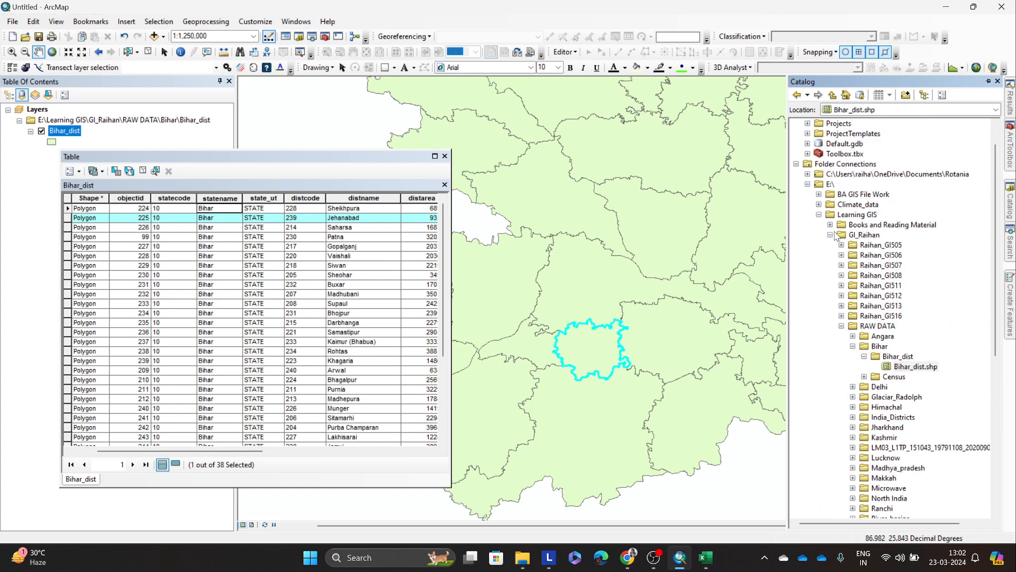
pyautogui.doubleClick(839, 240)
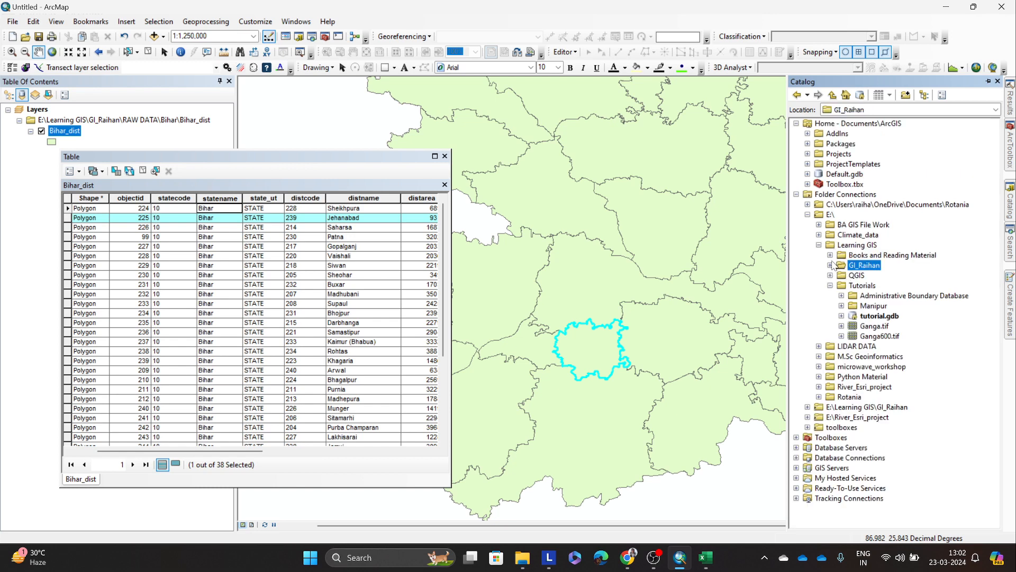
pyautogui.click(830, 265)
pyautogui.scroll(-2, 836, 271)
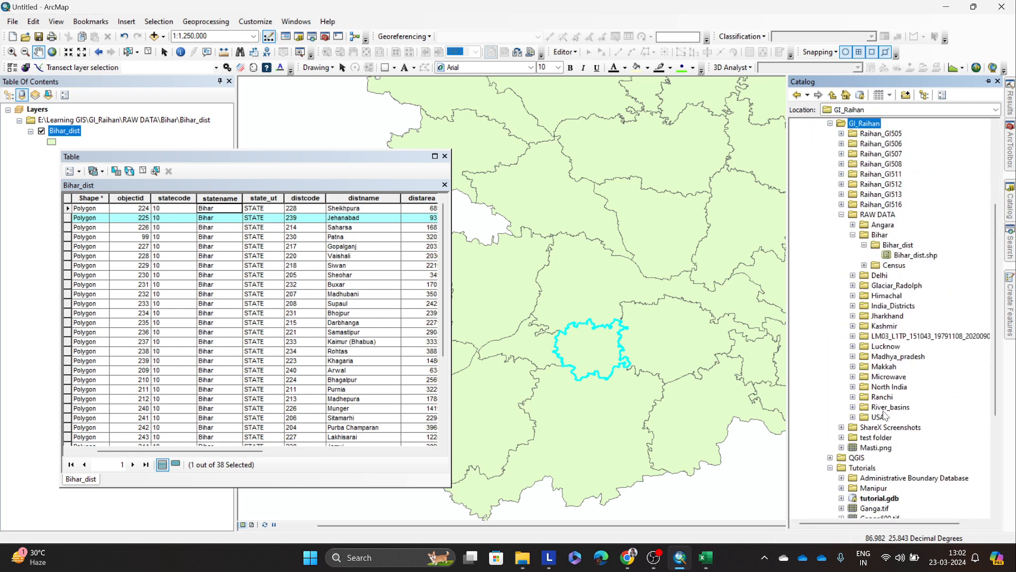
pyautogui.click(864, 265)
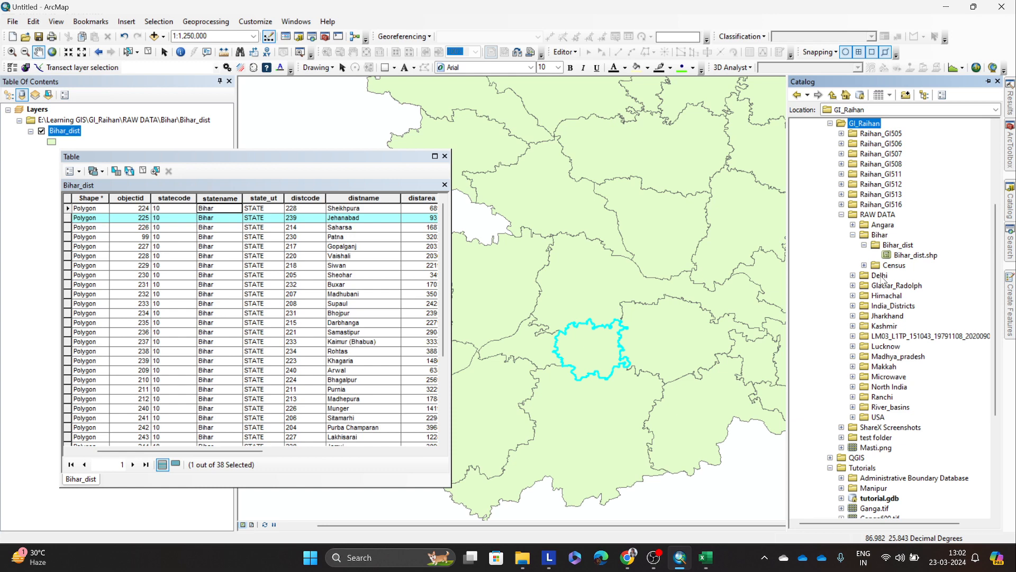
pyautogui.click(853, 305)
pyautogui.scroll(-1, 863, 307)
pyautogui.click(893, 275)
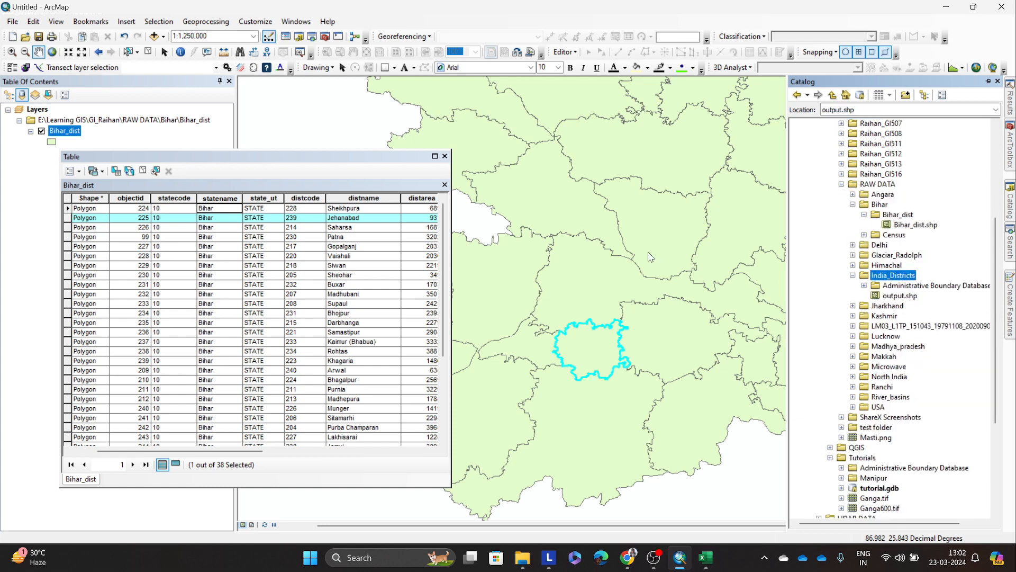
pyautogui.click(445, 156)
# Step: Remove the Bihar_dist source with its layer and leave only the output layer of India's districts displayed
pyautogui.scroll(-2, 593, 222)
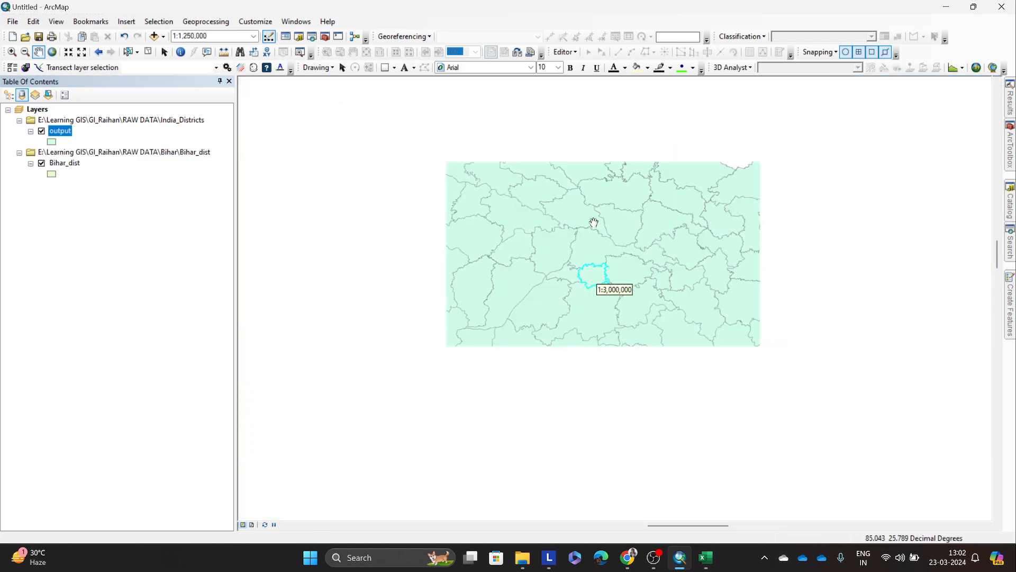
pyautogui.scroll(-2, 594, 223)
pyautogui.scroll(-2, 595, 220)
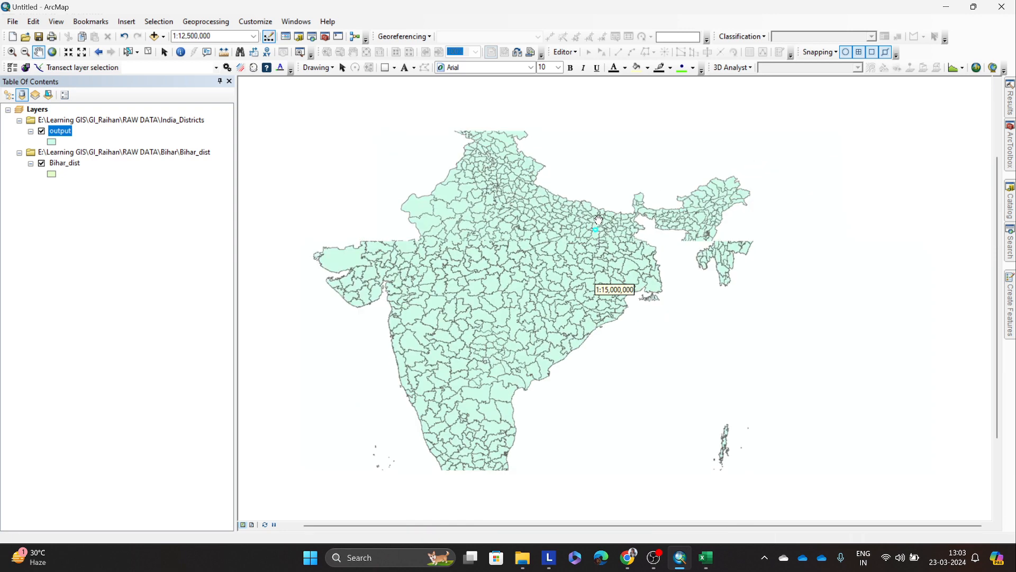
pyautogui.click(41, 131)
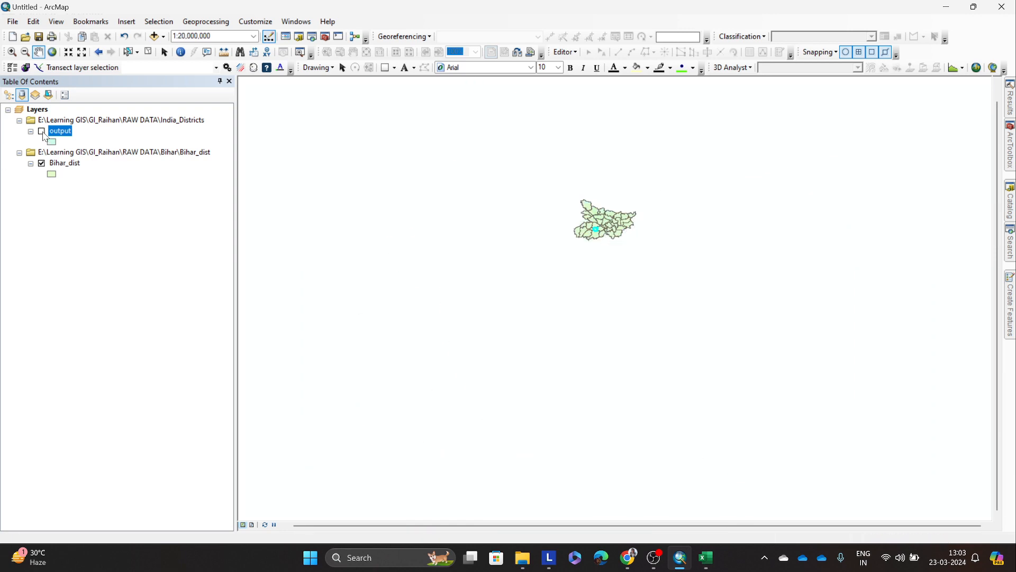
pyautogui.moveTo(61, 164); pyautogui.dragTo(87, 162)
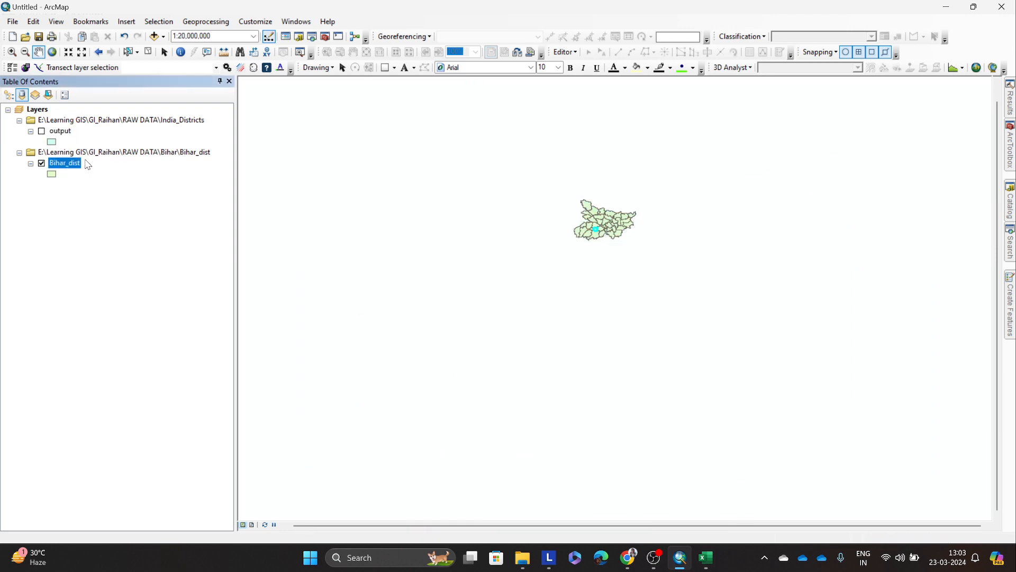
pyautogui.click(87, 152)
pyautogui.rightClick(67, 155)
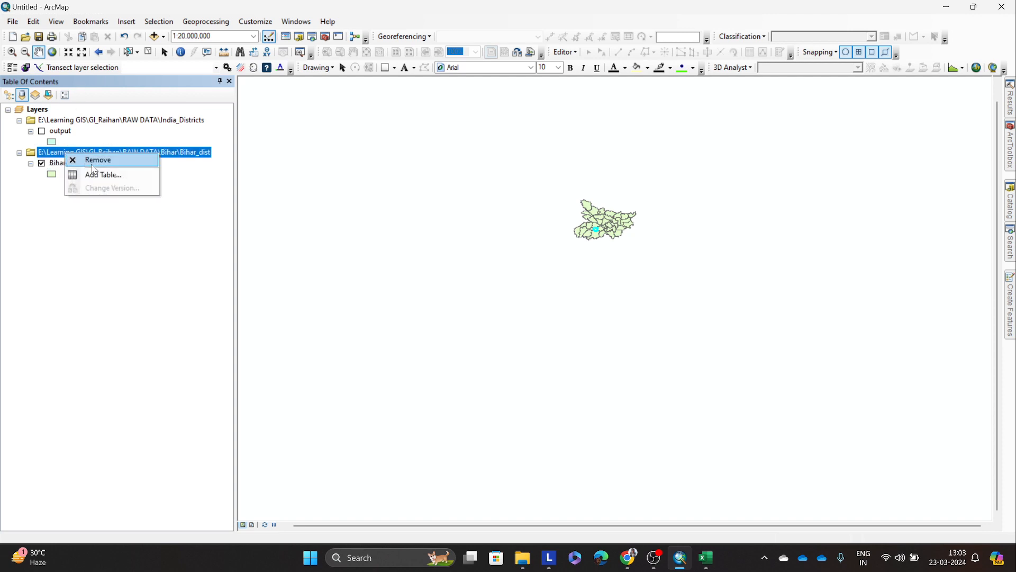
pyautogui.click(91, 160)
pyautogui.click(42, 131)
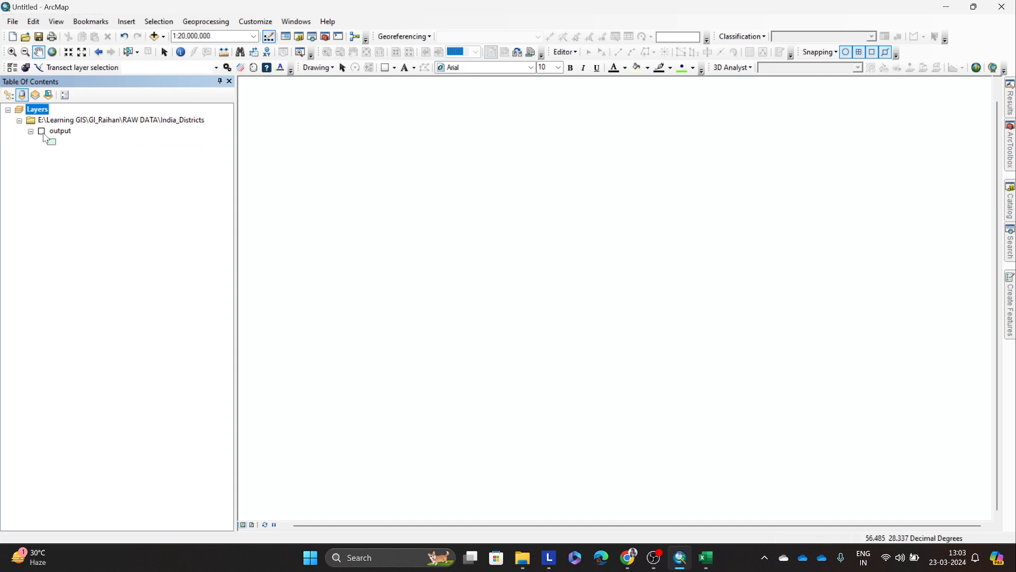
pyautogui.scroll(2, 552, 225)
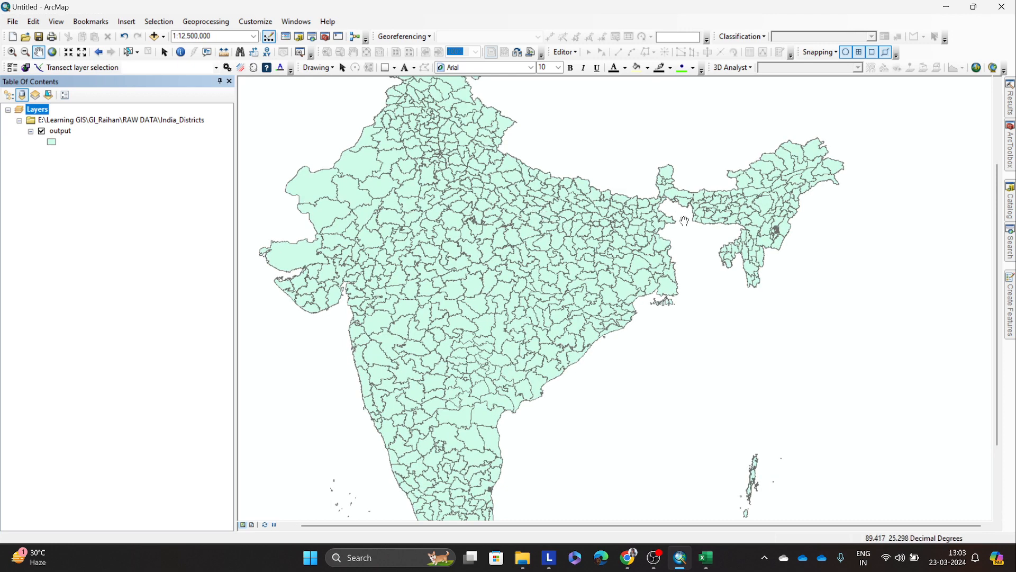
# Step: Add Bihar_dist.shp from the Bihar folder to the map above the India districts layer
pyautogui.click(1007, 206)
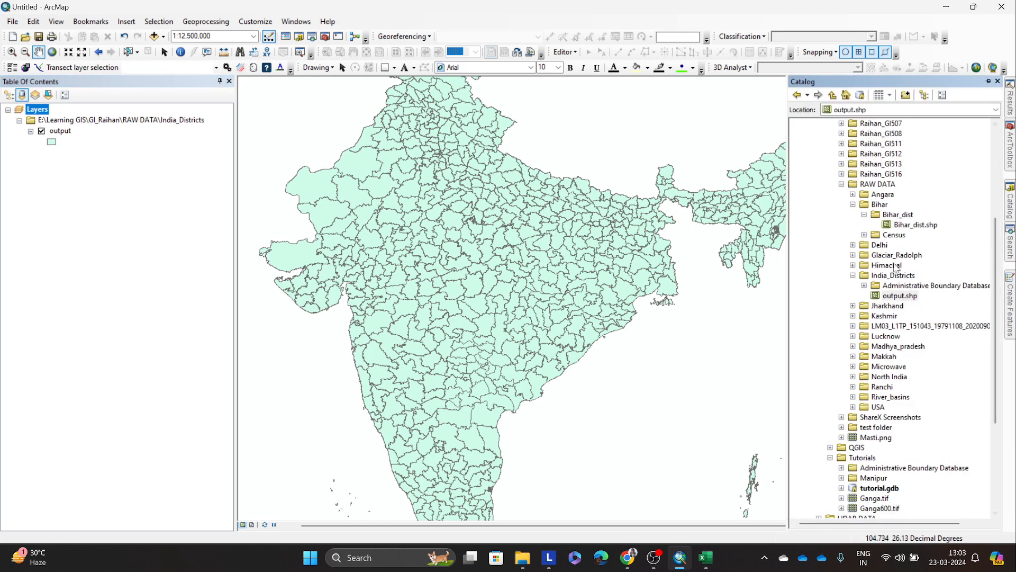
pyautogui.moveTo(915, 224); pyautogui.dragTo(575, 239)
pyautogui.scroll(3, 624, 220)
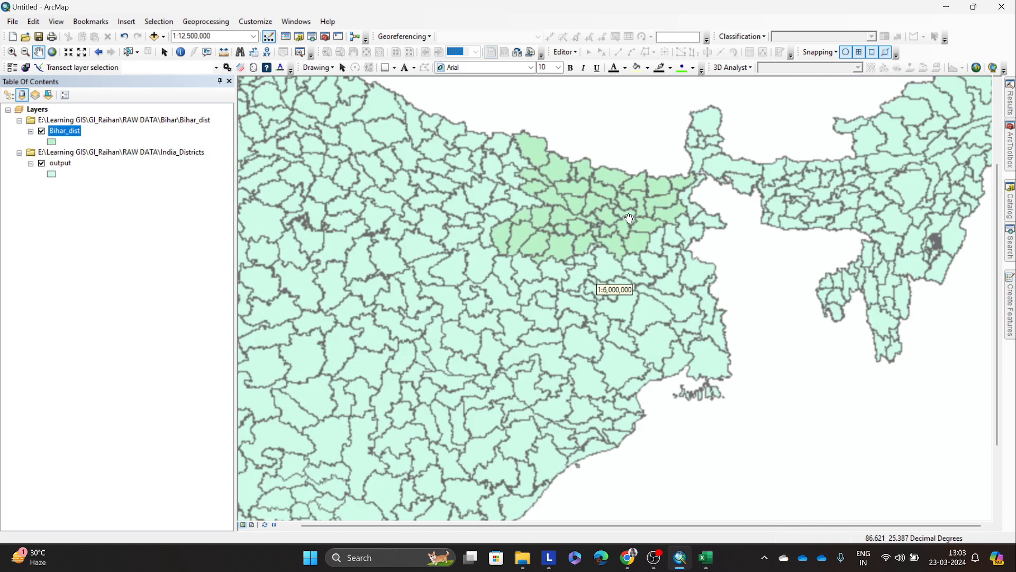
# Step: Change the Bihar_dist fill colour to red and view the state within the whole map of India
pyautogui.click(51, 142)
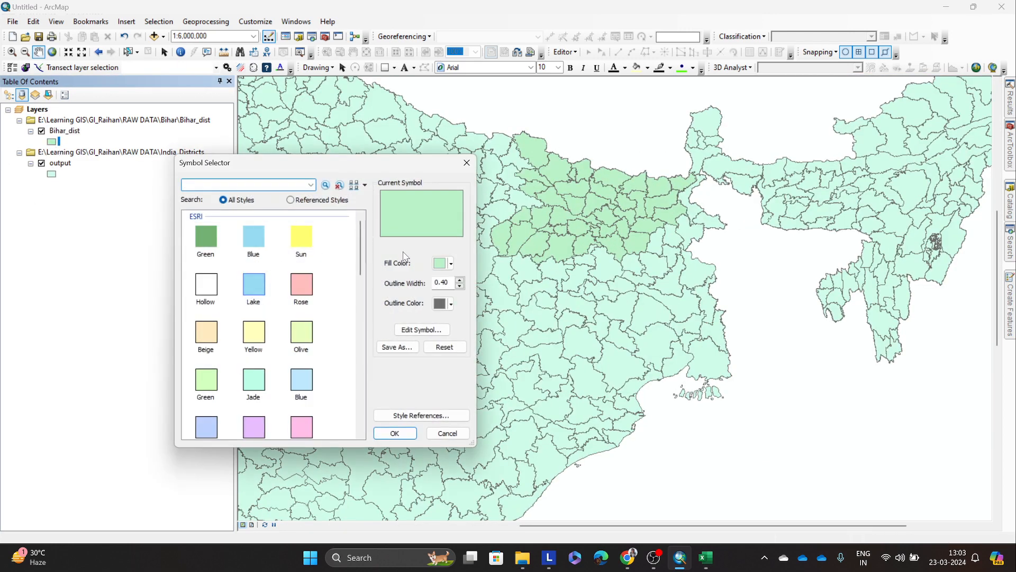
pyautogui.click(445, 263)
pyautogui.click(448, 316)
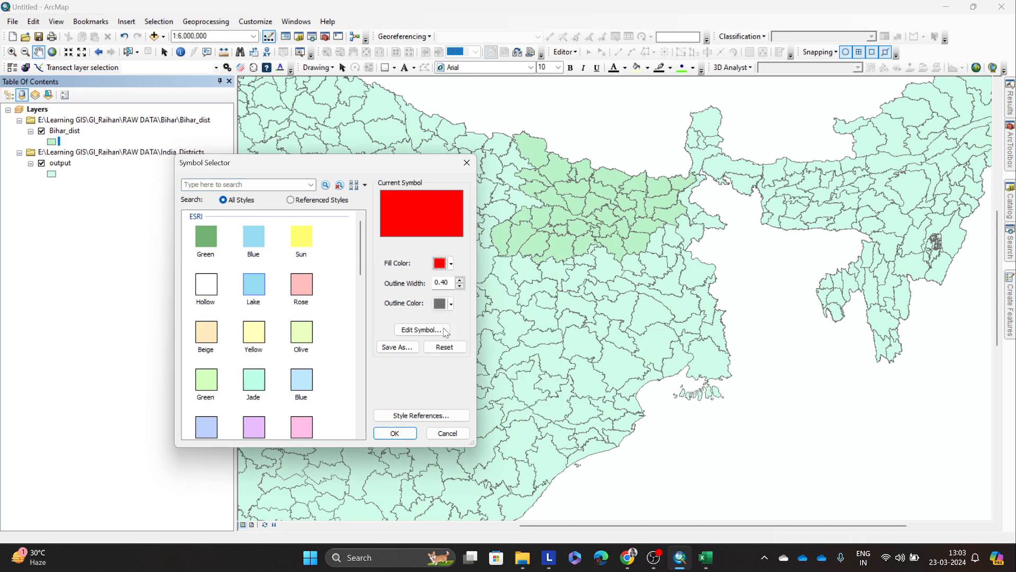
pyautogui.click(395, 432)
pyautogui.moveTo(630, 204); pyautogui.dragTo(629, 280)
pyautogui.scroll(-2, 561, 270)
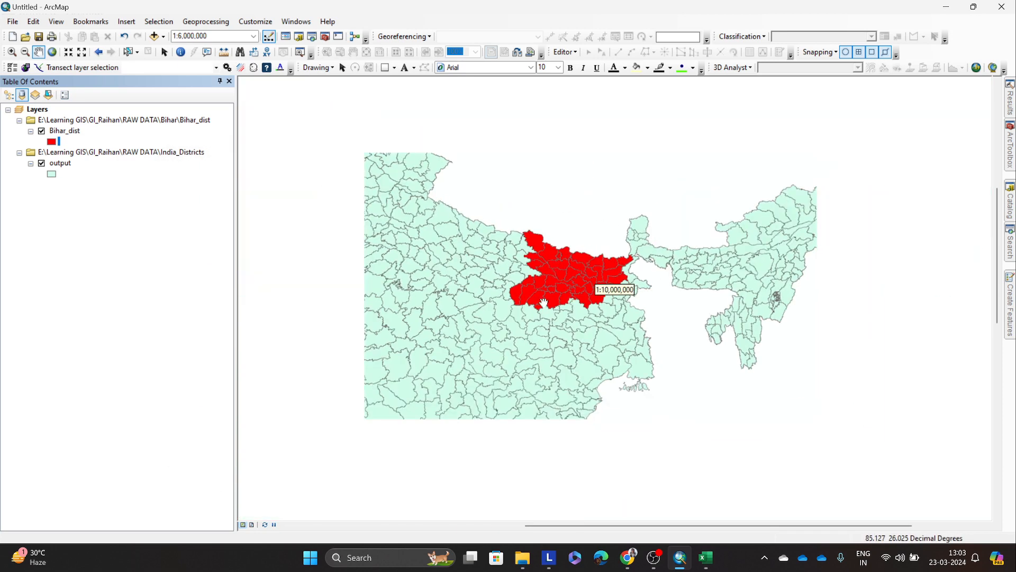
pyautogui.moveTo(343, 269); pyautogui.dragTo(515, 272)
pyautogui.scroll(-1, 574, 291)
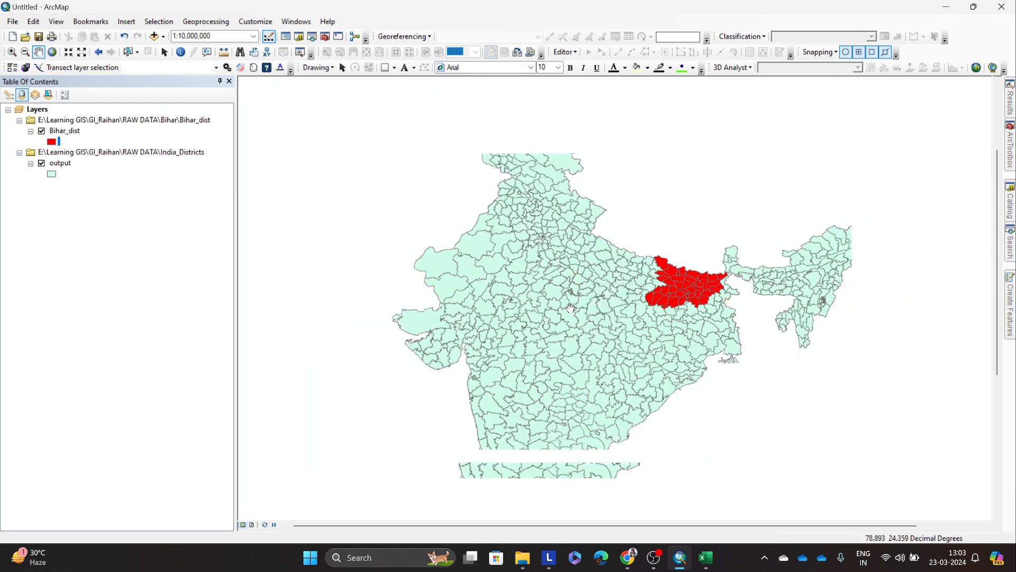
# Step: Open the attribute tables of Bihar_dist and output, then compare their records and record counts
pyautogui.rightClick(64, 131)
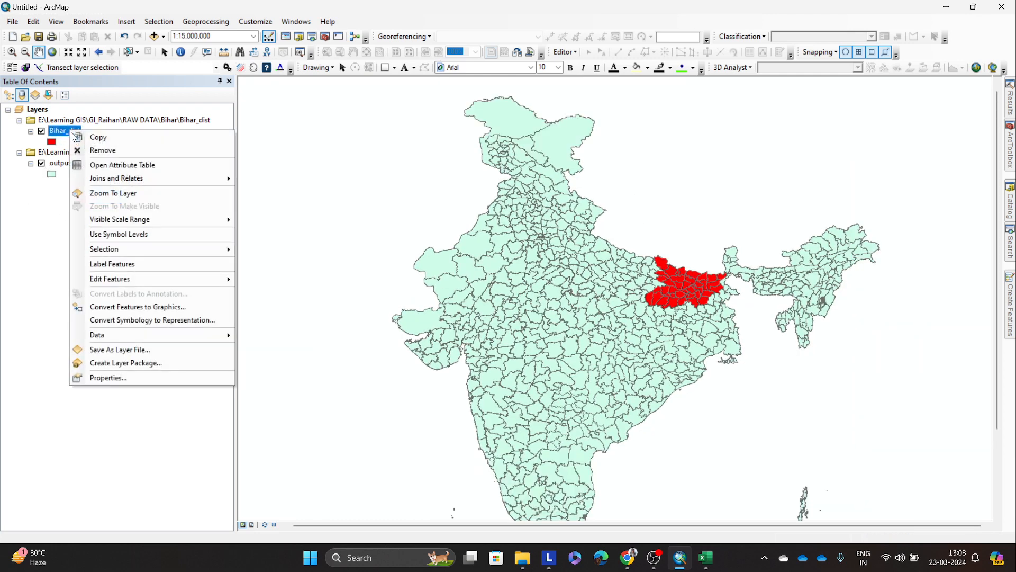
pyautogui.click(89, 166)
pyautogui.rightClick(59, 163)
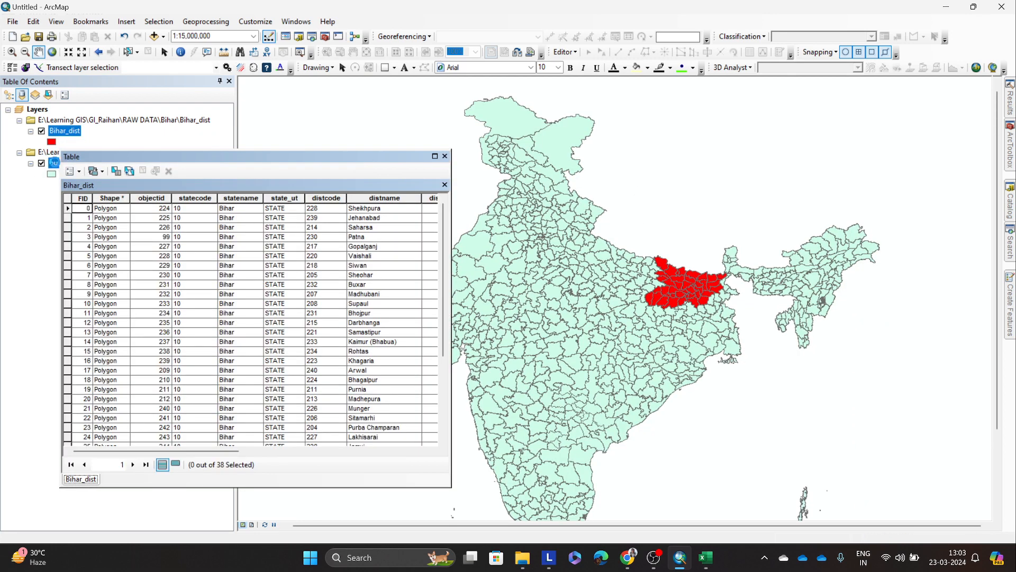
pyautogui.click(85, 198)
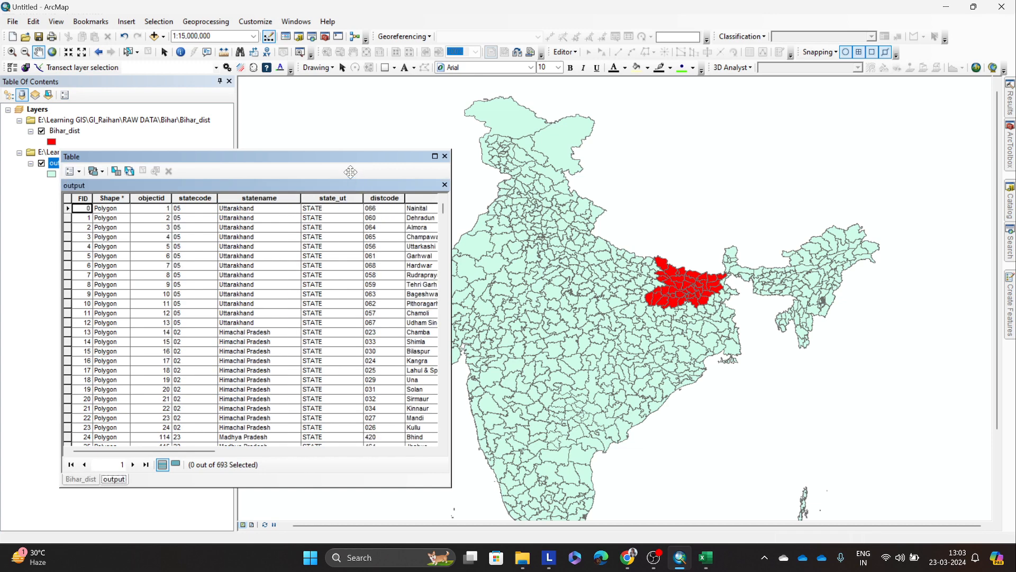
pyautogui.click(96, 478)
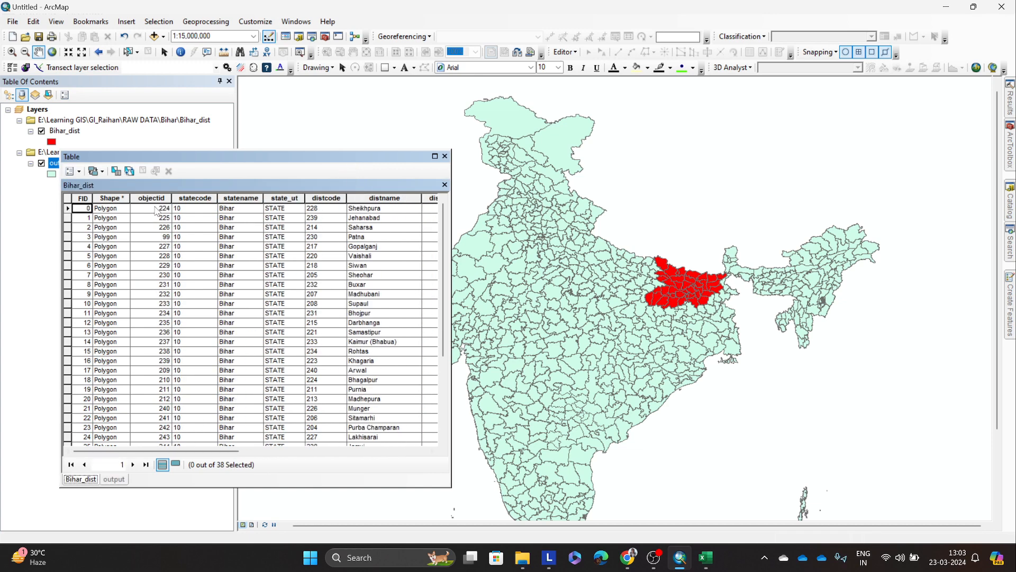
pyautogui.click(118, 479)
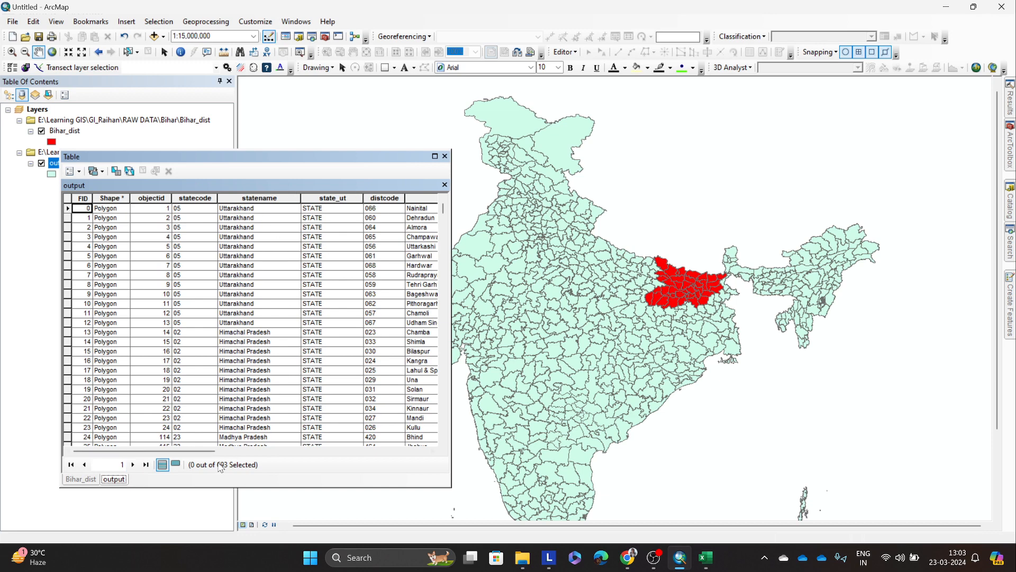
pyautogui.click(88, 479)
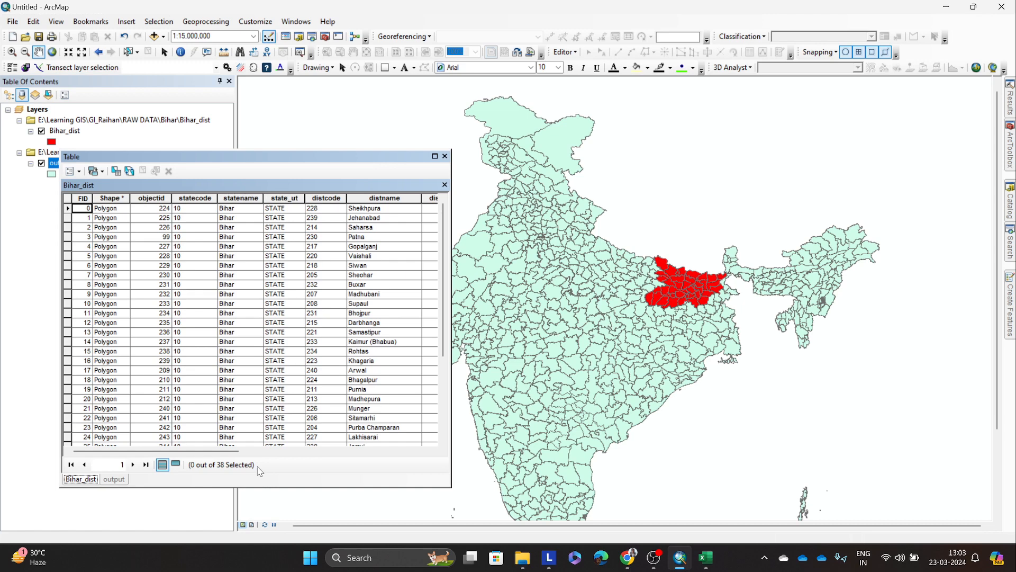
# Step: Compare the distarea, population and household fields in the Bihar_dist and output attribute tables
pyautogui.moveTo(224, 452); pyautogui.dragTo(344, 453)
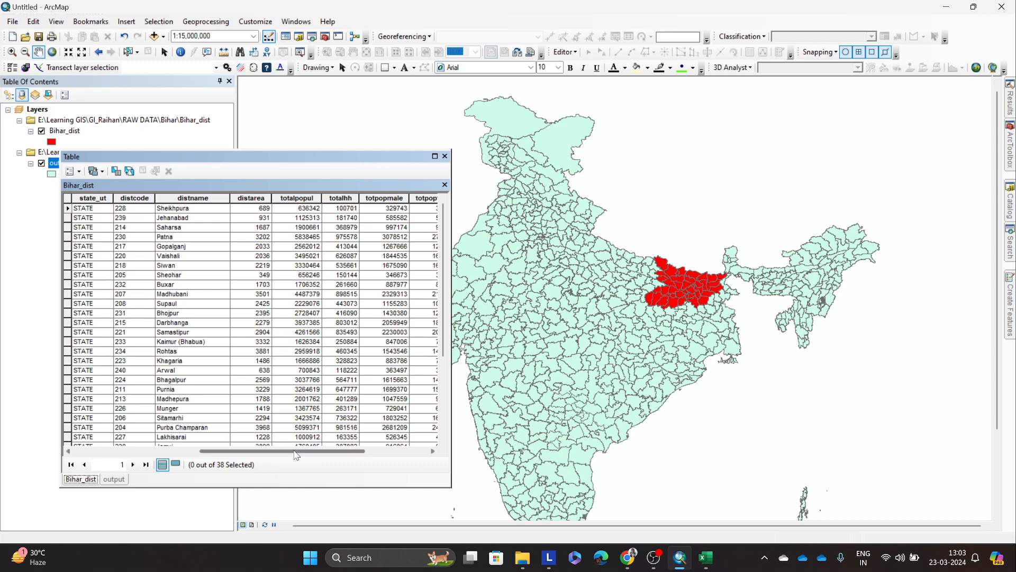
pyautogui.moveTo(288, 451); pyautogui.dragTo(359, 451)
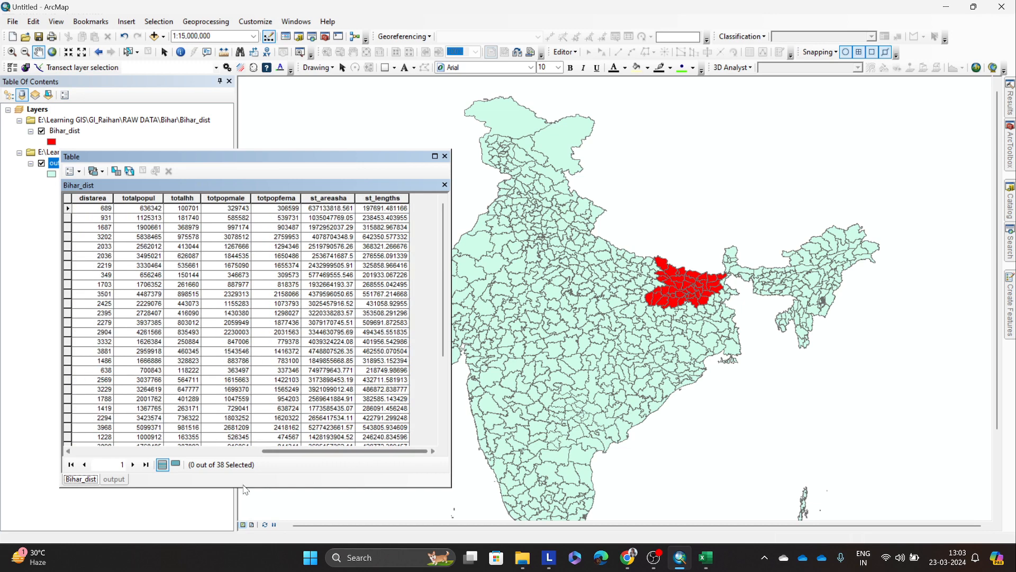
pyautogui.click(114, 479)
pyautogui.moveTo(192, 451); pyautogui.dragTo(325, 446)
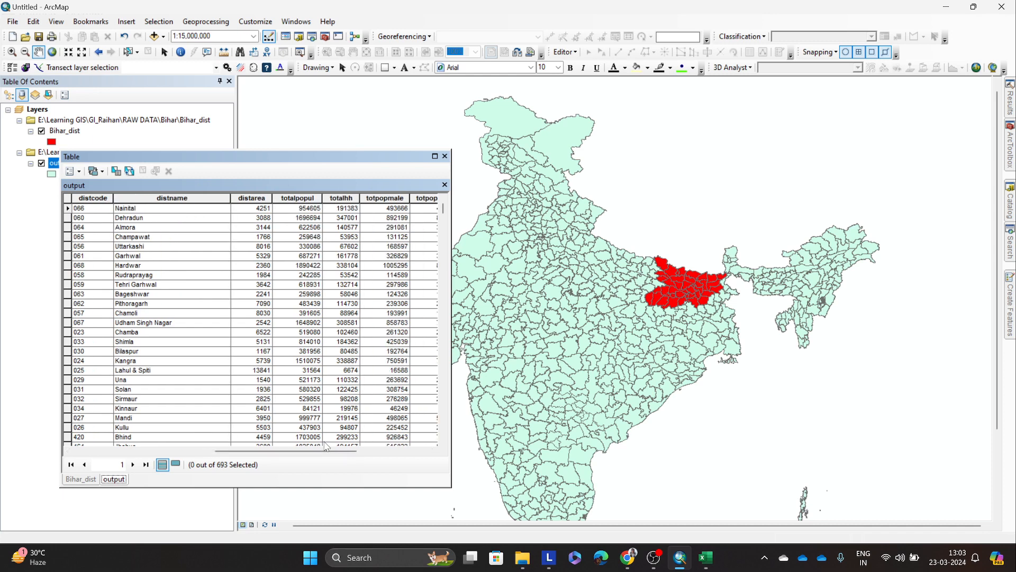
pyautogui.scroll(4, 680, 267)
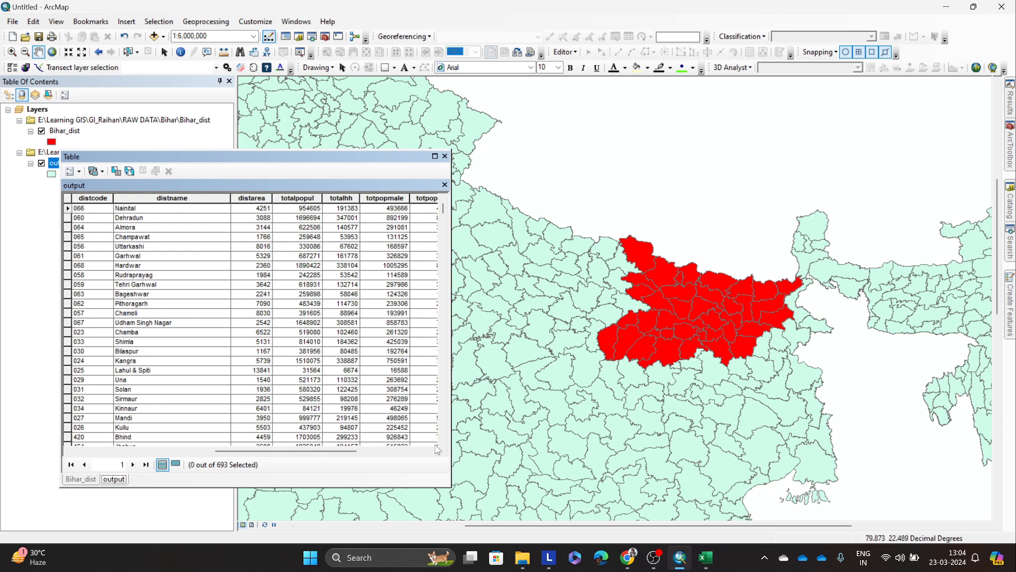
pyautogui.click(96, 480)
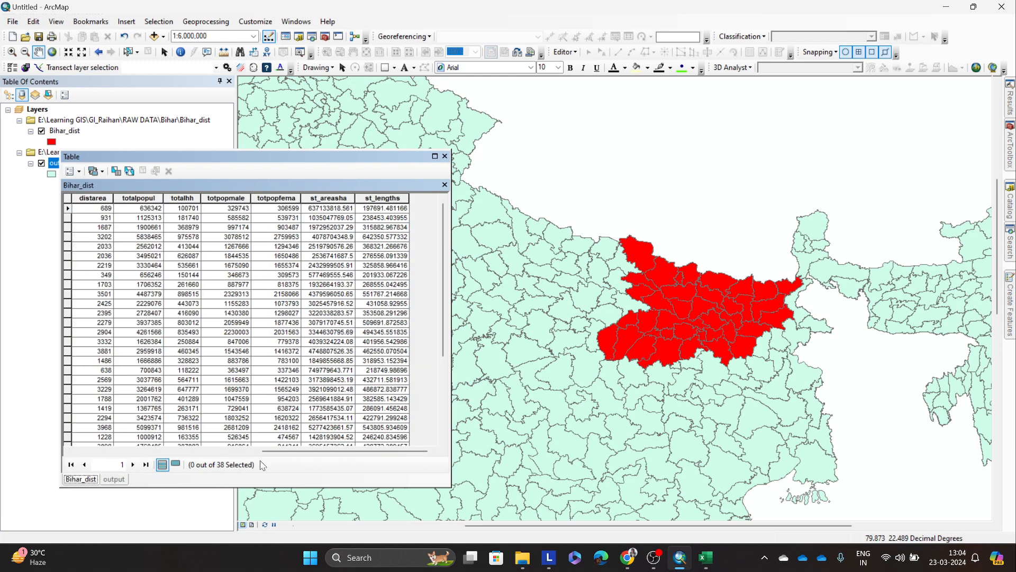
# Step: Close the attribute tables and remove the India_Districts source with its output layer, leaving only Bihar_dist on the map
pyautogui.click(444, 157)
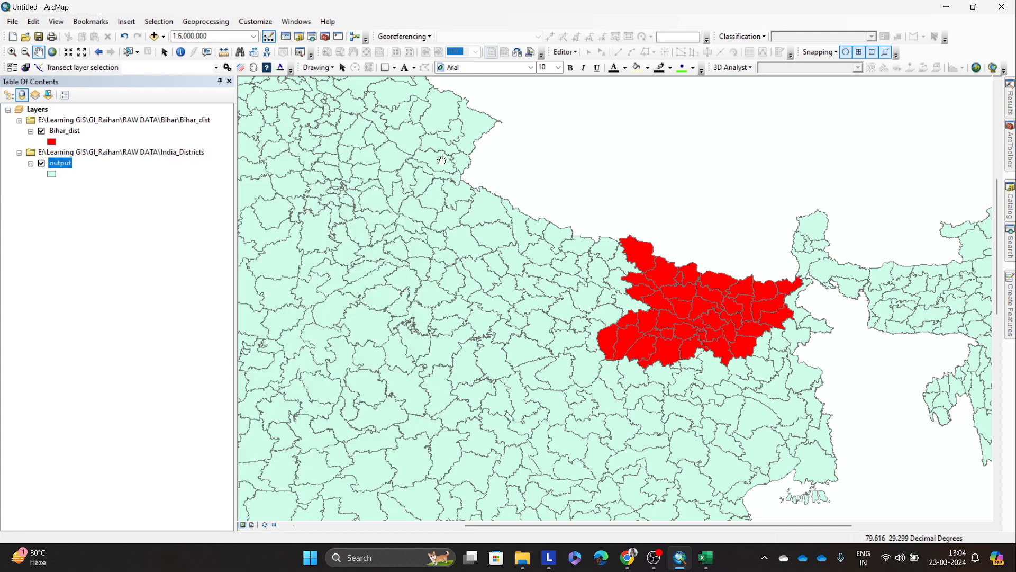
pyautogui.rightClick(75, 152)
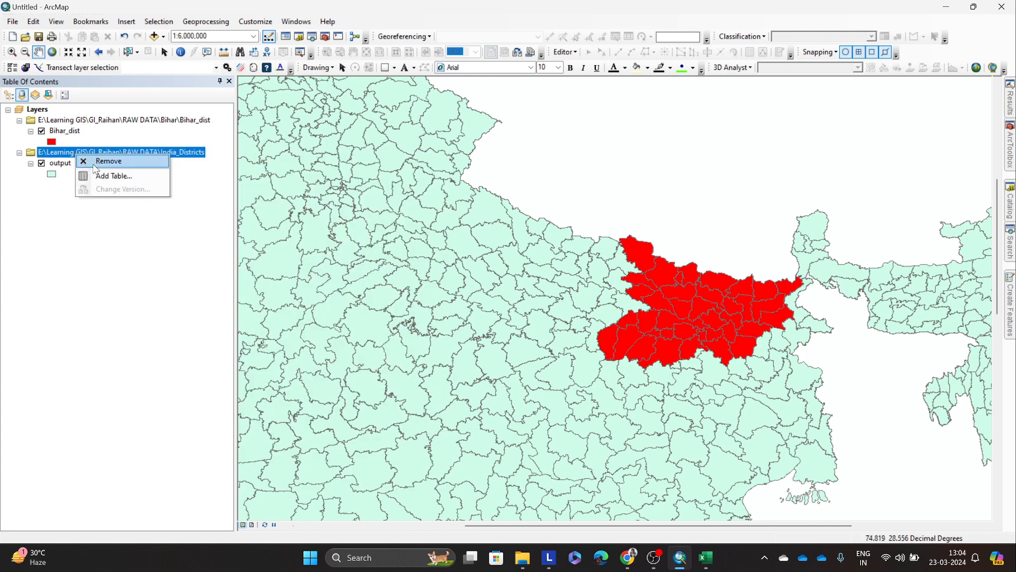
pyautogui.click(101, 160)
pyautogui.scroll(-3, 743, 287)
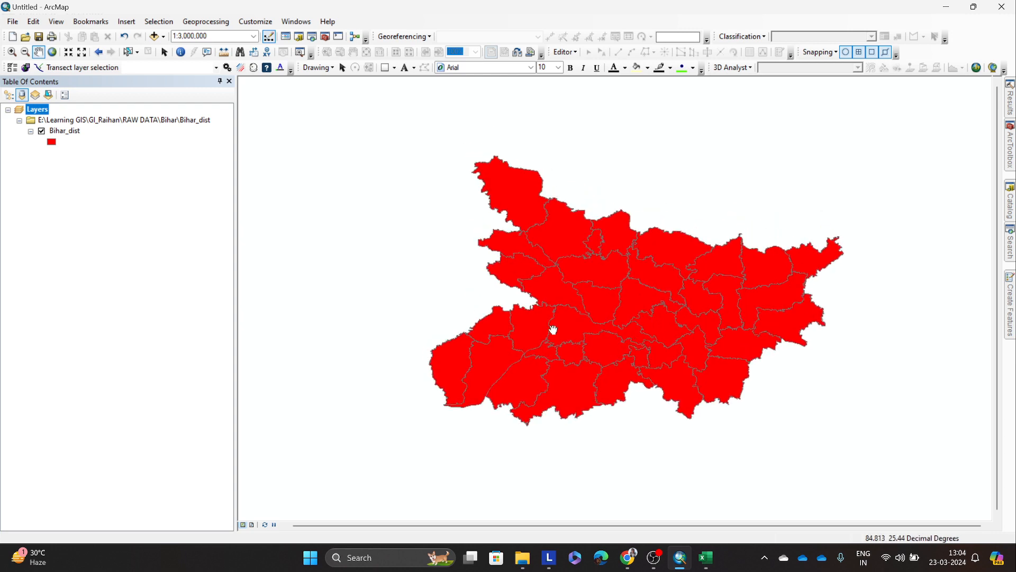
# Step: Change the Bihar_dist layer symbol to the Hollow style so only the district outlines are drawn
pyautogui.click(55, 143)
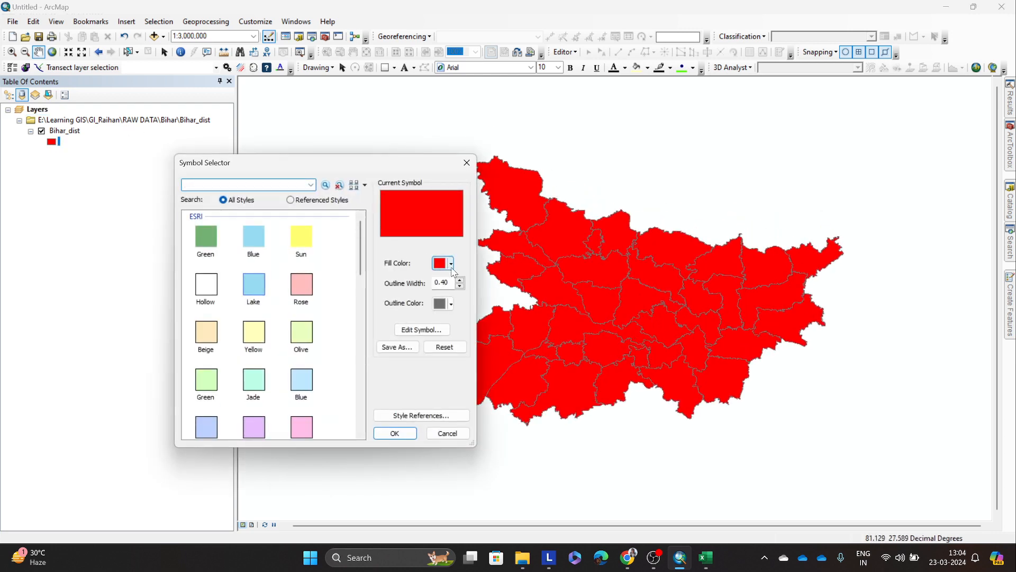
pyautogui.click(206, 284)
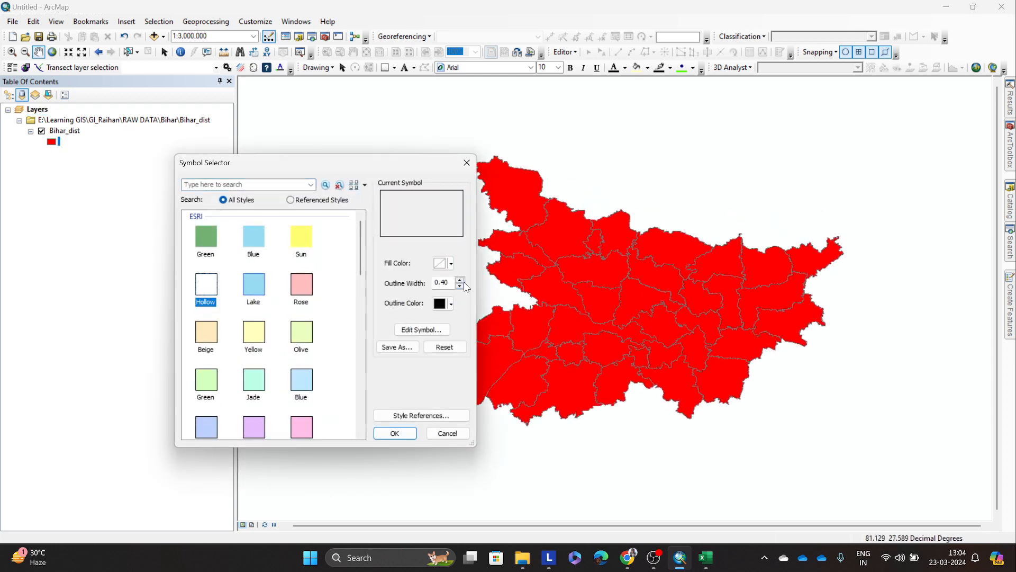
pyautogui.click(403, 433)
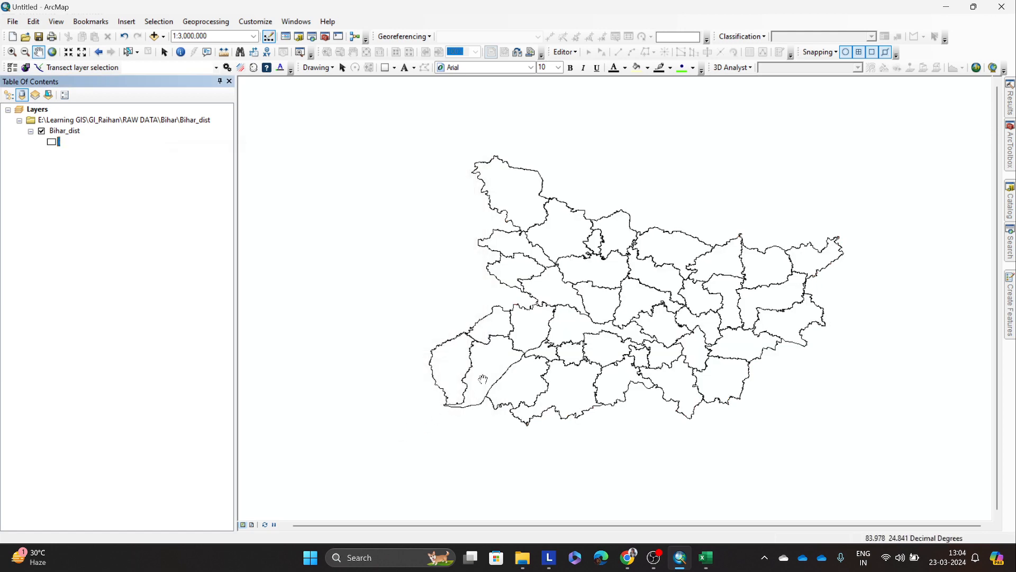
pyautogui.moveTo(536, 368); pyautogui.dragTo(533, 376)
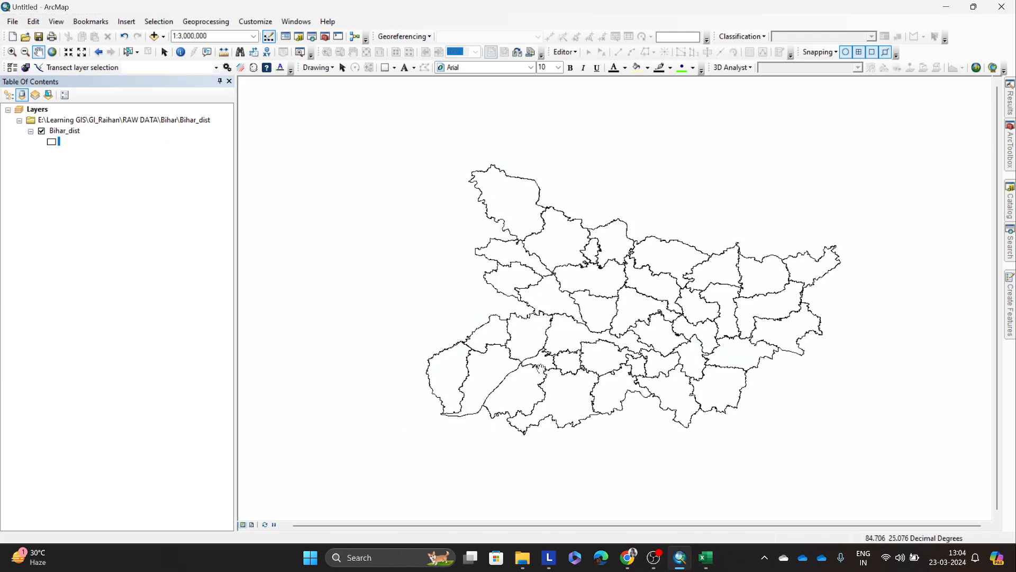
pyautogui.moveTo(684, 322); pyautogui.dragTo(682, 309)
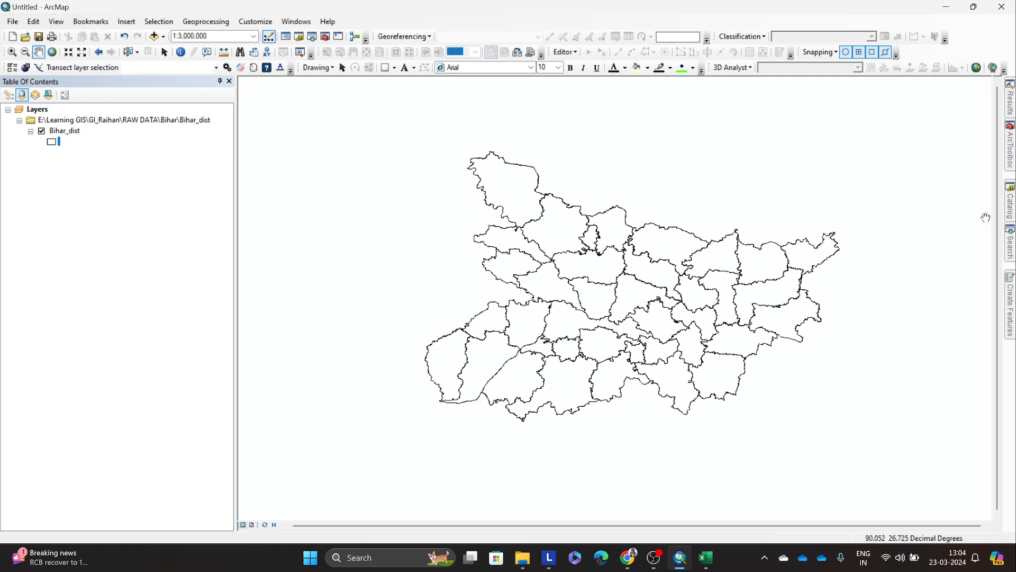
# Step: Open the Bihar_dist attribute table and review the totalhh, totpopmale, totpopfema and st_areasha fields
pyautogui.rightClick(53, 132)
pyautogui.click(90, 164)
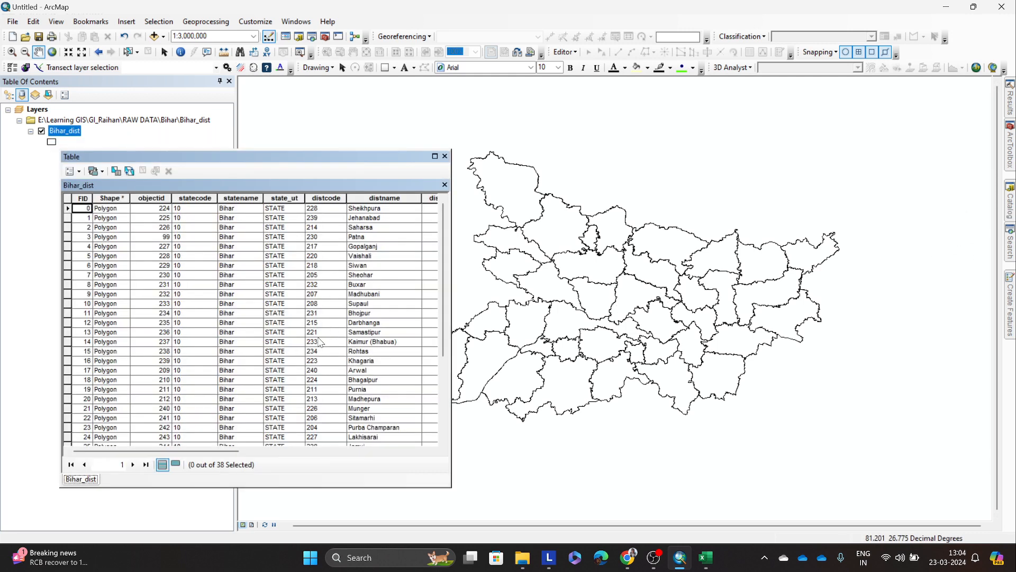
pyautogui.moveTo(210, 451); pyautogui.dragTo(358, 465)
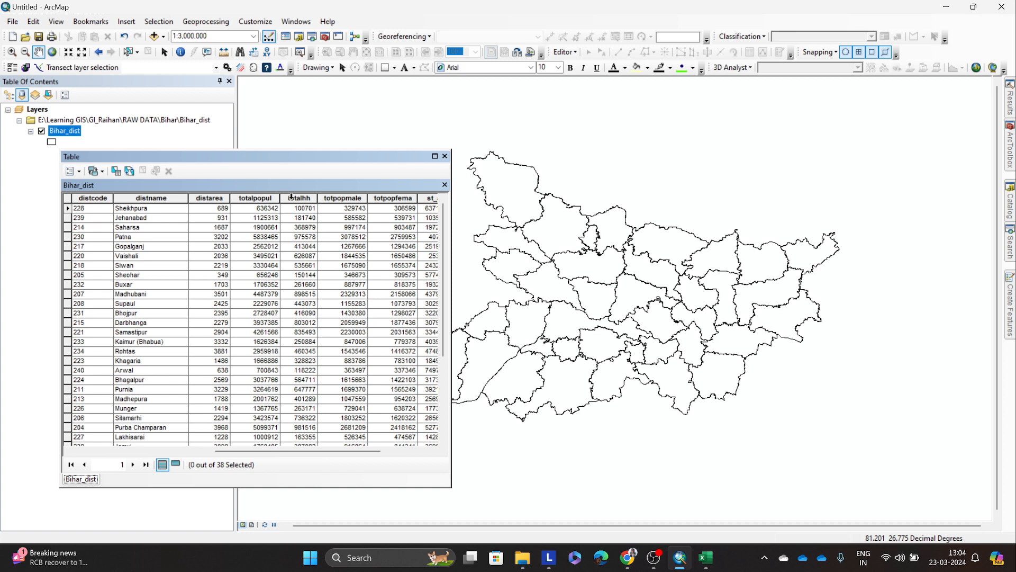
pyautogui.click(292, 198)
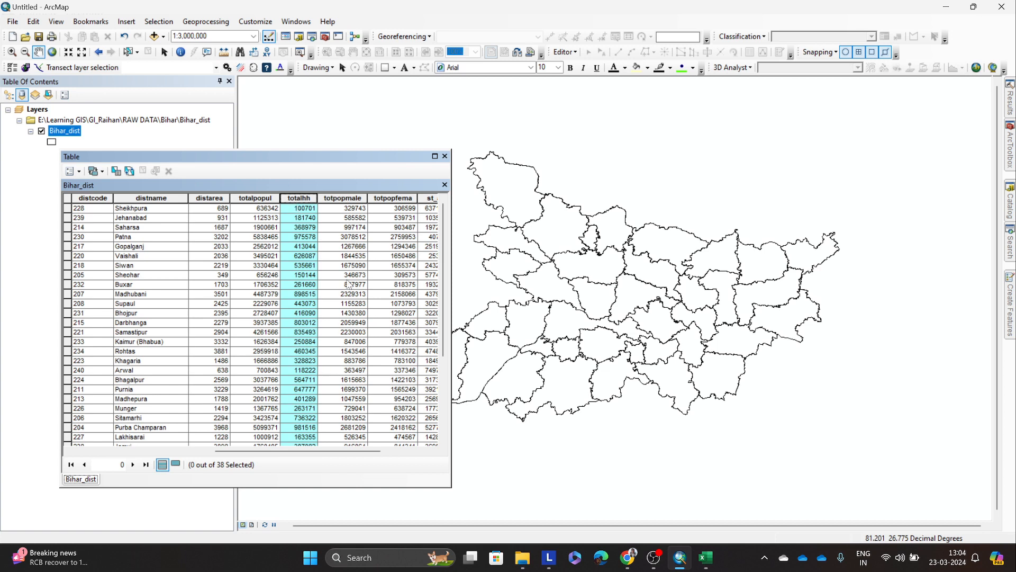
pyautogui.click(337, 198)
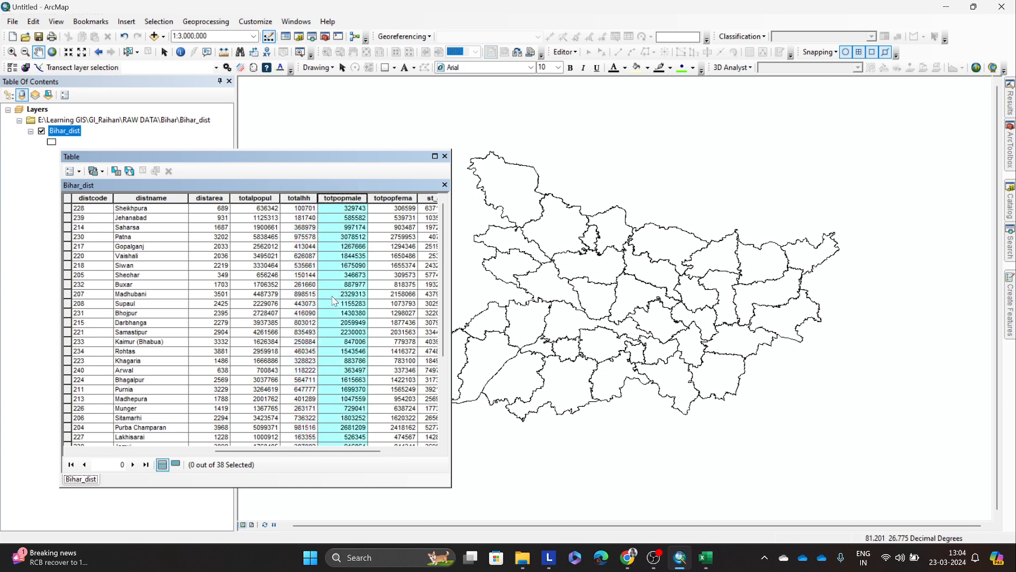
pyautogui.click(395, 198)
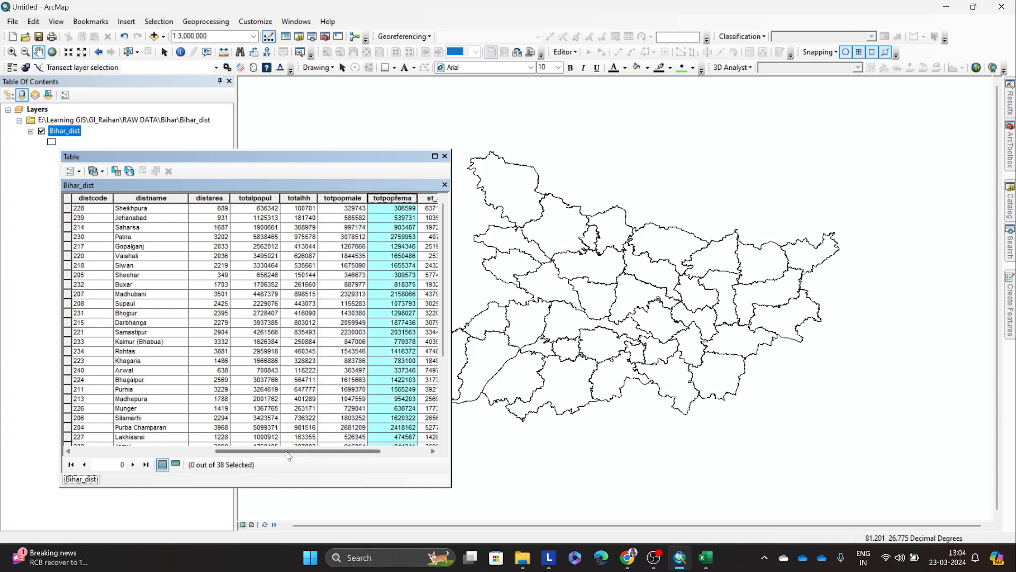
pyautogui.moveTo(288, 453); pyautogui.dragTo(335, 458)
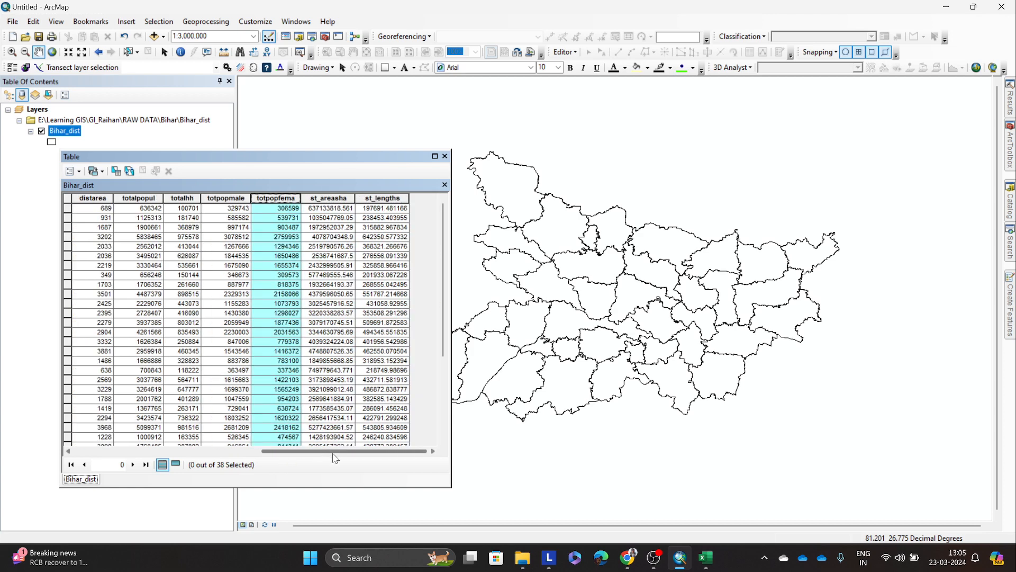
pyautogui.click(329, 200)
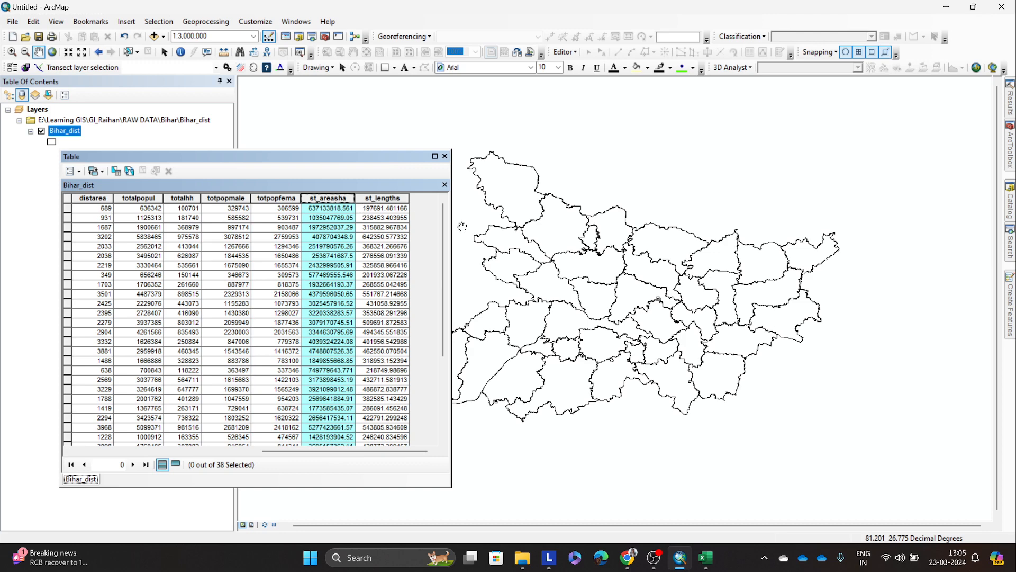
# Step: Examine the district outlines on the map beside the Bihar_dist table, review its district name and code fields, and close the table
pyautogui.scroll(-3, 509, 181)
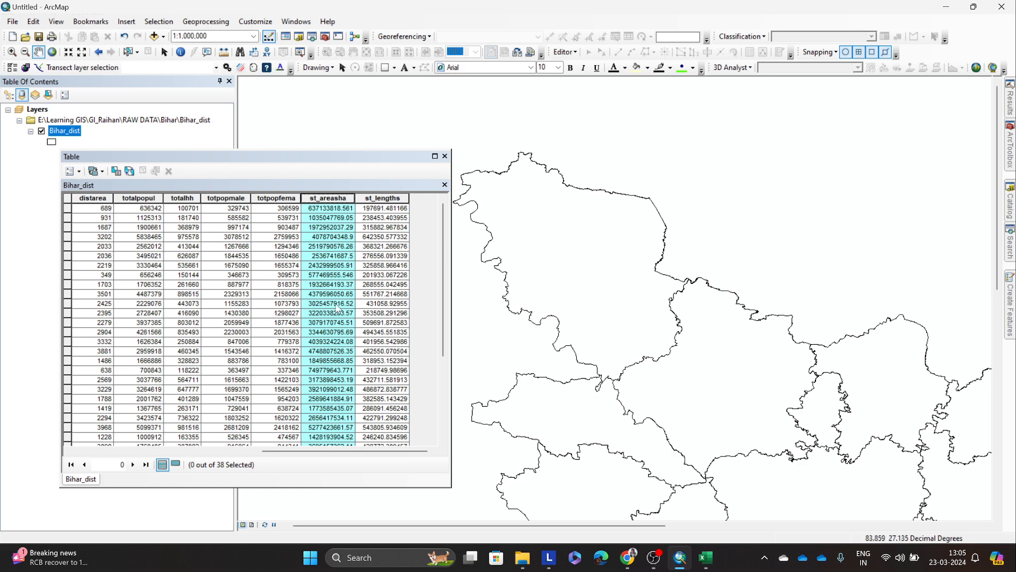
pyautogui.moveTo(297, 452)
pyautogui.mouseDown()
pyautogui.moveTo(281, 454)
pyautogui.moveTo(314, 458)
pyautogui.mouseUp()
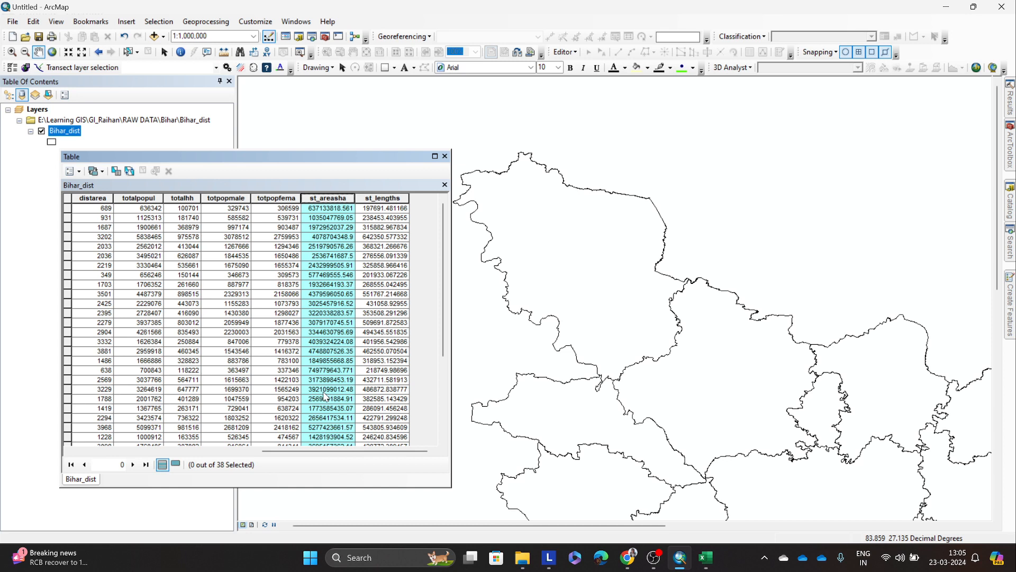
pyautogui.scroll(1, 715, 422)
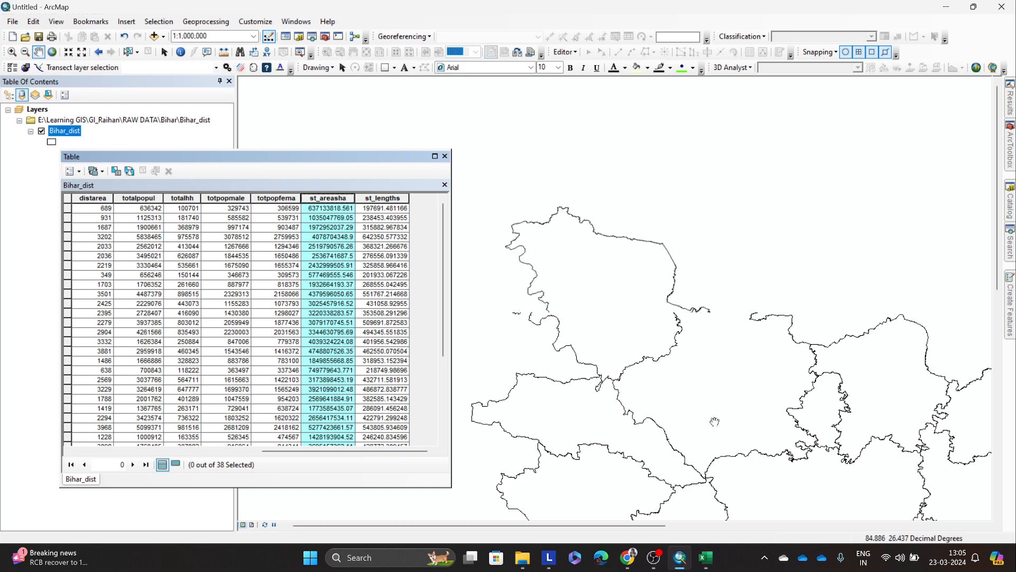
pyautogui.scroll(1, 715, 422)
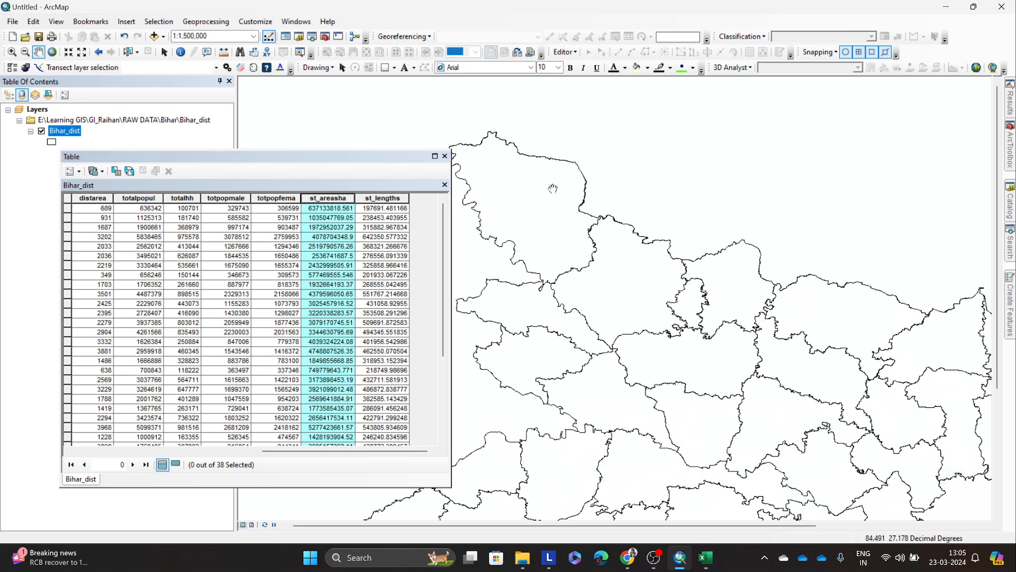
pyautogui.moveTo(874, 350); pyautogui.dragTo(820, 297)
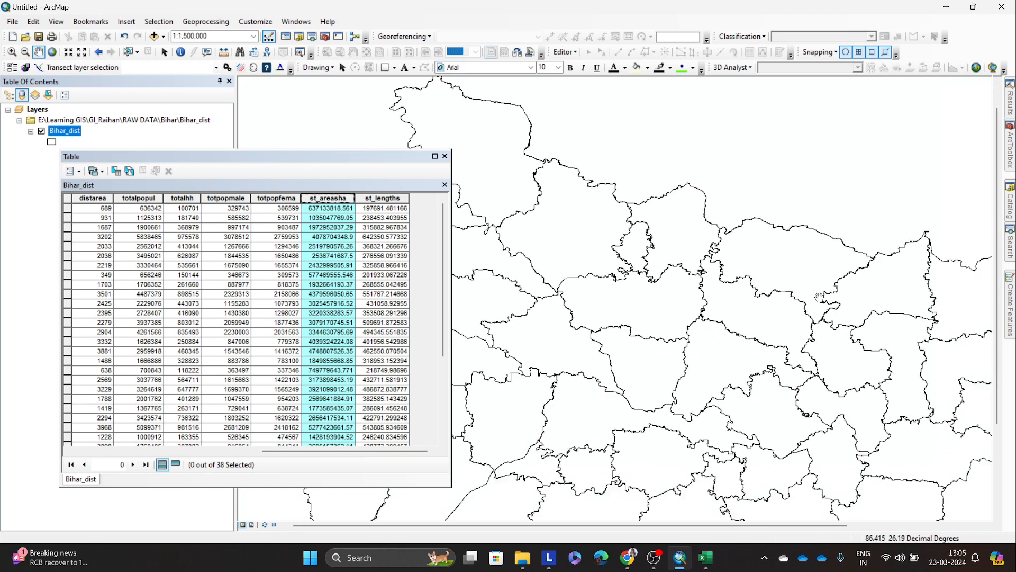
pyautogui.scroll(1, 545, 360)
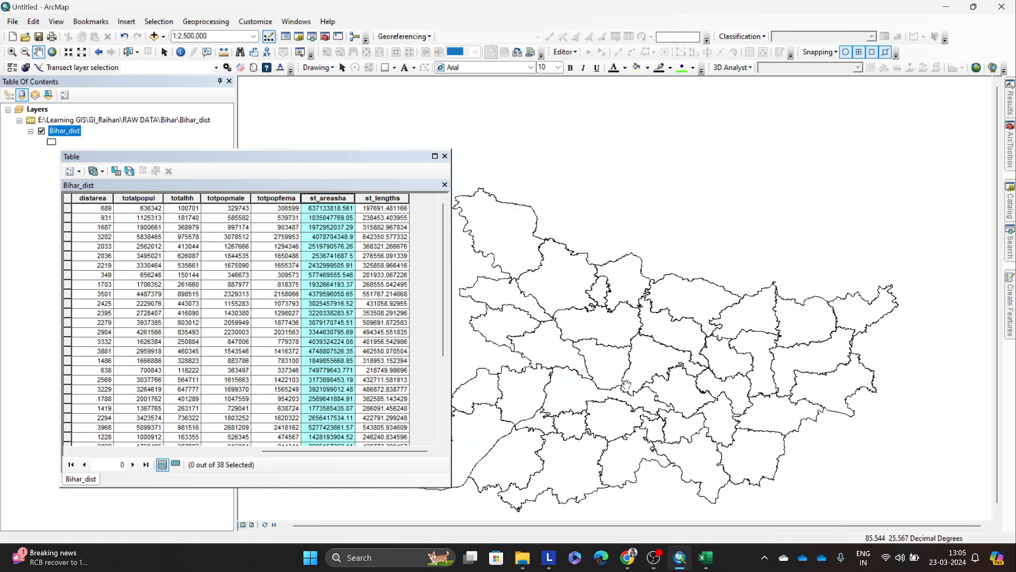
pyautogui.moveTo(627, 385); pyautogui.dragTo(750, 346)
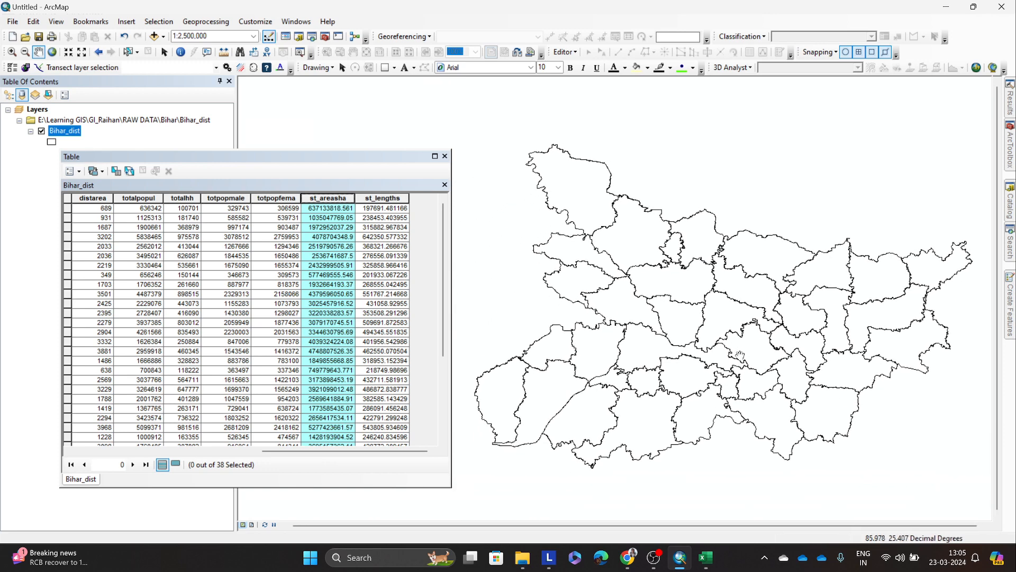
pyautogui.moveTo(404, 452); pyautogui.dragTo(286, 450)
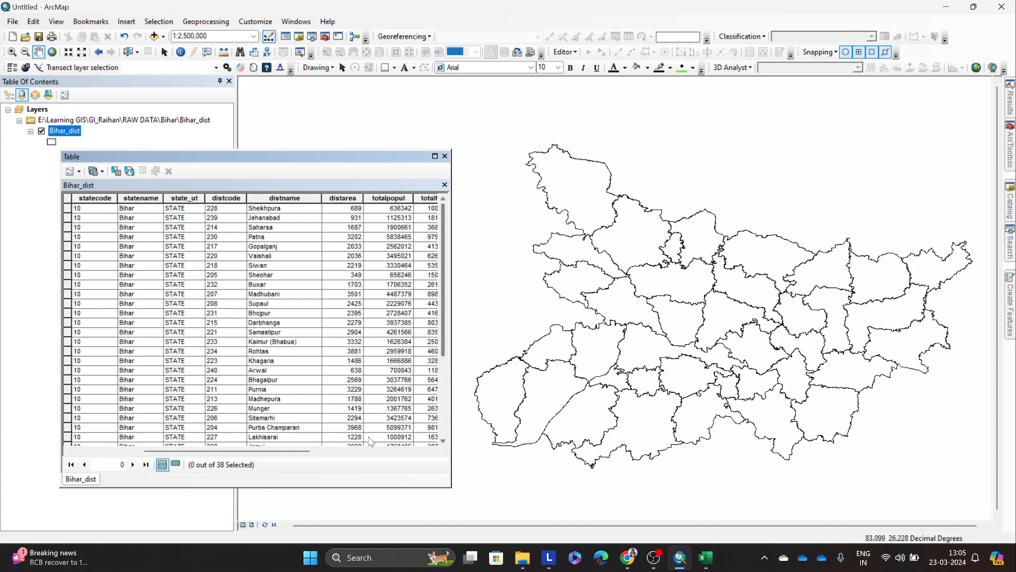
pyautogui.moveTo(300, 451); pyautogui.dragTo(214, 452)
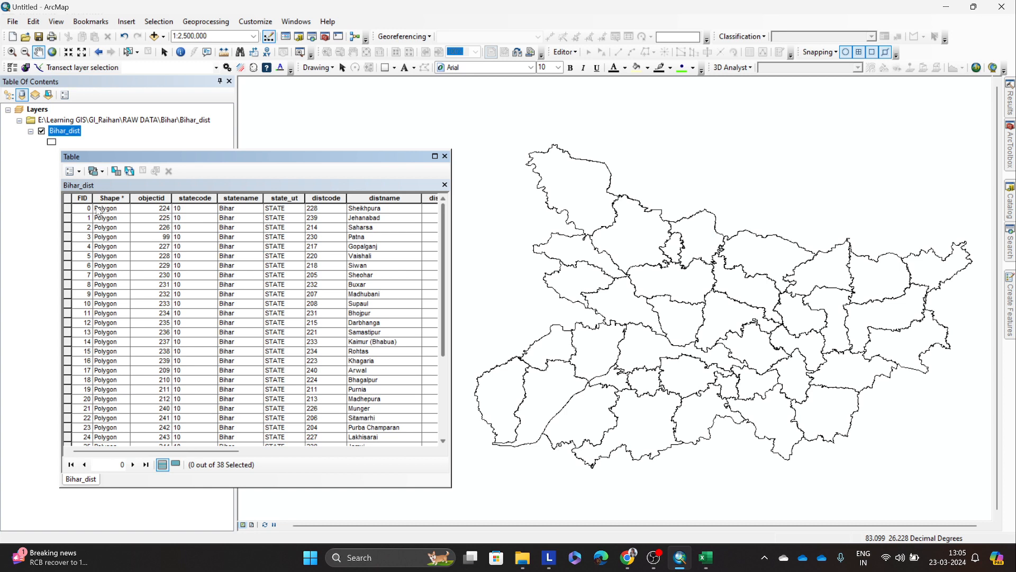
pyautogui.click(445, 156)
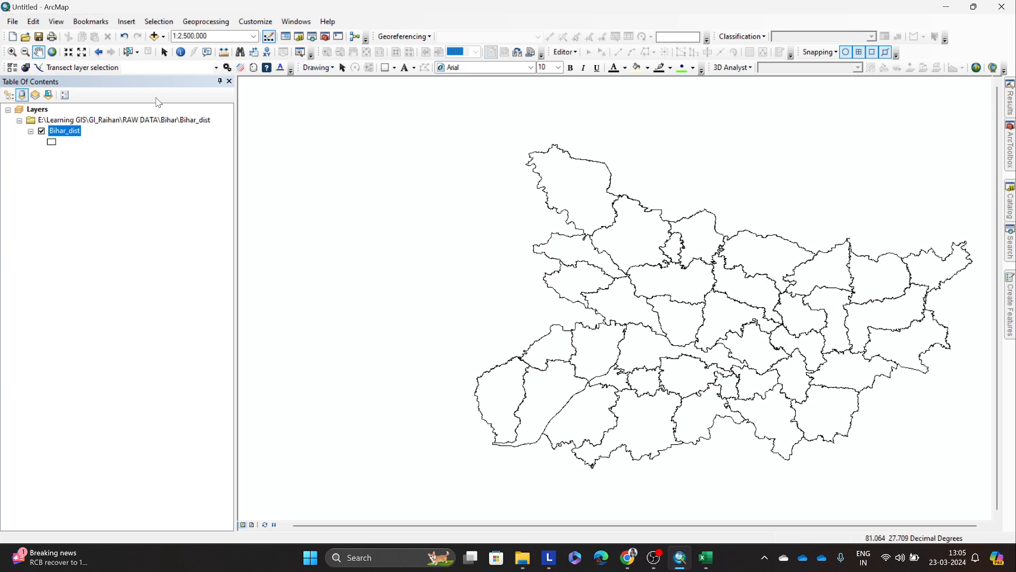
# Step: Select the northwesternmost district polygon of Bihar on the map
pyautogui.click(128, 52)
pyautogui.click(558, 153)
pyautogui.moveTo(530, 132); pyautogui.dragTo(595, 209)
pyautogui.scroll(3, 583, 170)
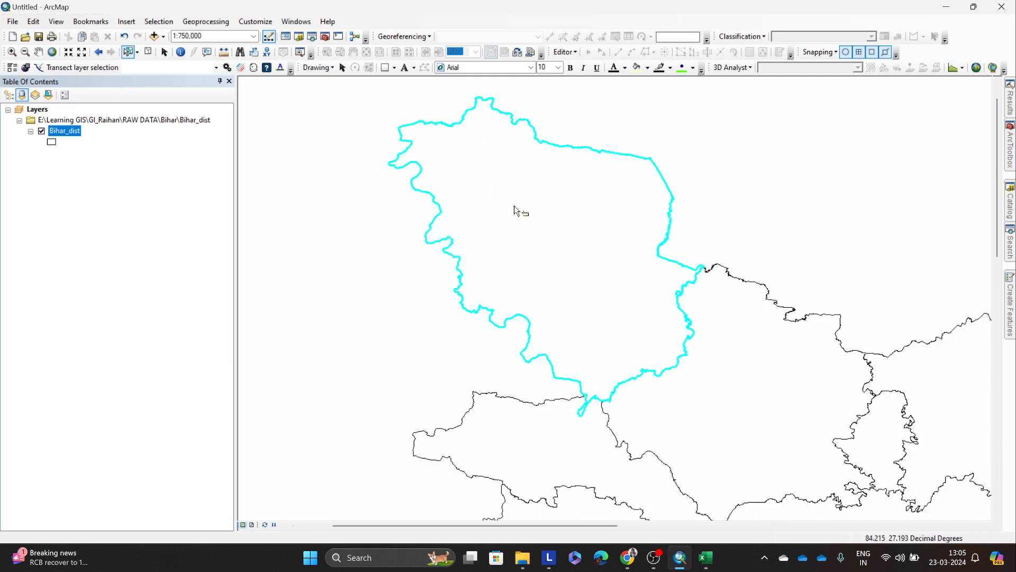
# Step: Open the Bihar_dist attribute table and locate the selected district's record, checking its distcode and distname
pyautogui.rightClick(64, 131)
pyautogui.click(105, 161)
pyautogui.scroll(-4, 152, 294)
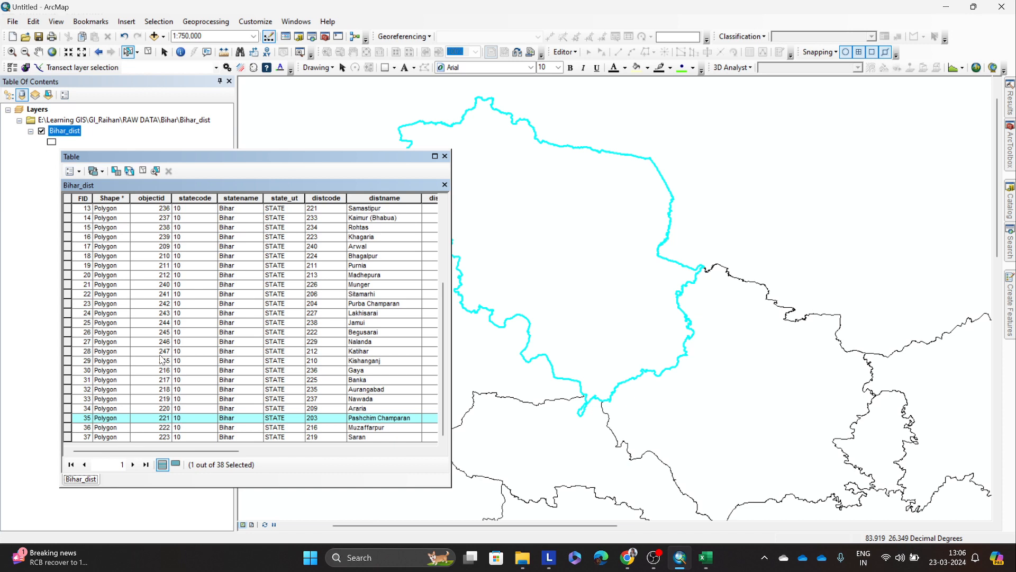
pyautogui.scroll(5, 296, 265)
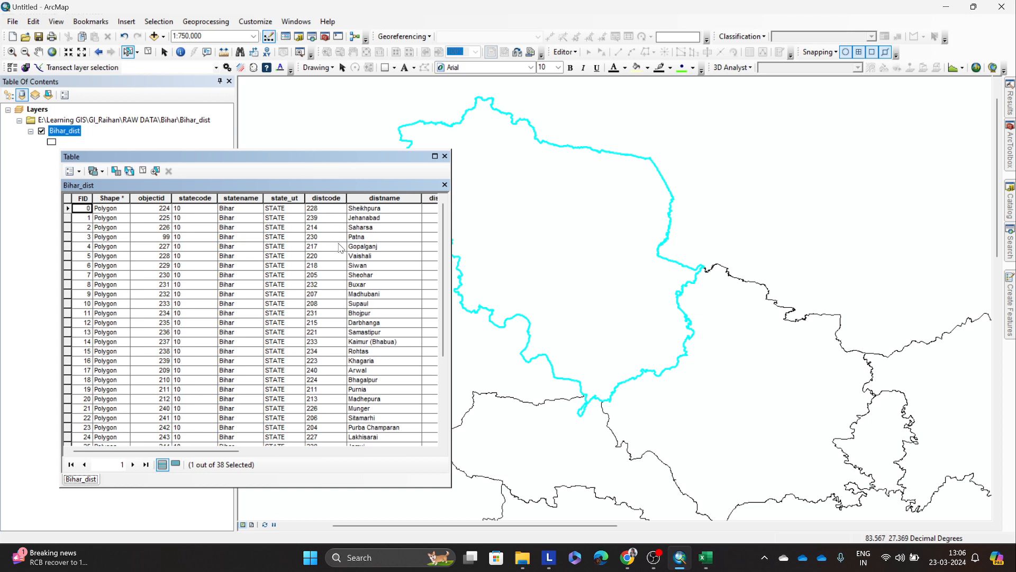
# Step: Switch to educational_level.csv in Excel and find the Pashchim Champaran rows through the Distt. Code column
pyautogui.click(707, 557)
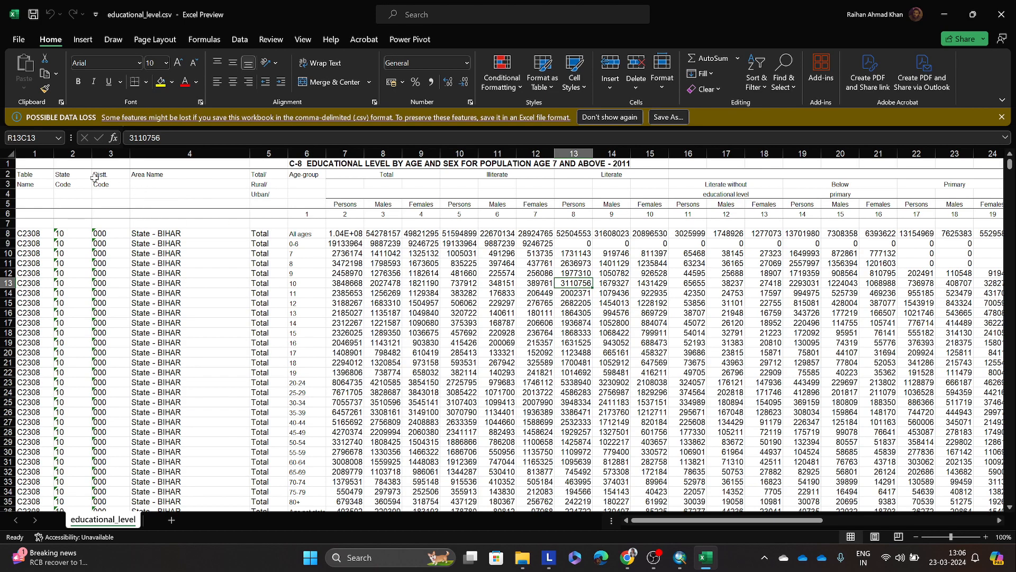
pyautogui.click(109, 154)
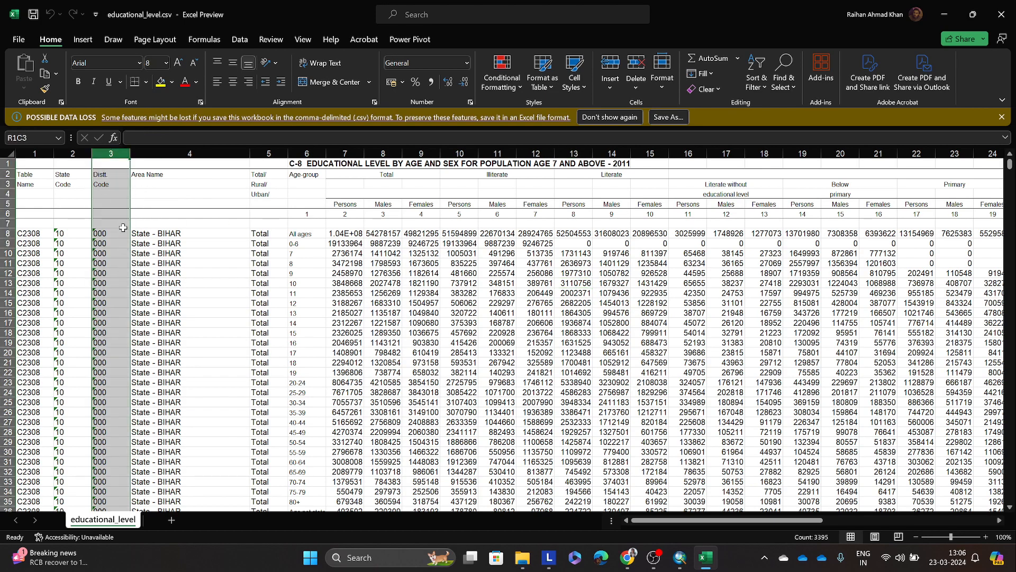
pyautogui.scroll(-17, 124, 227)
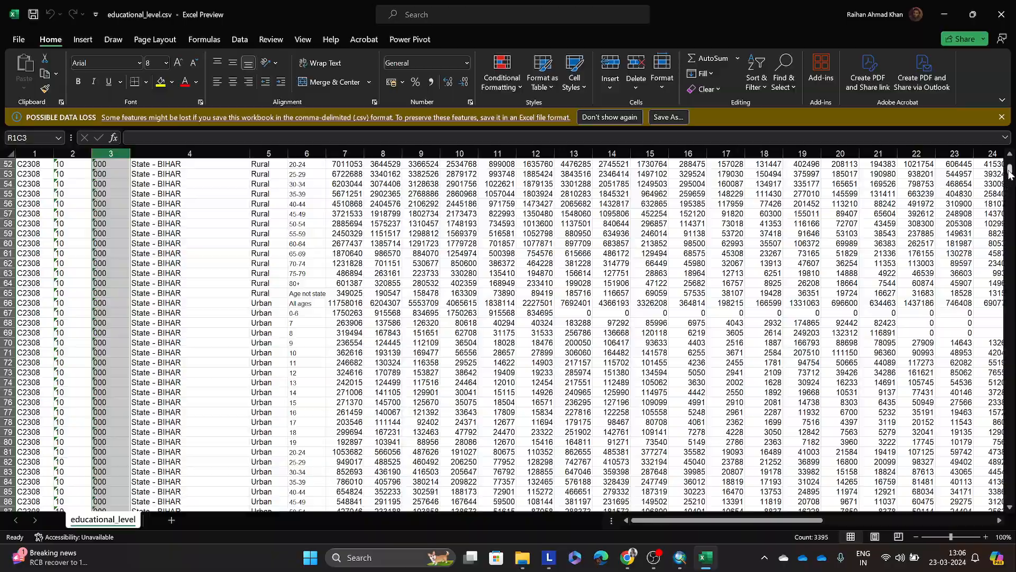
pyautogui.moveTo(1010, 169); pyautogui.dragTo(987, 180)
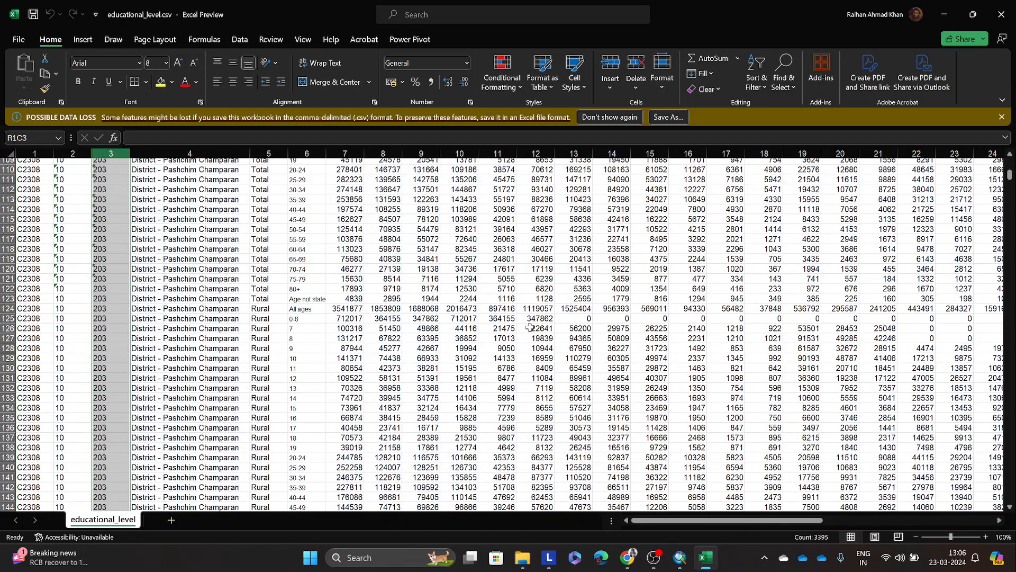
pyautogui.click(125, 379)
pyautogui.click(220, 377)
# Step: Compare the State - BIHAR rows with the following district rows across their Total, Rural and Urban age-group entries
pyautogui.scroll(4, 297, 370)
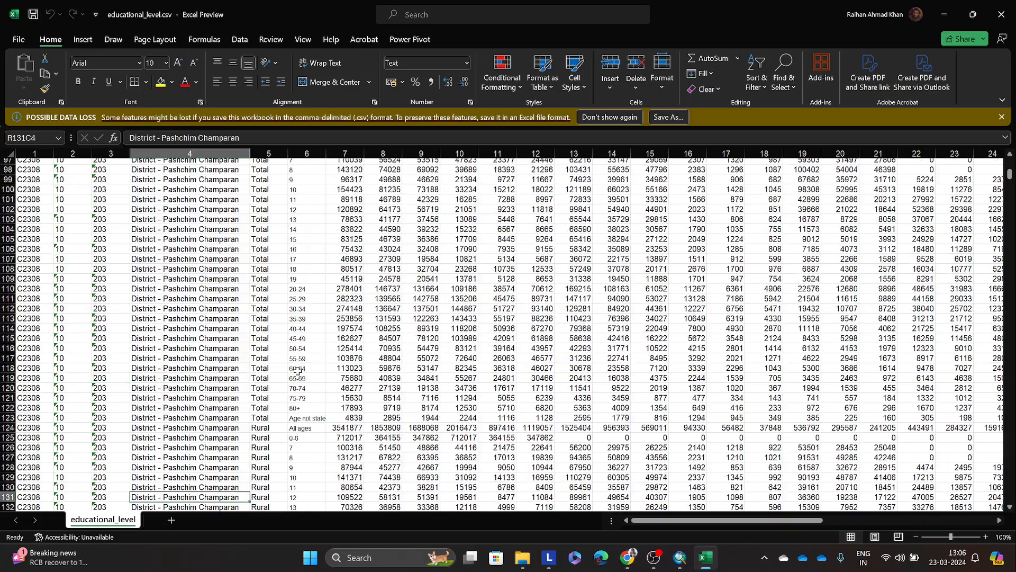
pyautogui.scroll(8, 297, 371)
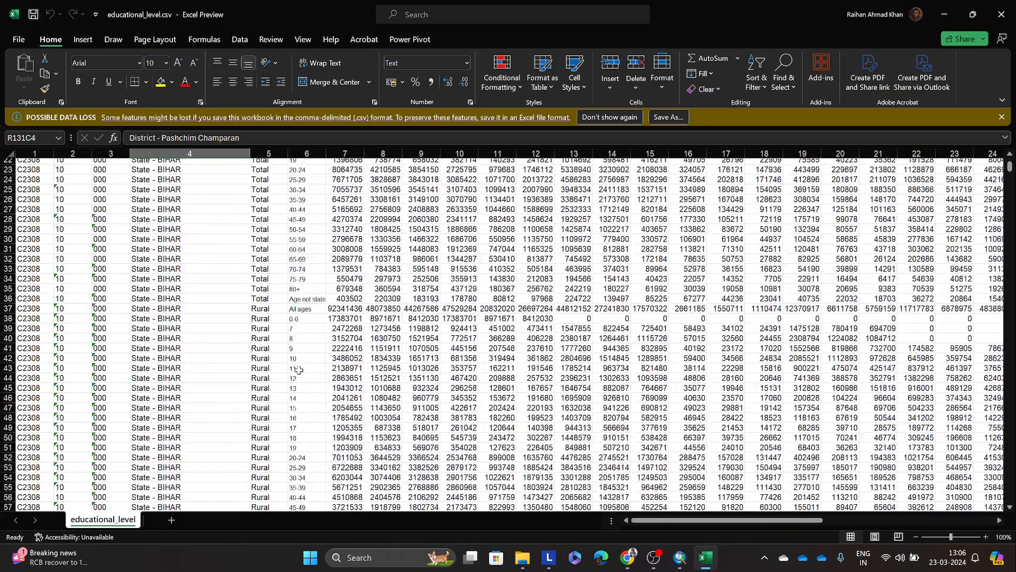
pyautogui.scroll(7, 298, 370)
pyautogui.scroll(-5, 293, 301)
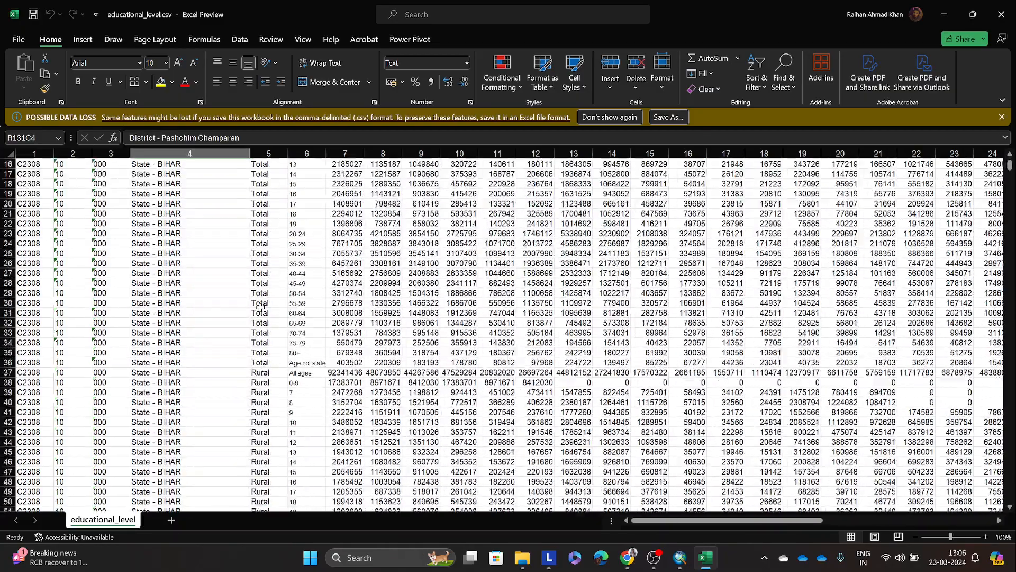
pyautogui.scroll(-20, 261, 306)
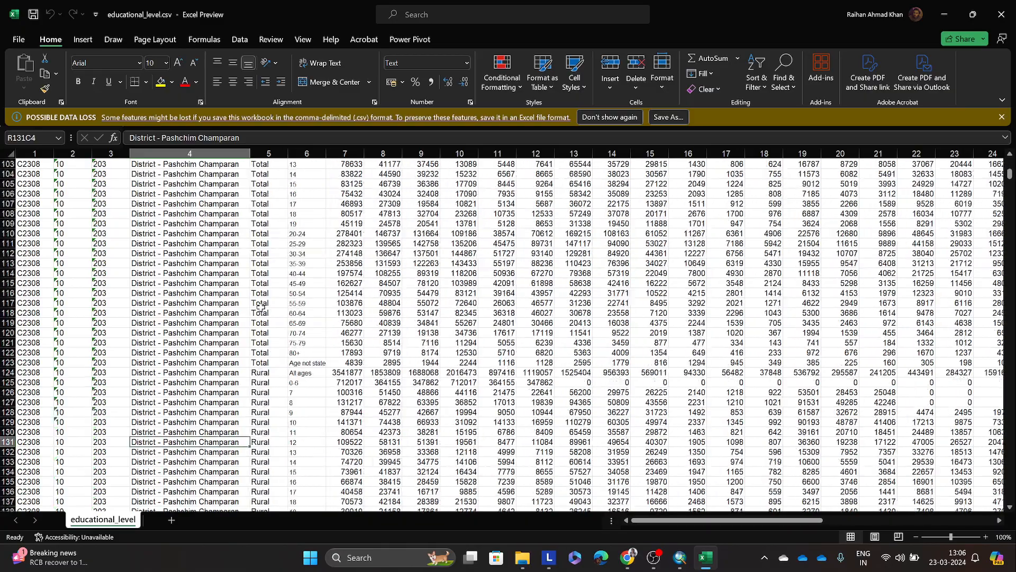
pyautogui.scroll(-20, 260, 307)
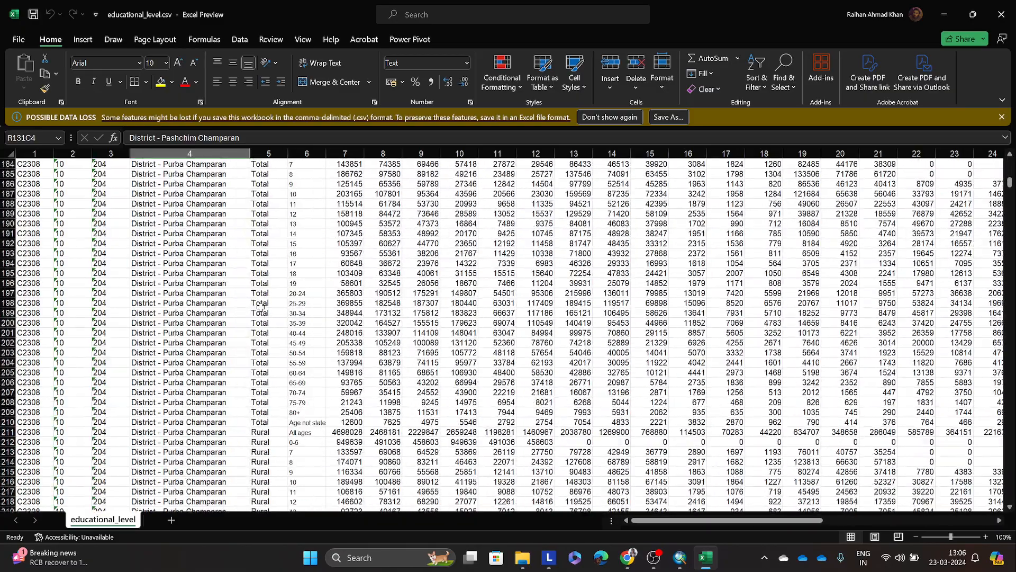
pyautogui.scroll(-16, 261, 305)
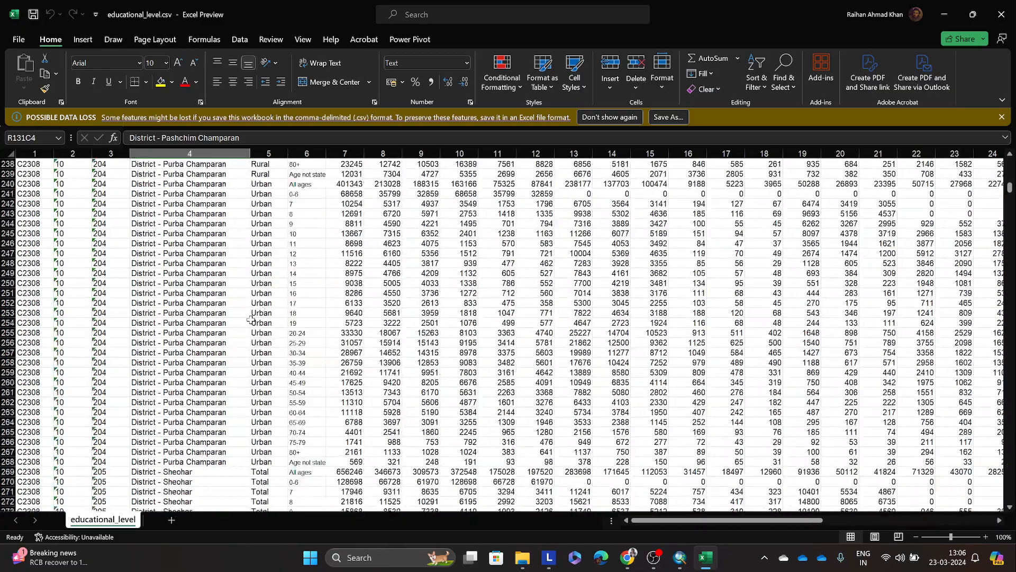
# Step: Examine the district rows of educational_level.csv from Purba Champaran through Sheohar and Sitamarhi to Madhubani
pyautogui.scroll(-17, 250, 322)
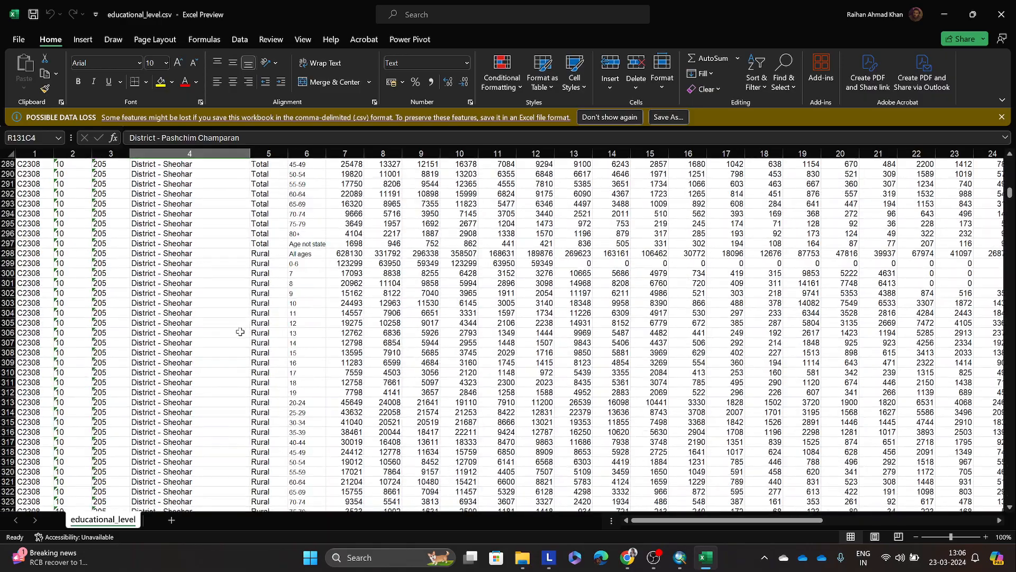
pyautogui.scroll(-20, 269, 338)
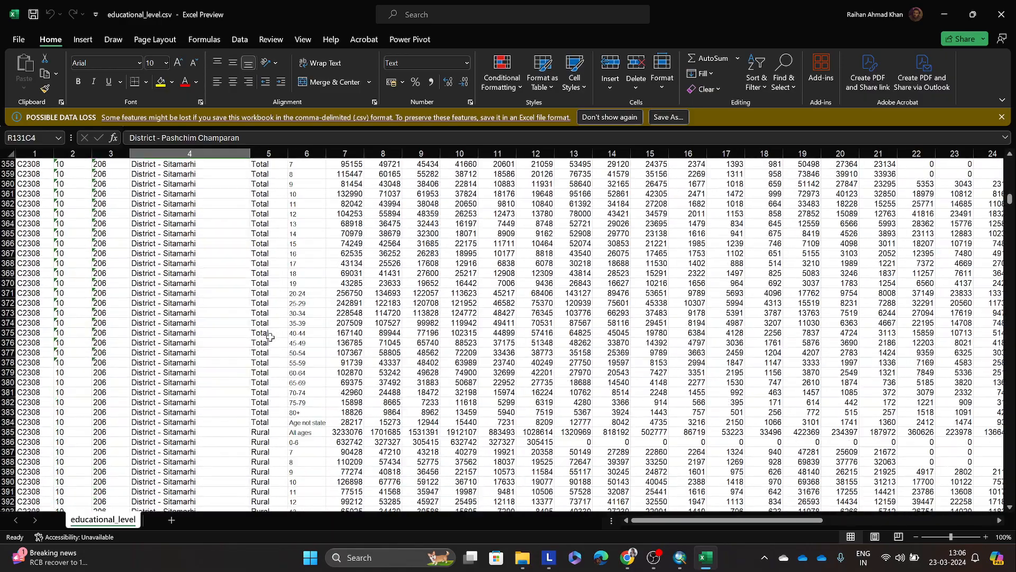
pyautogui.scroll(-20, 270, 337)
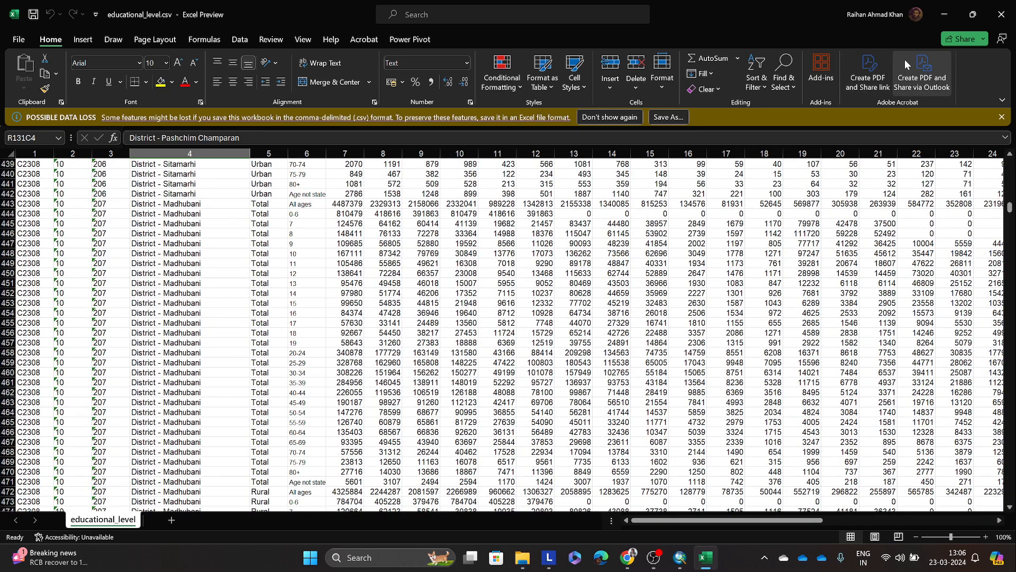
# Step: Switch to ArcMap, highlight the distcode column of the Bihar_dist table, and compare it with the district codes in educational_level.csv
pyautogui.click(946, 18)
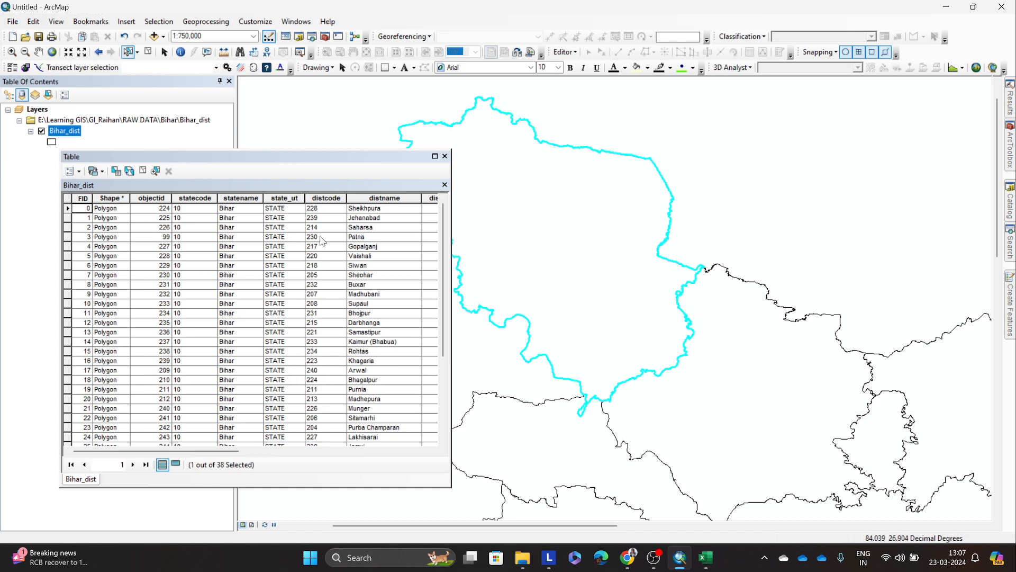
pyautogui.click(315, 200)
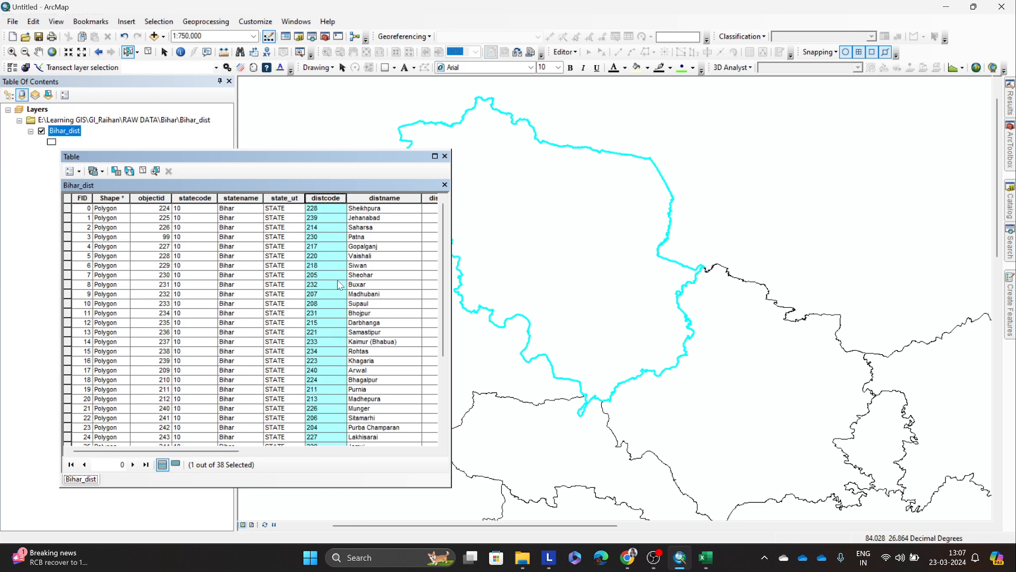
pyautogui.click(705, 557)
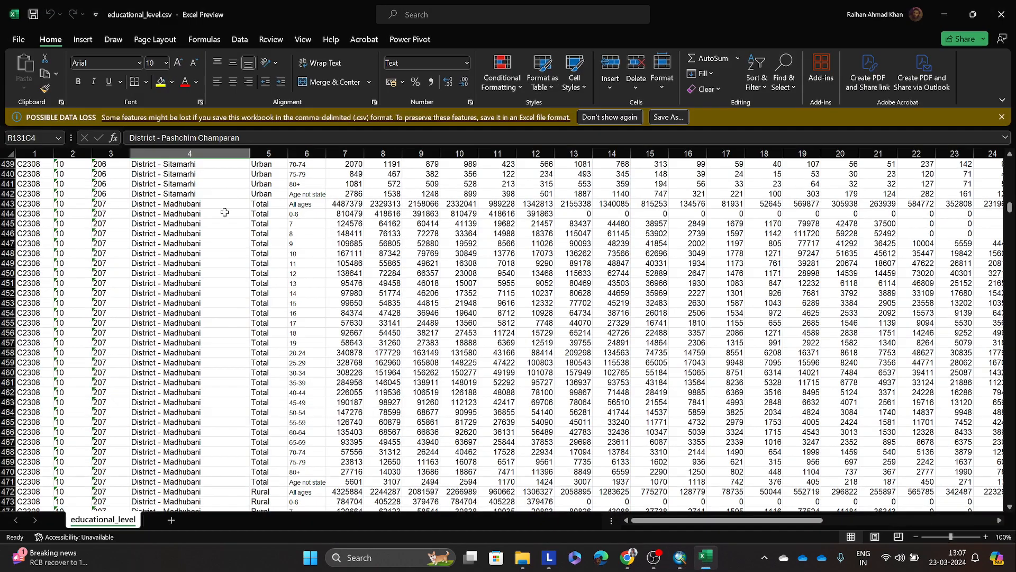
pyautogui.scroll(1, 214, 261)
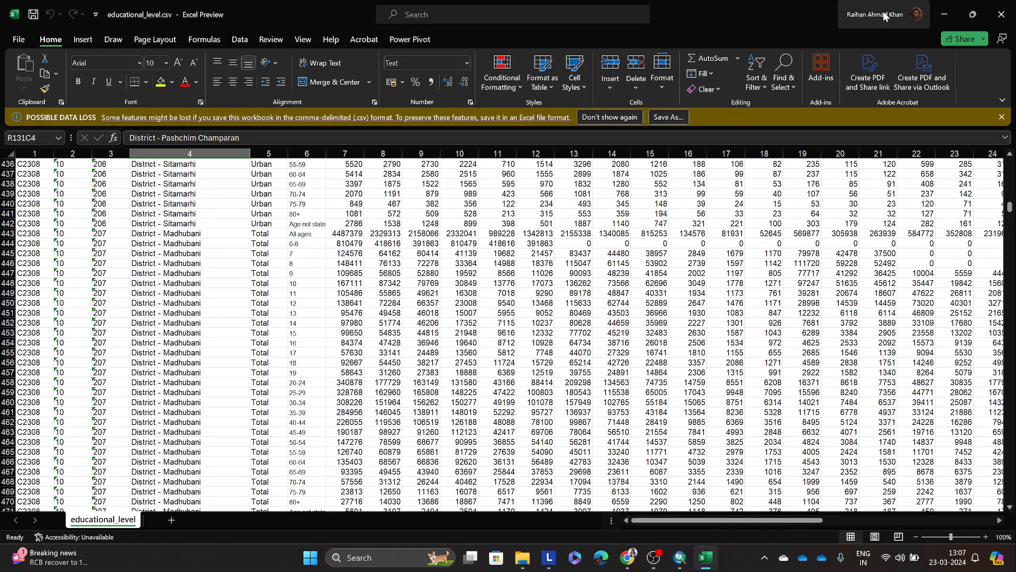
pyautogui.click(940, 9)
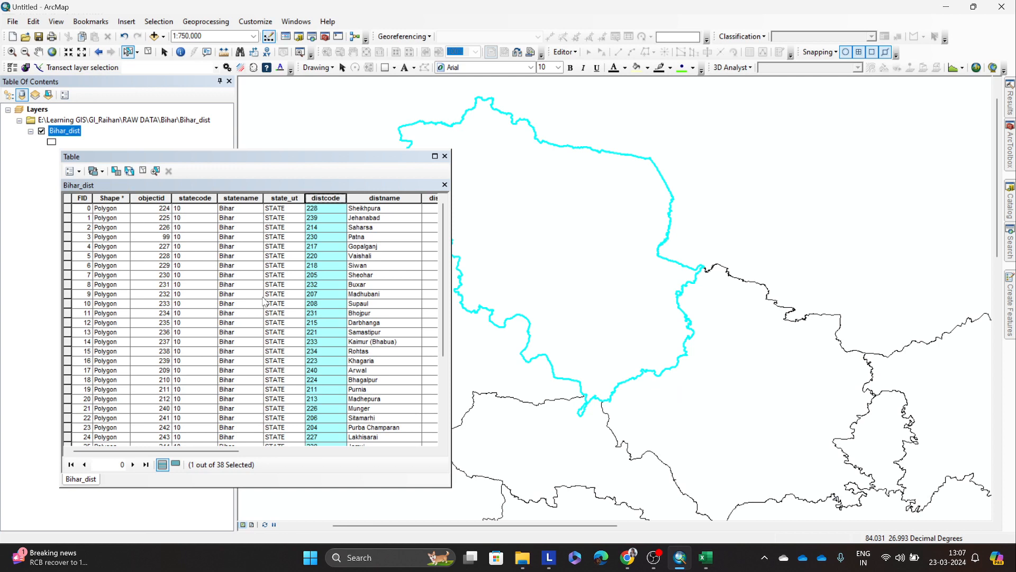
# Step: Point out the distname and distcode fields in the Bihar_dist attribute table, then close the table
pyautogui.click(381, 208)
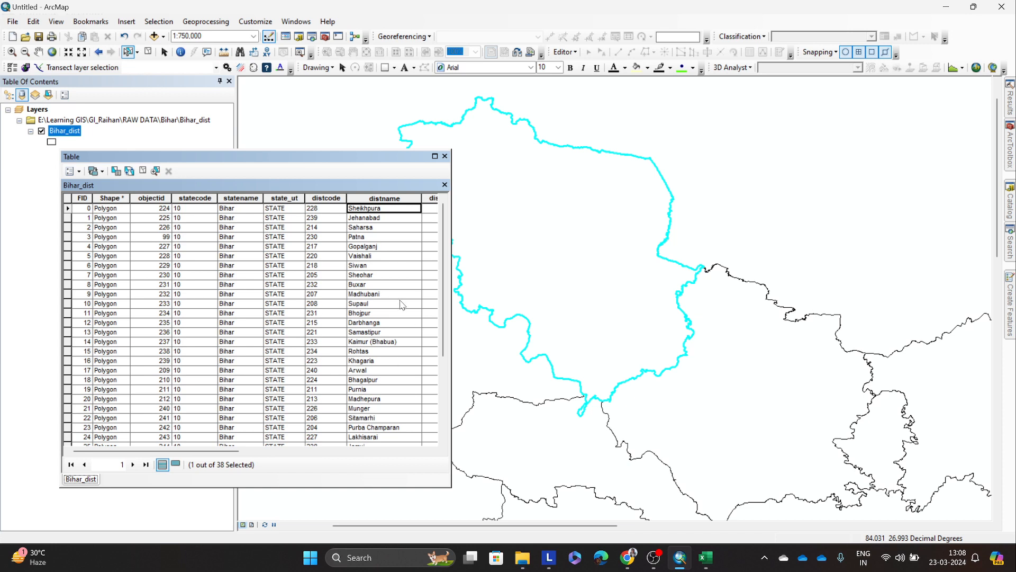
pyautogui.click(320, 198)
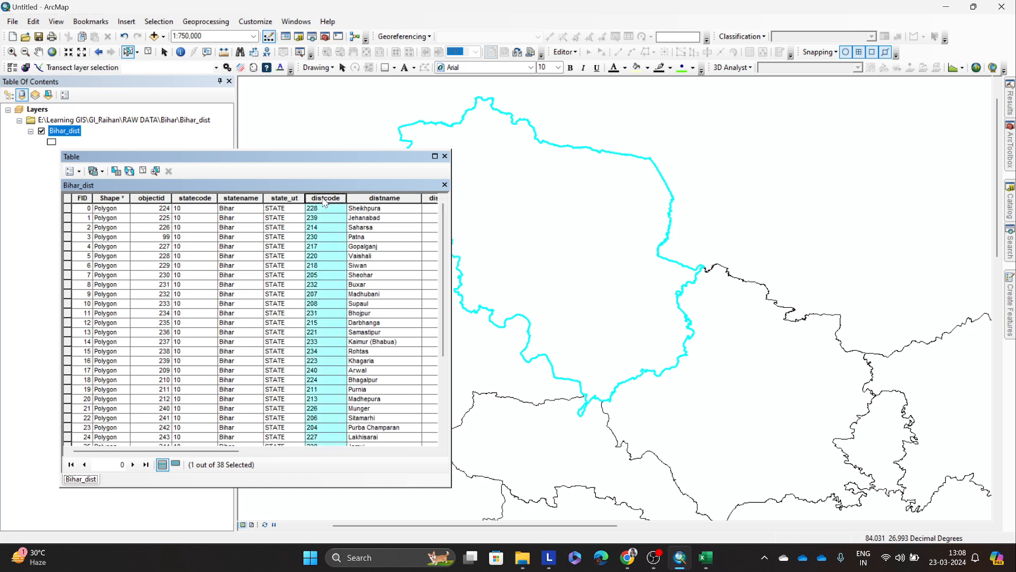
pyautogui.click(445, 156)
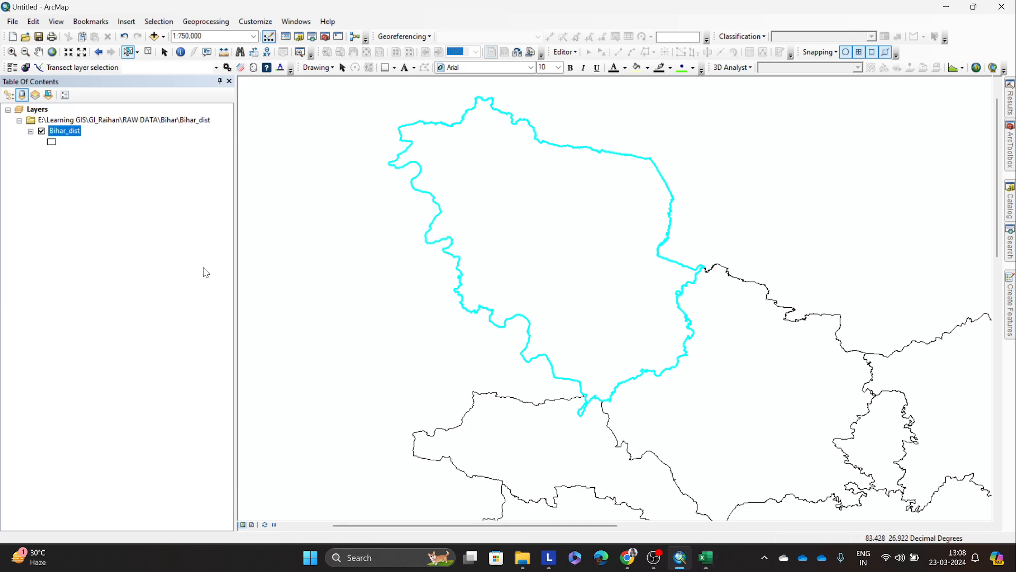
# Step: Start a table attribute join on the Bihar_dist layer and try to choose the layer field for the join
pyautogui.rightClick(78, 136)
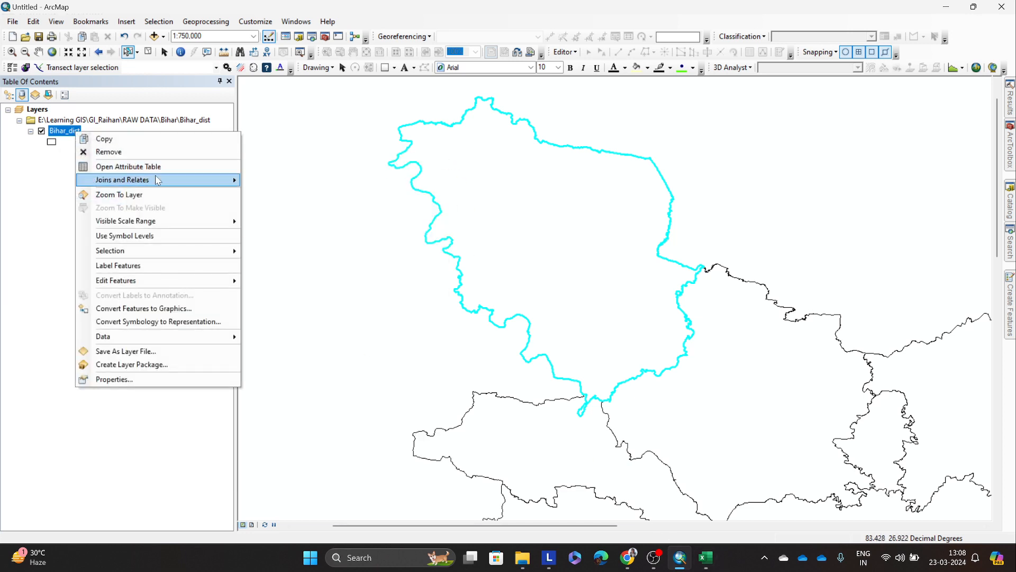
pyautogui.moveTo(162, 183)
pyautogui.click(268, 181)
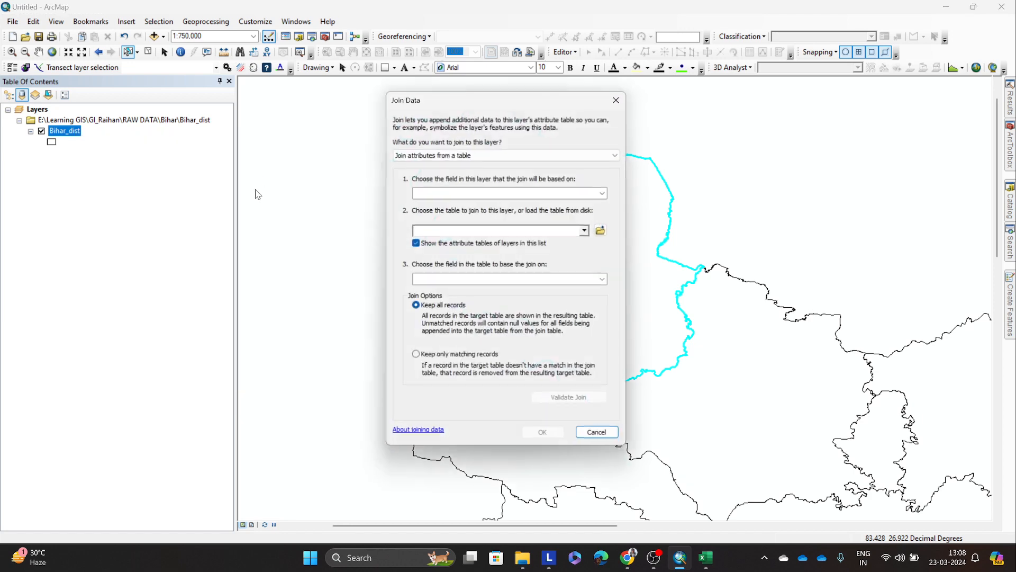
pyautogui.click(605, 192)
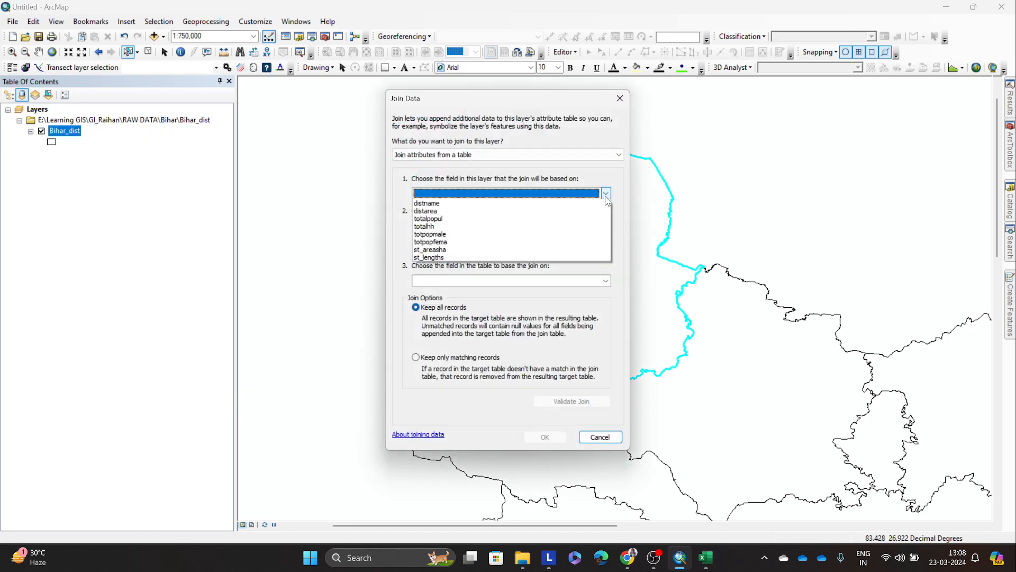
pyautogui.click(556, 206)
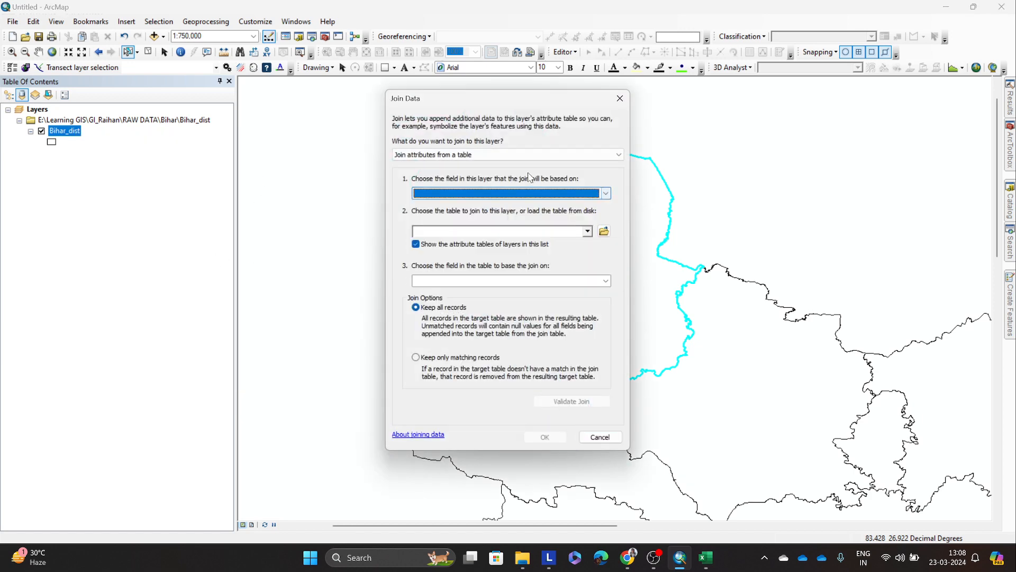
# Step: Browse for the join table in the Census folder under RAW DATA\Bihar and select educational_level.csv
pyautogui.click(607, 231)
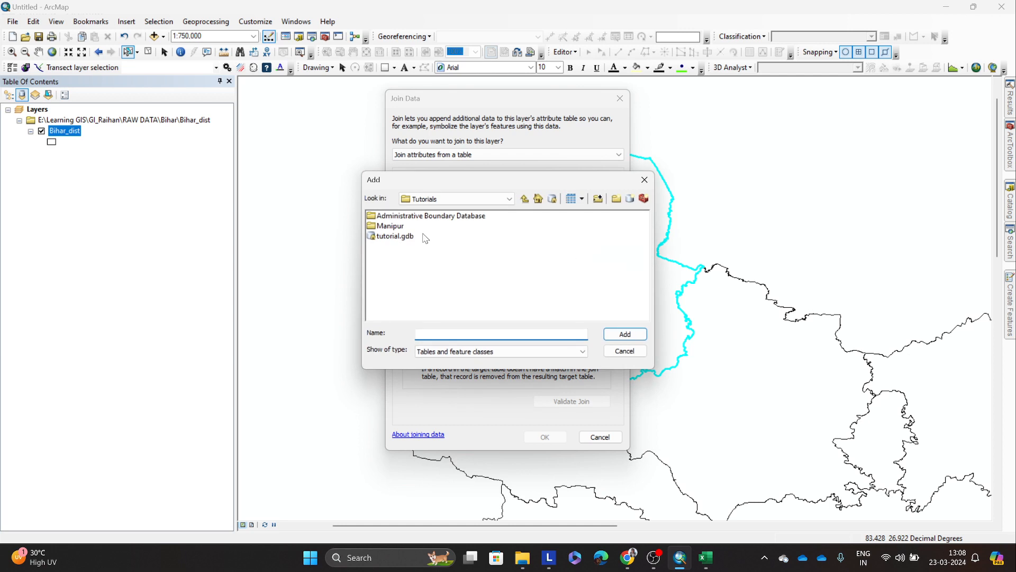
pyautogui.click(525, 199)
pyautogui.click(525, 199)
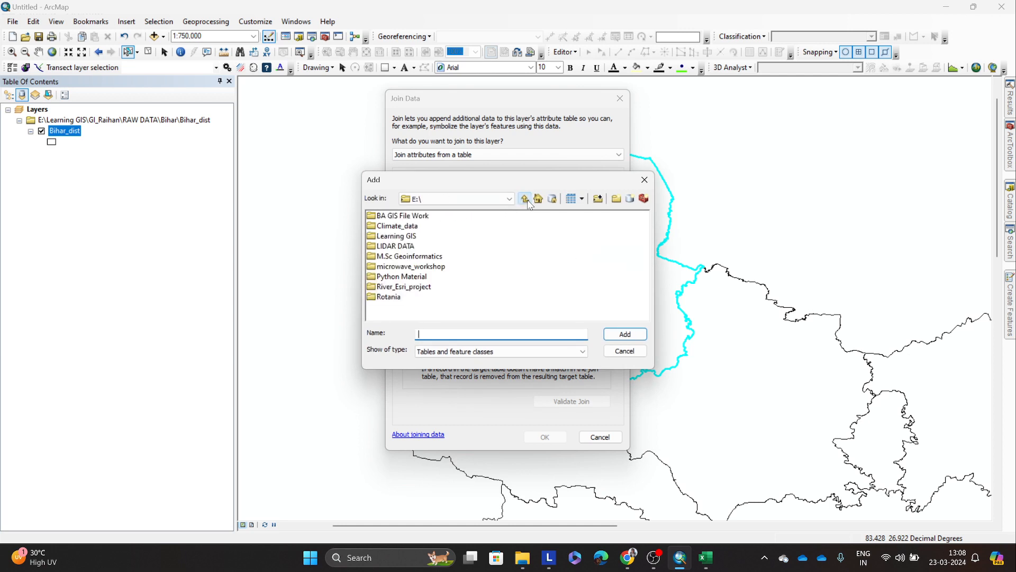
pyautogui.doubleClick(394, 237)
pyautogui.doubleClick(394, 227)
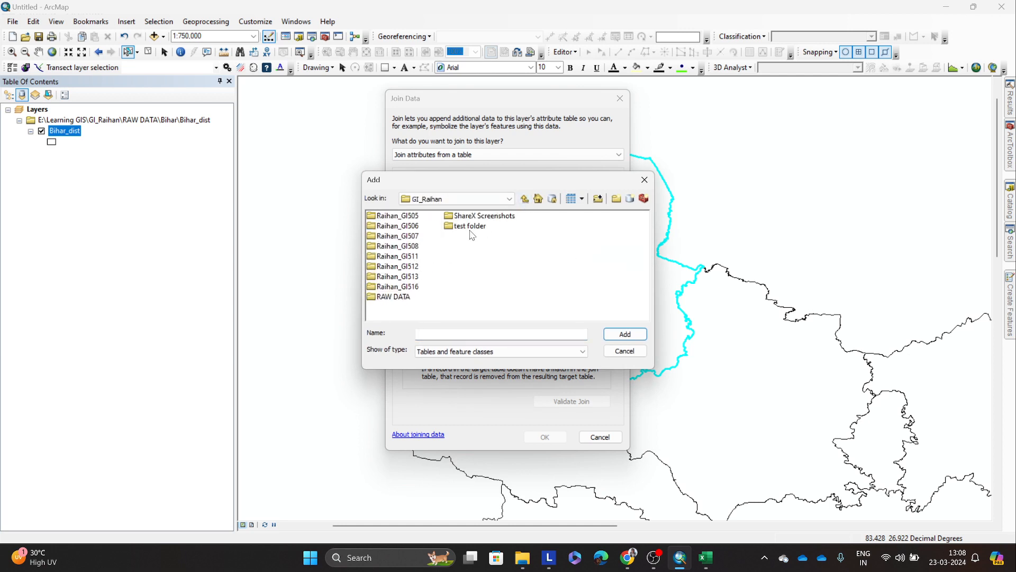
pyautogui.doubleClick(402, 294)
pyautogui.doubleClick(391, 228)
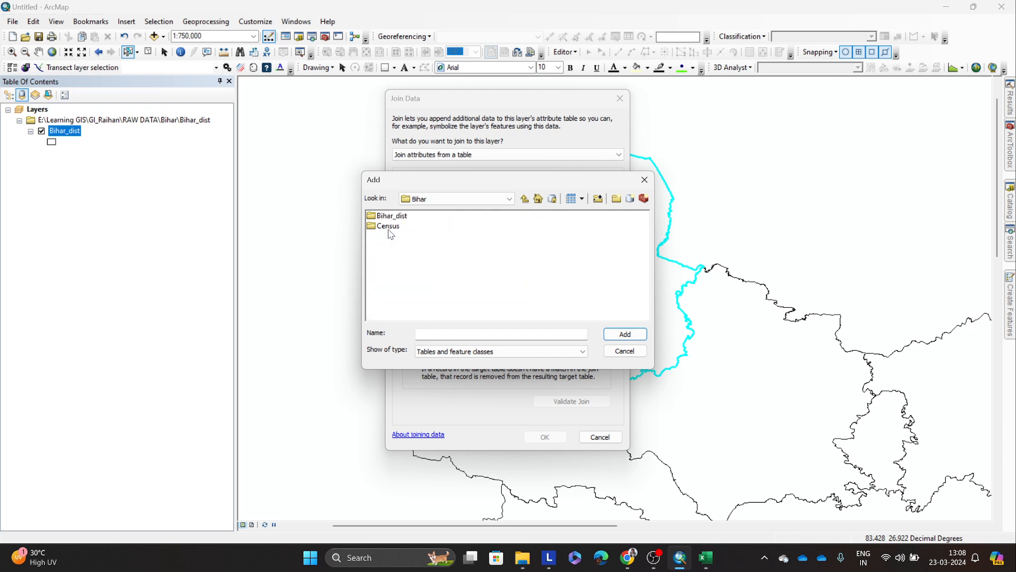
pyautogui.doubleClick(389, 227)
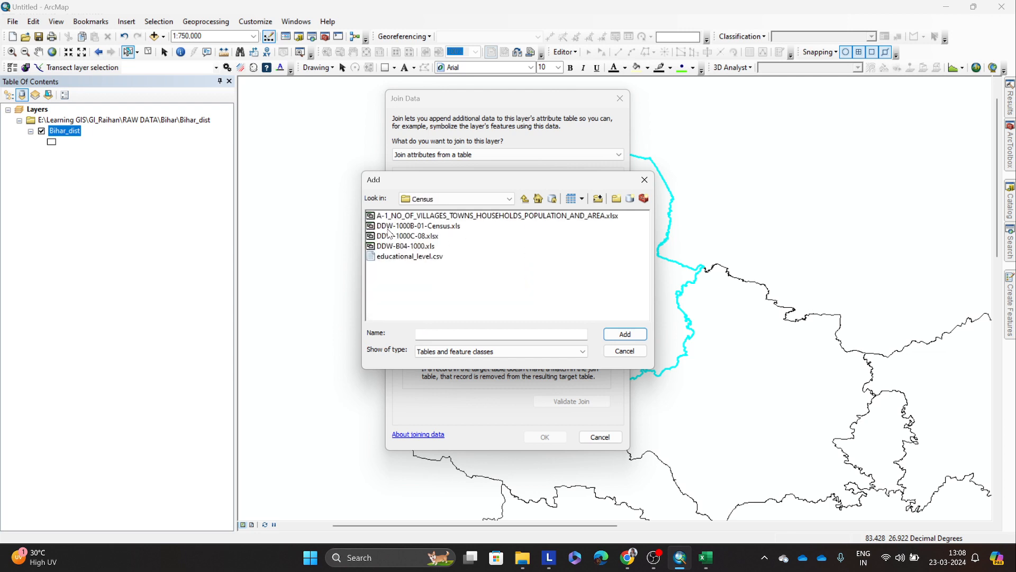
pyautogui.click(433, 258)
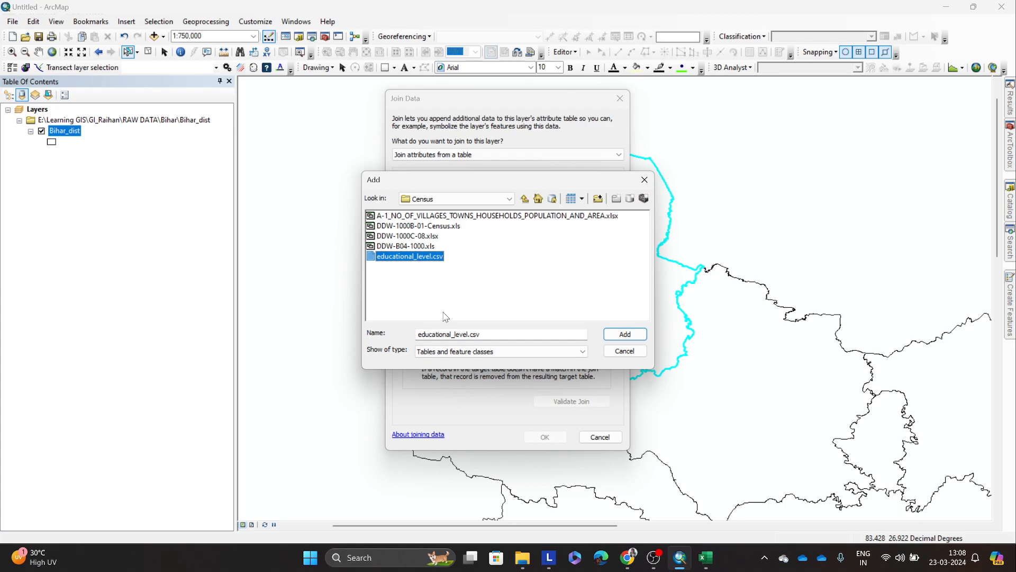
# Step: Review the Sheohar and Sitamarhi district codes and repeated age-group rows of educational_level.csv in Excel, then return to ArcMap
pyautogui.click(706, 557)
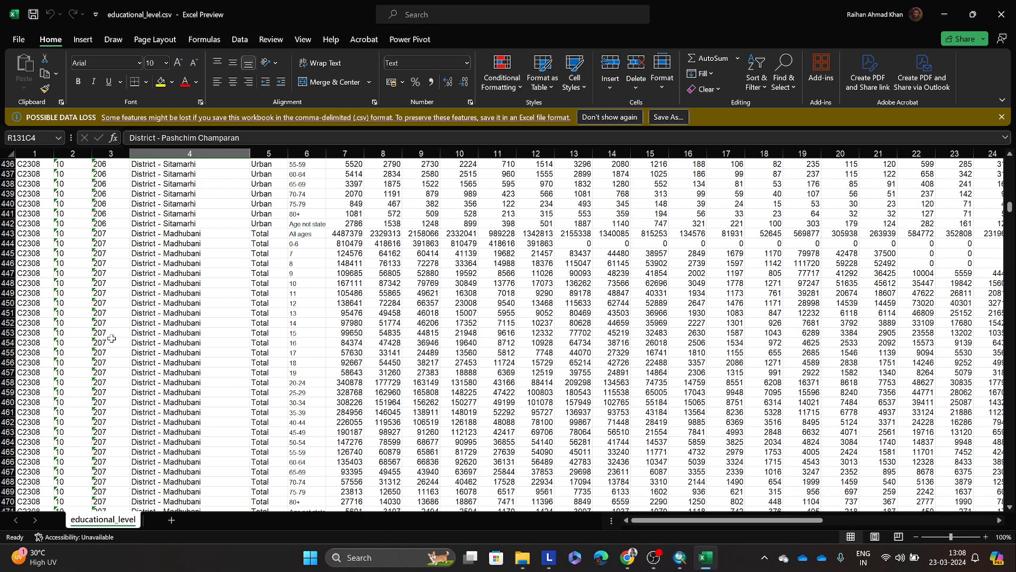
pyautogui.scroll(20, 112, 337)
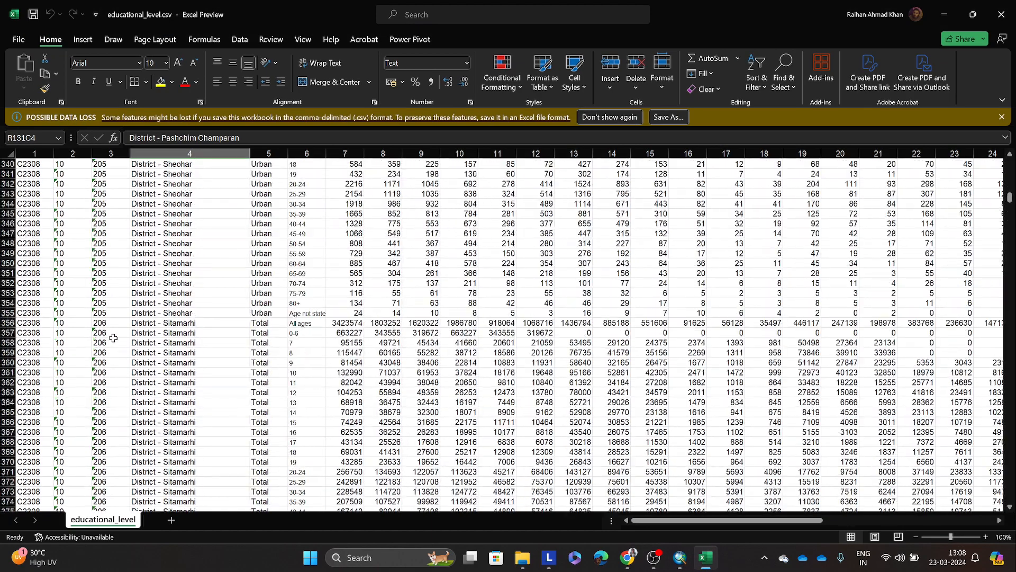
pyautogui.scroll(5, 113, 338)
pyautogui.click(106, 306)
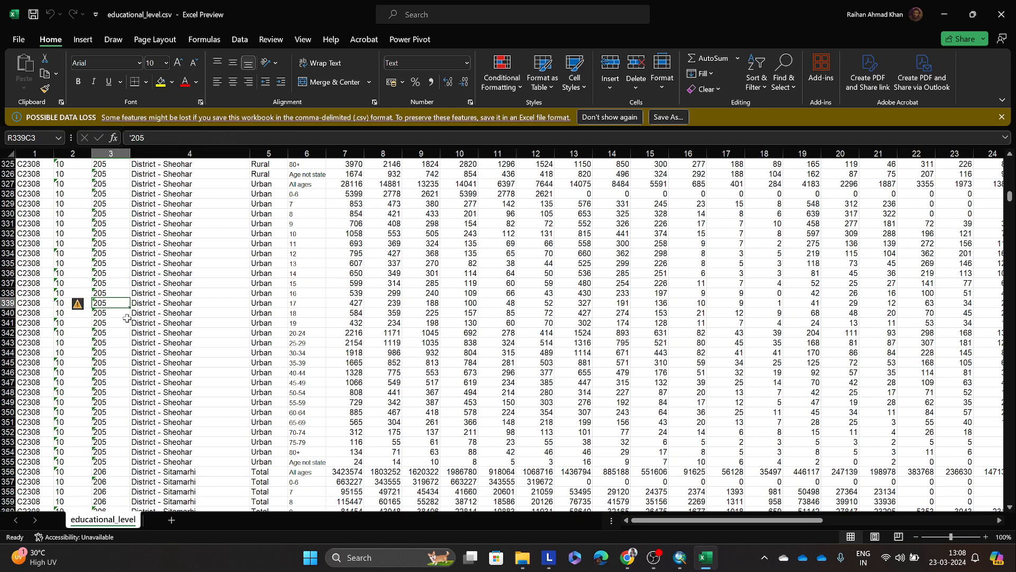
pyautogui.scroll(4, 127, 318)
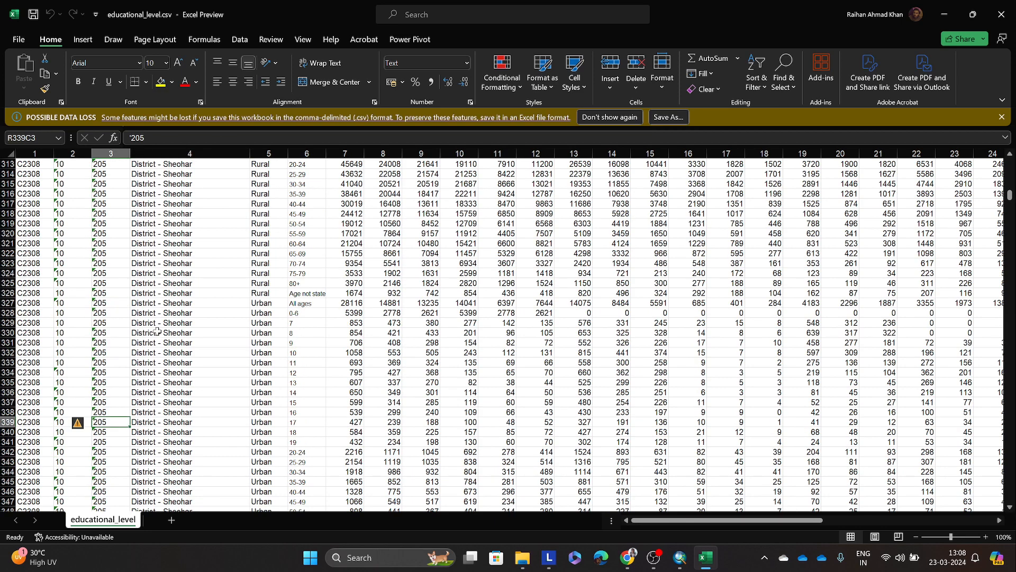
pyautogui.scroll(5, 440, 321)
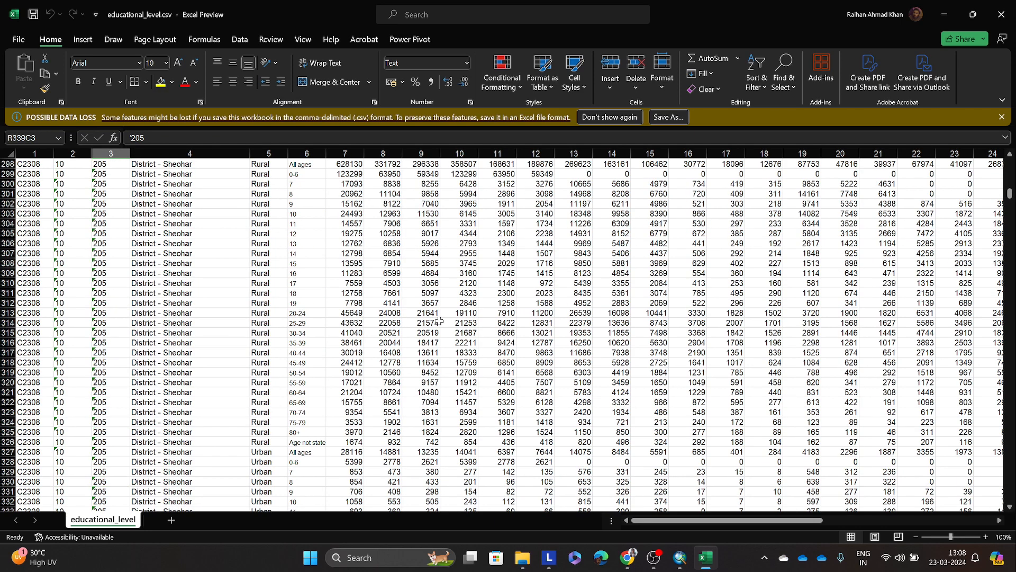
pyautogui.click(947, 15)
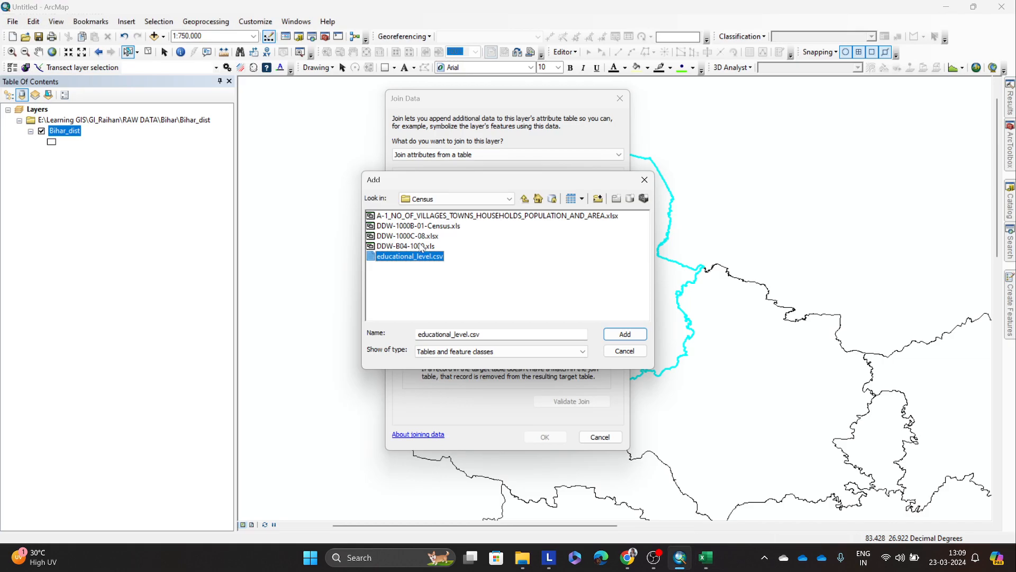
# Step: Load the B01$ sheet of DDW-1000B-01-Census.xls as the table to join
pyautogui.click(440, 227)
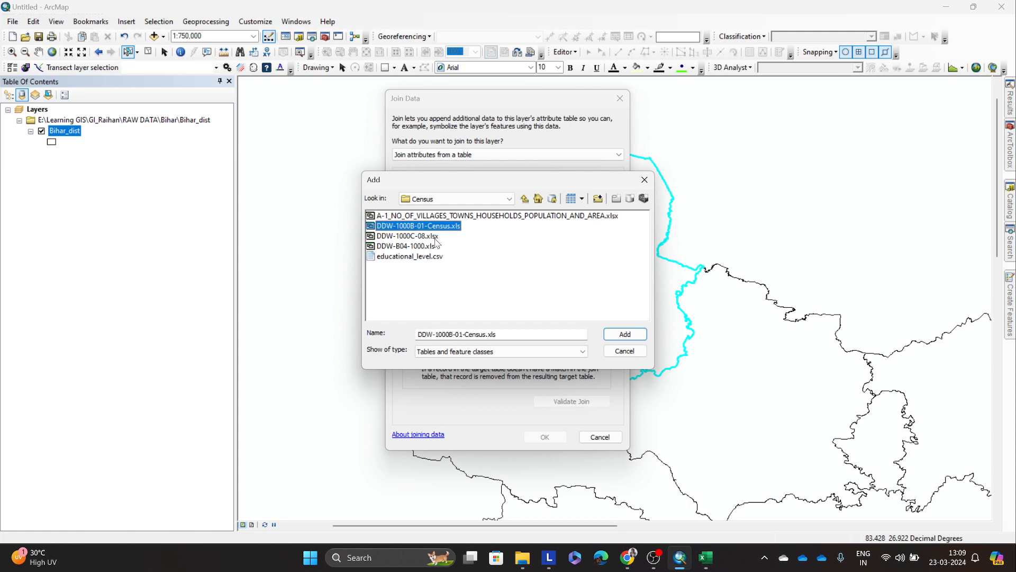
pyautogui.click(619, 336)
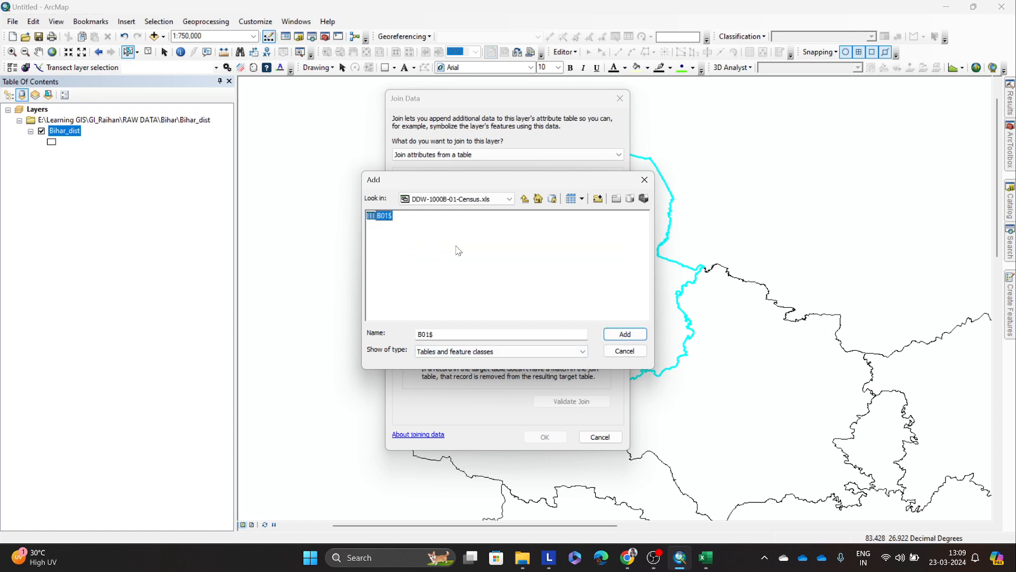
pyautogui.click(625, 336)
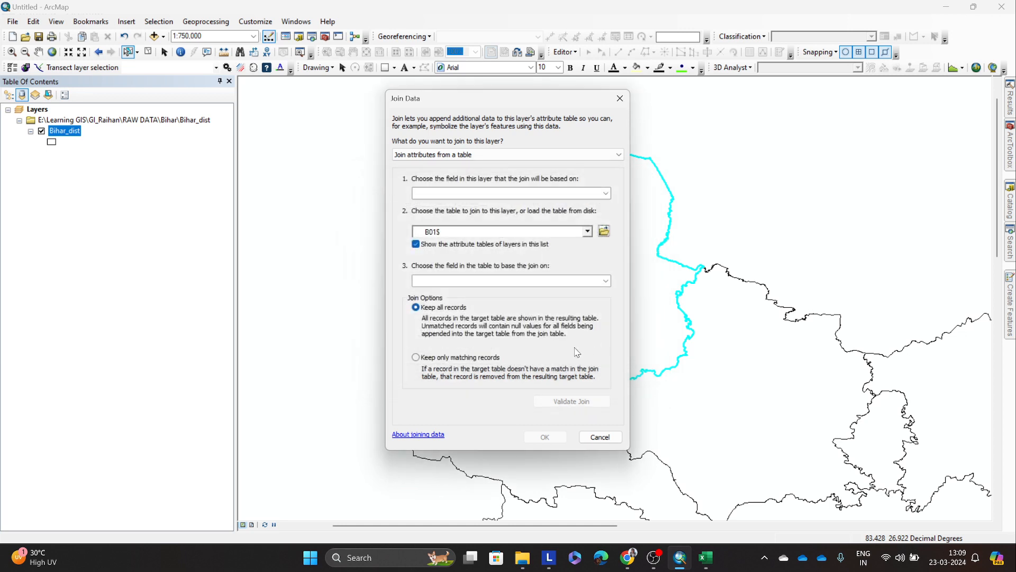
# Step: Set statecode as the layer's join field and look through the B01$ table's available join fields
pyautogui.click(602, 194)
pyautogui.click(603, 194)
pyautogui.click(458, 221)
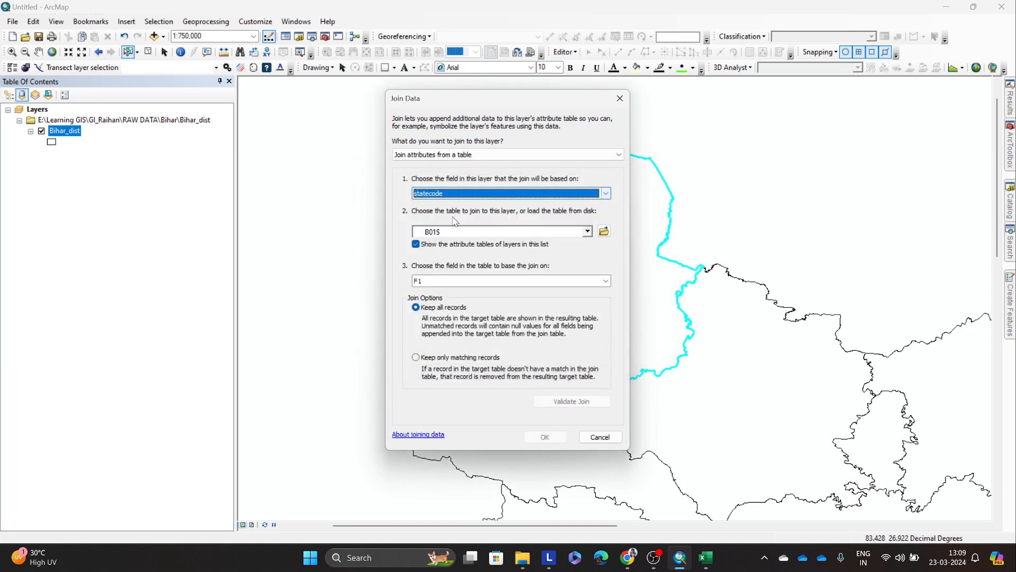
pyautogui.click(606, 281)
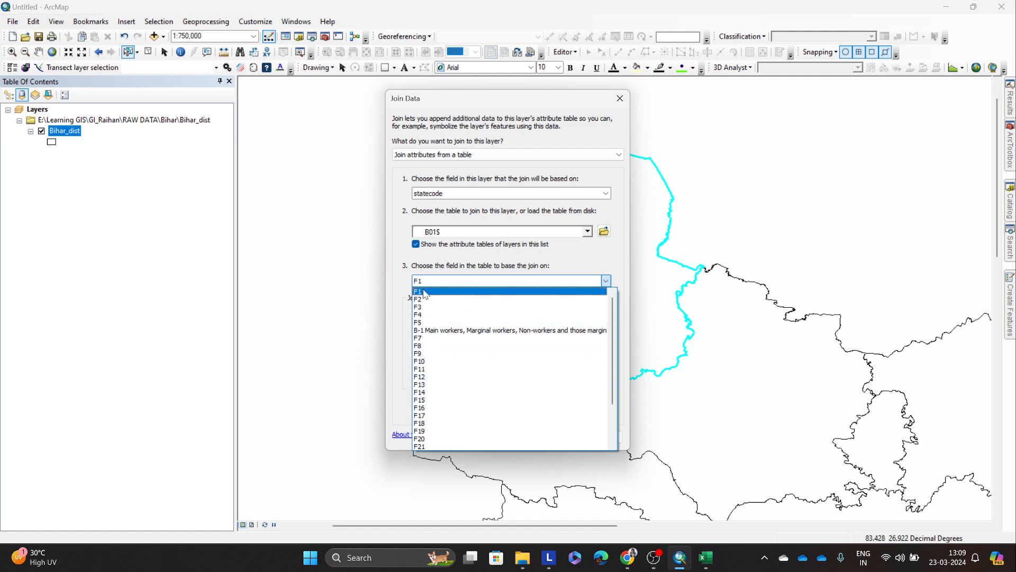
pyautogui.scroll(-1, 447, 374)
pyautogui.scroll(2, 446, 374)
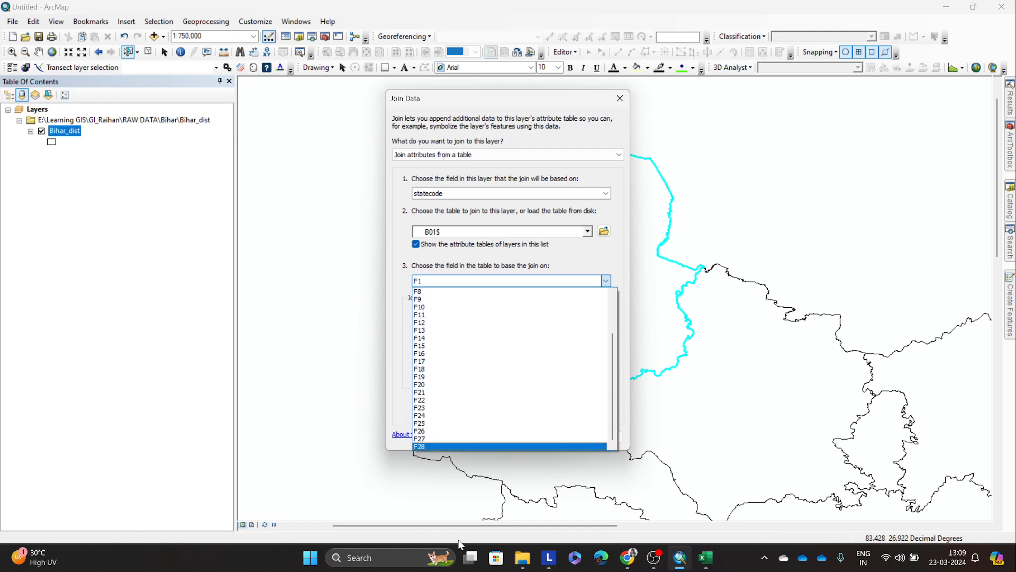
# Step: Open DDW-1000B-01-Census.xls from the Census folder as a read-only workbook in Excel
pyautogui.click(524, 559)
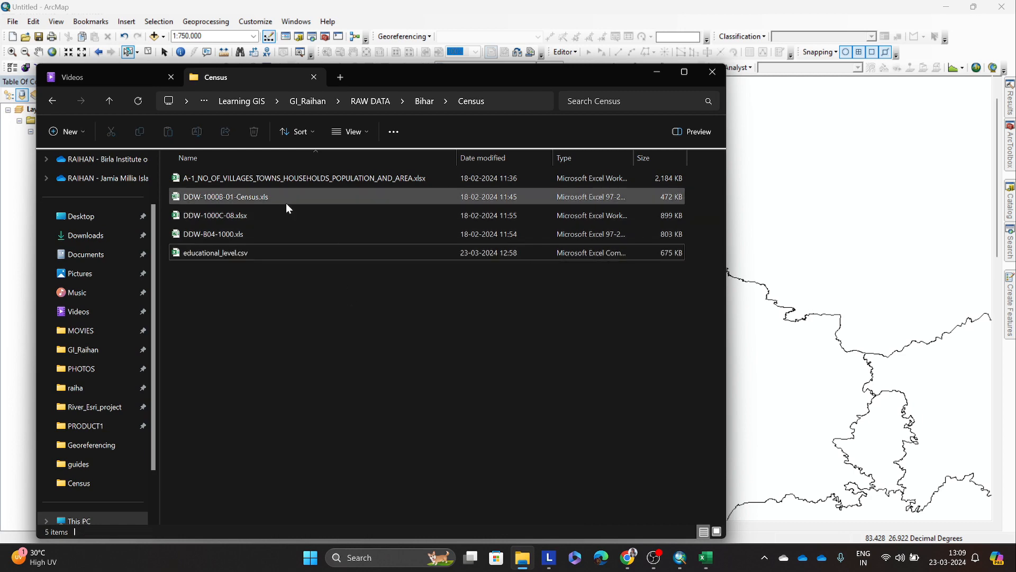
pyautogui.click(287, 204)
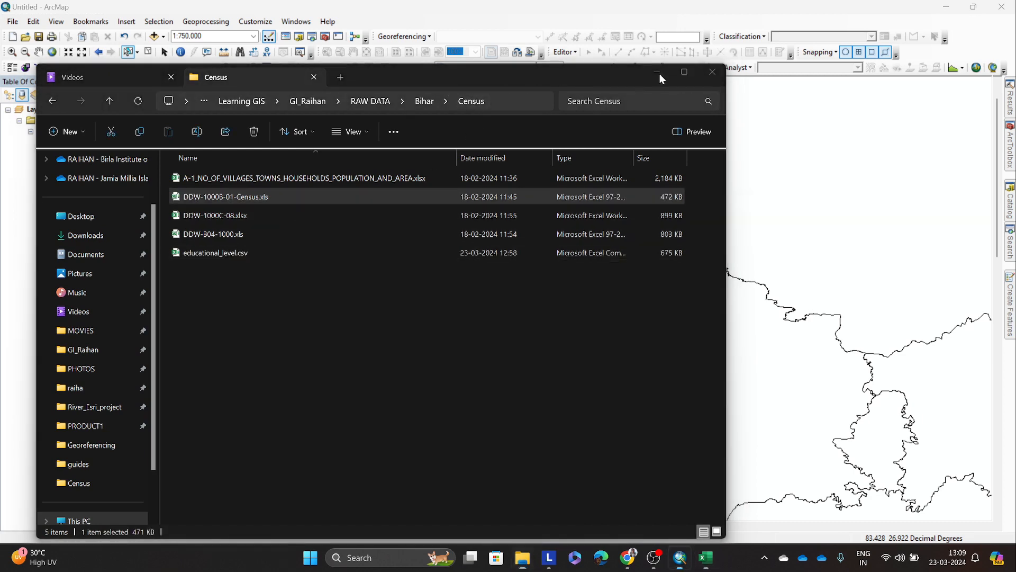
pyautogui.click(656, 72)
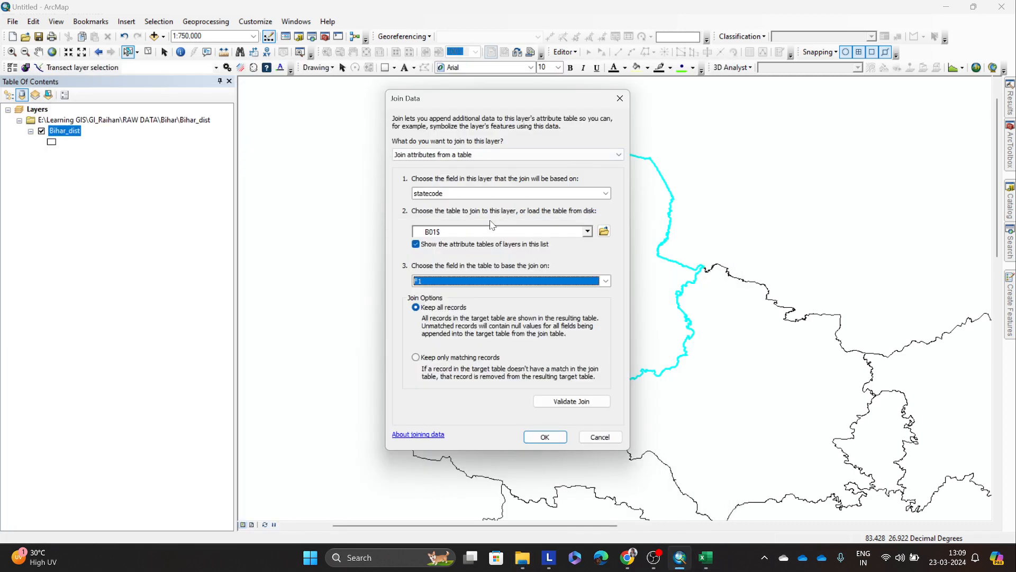
pyautogui.click(705, 557)
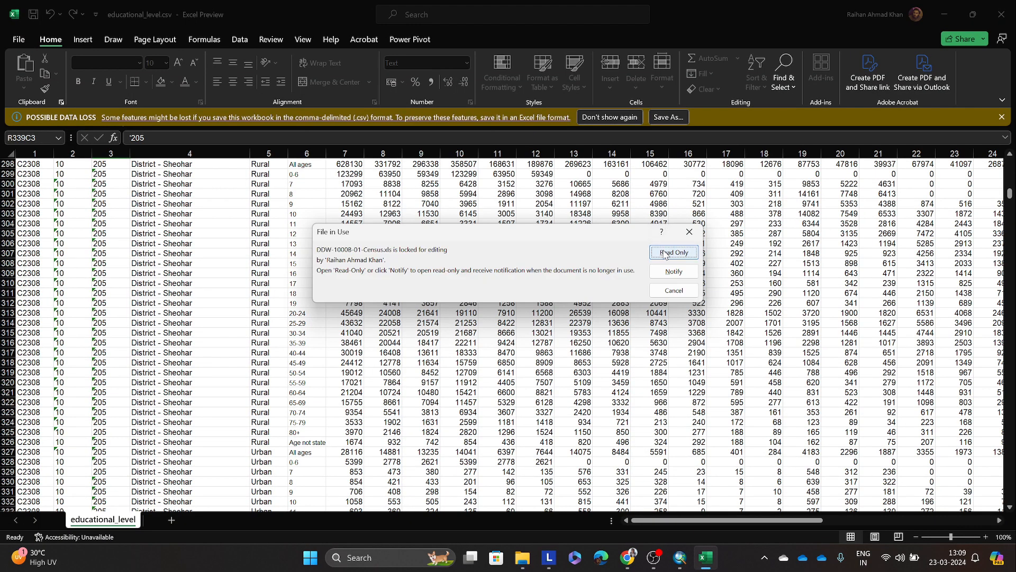
pyautogui.click(664, 249)
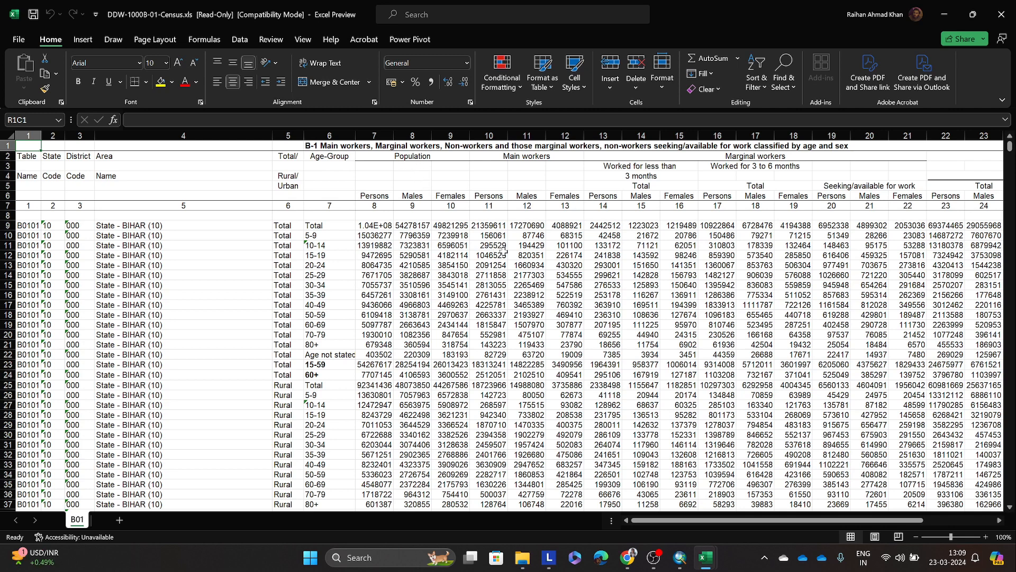
# Step: Examine the table name, state code and district code columns of the B01 sheet, and minimize the workbook
pyautogui.click(80, 135)
pyautogui.click(28, 137)
pyautogui.click(53, 136)
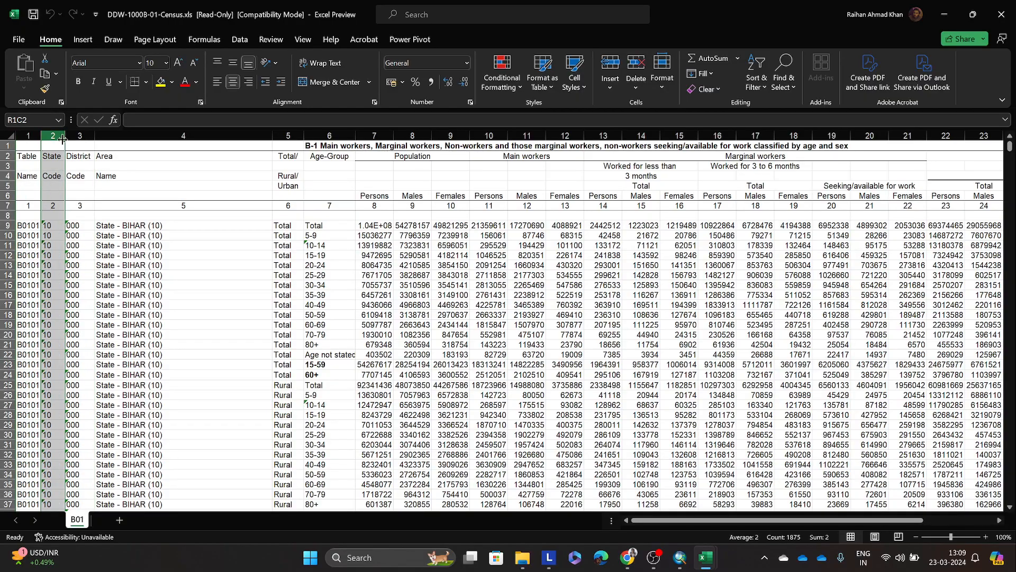
pyautogui.click(81, 137)
pyautogui.scroll(-14, 88, 148)
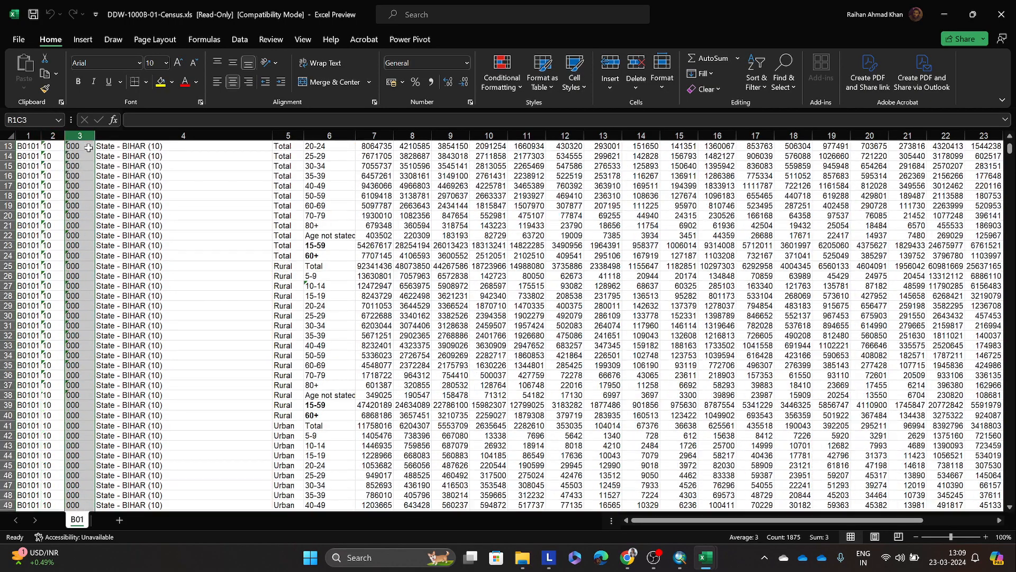
pyautogui.scroll(-11, 89, 149)
pyautogui.scroll(18, 89, 149)
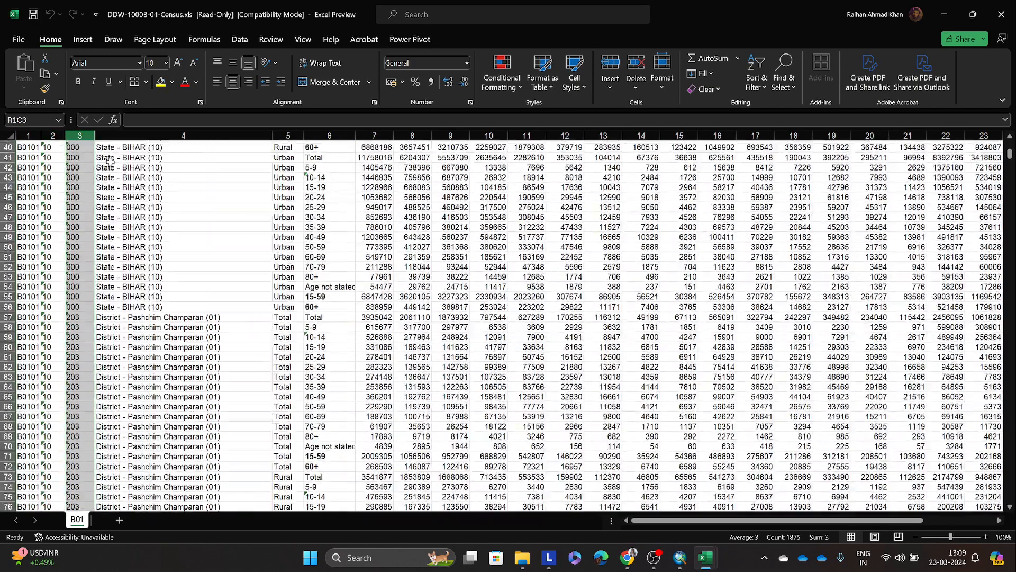
pyautogui.click(946, 10)
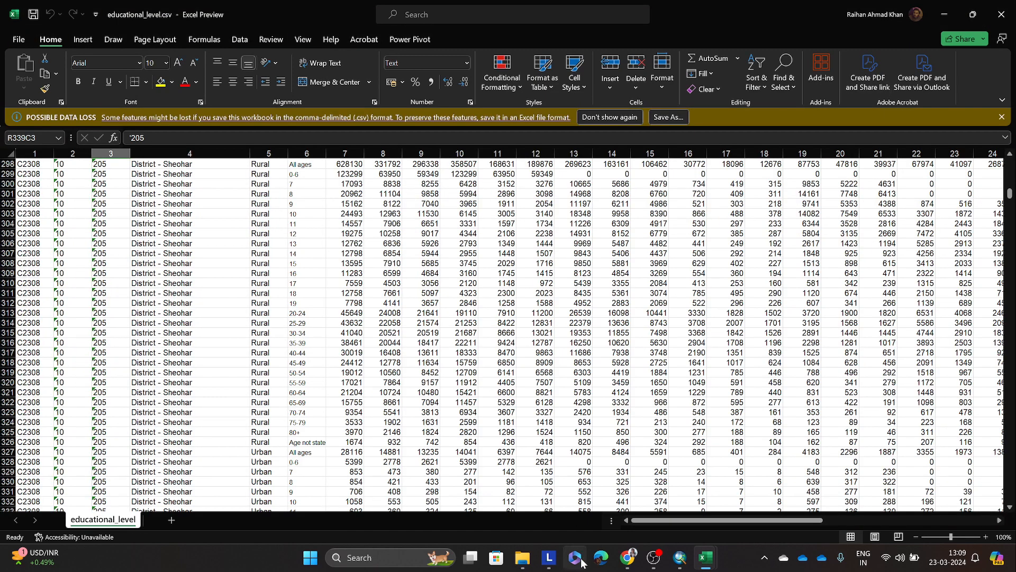
# Step: Open DDW-B04-1000.xls from the Census folder, look through its district rows, and return to ArcMap
pyautogui.click(522, 558)
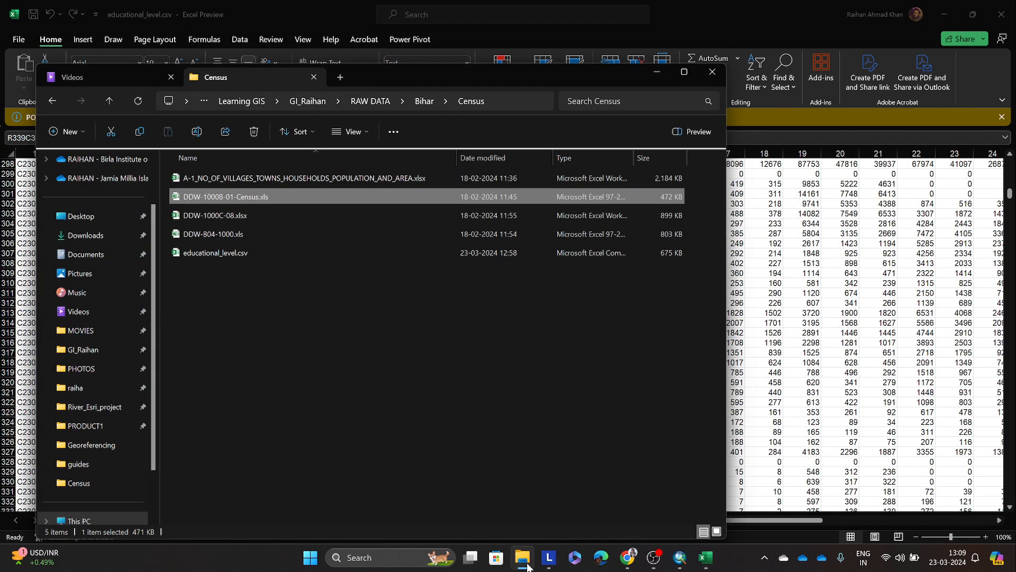
pyautogui.doubleClick(264, 233)
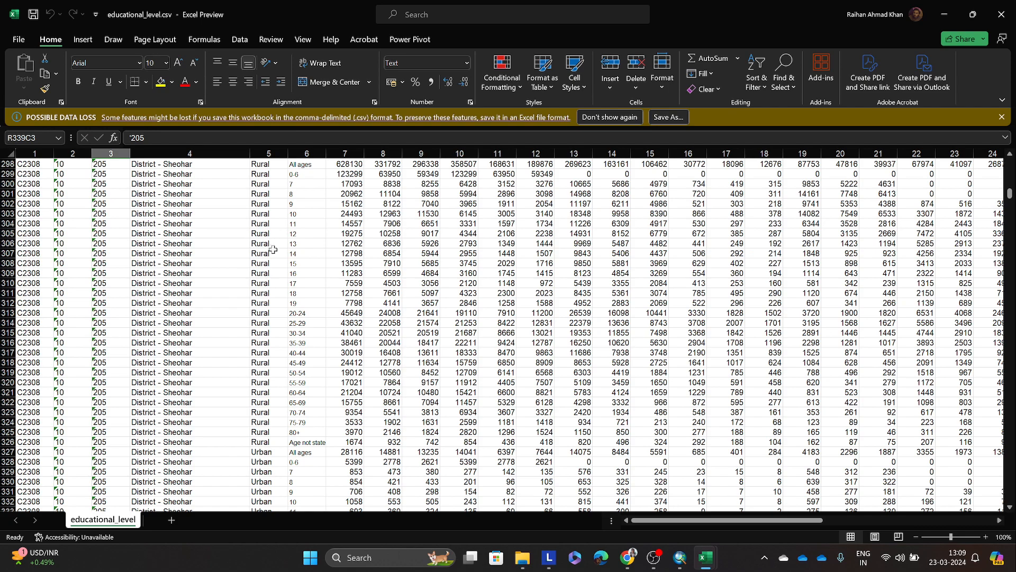
pyautogui.click(673, 253)
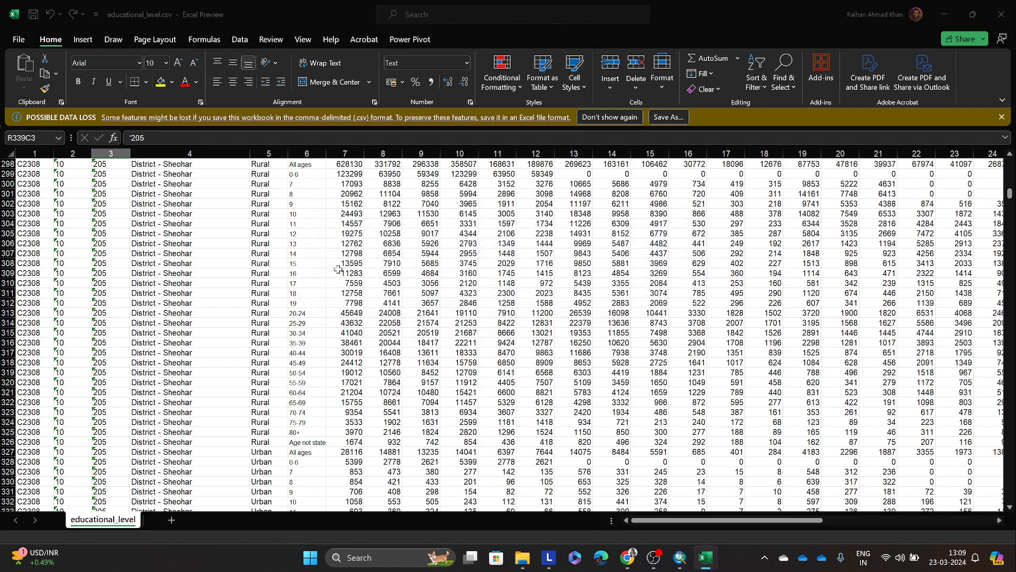
pyautogui.scroll(-10, 204, 278)
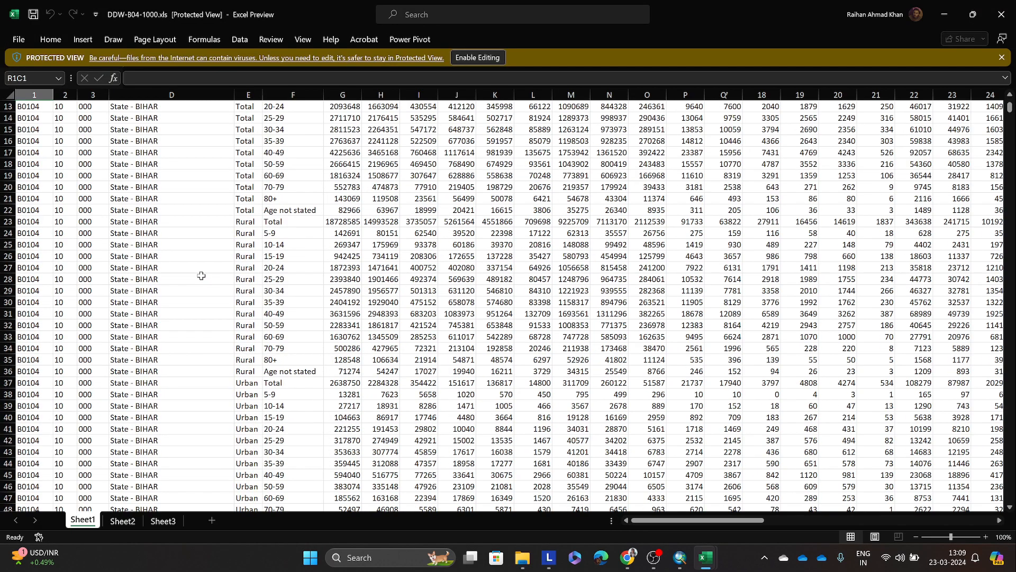
pyautogui.scroll(-20, 203, 275)
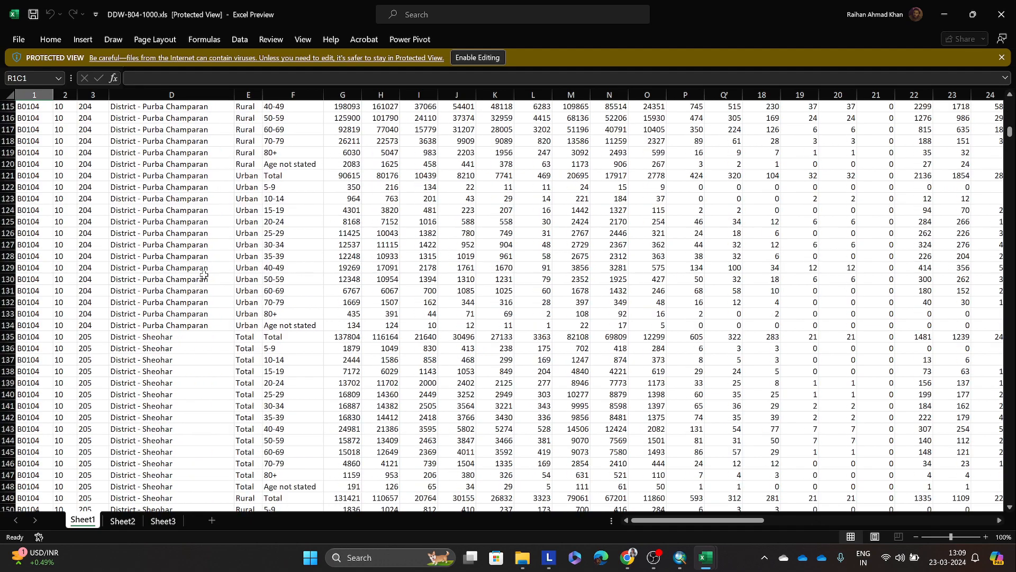
pyautogui.scroll(-5, 205, 275)
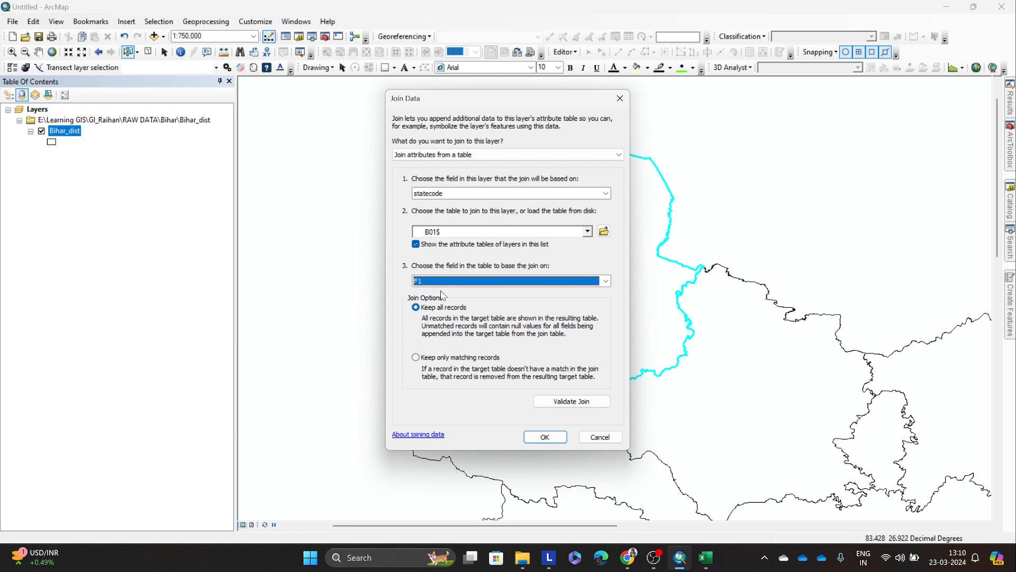
# Step: Set distcode as the layer's join field and F3 as the matching field of the B01$ table
pyautogui.click(604, 281)
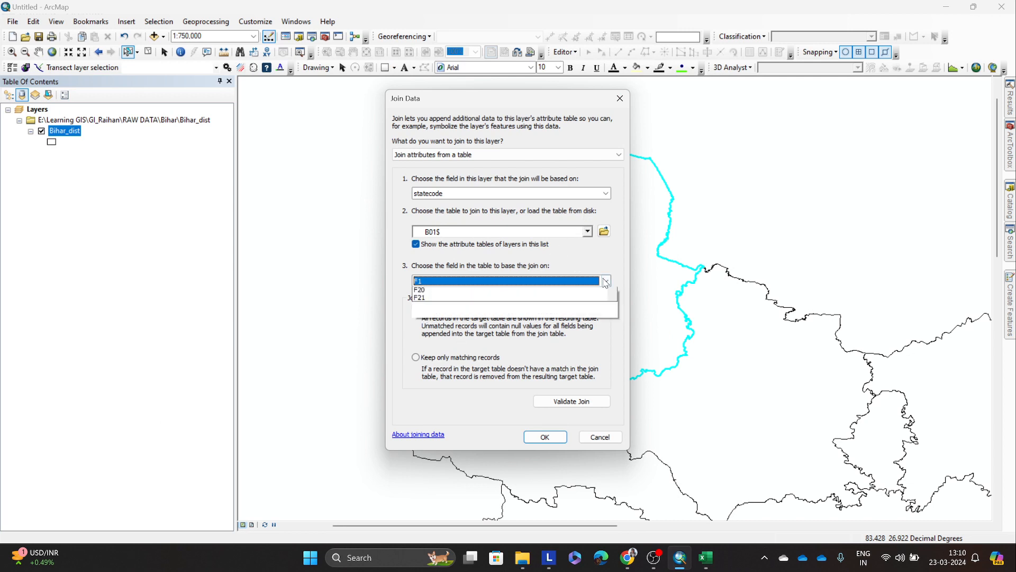
pyautogui.click(477, 313)
pyautogui.click(483, 193)
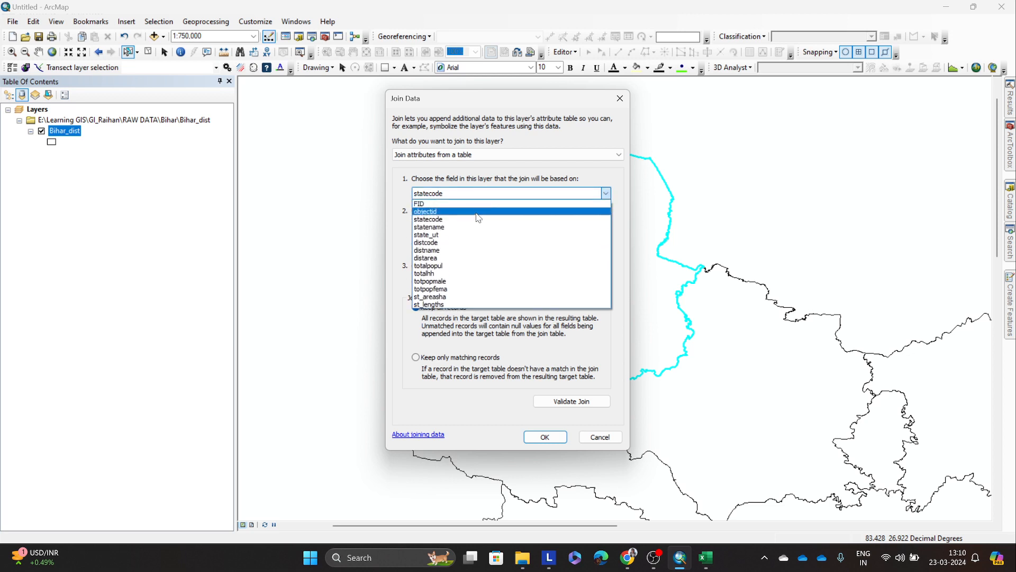
pyautogui.click(451, 224)
pyautogui.click(447, 284)
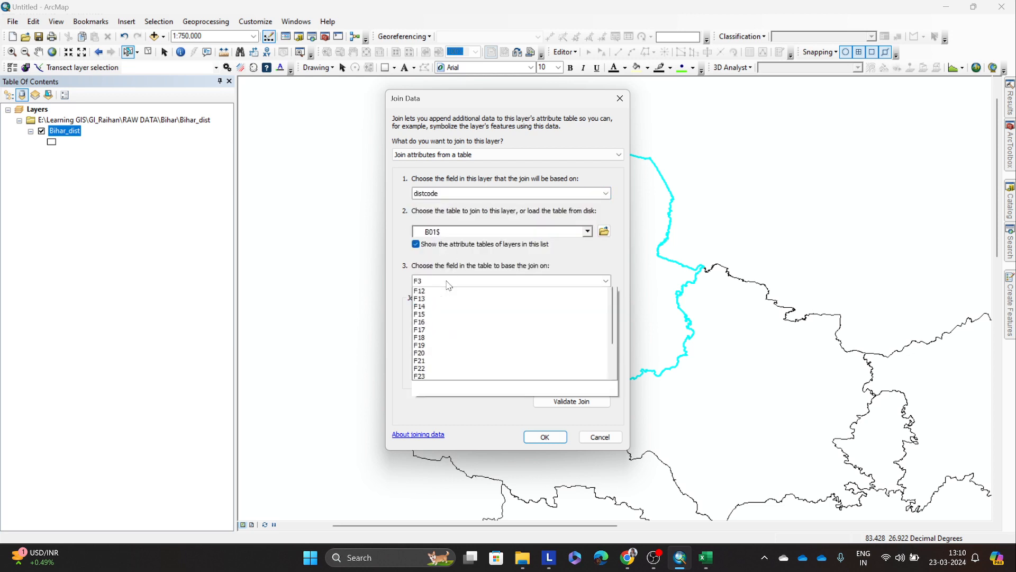
pyautogui.click(447, 289)
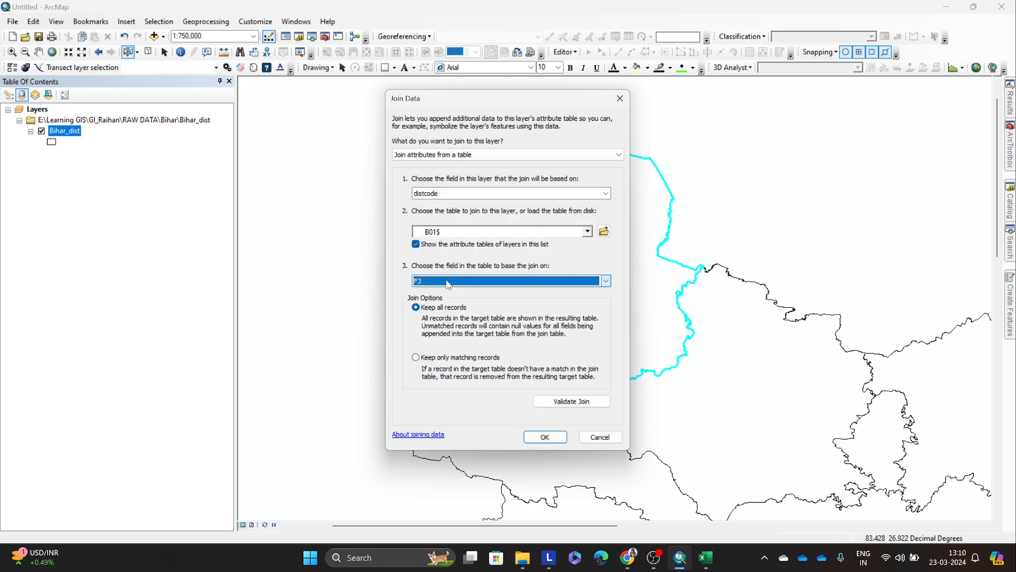
# Step: Validate the join and read the report's matching records and invalid field name characters, then close the report
pyautogui.click(591, 403)
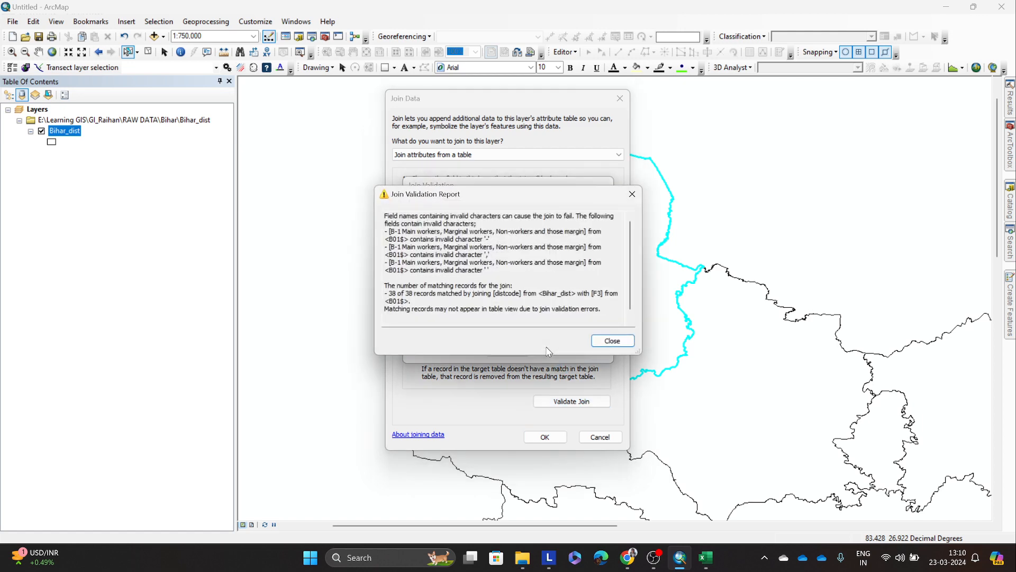
pyautogui.moveTo(403, 302); pyautogui.dragTo(454, 295)
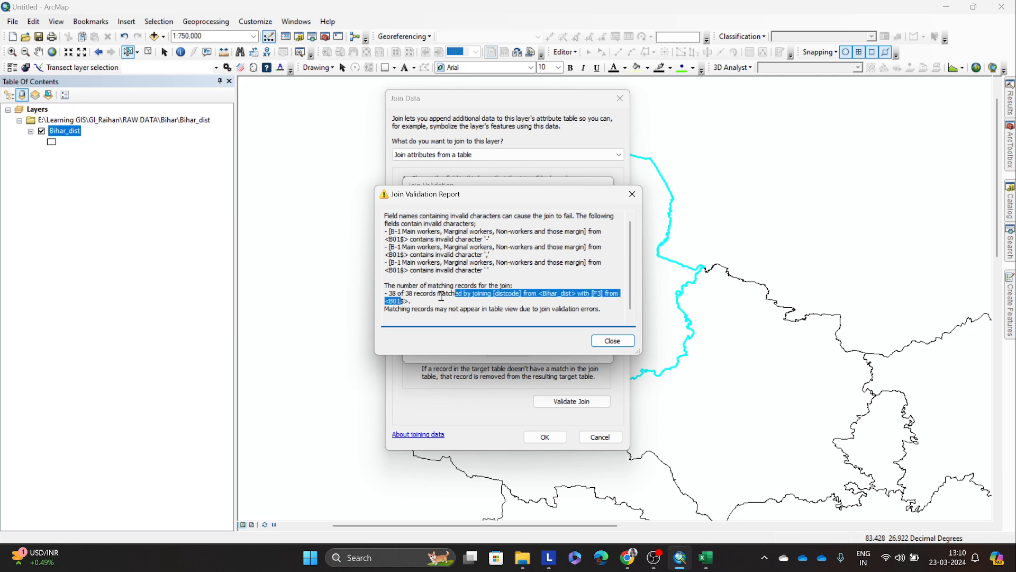
pyautogui.click(441, 297)
pyautogui.click(444, 305)
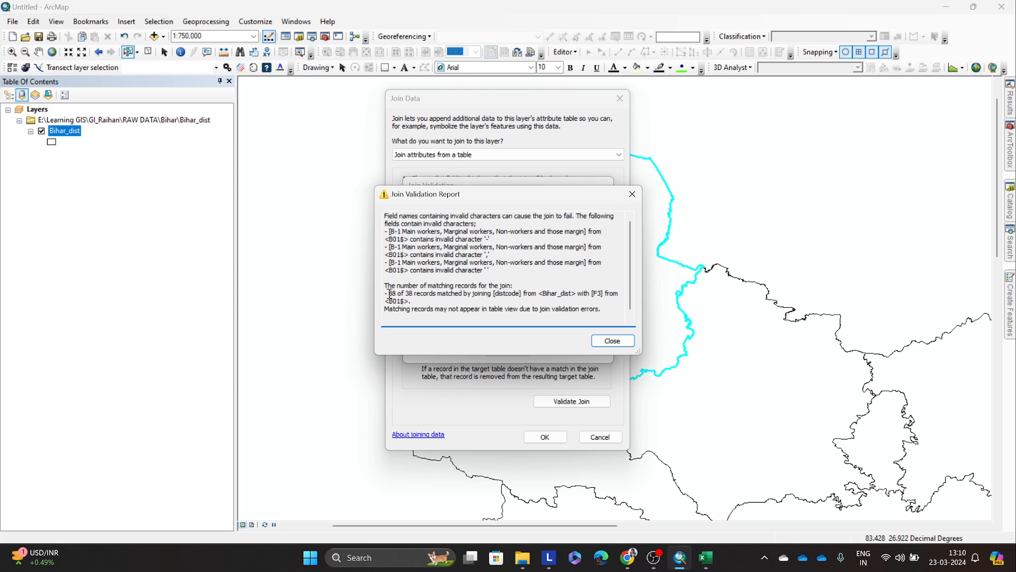
pyautogui.moveTo(389, 293); pyautogui.dragTo(556, 292)
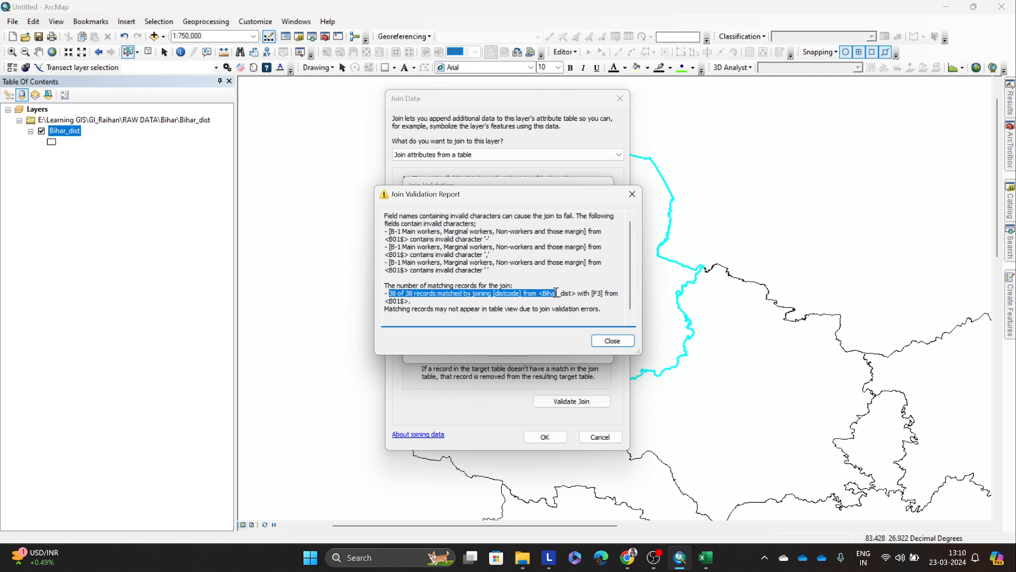
pyautogui.click(491, 295)
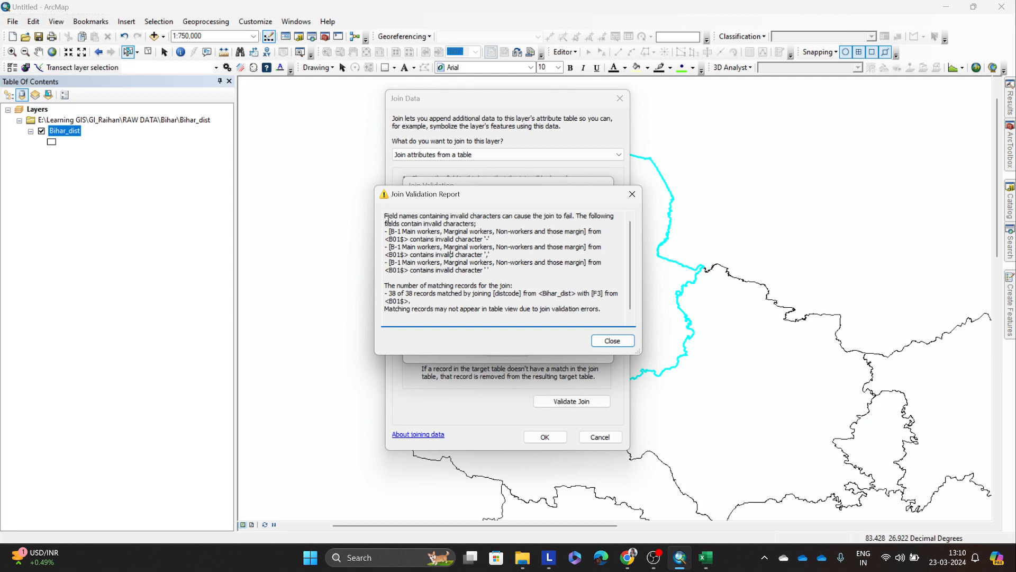
pyautogui.moveTo(400, 224); pyautogui.dragTo(474, 225)
pyautogui.click(439, 233)
pyautogui.moveTo(406, 233); pyautogui.dragTo(597, 237)
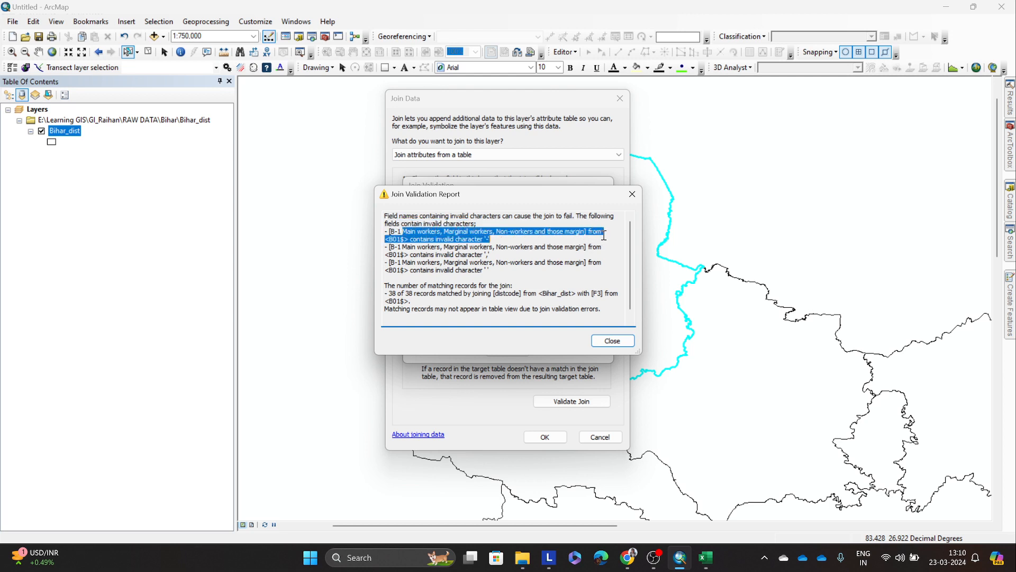
pyautogui.moveTo(501, 239); pyautogui.dragTo(389, 231)
pyautogui.click(486, 245)
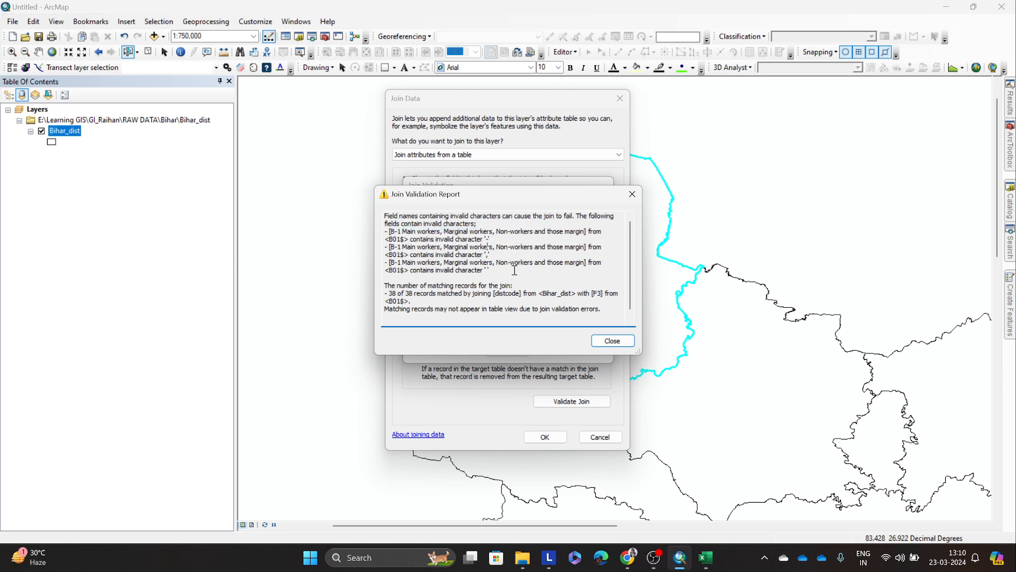
pyautogui.click(604, 344)
# Step: Apply the join keeping all records and open the Bihar_dist attribute table
pyautogui.click(544, 438)
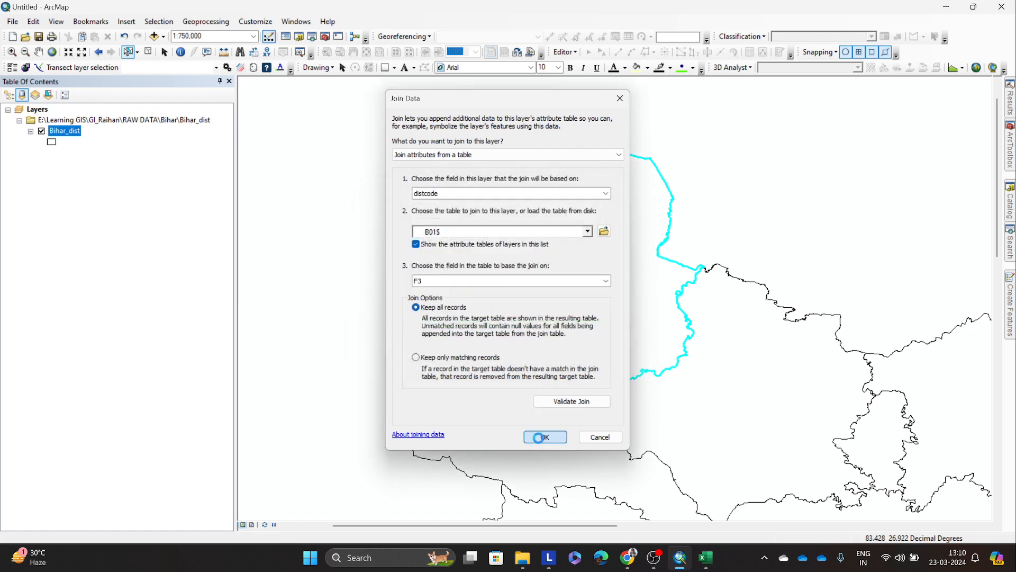
pyautogui.scroll(-4, 532, 412)
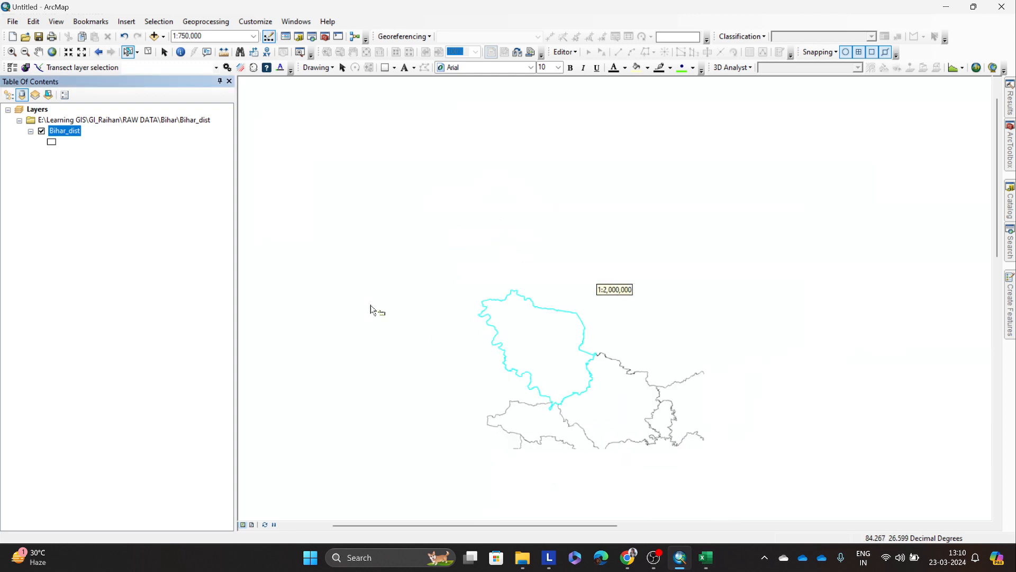
pyautogui.rightClick(72, 132)
pyautogui.click(104, 167)
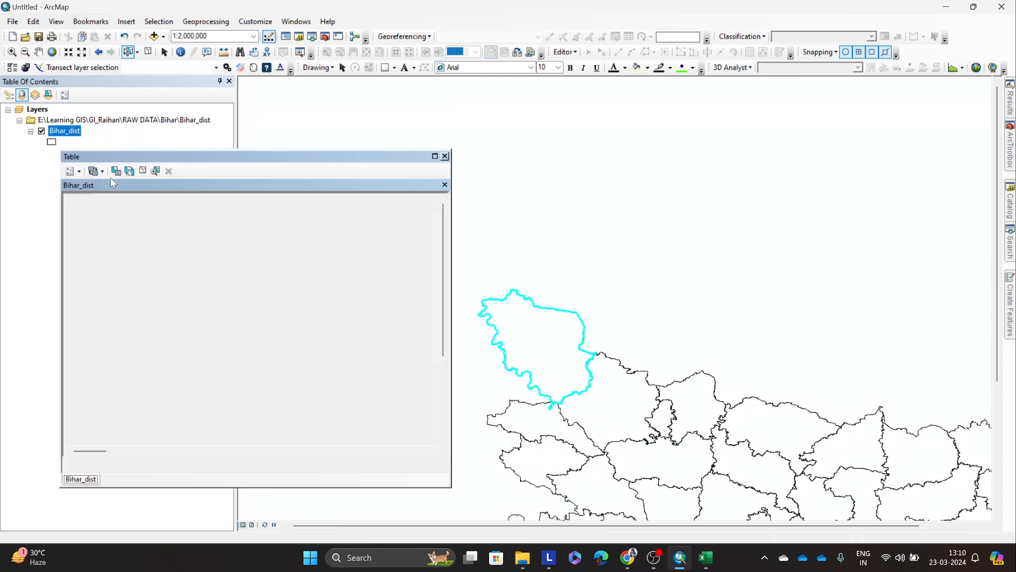
# Step: Widen the attribute table and review the joined census columns, including F1 and the district names in F4
pyautogui.scroll(5, 269, 249)
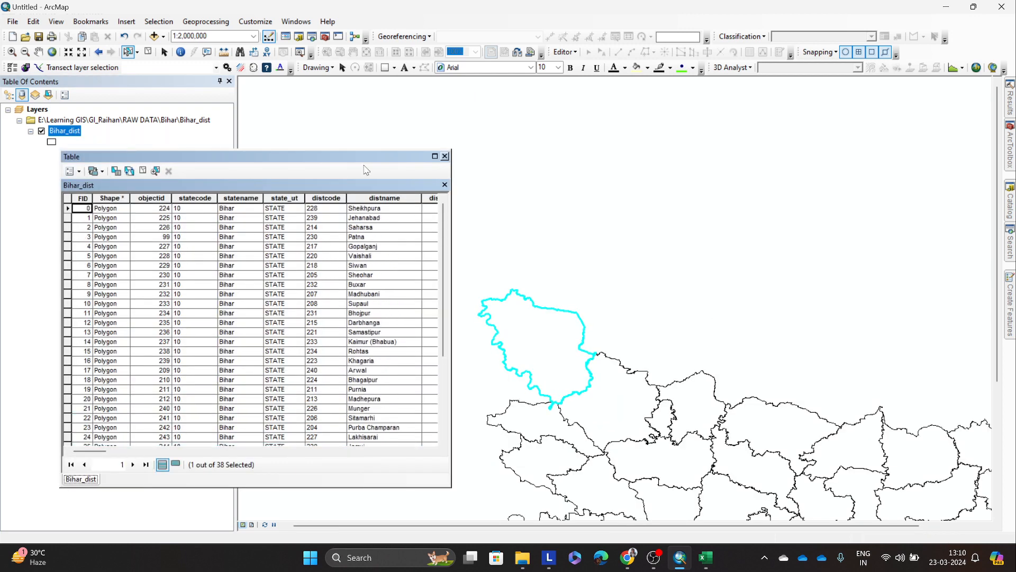
pyautogui.moveTo(449, 221); pyautogui.dragTo(937, 223)
pyautogui.moveTo(211, 451); pyautogui.dragTo(499, 465)
pyautogui.click(193, 198)
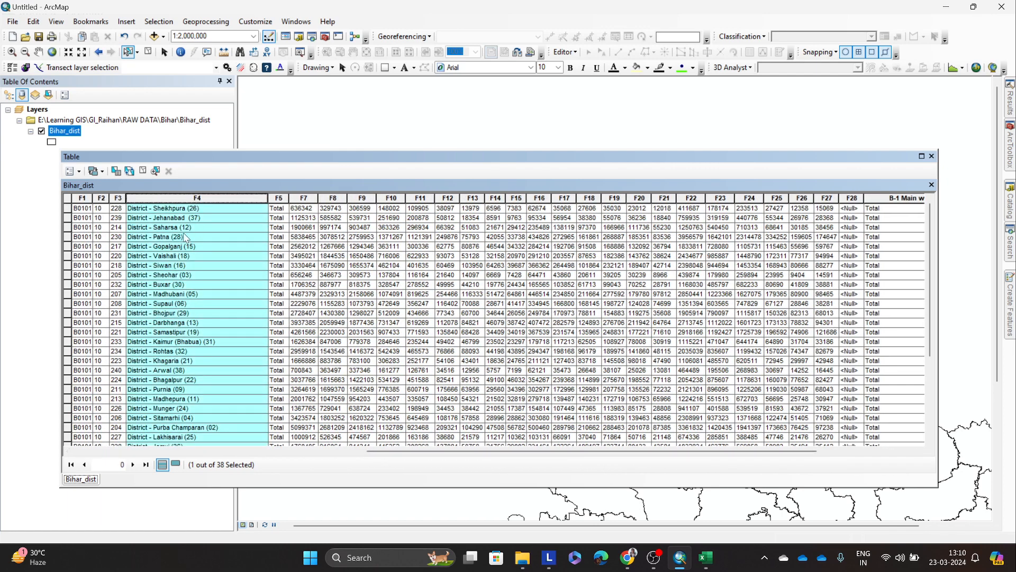
pyautogui.click(86, 199)
pyautogui.hscroll(-3, 544, 453)
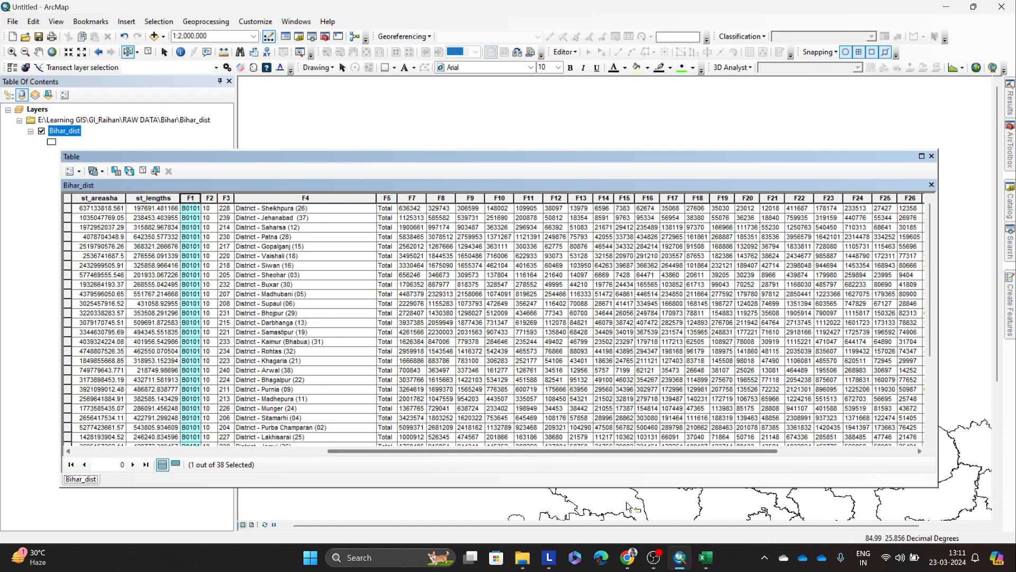
# Step: Switch to DDW-B04-1000.xls in Excel and check the title and column headings at the start of Sheet1
pyautogui.moveTo(706, 557)
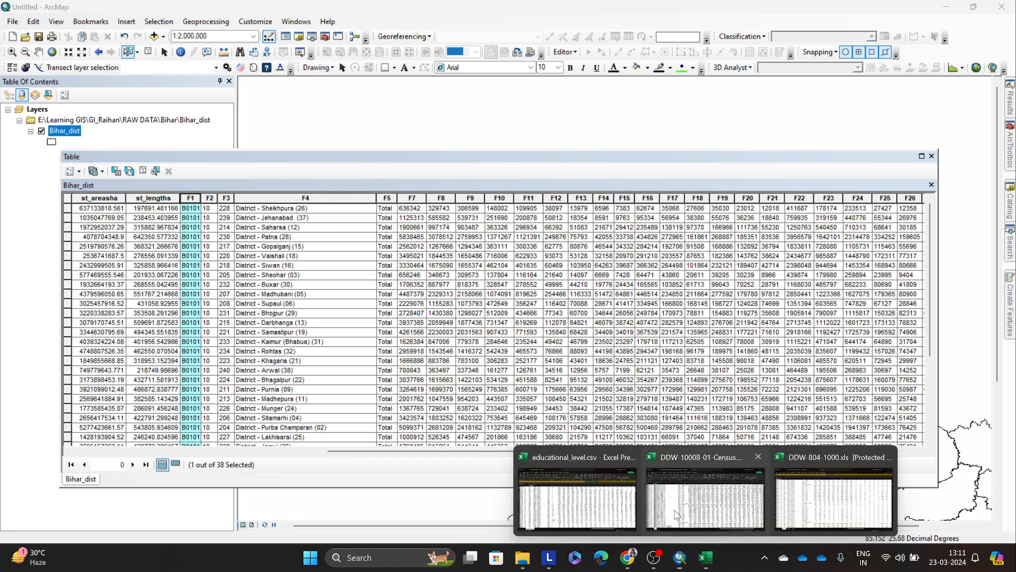
pyautogui.click(833, 497)
pyautogui.scroll(18, 66, 123)
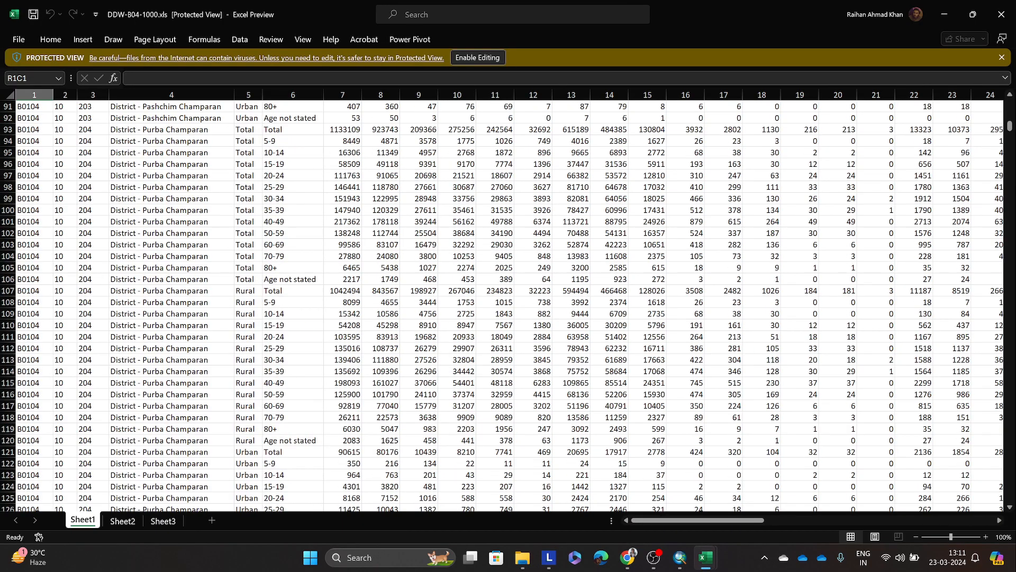
pyautogui.scroll(20, 1011, 139)
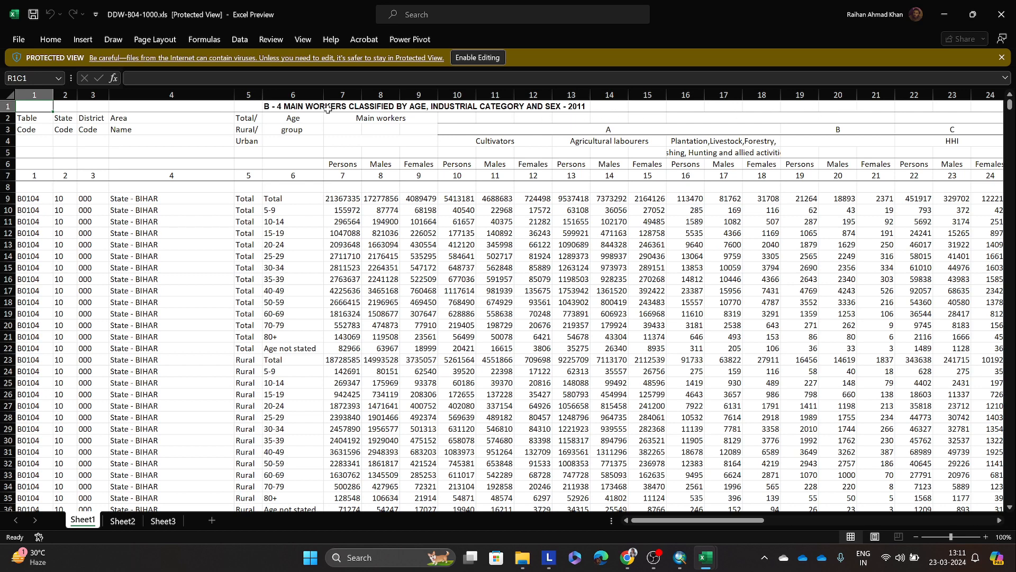
# Step: Examine the heading cells across row 1 of Sheet1 and select column 11 under Cultivators
pyautogui.click(279, 108)
pyautogui.click(148, 105)
pyautogui.click(58, 107)
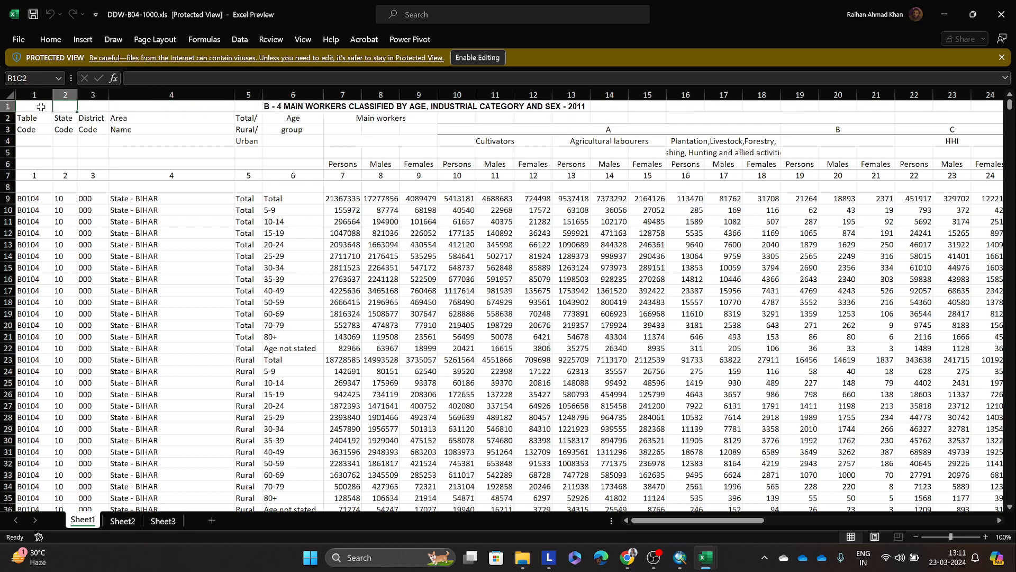
pyautogui.click(40, 107)
pyautogui.click(66, 107)
pyautogui.click(93, 108)
pyautogui.click(123, 108)
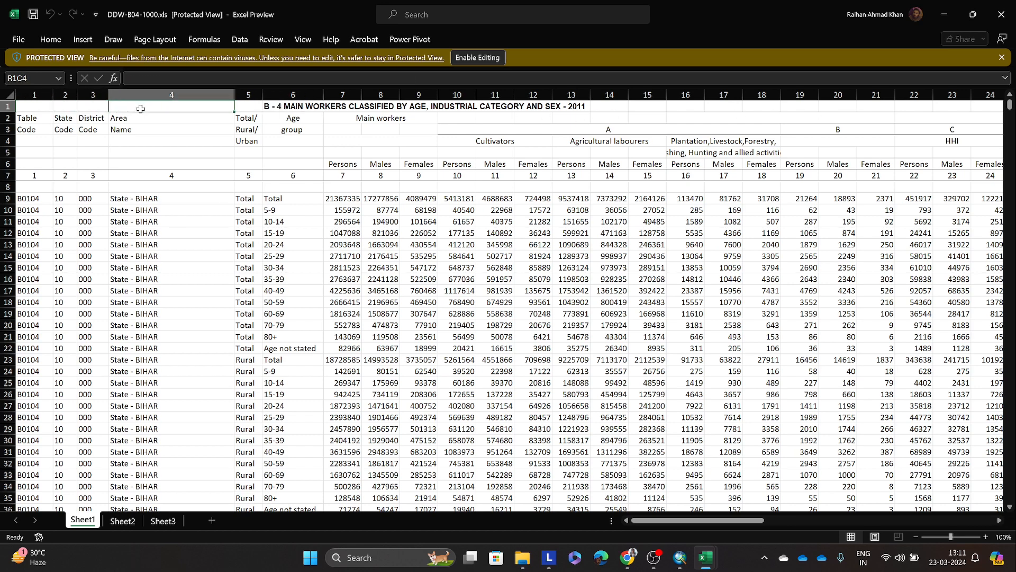
pyautogui.click(378, 110)
pyautogui.click(434, 108)
pyautogui.click(490, 109)
pyautogui.click(539, 109)
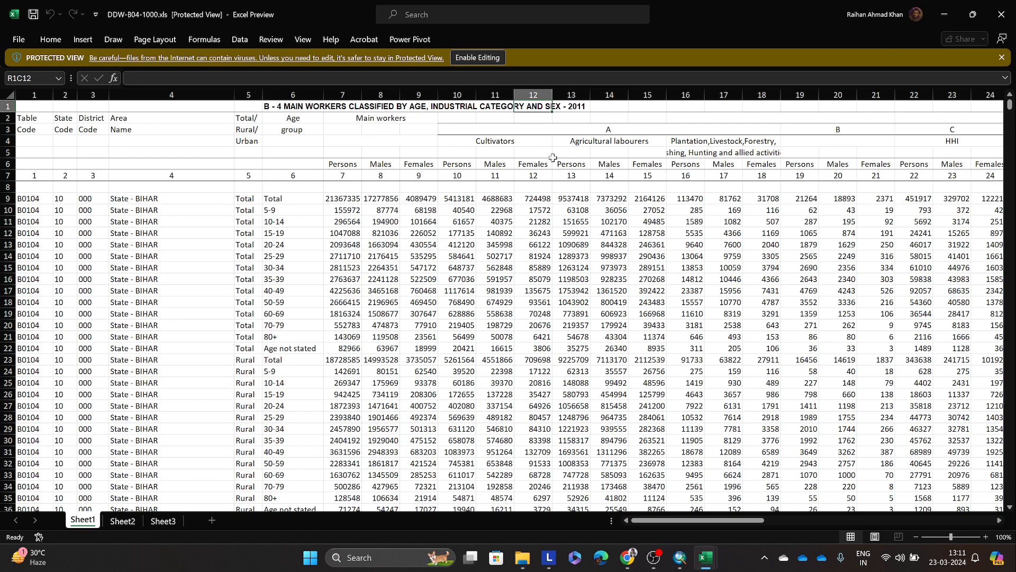
pyautogui.click(495, 95)
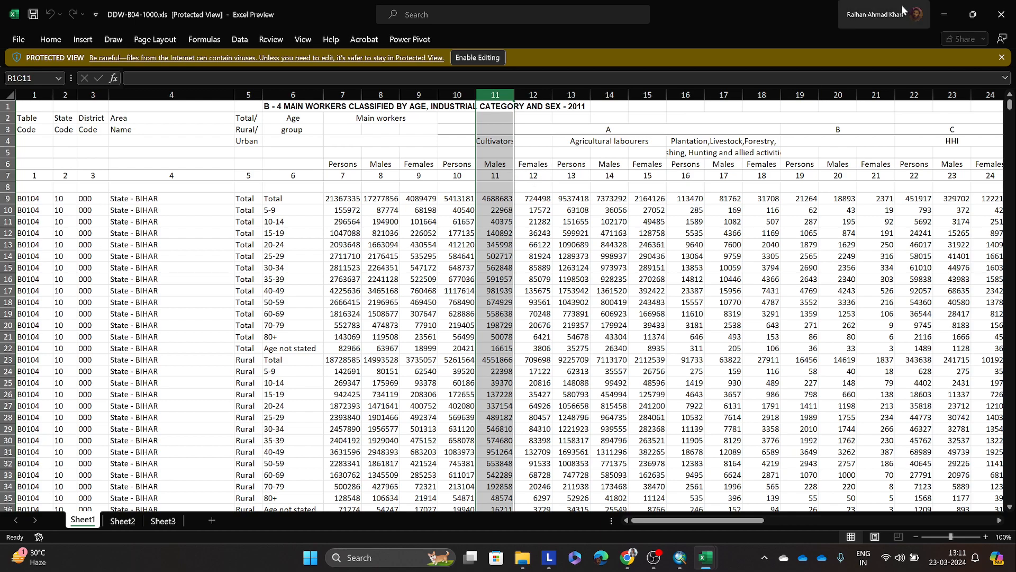
# Step: Switch to ArcMap and inspect field F28 and the last joined columns in the Bihar_dist attribute table
pyautogui.click(945, 15)
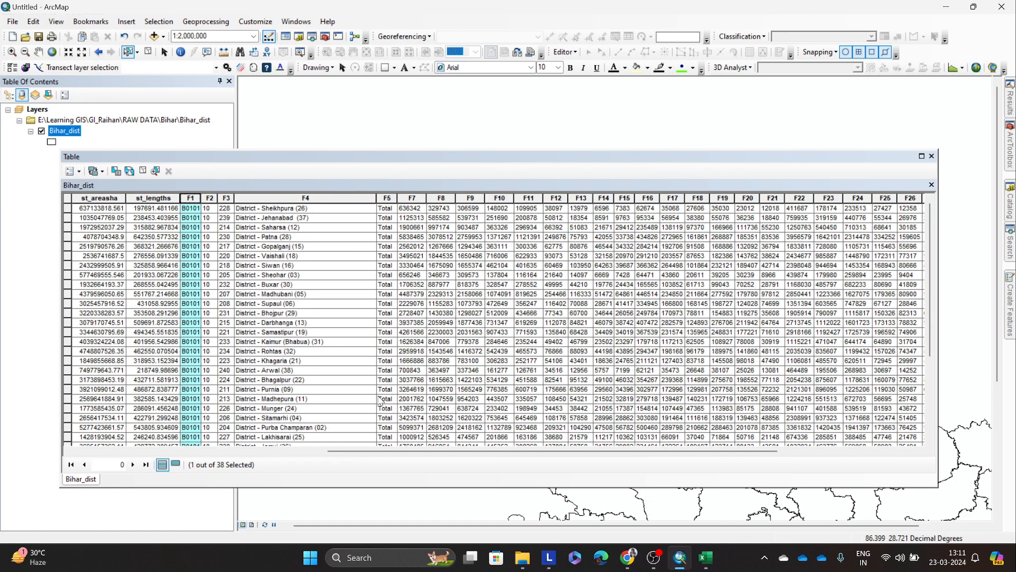
pyautogui.moveTo(484, 451); pyautogui.dragTo(679, 468)
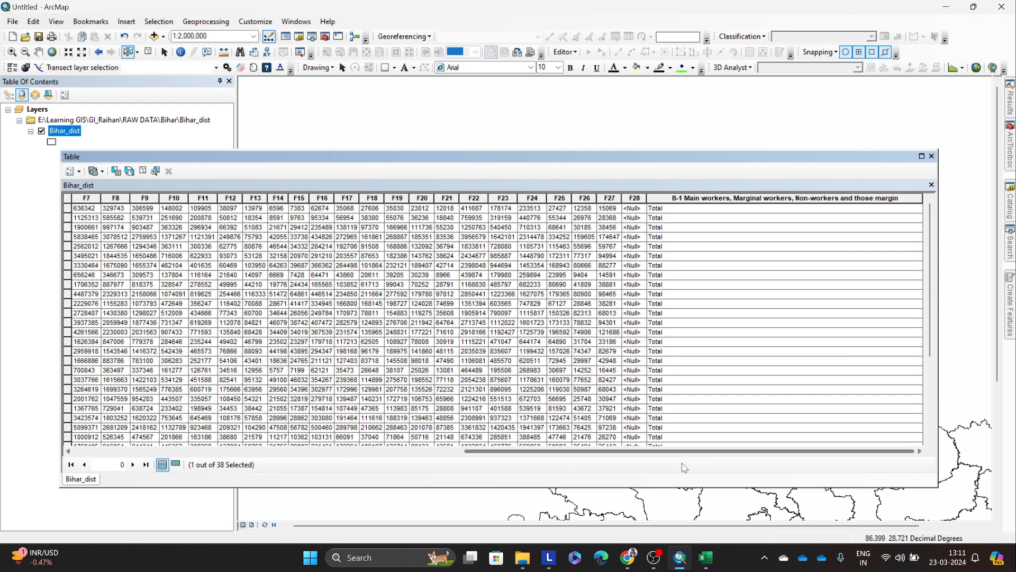
pyautogui.click(635, 198)
pyautogui.scroll(-5, 646, 413)
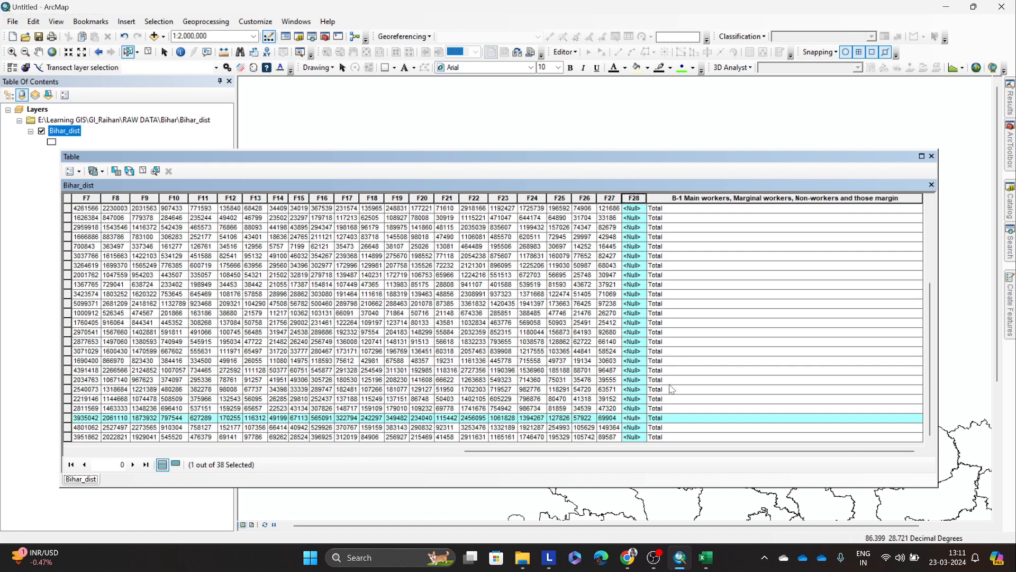
# Step: Find the source table DDW-1000B-01-Census.xls in the Census folder and bring up its workbook in Excel
pyautogui.moveTo(706, 557)
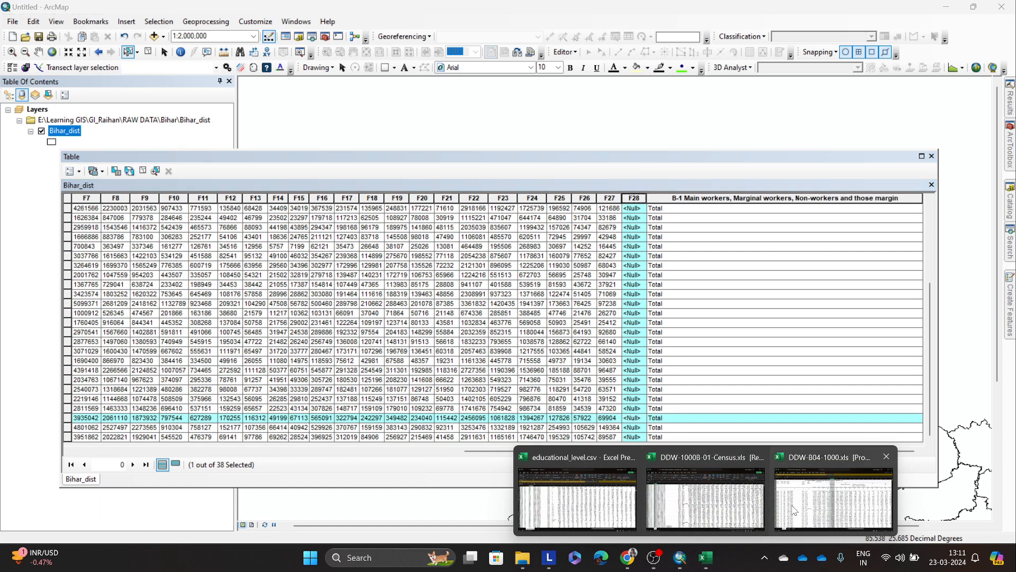
pyautogui.click(661, 468)
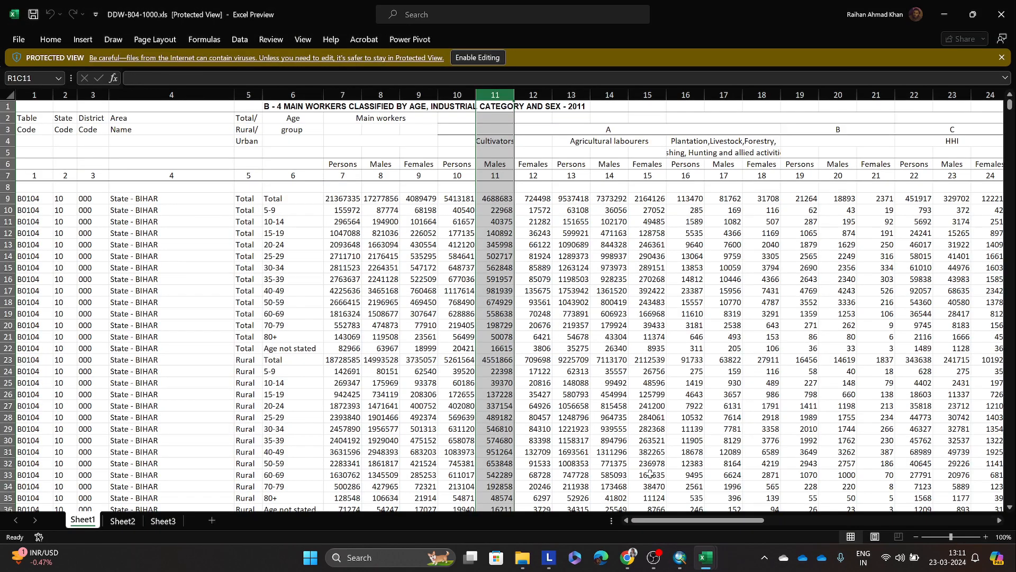
pyautogui.moveTo(522, 565)
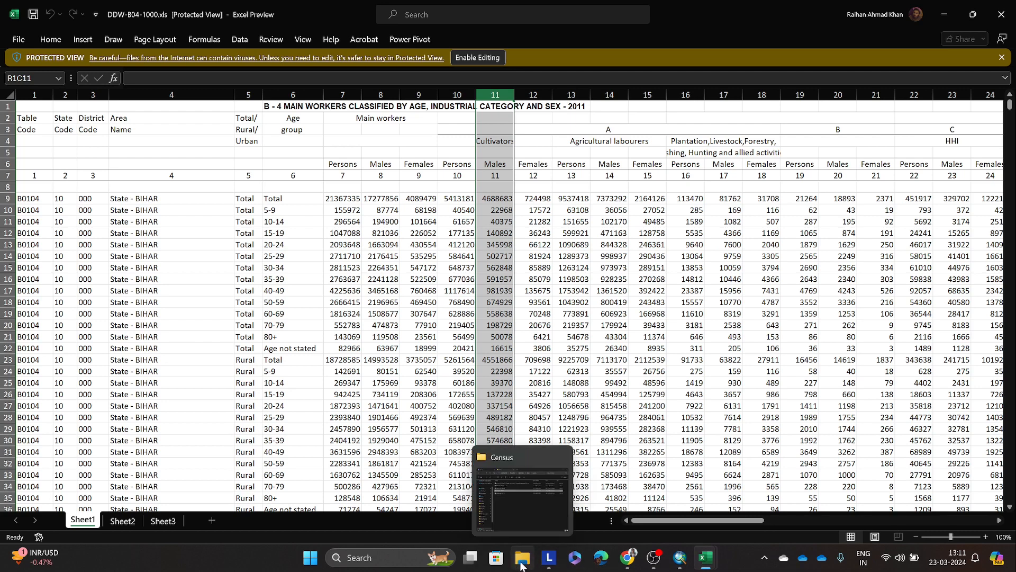
pyautogui.click(482, 491)
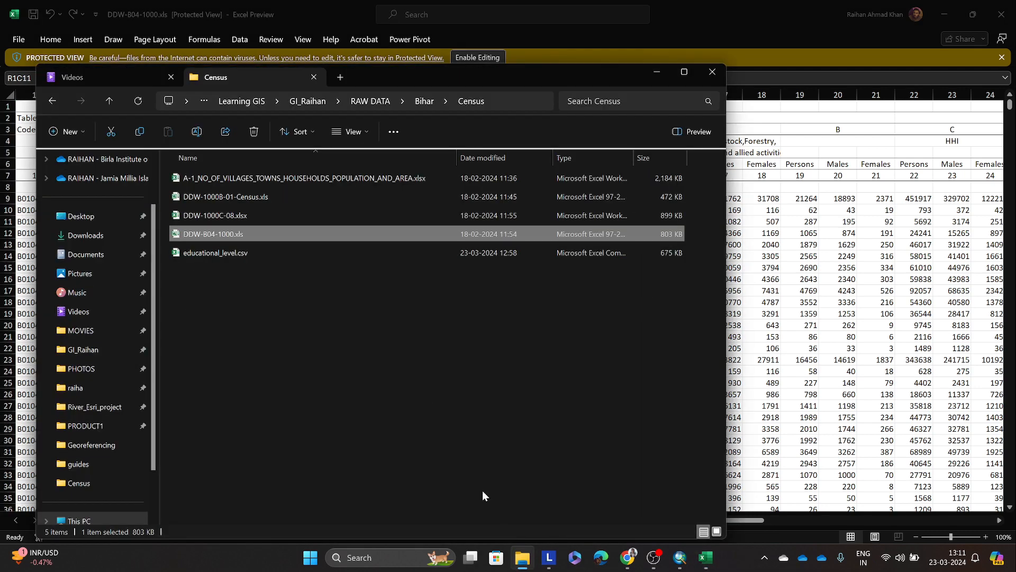
pyautogui.click(252, 203)
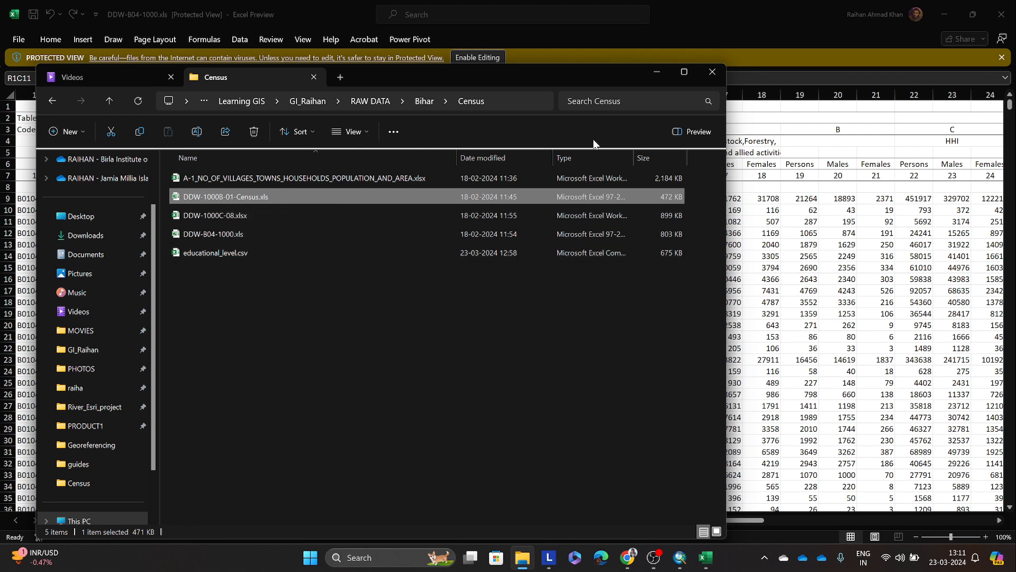
pyautogui.click(656, 71)
pyautogui.moveTo(706, 557)
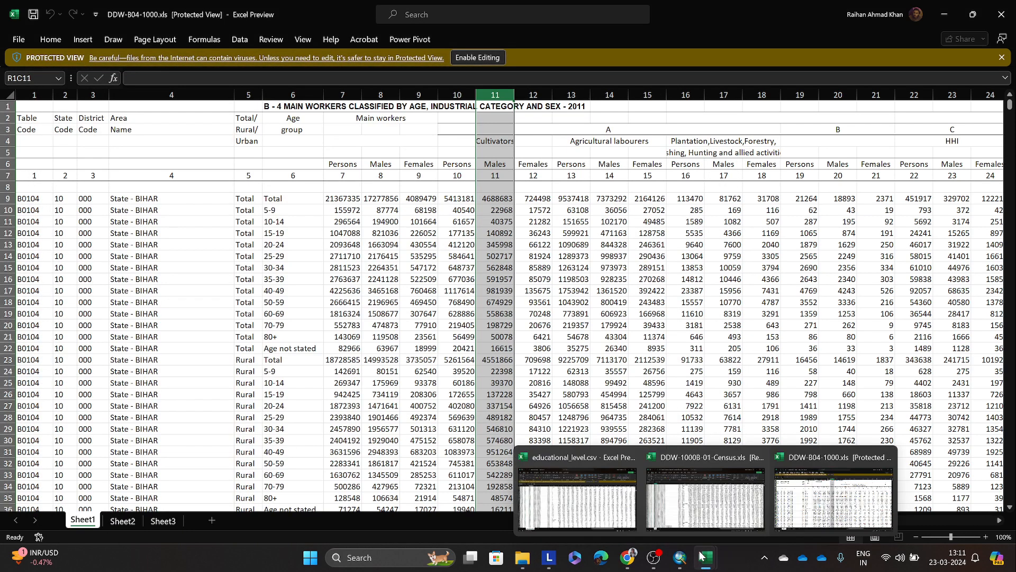
pyautogui.click(654, 490)
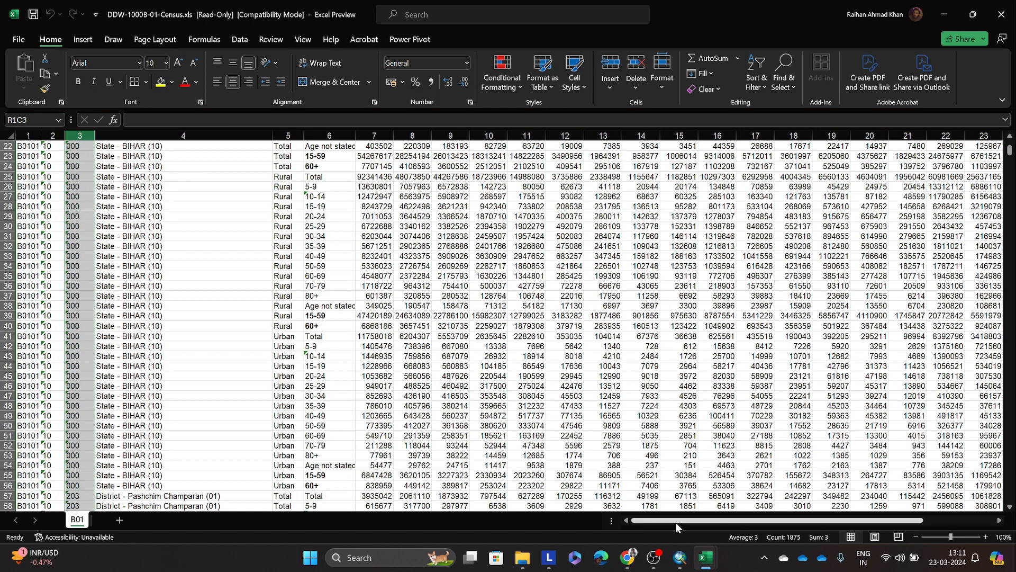
# Step: Compare the last columns of sheet B01 with the ArcMap attribute table and select column 28 in the sheet
pyautogui.moveTo(675, 522); pyautogui.dragTo(966, 514)
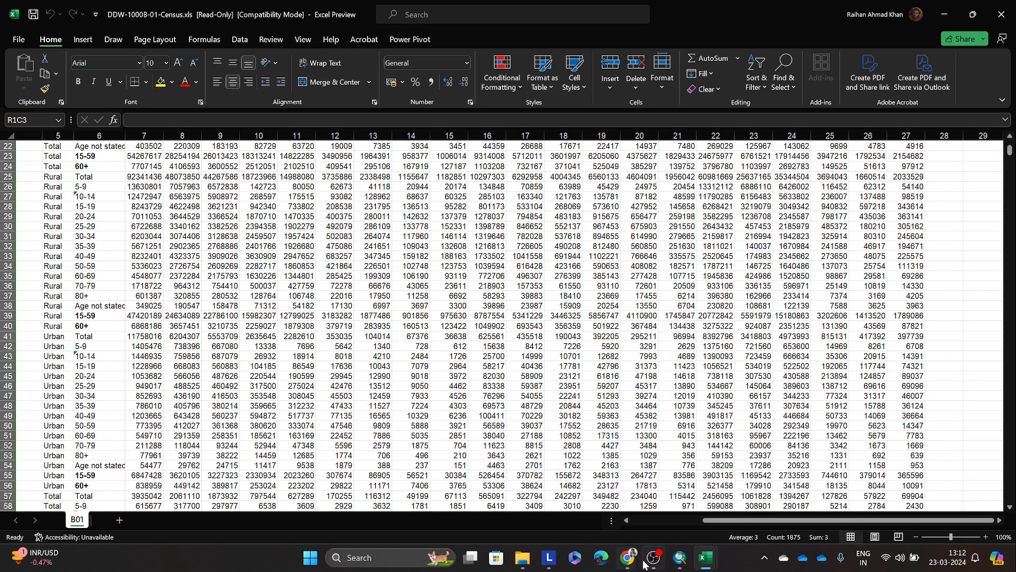
pyautogui.moveTo(622, 562)
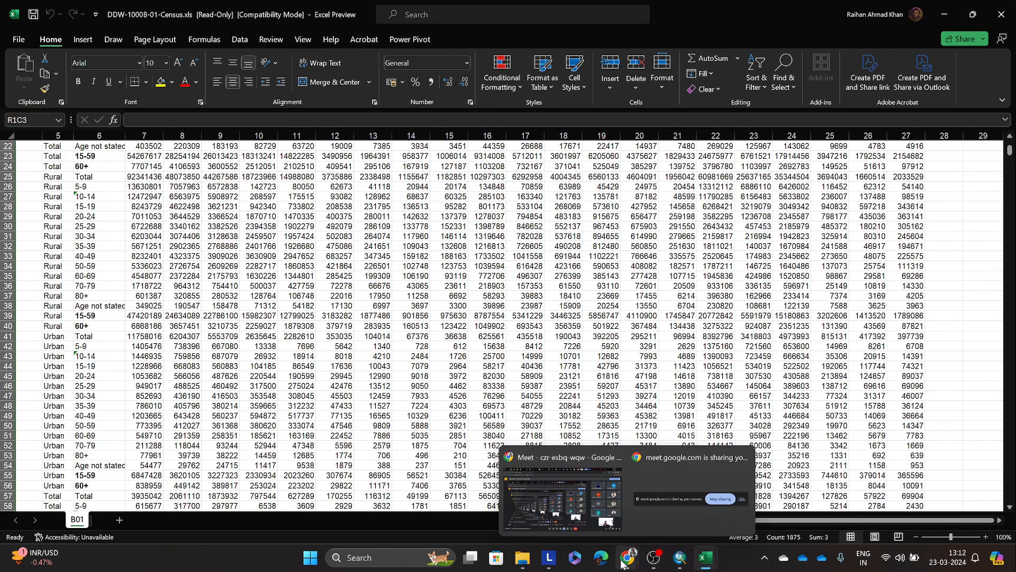
pyautogui.click(679, 489)
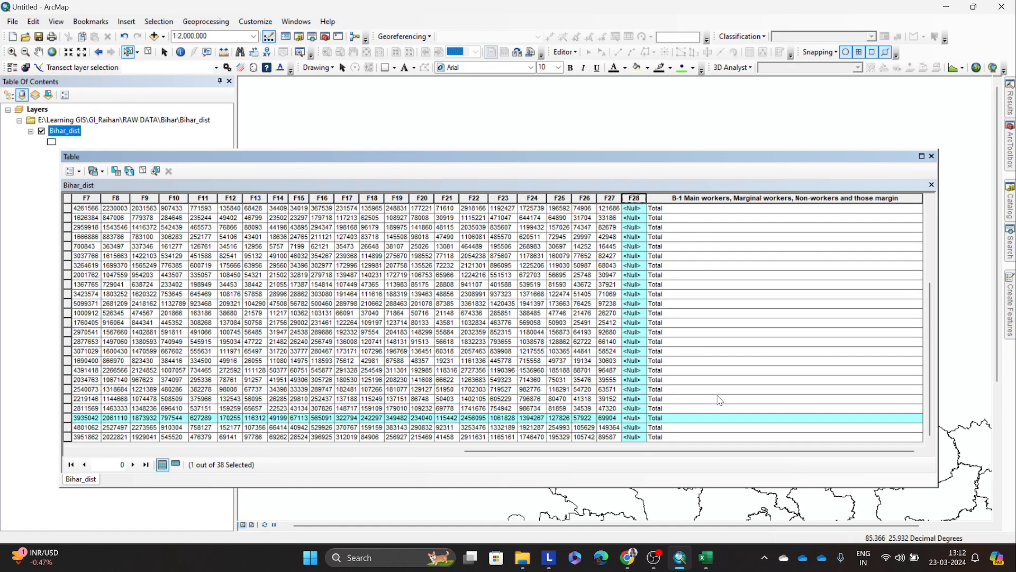
pyautogui.moveTo(705, 558)
pyautogui.click(729, 479)
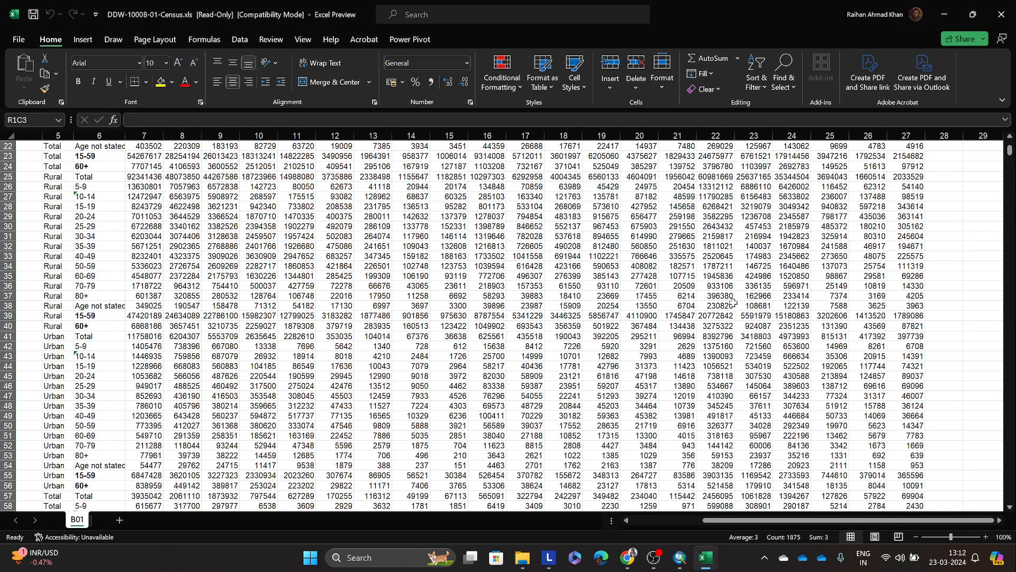
pyautogui.scroll(7, 844, 299)
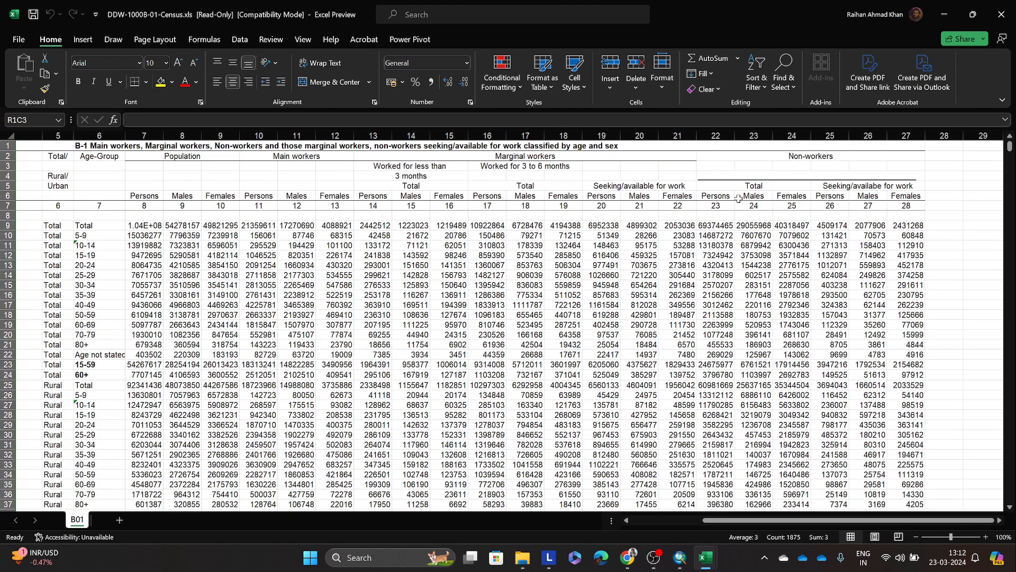
pyautogui.click(936, 132)
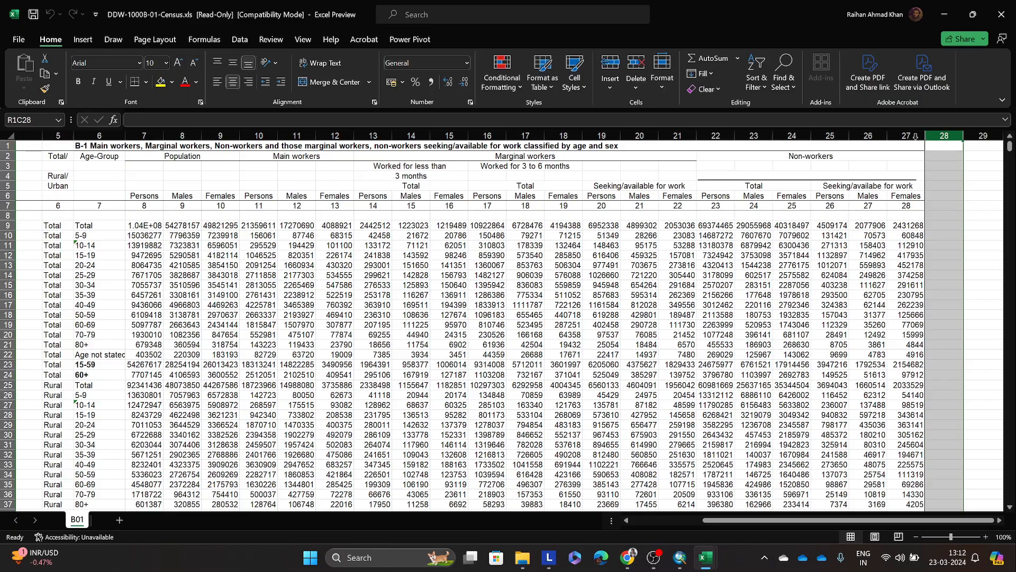
# Step: Check the last columns of Sheet1 in DDW-B04-1000.xls and return to the start of sheet B01 in DDW-1000B-01-Census.xls
pyautogui.moveTo(705, 557)
pyautogui.click(840, 492)
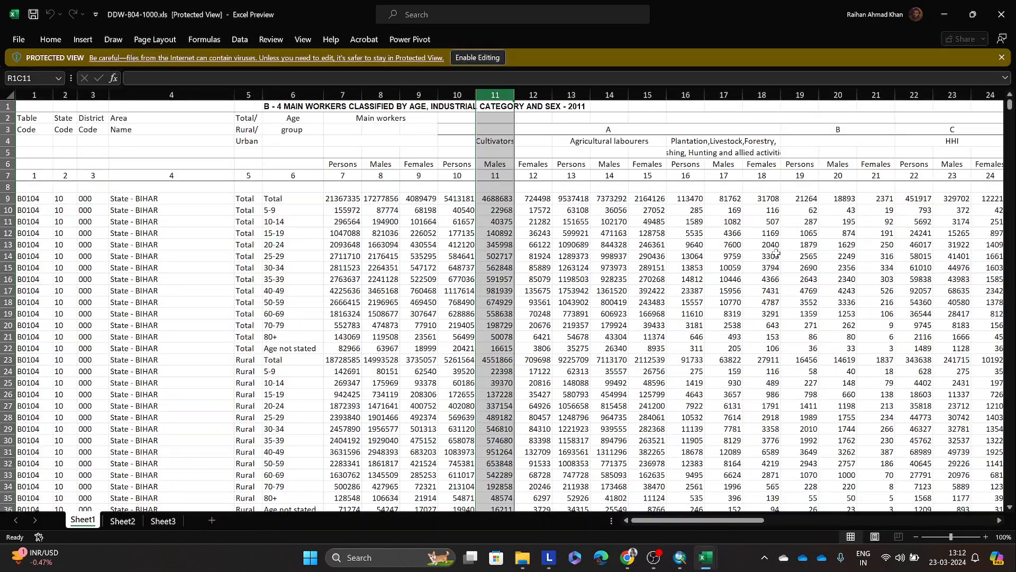
pyautogui.moveTo(694, 520); pyautogui.dragTo(923, 520)
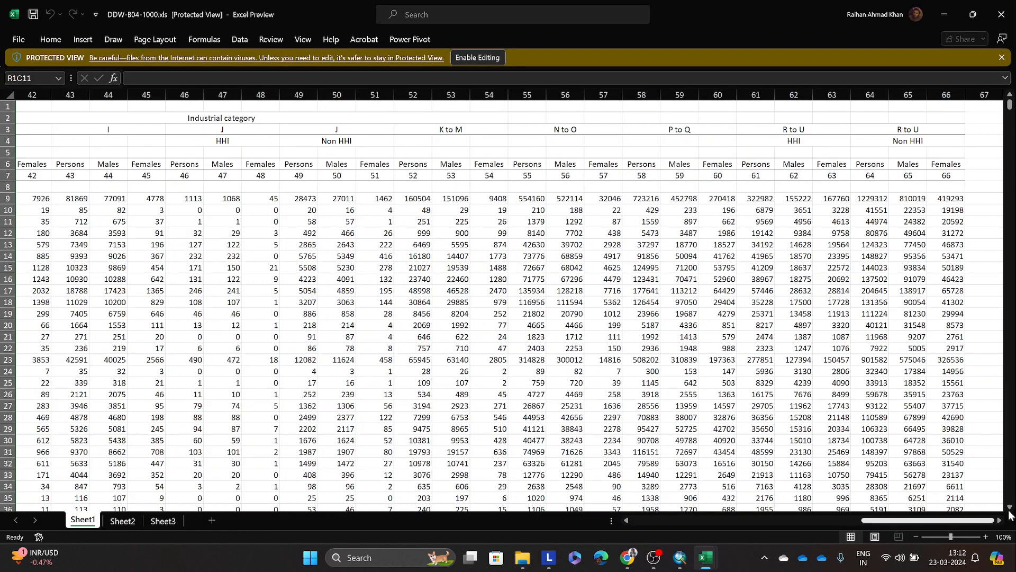
pyautogui.moveTo(1011, 515); pyautogui.dragTo(583, 510)
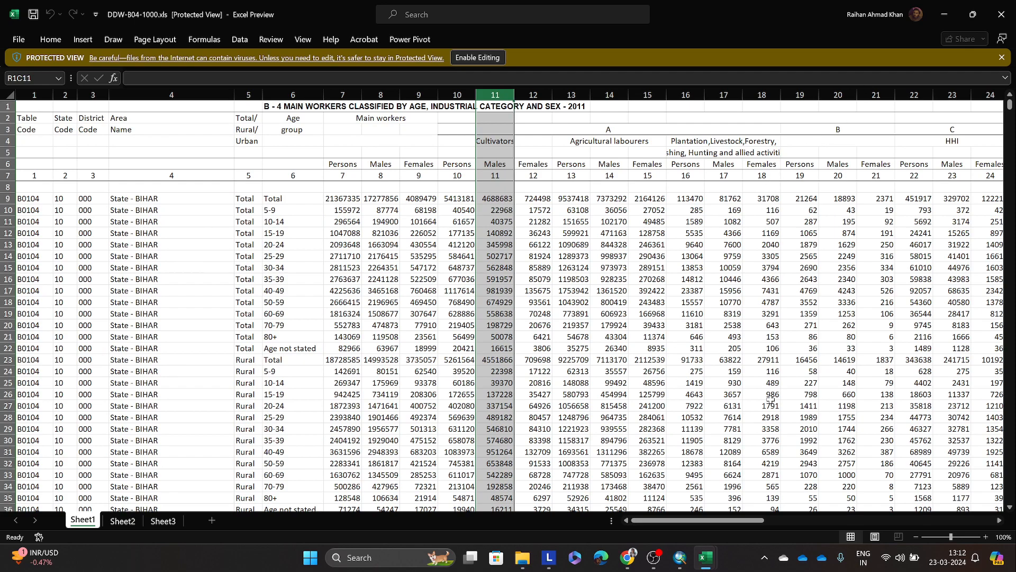
pyautogui.moveTo(701, 557)
pyautogui.click(696, 492)
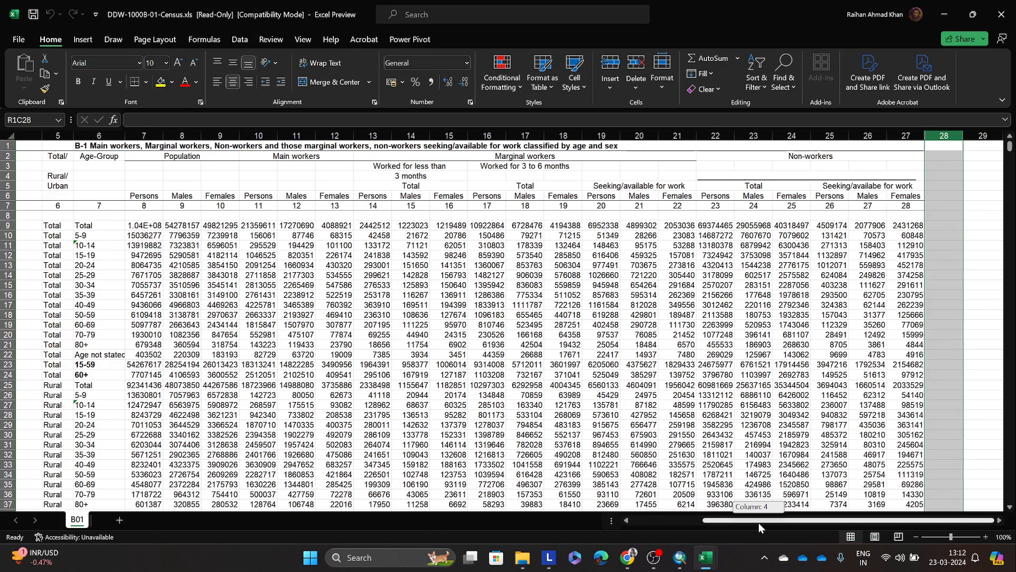
pyautogui.moveTo(758, 523); pyautogui.dragTo(609, 507)
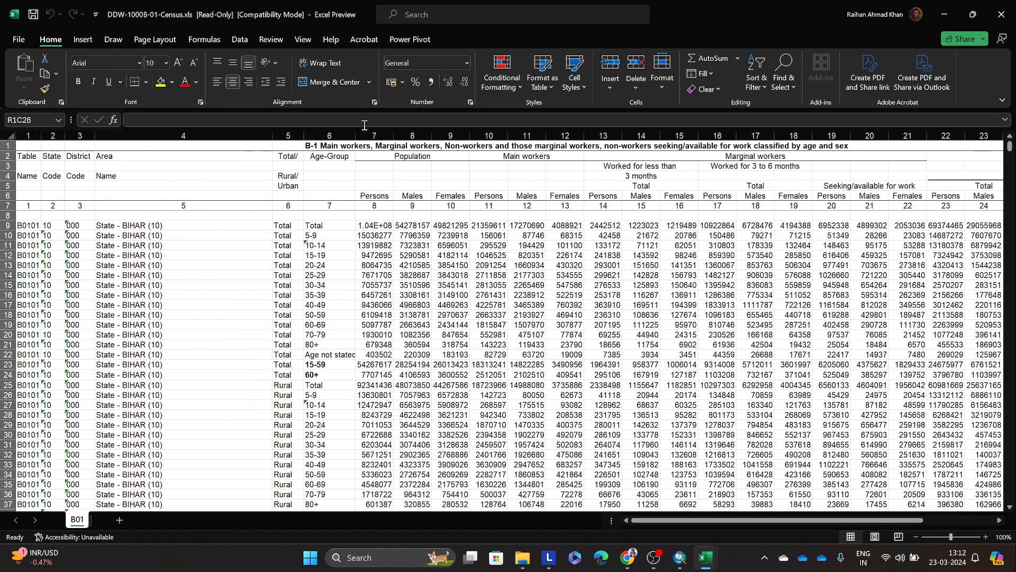
# Step: Examine row 1 of sheet B01, checking how far the merged B-1 title cell extends and the cells beside it
pyautogui.click(425, 132)
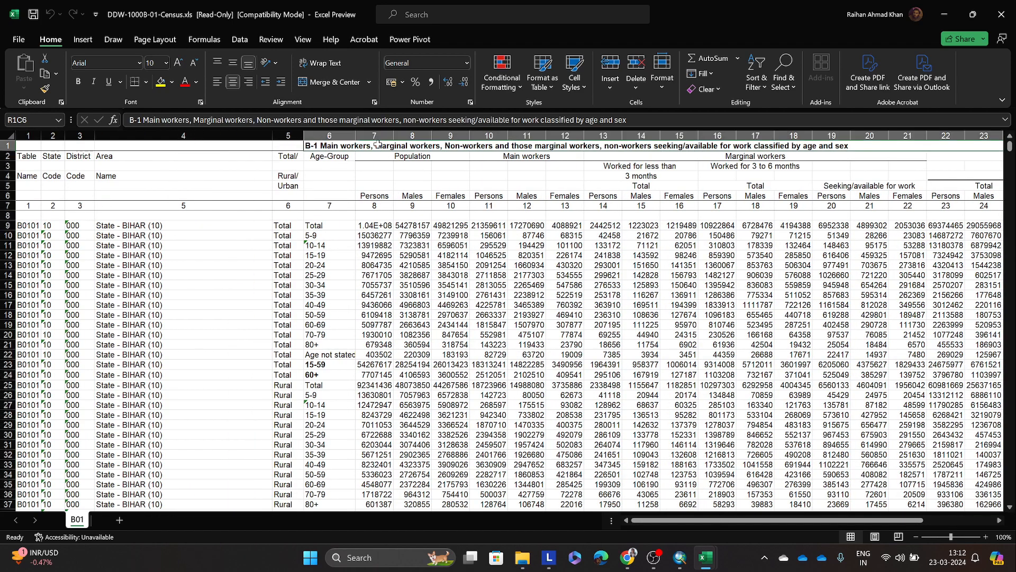
pyautogui.click(8, 146)
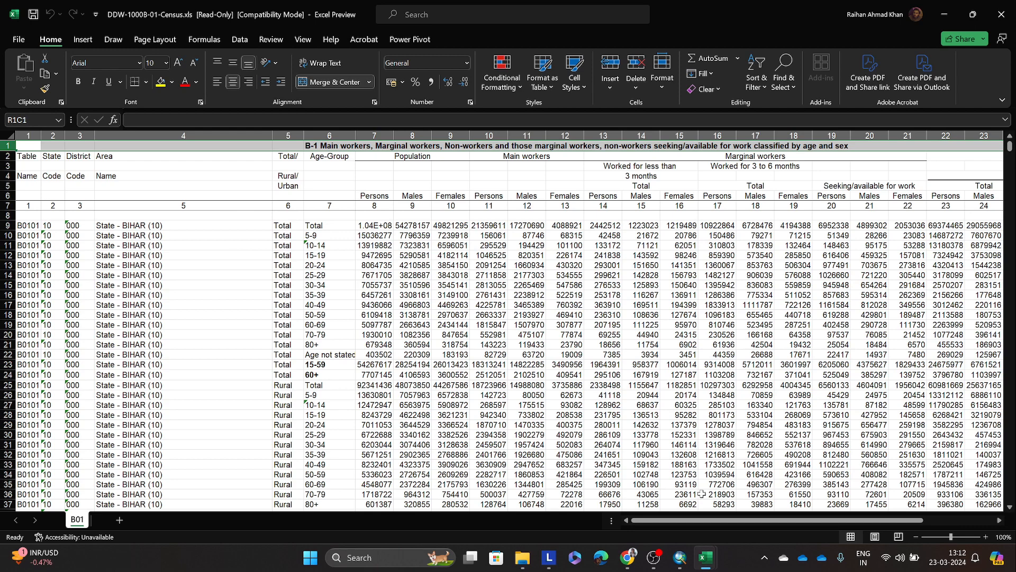
pyautogui.moveTo(713, 522); pyautogui.dragTo(785, 522)
pyautogui.moveTo(938, 524); pyautogui.dragTo(938, 524)
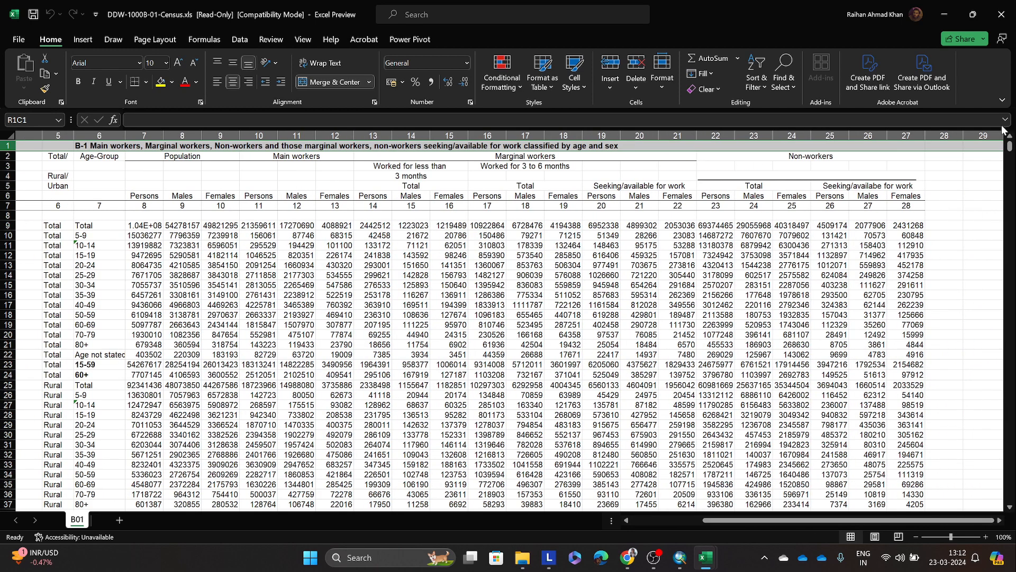
pyautogui.click(944, 165)
pyautogui.click(891, 148)
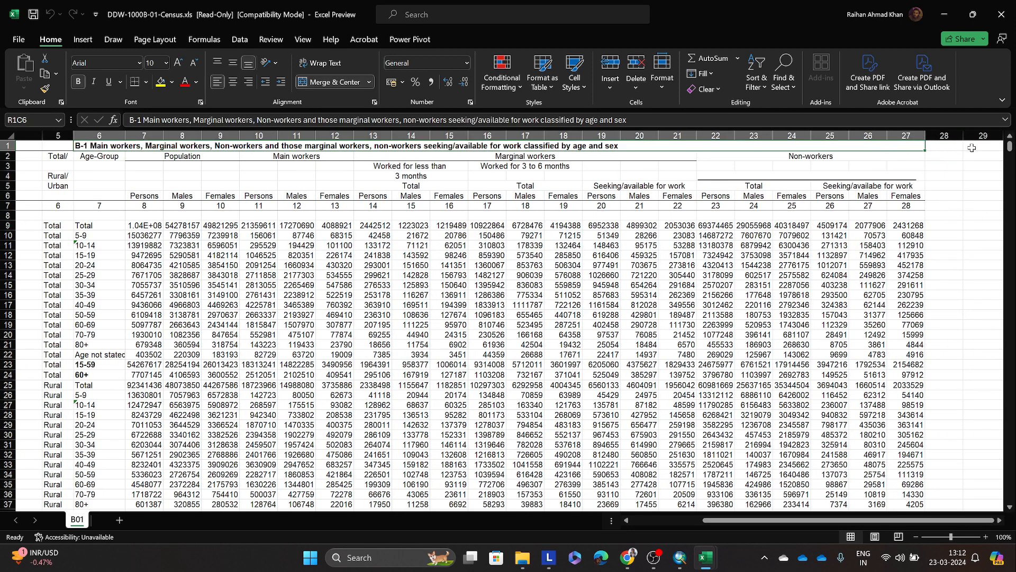
pyautogui.click(69, 144)
pyautogui.click(982, 148)
pyautogui.click(917, 149)
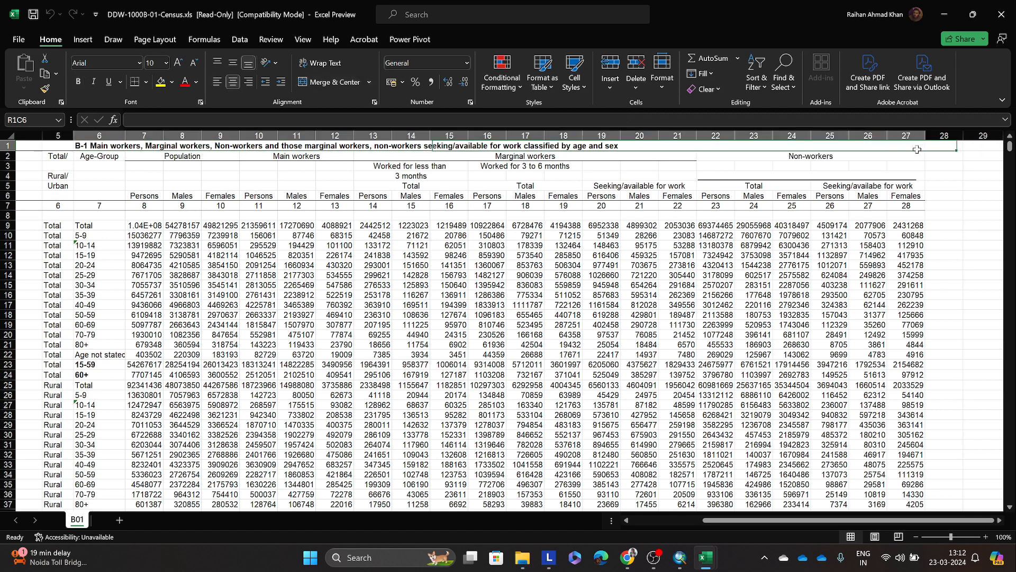
pyautogui.click(983, 145)
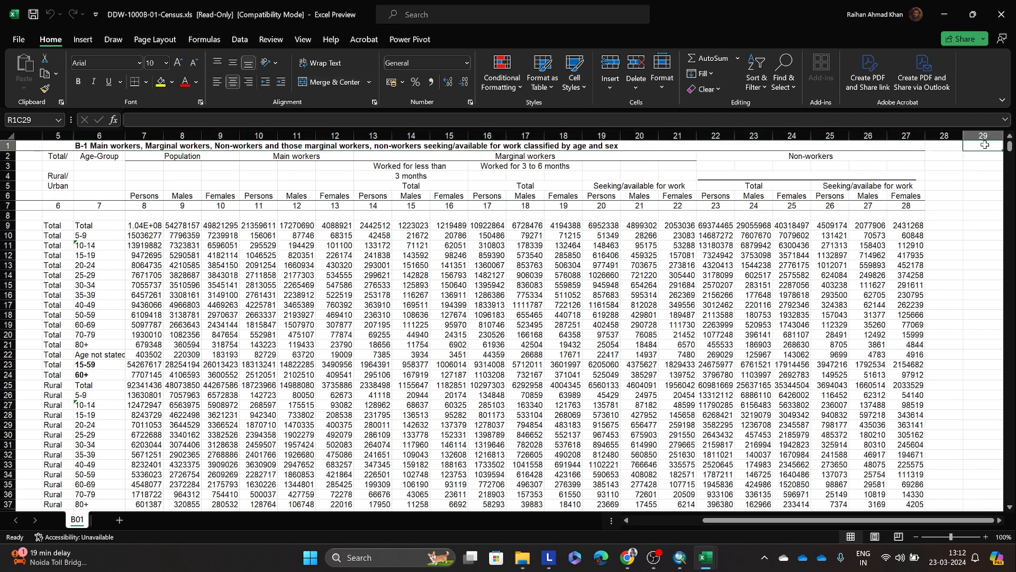
# Step: Inspect the cells of column 28 beside the Non-workers data in sheet B01
pyautogui.click(937, 143)
pyautogui.moveTo(938, 147); pyautogui.dragTo(931, 455)
pyautogui.click(983, 365)
pyautogui.click(951, 307)
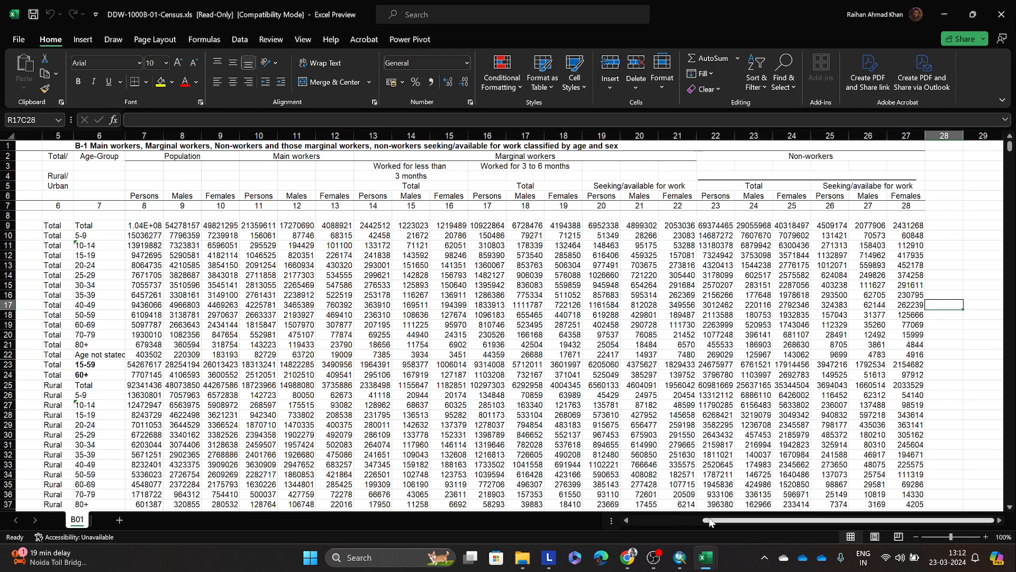
# Step: Check the Population heading with its Persons and Males subheadings, and widen column 7 to show the full Persons figures
pyautogui.moveTo(713, 523); pyautogui.dragTo(609, 523)
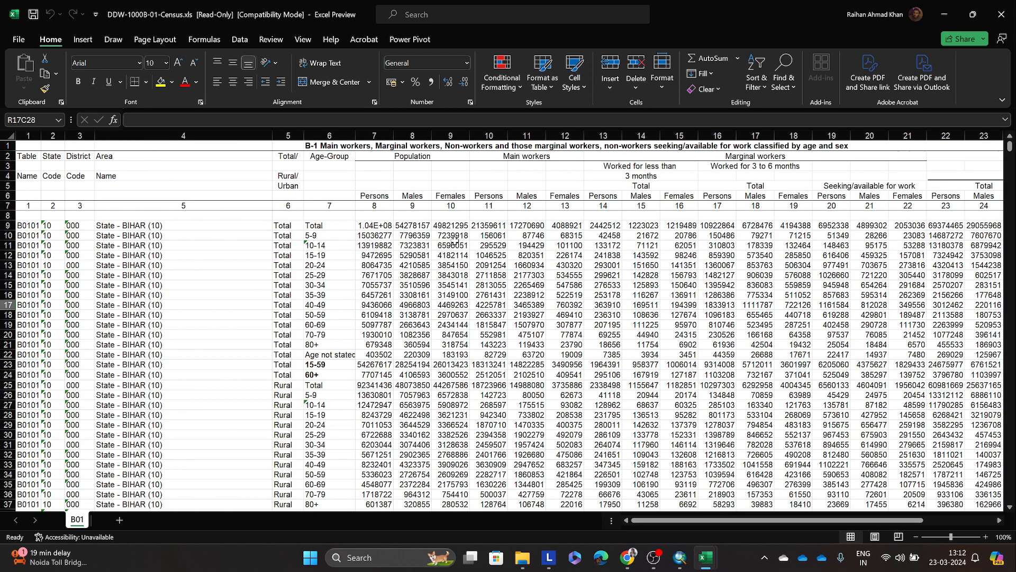
pyautogui.click(413, 235)
pyautogui.click(477, 182)
pyautogui.click(405, 157)
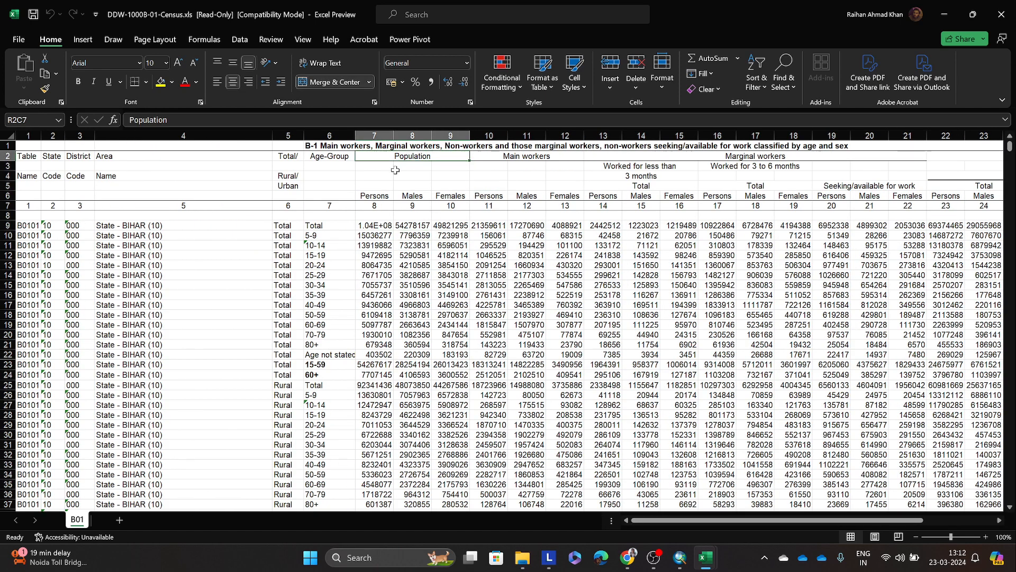
pyautogui.click(392, 196)
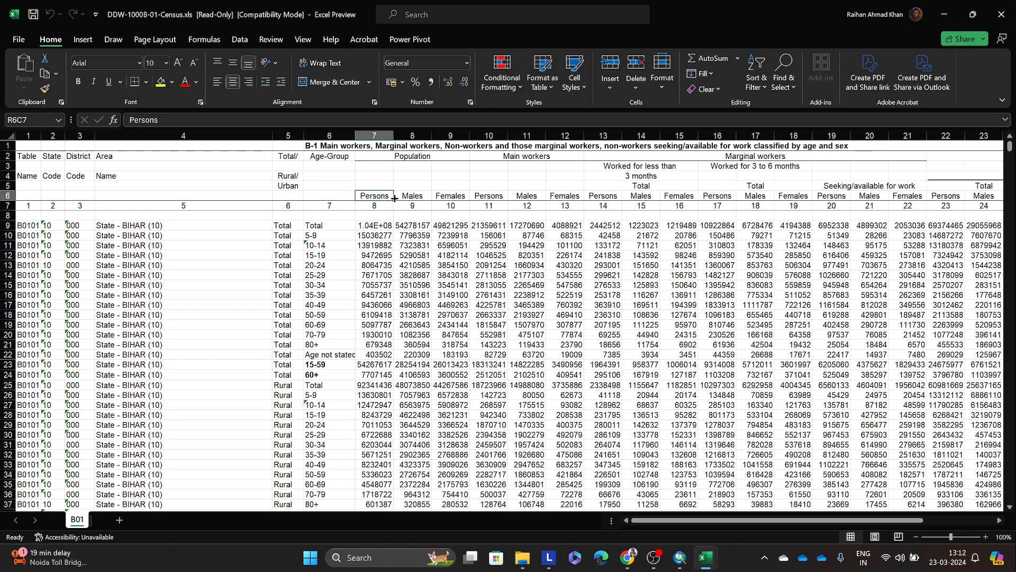
pyautogui.click(405, 196)
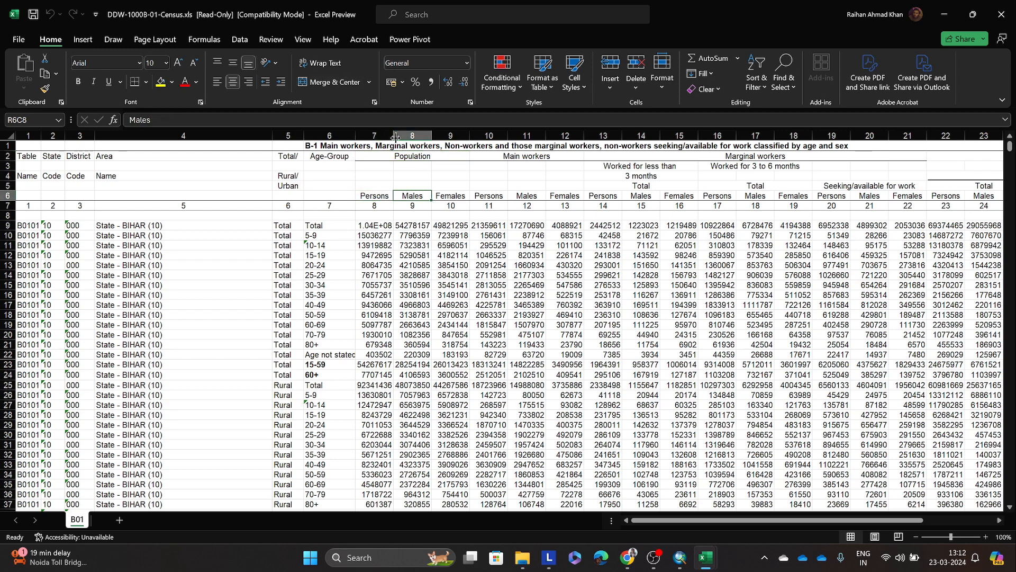
pyautogui.moveTo(393, 135); pyautogui.dragTo(436, 138)
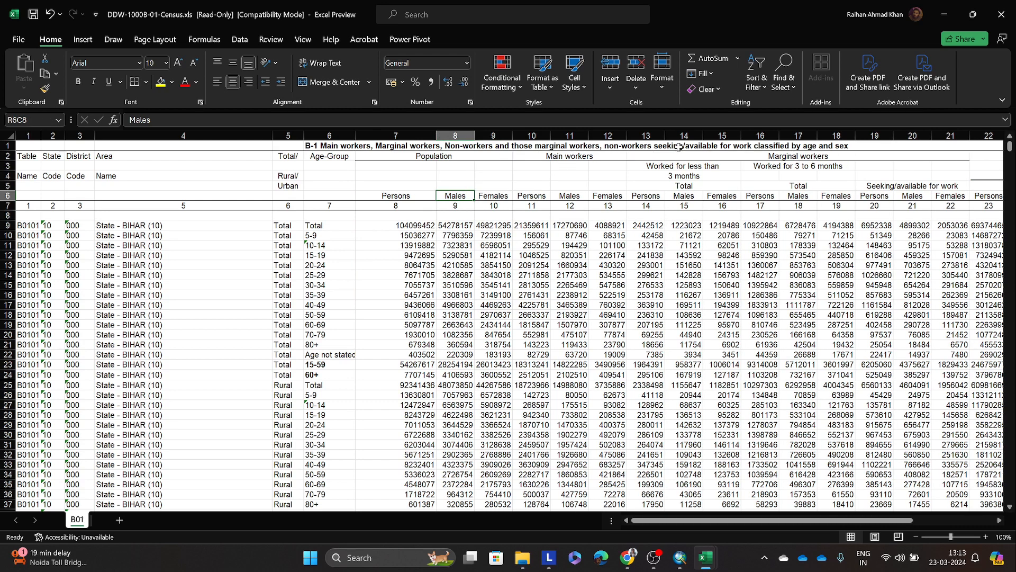
pyautogui.click(369, 148)
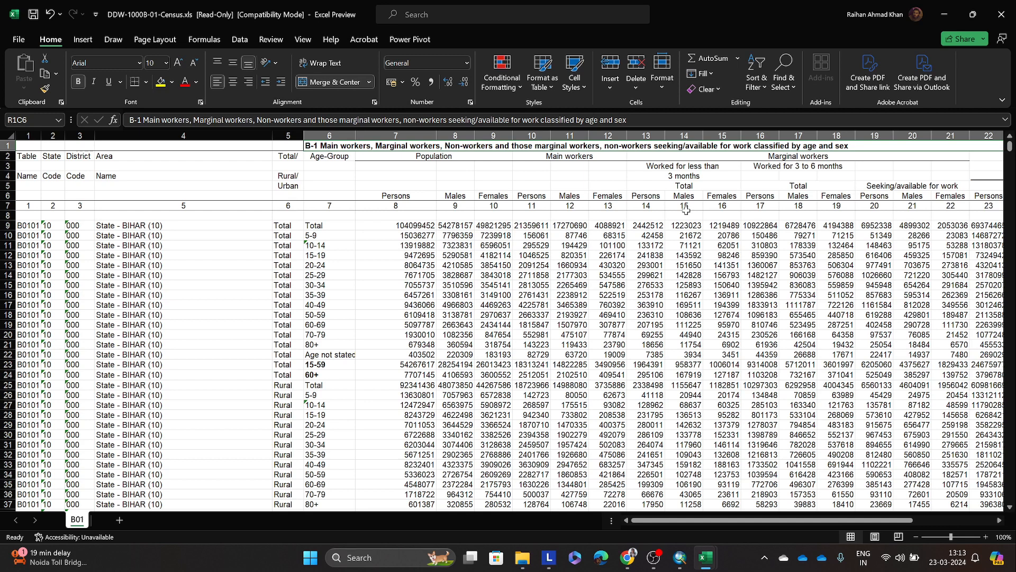
# Step: Check the column headings of DDW-B04-1000.xls and the joined fields in the Bihar_dist attribute table in ArcMap, and close the table
pyautogui.click(941, 8)
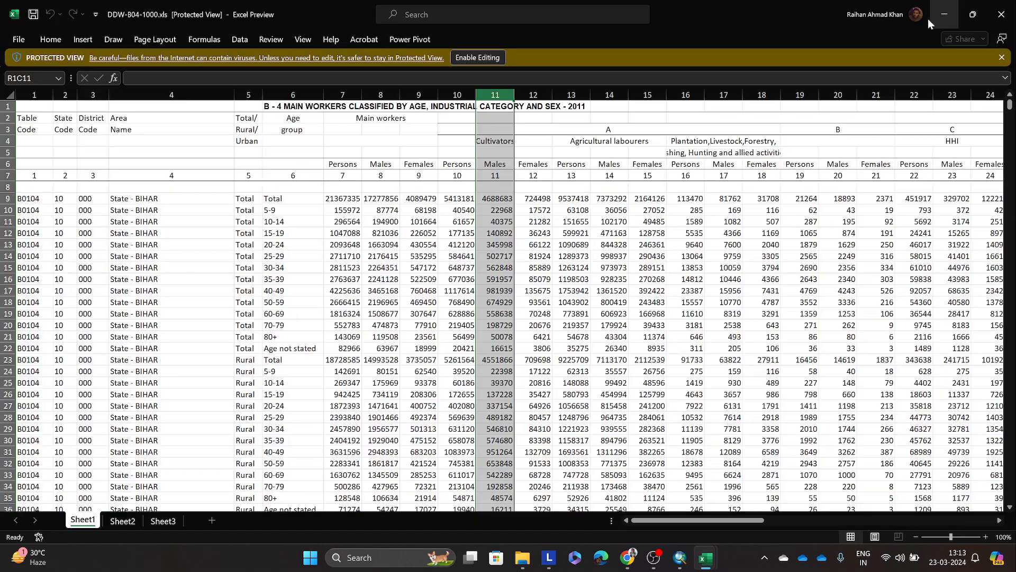
pyautogui.click(744, 120)
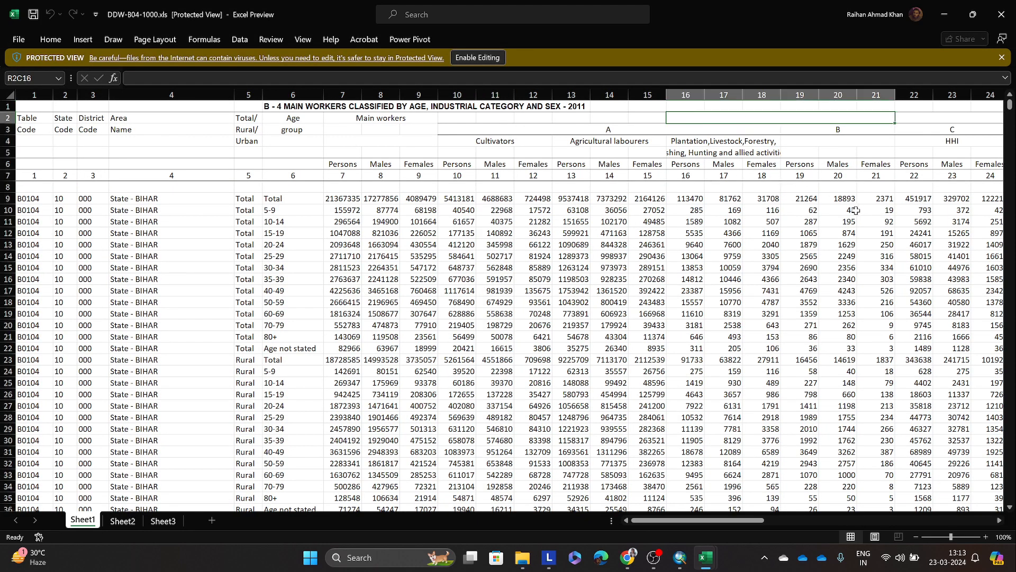
pyautogui.click(944, 14)
pyautogui.moveTo(801, 162); pyautogui.dragTo(806, 130)
pyautogui.moveTo(671, 421); pyautogui.dragTo(377, 418)
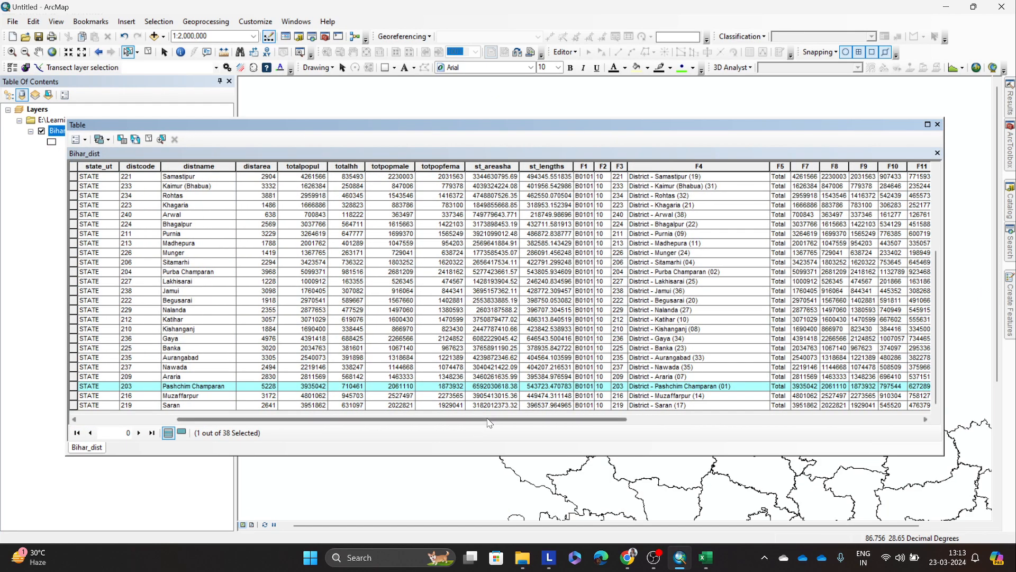
pyautogui.moveTo(486, 420); pyautogui.dragTo(506, 419)
pyautogui.moveTo(706, 565)
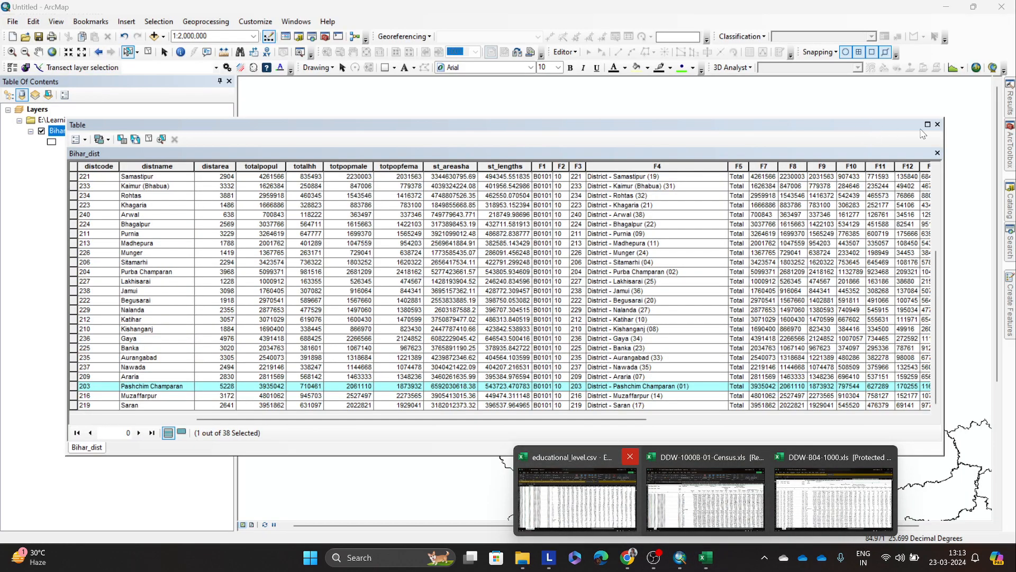
pyautogui.click(938, 125)
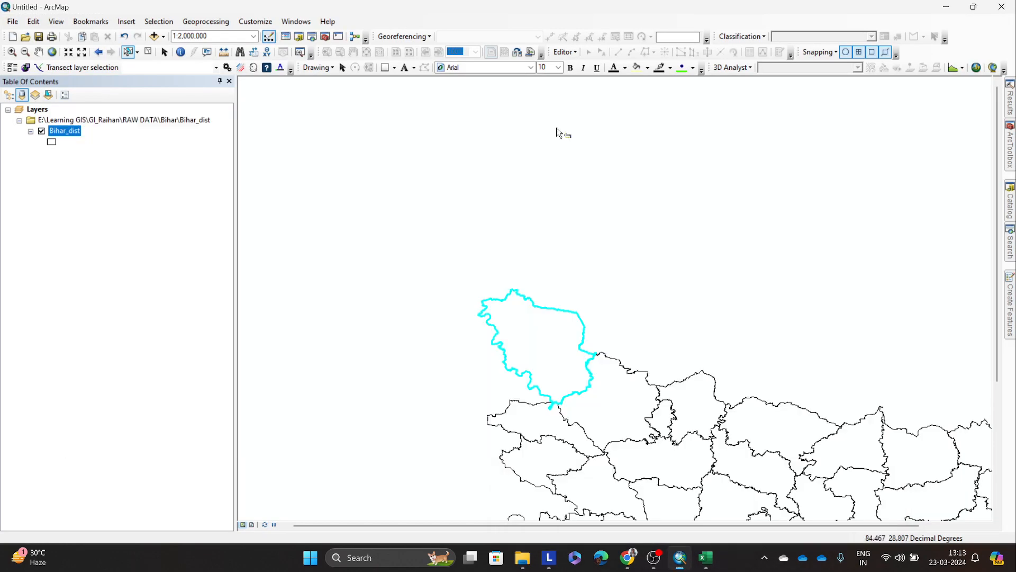
# Step: Remove the existing table join from the Bihar_dist layer
pyautogui.rightClick(62, 130)
pyautogui.moveTo(132, 178)
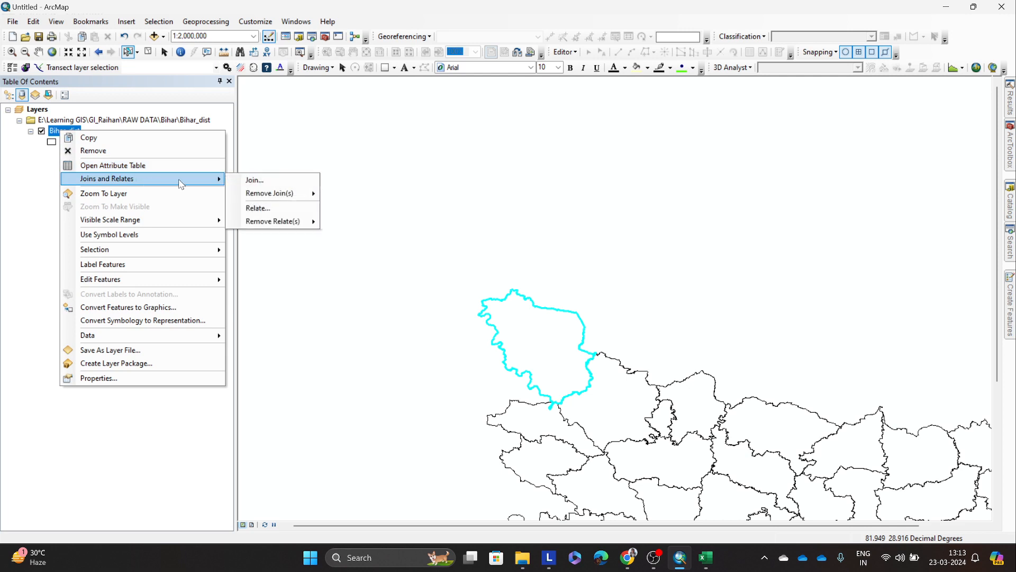
pyautogui.moveTo(286, 194)
pyautogui.click(74, 136)
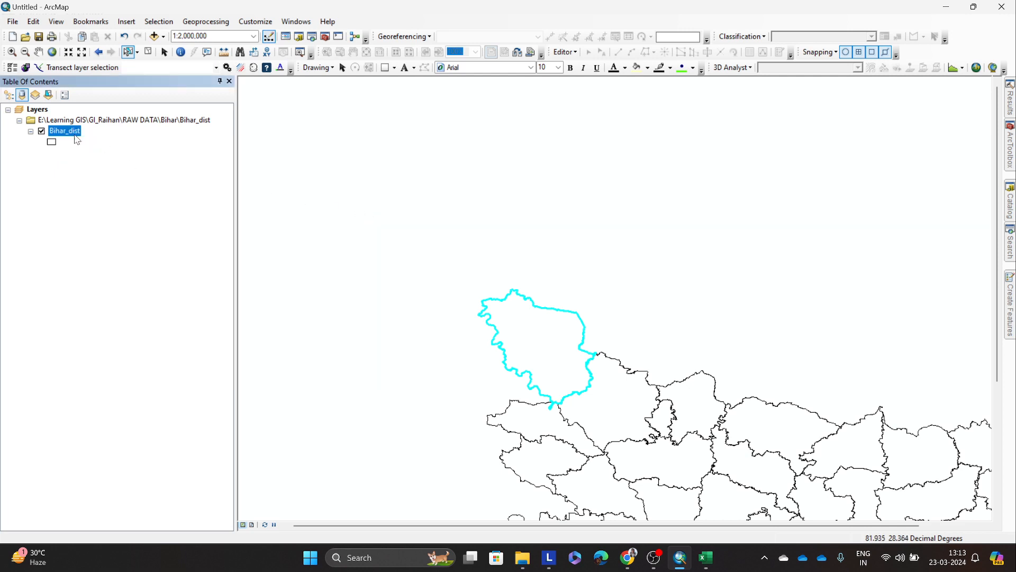
# Step: Start a new attribute join on Bihar_dist and load the B01$ sheet of DDW-1000B-01-Census.xls from the Census folder as the join table
pyautogui.rightClick(72, 133)
pyautogui.moveTo(159, 181)
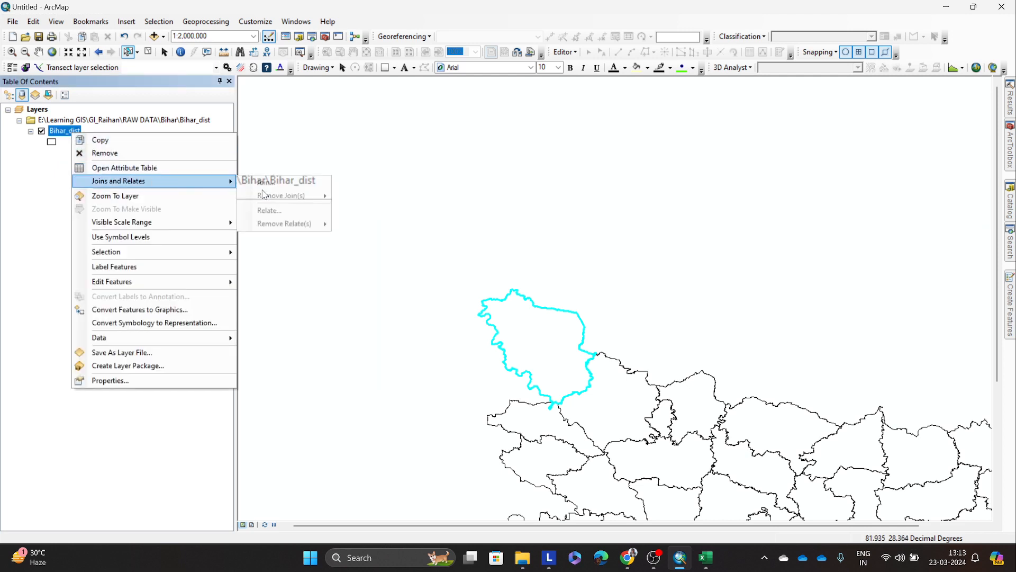
pyautogui.click(264, 182)
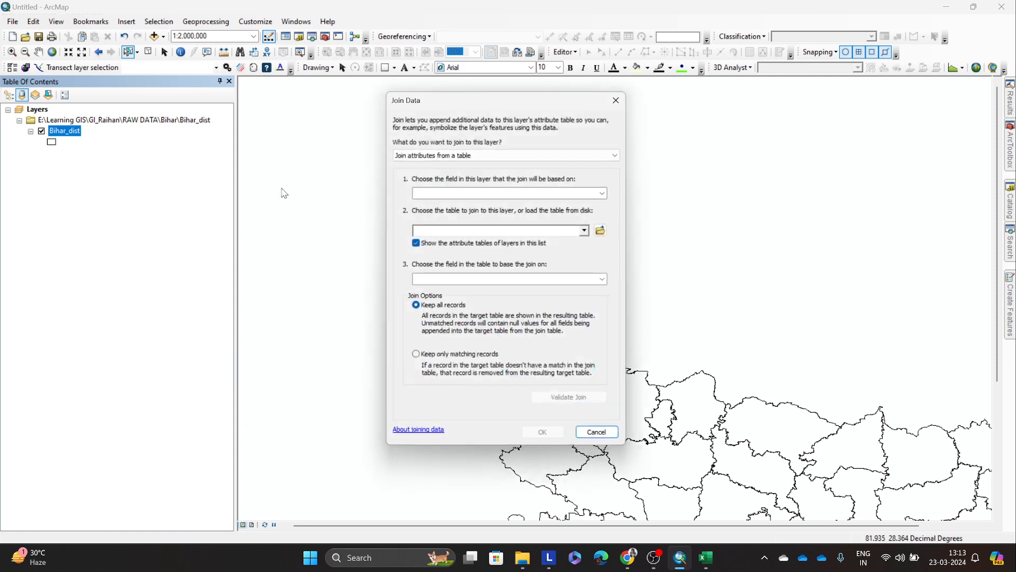
pyautogui.click(604, 230)
pyautogui.click(525, 200)
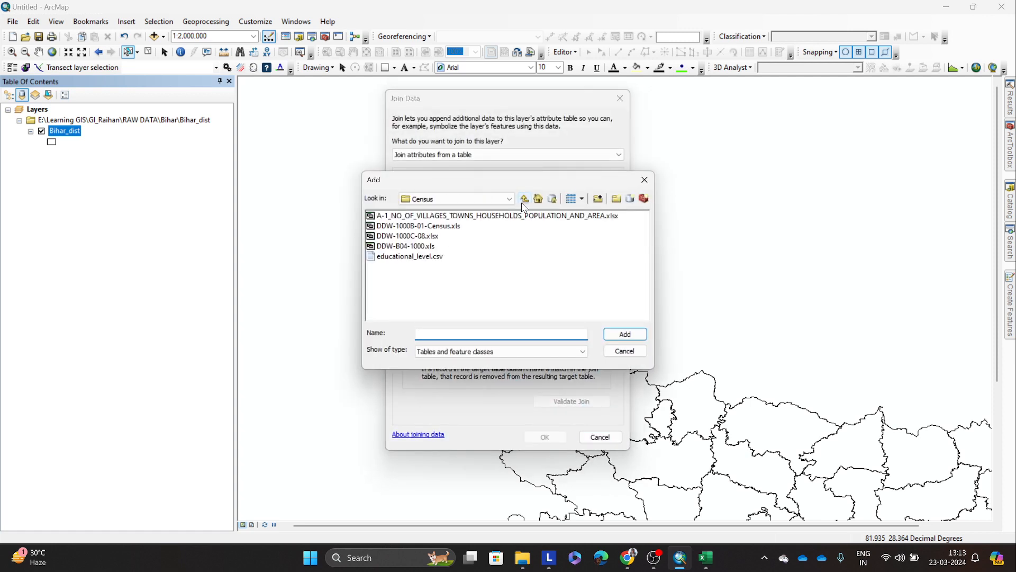
pyautogui.click(433, 226)
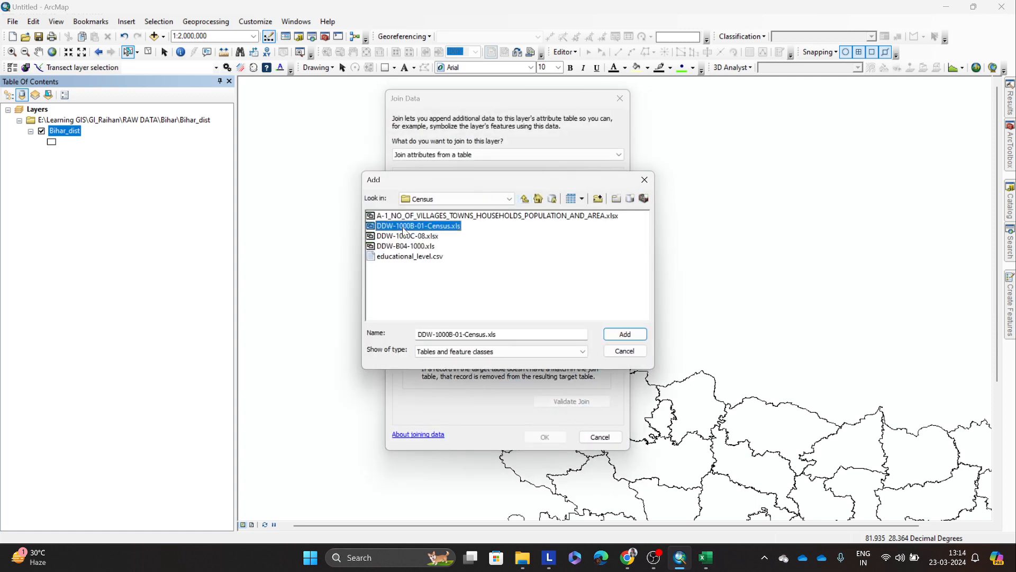
pyautogui.moveTo(706, 557)
pyautogui.click(706, 498)
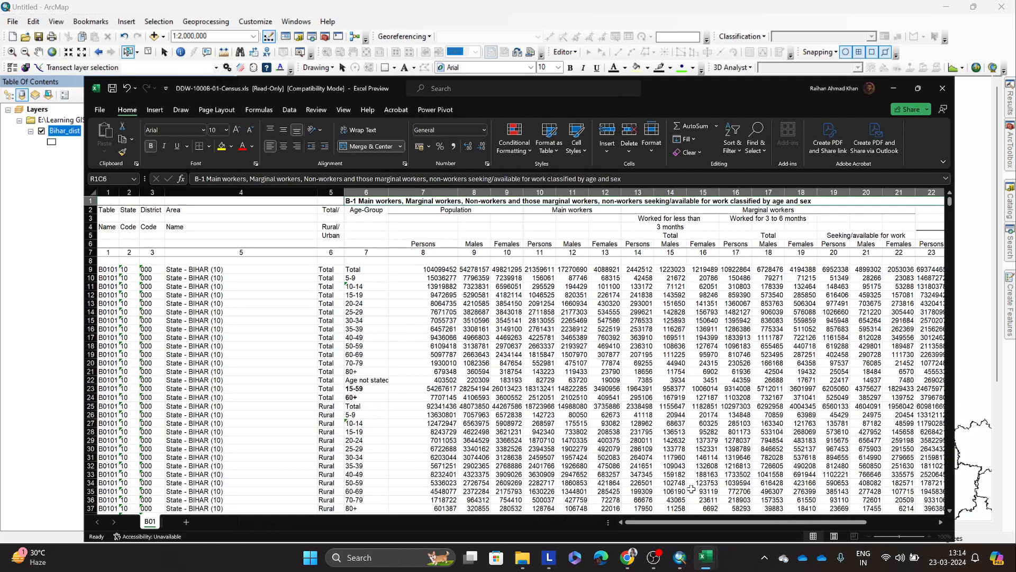
pyautogui.click(945, 15)
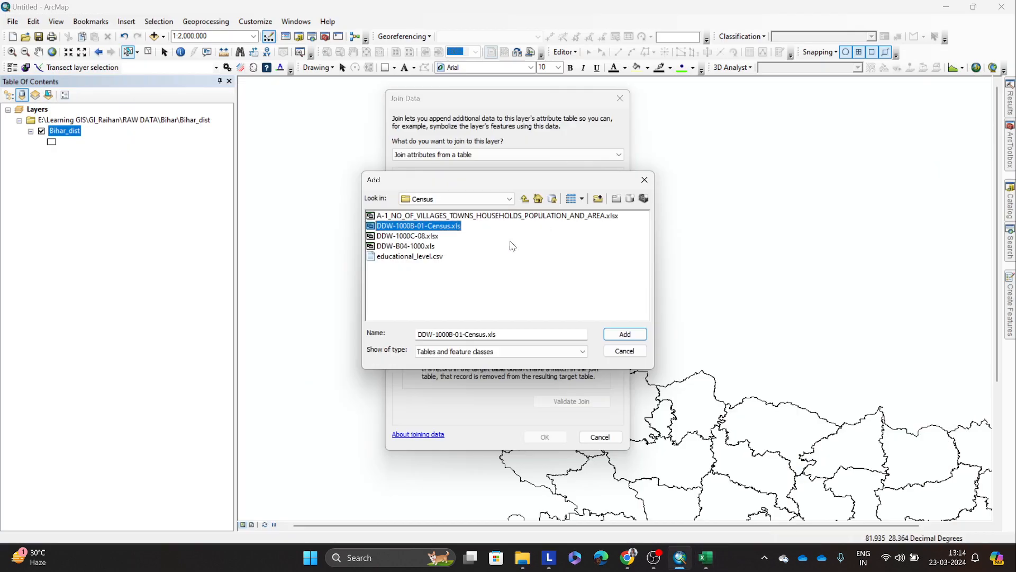
pyautogui.click(625, 334)
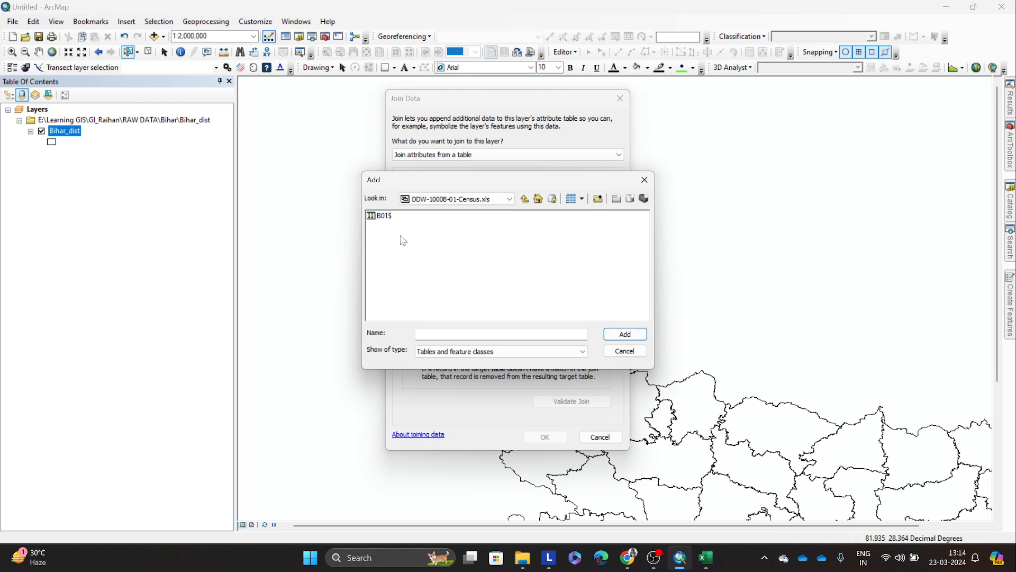
pyautogui.click(382, 216)
pyautogui.click(625, 334)
pyautogui.click(588, 231)
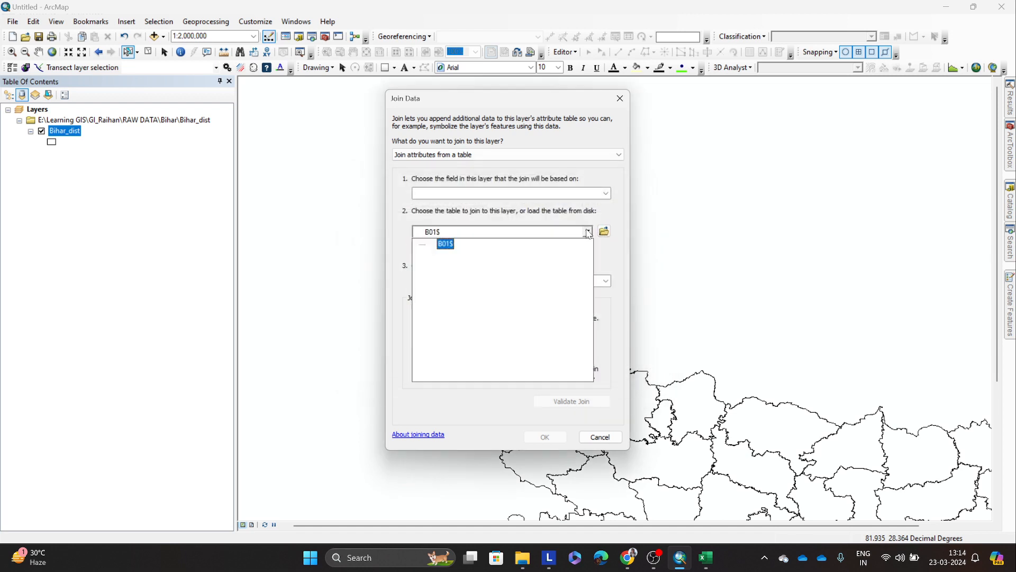
pyautogui.click(534, 223)
# Step: Join the B01$ table to Bihar_dist by matching the layer's distcode field with the table's F3 field, keeping all records
pyautogui.click(604, 194)
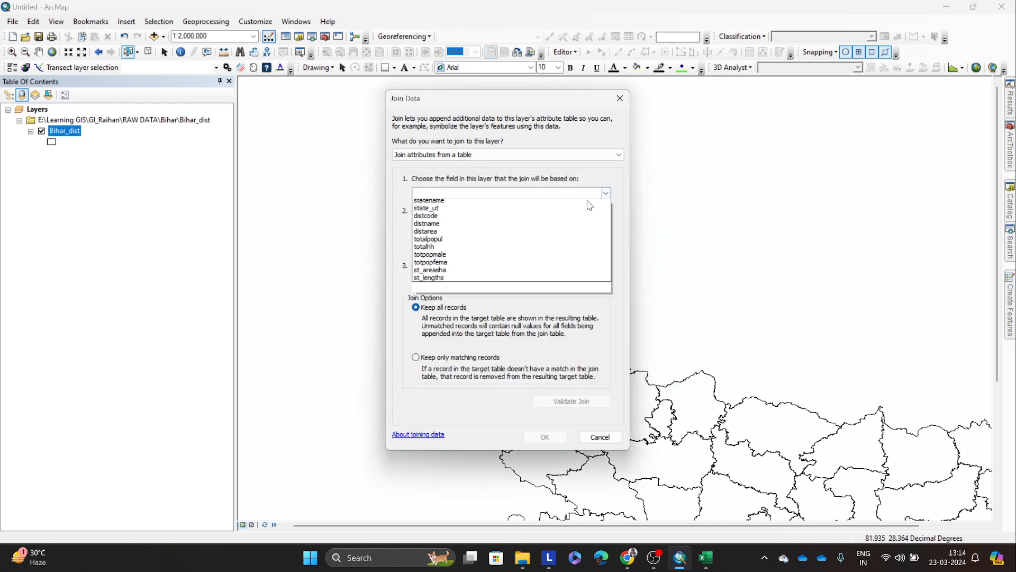
pyautogui.click(426, 243)
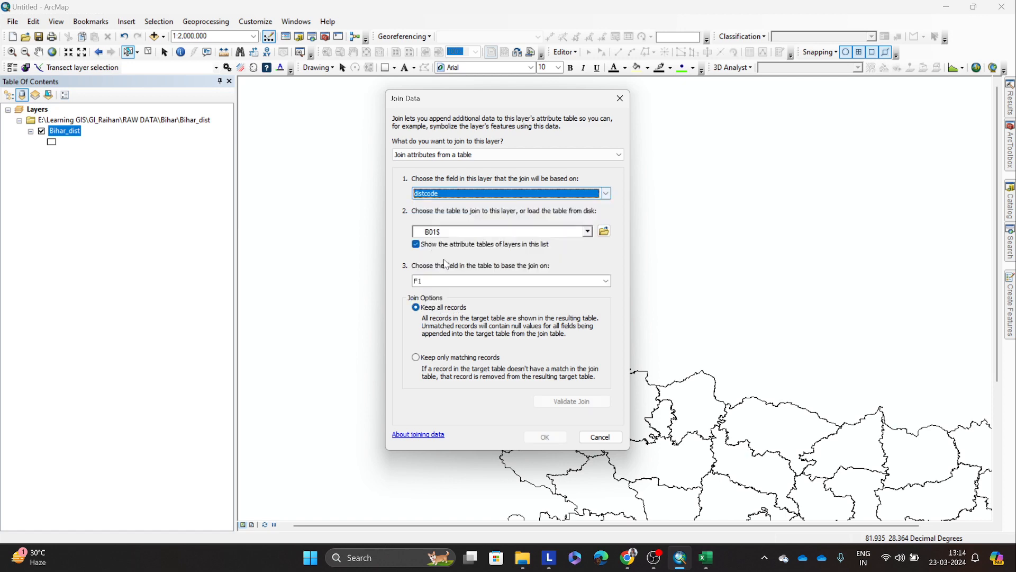
pyautogui.click(606, 282)
pyautogui.click(437, 311)
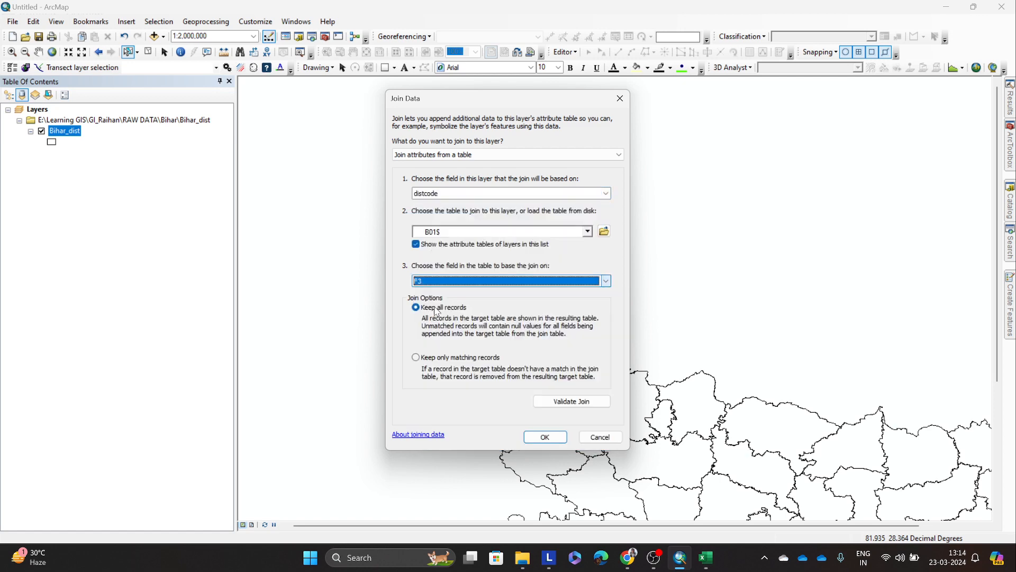
pyautogui.click(554, 439)
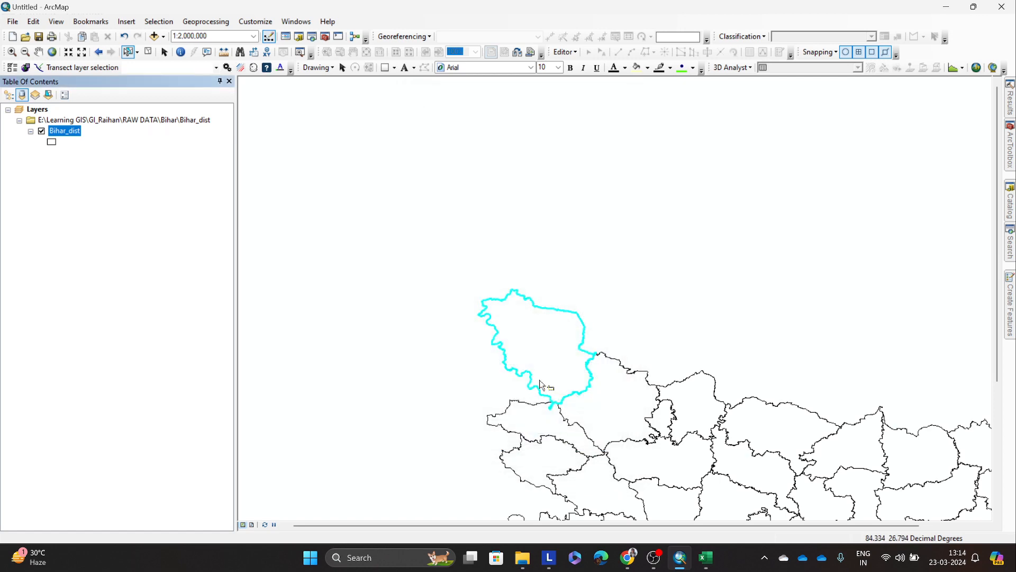
# Step: Bring the Bihar districts into view, and open the Bihar_dist attribute table to examine the joined fields up to F28
pyautogui.click(38, 51)
pyautogui.moveTo(663, 310); pyautogui.dragTo(470, 158)
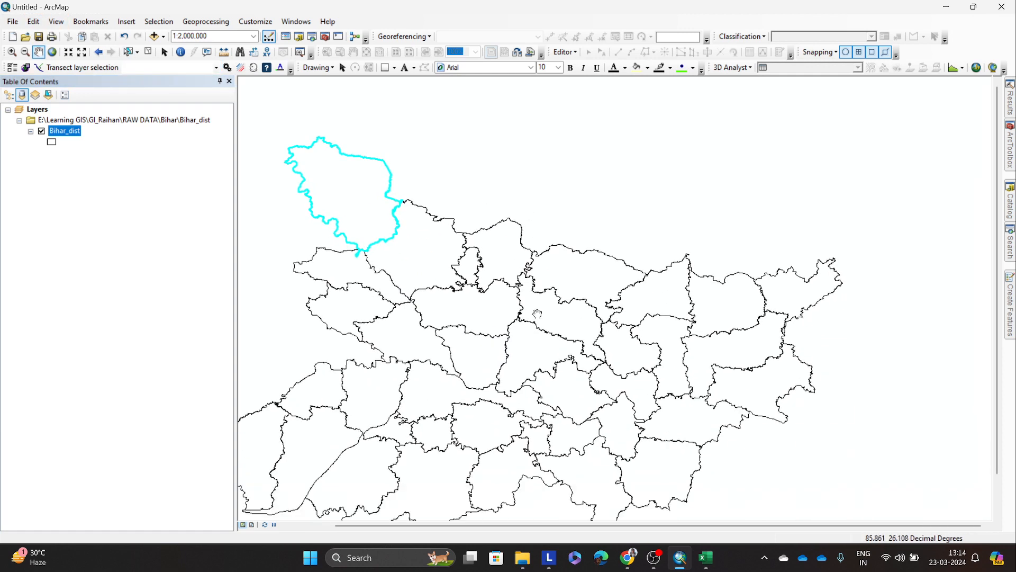
pyautogui.rightClick(59, 135)
pyautogui.click(112, 168)
pyautogui.moveTo(506, 419); pyautogui.dragTo(810, 437)
pyautogui.scroll(-1, 635, 259)
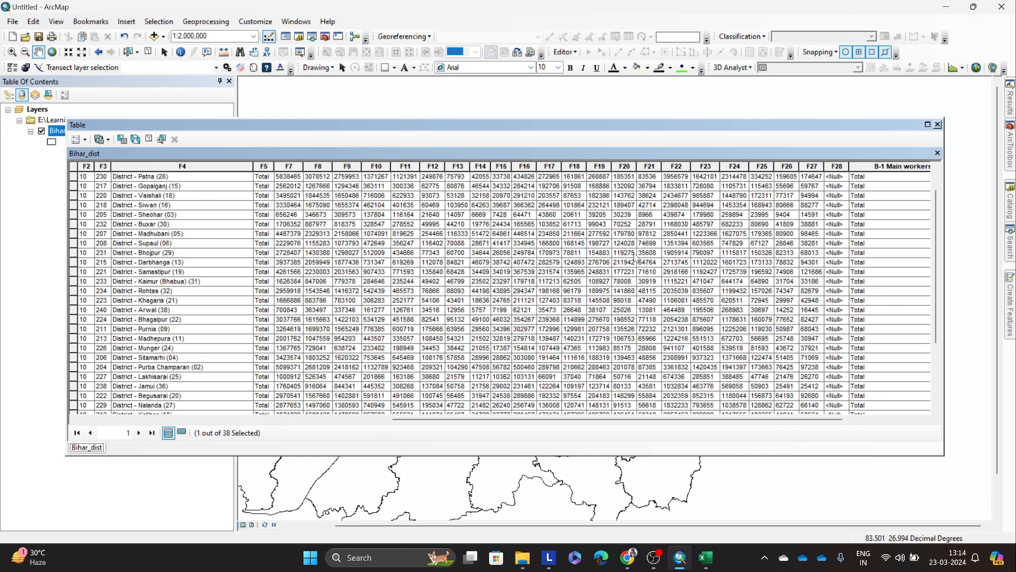
pyautogui.scroll(1, 635, 258)
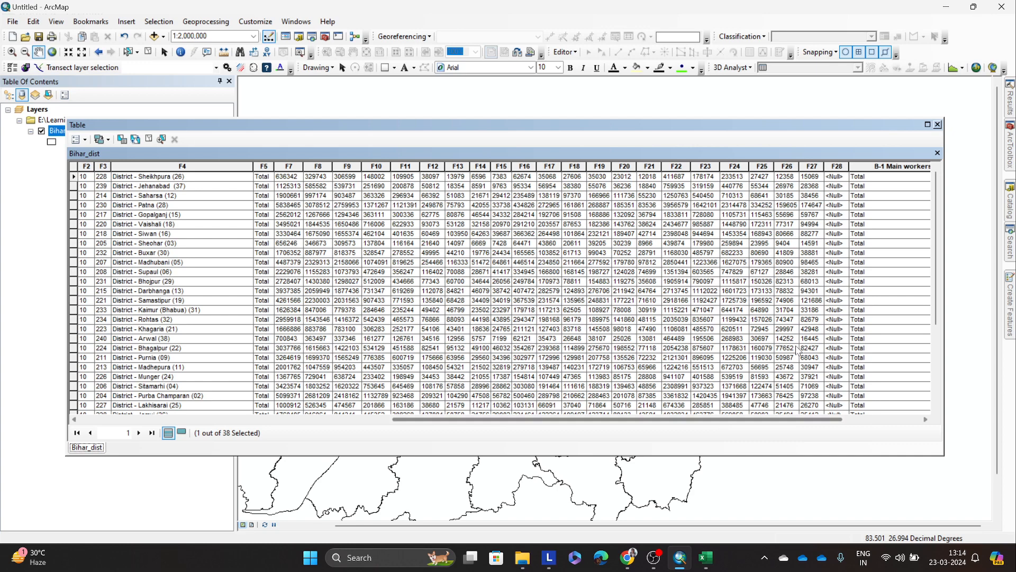
pyautogui.moveTo(812, 419); pyautogui.dragTo(848, 421)
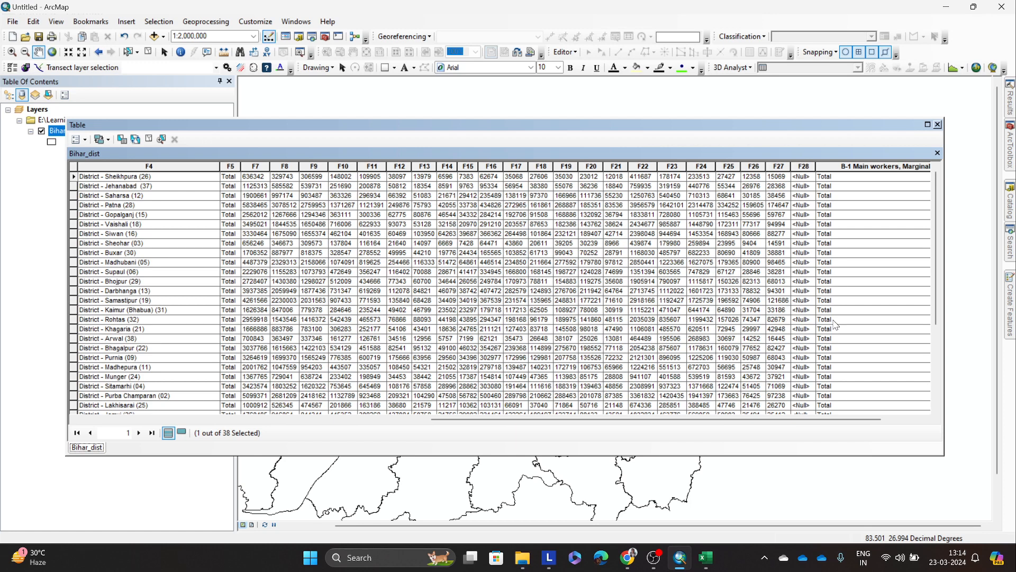
# Step: Highlight the F28 field in the Bihar_dist table and look through the later columns of DDW-B04-1000.xls for comparison
pyautogui.click(804, 167)
pyautogui.click(706, 558)
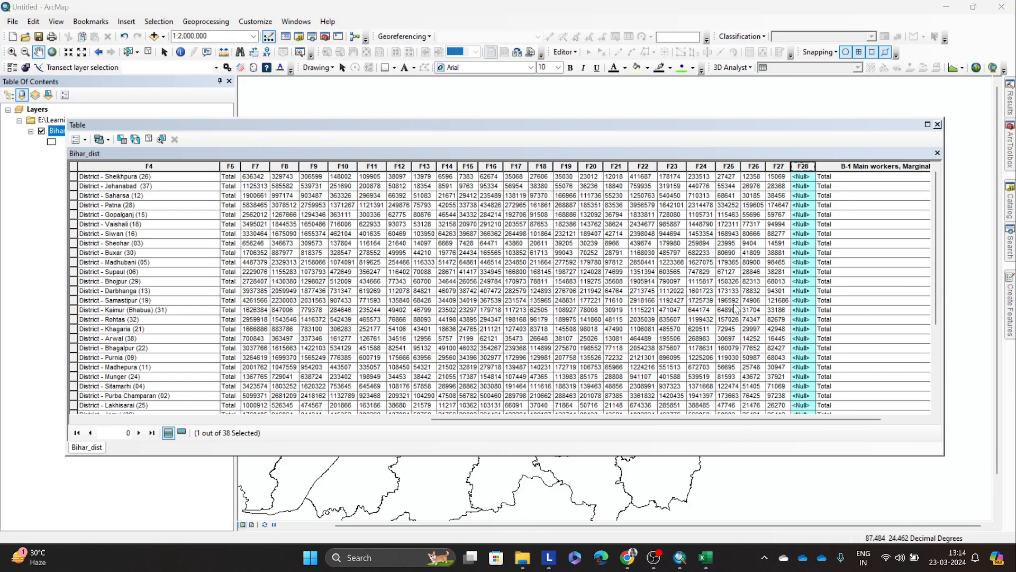
pyautogui.click(781, 227)
pyautogui.click(802, 165)
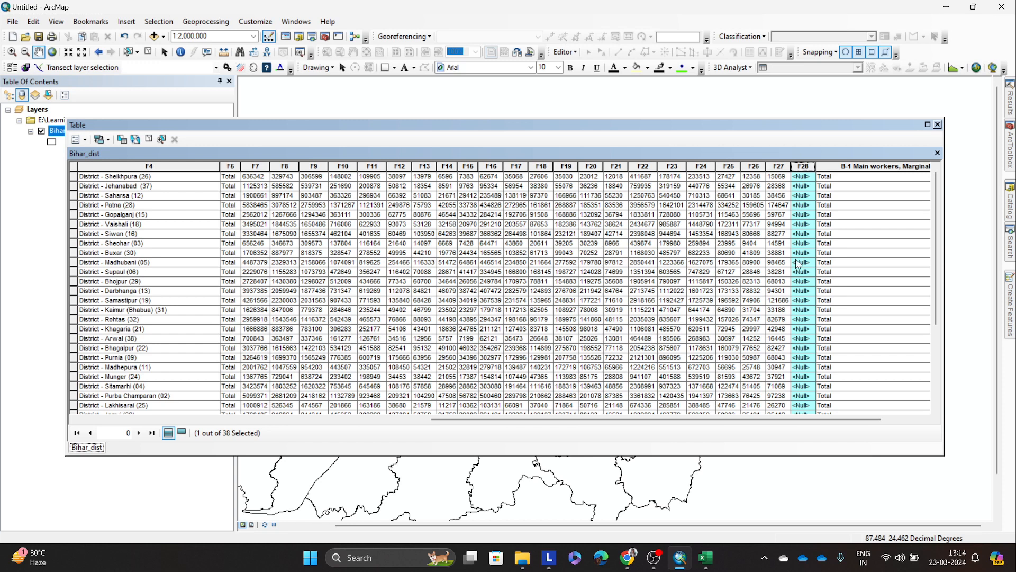
pyautogui.moveTo(706, 557)
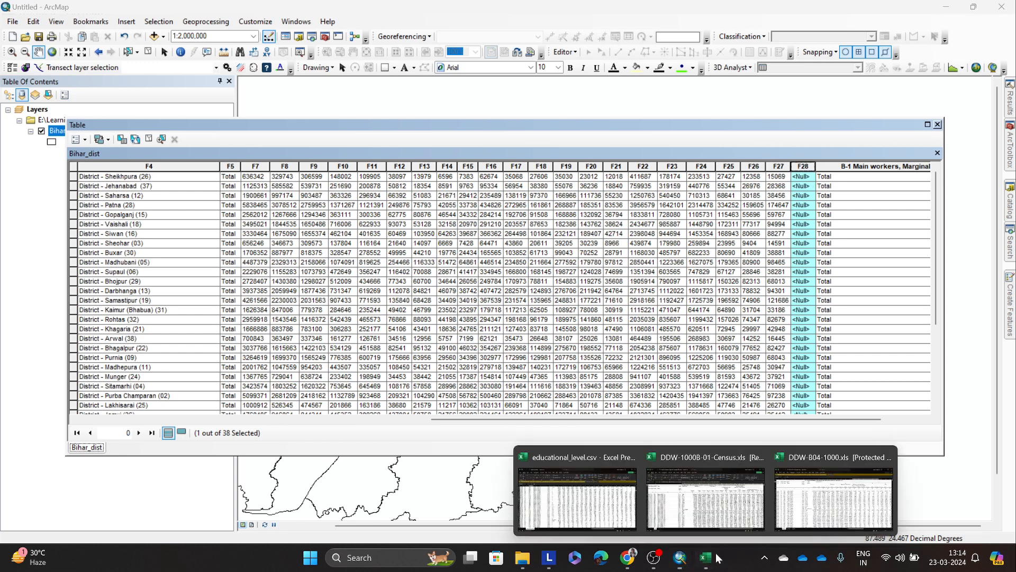
pyautogui.click(816, 500)
pyautogui.moveTo(752, 519); pyautogui.dragTo(976, 520)
# Step: Check the cells of column 28 in sheet B01 of DDW-1000B-01-Census.xls, and return to the Bihar_dist table in ArcMap
pyautogui.moveTo(707, 558)
pyautogui.click(747, 517)
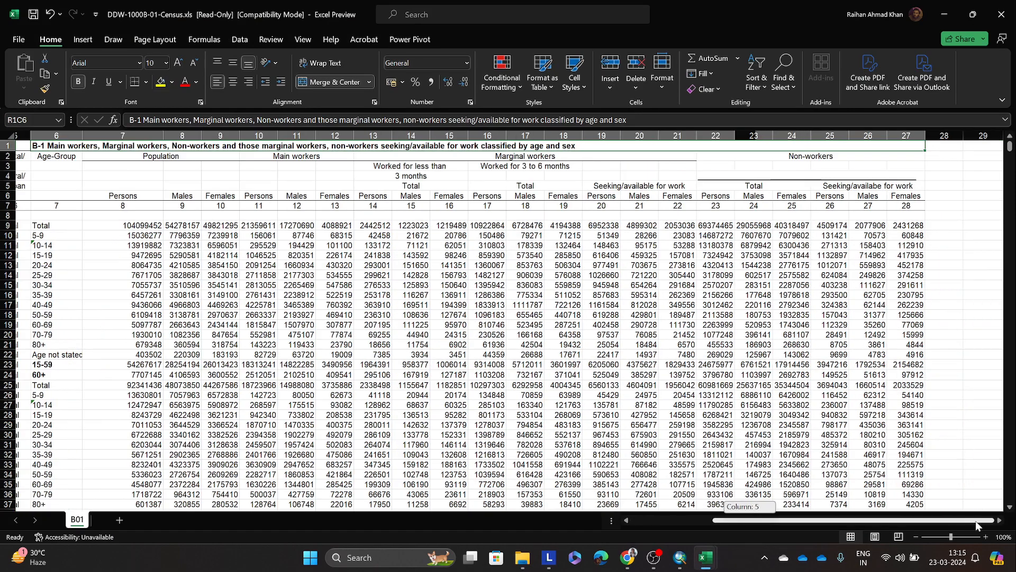
pyautogui.click(941, 194)
pyautogui.moveTo(941, 210); pyautogui.dragTo(952, 346)
pyautogui.click(948, 388)
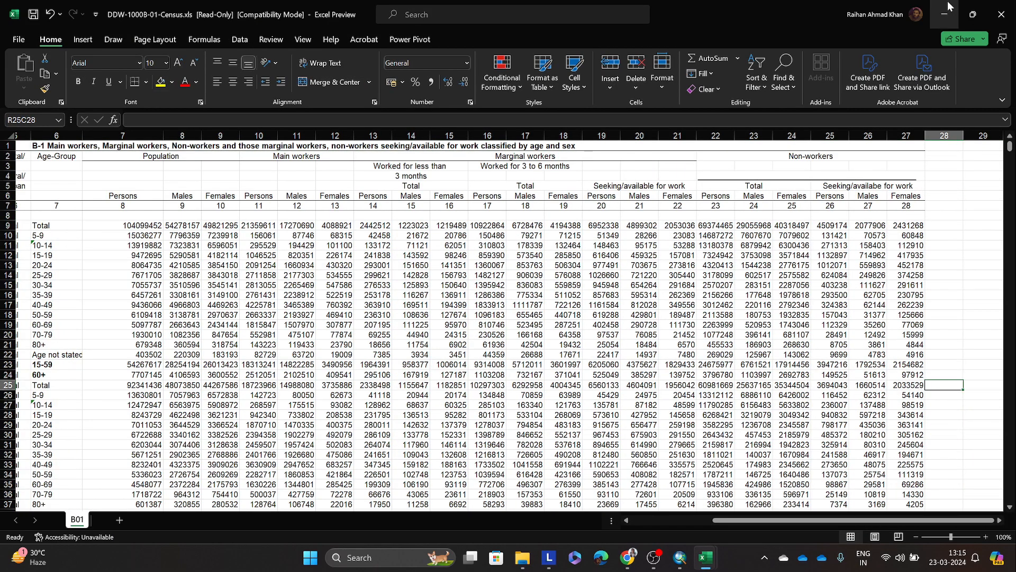
pyautogui.click(945, 10)
pyautogui.click(944, 15)
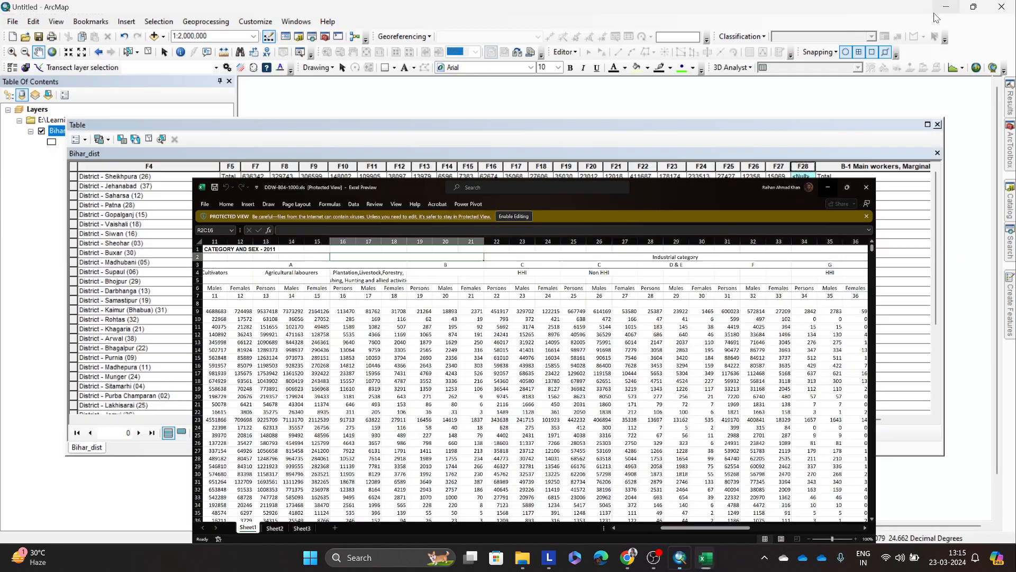
# Step: Show the Turn Field Off option for field F28, and recheck the last columns of sheet B01 in Excel before returning to ArcMap
pyautogui.rightClick(800, 165)
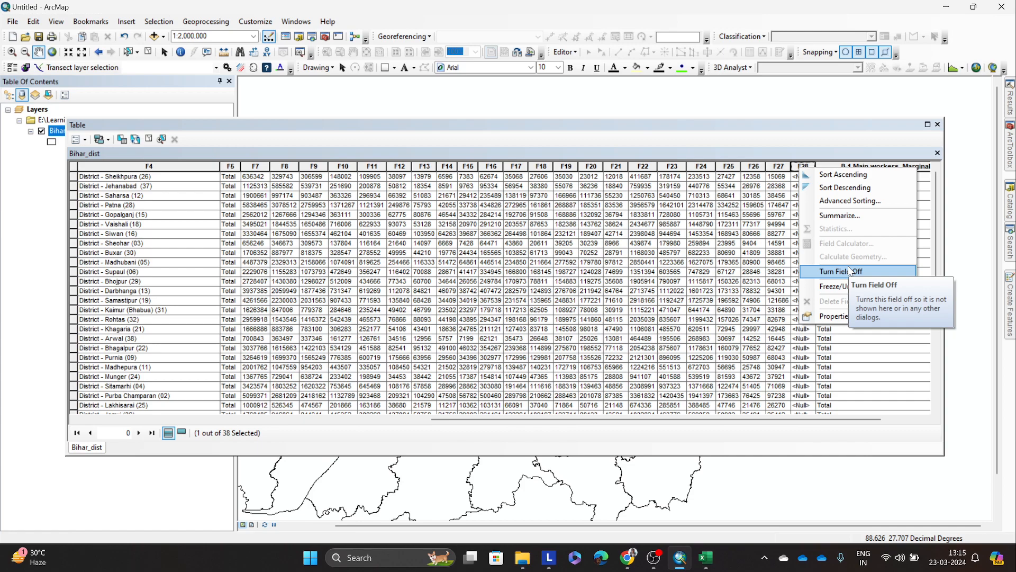
pyautogui.click(705, 557)
pyautogui.click(712, 508)
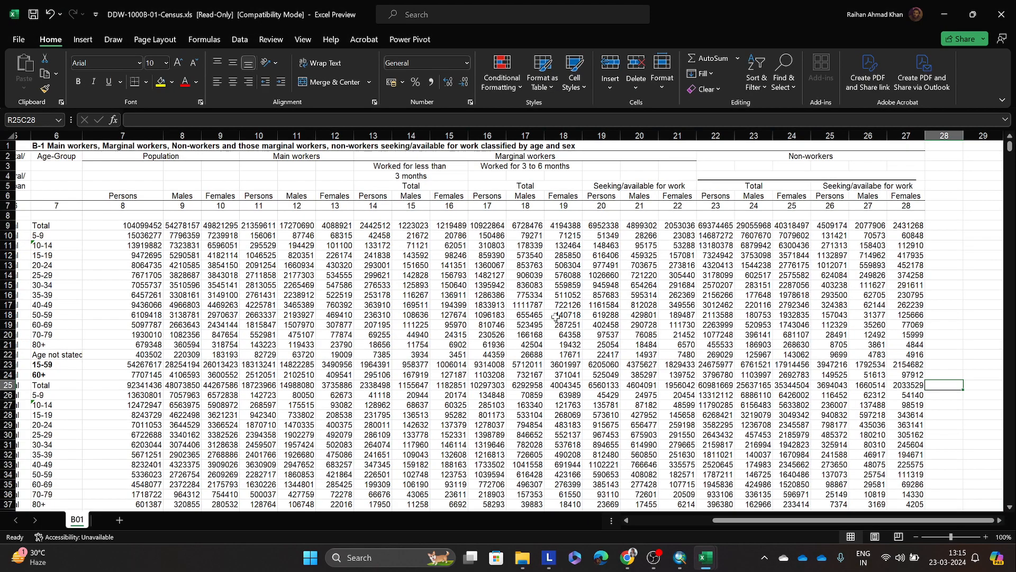
pyautogui.click(680, 558)
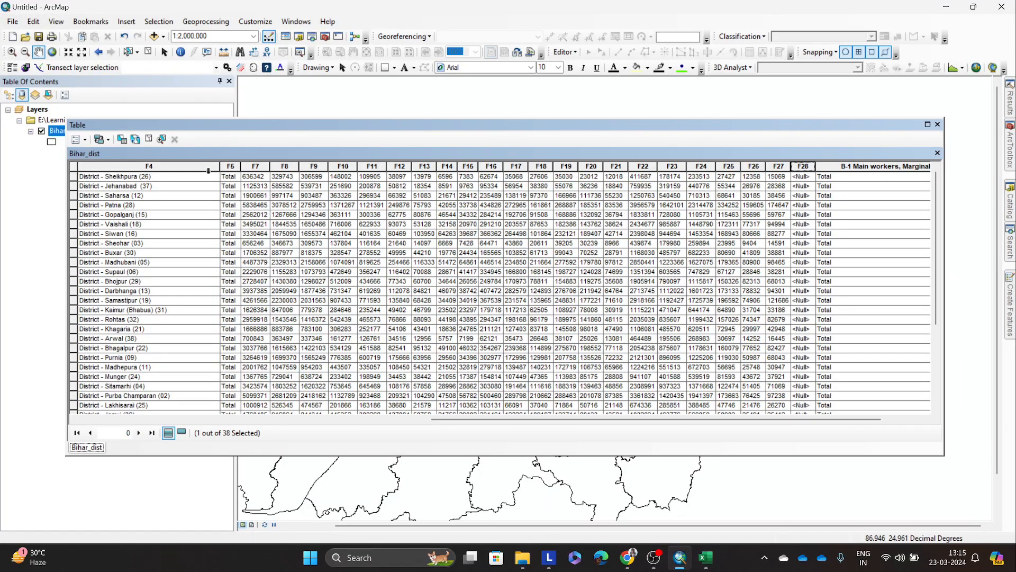
# Step: Review the joined fields from F7 to F28 in the Bihar_dist table and close the table
pyautogui.moveTo(255, 166); pyautogui.dragTo(702, 169)
pyautogui.click(708, 196)
pyautogui.moveTo(728, 419); pyautogui.dragTo(656, 423)
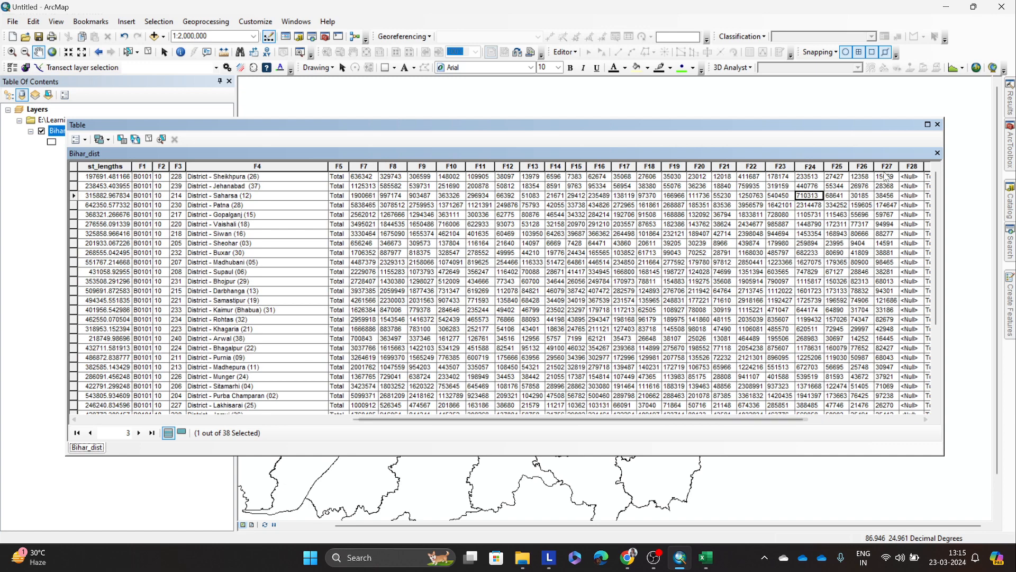
pyautogui.click(938, 124)
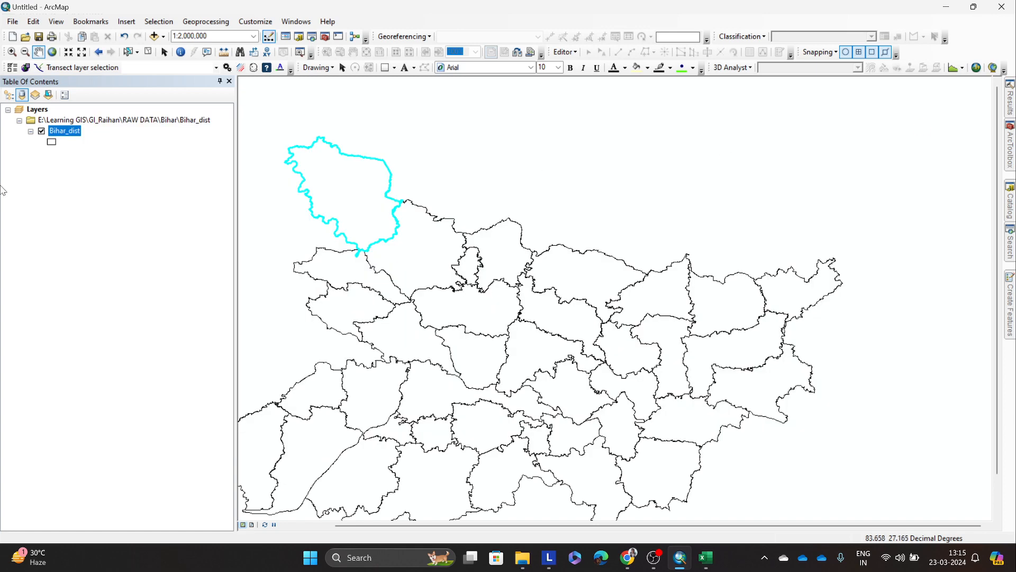
# Step: Clear the selected north-western district by selecting an empty area of the map
pyautogui.rightClick(63, 132)
pyautogui.click(52, 157)
pyautogui.rightClick(62, 133)
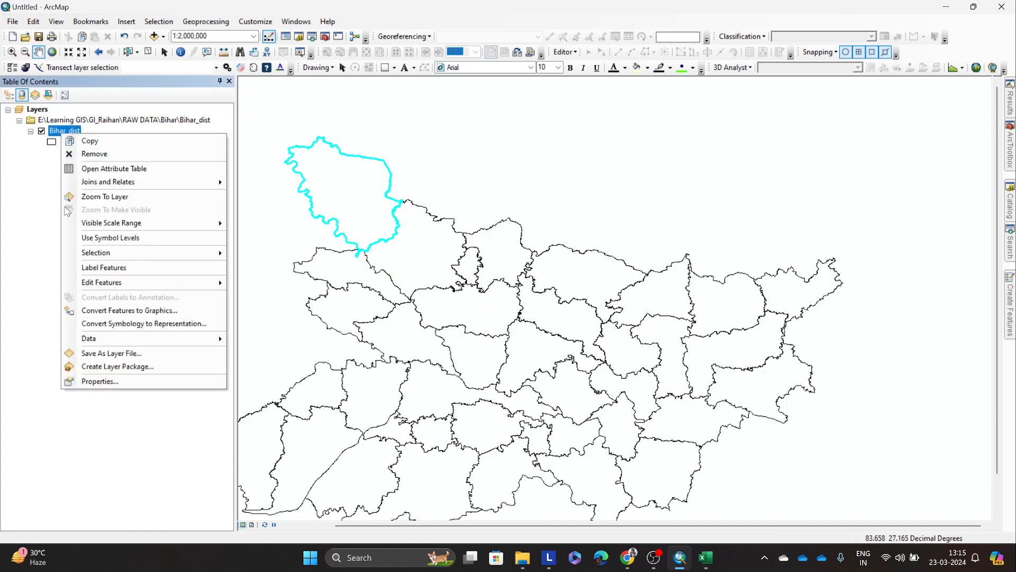
pyautogui.click(128, 52)
pyautogui.click(460, 111)
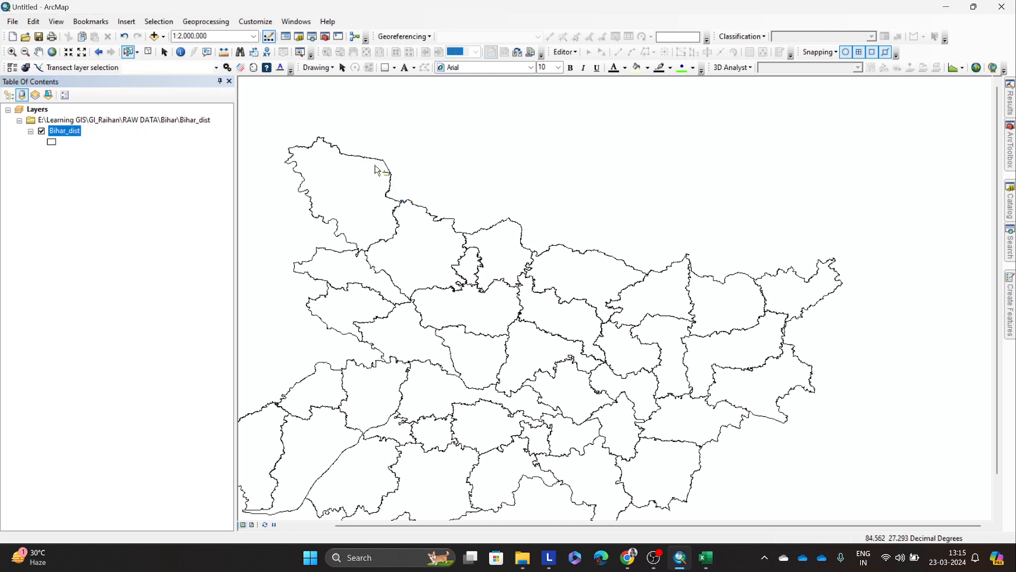
# Step: Show the Data options of the Bihar_dist layer, including Export Data, without exporting, and deselect the layer
pyautogui.rightClick(66, 133)
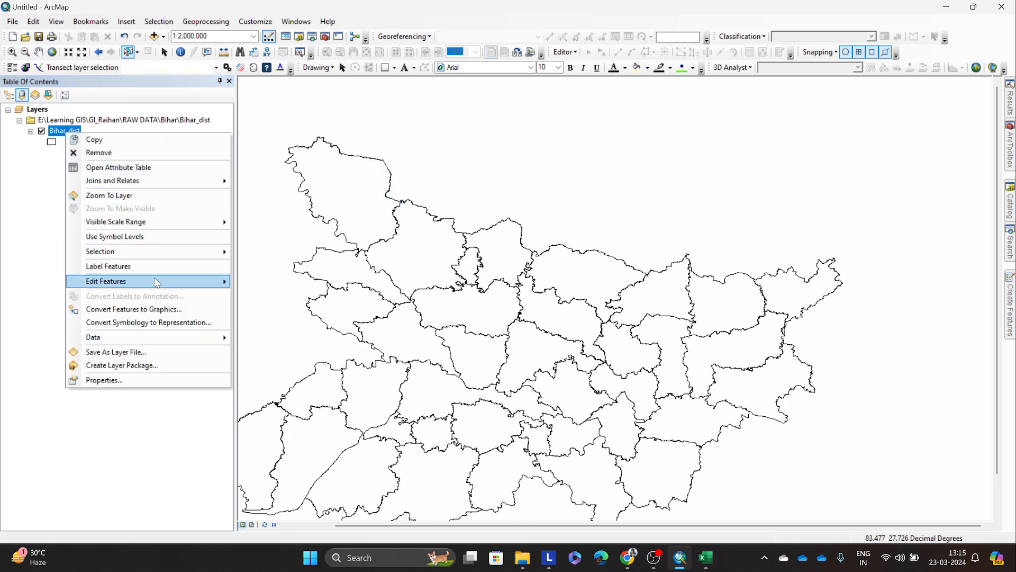
pyautogui.moveTo(170, 338)
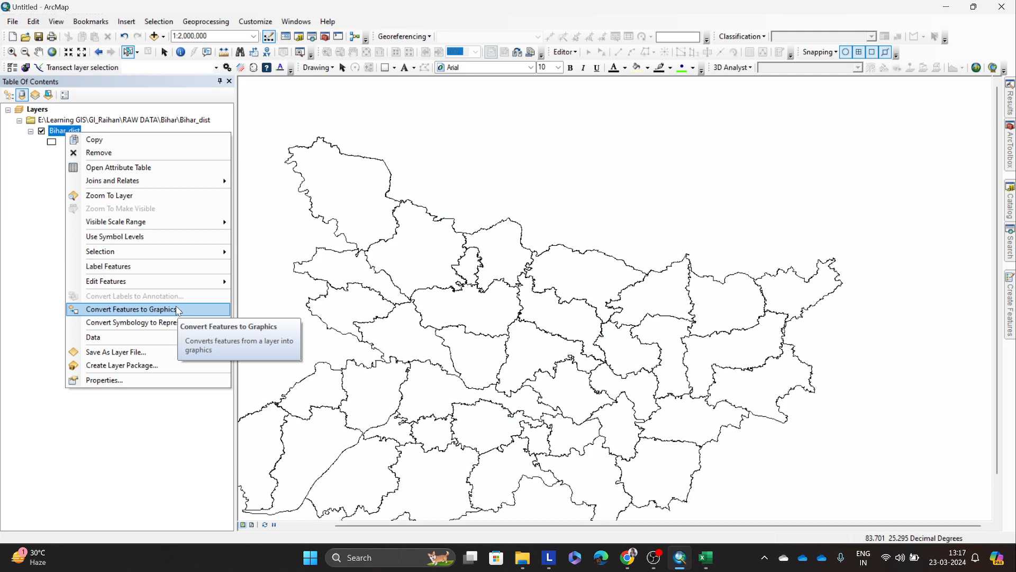
pyautogui.moveTo(177, 341)
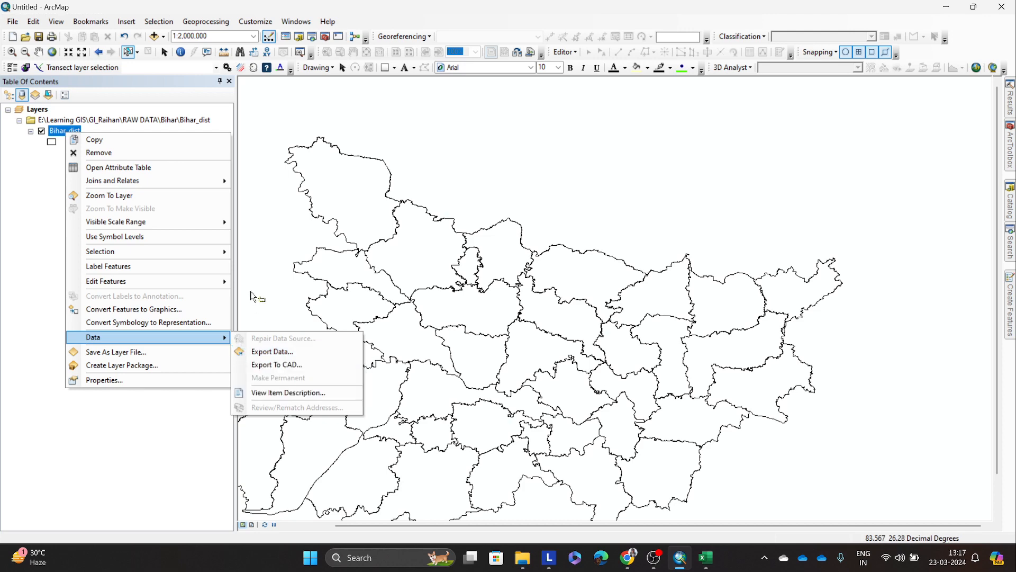
pyautogui.click(242, 214)
pyautogui.click(38, 52)
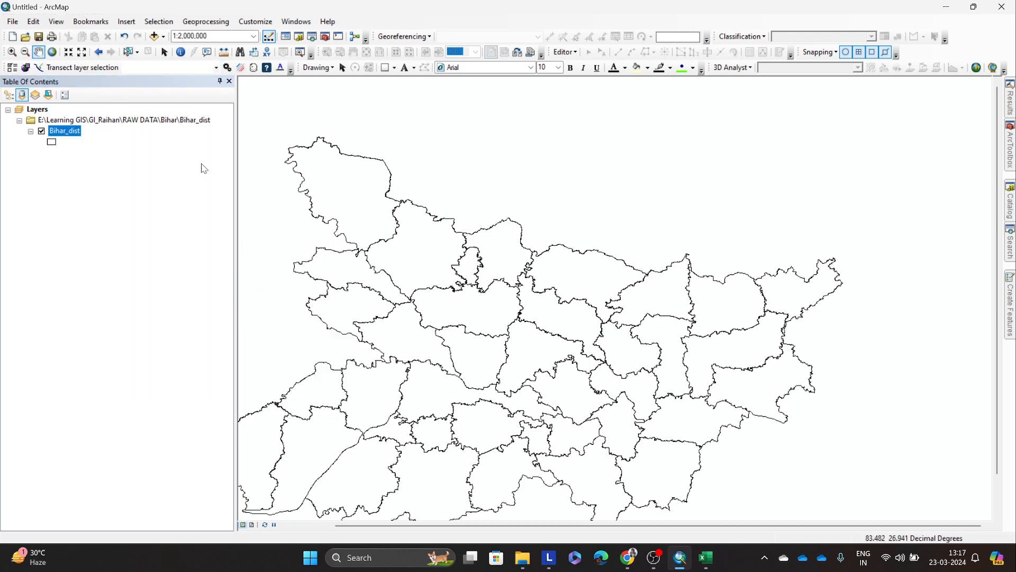
pyautogui.moveTo(395, 258); pyautogui.dragTo(483, 214)
pyautogui.rightClick(68, 132)
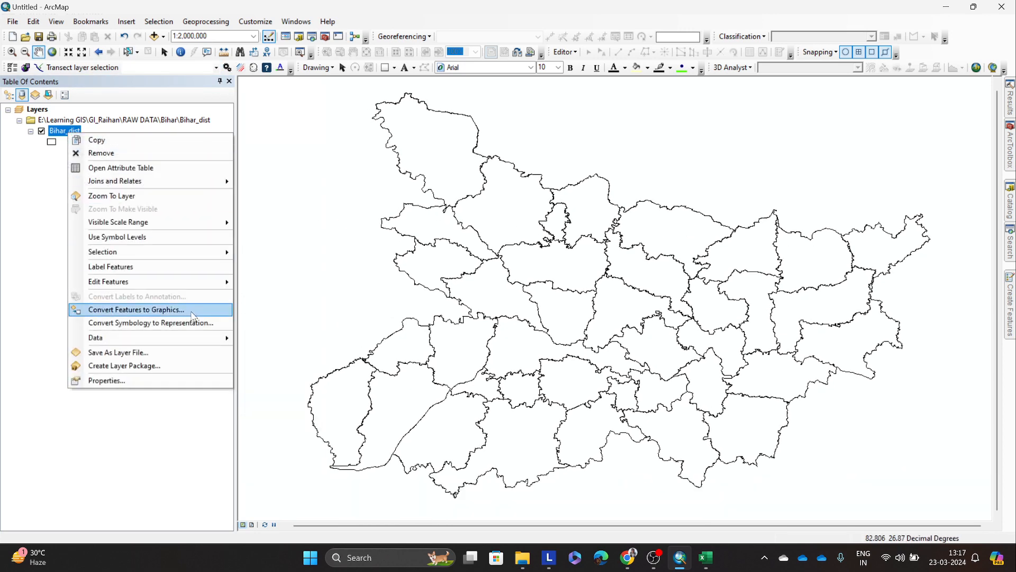
pyautogui.moveTo(225, 339)
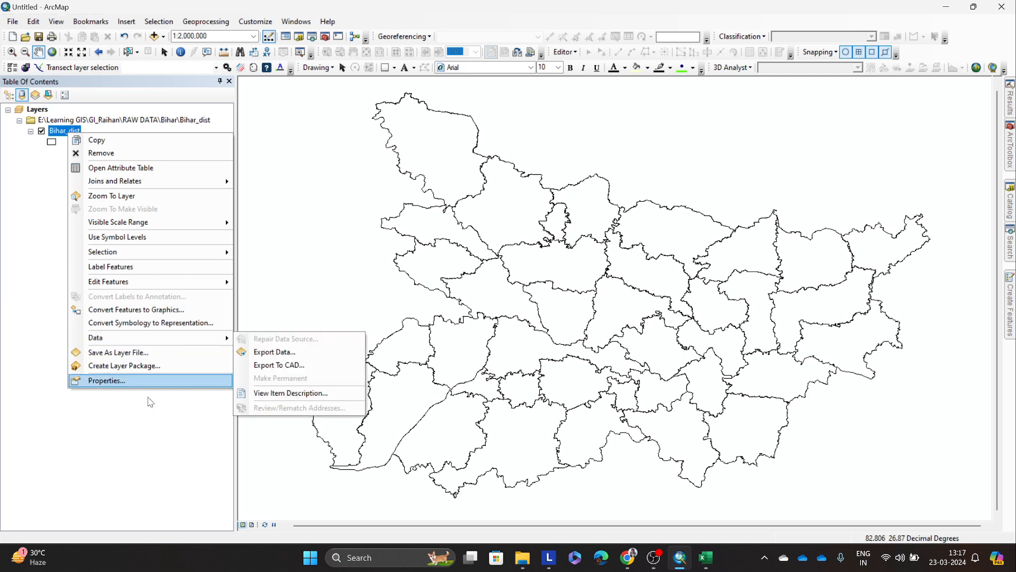
pyautogui.click(159, 427)
pyautogui.click(76, 131)
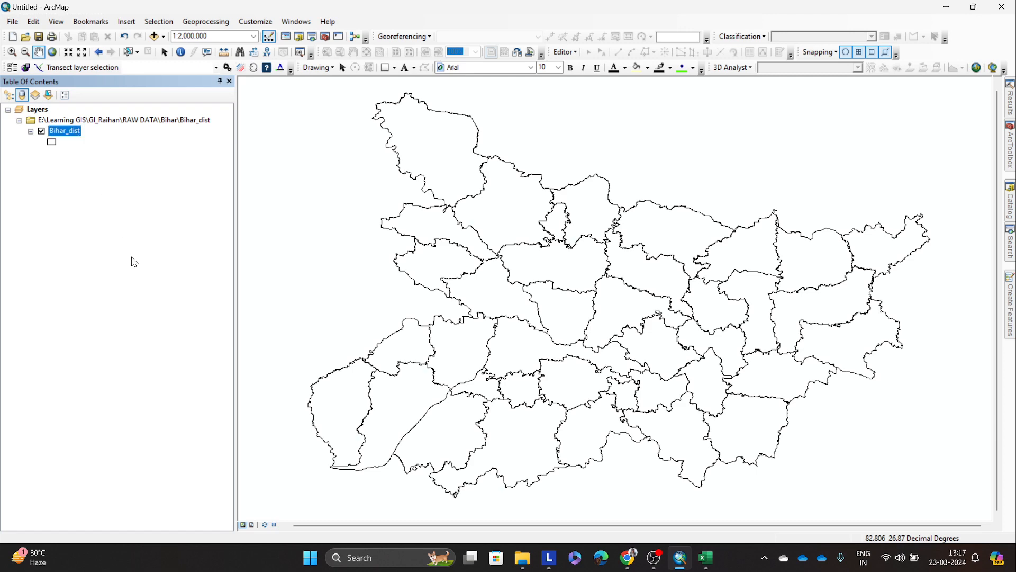
pyautogui.click(131, 257)
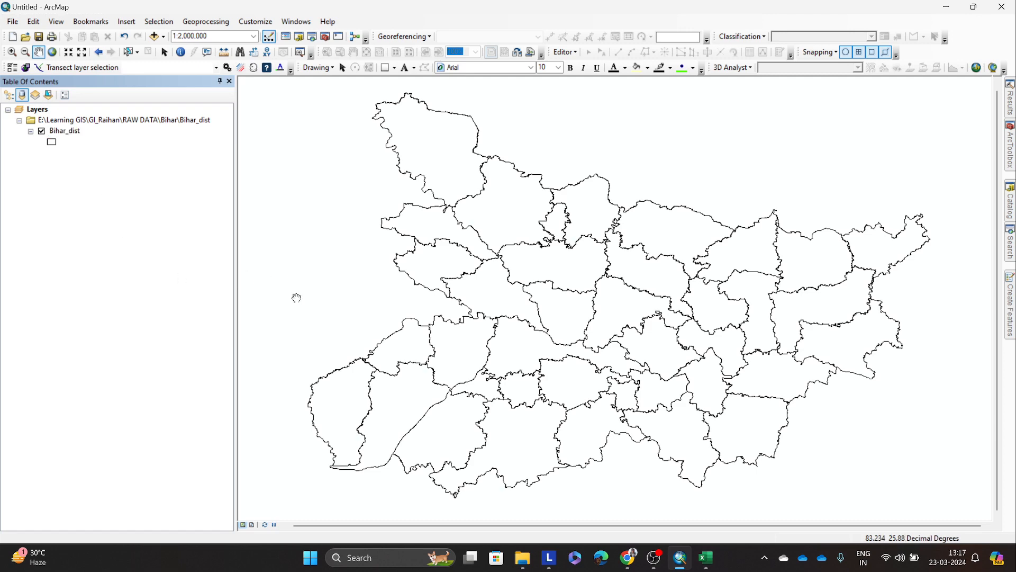
# Step: Open the Bihar_dist attribute table, look across its joined fields, and close the table
pyautogui.click(72, 136)
pyautogui.rightClick(72, 138)
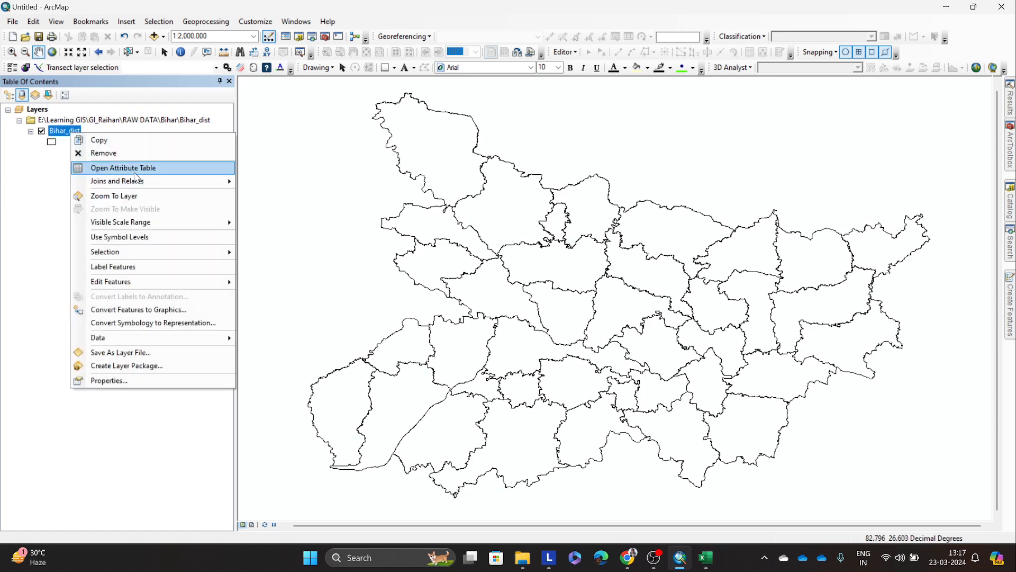
pyautogui.click(136, 168)
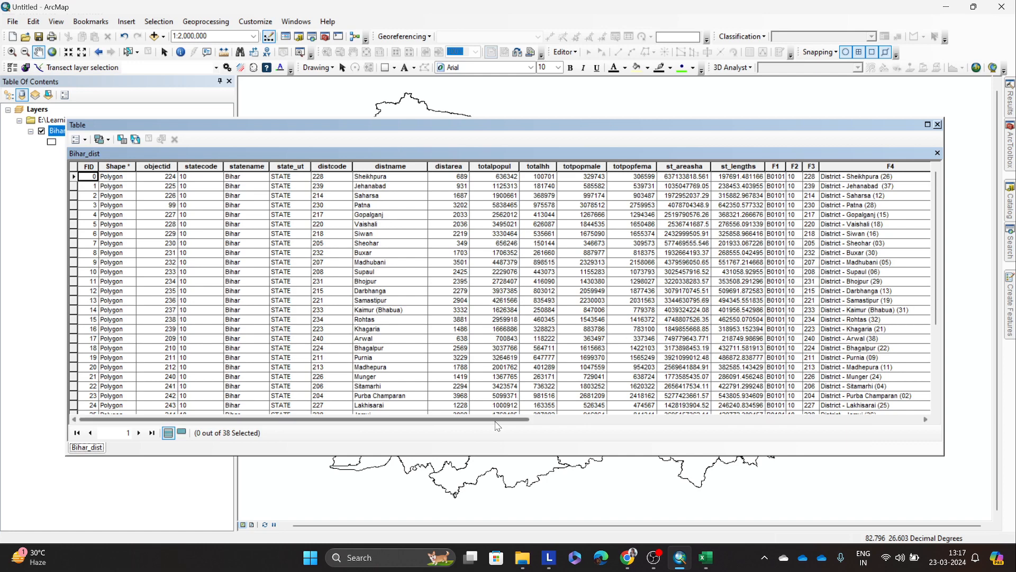
pyautogui.moveTo(497, 420); pyautogui.dragTo(633, 420)
pyautogui.click(937, 124)
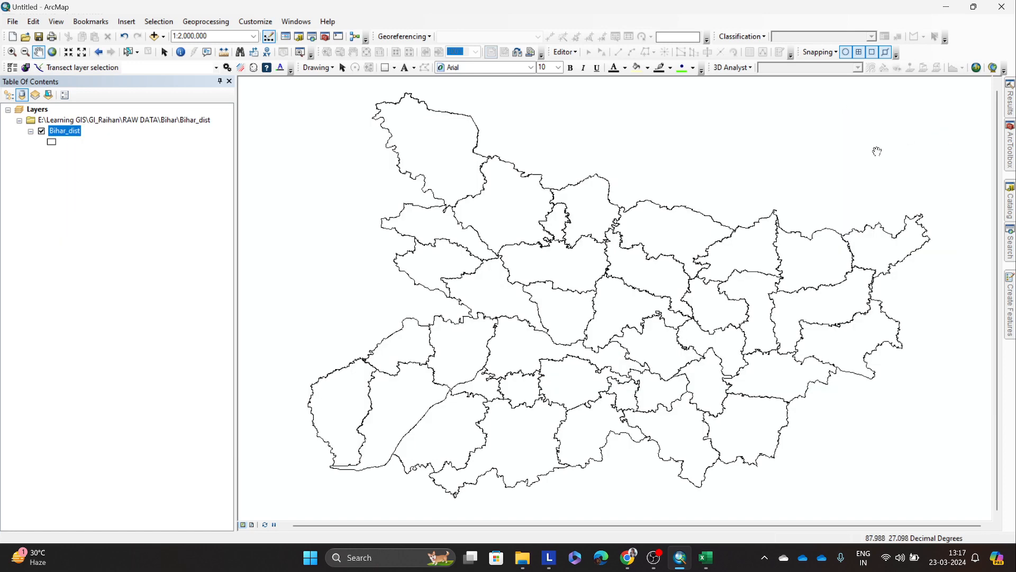
# Step: Open the symbology properties of the Bihar_dist layer and view the advanced options for its single symbol
pyautogui.scroll(1, 486, 250)
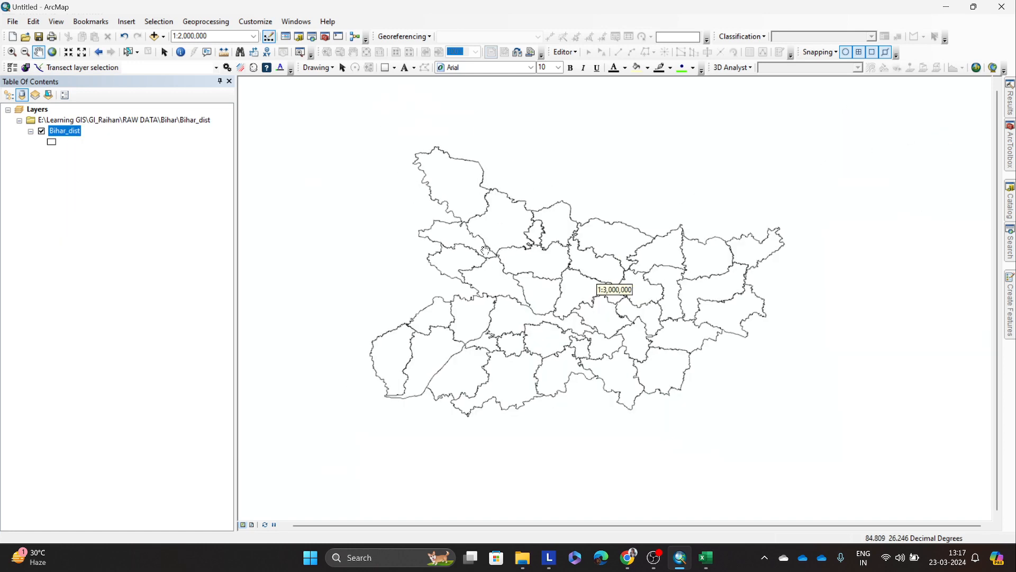
pyautogui.rightClick(69, 131)
pyautogui.click(150, 377)
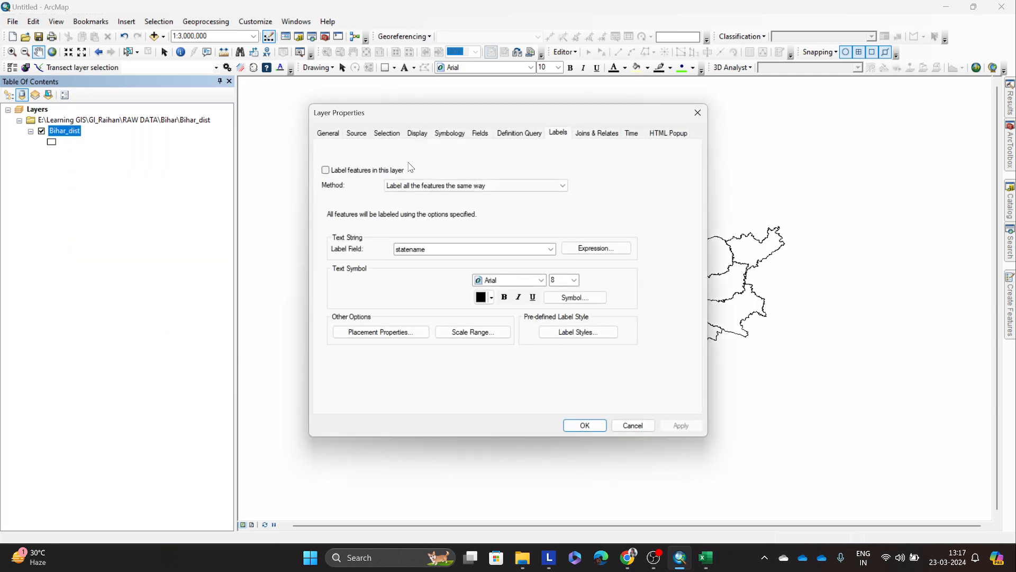
pyautogui.click(448, 134)
pyautogui.moveTo(381, 113); pyautogui.dragTo(181, 141)
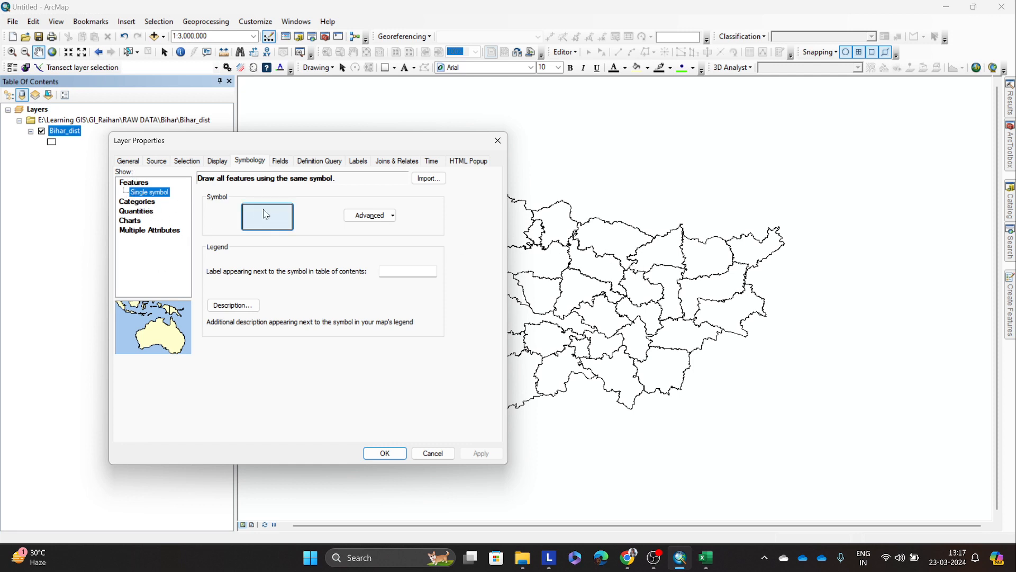
pyautogui.click(389, 218)
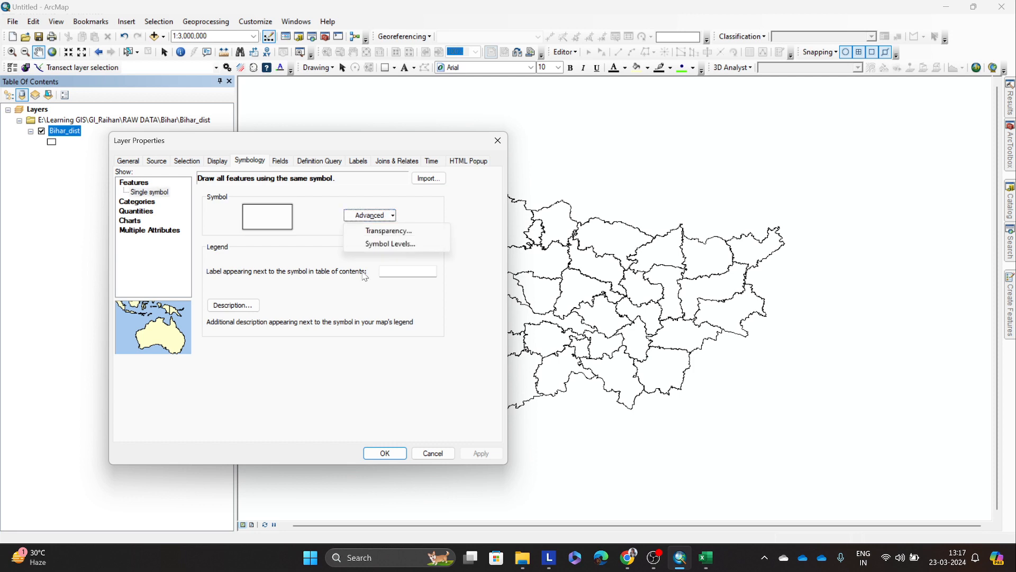
pyautogui.click(304, 273)
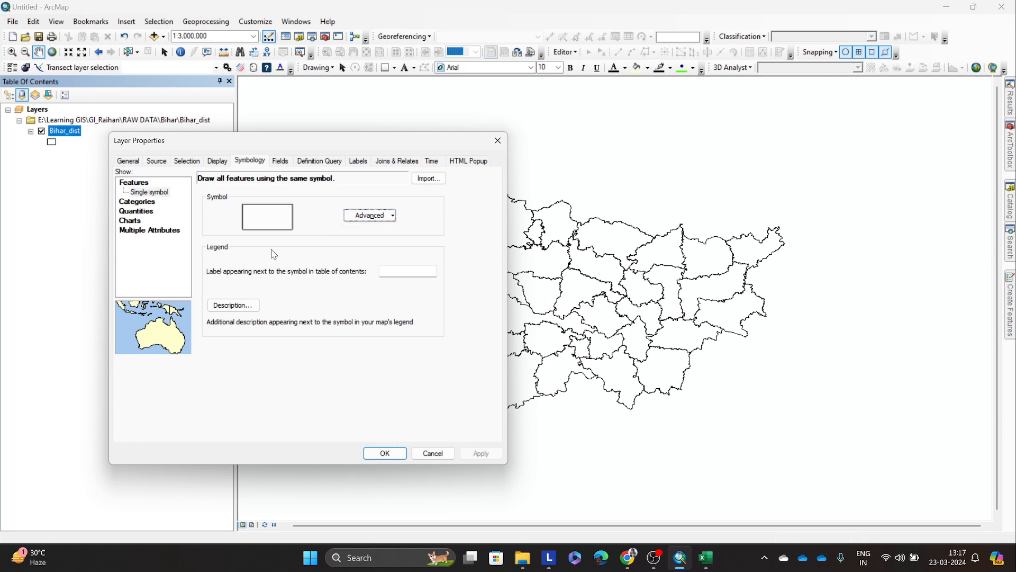
# Step: Change the Bihar_dist single symbol to the Rose fill and apply it to the map
pyautogui.click(250, 210)
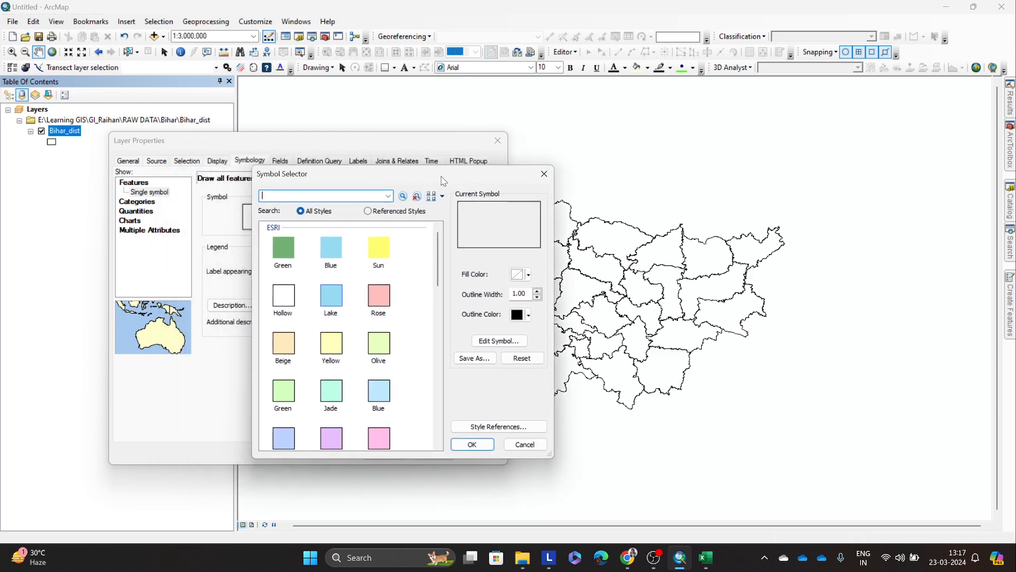
pyautogui.click(377, 295)
pyautogui.click(471, 443)
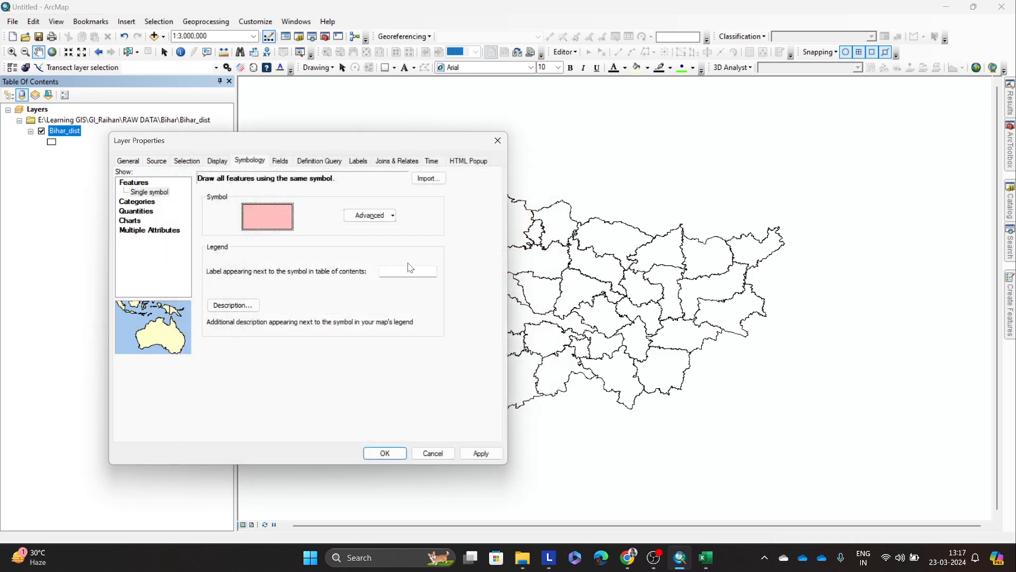
pyautogui.click(483, 453)
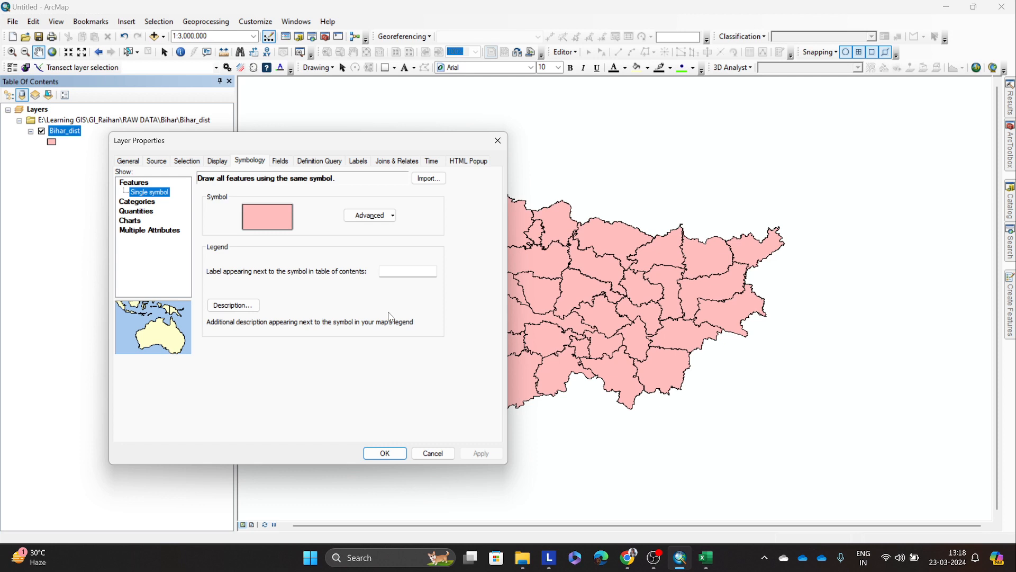
# Step: View the Multiple Attributes symbology, and switch the layer's symbology to Categories with Unique values
pyautogui.click(370, 215)
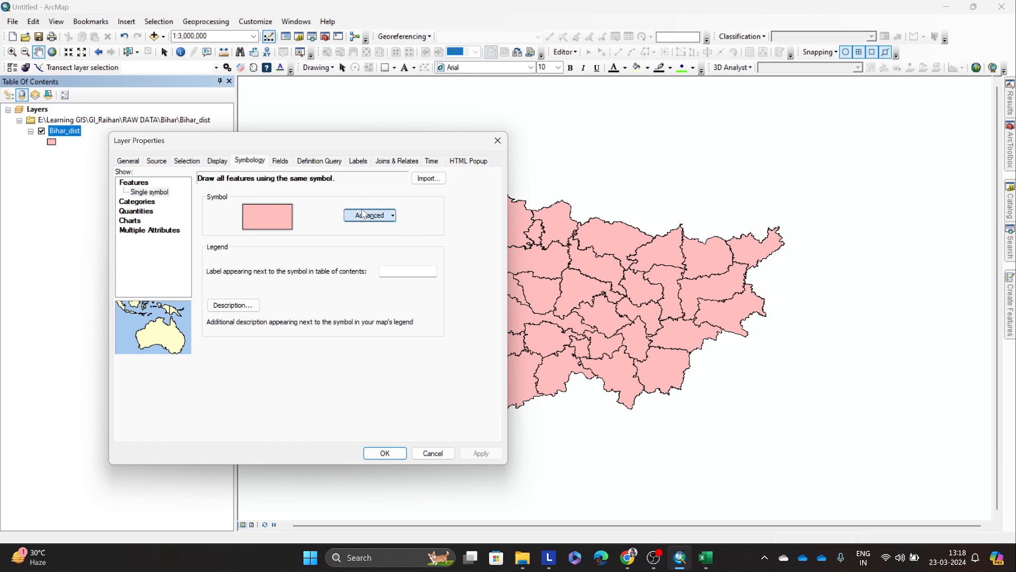
pyautogui.click(381, 281)
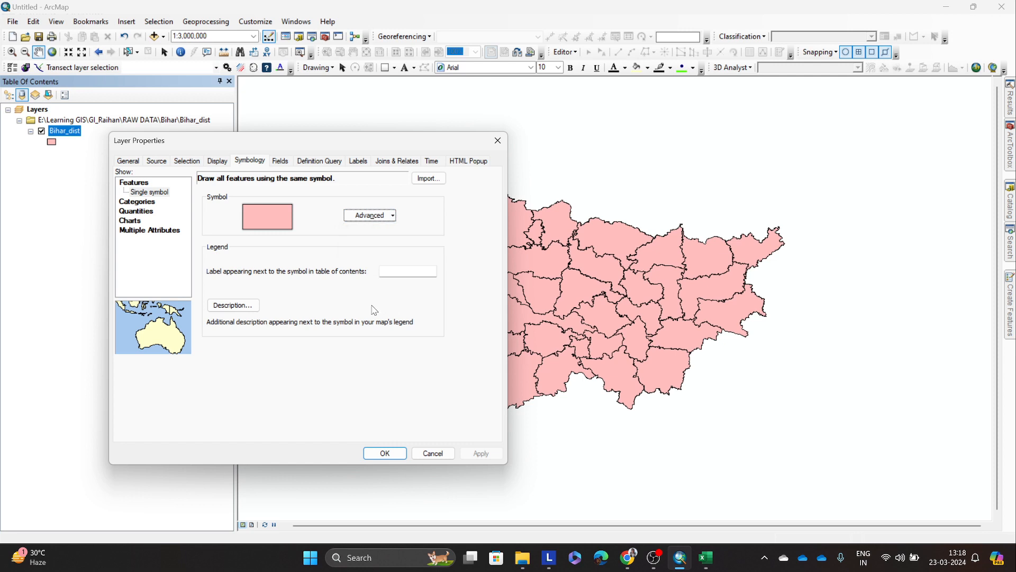
pyautogui.click(144, 203)
pyautogui.click(148, 231)
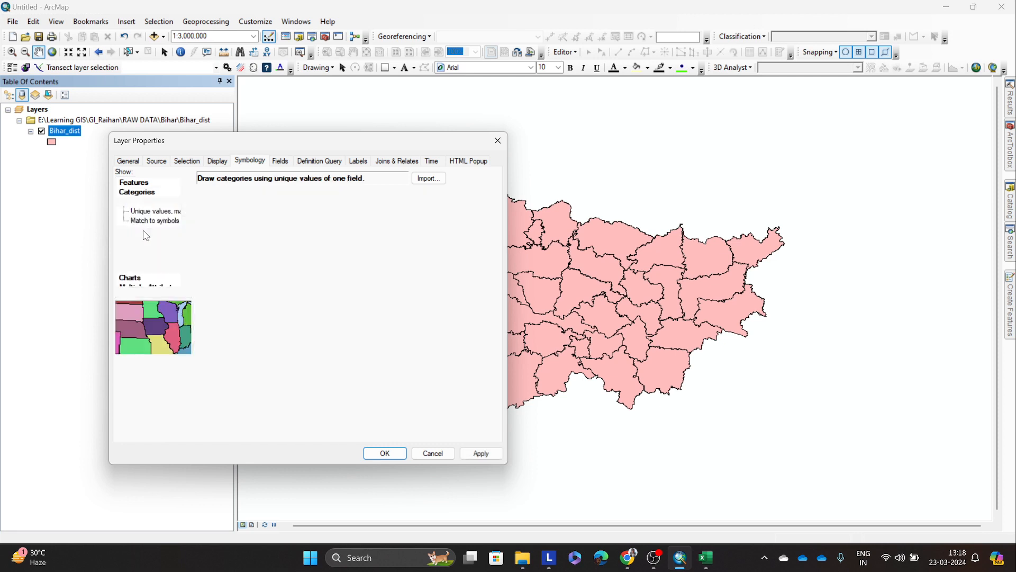
pyautogui.click(148, 260)
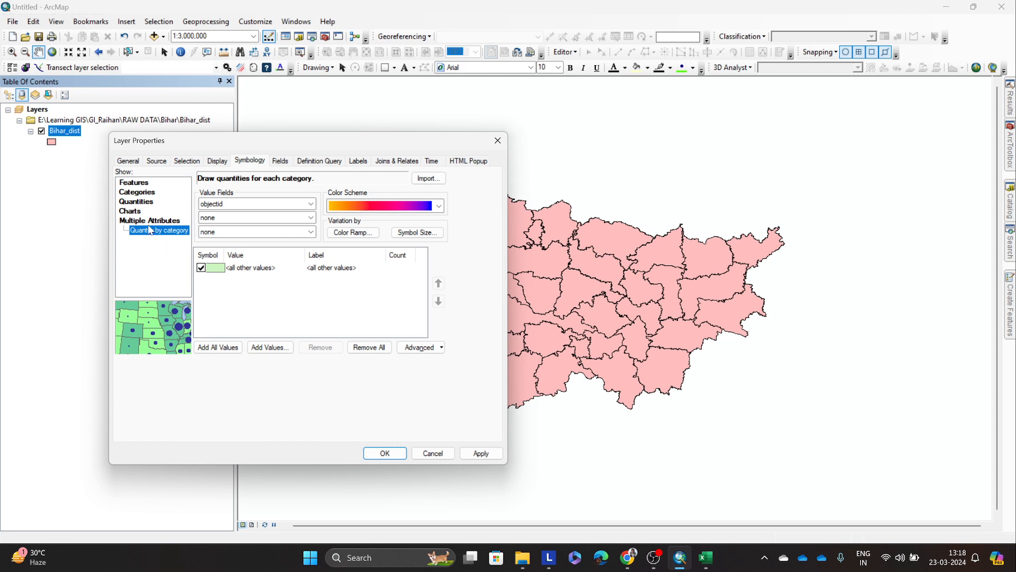
pyautogui.click(132, 193)
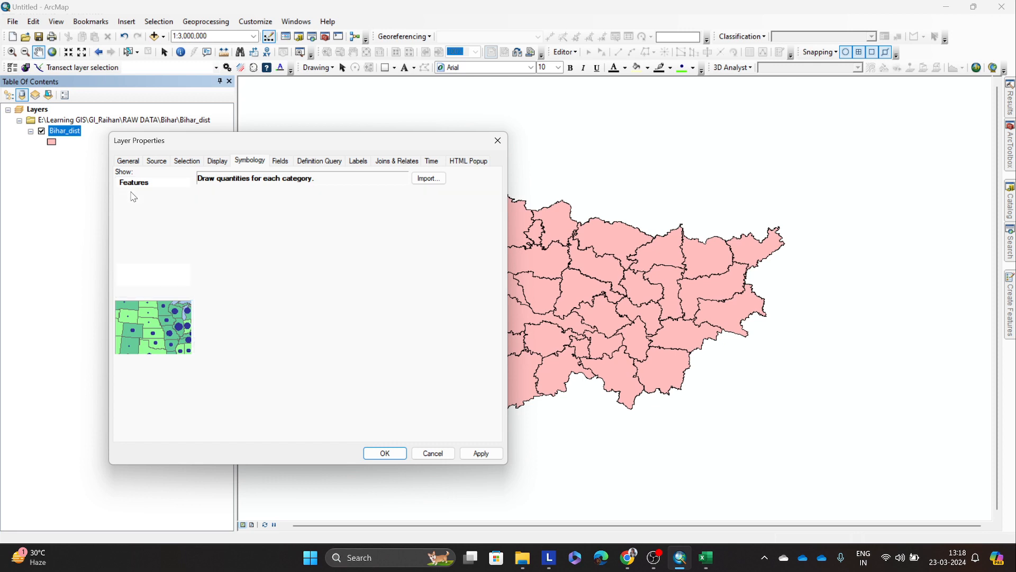
# Step: Look through the available value fields for the unique-values symbology, including the joined fields F1 to F11
pyautogui.click(301, 204)
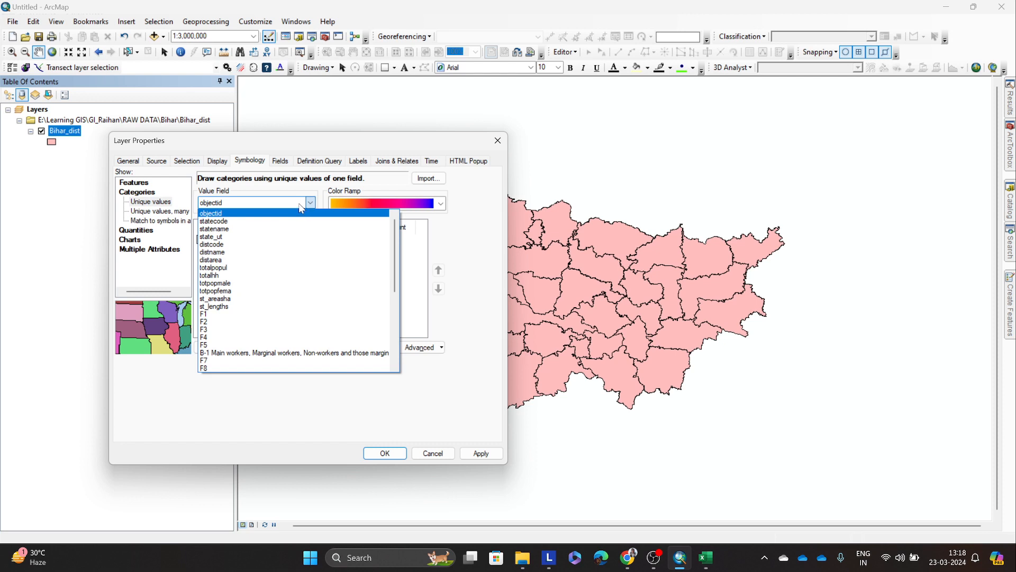
pyautogui.click(303, 205)
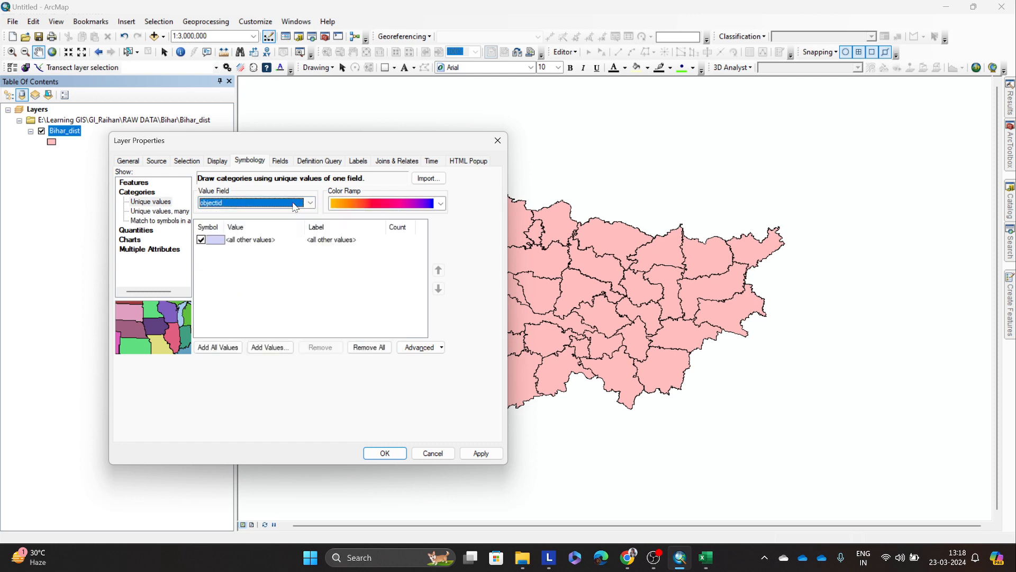
pyautogui.click(299, 206)
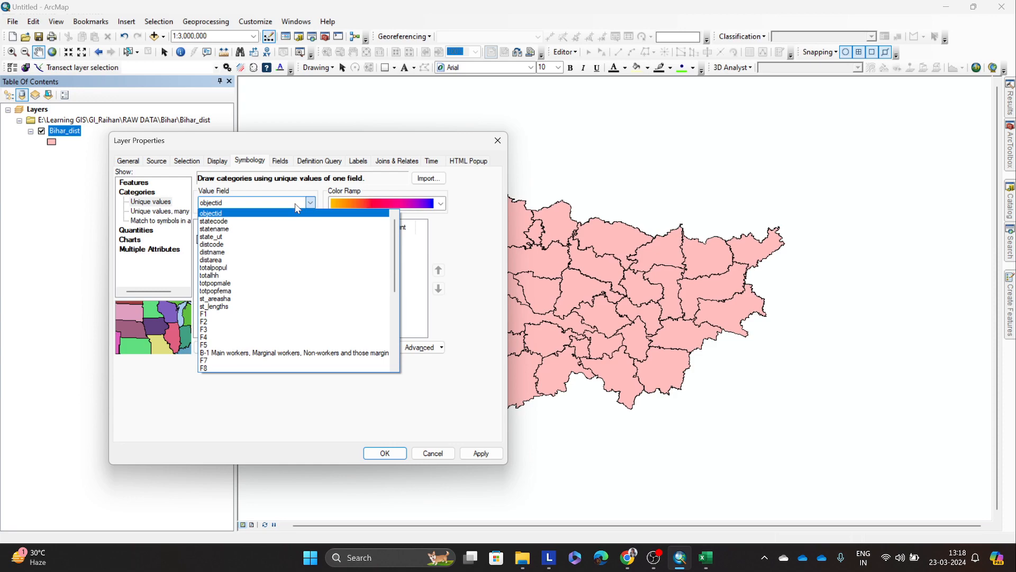
pyautogui.scroll(-1, 297, 240)
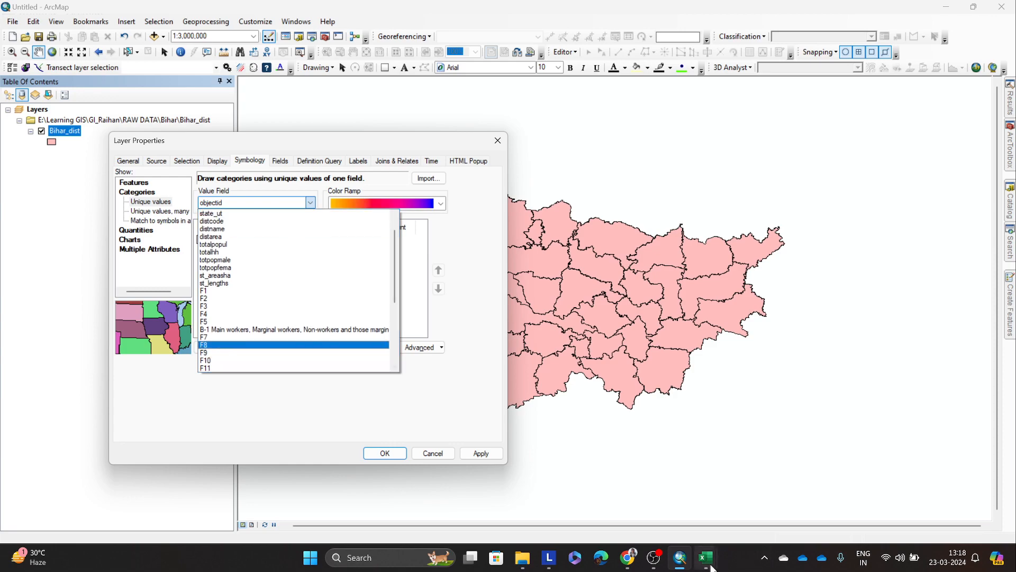
# Step: Switch to DDW-1000B-01-Census.xls in Excel and highlight column 7, the Persons column under the Population heading of sheet B01
pyautogui.click(707, 559)
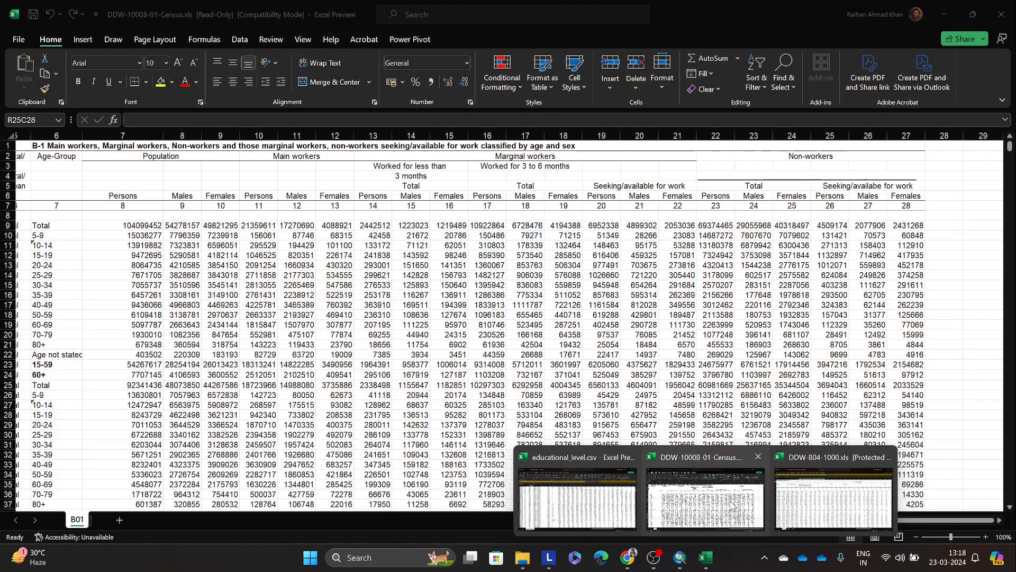
pyautogui.click(816, 492)
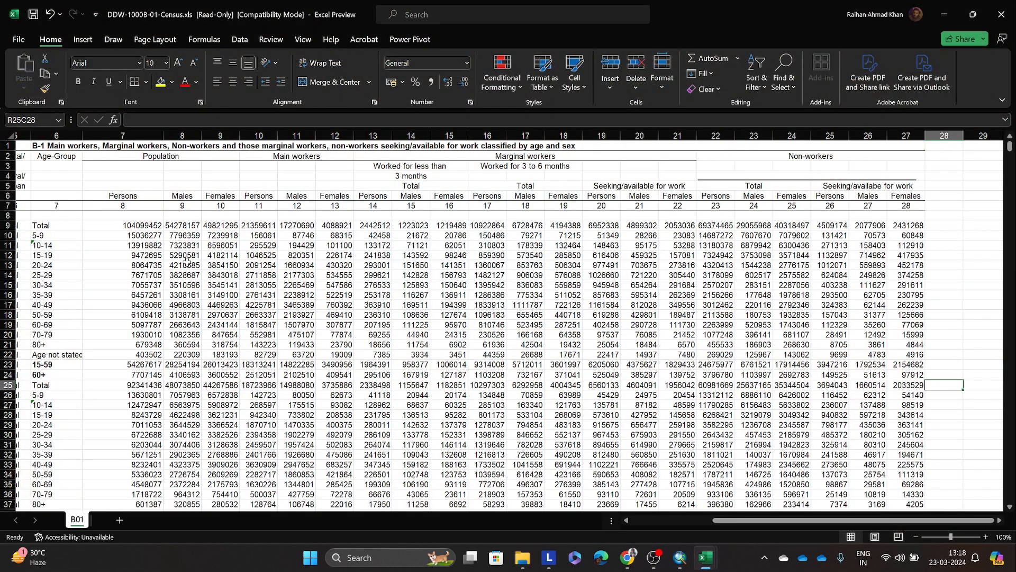
pyautogui.click(165, 157)
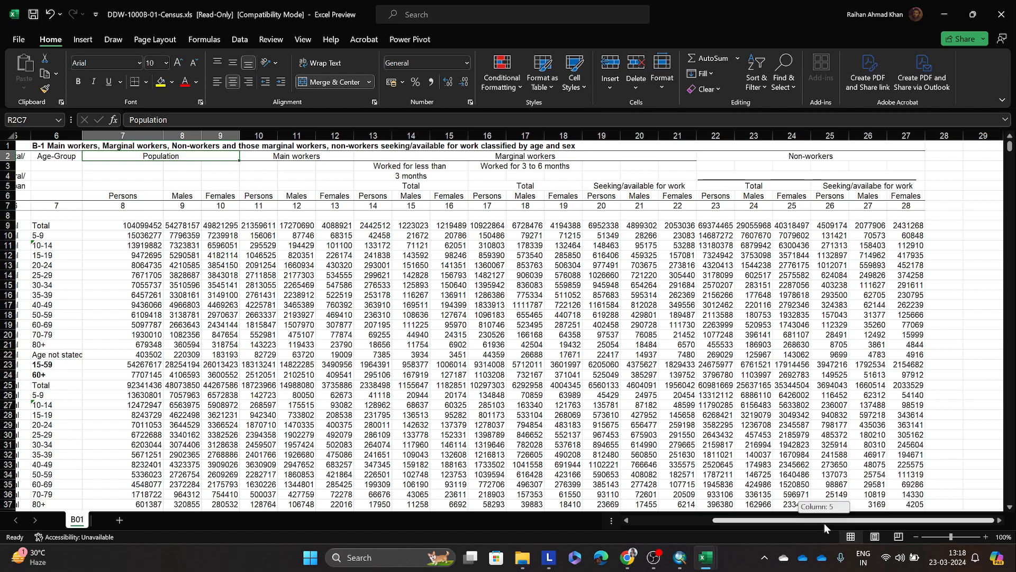
pyautogui.moveTo(825, 522); pyautogui.dragTo(748, 522)
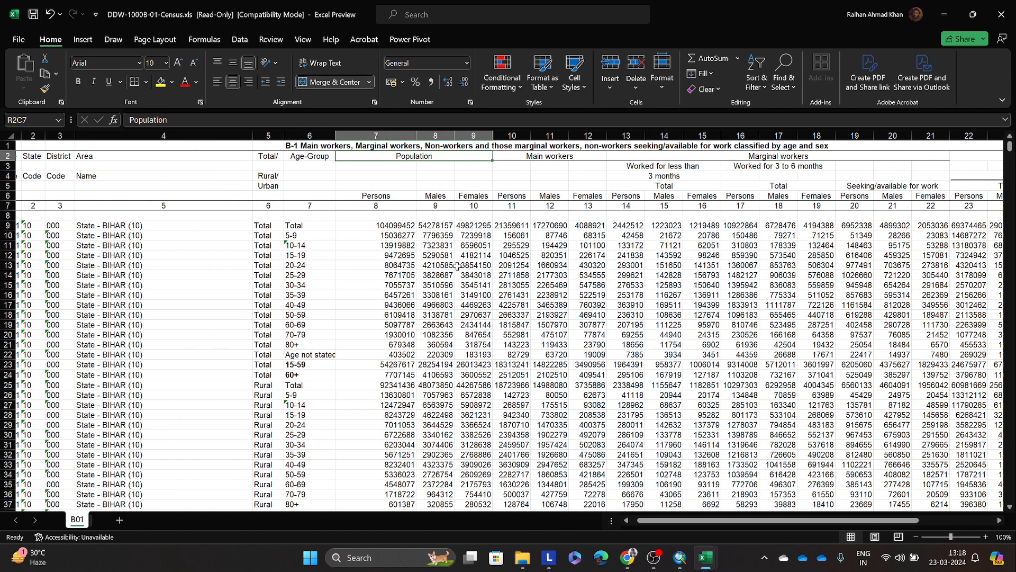
pyautogui.click(397, 178)
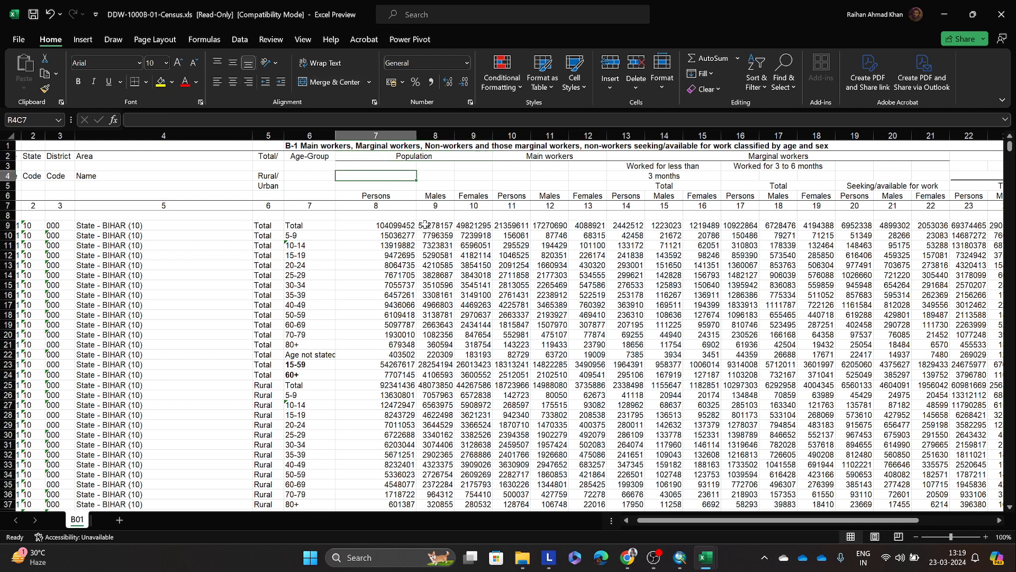
pyautogui.click(394, 156)
pyautogui.click(383, 135)
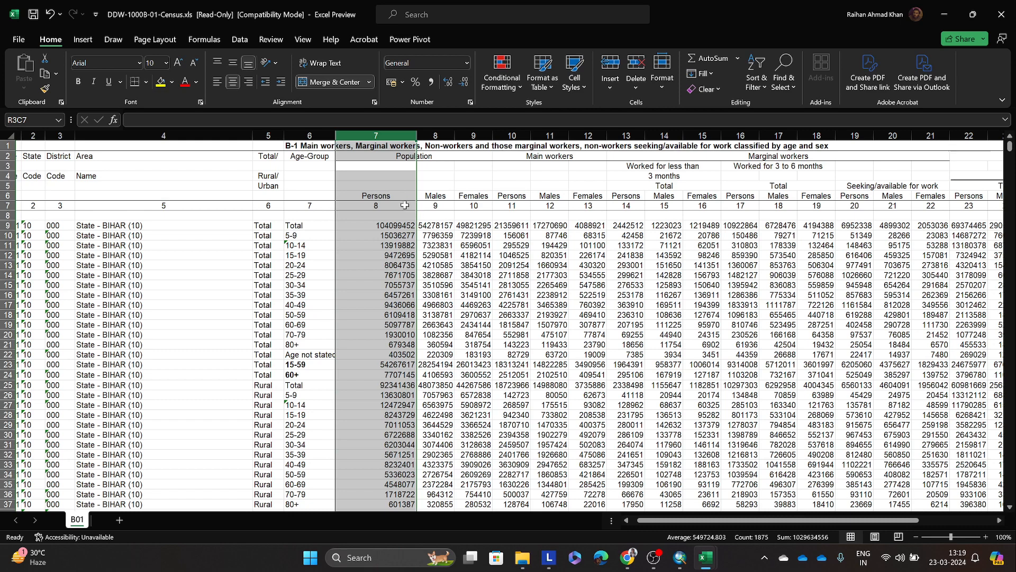
# Step: Return to ArcMap, dismiss the layer properties, and highlight the joined F7 field in the Bihar_dist attribute table
pyautogui.click(944, 14)
pyautogui.click(280, 258)
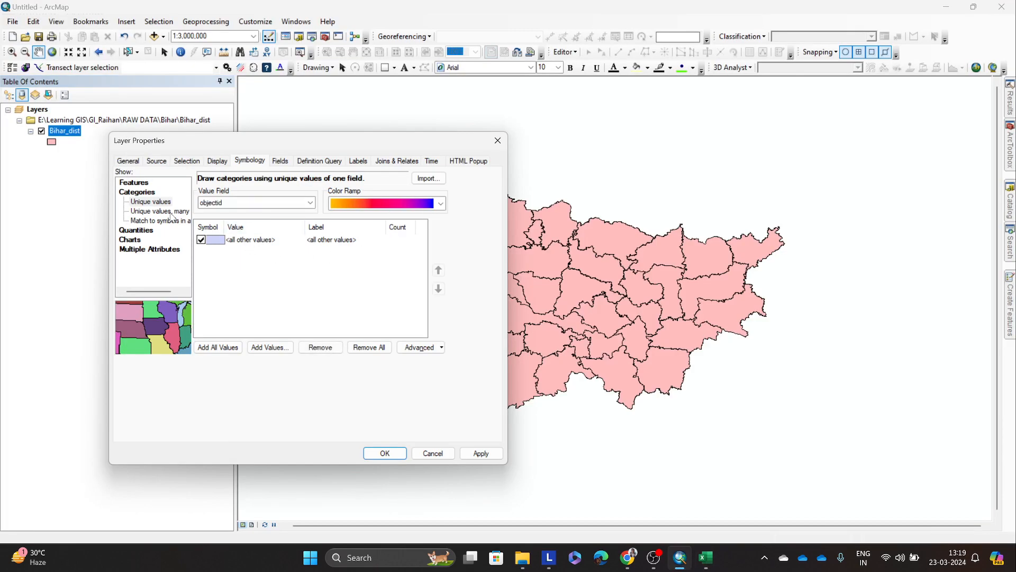
pyautogui.press('Escape')
pyautogui.rightClick(77, 131)
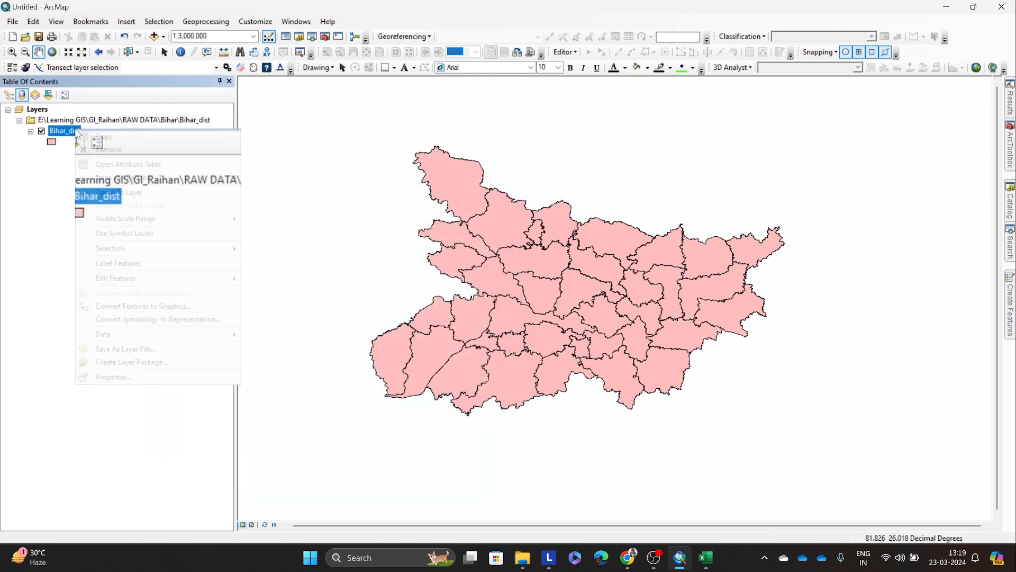
pyautogui.click(112, 166)
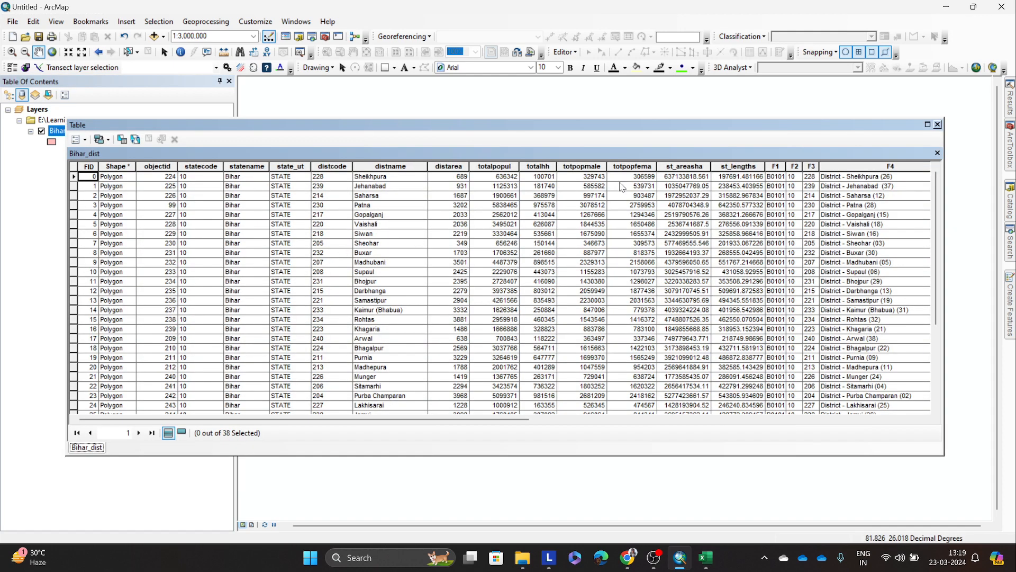
pyautogui.moveTo(529, 419); pyautogui.dragTo(604, 424)
pyautogui.click(763, 166)
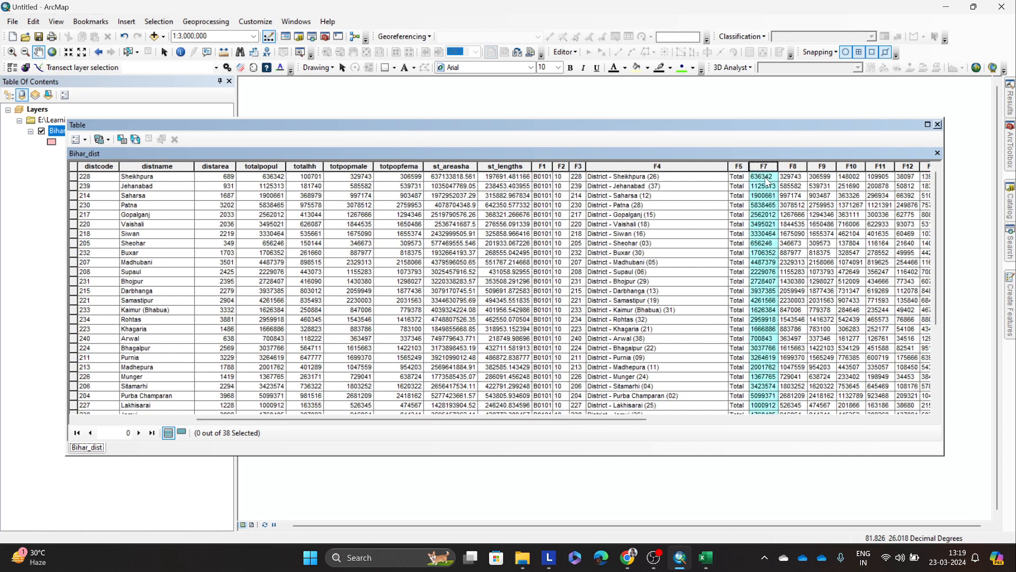
# Step: Switch to DDW-1000B-01-Census.xls in Excel and look down sheet B01 to the first district's rows
pyautogui.moveTo(706, 557)
pyautogui.click(709, 515)
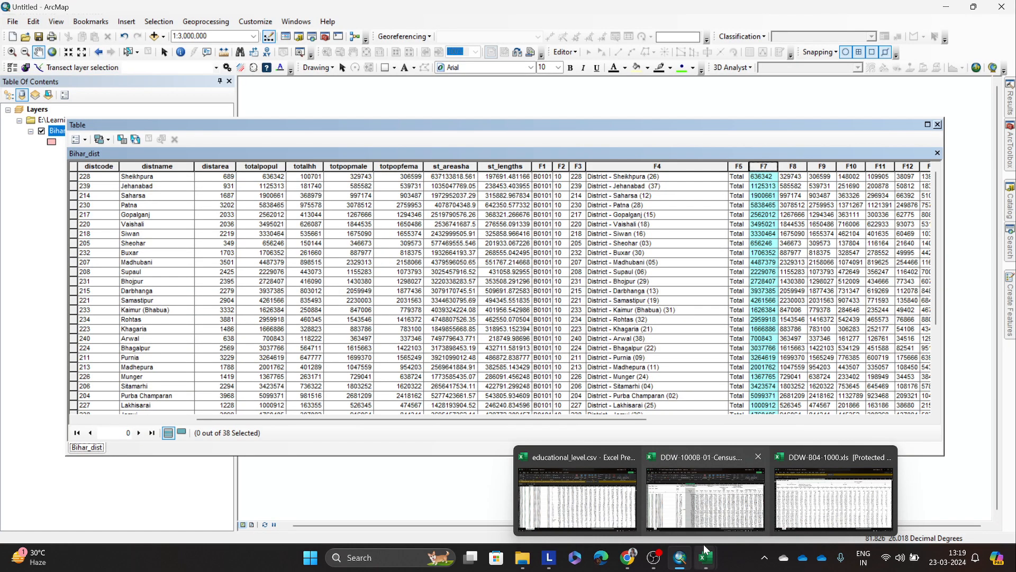
pyautogui.click(708, 513)
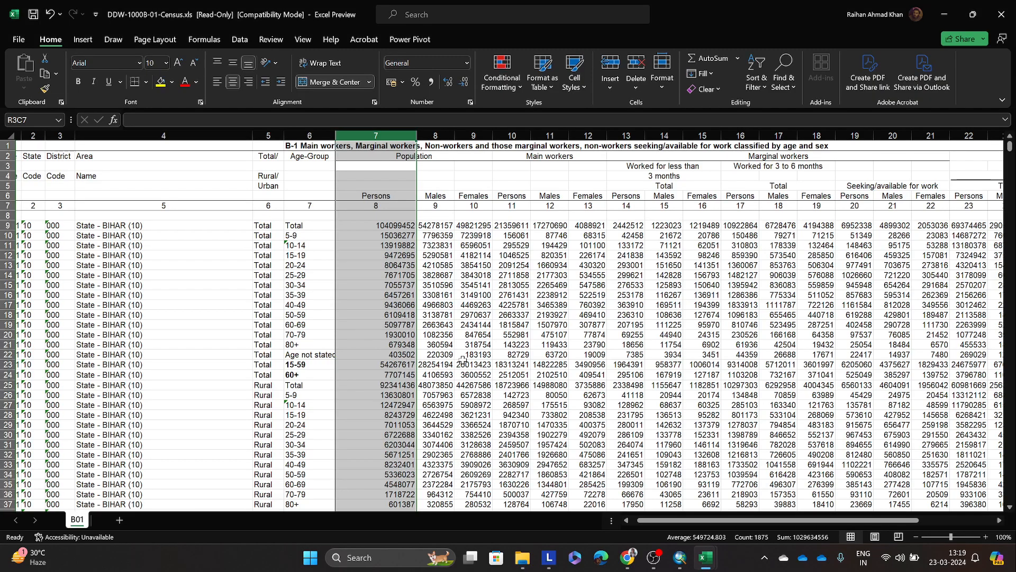
pyautogui.click(467, 354)
pyautogui.scroll(-9, 607, 507)
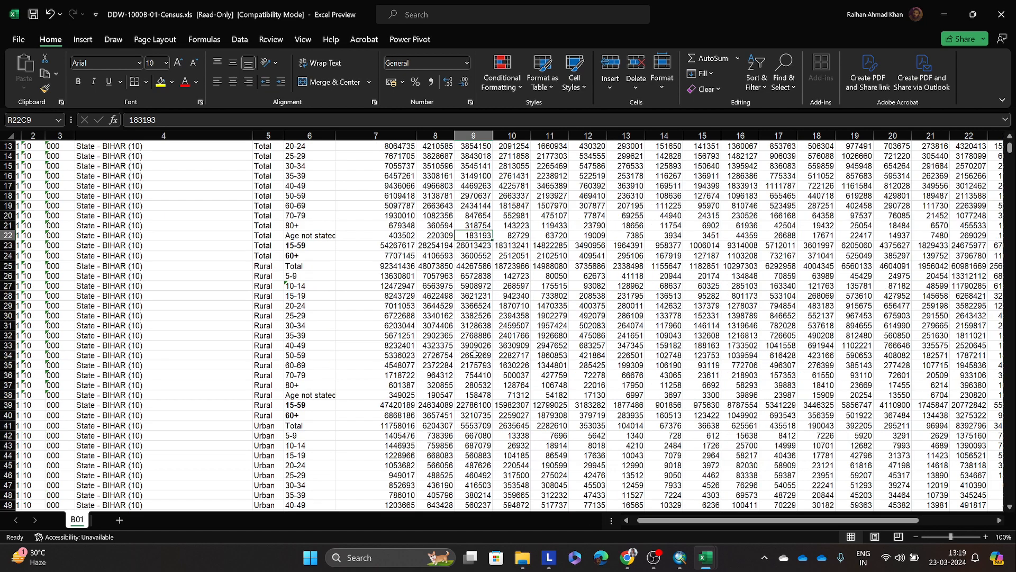
# Step: Back in ArcMap, sort the Bihar_dist attribute table ascending by distcode and select Pashchim Champaran's F7 value
pyautogui.click(679, 558)
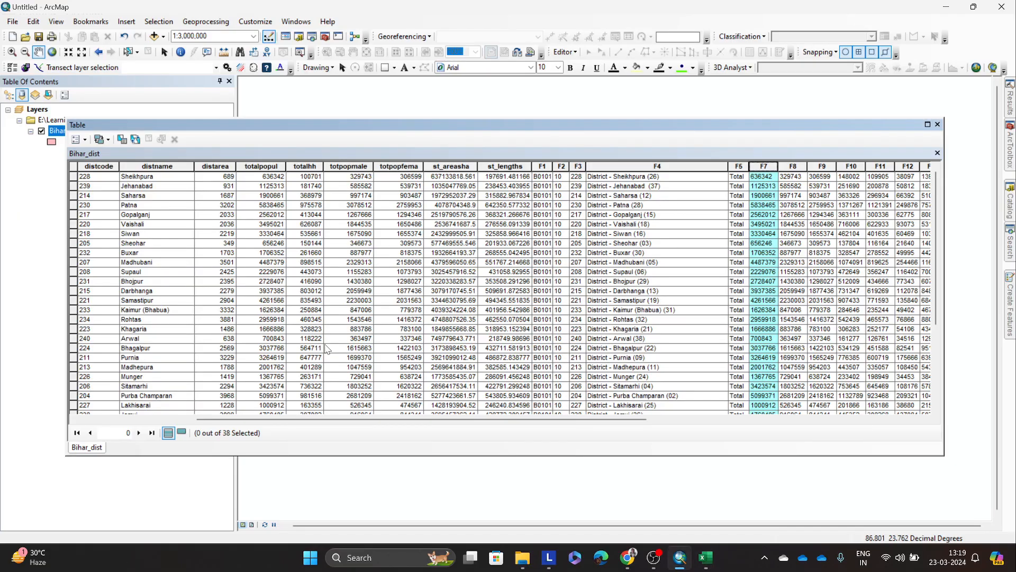
pyautogui.moveTo(444, 421); pyautogui.dragTo(290, 418)
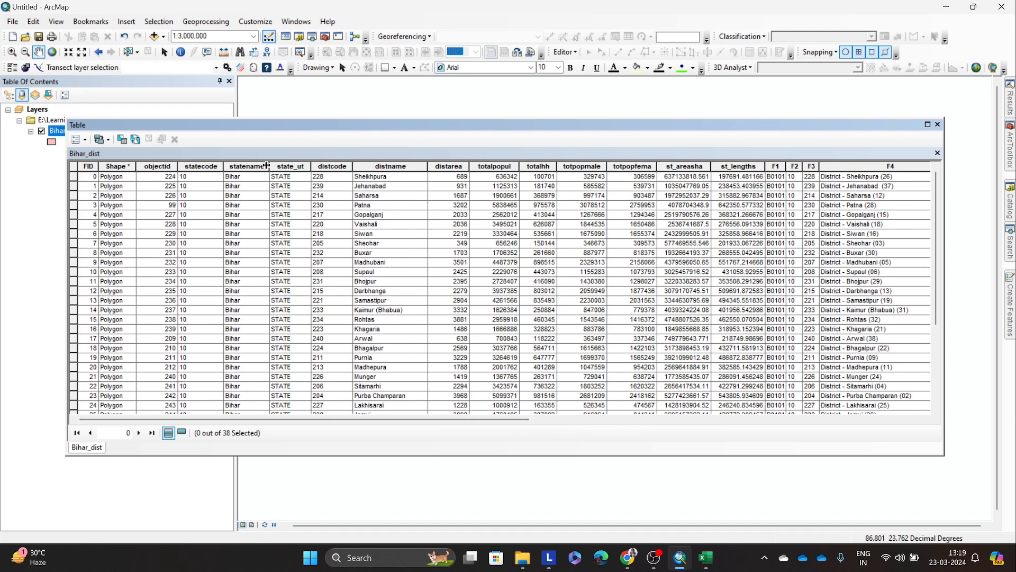
pyautogui.doubleClick(321, 166)
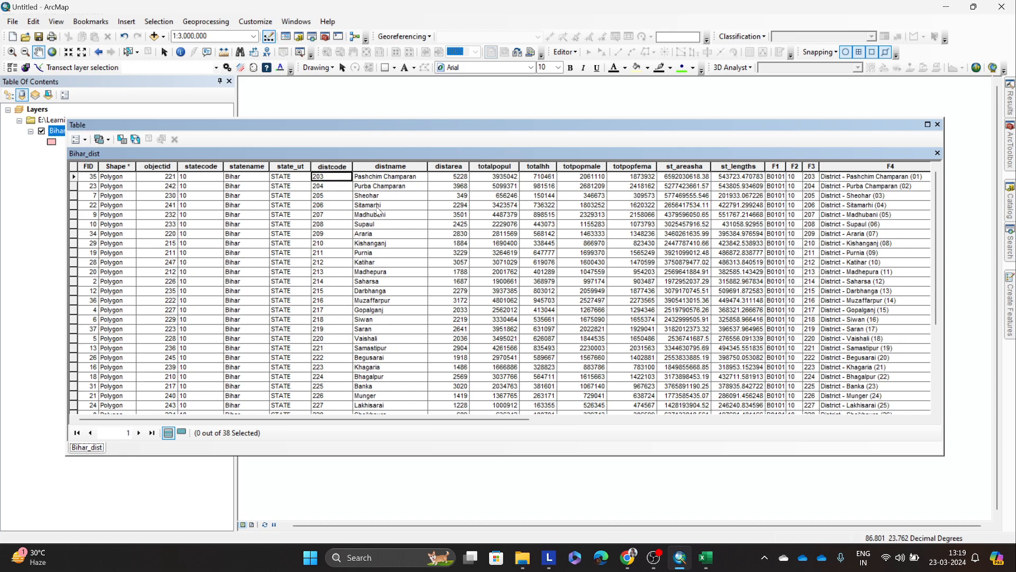
pyautogui.moveTo(466, 419); pyautogui.dragTo(618, 420)
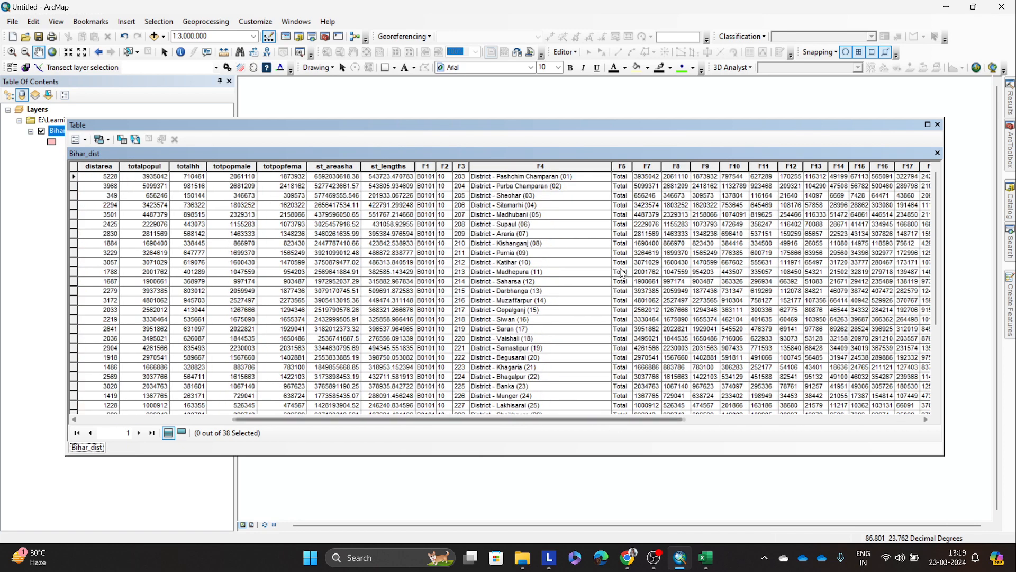
pyautogui.click(638, 178)
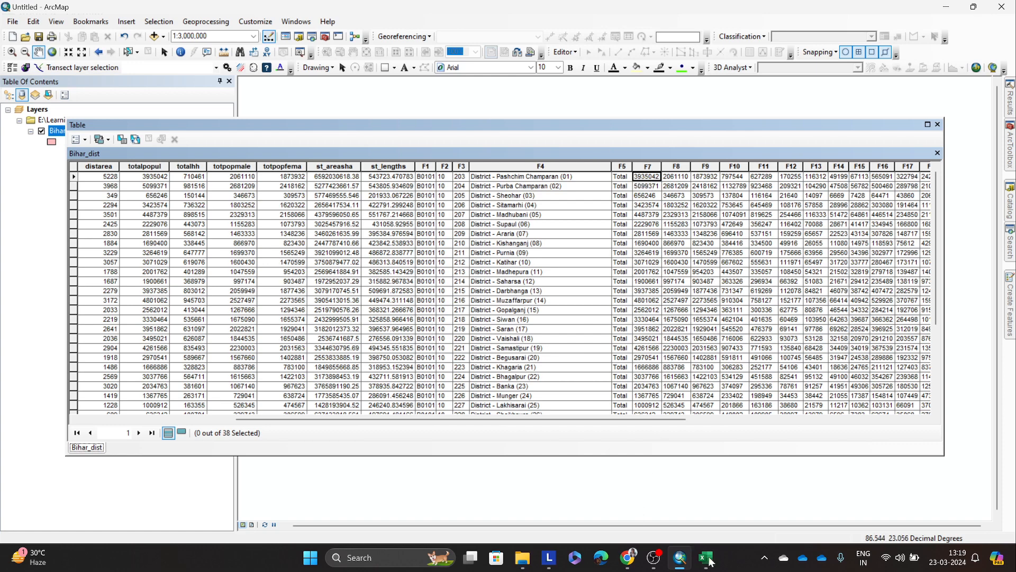
# Step: In the Excel census sheet, select Pashchim Champaran's total Persons value in column 7 and compare it with ArcMap's F7 value
pyautogui.moveTo(706, 557)
pyautogui.click(699, 508)
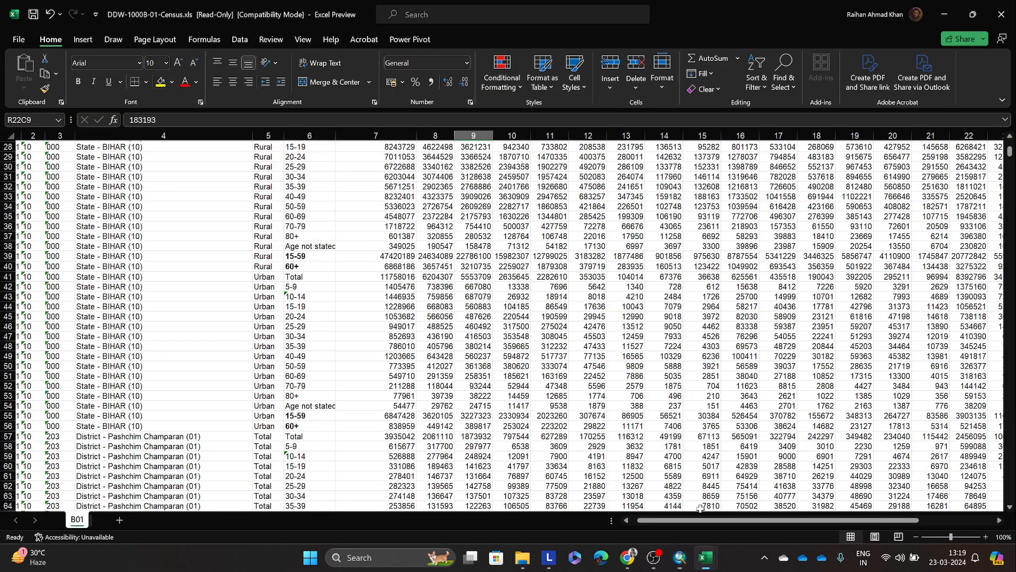
pyautogui.scroll(-4, 410, 296)
pyautogui.scroll(-2, 410, 297)
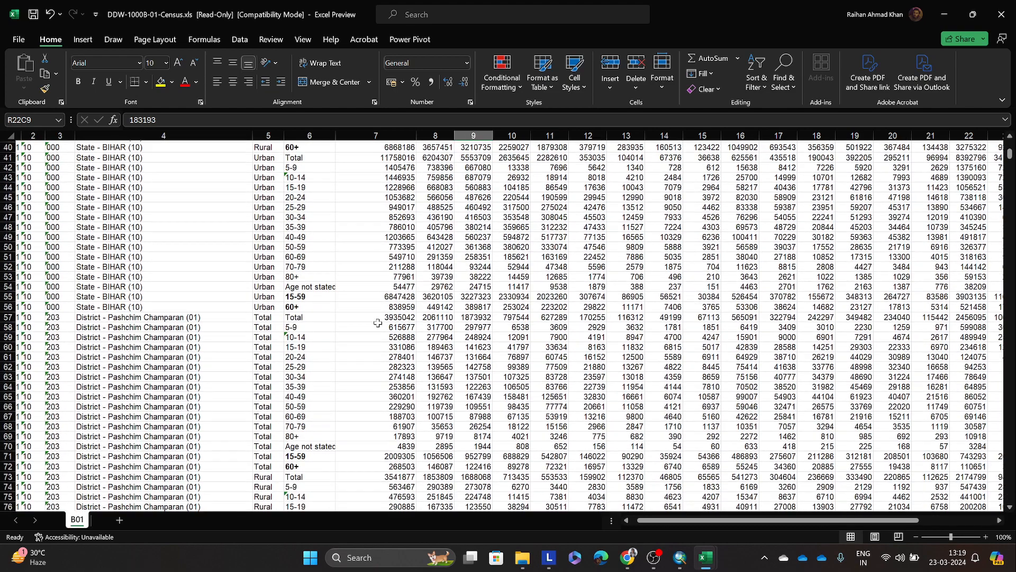
pyautogui.click(380, 317)
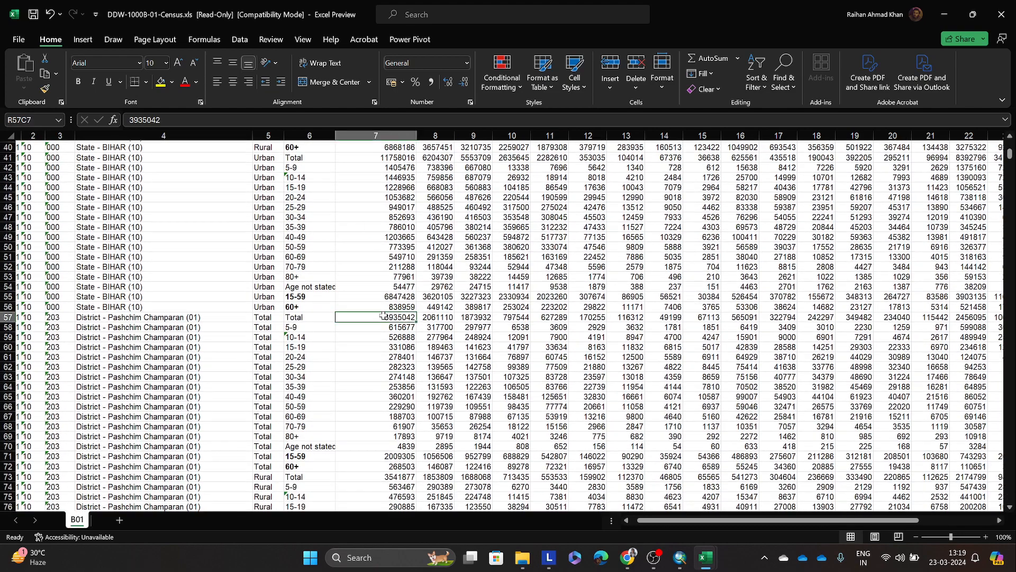
pyautogui.click(680, 557)
pyautogui.click(680, 557)
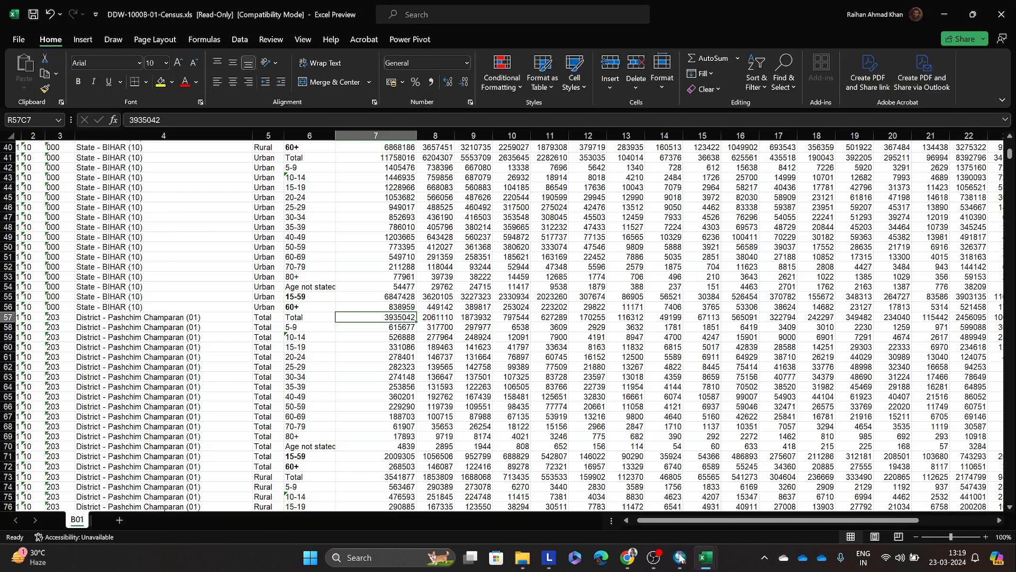
# Step: Examine Pashchim Champaran's area name, Total row and age-group entries in sheet B01, and review the column headings above
pyautogui.click(242, 321)
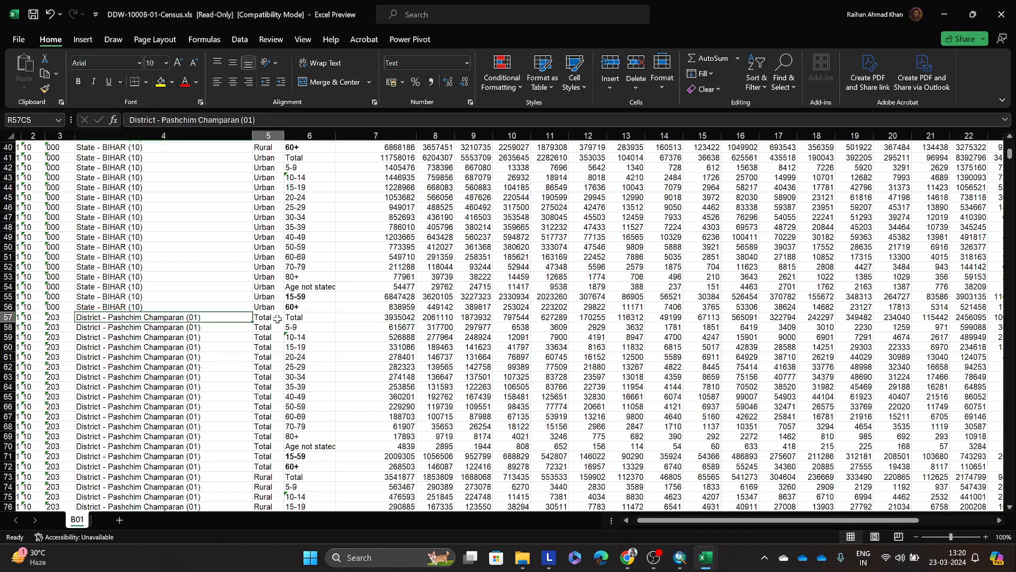
pyautogui.click(305, 317)
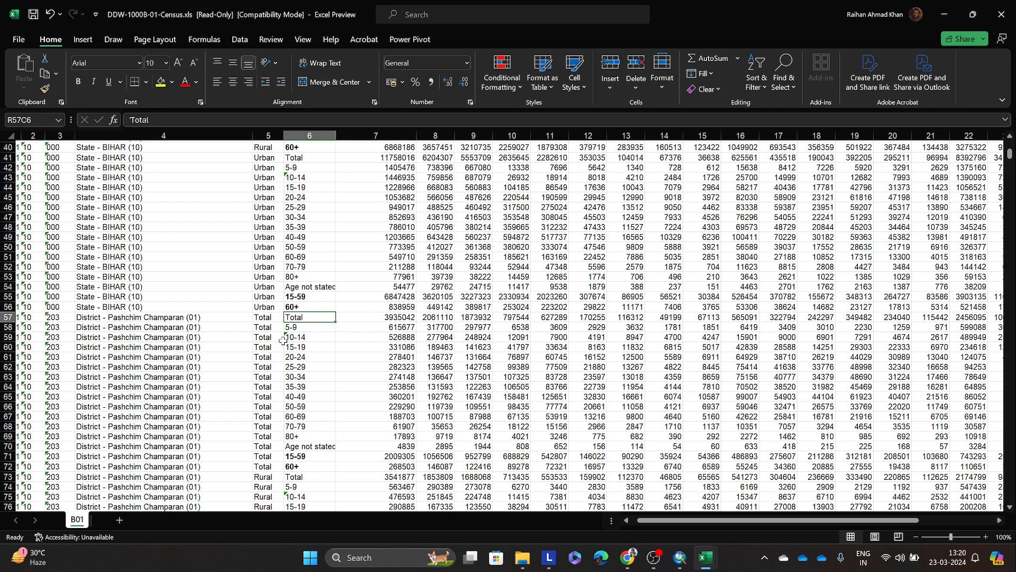
pyautogui.click(305, 329)
pyautogui.moveTo(307, 333); pyautogui.dragTo(311, 342)
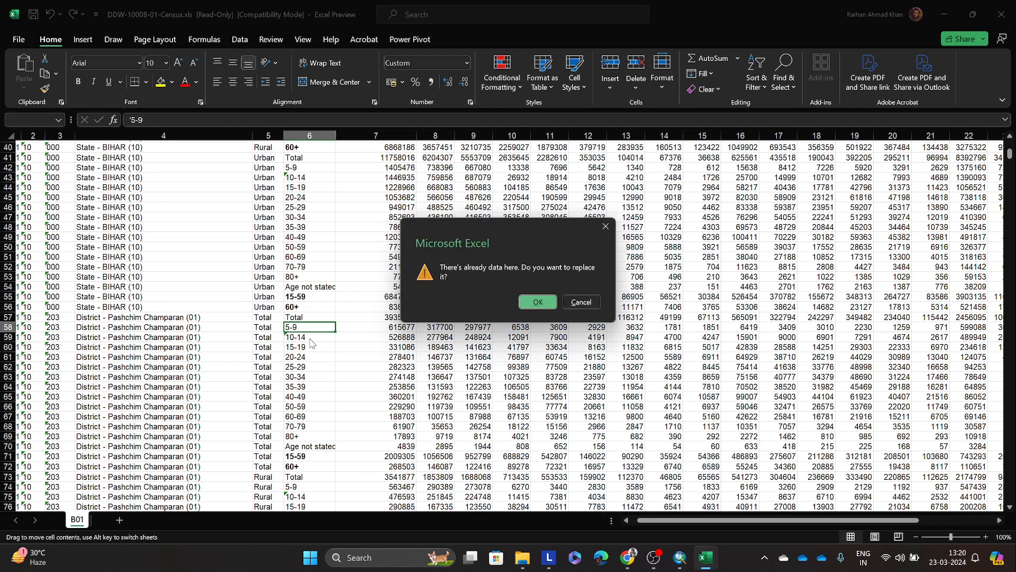
pyautogui.click(582, 303)
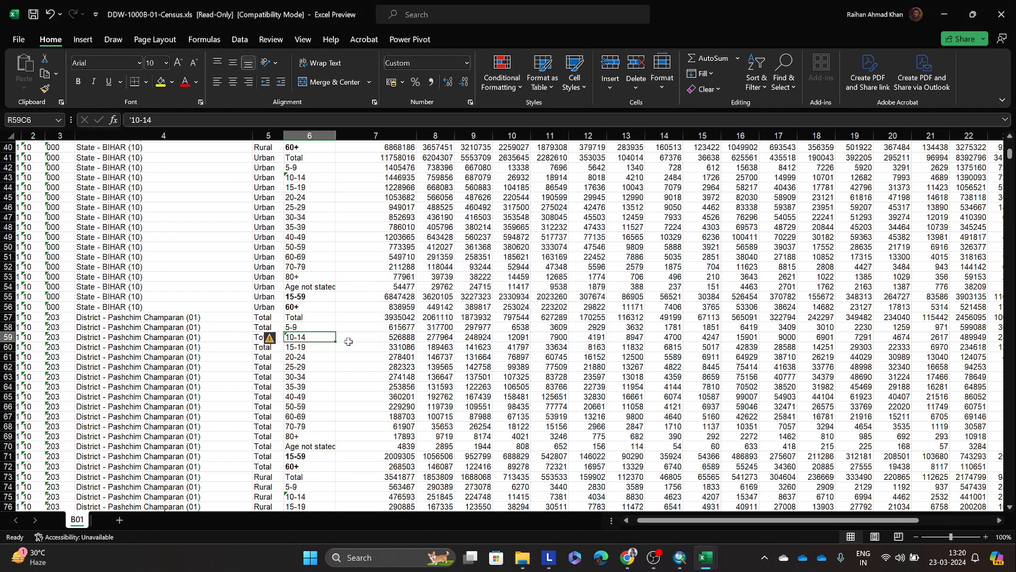
pyautogui.click(318, 348)
pyautogui.click(322, 368)
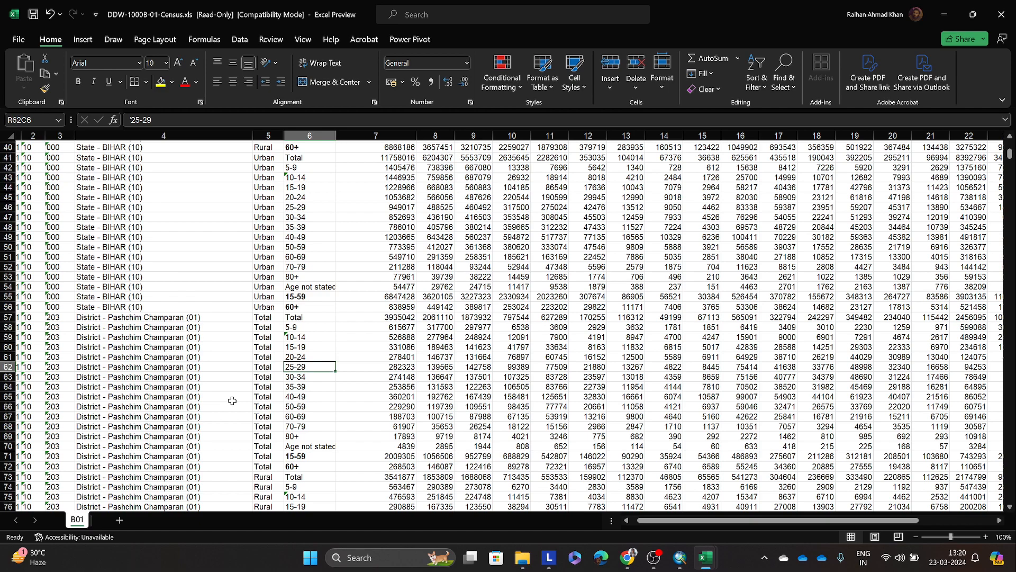
pyautogui.scroll(13, 232, 401)
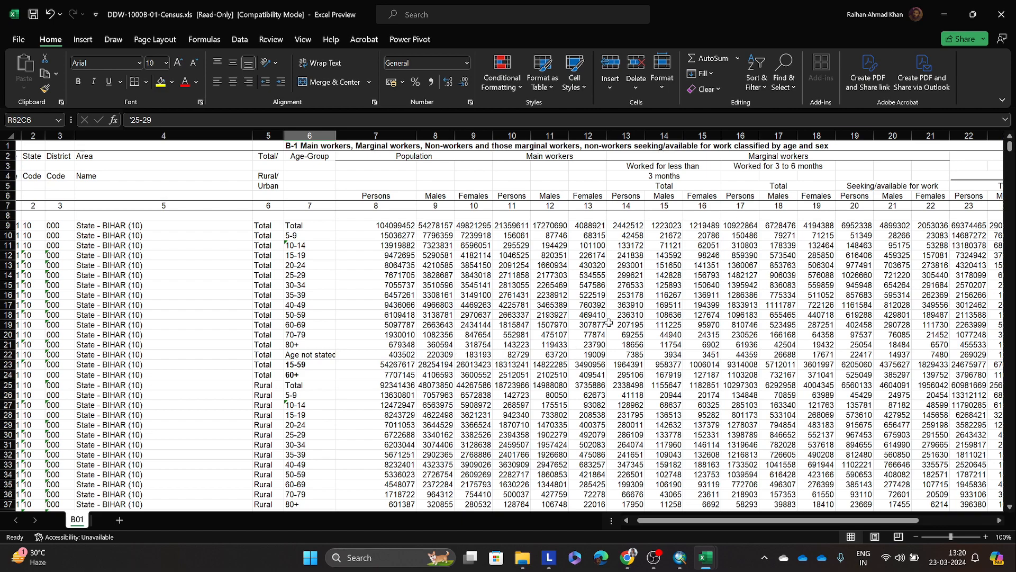
# Step: Return to the Bihar_dist attribute table in ArcMap, examine the district values under F7, and highlight that field
pyautogui.click(944, 14)
pyautogui.click(679, 557)
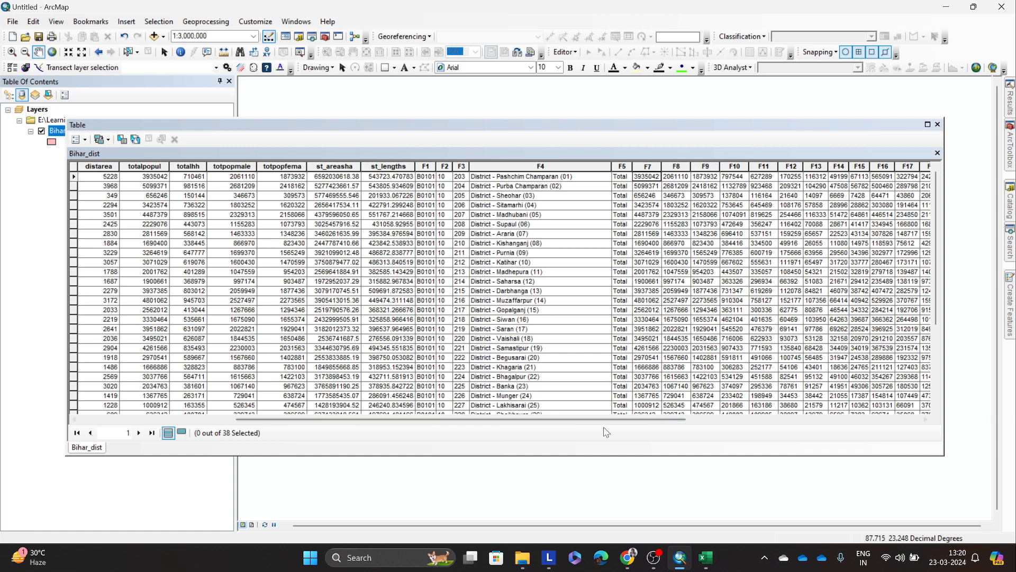
pyautogui.click(671, 350)
pyautogui.click(759, 223)
pyautogui.click(647, 166)
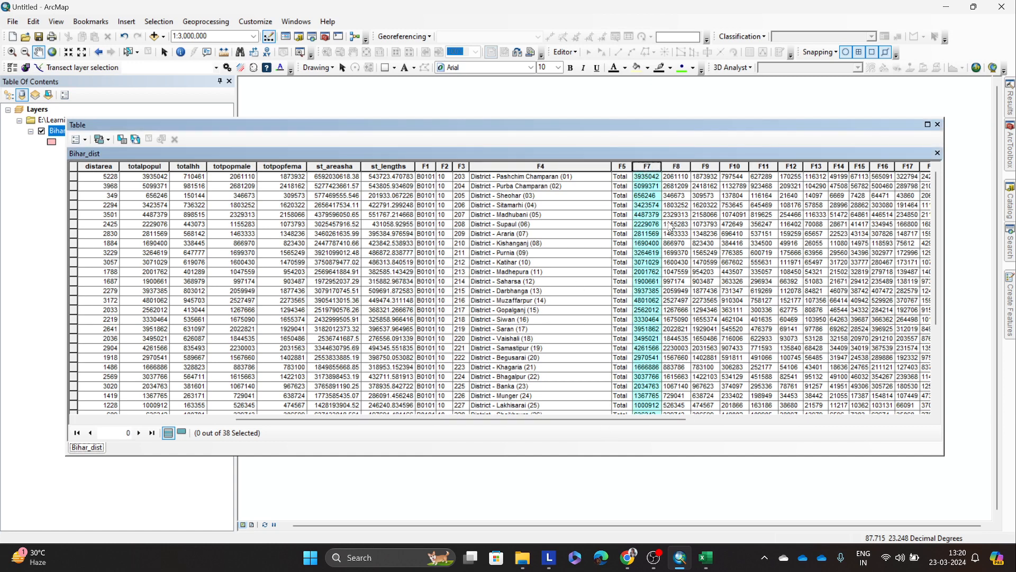
pyautogui.click(671, 224)
pyautogui.click(733, 204)
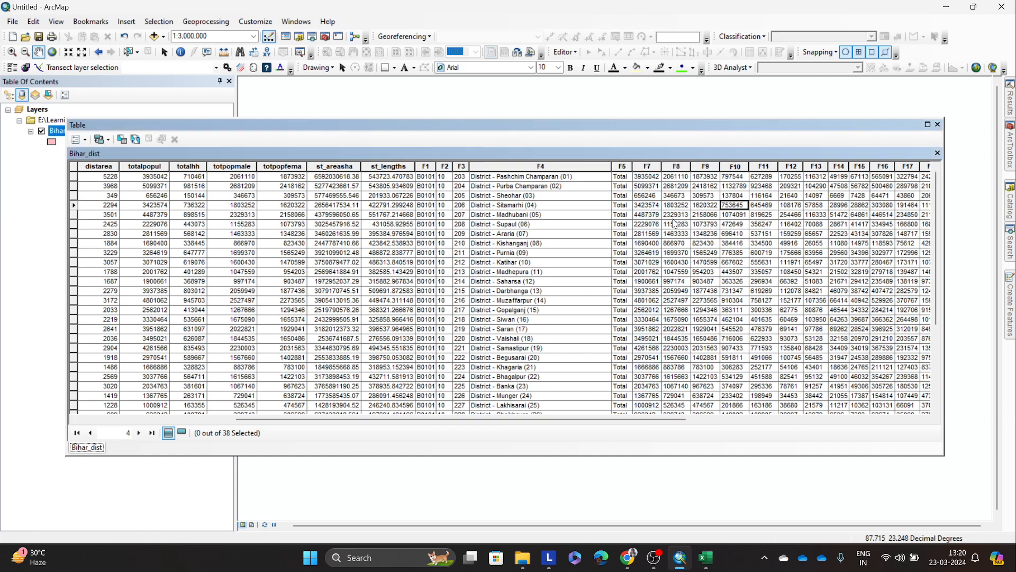
pyautogui.click(641, 177)
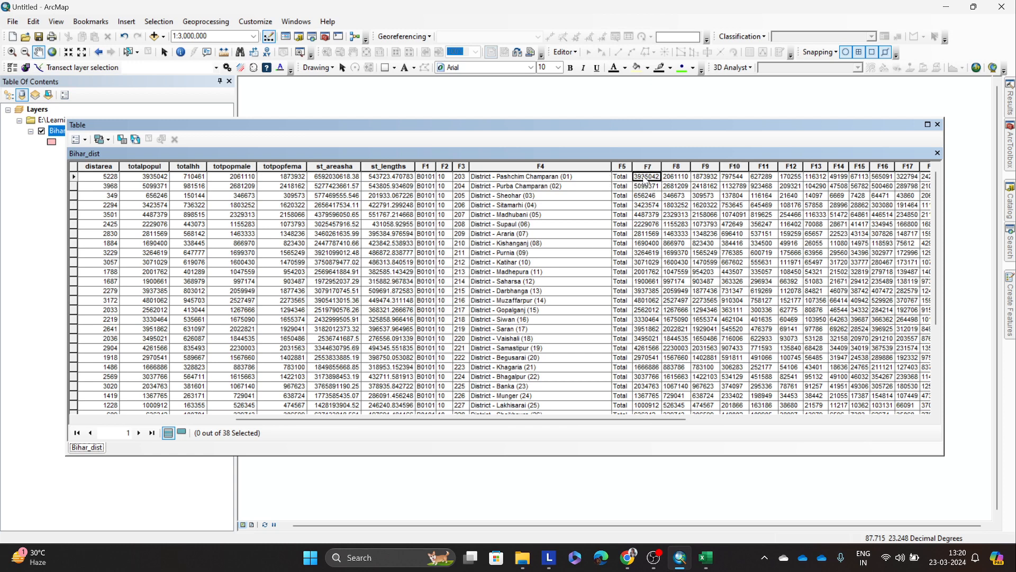
pyautogui.press('Down')
pyautogui.press('Down')
pyautogui.press('Down')
pyautogui.press('Down')
pyautogui.press('Down')
pyautogui.press('Down')
pyautogui.press('Down')
pyautogui.press('Down')
pyautogui.press('Down')
pyautogui.press('Down')
pyautogui.click(644, 165)
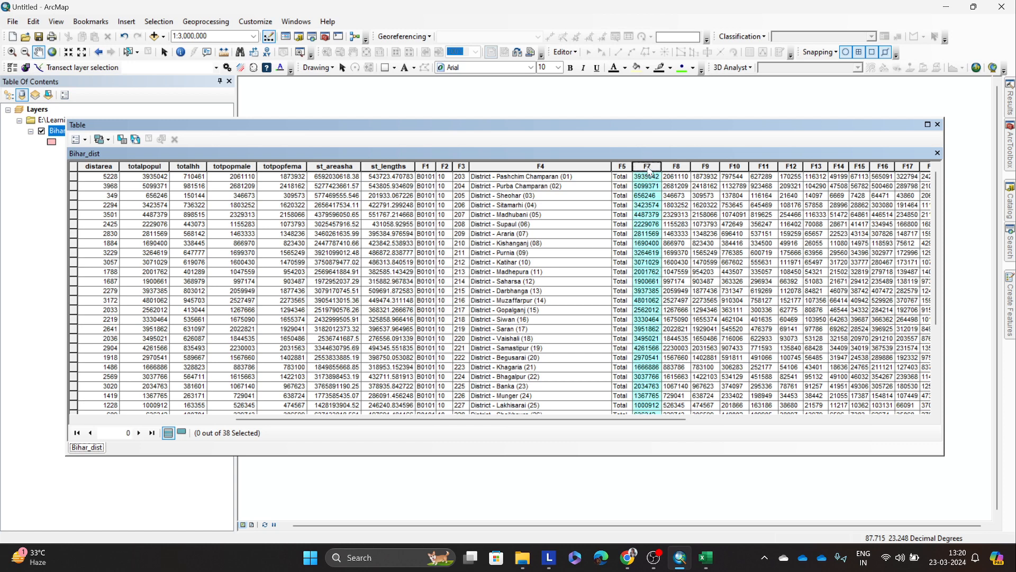
# Step: Close the attribute table and review Bihar_dist's Categories and Quantities symbology options, including the Dot density fields, without applying changes
pyautogui.click(937, 124)
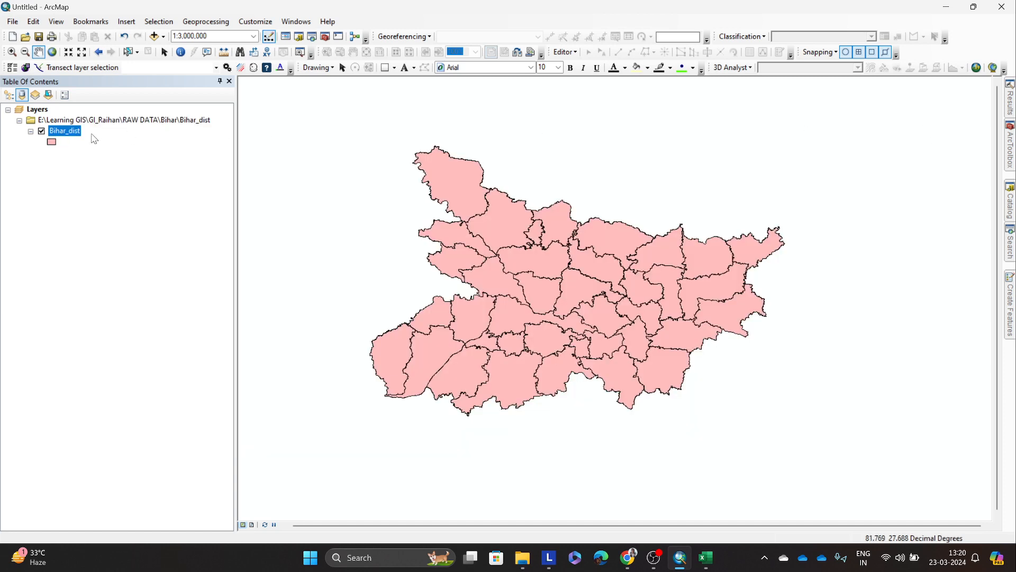
pyautogui.rightClick(61, 136)
pyautogui.click(138, 366)
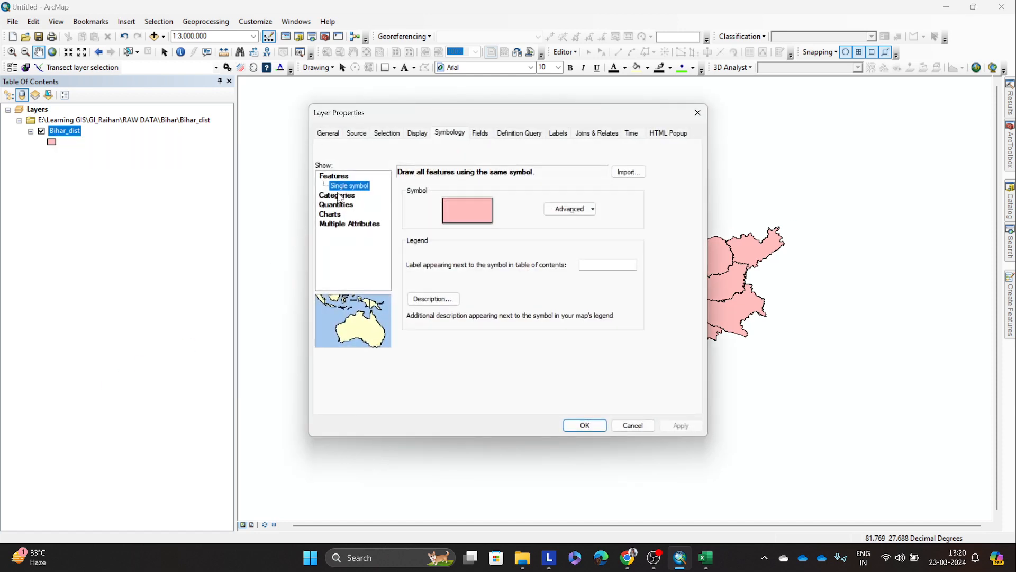
pyautogui.moveTo(442, 115); pyautogui.dragTo(219, 155)
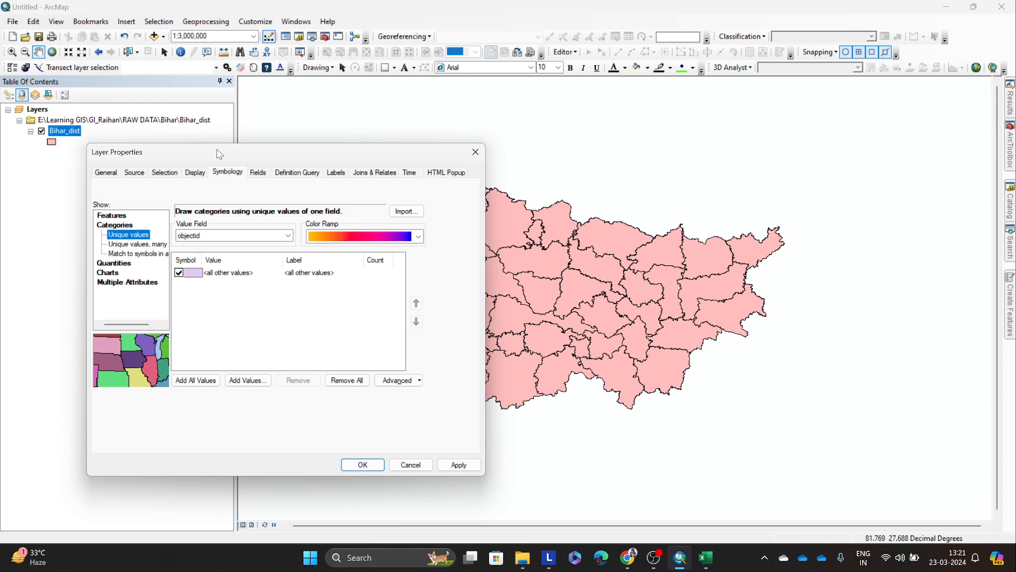
pyautogui.click(126, 245)
pyautogui.click(114, 263)
pyautogui.click(127, 272)
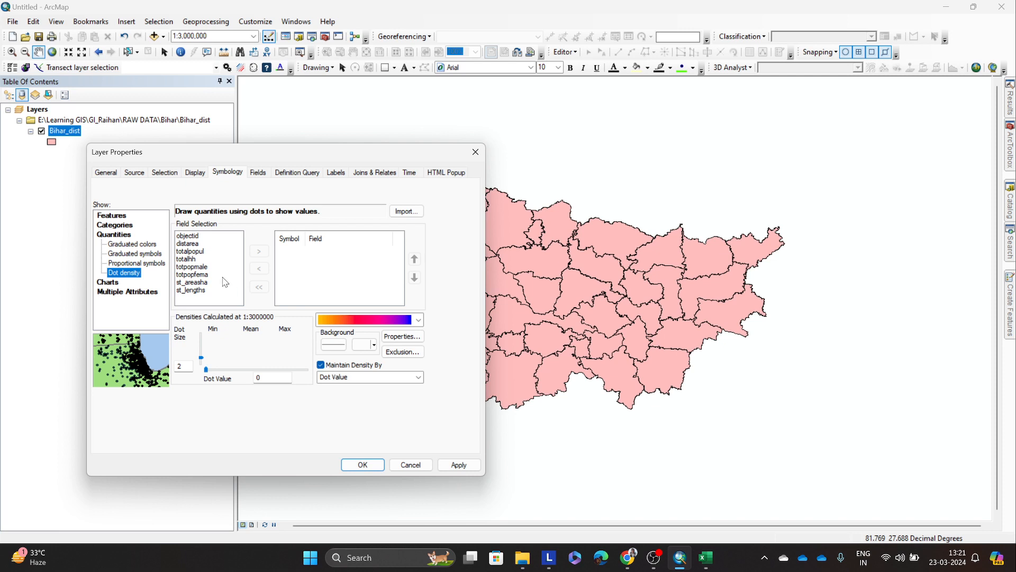
pyautogui.click(234, 302)
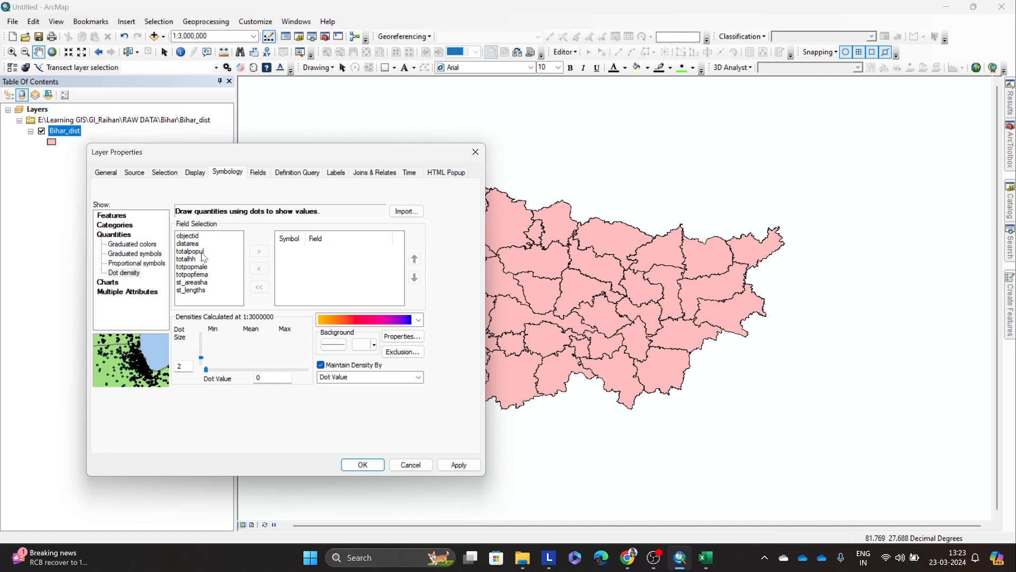
pyautogui.click(475, 152)
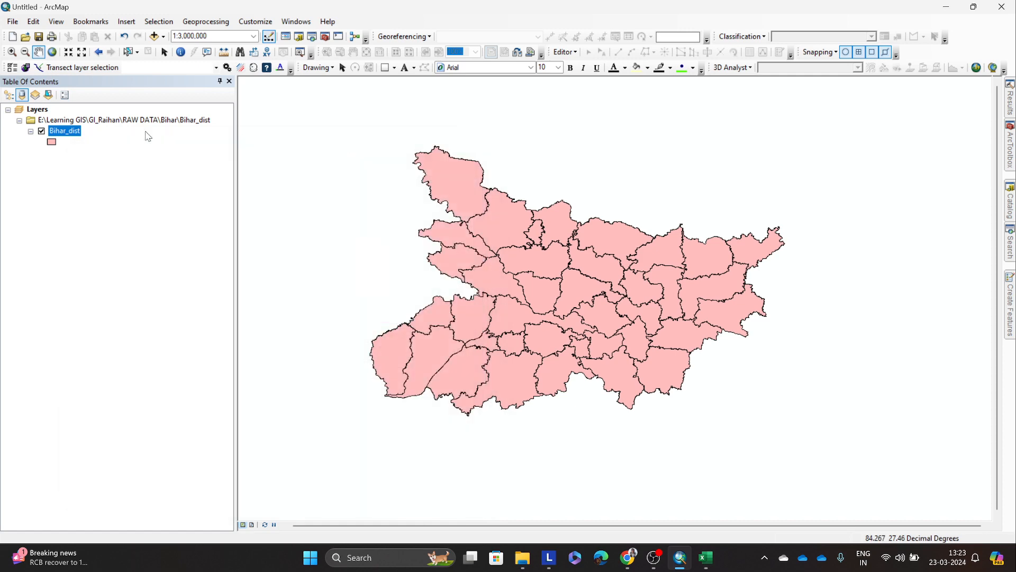
# Step: Open the Bihar_dist attribute table, view its original and joined fields, and close it
pyautogui.rightClick(72, 132)
pyautogui.click(93, 161)
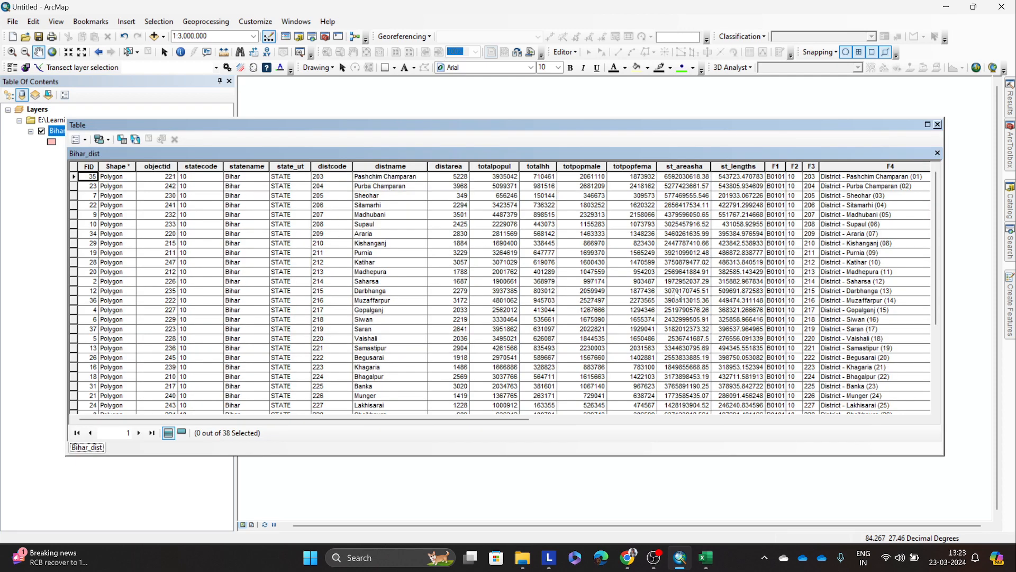
pyautogui.click(937, 124)
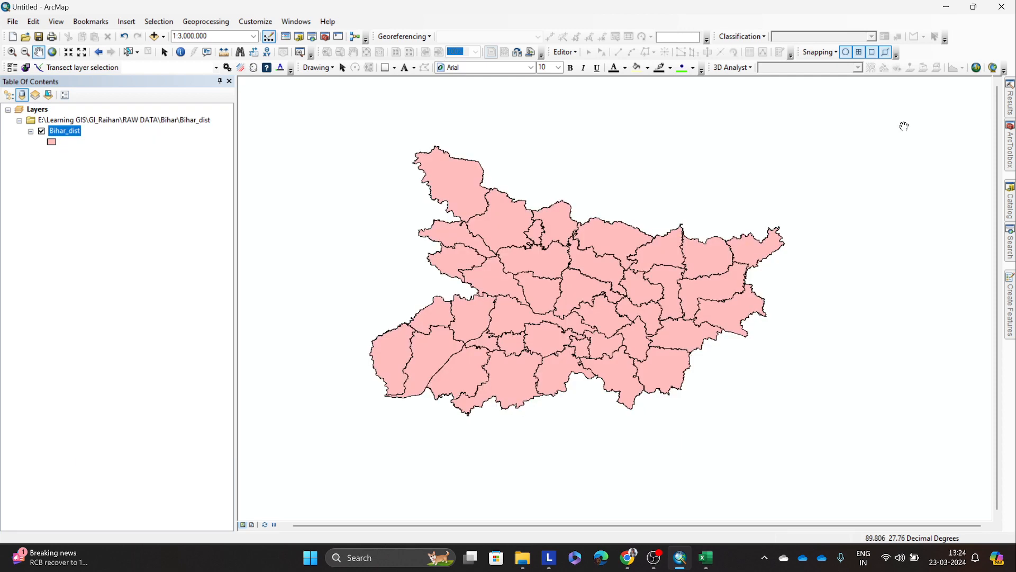
# Step: Examine the fields offered for Bihar_dist's Dot density symbology and the symbology import options, and leave the layer properties without applying changes
pyautogui.rightClick(73, 132)
pyautogui.click(150, 380)
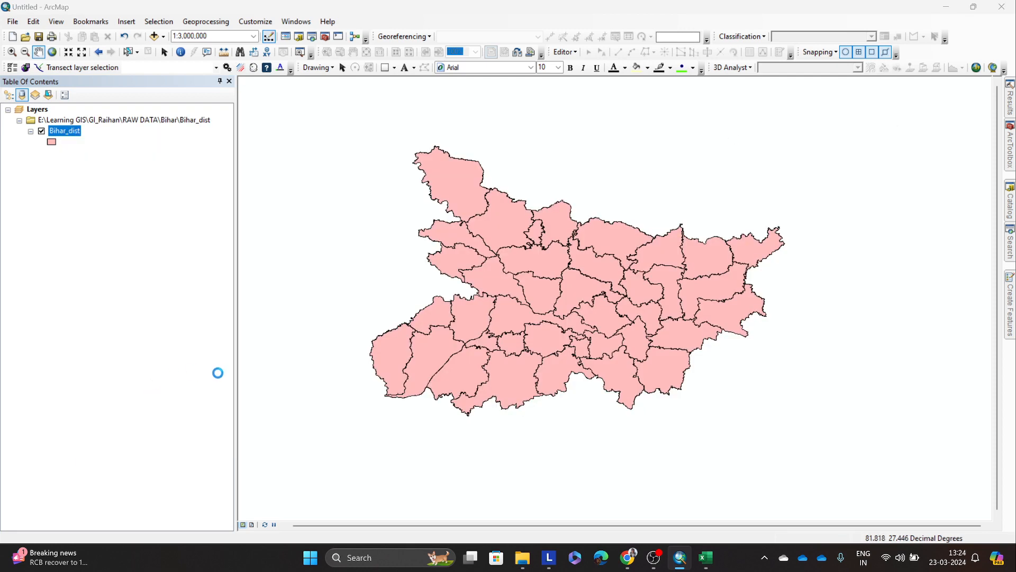
pyautogui.click(340, 194)
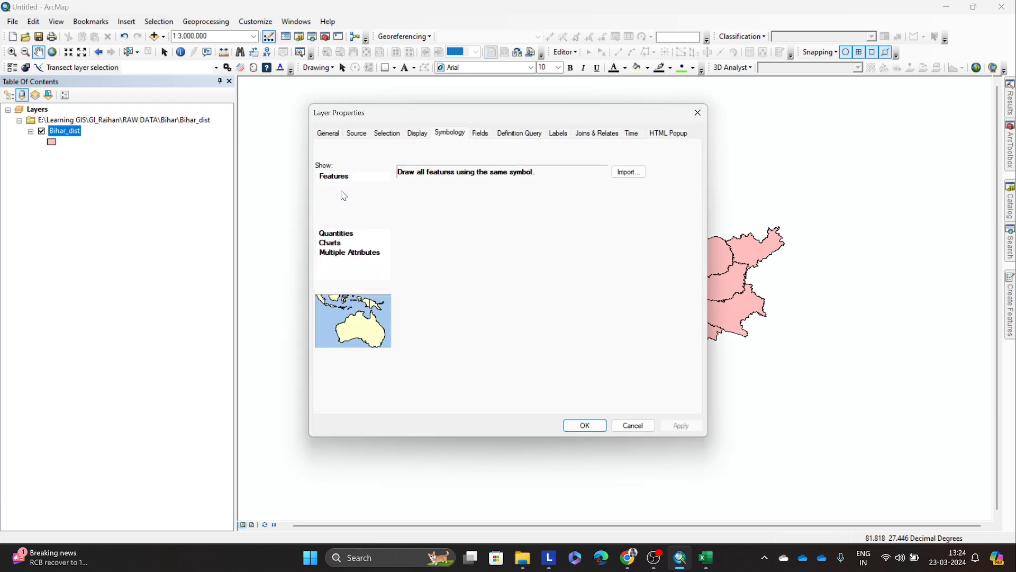
pyautogui.click(336, 224)
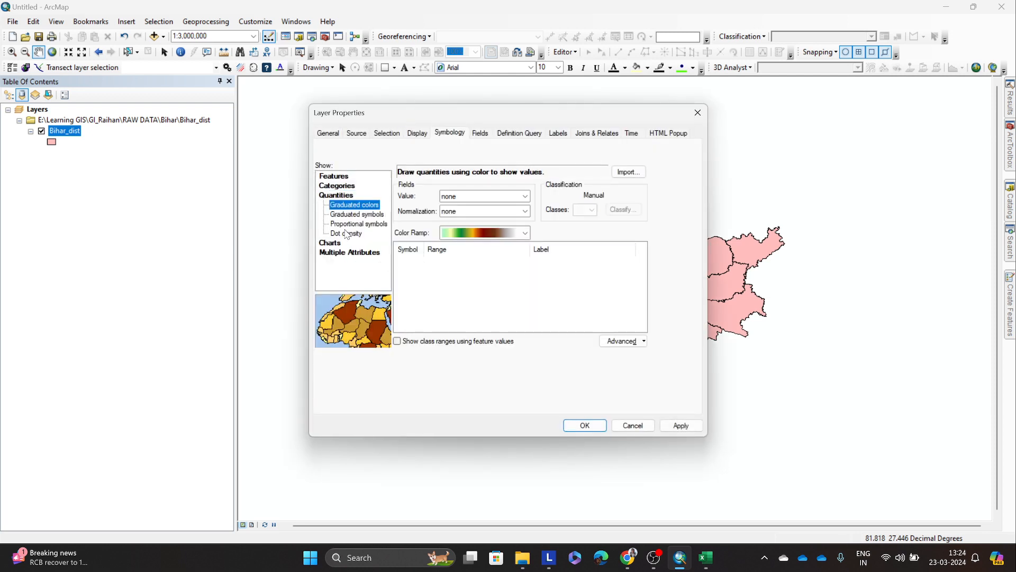
pyautogui.click(348, 235)
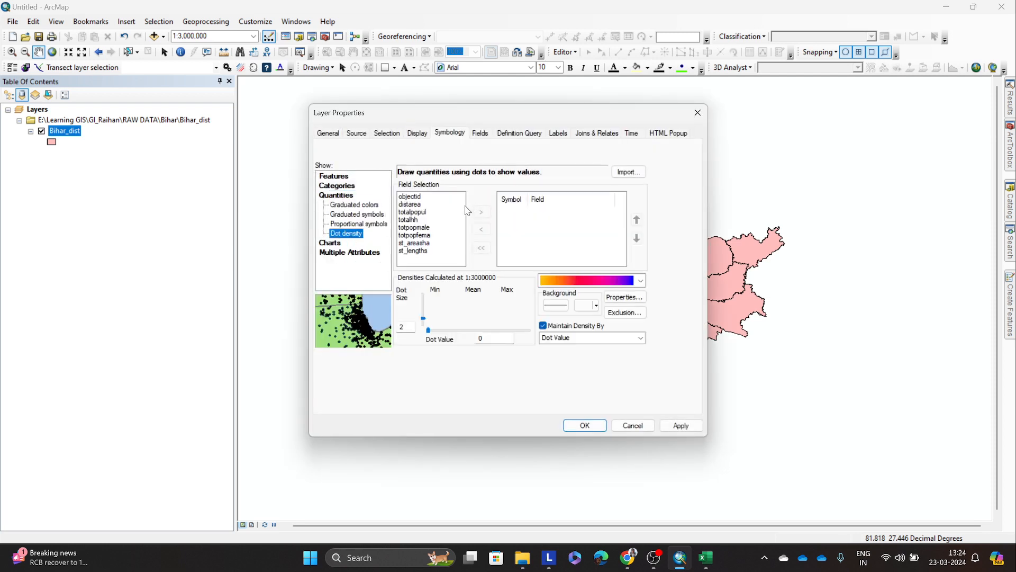
pyautogui.click(624, 173)
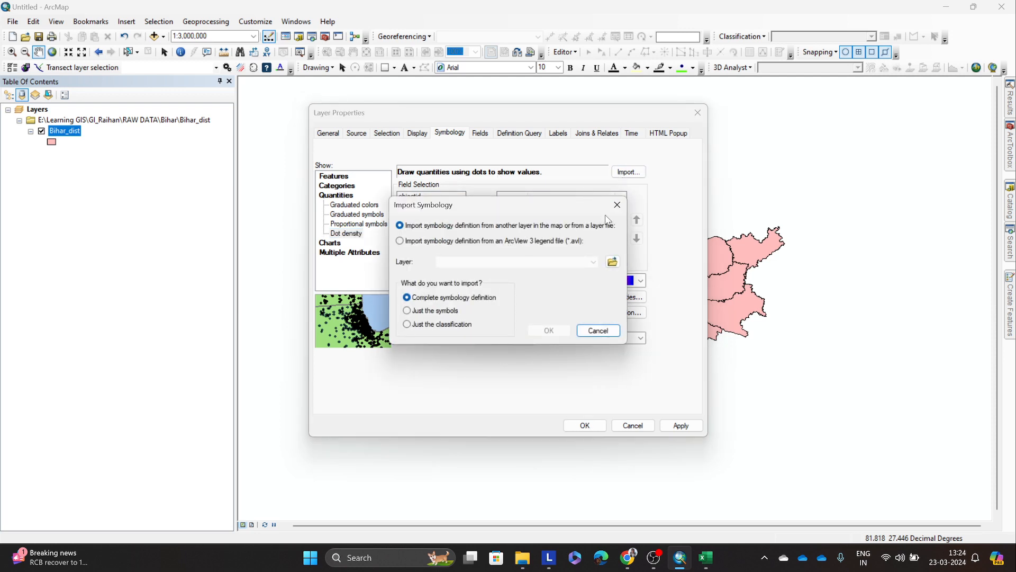
pyautogui.click(616, 205)
pyautogui.click(418, 204)
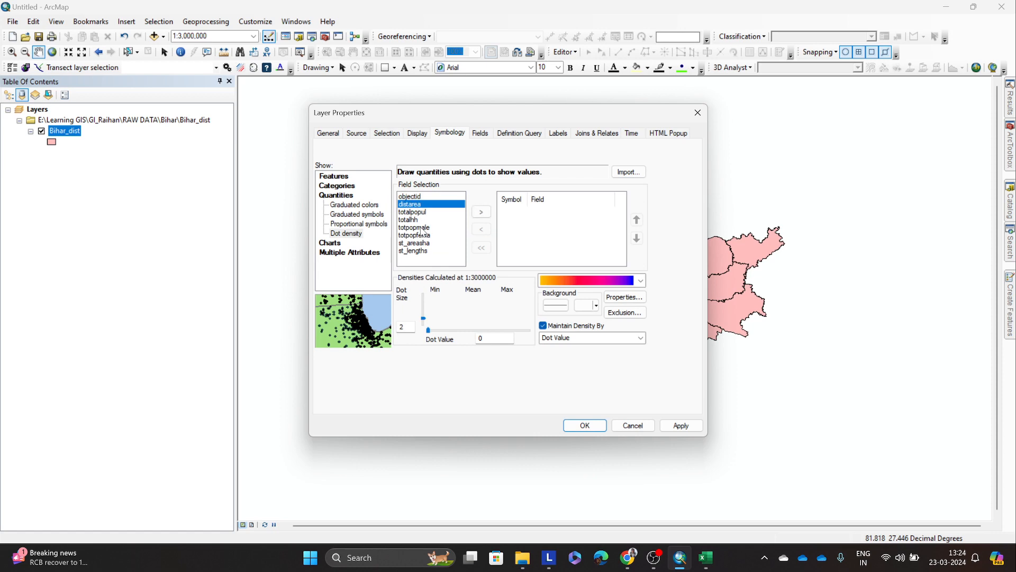
pyautogui.press('Escape')
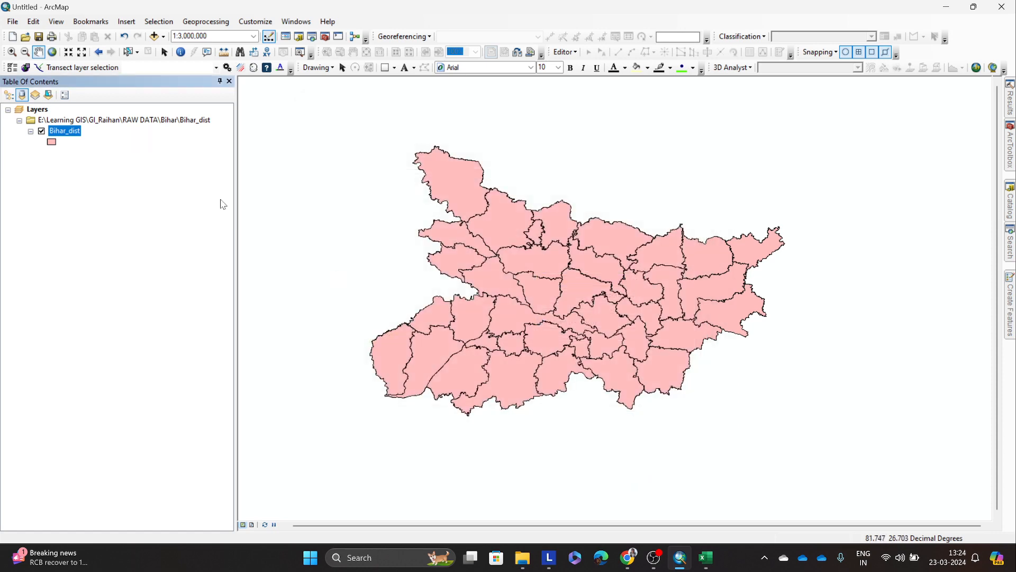
# Step: Start a data export of all Bihar_dist features and open the choice of location for the output shapefile
pyautogui.rightClick(59, 132)
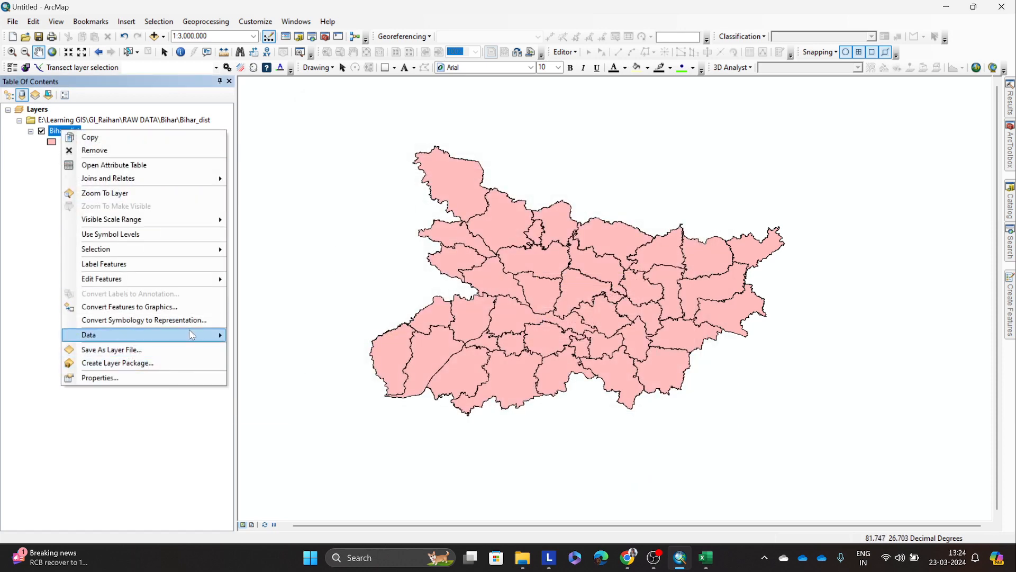
pyautogui.moveTo(203, 339)
pyautogui.click(267, 348)
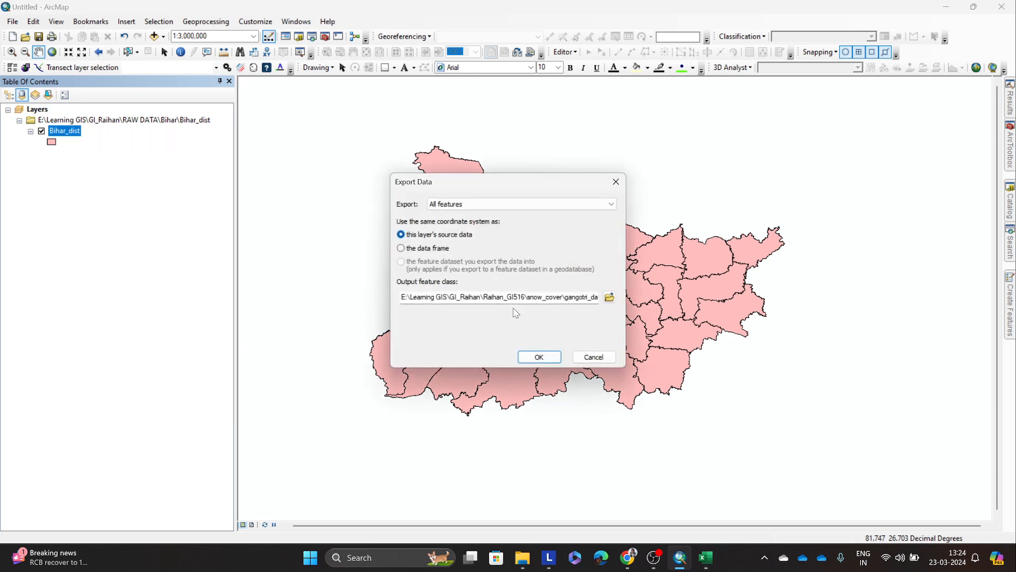
pyautogui.click(588, 206)
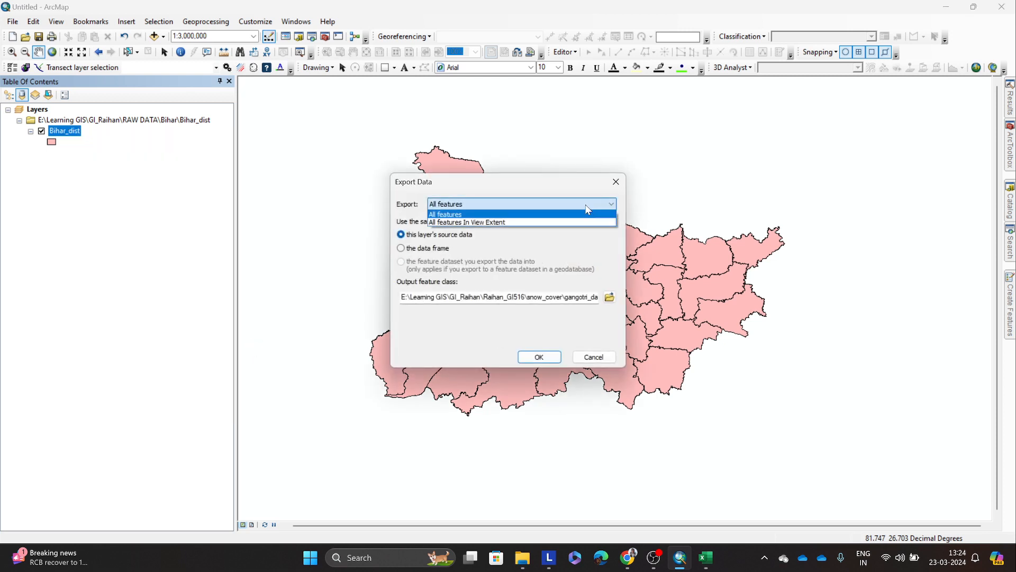
pyautogui.click(475, 213)
pyautogui.click(609, 297)
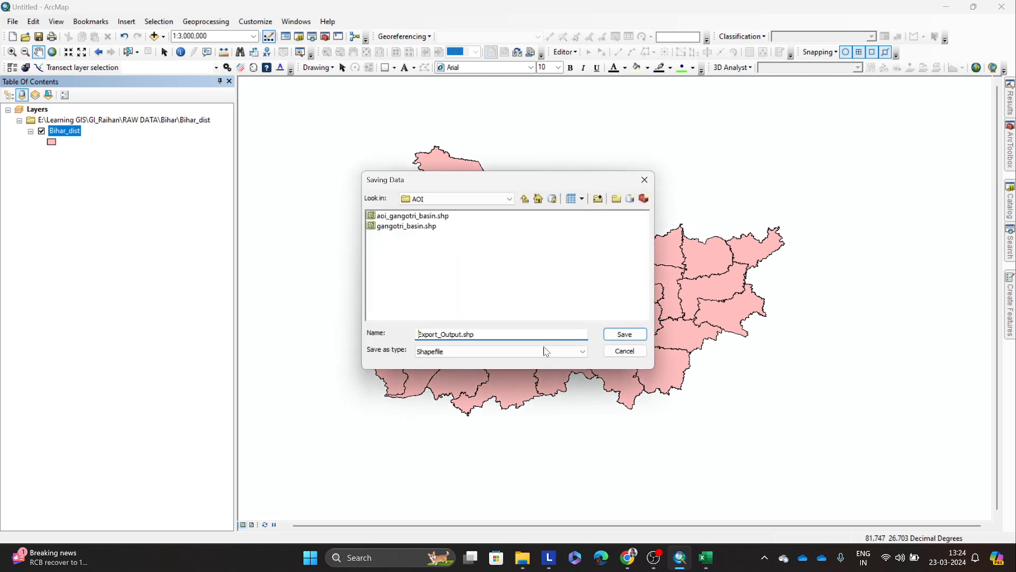
# Step: Browse to the Bihar_dist folder inside the Bihar raw data for the export output, and create a new folder there with the default name
pyautogui.click(525, 200)
pyautogui.click(525, 200)
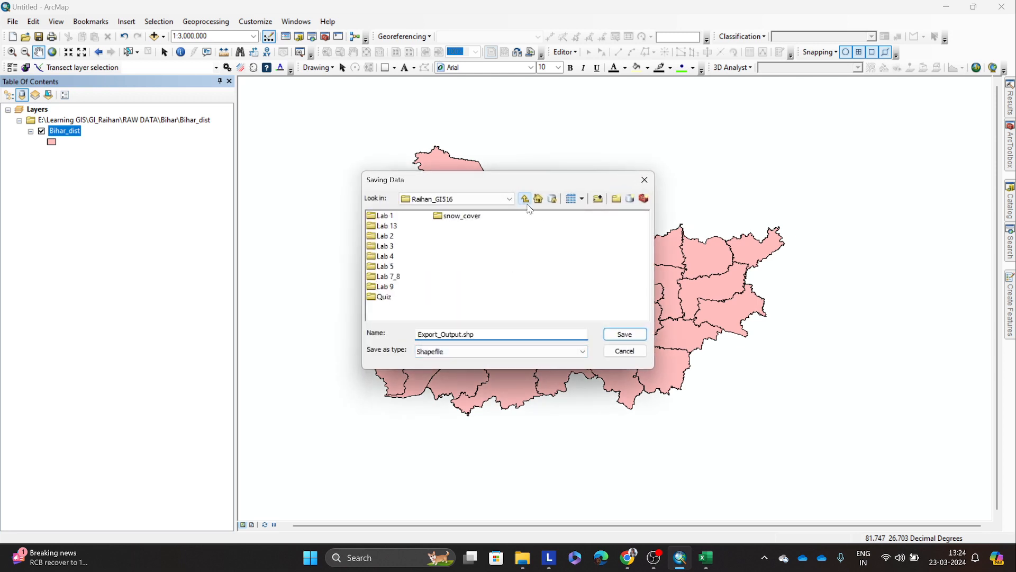
pyautogui.click(526, 200)
pyautogui.click(526, 200)
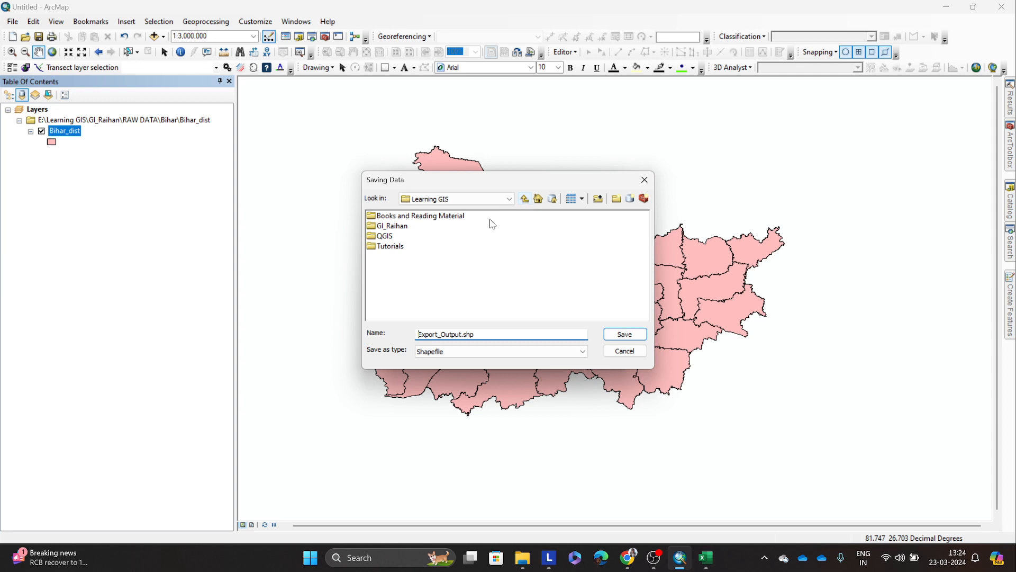
pyautogui.doubleClick(385, 247)
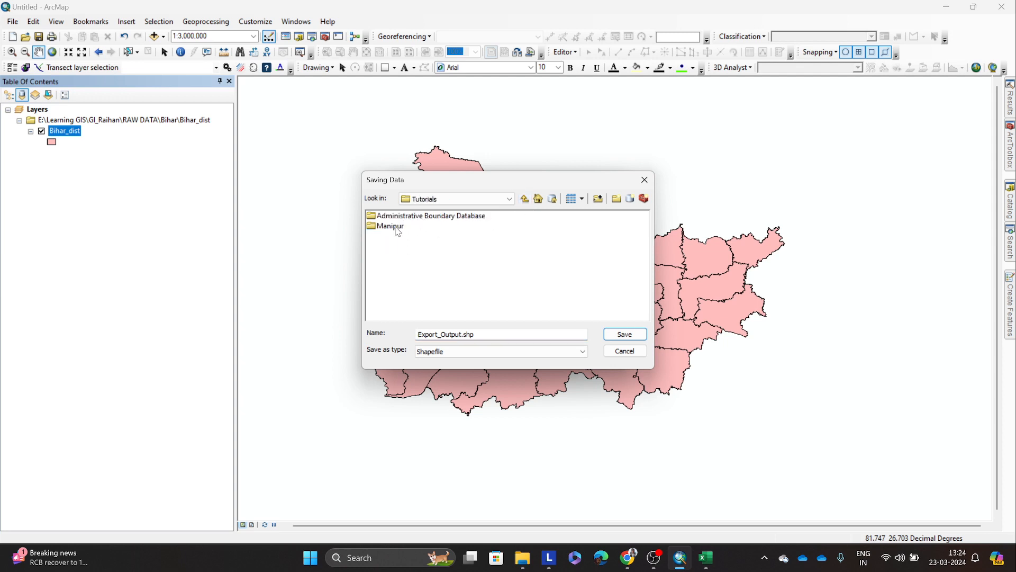
pyautogui.click(525, 199)
pyautogui.click(401, 229)
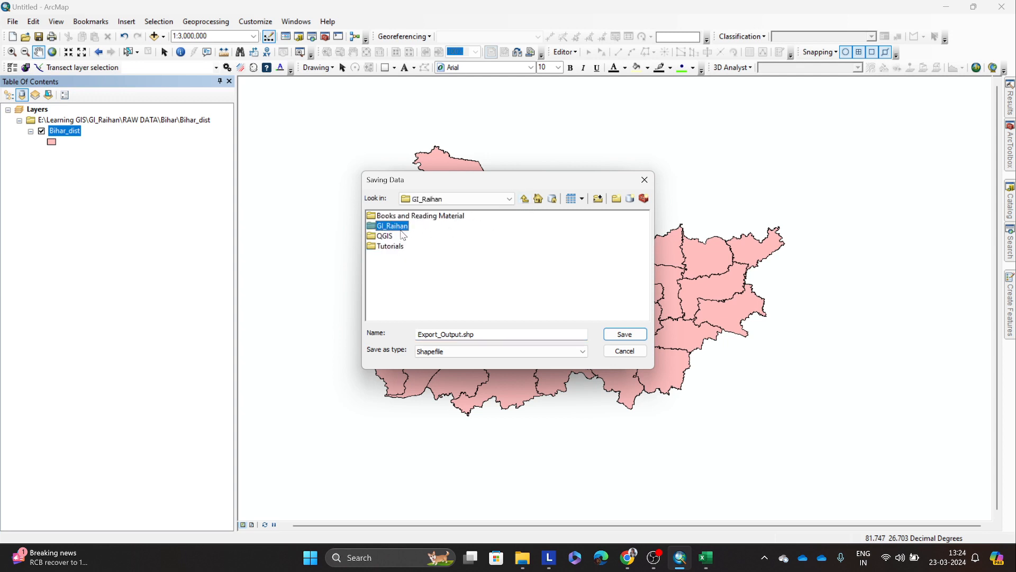
pyautogui.doubleClick(411, 298)
pyautogui.doubleClick(384, 228)
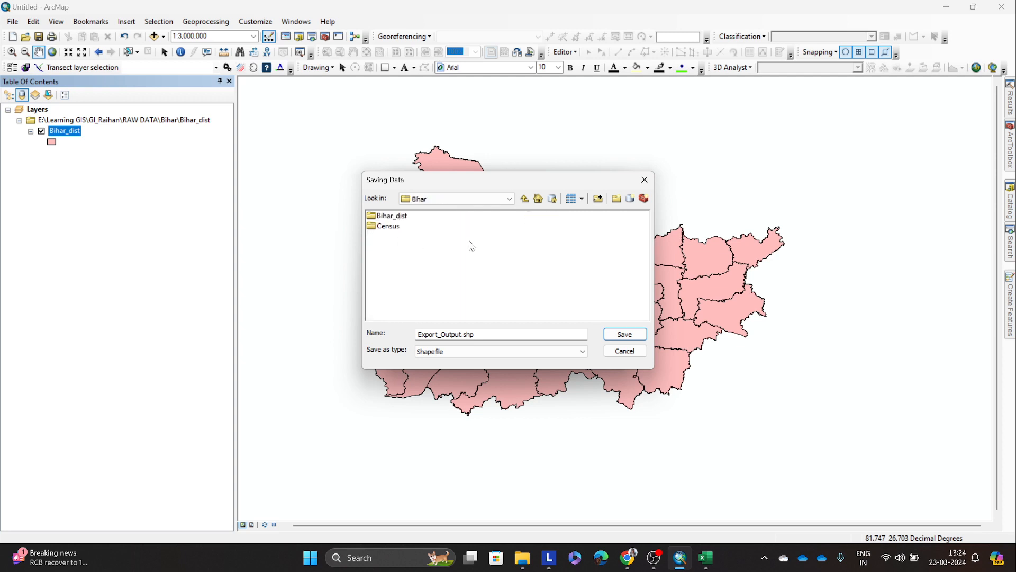
pyautogui.doubleClick(391, 216)
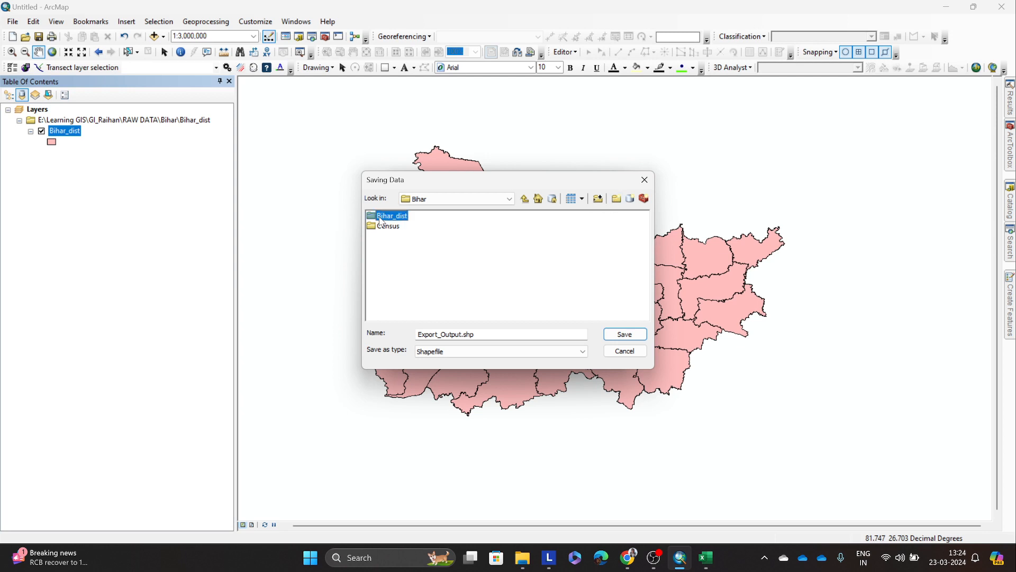
pyautogui.click(617, 201)
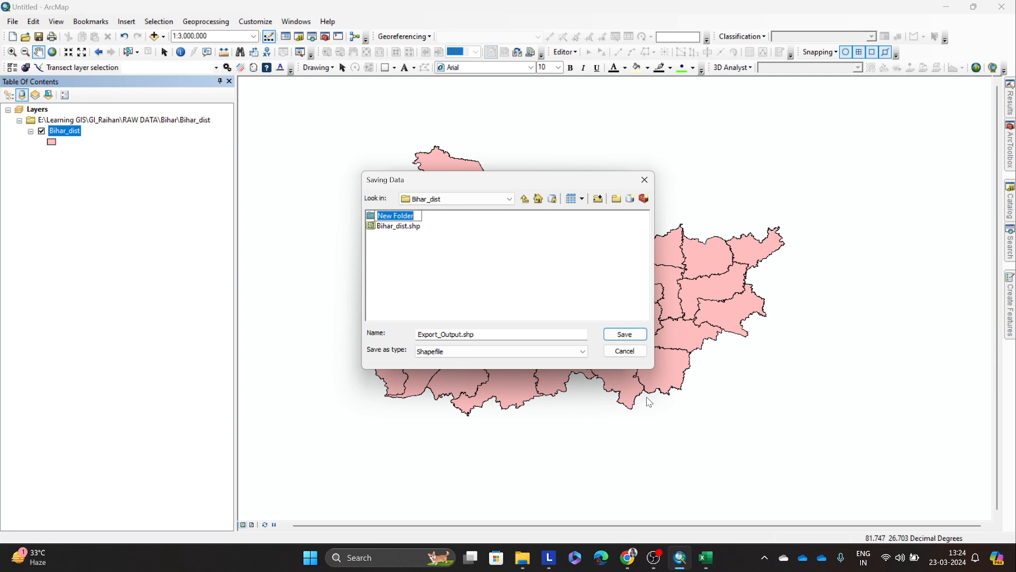
pyautogui.click(478, 291)
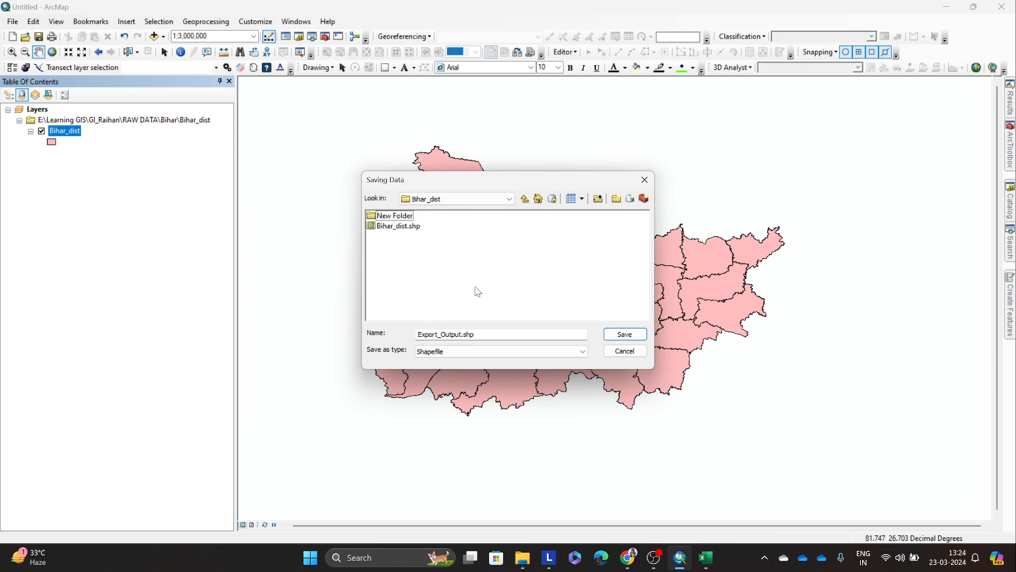
# Step: Try to export the Bihar_dist layer as the shapefile bihar_worker.shp in the Bihar_dist folder
pyautogui.click(461, 332)
pyautogui.press('BackSpace')
pyautogui.press('BackSpace')
pyautogui.press('BackSpace')
pyautogui.press('BackSpace')
pyautogui.press('BackSpace')
pyautogui.press('BackSpace')
pyautogui.press('BackSpace')
pyautogui.press('BackSpace')
pyautogui.press('BackSpace')
pyautogui.press('BackSpace')
pyautogui.press('BackSpace')
pyautogui.press('BackSpace')
pyautogui.press('BackSpace')
pyautogui.press('BackSpace')
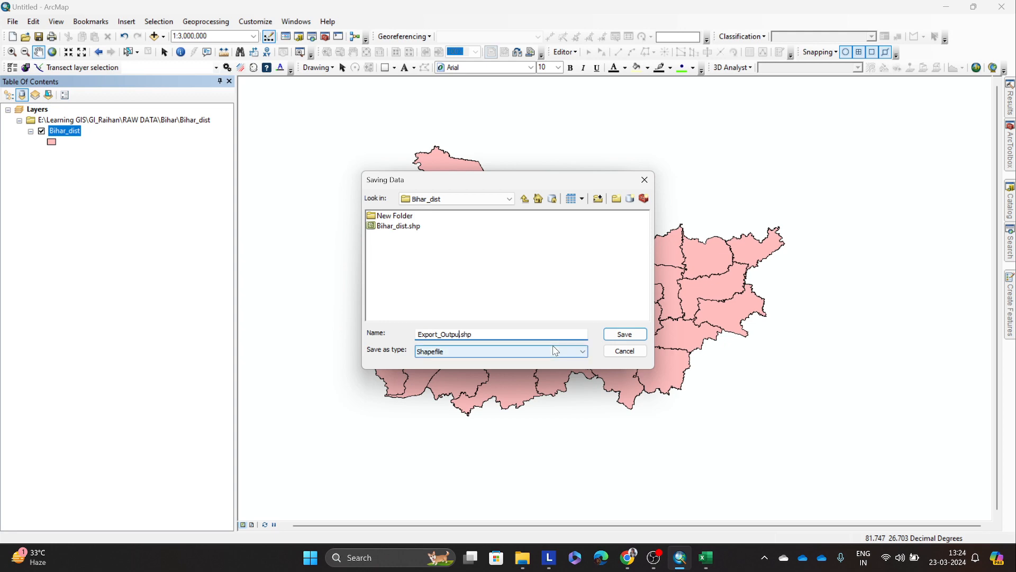
pyautogui.click(707, 557)
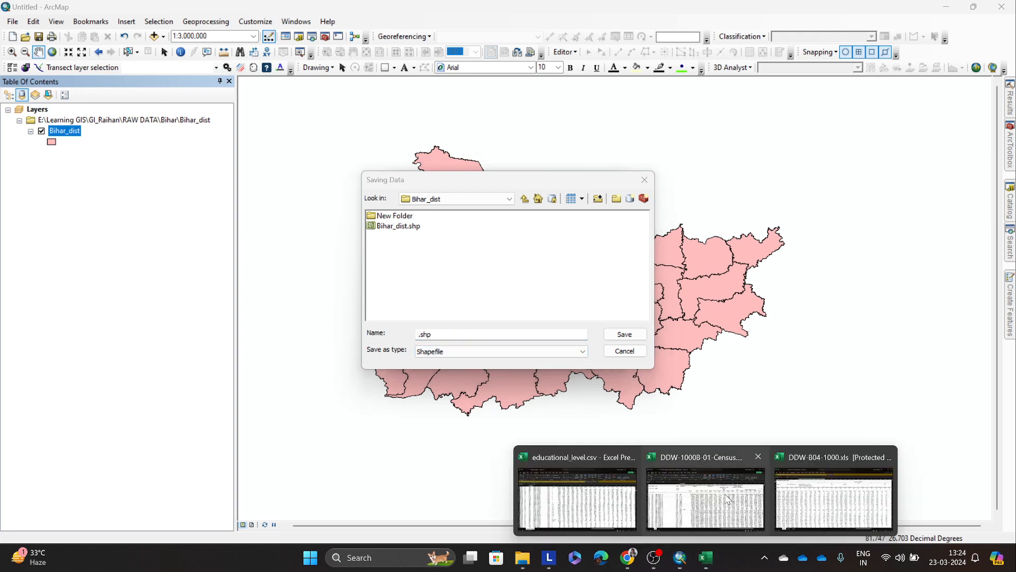
pyautogui.moveTo(726, 498)
pyautogui.click(423, 335)
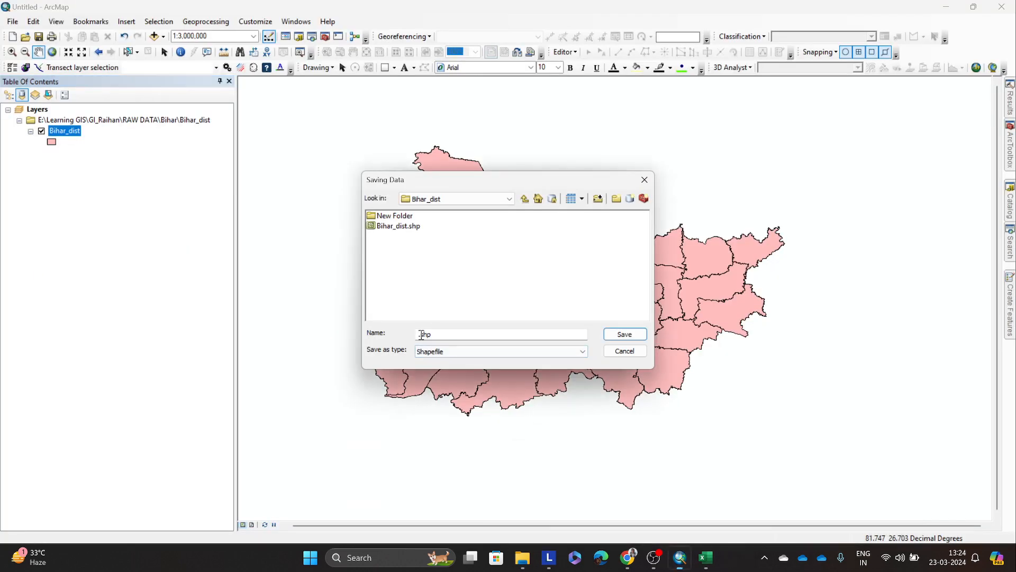
pyautogui.write('biha')
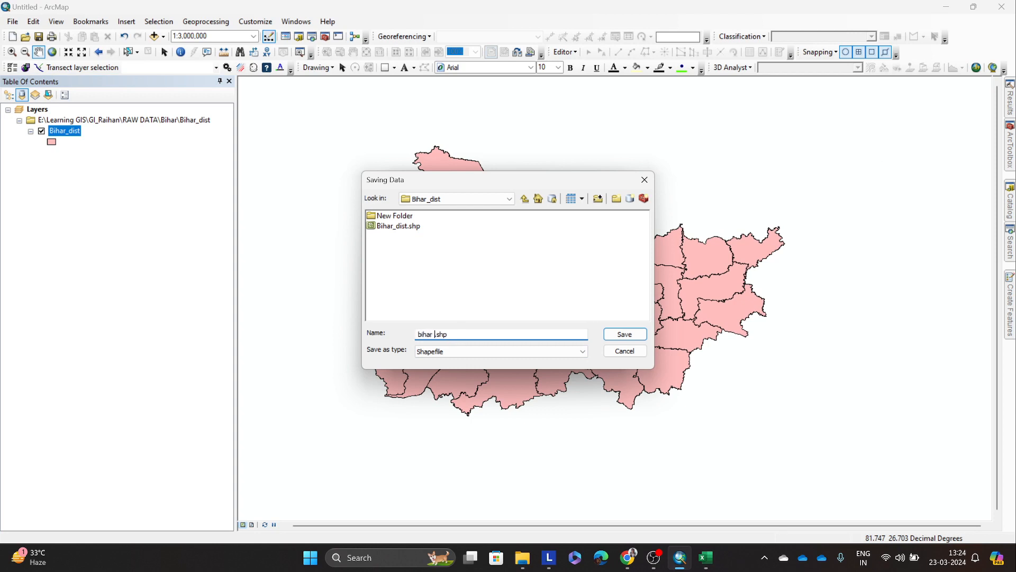
pyautogui.write('r_worker')
pyautogui.click(449, 334)
pyautogui.click(616, 335)
pyautogui.click(546, 352)
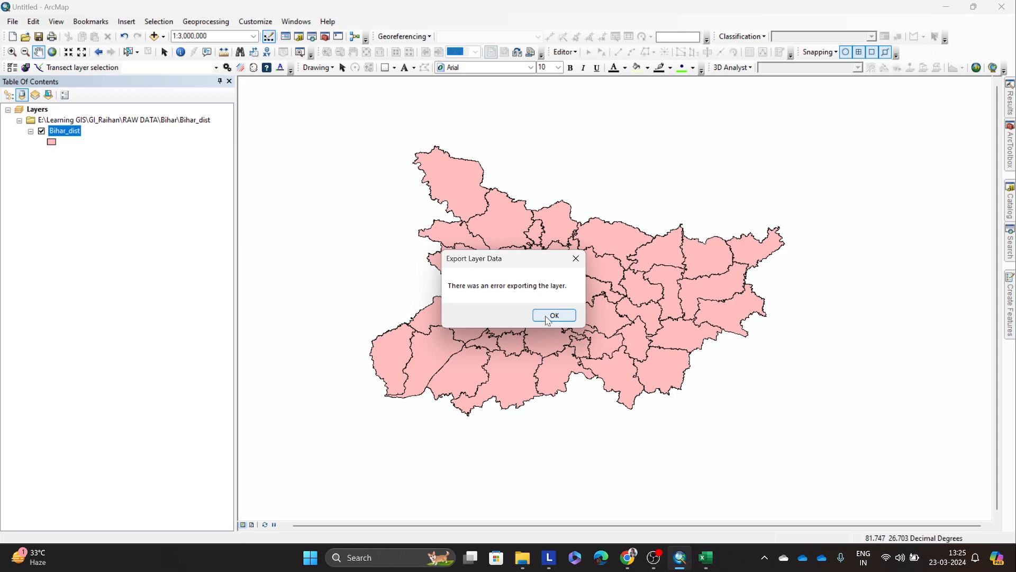
pyautogui.click(548, 319)
# Step: Open Bihar_dist's layer properties and close the educational_level.csv workbook in Excel
pyautogui.rightClick(58, 132)
pyautogui.click(140, 377)
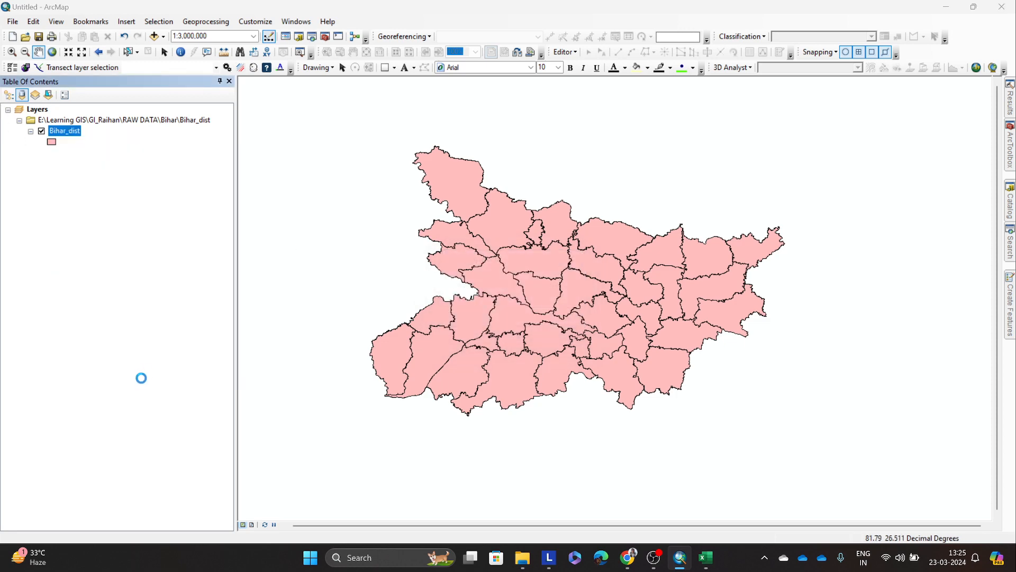
pyautogui.moveTo(705, 557)
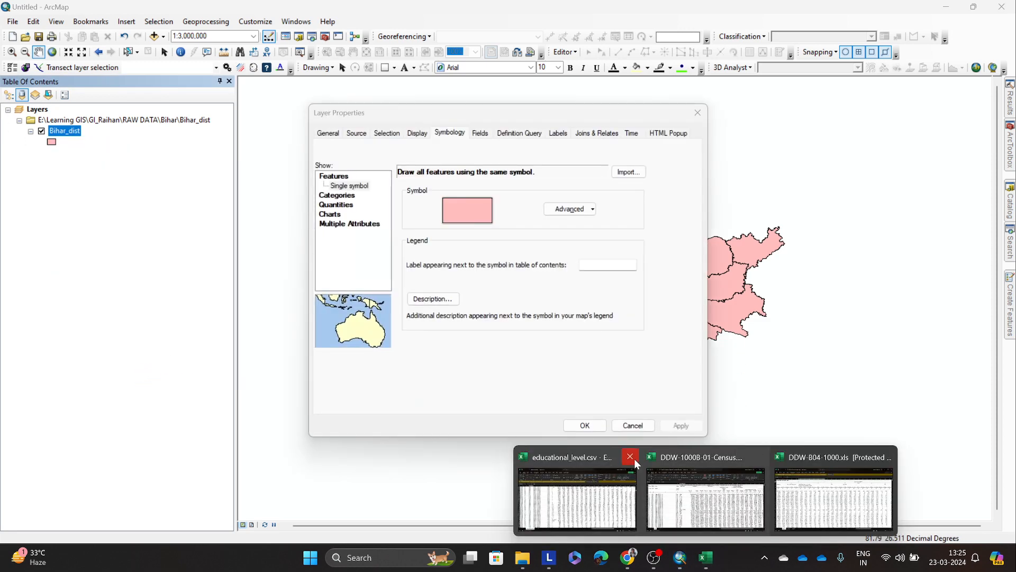
pyautogui.click(631, 457)
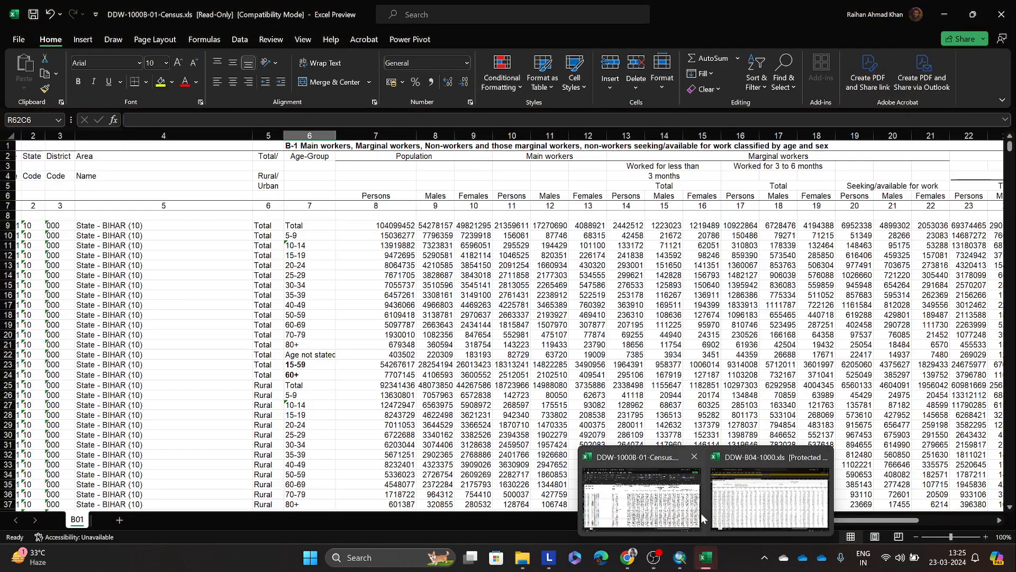
pyautogui.click(694, 457)
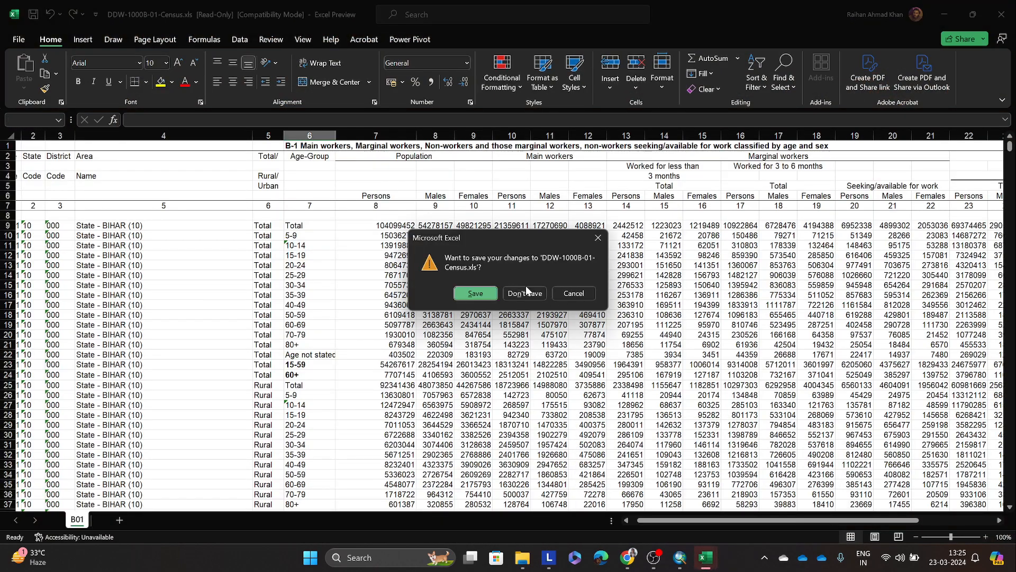
pyautogui.click(476, 293)
pyautogui.click(577, 320)
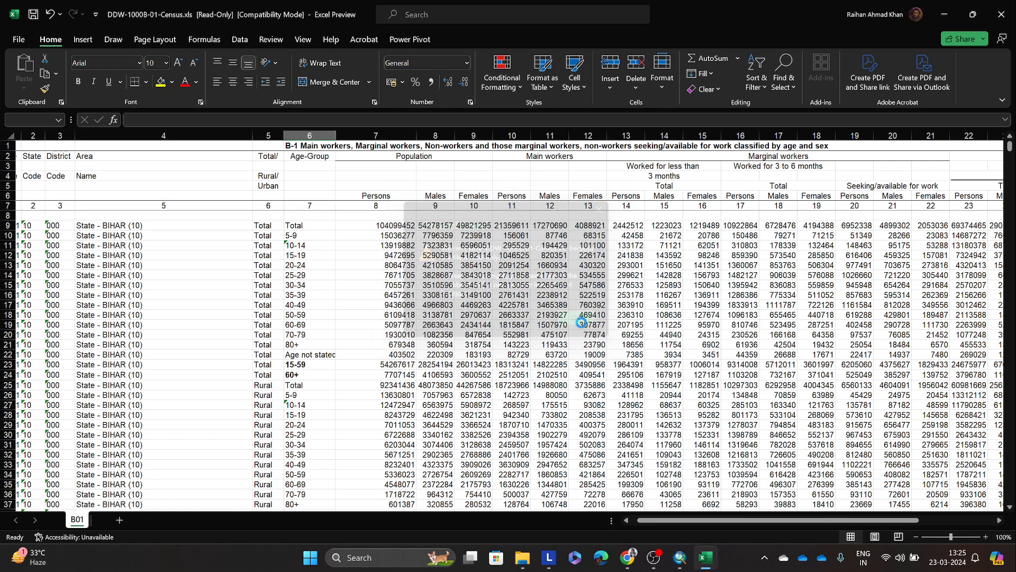
pyautogui.click(565, 344)
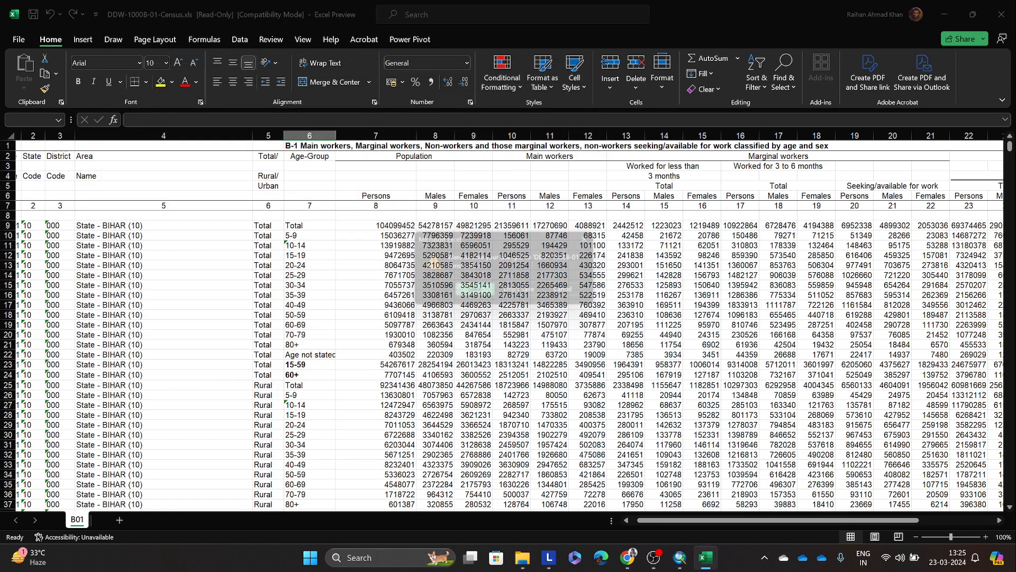
pyautogui.click(576, 293)
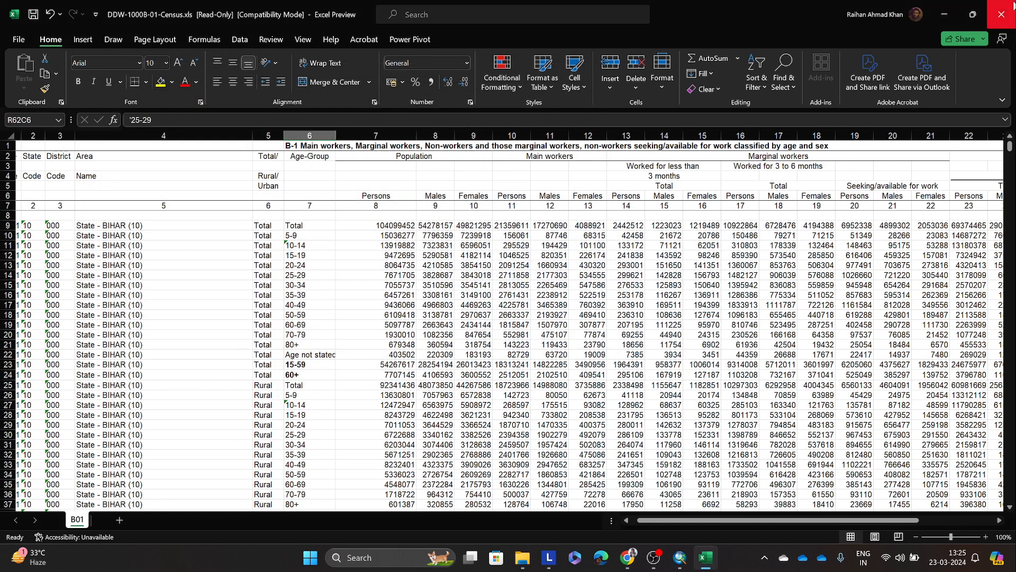
pyautogui.click(1001, 14)
pyautogui.click(576, 293)
# Step: Close DDW-1000B-01-Census.xls without saving its changes, close DDW-B04-1000.xls as well, and dismiss Bihar_dist's layer properties in ArcMap
pyautogui.moveTo(708, 554)
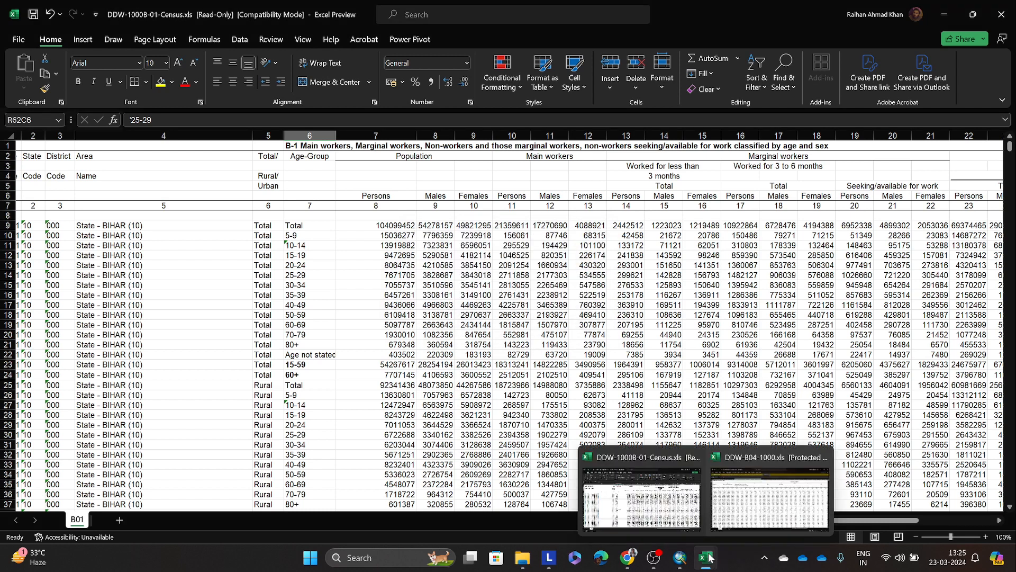
pyautogui.click(695, 459)
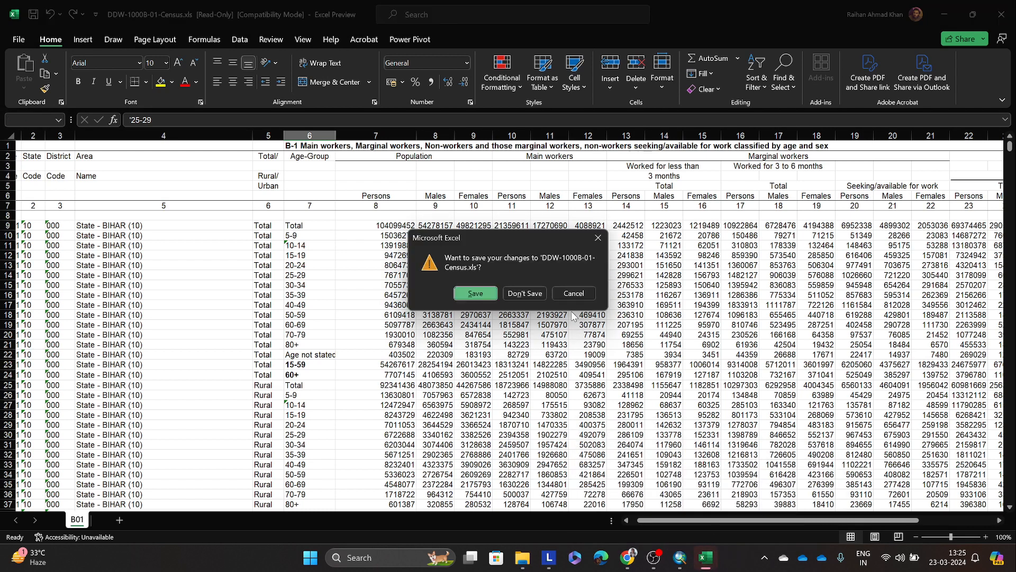
pyautogui.click(525, 292)
pyautogui.click(709, 509)
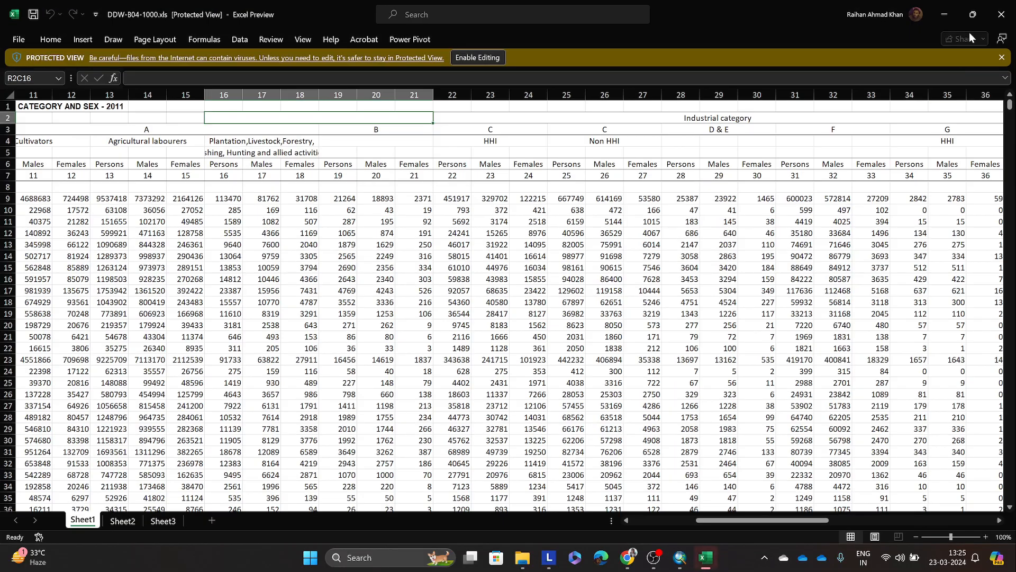
pyautogui.click(1002, 6)
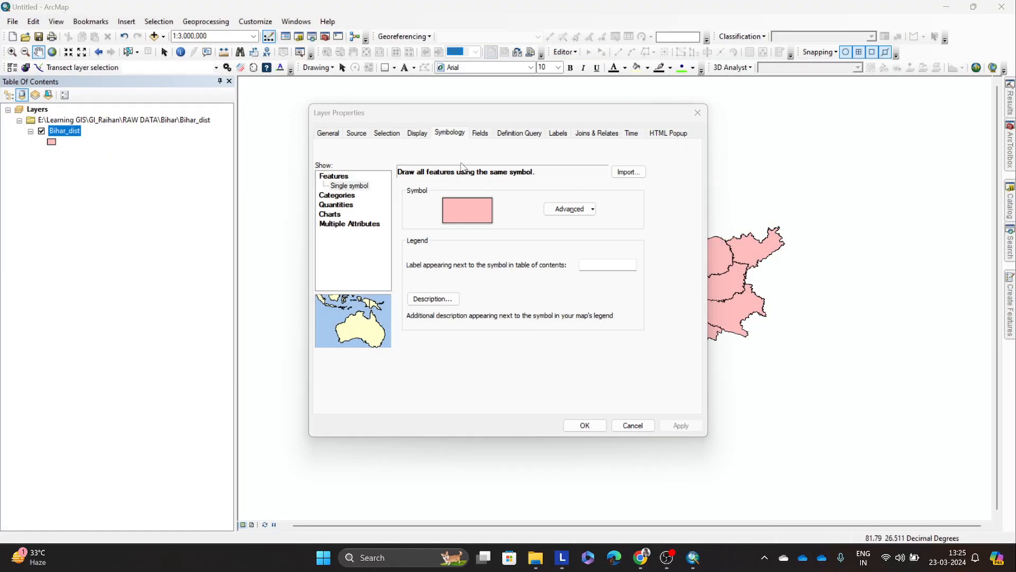
pyautogui.click(697, 112)
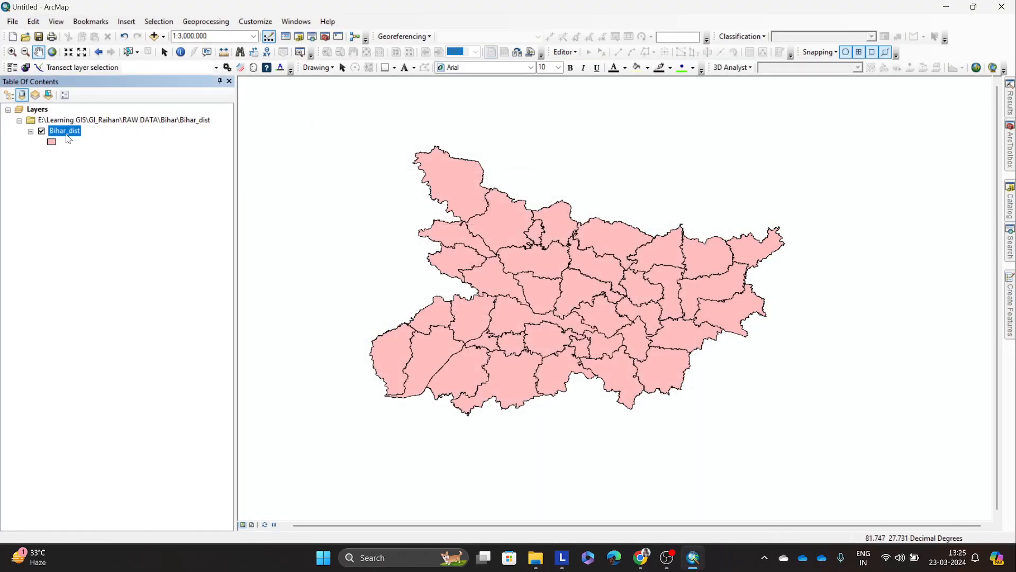
# Step: Try to export the Bihar_dist layer again as a shapefile named bihar_wo in the Bihar_dist folder
pyautogui.rightClick(68, 138)
pyautogui.moveTo(217, 339)
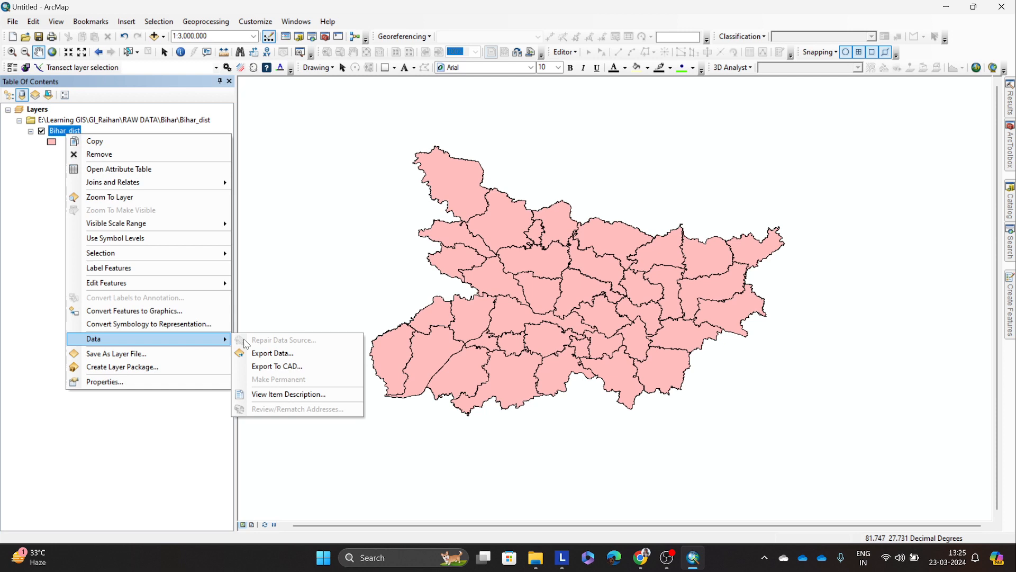
pyautogui.click(298, 353)
pyautogui.click(609, 297)
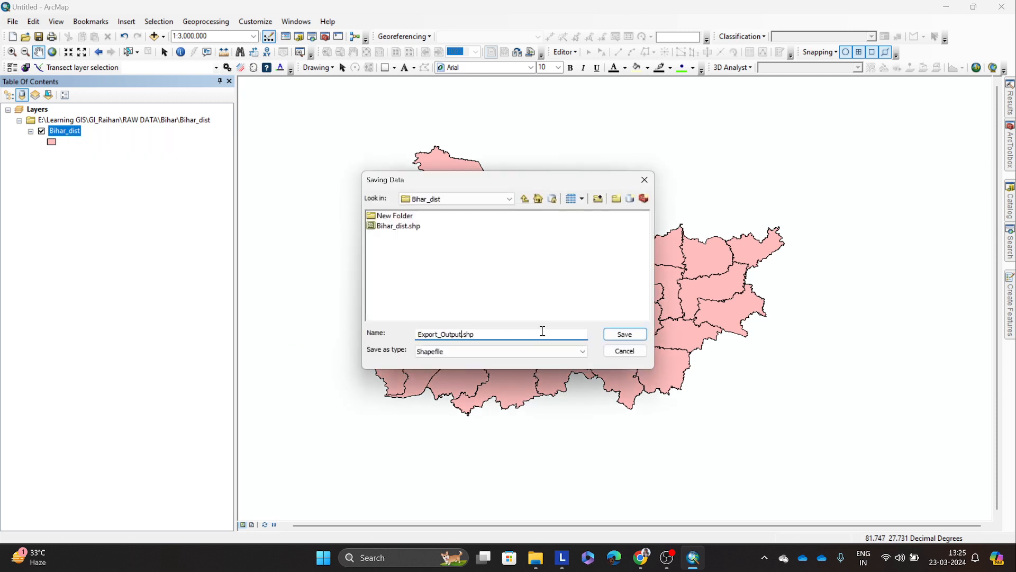
pyautogui.press('BackSpace')
pyautogui.press('BackSpace')
pyautogui.press('BackSpace')
pyautogui.press('BackSpace')
pyautogui.press('BackSpace')
pyautogui.press('BackSpace')
pyautogui.press('BackSpace')
pyautogui.press('BackSpace')
pyautogui.press('BackSpace')
pyautogui.press('BackSpace')
pyautogui.write('bihar_wo')
pyautogui.click(627, 335)
pyautogui.click(542, 359)
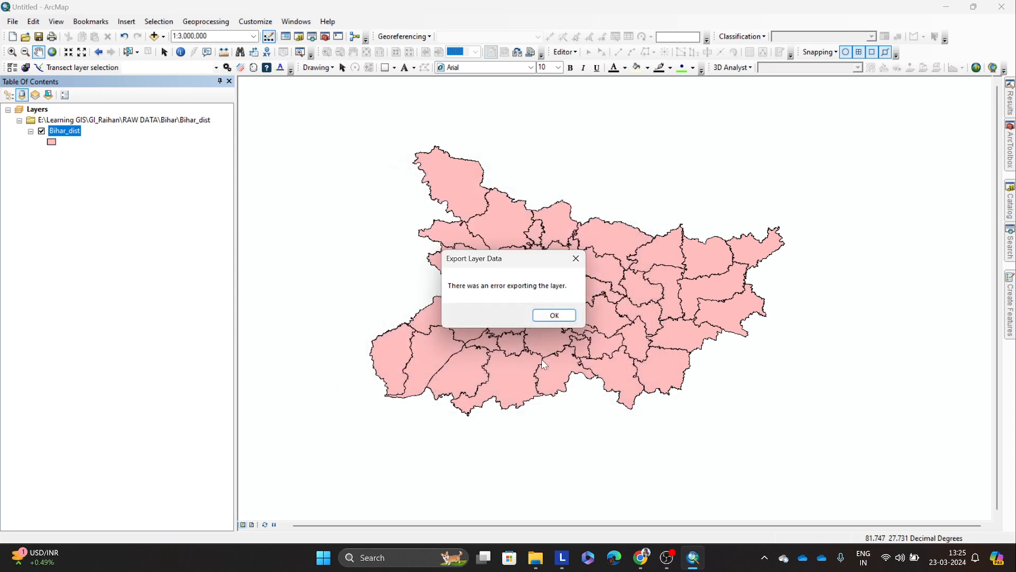
pyautogui.click(551, 317)
# Step: Switch to the Census folder in File Explorer and open DDW-1000B-01-Census.xls in Excel as read-only
pyautogui.click(535, 558)
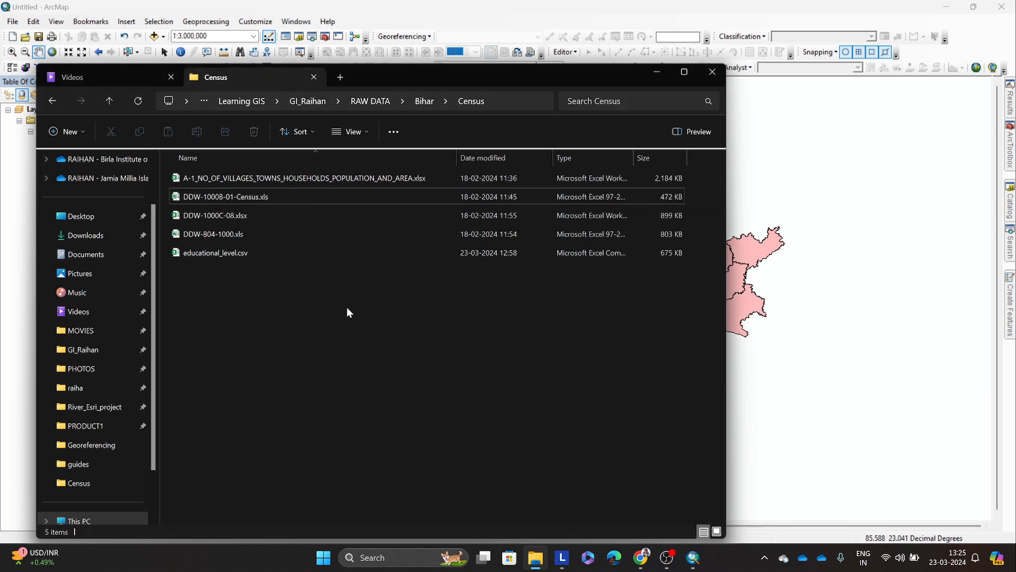
pyautogui.click(240, 198)
pyautogui.doubleClick(239, 198)
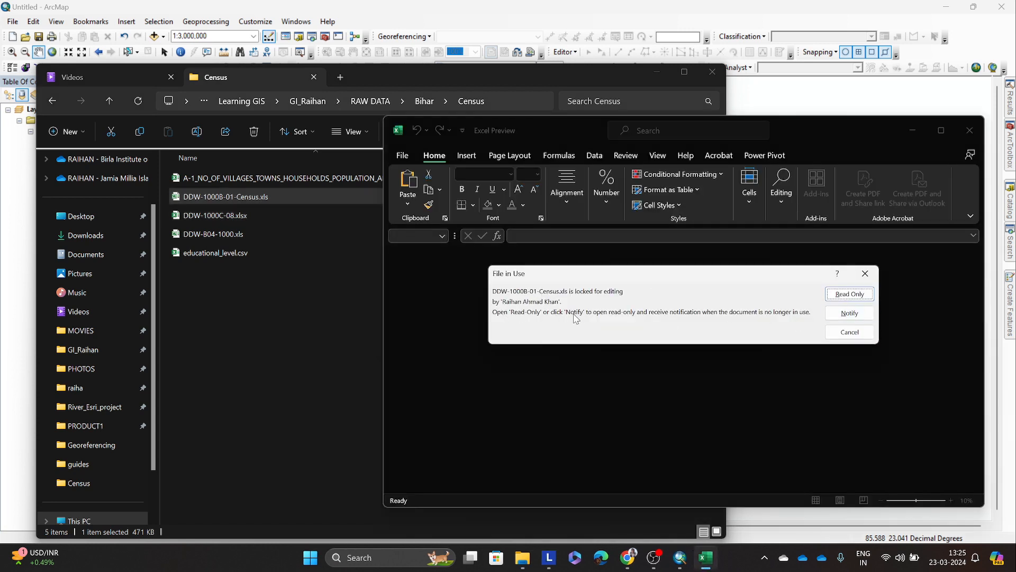
pyautogui.click(848, 294)
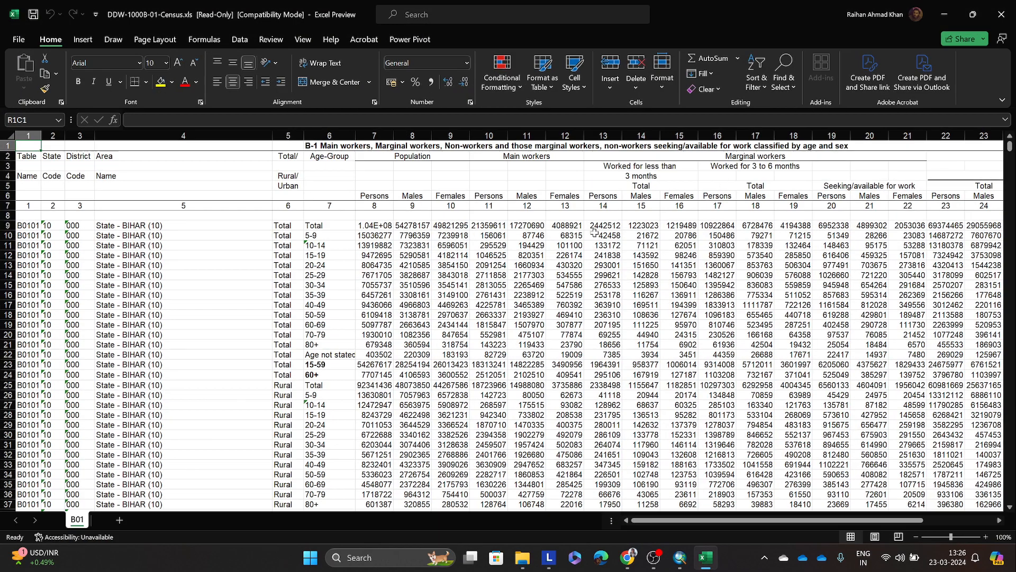
pyautogui.click(559, 285)
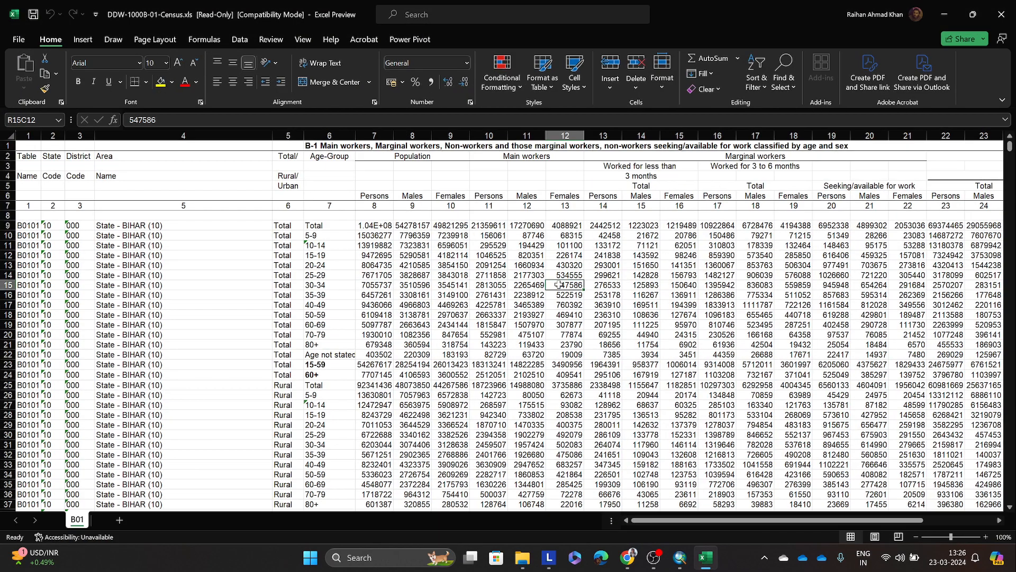
pyautogui.click(605, 324)
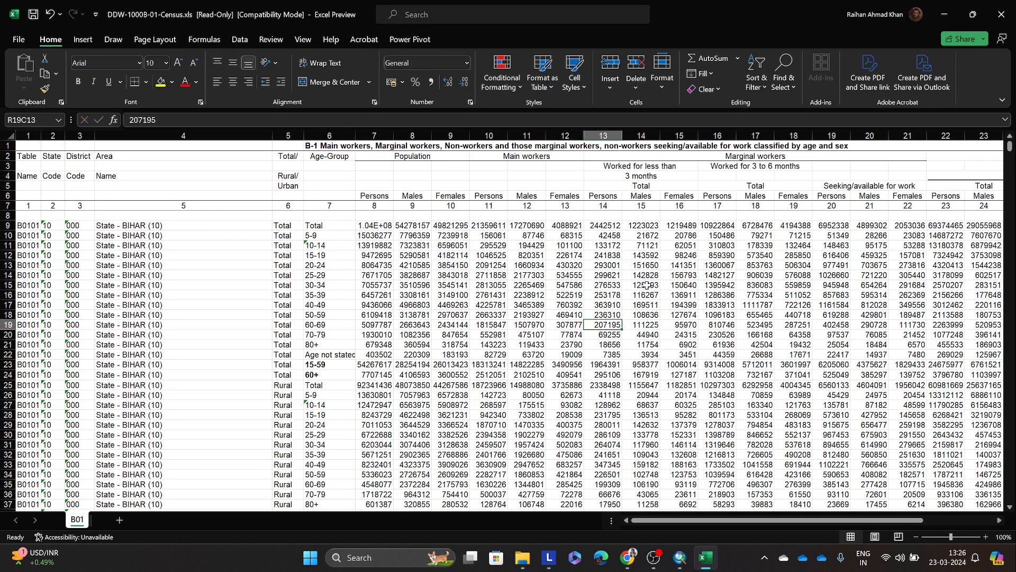
# Step: Close the workbook while saving it as a copy named bihar_workers.xls in the Census folder, and return to ArcMap
pyautogui.click(996, 6)
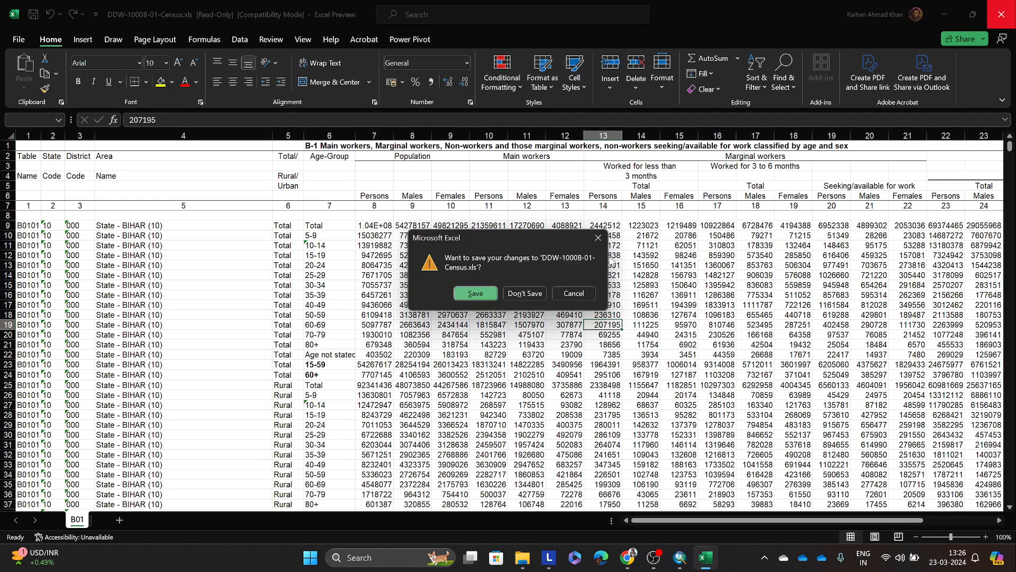
pyautogui.click(475, 293)
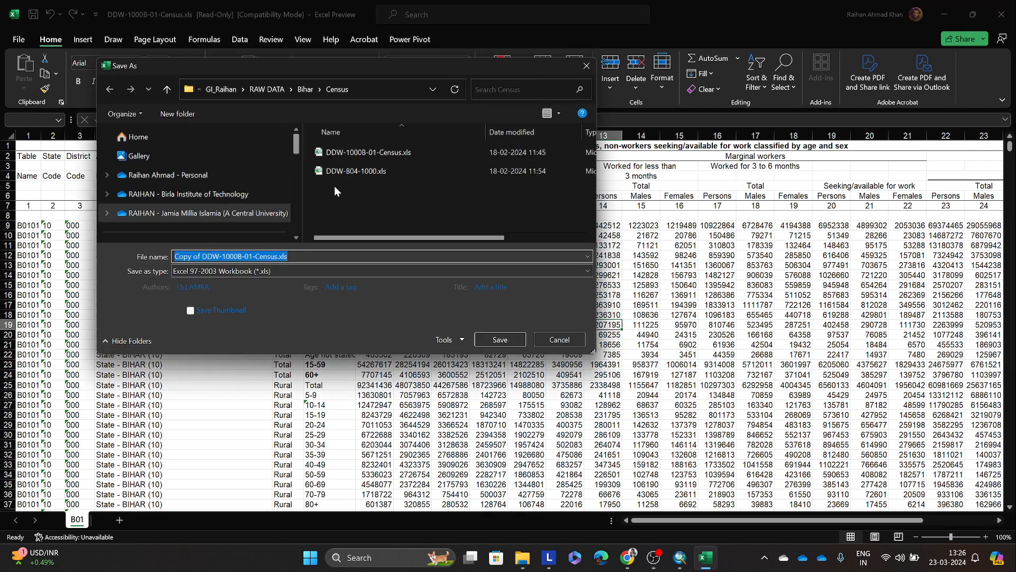
pyautogui.moveTo(279, 258); pyautogui.dragTo(172, 258)
pyautogui.press('BackSpace')
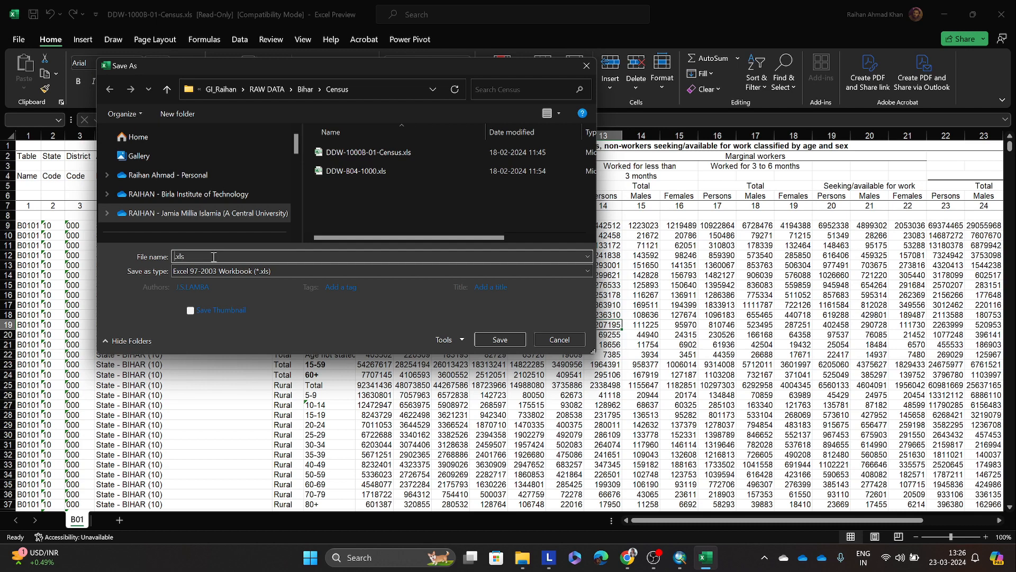
pyautogui.write('workers')
pyautogui.click(500, 339)
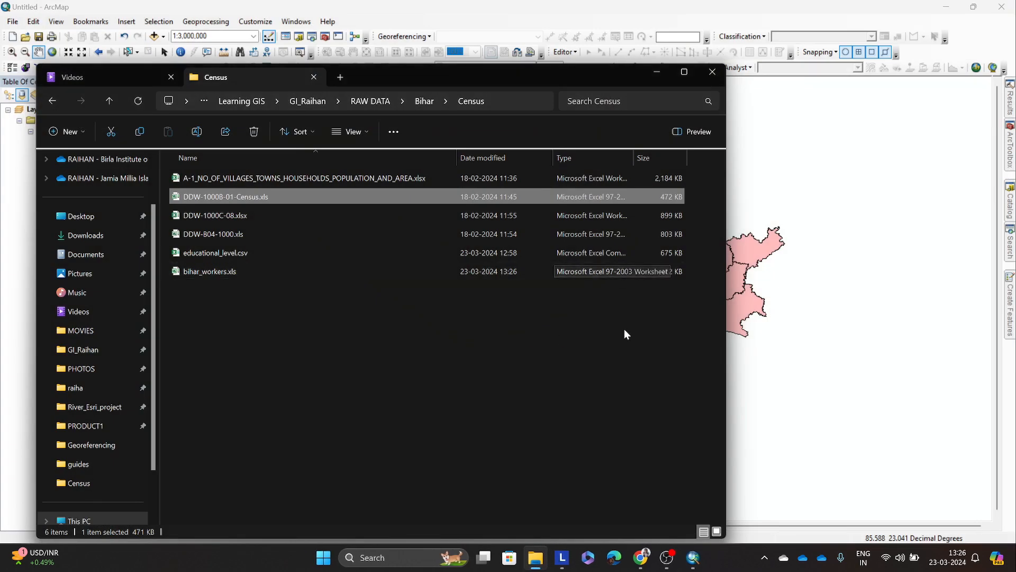
pyautogui.click(353, 306)
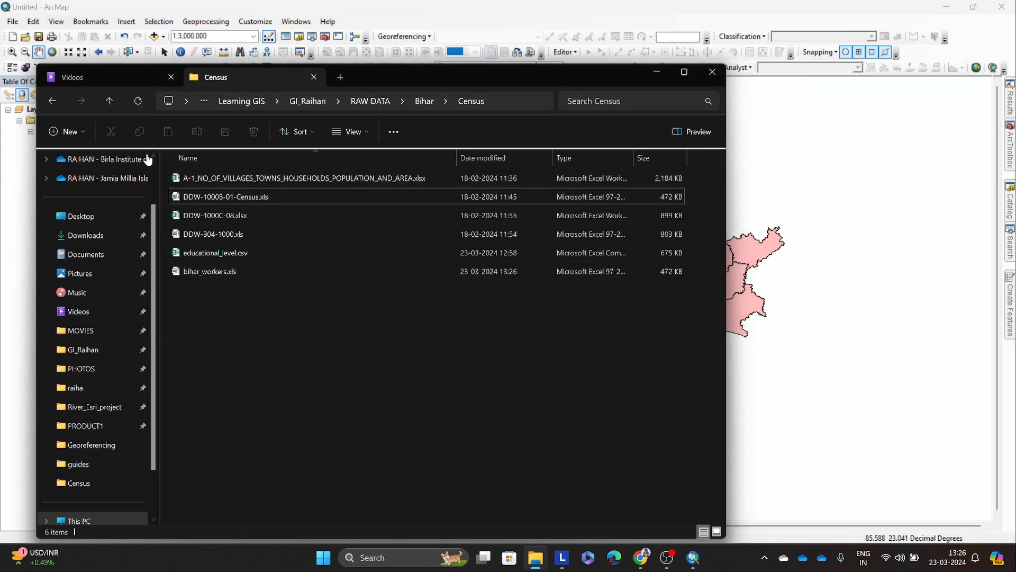
pyautogui.click(146, 103)
pyautogui.click(240, 273)
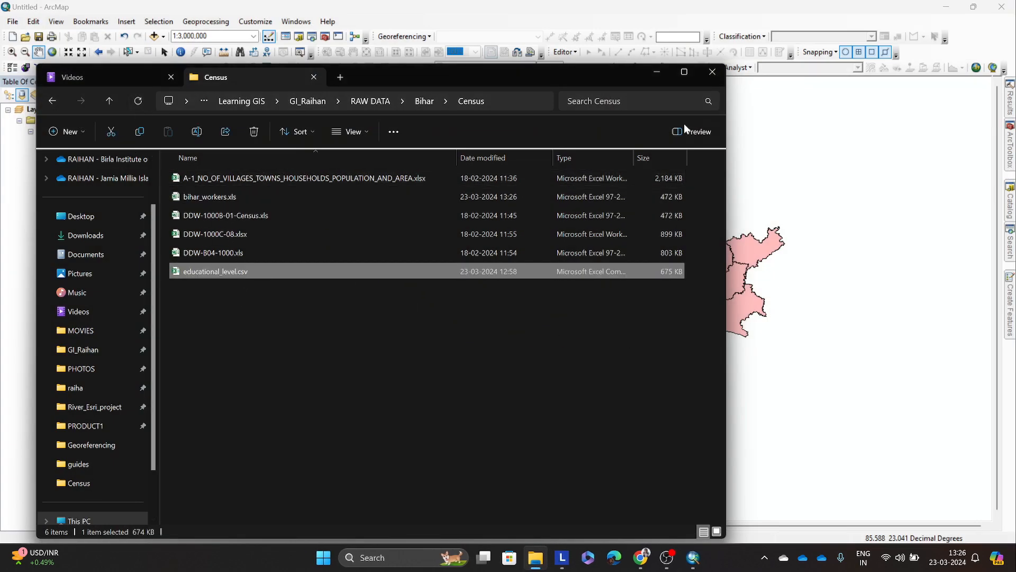
pyautogui.click(651, 72)
# Step: Set up a table attribute join on the Bihar_dist layer, based on its distcode field
pyautogui.rightClick(58, 130)
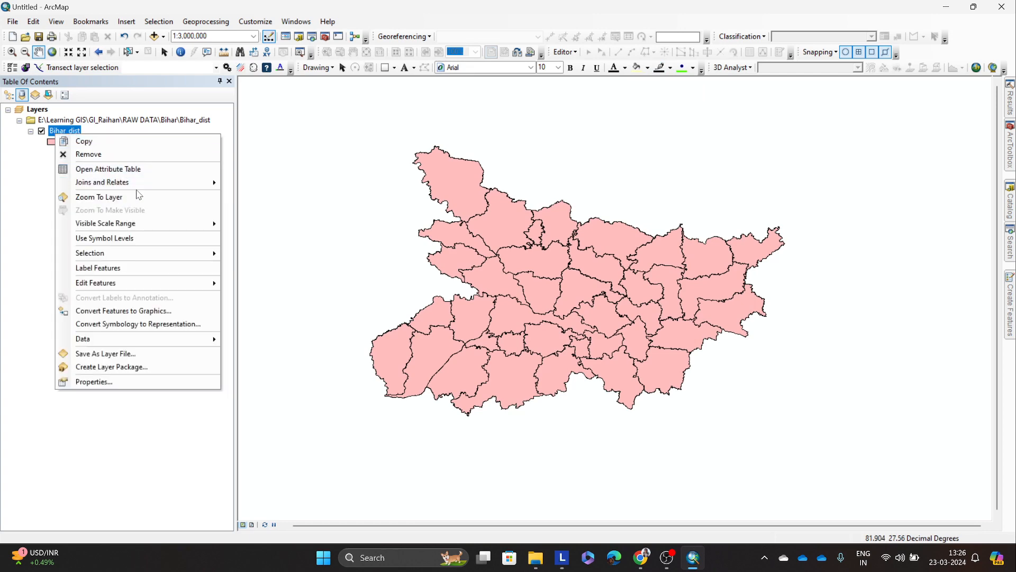
pyautogui.moveTo(209, 182)
pyautogui.click(249, 183)
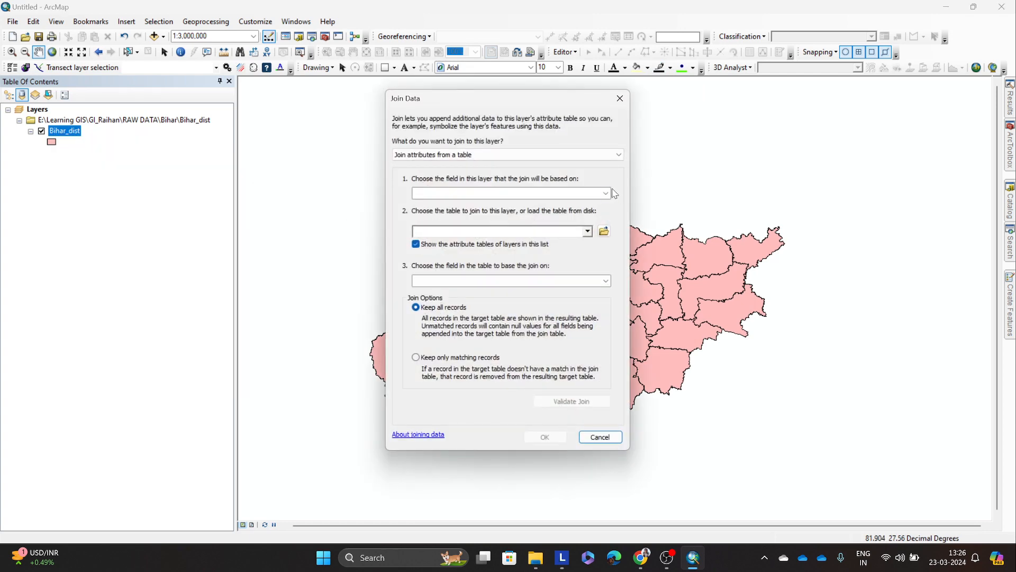
pyautogui.click(608, 194)
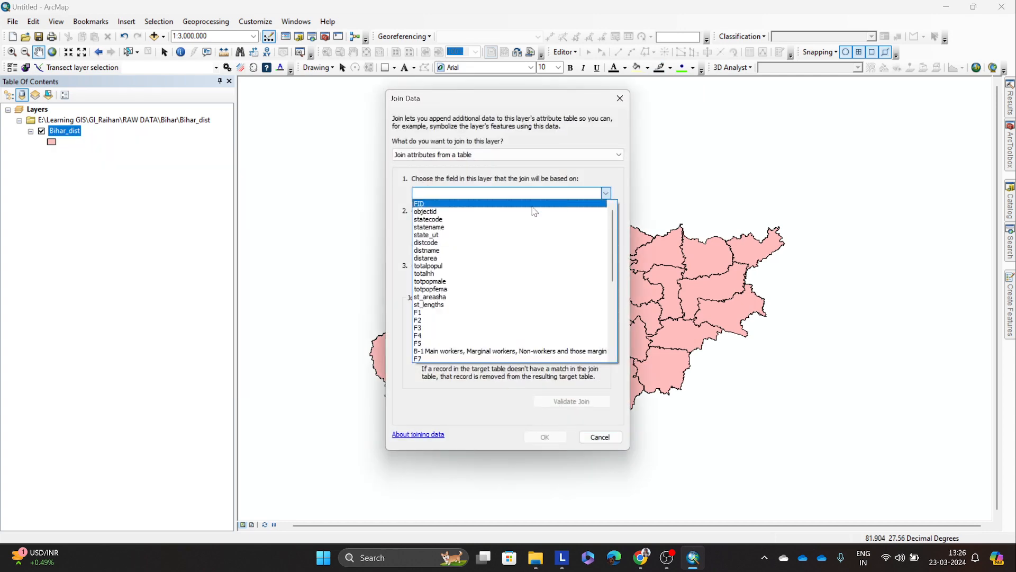
pyautogui.click(440, 243)
# Step: Join sheet B01$ of bihar_workers.xls from the Census folder to the layer, matching on field F3 and keeping all records
pyautogui.click(606, 231)
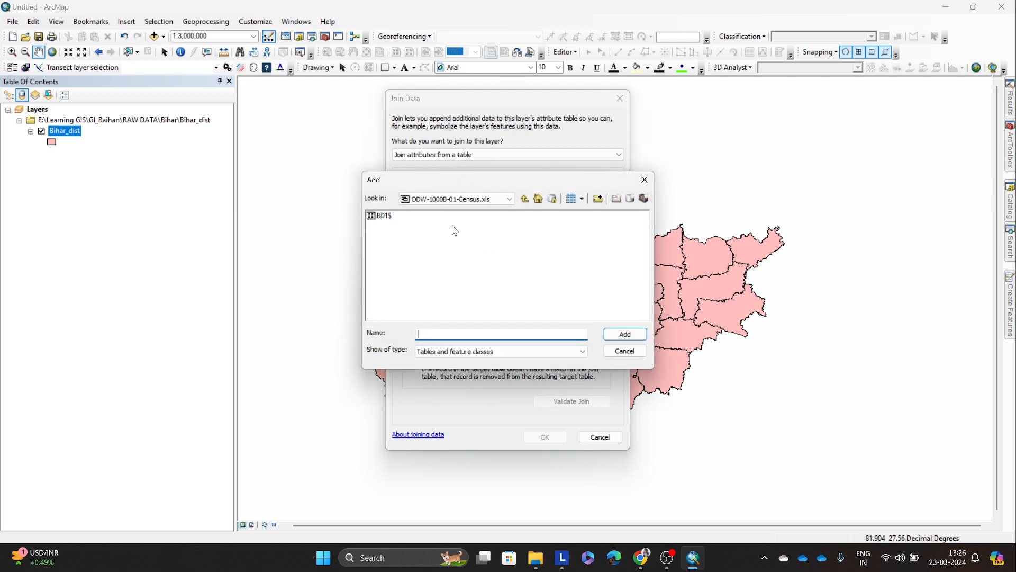
pyautogui.click(525, 200)
pyautogui.click(439, 269)
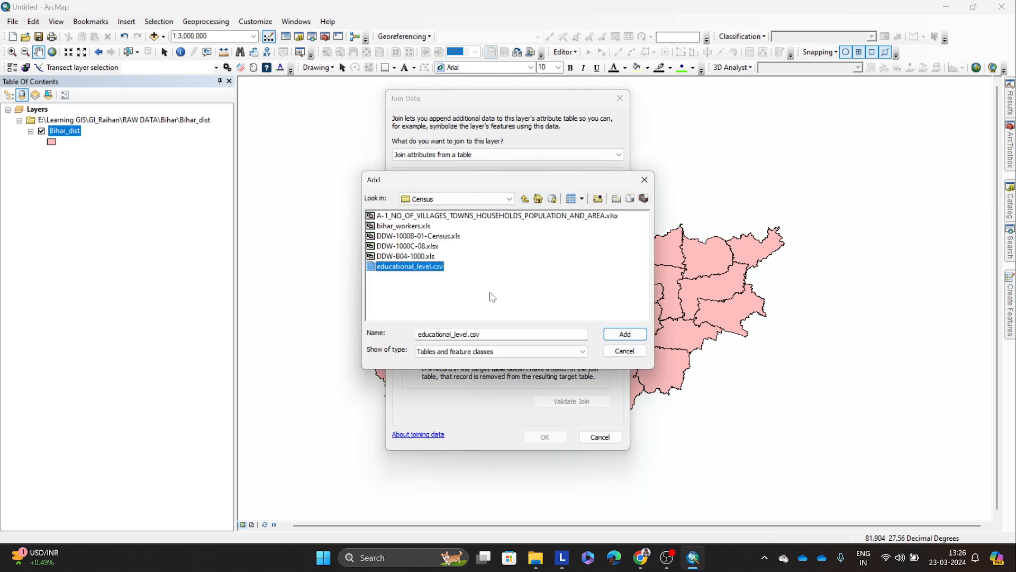
pyautogui.click(428, 287)
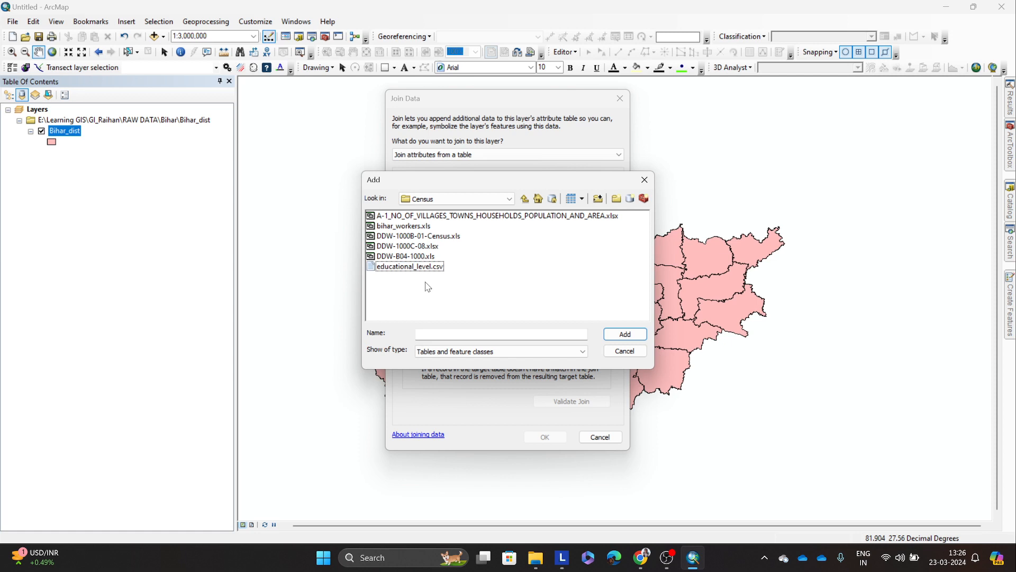
pyautogui.click(413, 228)
pyautogui.click(625, 334)
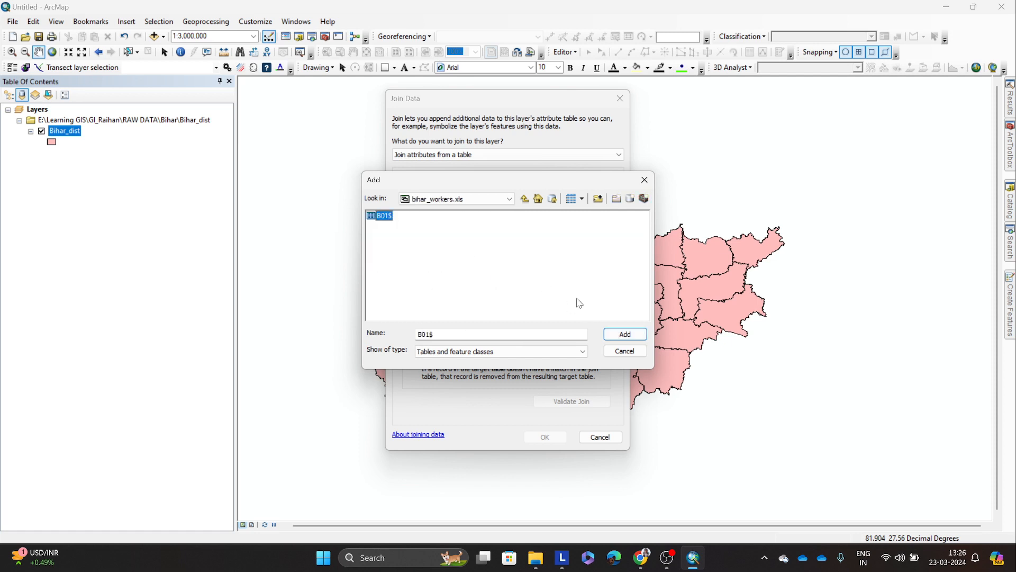
pyautogui.click(625, 334)
pyautogui.click(551, 280)
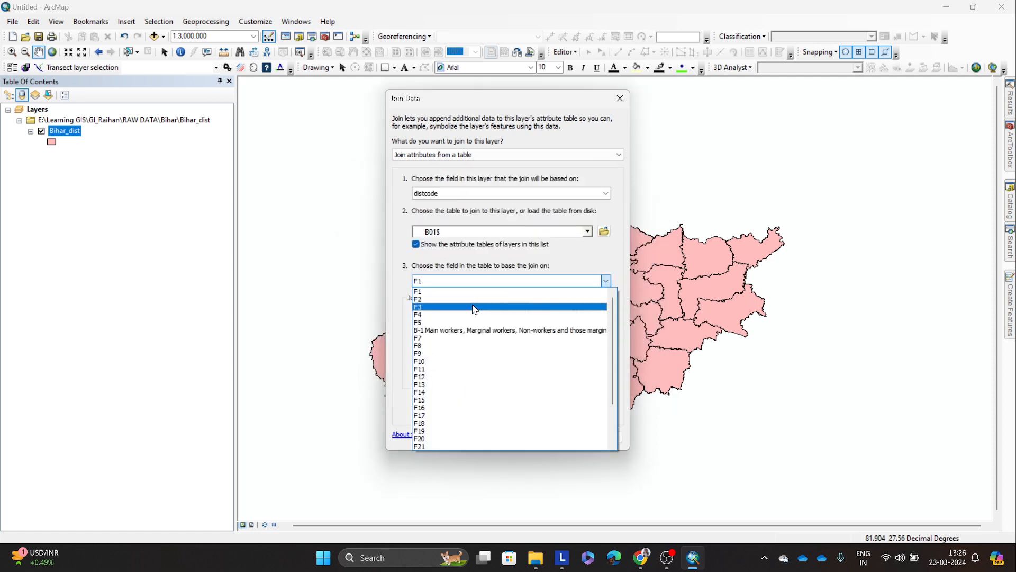
pyautogui.click(475, 309)
pyautogui.click(546, 435)
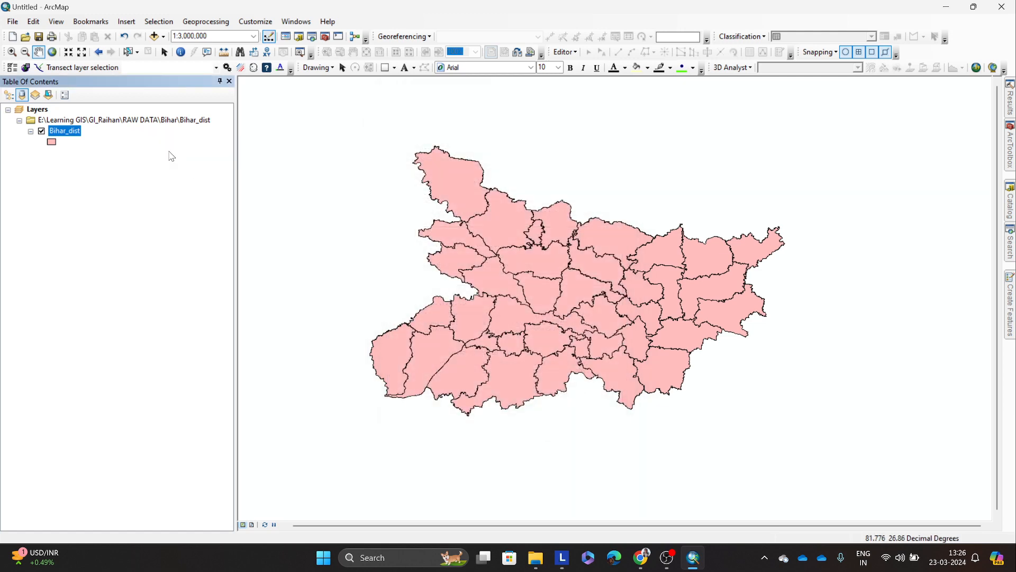
# Step: Open Bihar_dist's attribute table to check the joined columns, and close it
pyautogui.rightClick(74, 132)
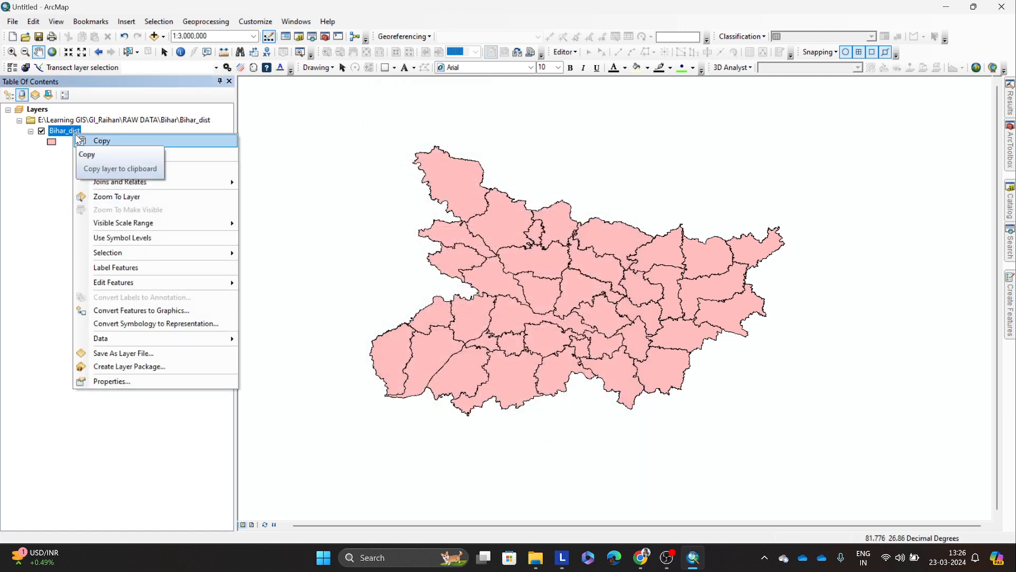
pyautogui.click(78, 140)
pyautogui.rightClick(65, 133)
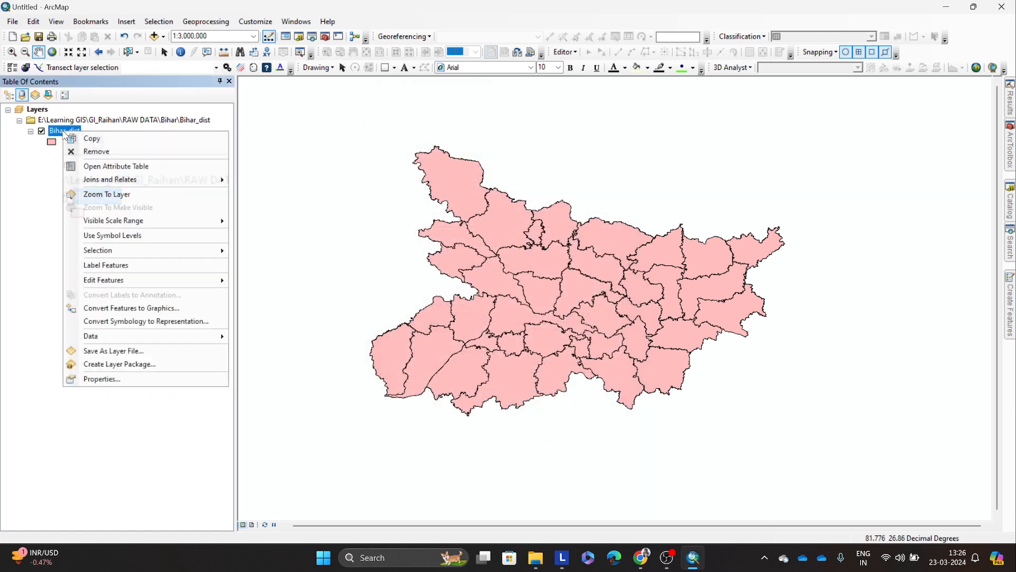
pyautogui.click(116, 166)
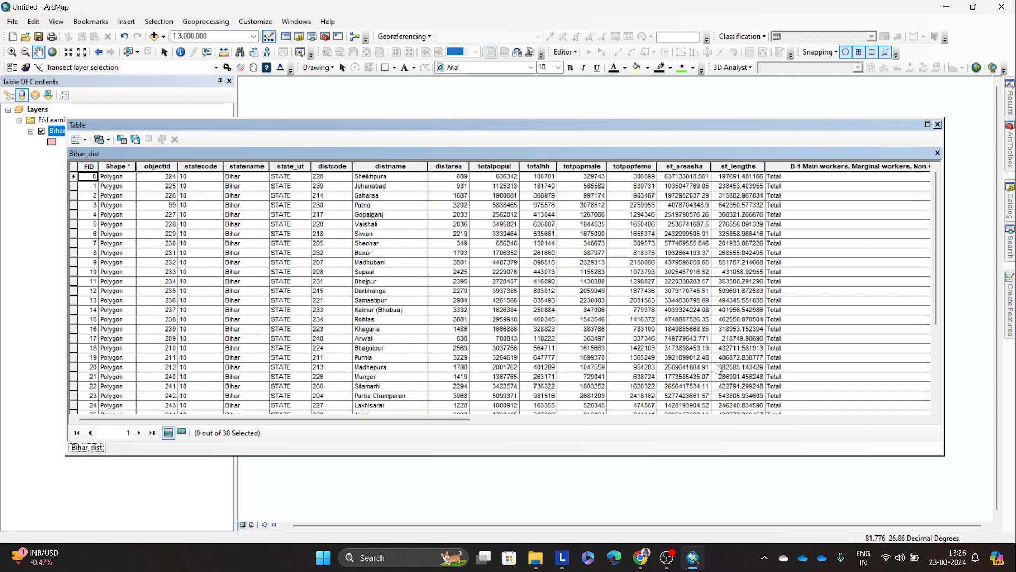
pyautogui.moveTo(420, 420); pyautogui.dragTo(339, 429)
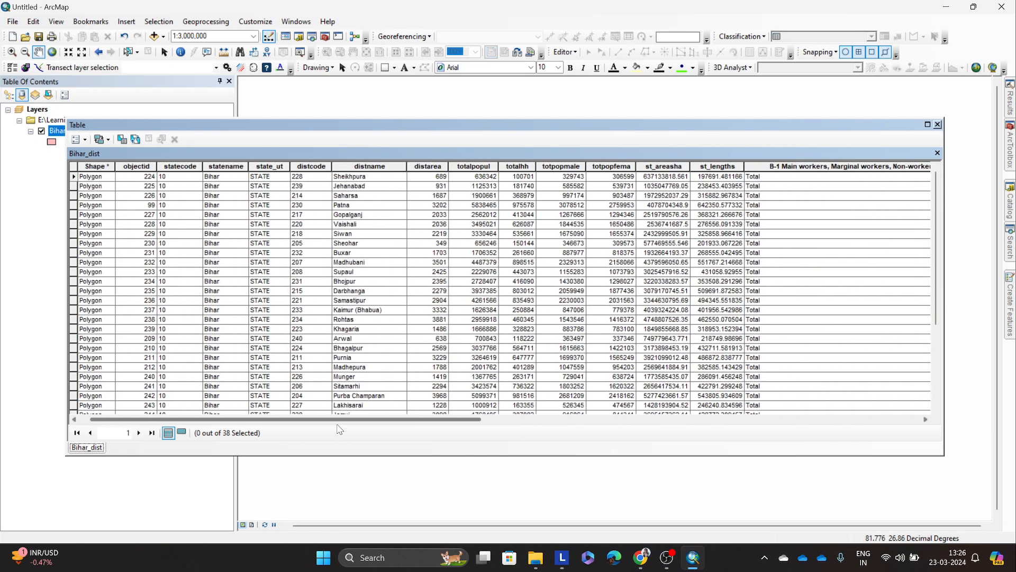
pyautogui.click(937, 125)
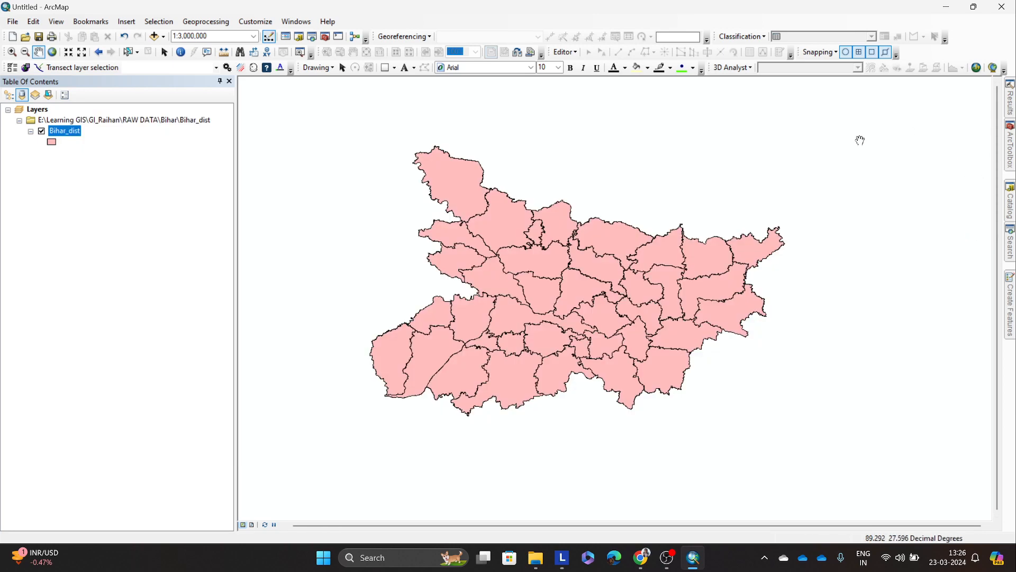
# Step: Try to export the newly joined Bihar_dist layer as the shapefile bihar_workers.shp in the Bihar_dist folder
pyautogui.rightClick(65, 132)
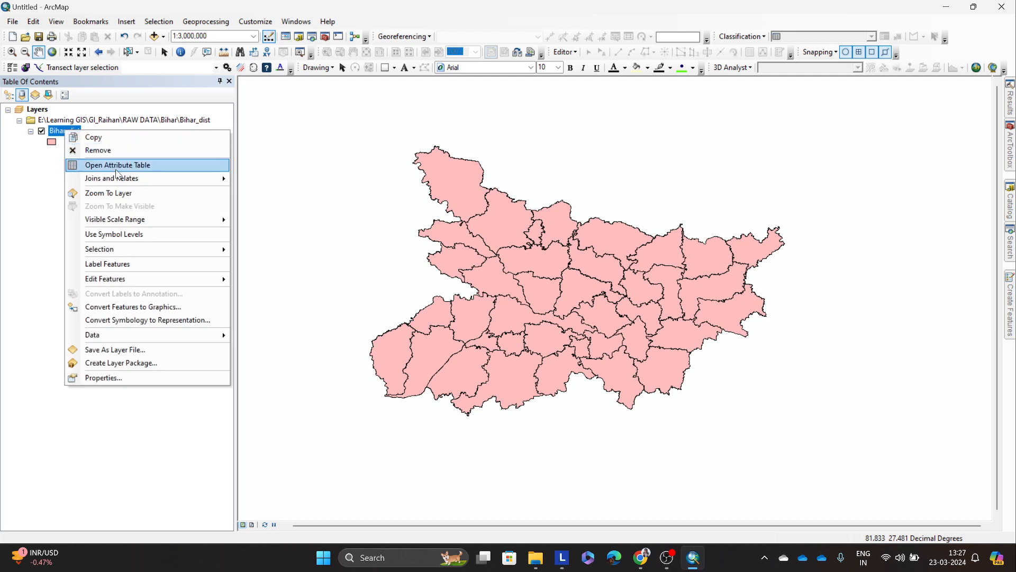
pyautogui.moveTo(158, 336)
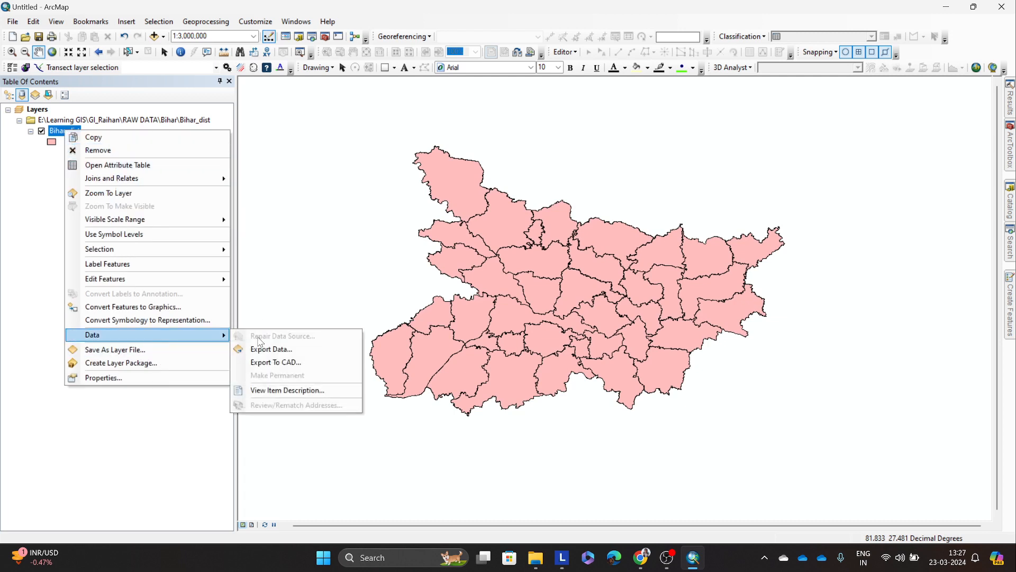
pyautogui.click(274, 349)
pyautogui.click(608, 297)
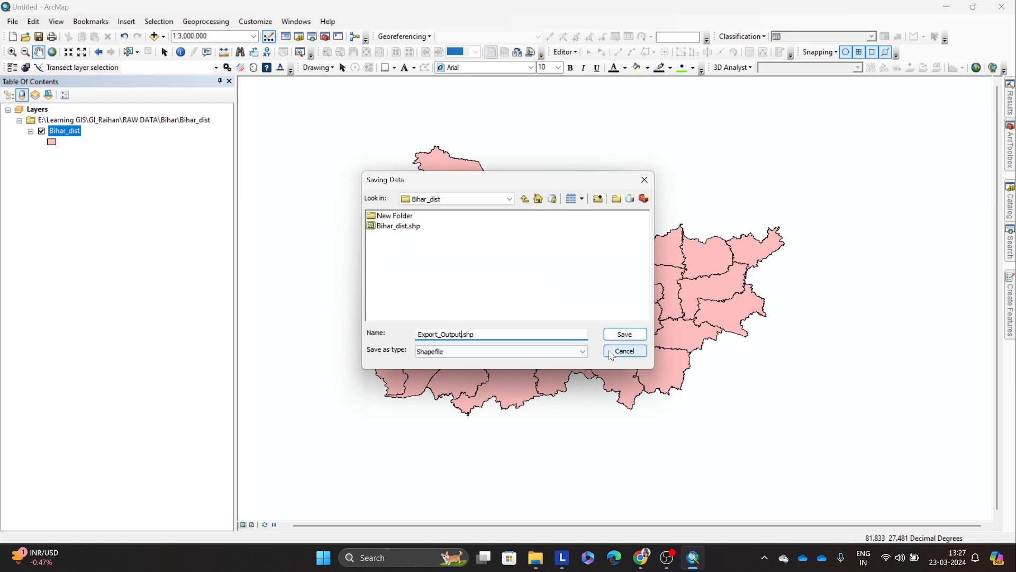
pyautogui.press('BackSpace')
pyautogui.press('BackSpace')
pyautogui.press('BackSpace')
pyautogui.press('BackSpace')
pyautogui.press('BackSpace')
pyautogui.press('BackSpace')
pyautogui.press('BackSpace')
pyautogui.press('BackSpace')
pyautogui.press('BackSpace')
pyautogui.press('BackSpace')
pyautogui.press('BackSpace')
pyautogui.press('BackSpace')
pyautogui.press('BackSpace')
pyautogui.write('bihar_workers')
pyautogui.click(614, 334)
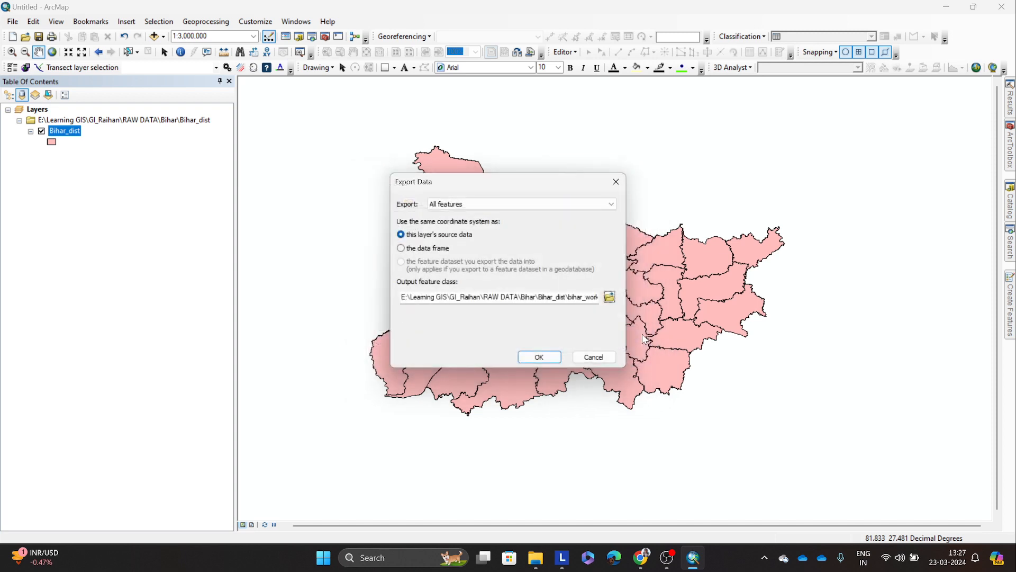
pyautogui.click(543, 351)
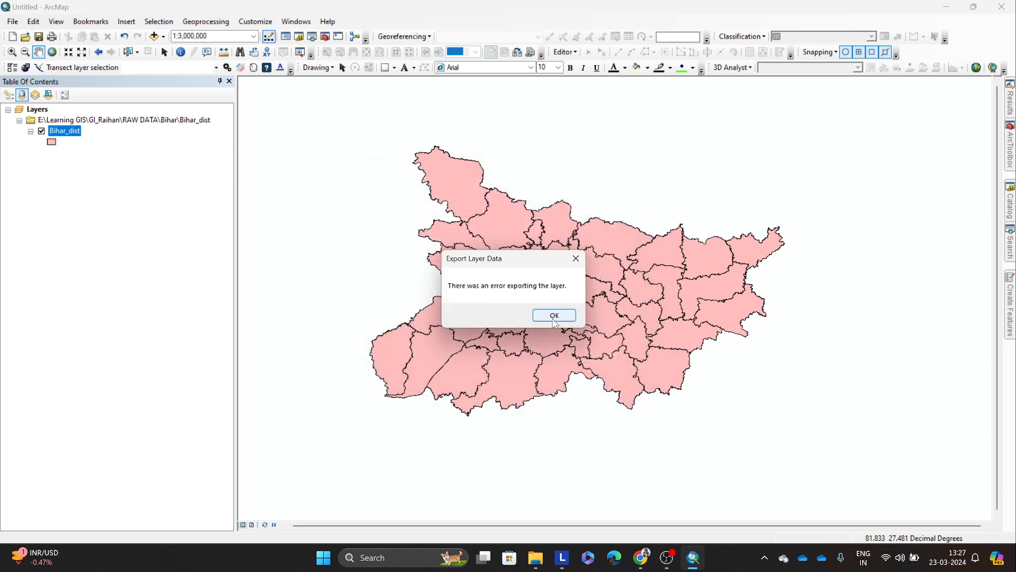
pyautogui.click(552, 315)
# Step: Reopen Bihar_dist's attribute table and examine the census fields appended by the joins
pyautogui.rightClick(62, 144)
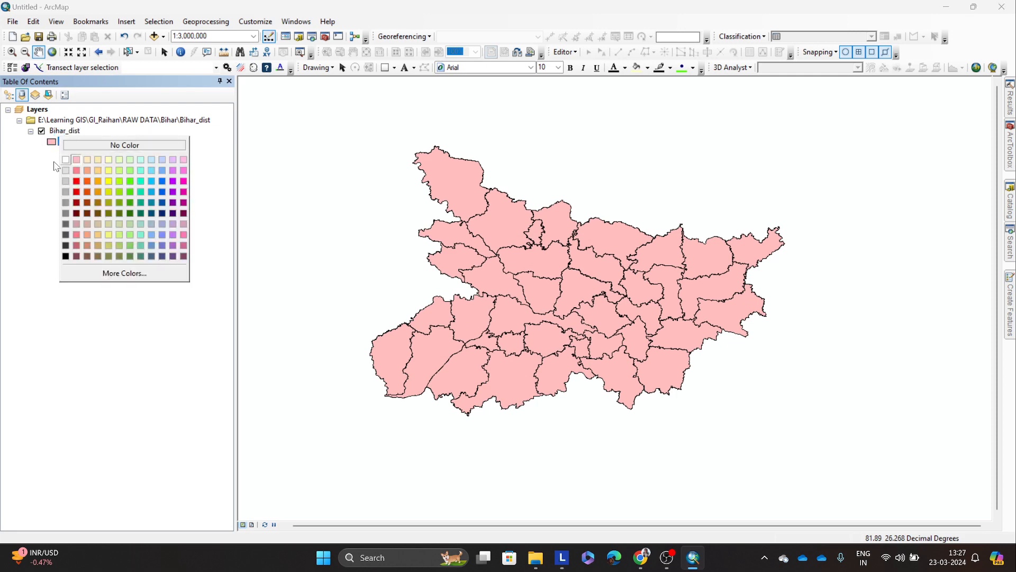
pyautogui.press('Escape')
pyautogui.rightClick(71, 133)
pyautogui.click(106, 167)
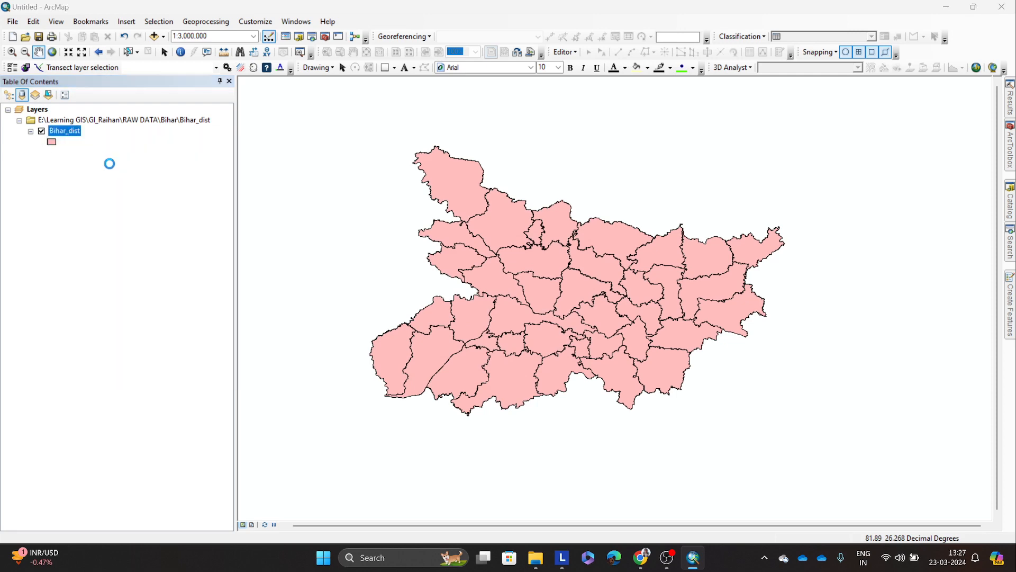
pyautogui.moveTo(449, 419); pyautogui.dragTo(643, 419)
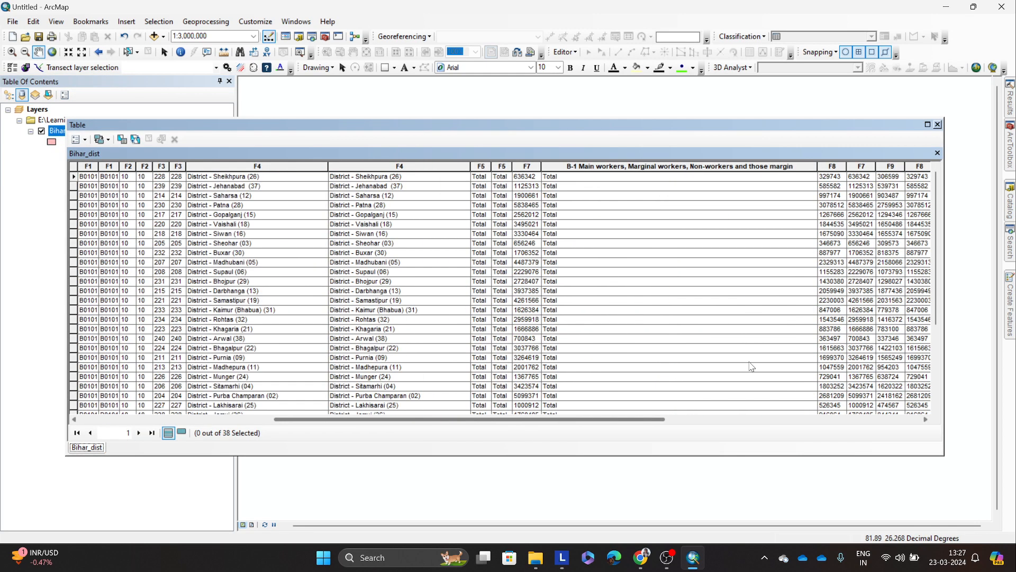
# Step: Close the attribute table and switch Bihar_dist's layer symbology to dot density quantities
pyautogui.click(938, 125)
pyautogui.rightClick(59, 131)
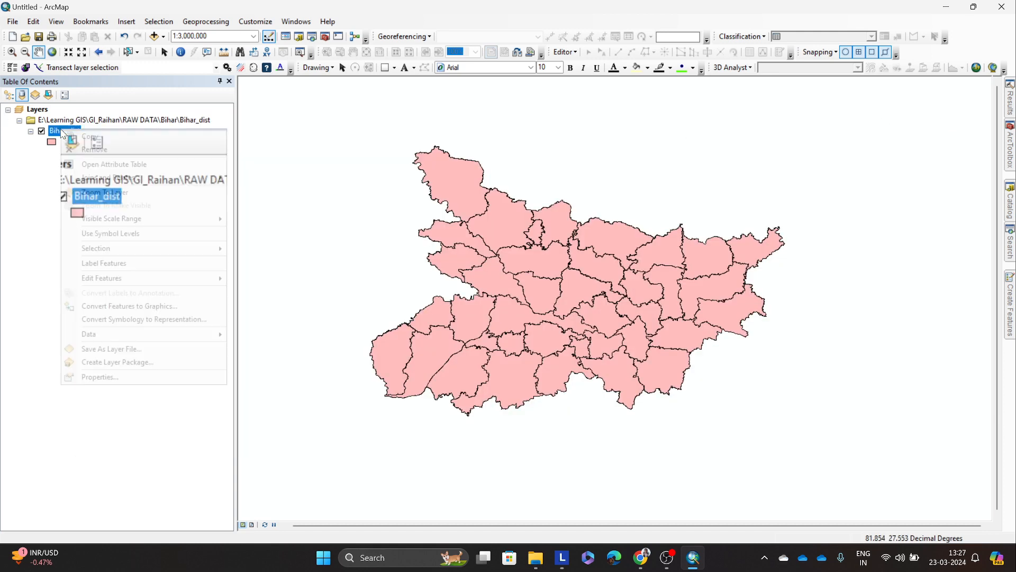
pyautogui.click(170, 377)
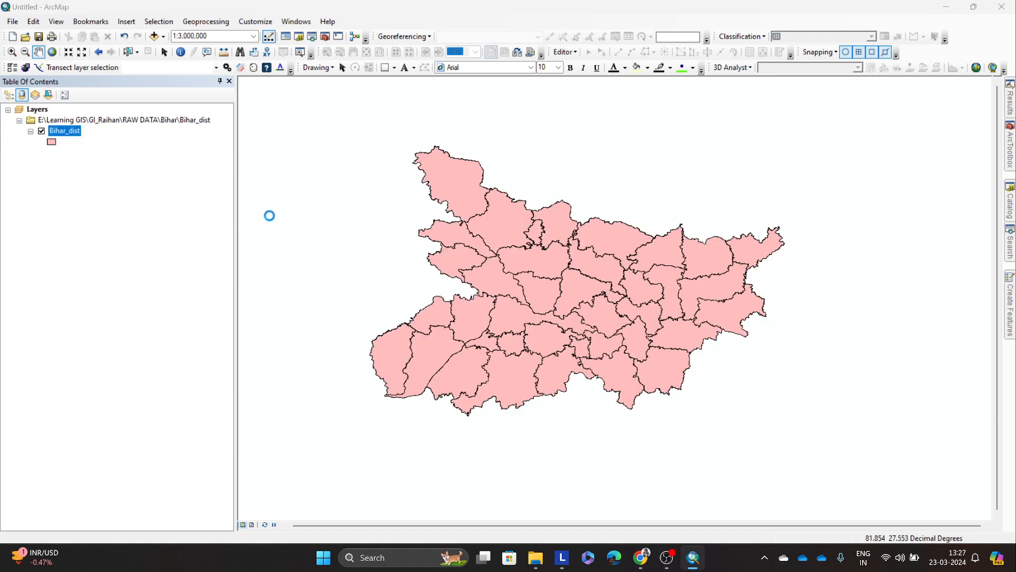
pyautogui.click(336, 204)
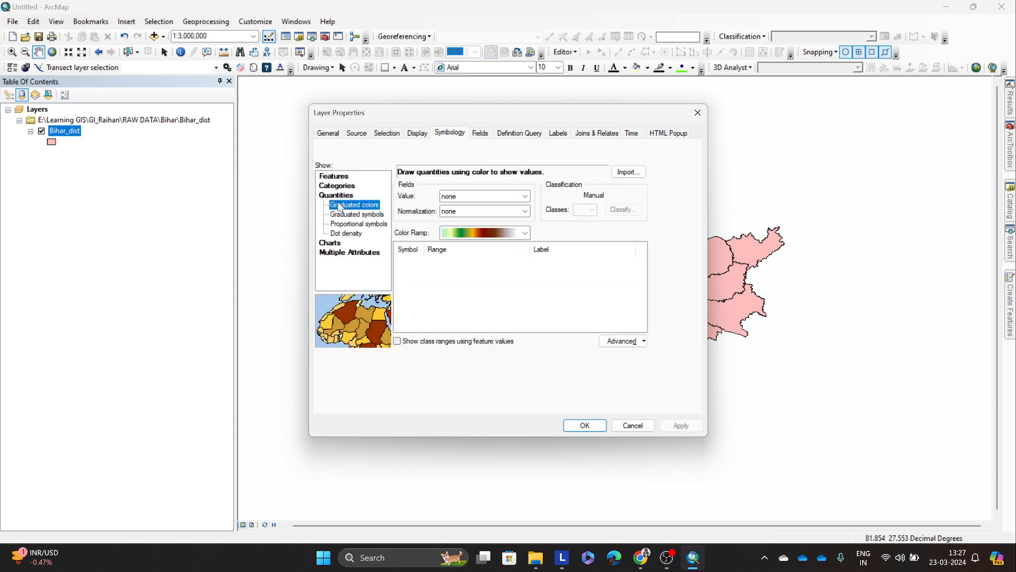
pyautogui.click(346, 233)
# Step: Look through the numeric fields offered for Bihar_dist's dot density symbology, such as distarea, totpopmale and totpopfema
pyautogui.click(412, 211)
pyautogui.click(415, 242)
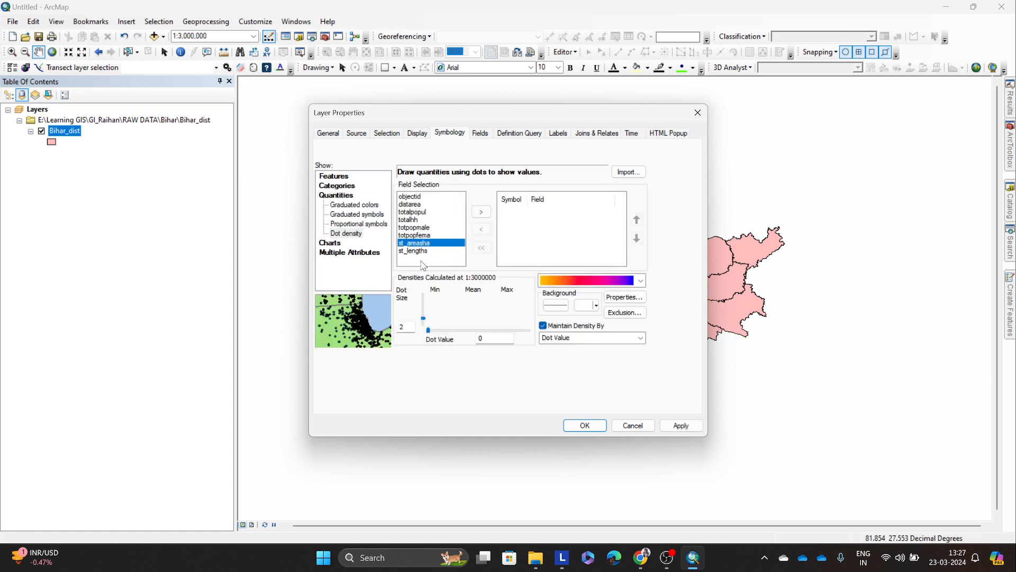
pyautogui.click(420, 235)
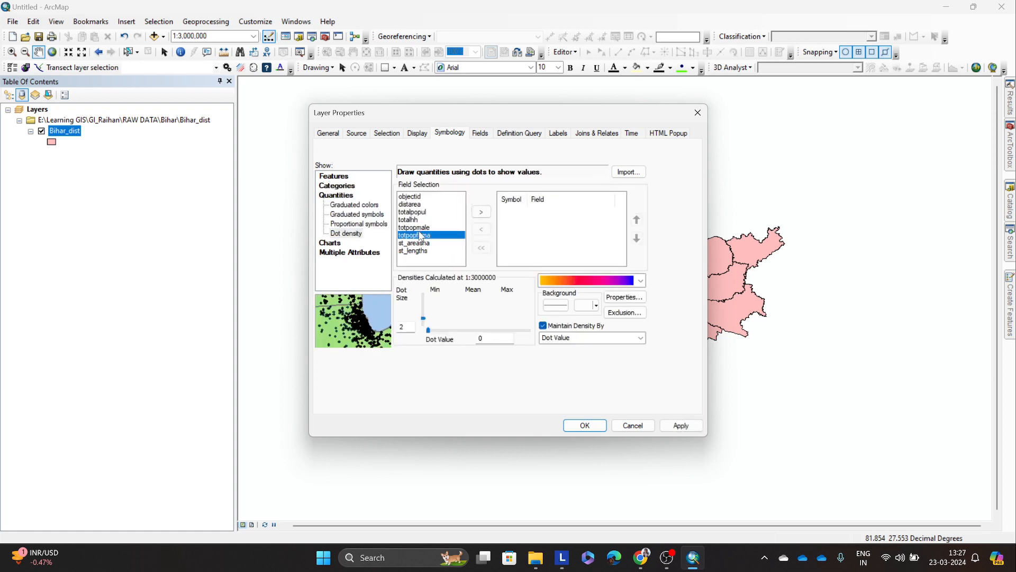
pyautogui.press('Up')
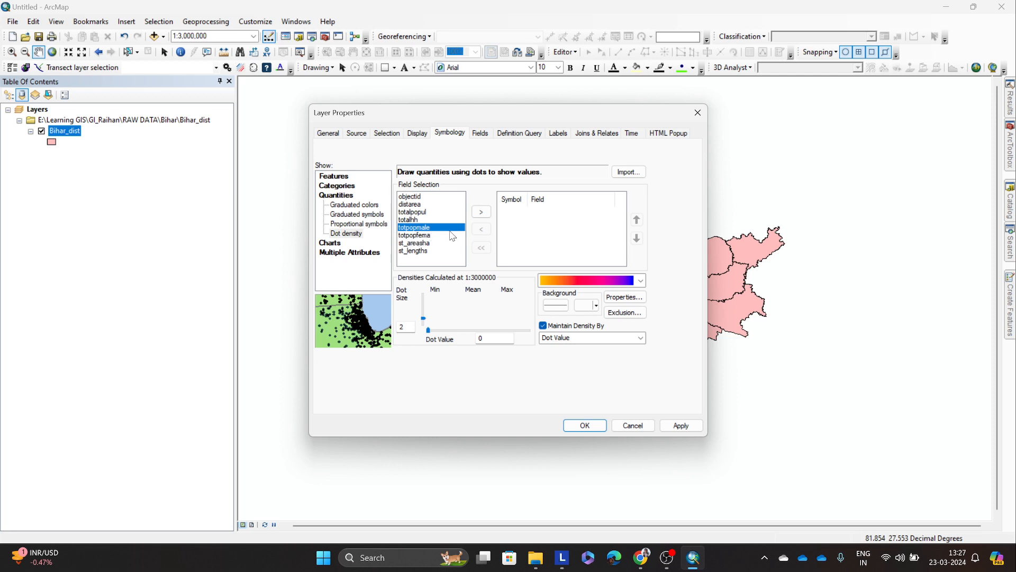
pyautogui.moveTo(487, 121); pyautogui.dragTo(402, 117)
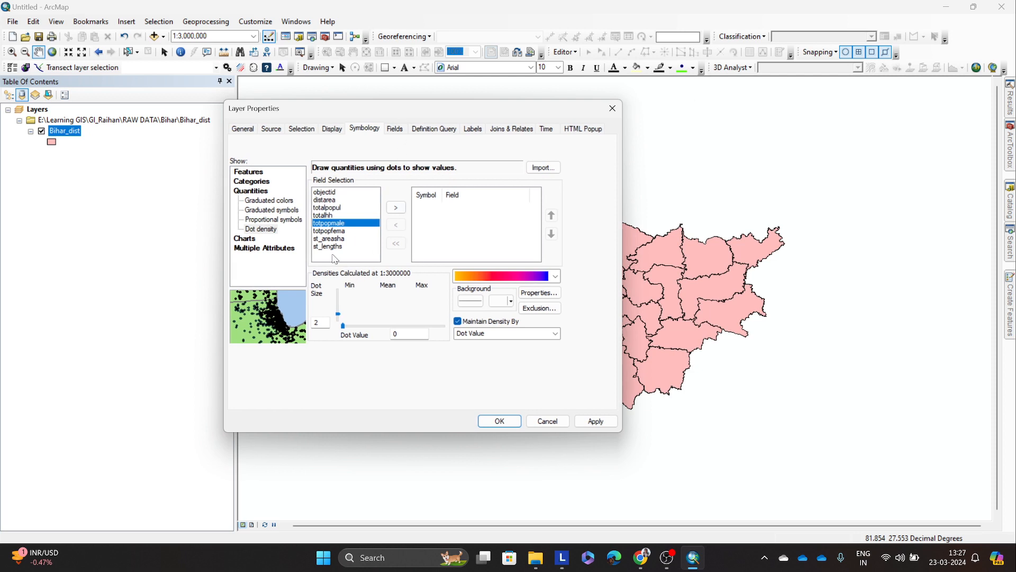
pyautogui.click(328, 207)
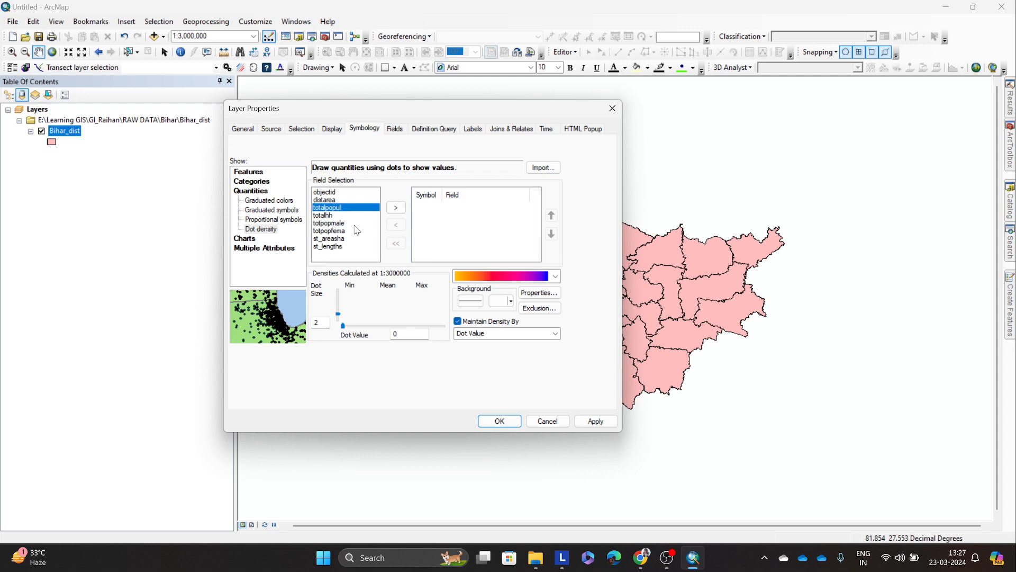
pyautogui.click(330, 192)
pyautogui.click(331, 200)
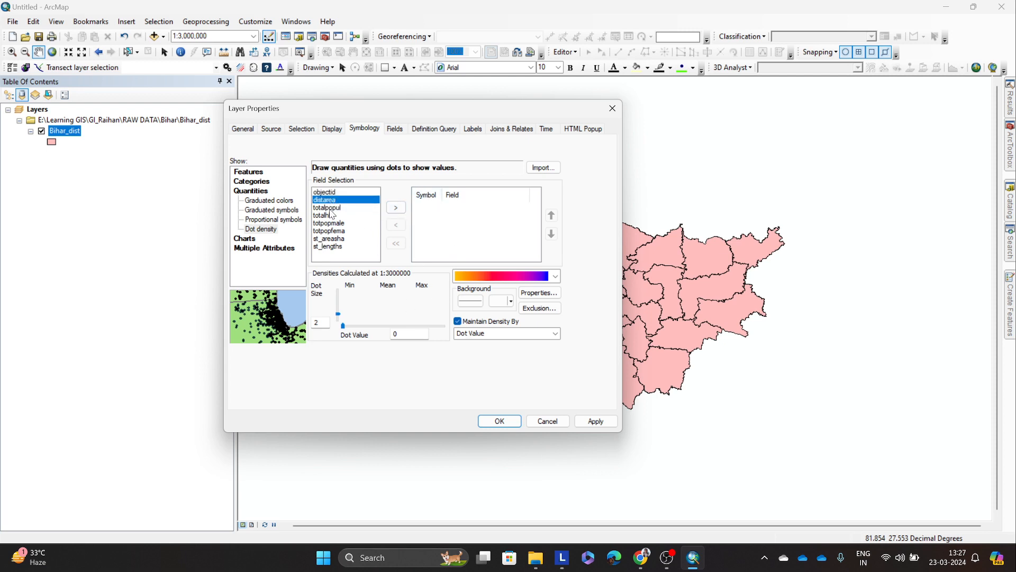
pyautogui.moveTo(329, 209); pyautogui.dragTo(345, 225)
pyautogui.click(348, 230)
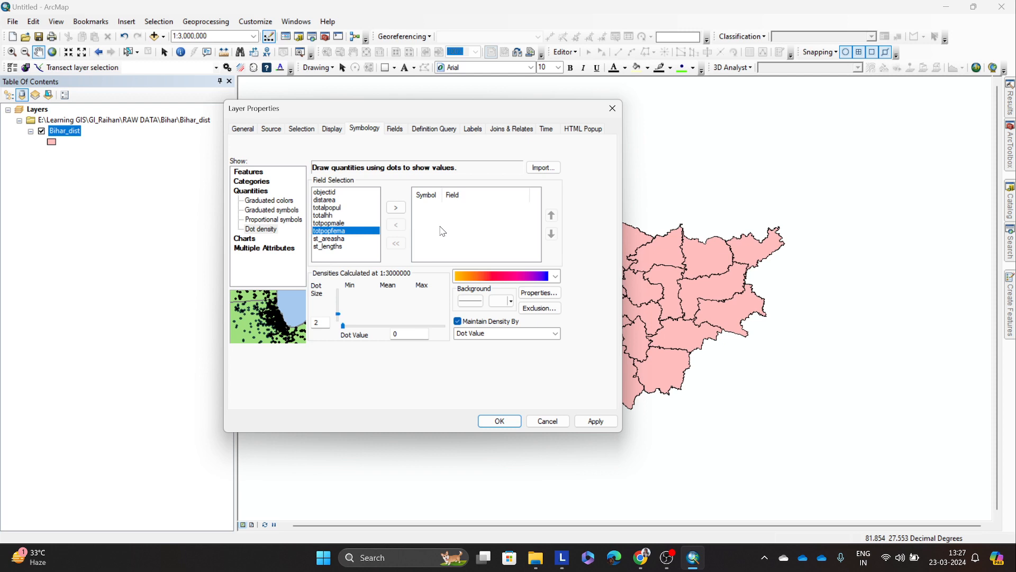
# Step: Add totalpopul as the field drawn with dots on Bihar_dist
pyautogui.click(340, 208)
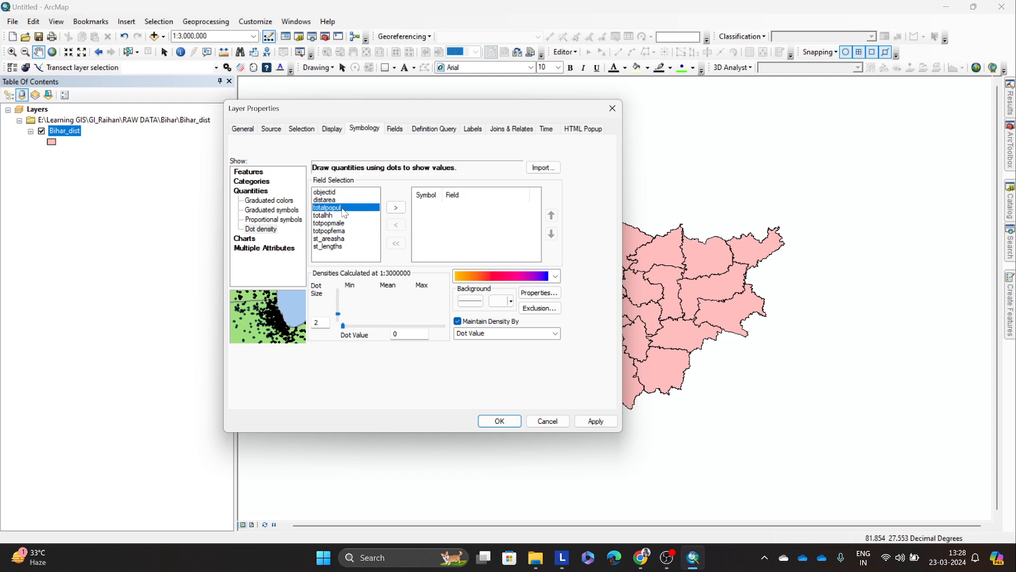
pyautogui.click(396, 208)
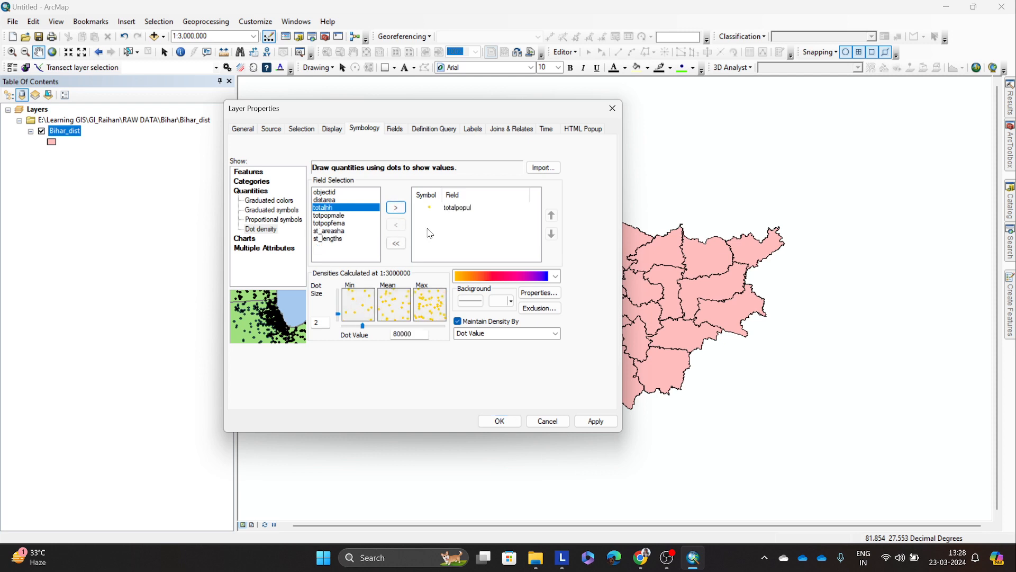
pyautogui.click(453, 211)
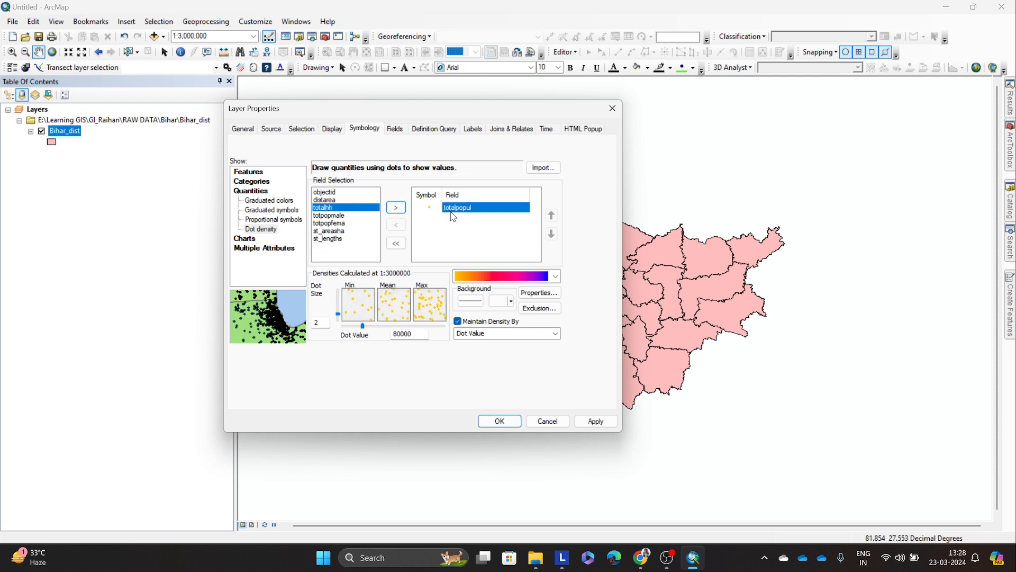
pyautogui.click(450, 252)
pyautogui.click(554, 278)
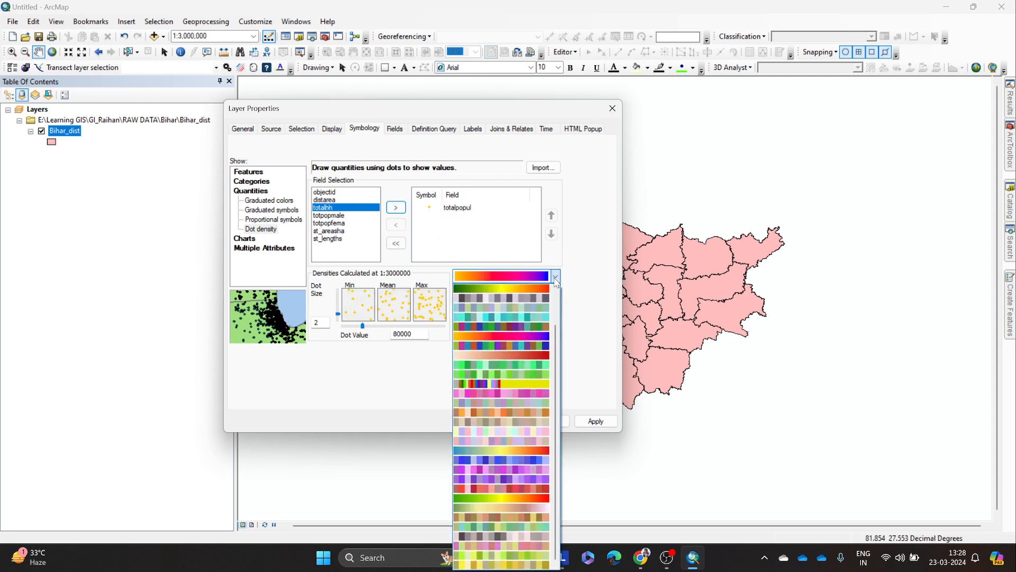
pyautogui.click(553, 282)
pyautogui.click(554, 281)
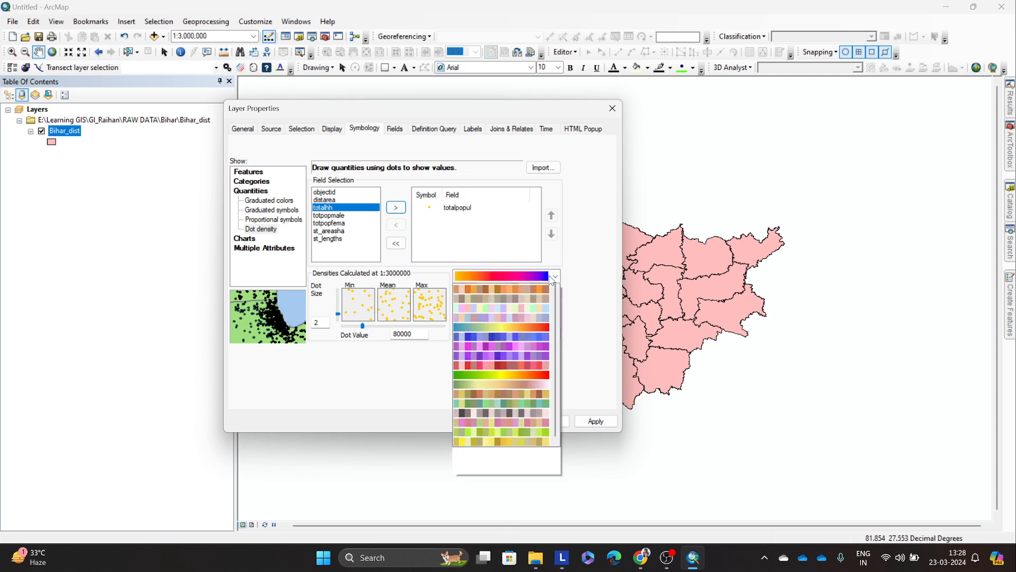
pyautogui.click(554, 280)
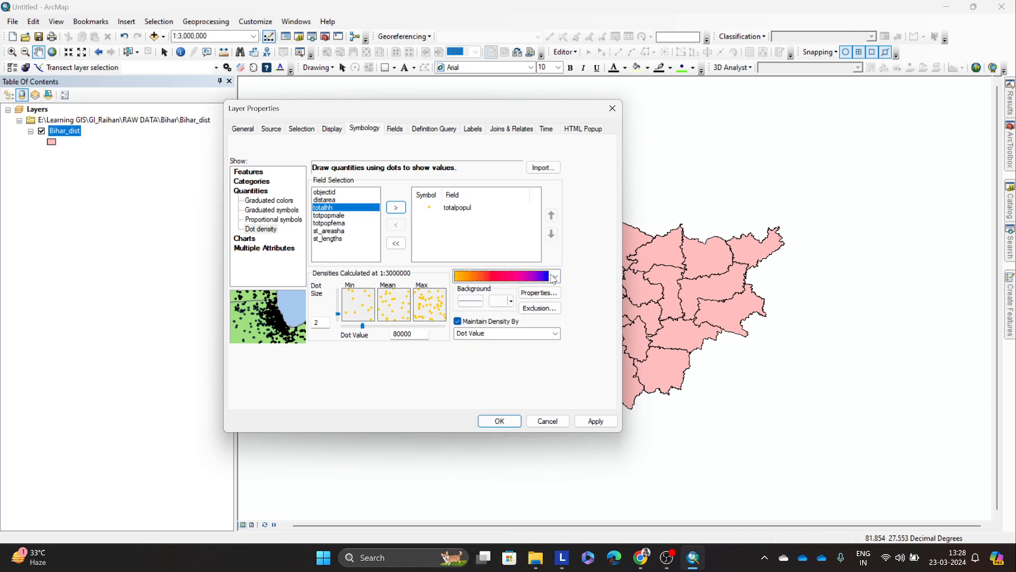
pyautogui.click(554, 280)
pyautogui.click(554, 280)
# Step: Apply the totalpopul dot density symbology to the map and close Bihar_dist's layer properties
pyautogui.moveTo(412, 334); pyautogui.dragTo(395, 340)
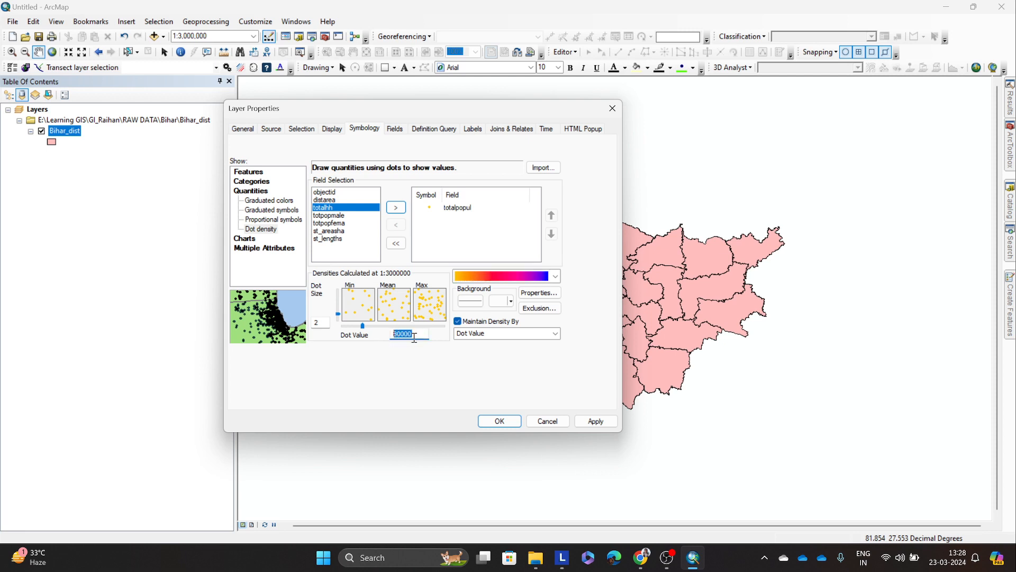
pyautogui.click(415, 337)
pyautogui.click(595, 421)
pyautogui.moveTo(425, 114); pyautogui.dragTo(199, 214)
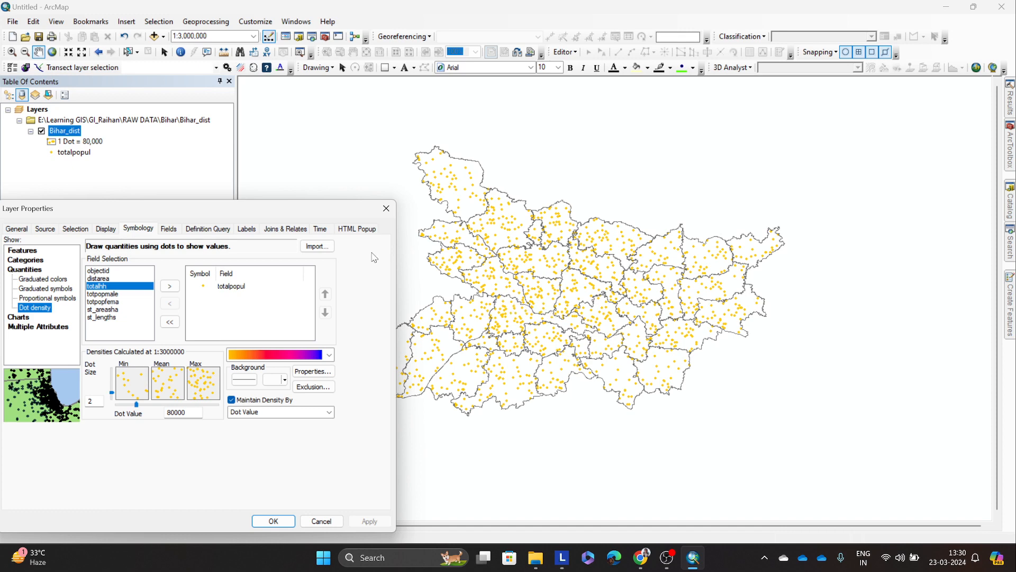
pyautogui.moveTo(321, 213); pyautogui.dragTo(356, 163)
pyautogui.click(421, 159)
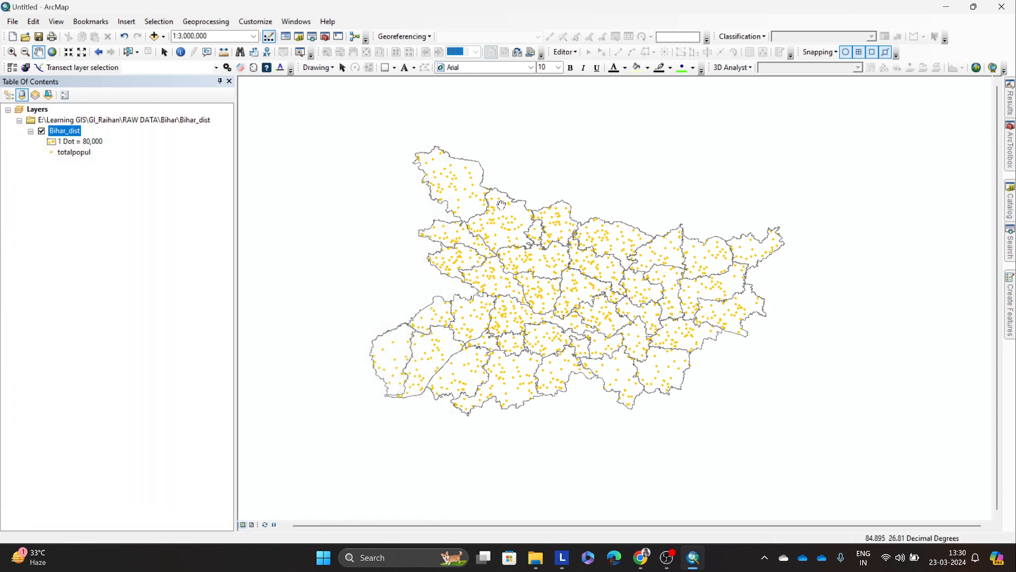
# Step: Examine the dot map at 1:2,000,000, highlighting the northwesternmost district and clearing the selection
pyautogui.scroll(-1, 497, 233)
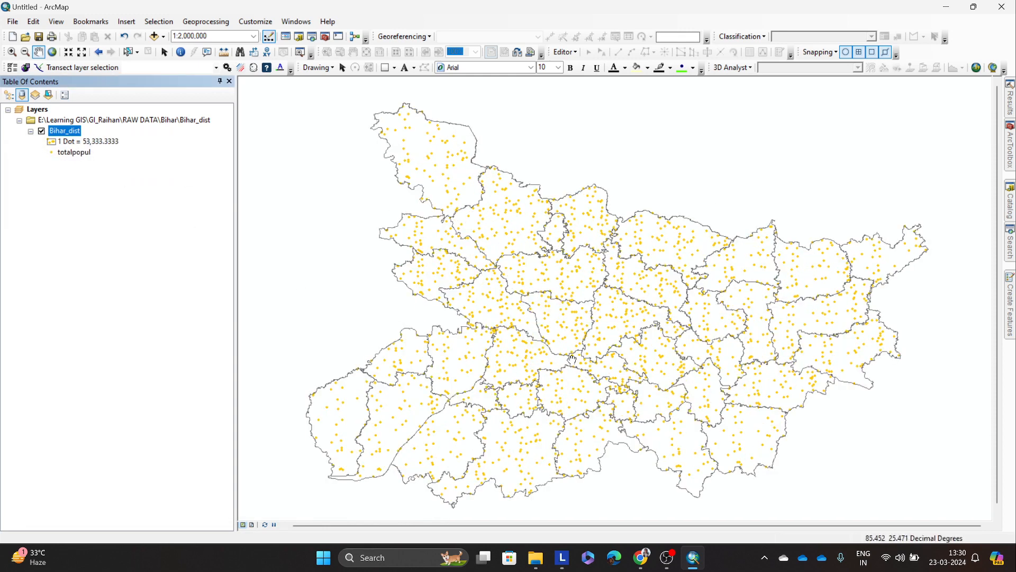
pyautogui.moveTo(597, 362); pyautogui.dragTo(587, 340)
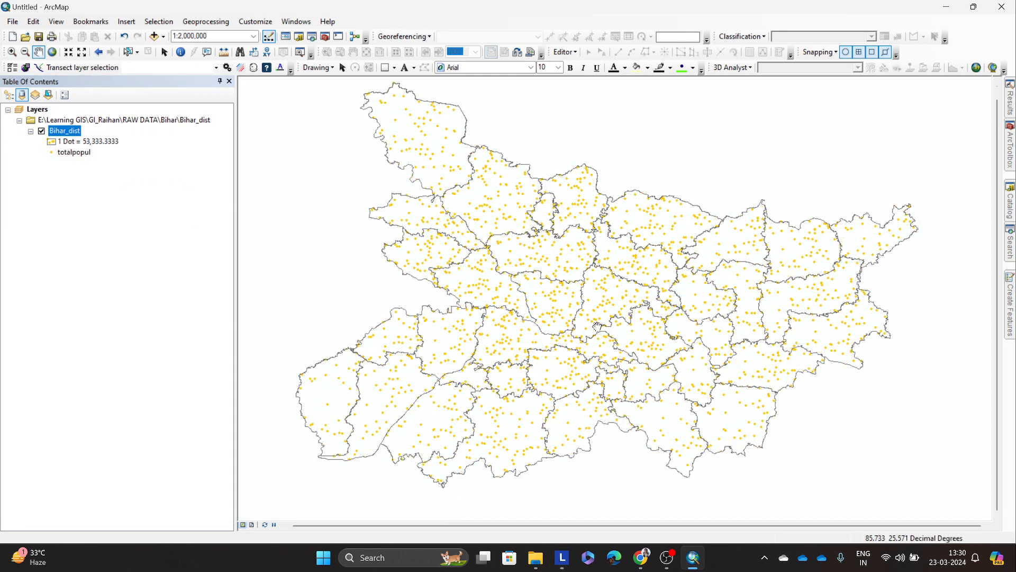
pyautogui.moveTo(594, 322); pyautogui.dragTo(598, 326)
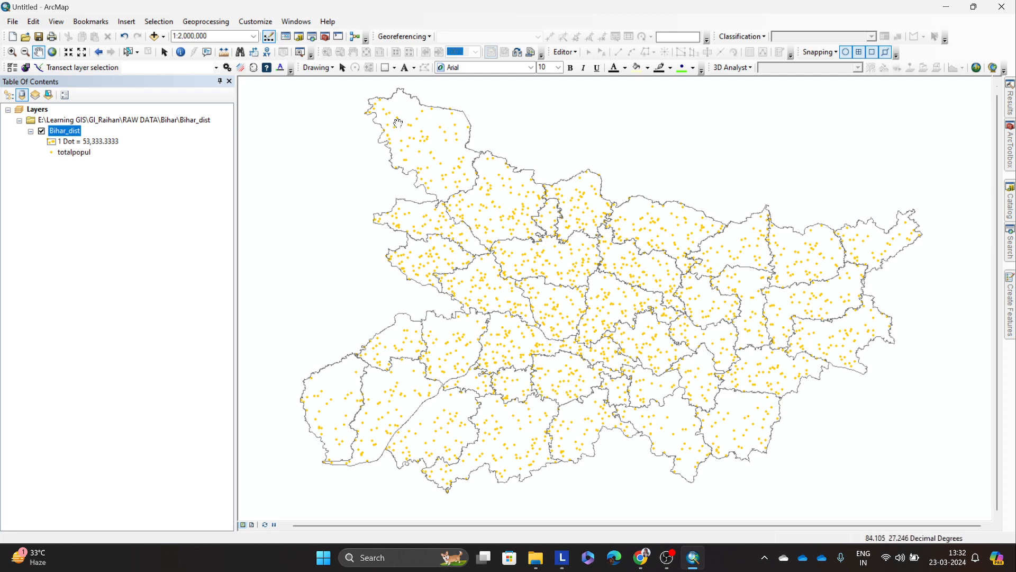
pyautogui.click(127, 52)
pyautogui.click(415, 132)
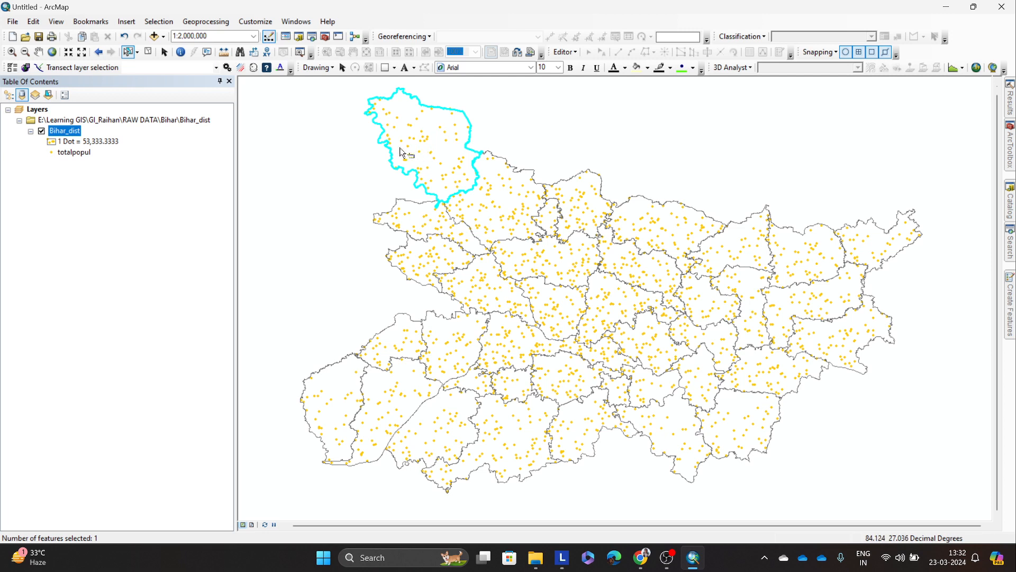
pyautogui.click(340, 158)
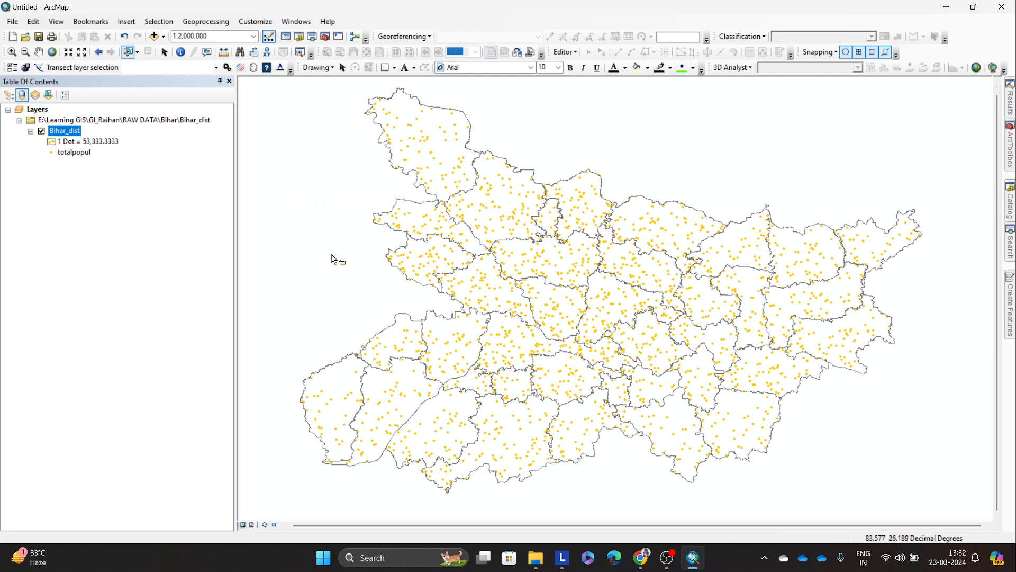
# Step: Set the dot value of Bihar_dist's dot density symbology to 8200 and apply it to the map
pyautogui.rightClick(68, 134)
pyautogui.click(133, 374)
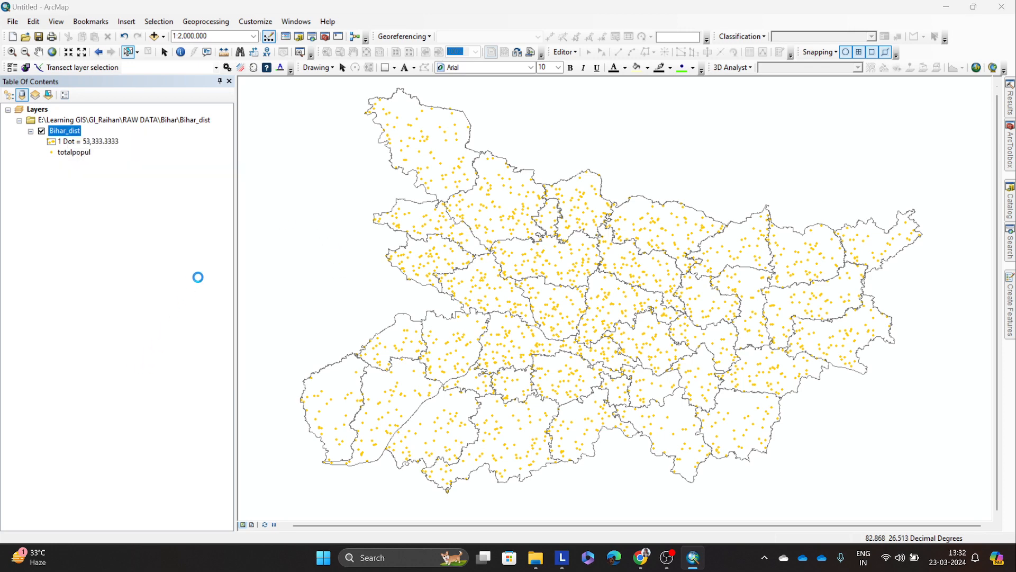
pyautogui.moveTo(449, 112); pyautogui.dragTo(199, 132)
pyautogui.click(196, 346)
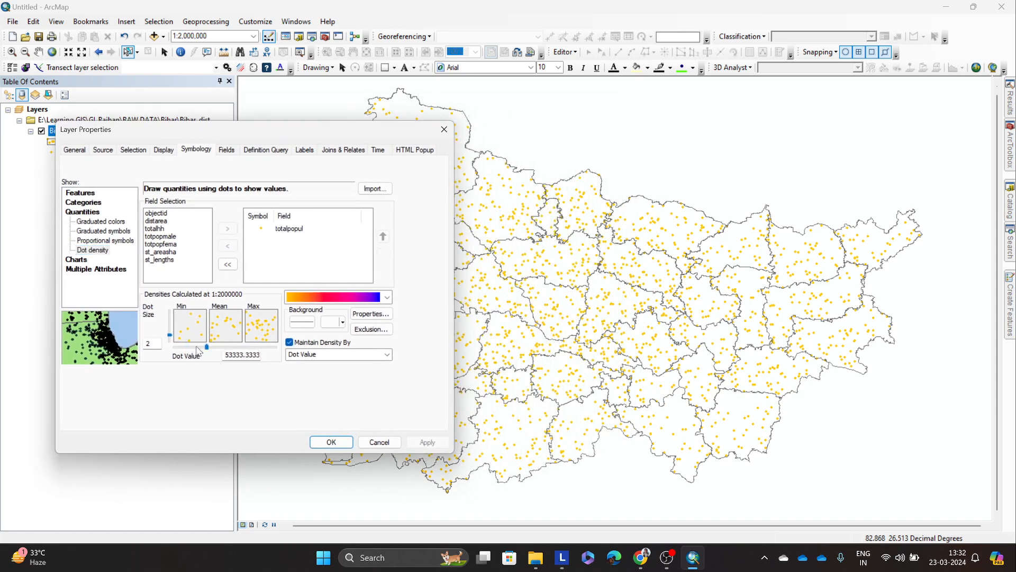
pyautogui.moveTo(207, 347); pyautogui.dragTo(253, 350)
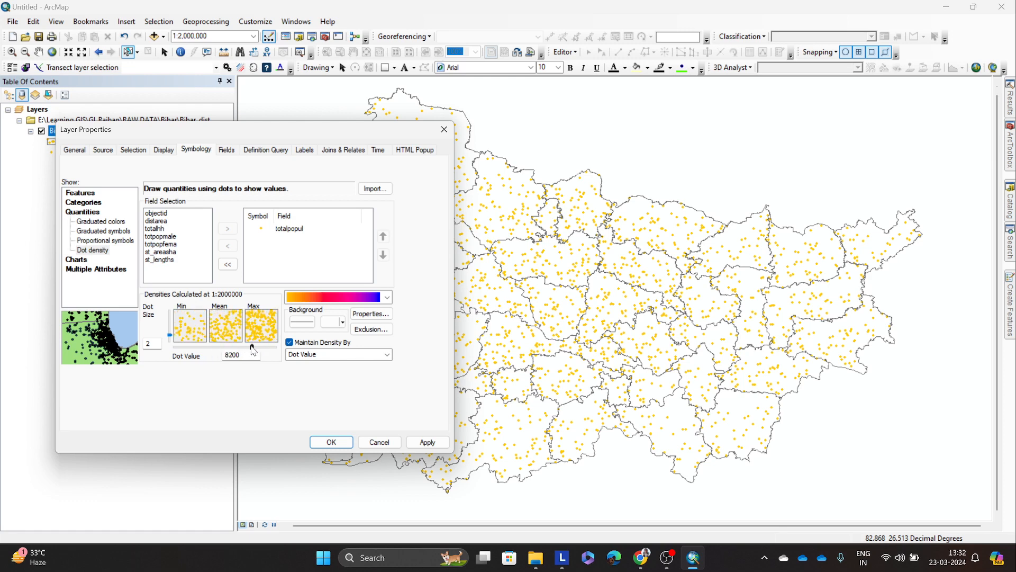
pyautogui.click(421, 441)
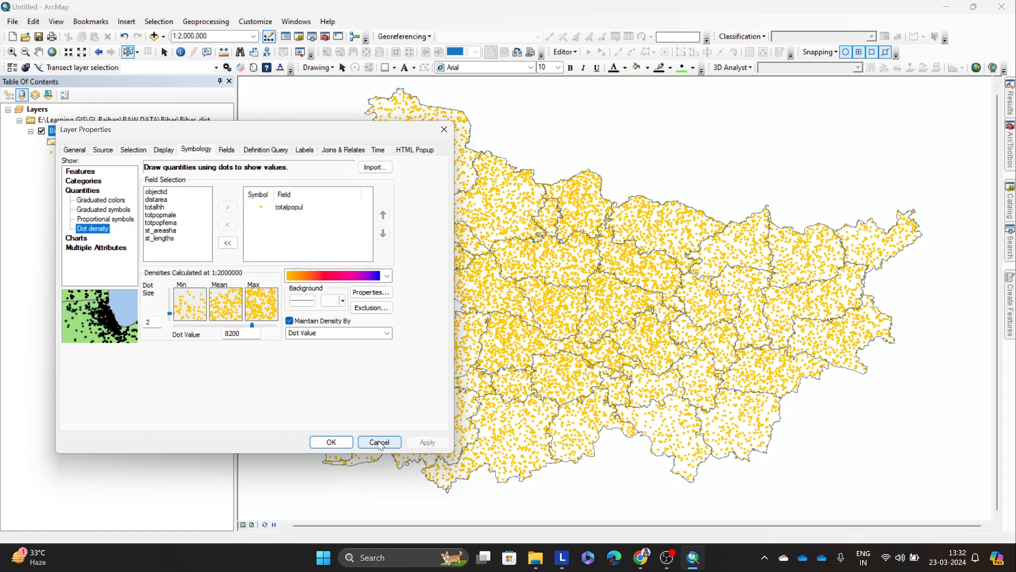
pyautogui.click(332, 442)
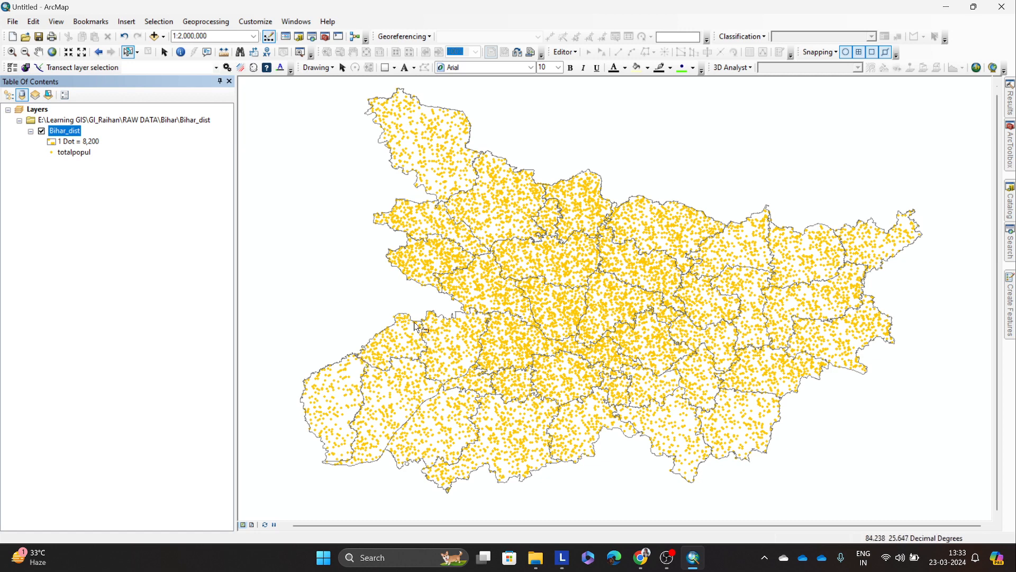
# Step: Reopen Bihar_dist's layer properties to review the dot density settings, and close them
pyautogui.rightClick(78, 133)
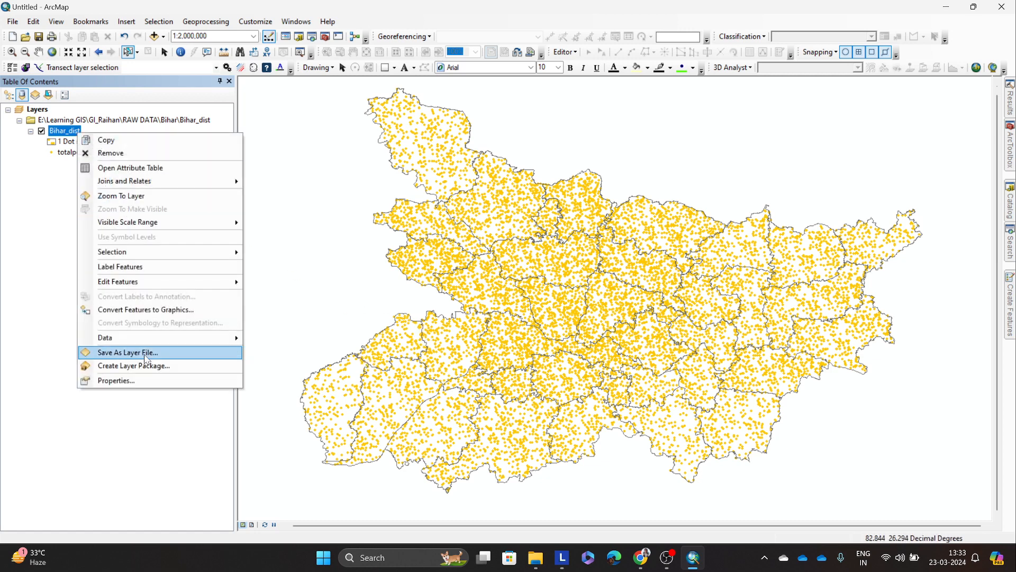
pyautogui.click(144, 376)
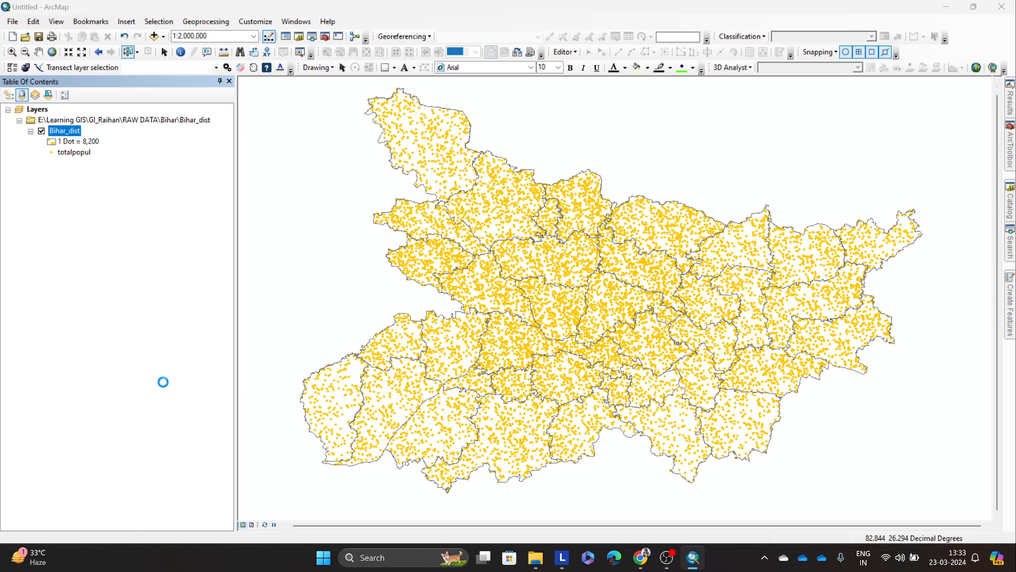
pyautogui.moveTo(475, 122); pyautogui.dragTo(254, 154)
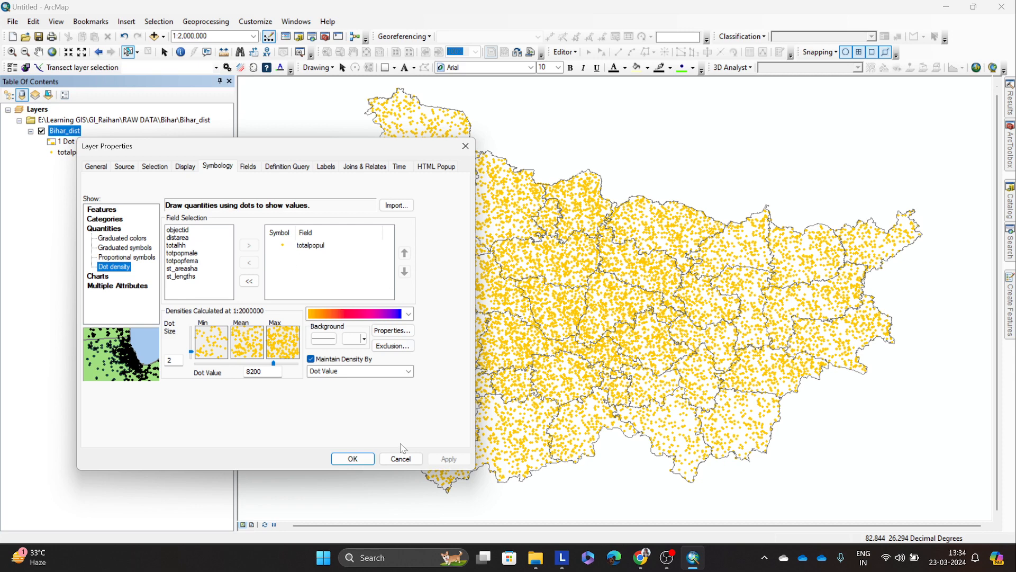
pyautogui.click(353, 459)
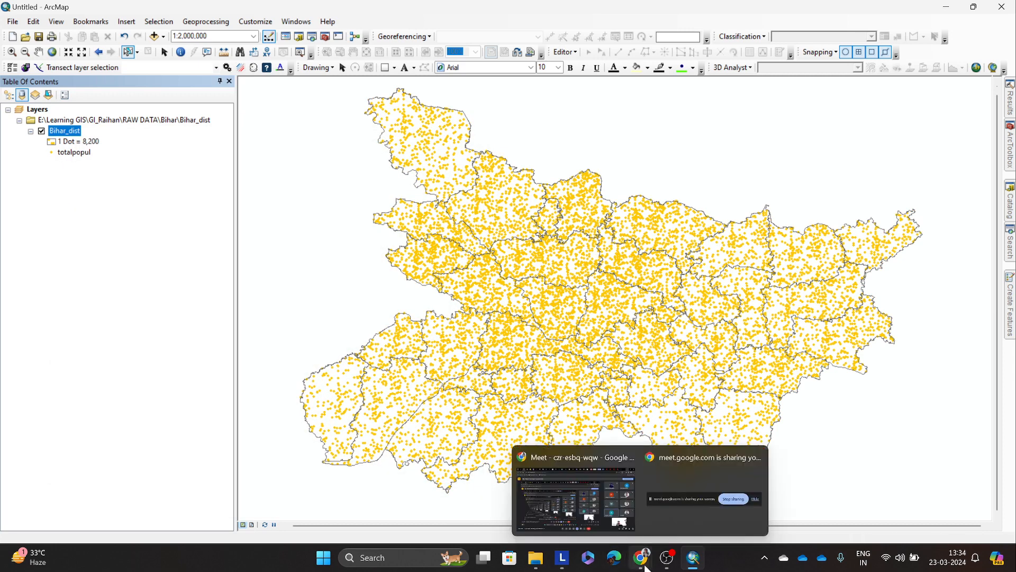
# Step: Switch to Excel and create a blank workbook
pyautogui.moveTo(653, 568)
pyautogui.click(430, 558)
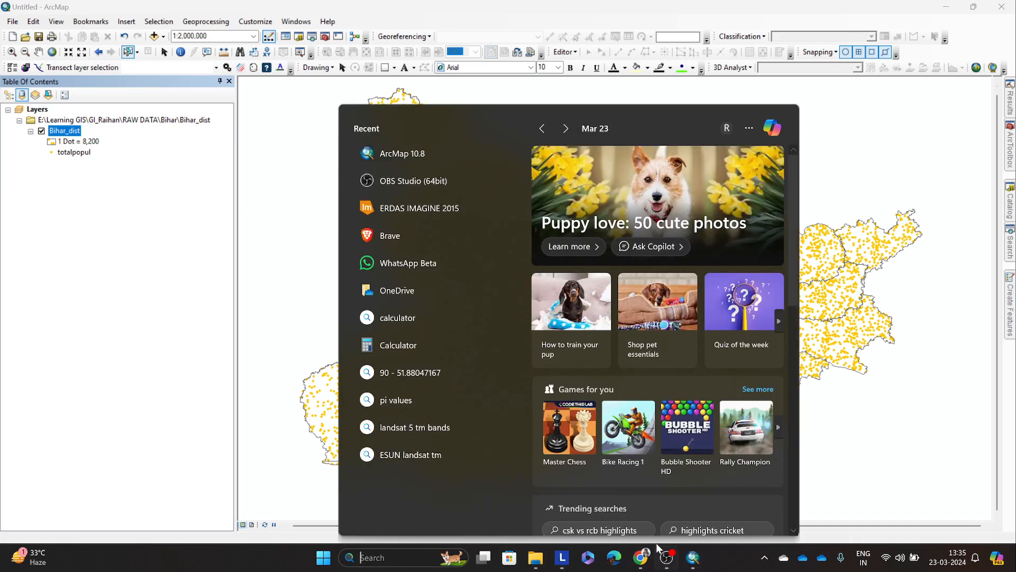
pyautogui.click(589, 558)
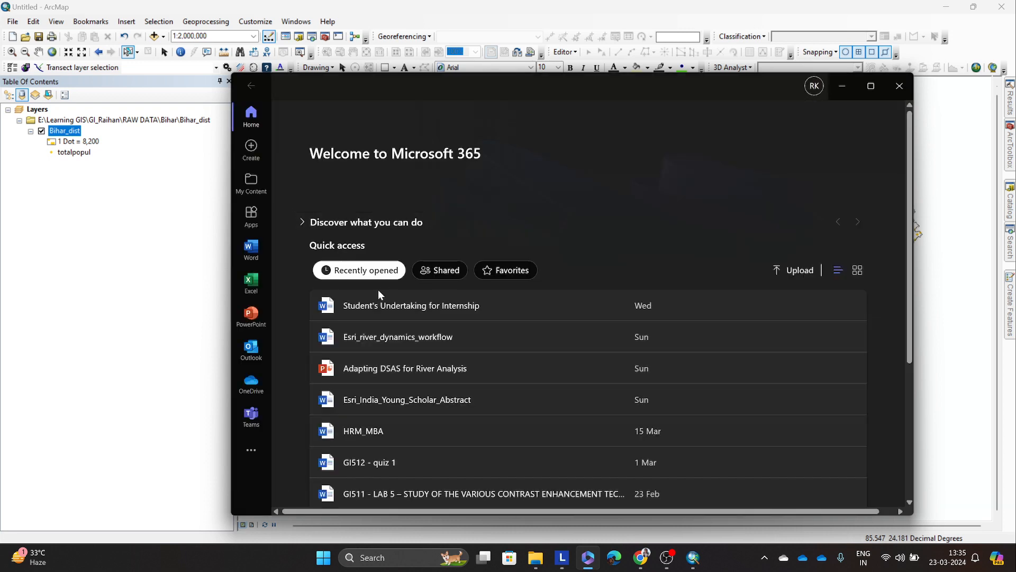
pyautogui.click(251, 280)
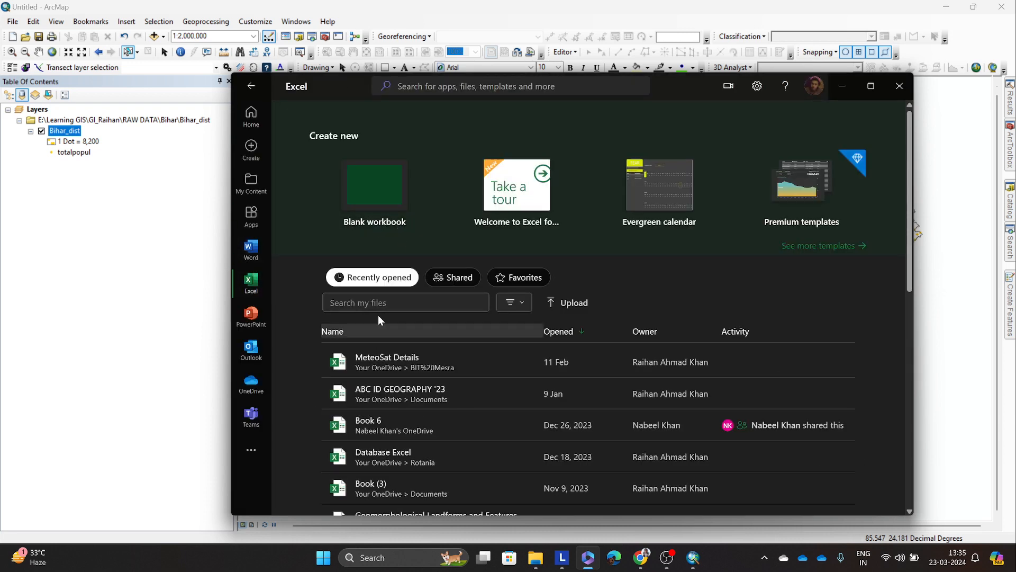
pyautogui.click(842, 86)
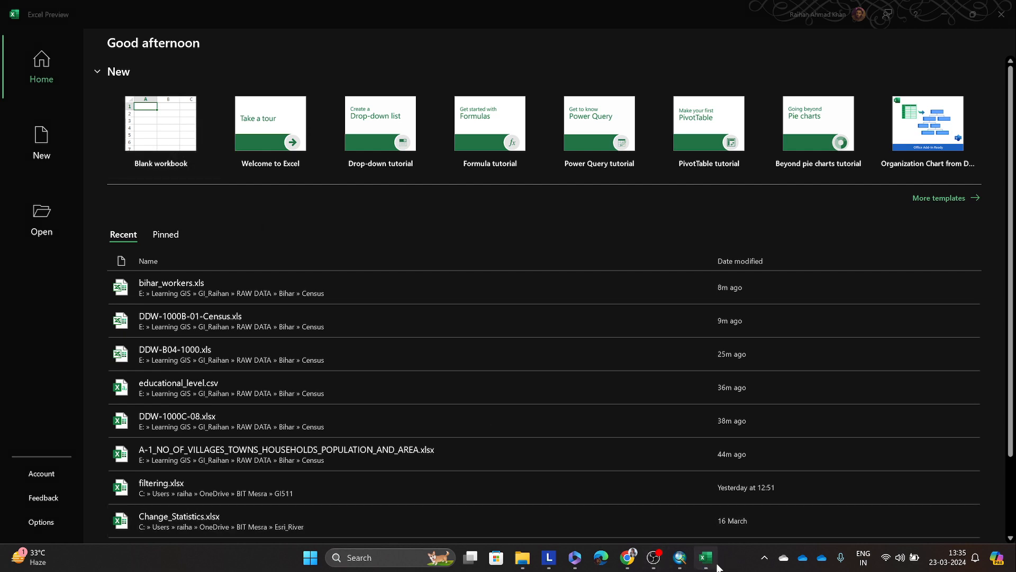
pyautogui.click(159, 129)
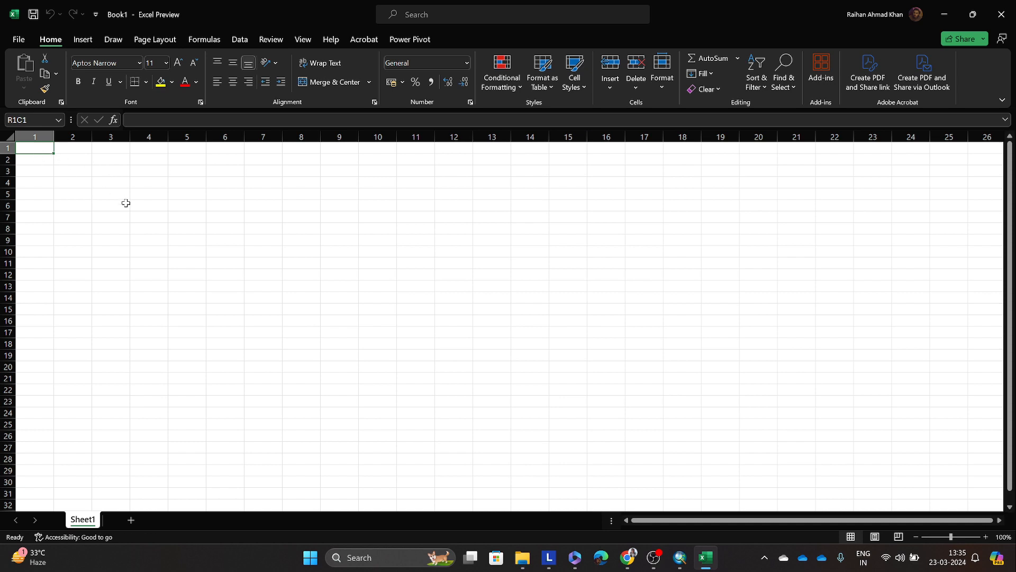
pyautogui.write('num1')
pyautogui.press('Tab')
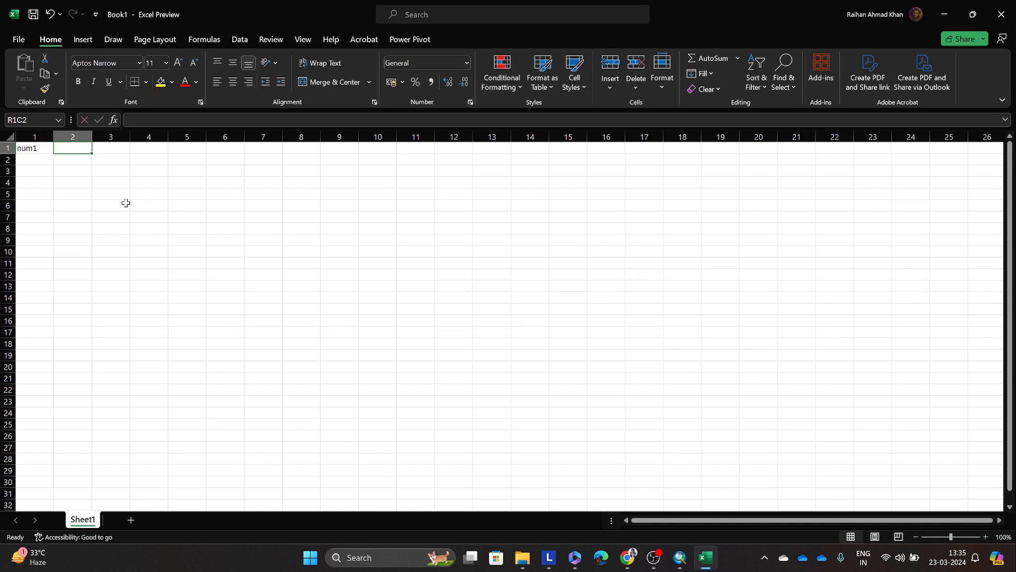
pyautogui.write('num')
pyautogui.press('BackSpace')
pyautogui.press('BackSpace')
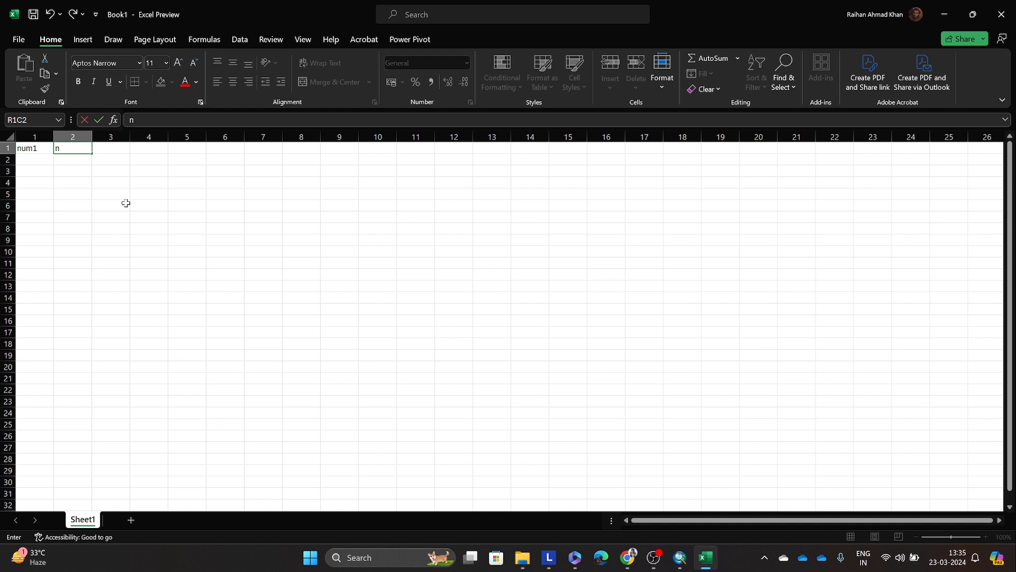
pyautogui.press('Left')
pyautogui.press('BackSpace')
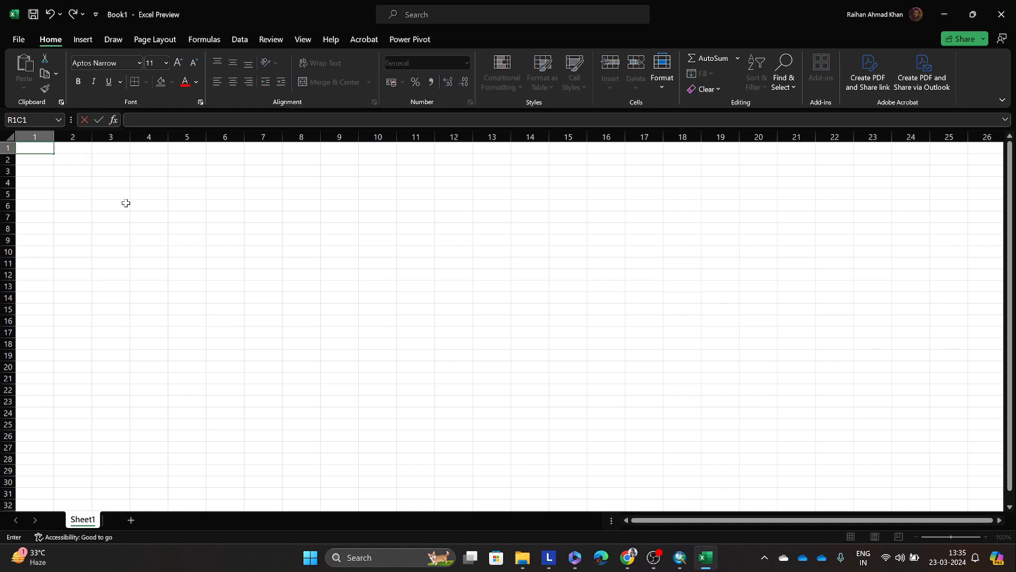
# Step: Enter the column headers "s no" and "pop dens" in the first row of Sheet1
pyautogui.write('s no')
pyautogui.press('Tab')
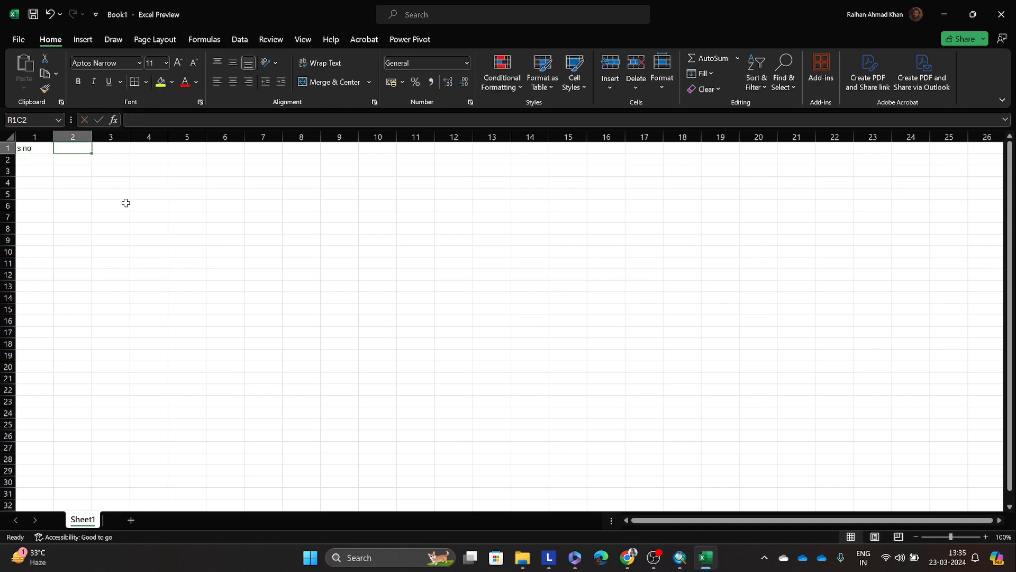
pyautogui.write('p')
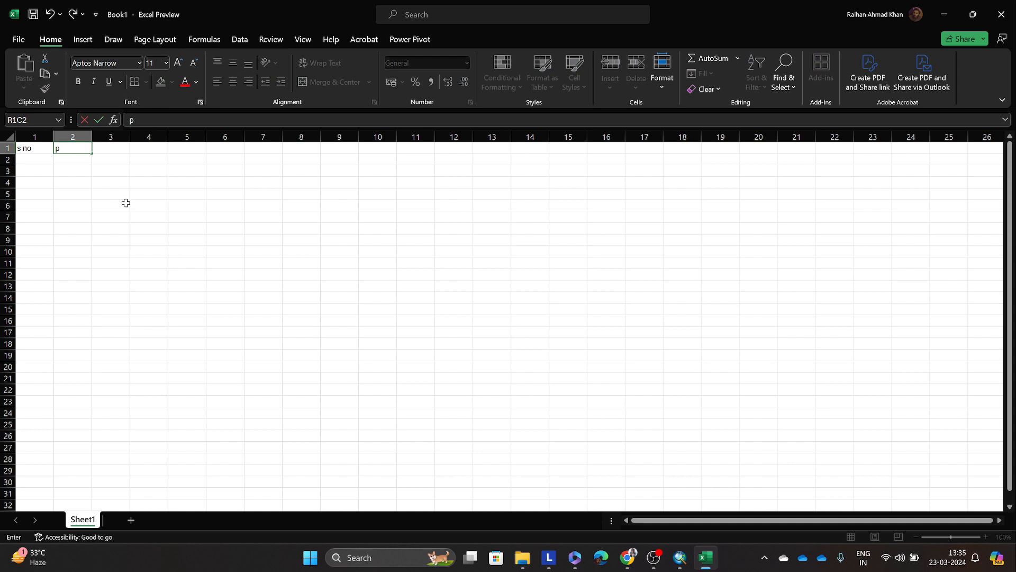
pyautogui.write('op dens')
# Step: Fill the two rows below the headers with serial numbers 1 and 2 and pop dens values 400 and 450
pyautogui.click(30, 161)
pyautogui.write('1')
pyautogui.press('Return')
pyautogui.write('2')
pyautogui.press('Tab')
pyautogui.press('Up')
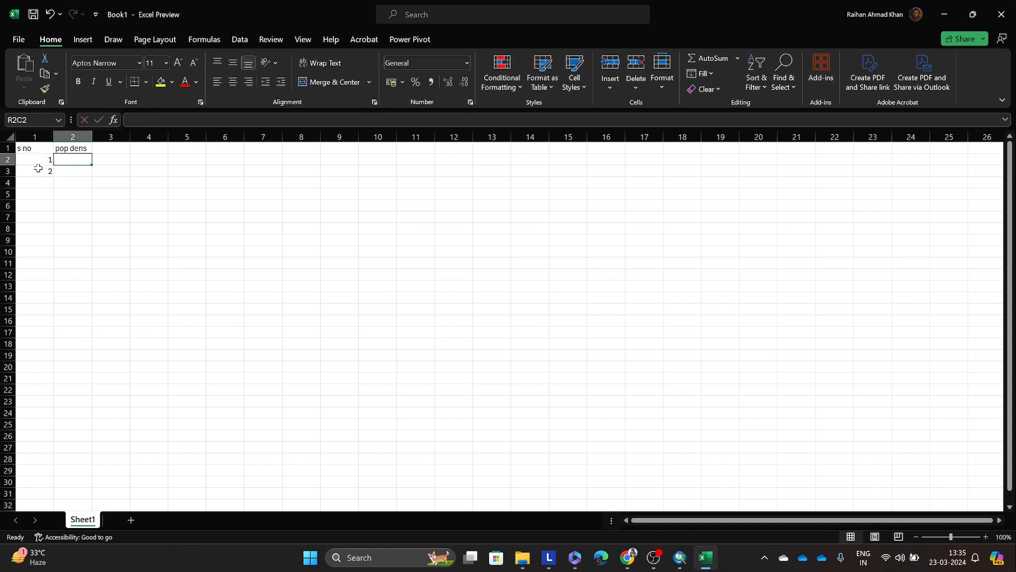
pyautogui.write('400')
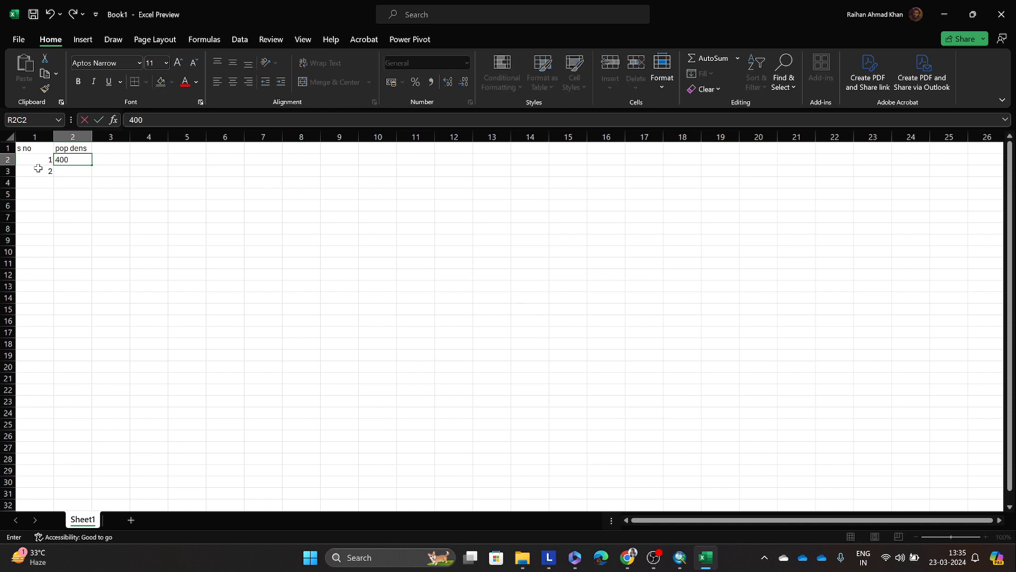
pyautogui.press('Return')
pyautogui.press('Right')
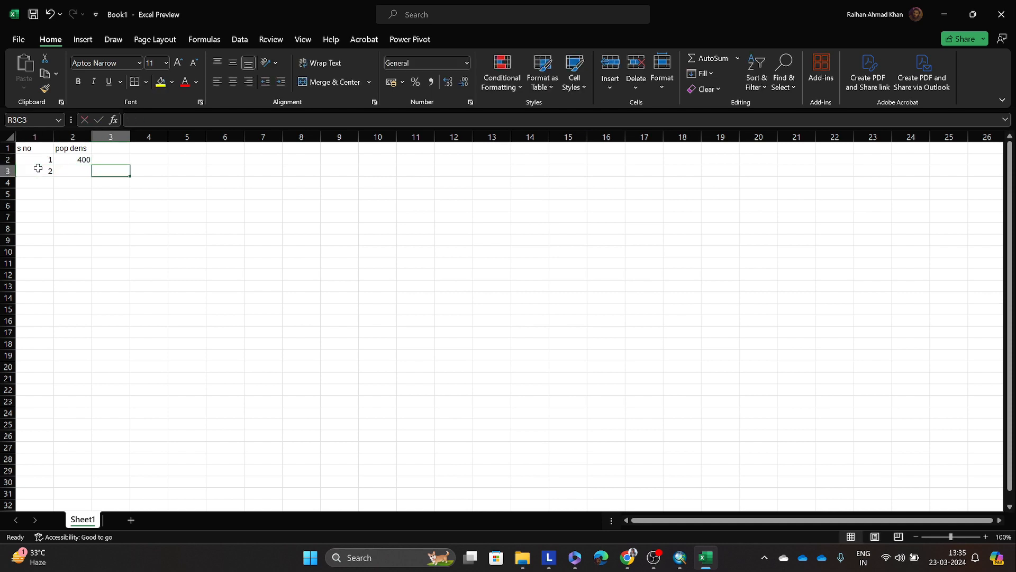
pyautogui.press('Left')
pyautogui.write('450')
pyautogui.click(97, 183)
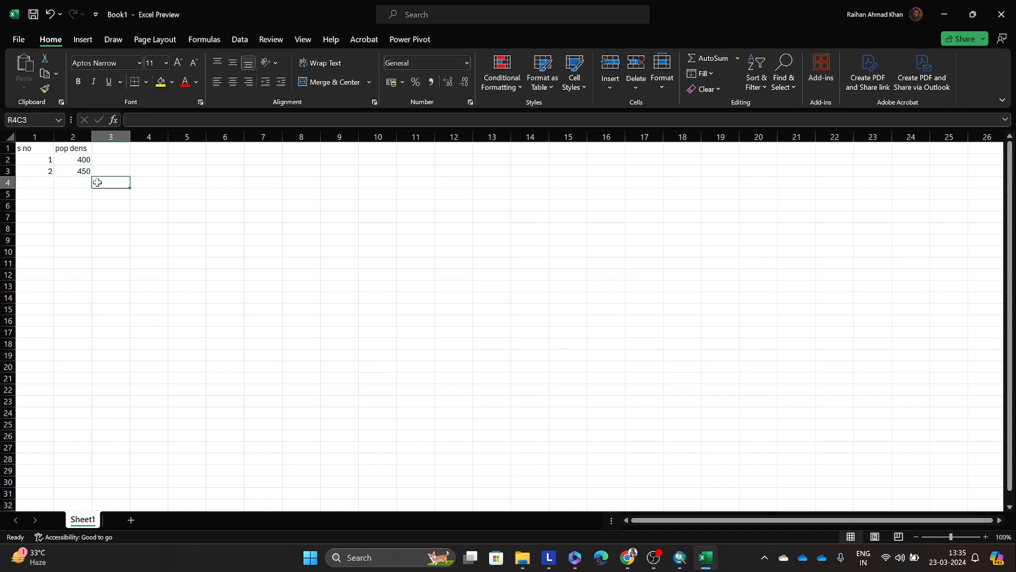
pyautogui.moveTo(31, 146); pyautogui.dragTo(65, 169)
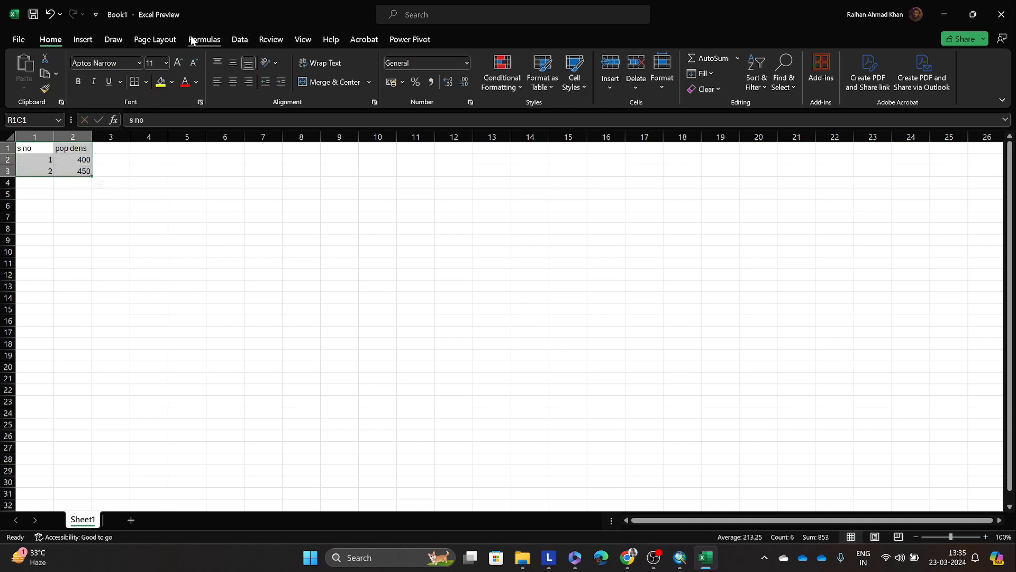
pyautogui.click(90, 41)
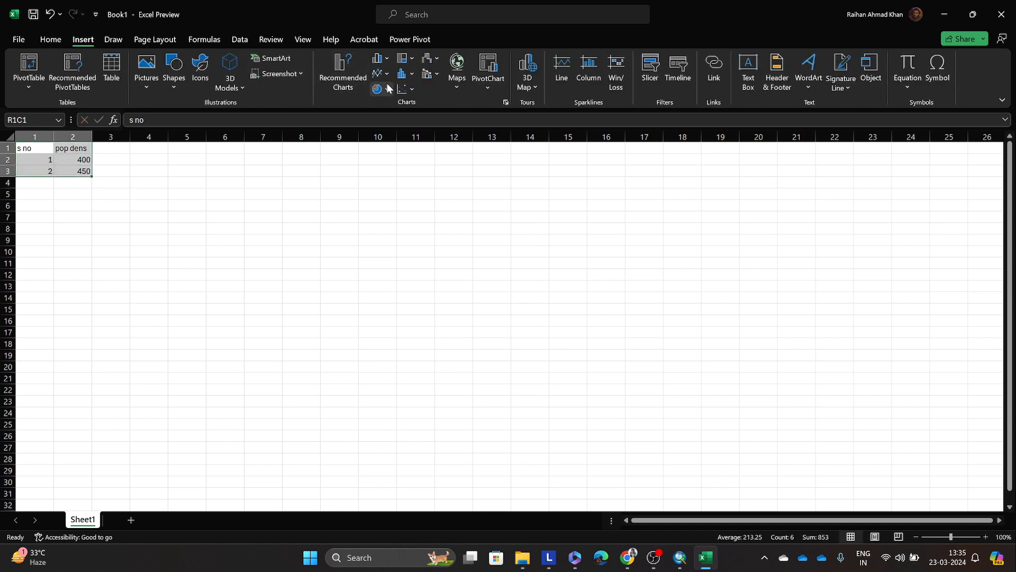
pyautogui.click(378, 59)
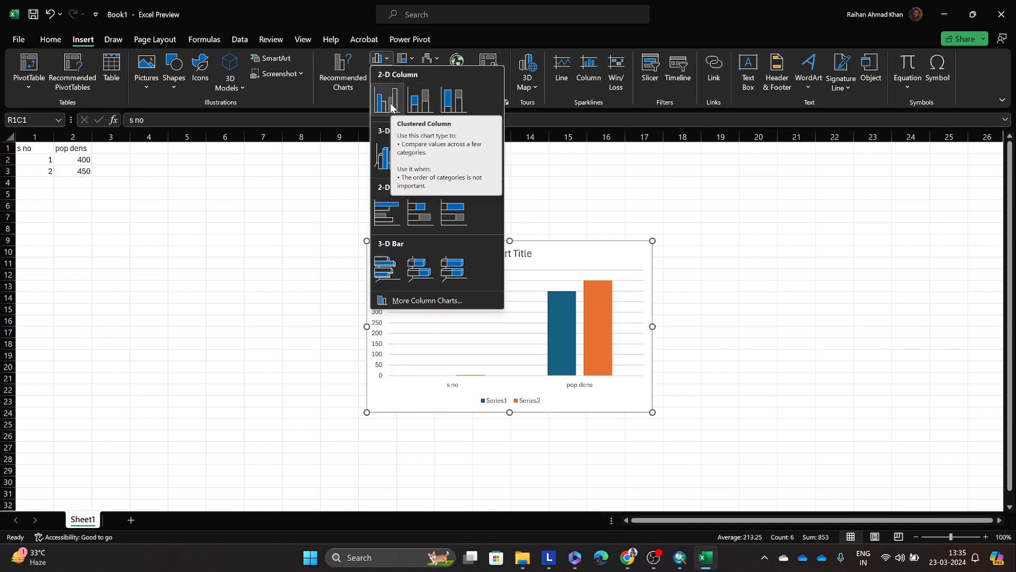
pyautogui.click(106, 166)
# Step: Insert a 2-D clustered column chart of the pop dens column
pyautogui.click(73, 137)
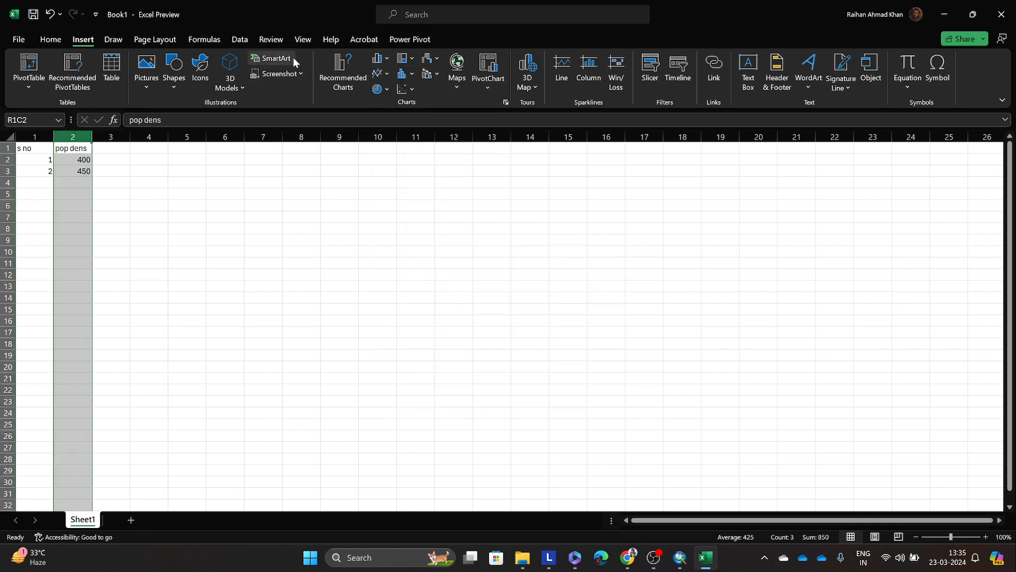
pyautogui.click(380, 59)
pyautogui.click(379, 110)
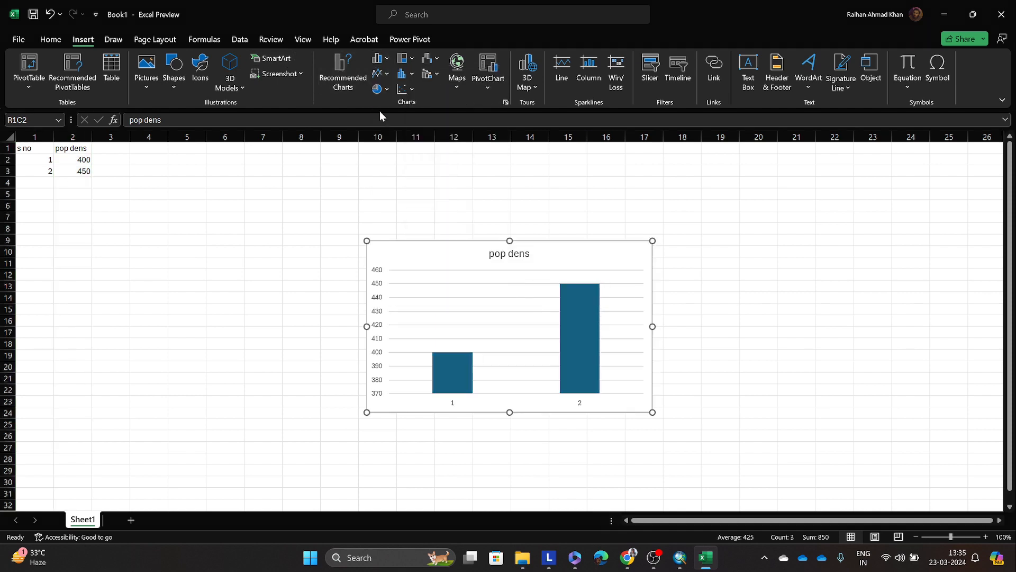
# Step: Examine the pop dens chart's vertical axis scale and compare the heights of its two bars
pyautogui.click(336, 288)
pyautogui.click(406, 388)
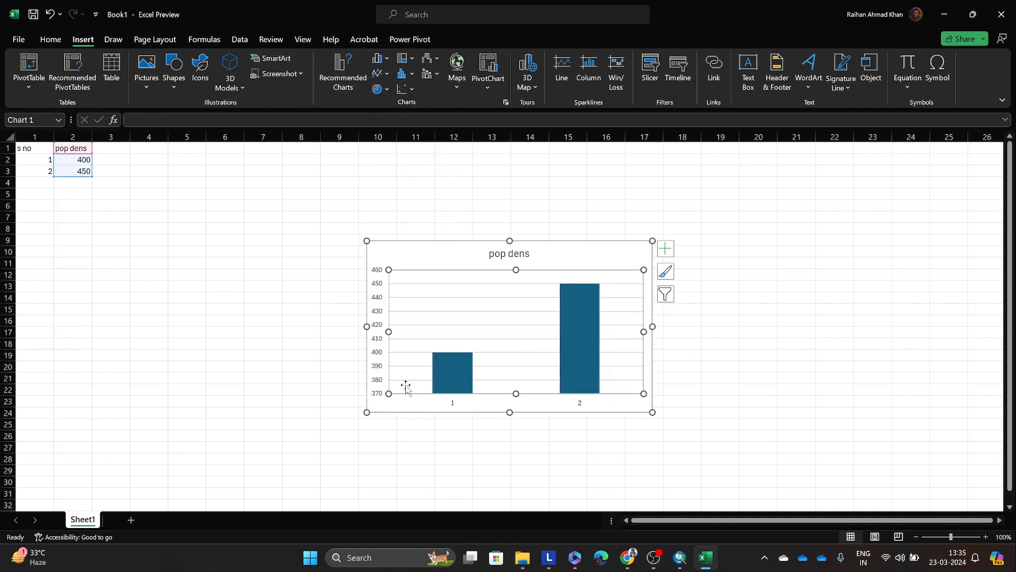
pyautogui.click(329, 411)
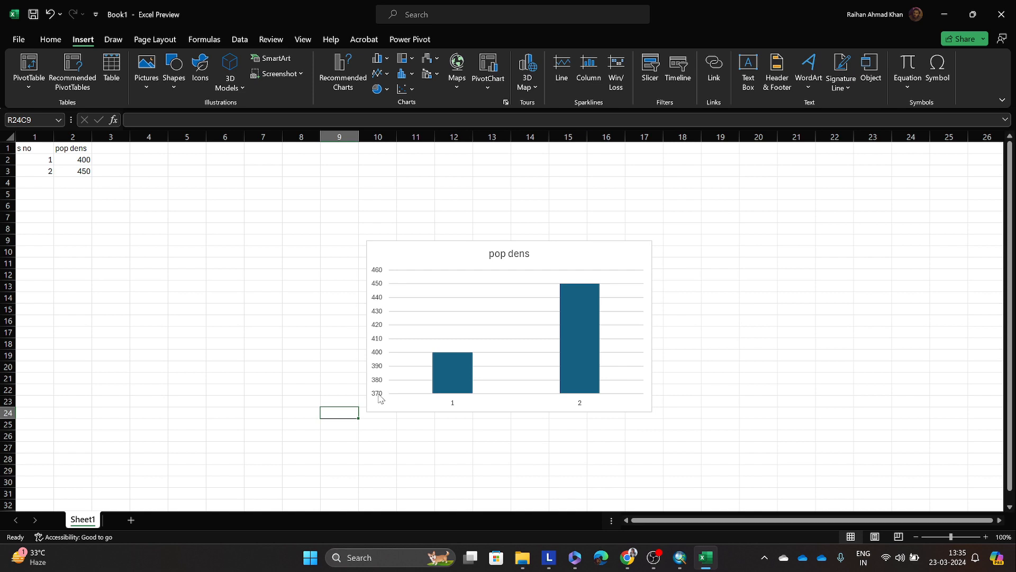
pyautogui.click(378, 396)
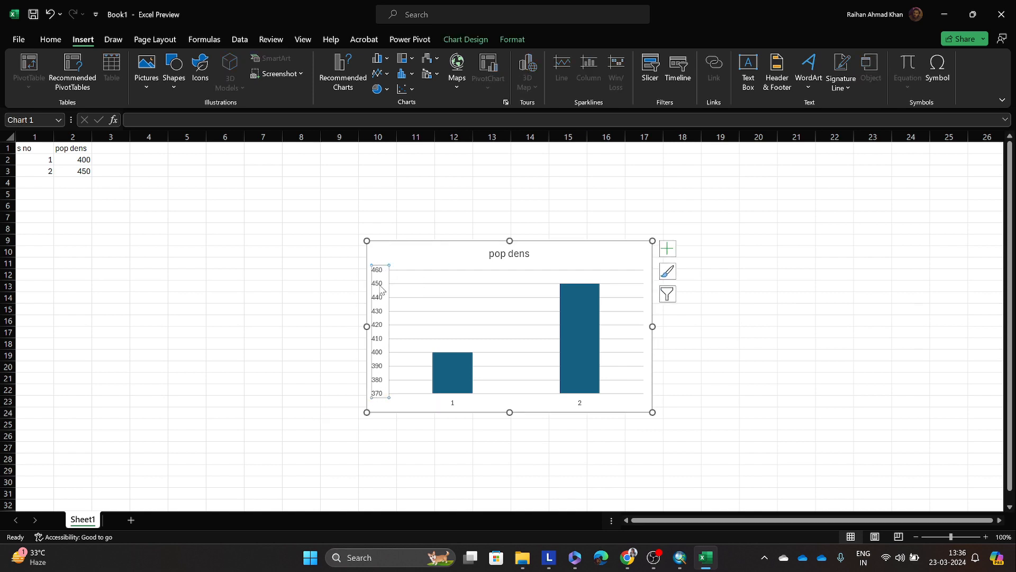
pyautogui.rightClick(380, 318)
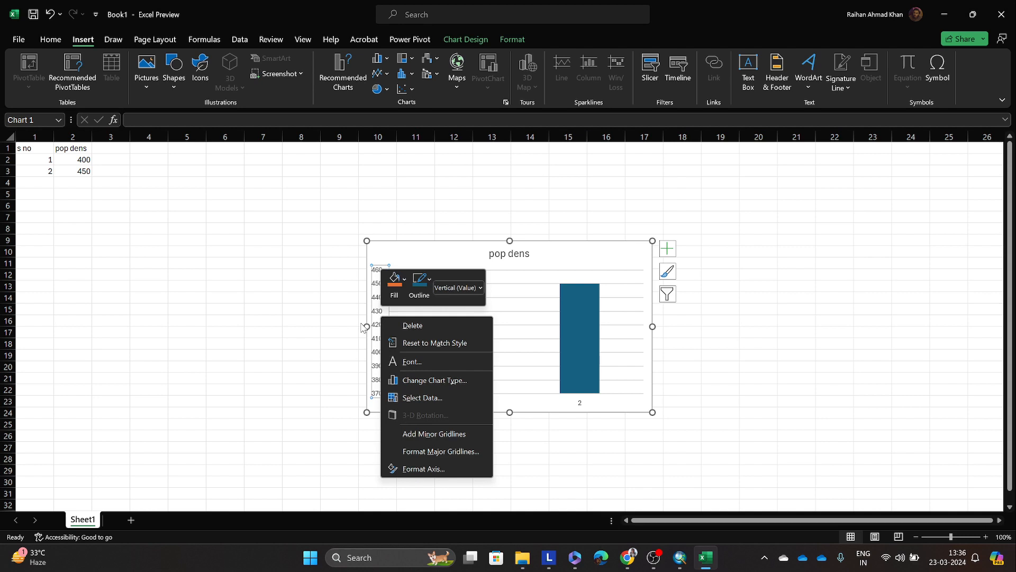
pyautogui.click(332, 331)
pyautogui.click(391, 400)
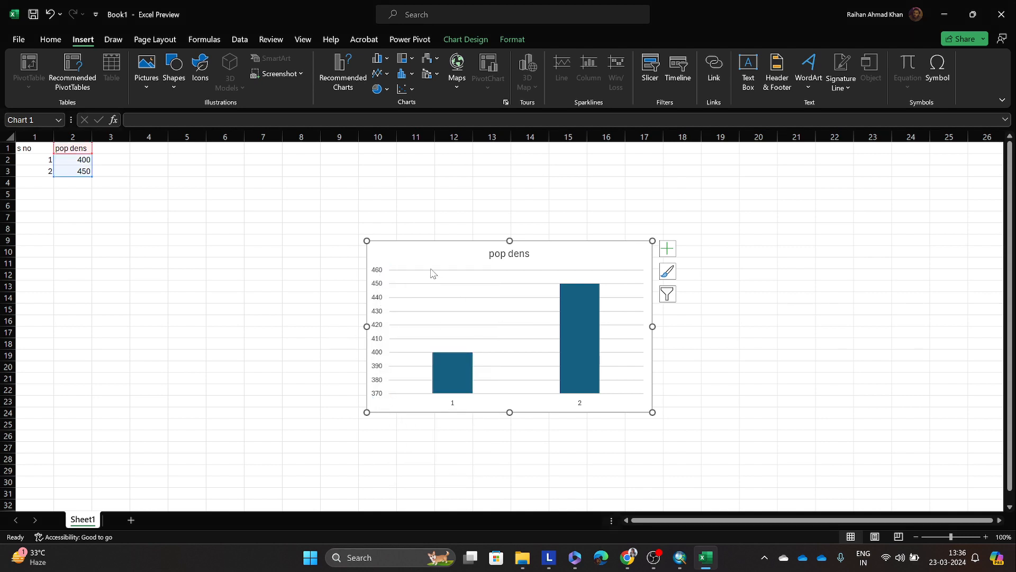
pyautogui.click(415, 276)
pyautogui.click(416, 260)
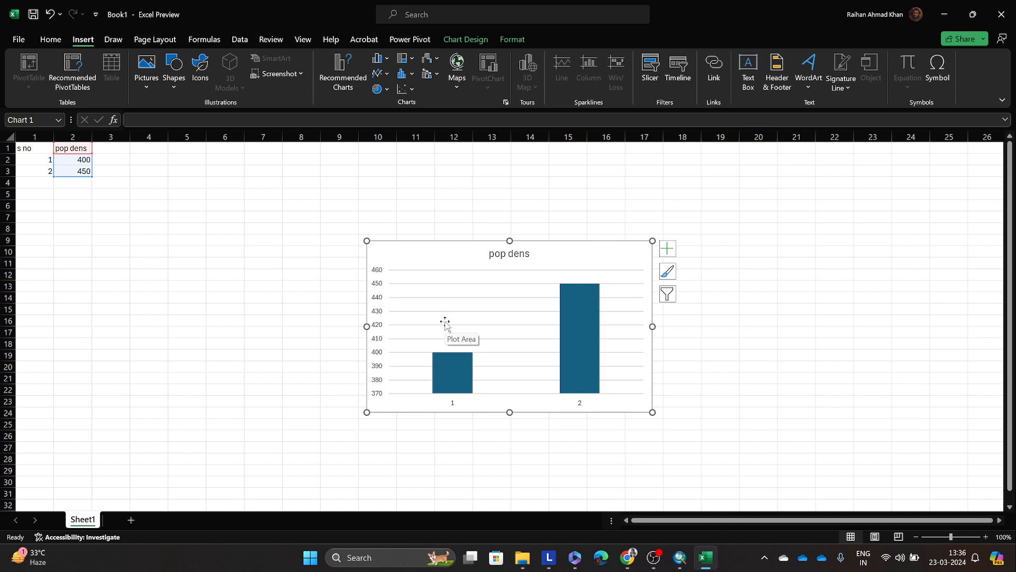
pyautogui.click(379, 276)
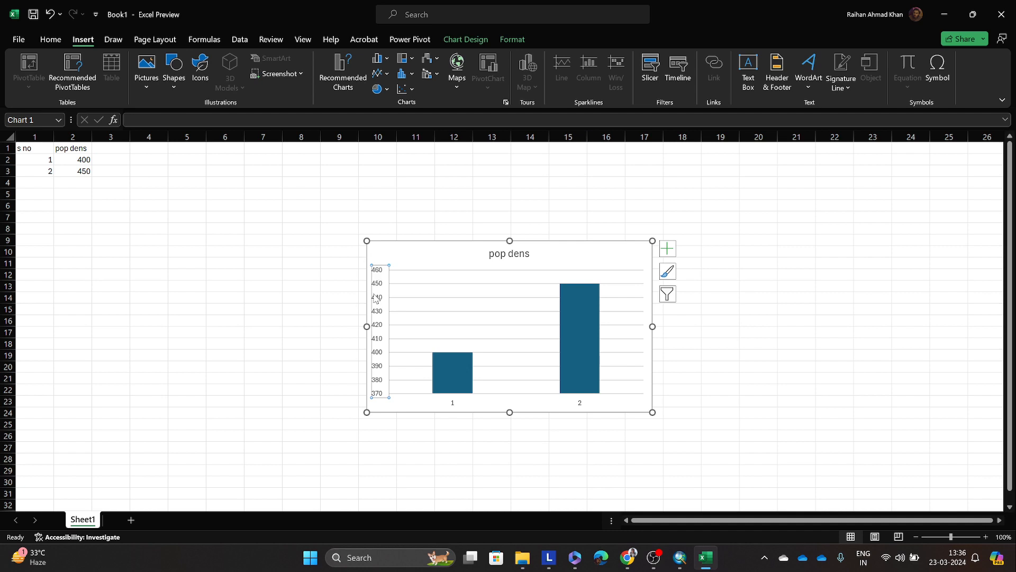
pyautogui.click(465, 345)
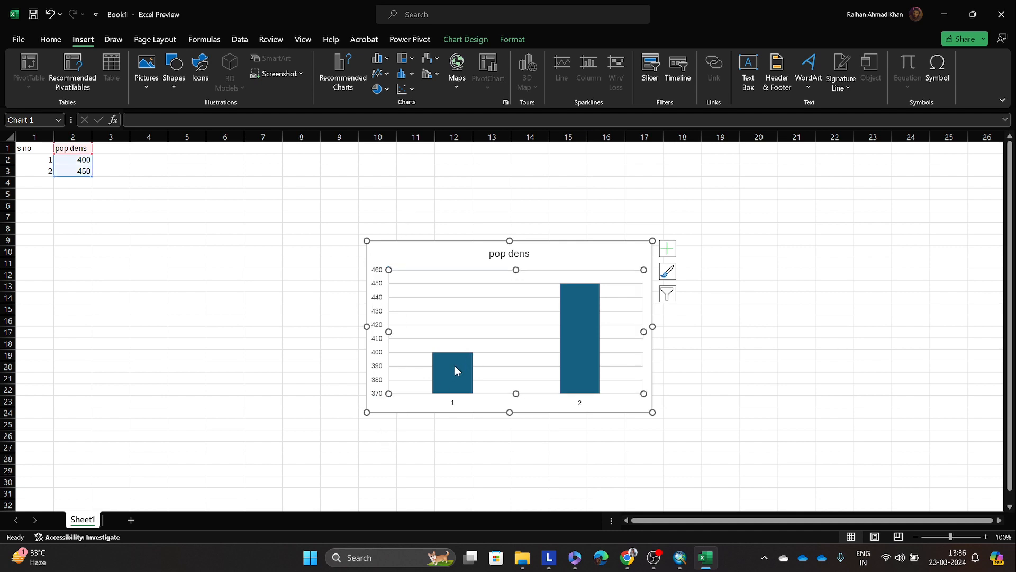
pyautogui.click(455, 365)
pyautogui.click(584, 332)
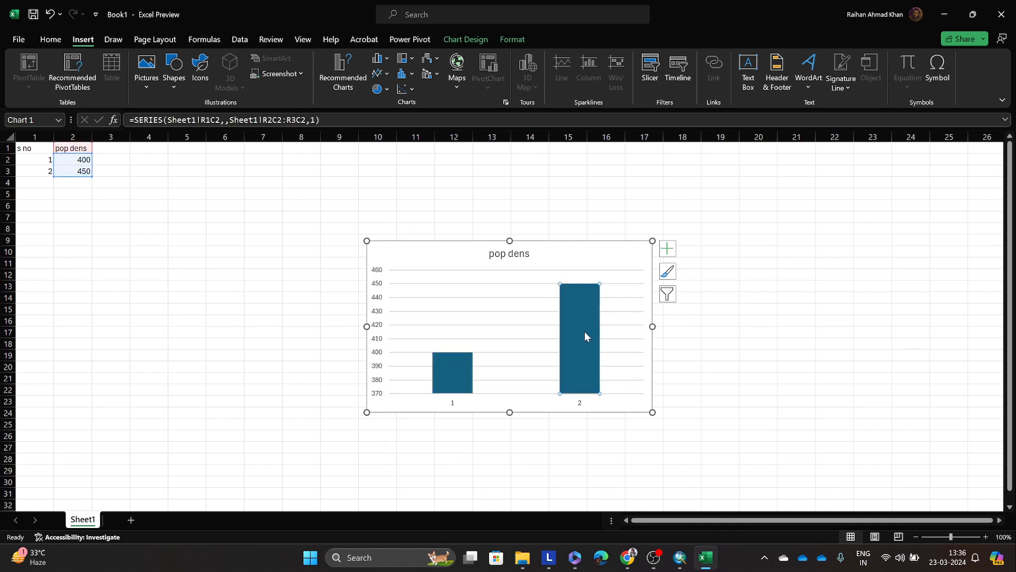
pyautogui.click(548, 367)
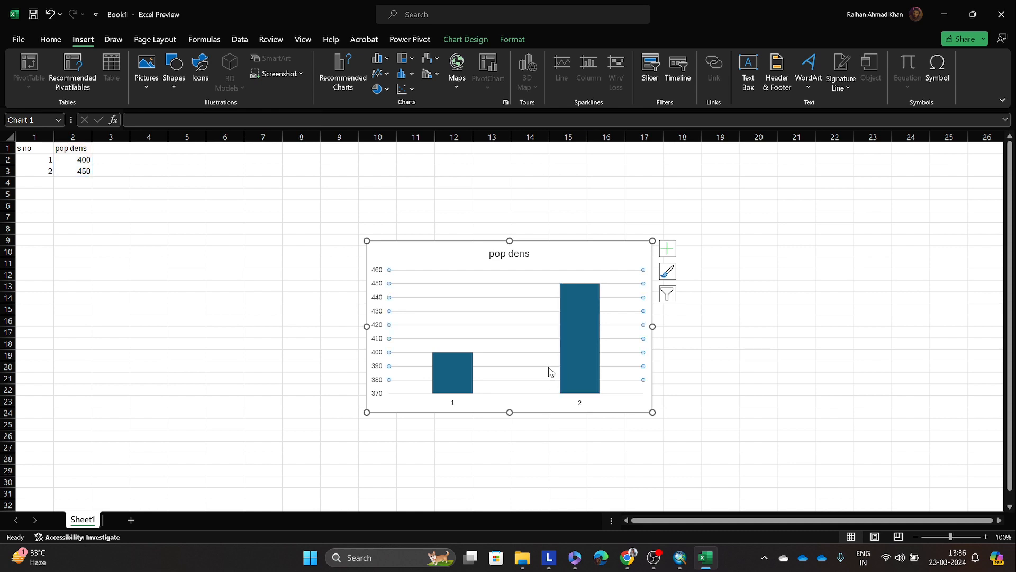
# Step: Move the pop dens chart slightly closer to the data and set its vertical axis minimum bound to 0
pyautogui.moveTo(585, 255); pyautogui.dragTo(562, 219)
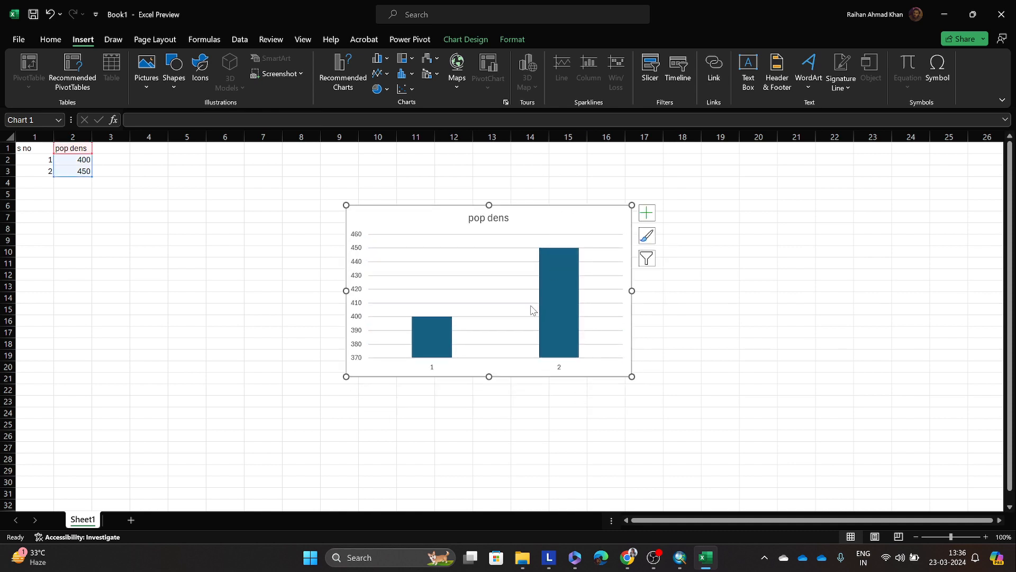
pyautogui.click(446, 324)
pyautogui.click(364, 321)
pyautogui.rightClick(359, 324)
pyautogui.press('Escape')
pyautogui.click(357, 312)
pyautogui.rightClick(356, 310)
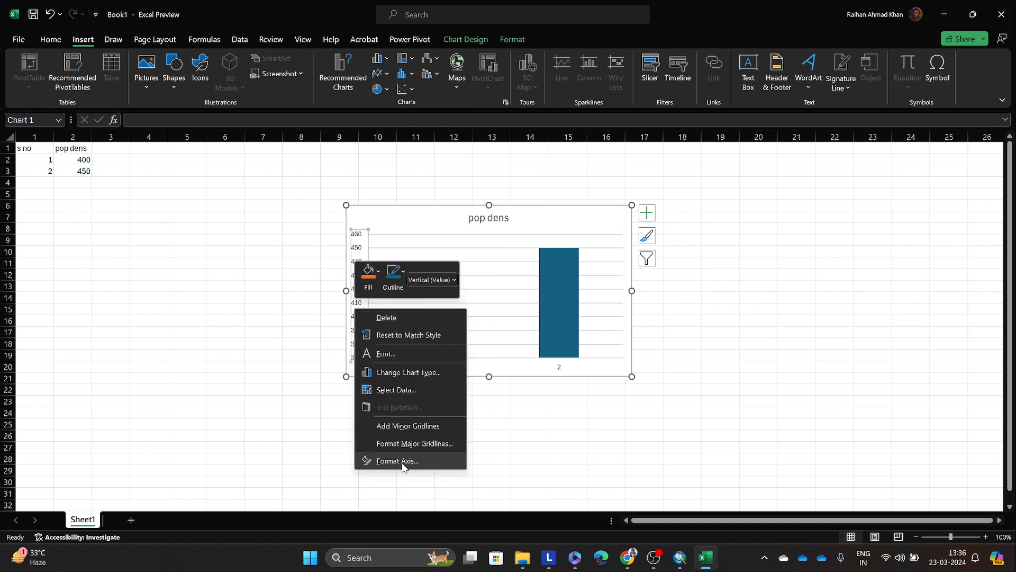
pyautogui.click(402, 463)
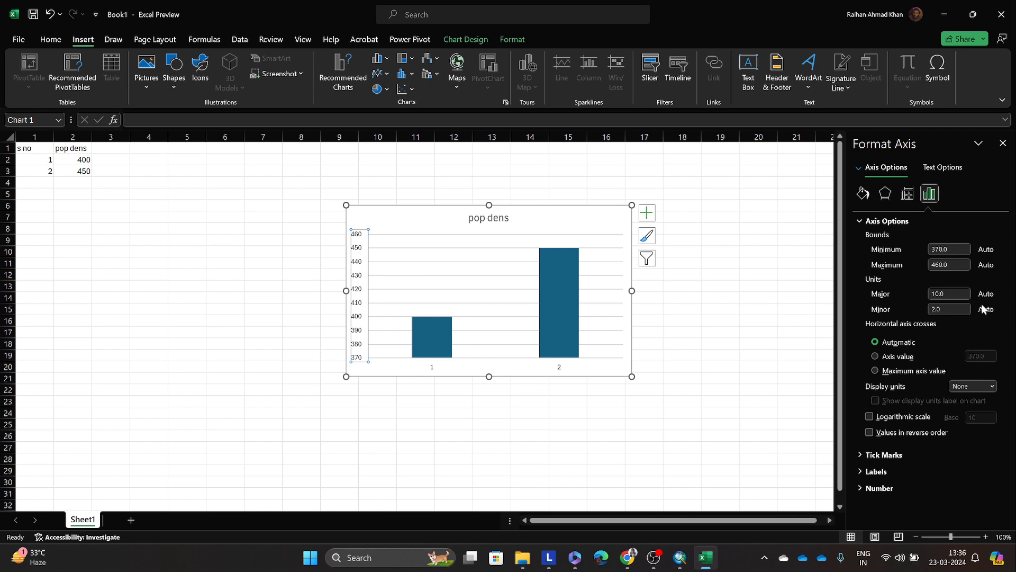
pyautogui.doubleClick(950, 248)
pyautogui.write('0')
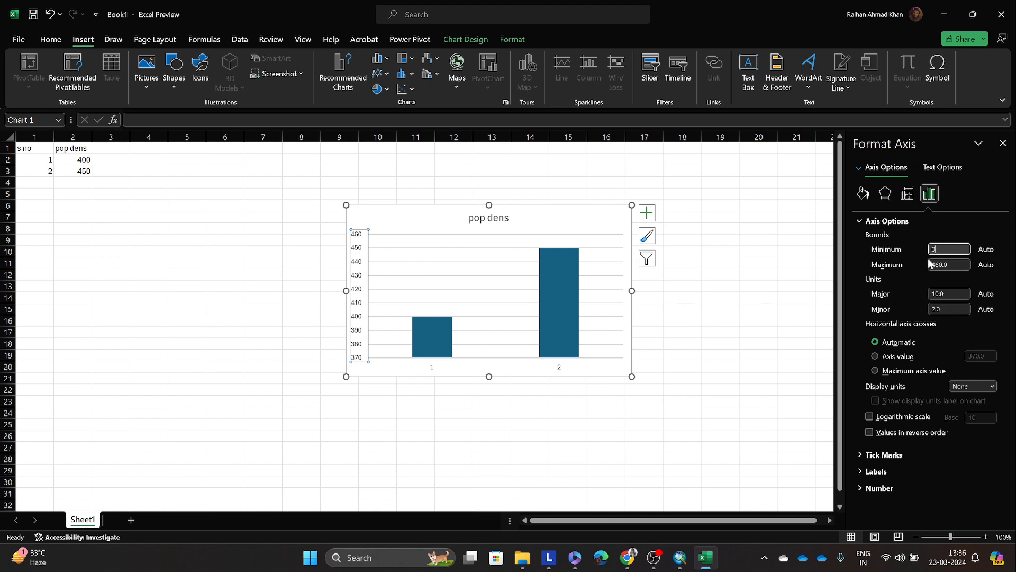
pyautogui.press('Return')
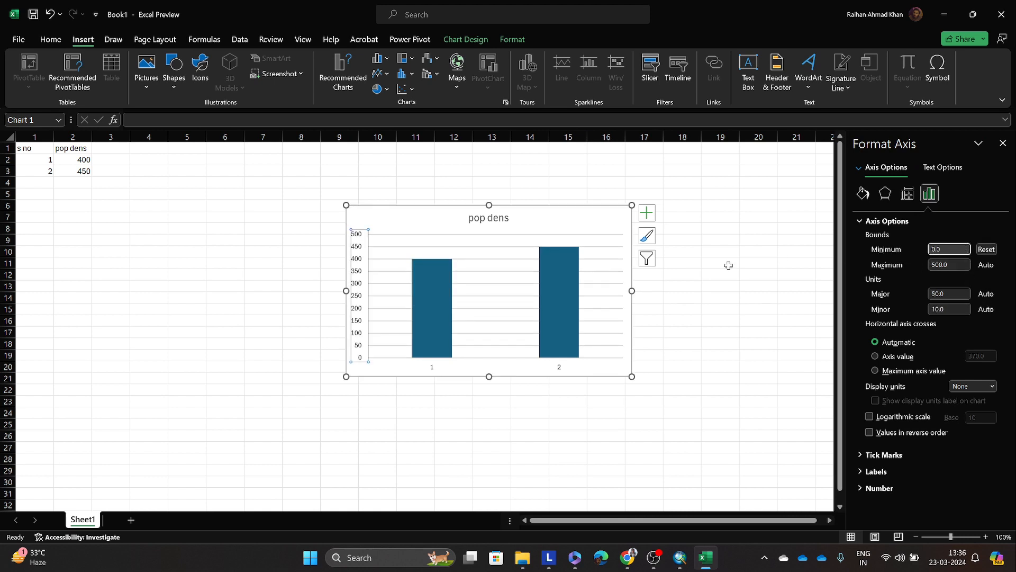
pyautogui.click(460, 258)
pyautogui.click(680, 285)
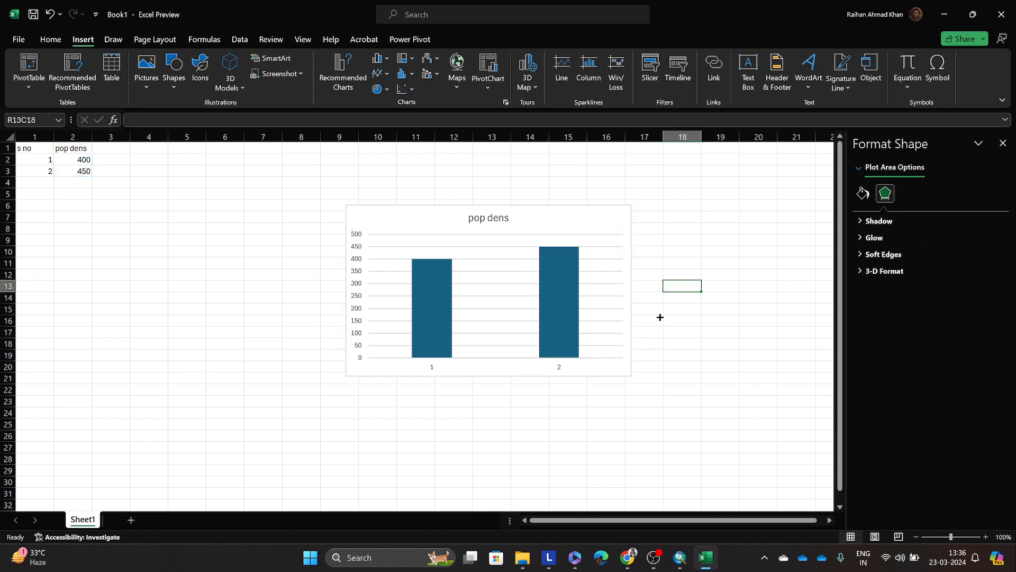
# Step: Inspect the zero-based vertical axis and both bars of the pop dens chart, glancing at the ArcMap dot density map in between
pyautogui.click(605, 432)
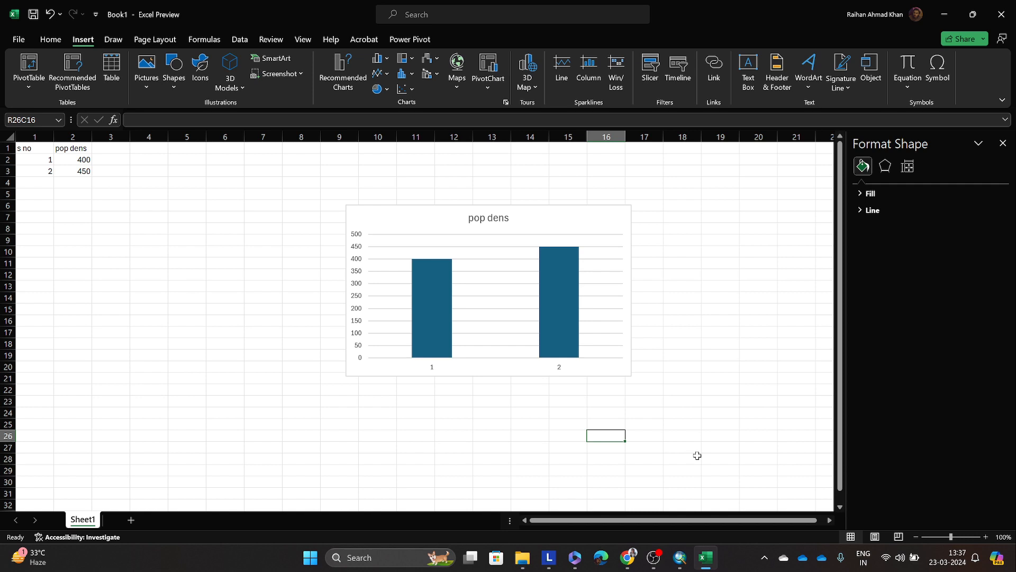
pyautogui.click(355, 292)
pyautogui.click(356, 294)
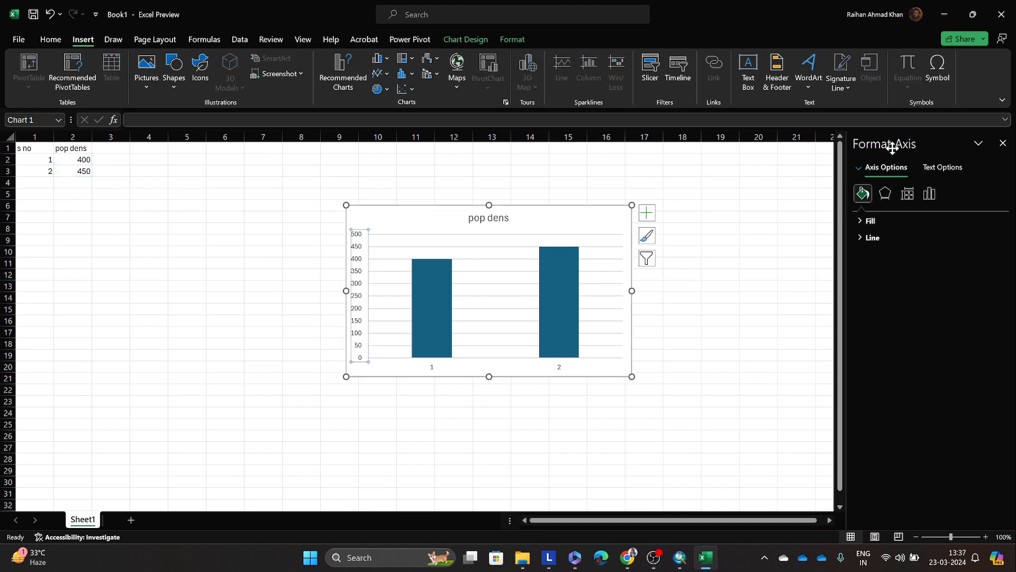
pyautogui.click(940, 10)
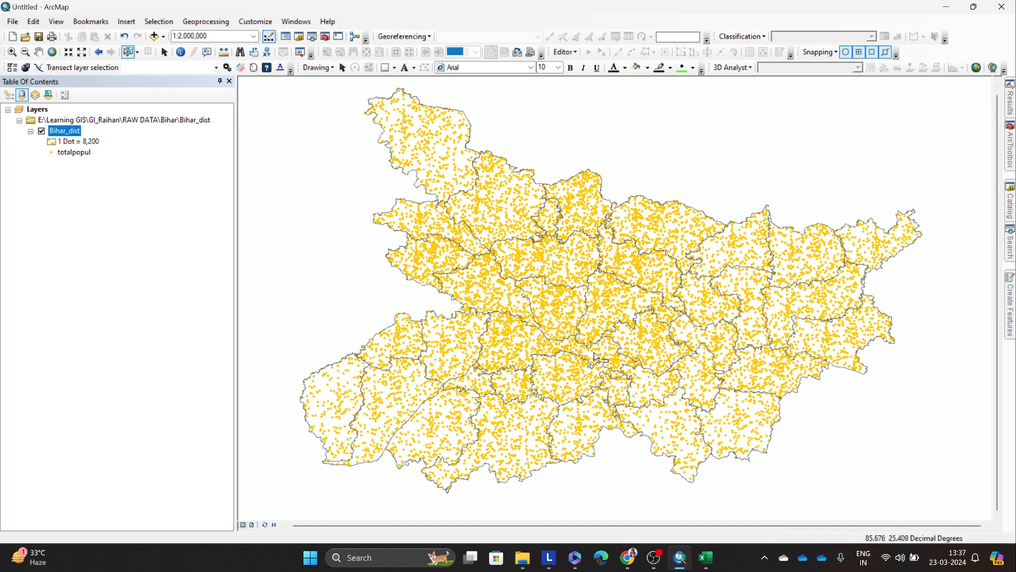
pyautogui.click(706, 557)
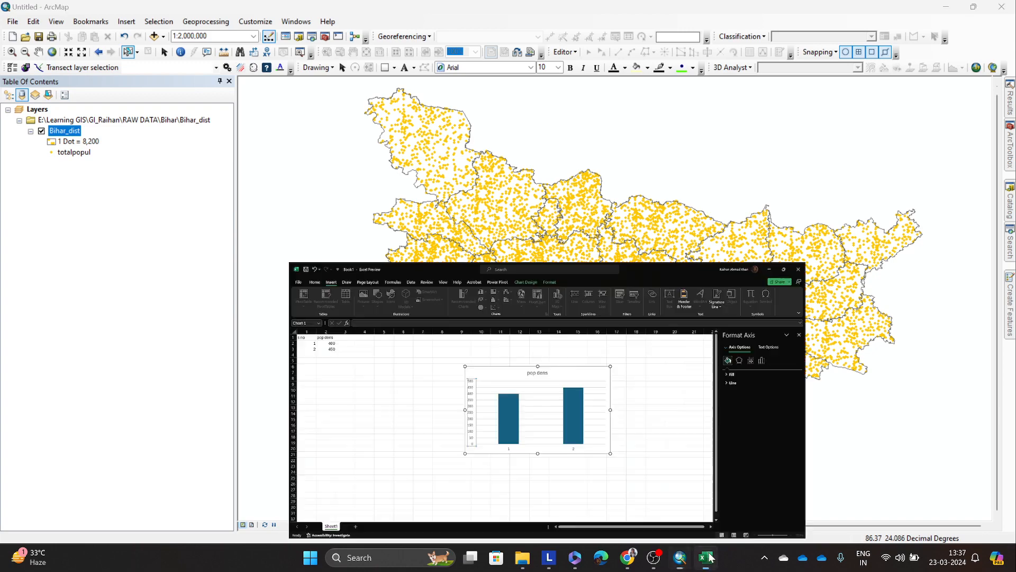
pyautogui.click(710, 557)
pyautogui.click(707, 557)
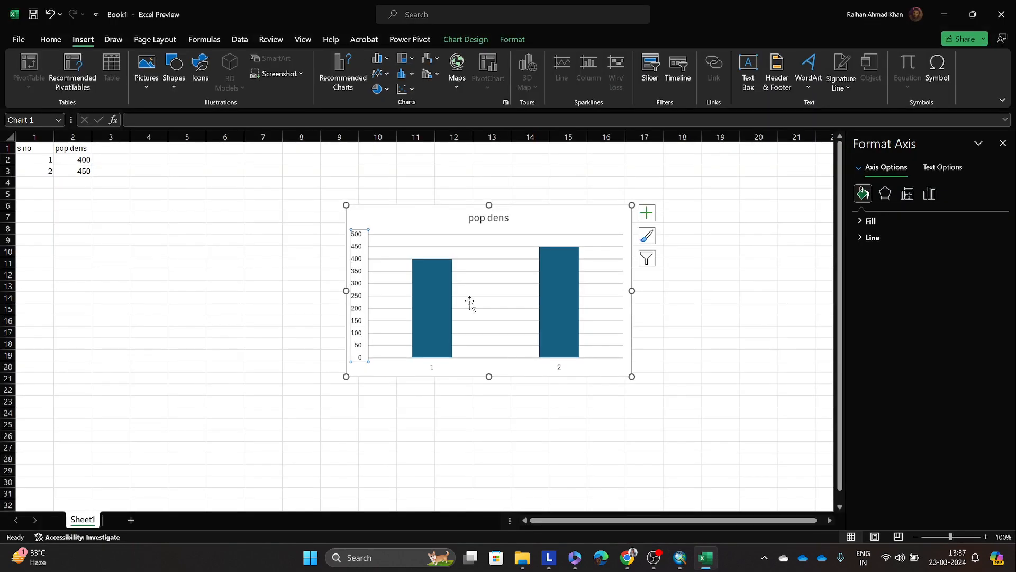
pyautogui.click(454, 301)
pyautogui.click(538, 302)
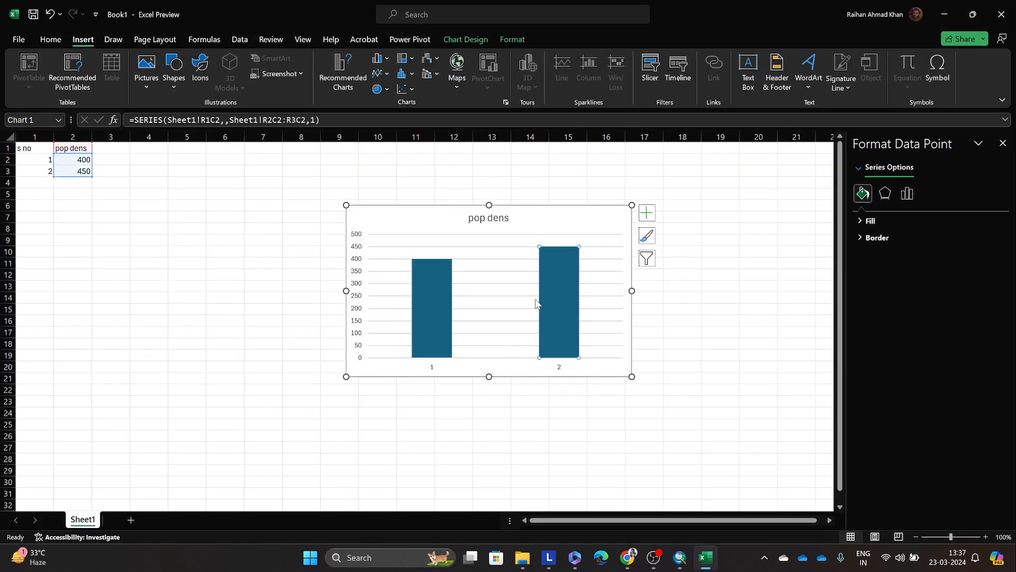
# Step: Switch to ArcMap, open the Bihar_dist layer's symbology properties and move the dialog aside to uncover more of the map
pyautogui.click(945, 14)
pyautogui.rightClick(67, 132)
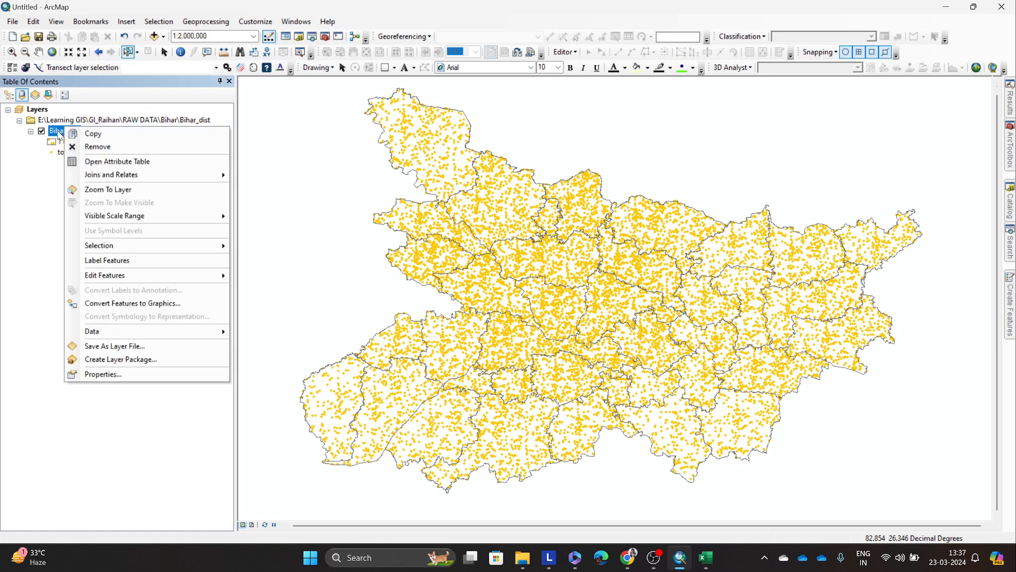
pyautogui.click(119, 374)
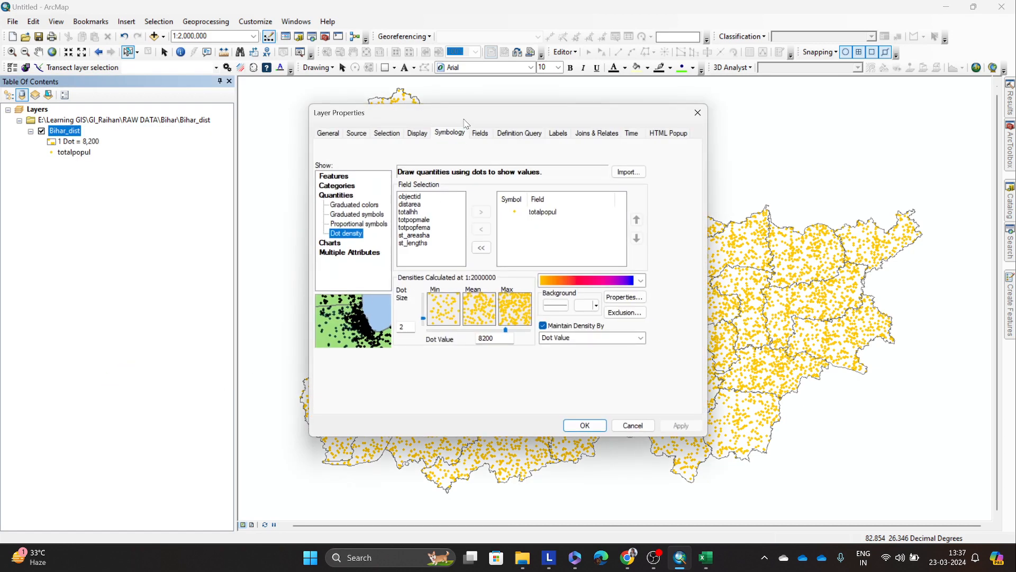
pyautogui.moveTo(467, 113); pyautogui.dragTo(239, 149)
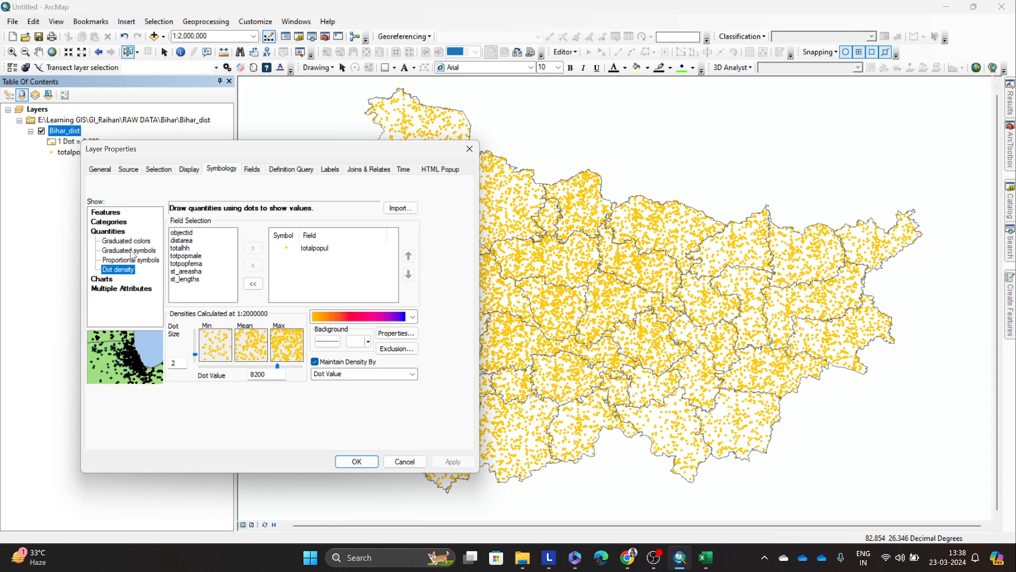
# Step: Compare the value fields offered for unique values symbology with those offered for graduated colors
pyautogui.click(108, 222)
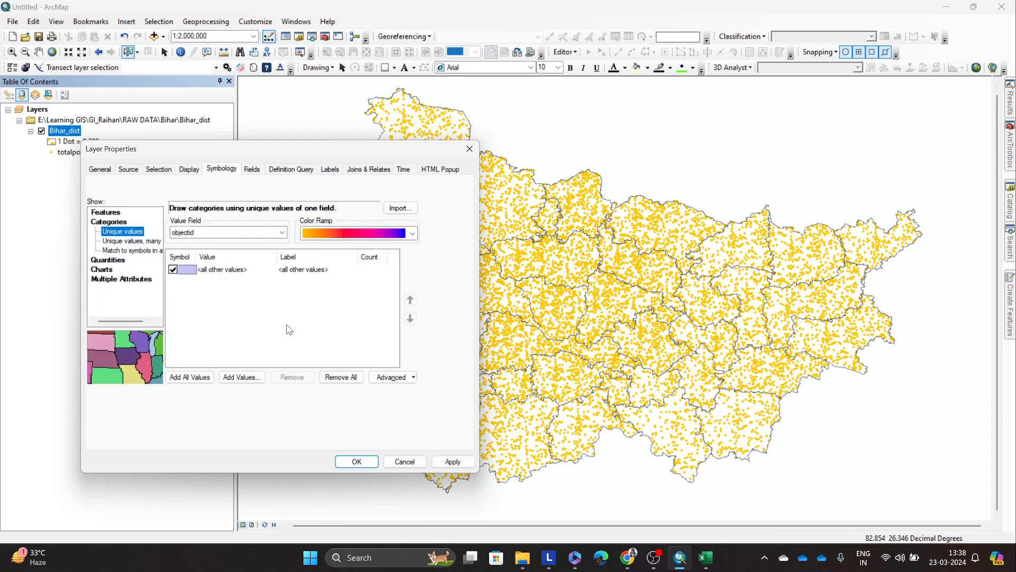
pyautogui.click(282, 232)
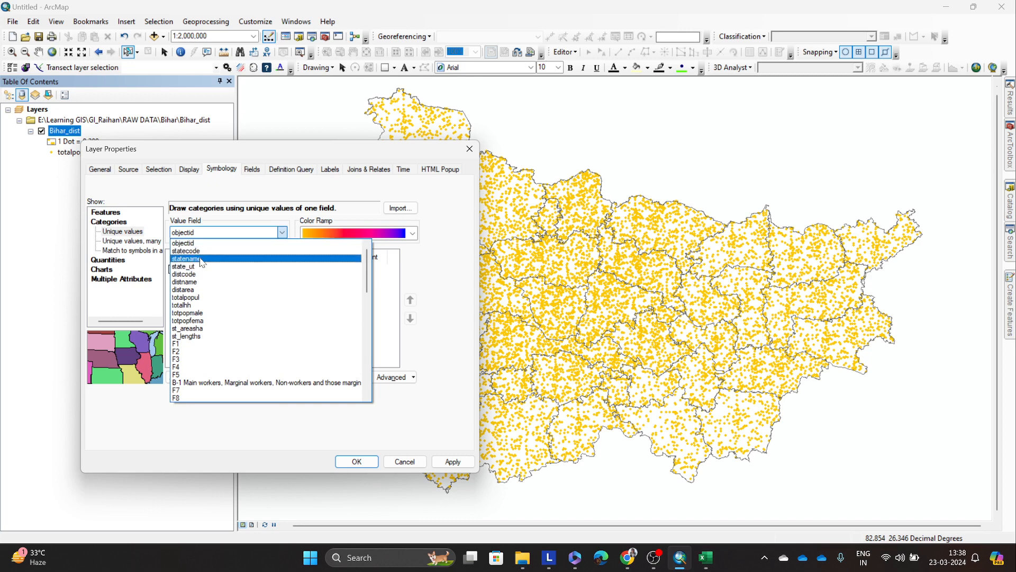
pyautogui.scroll(-3, 199, 318)
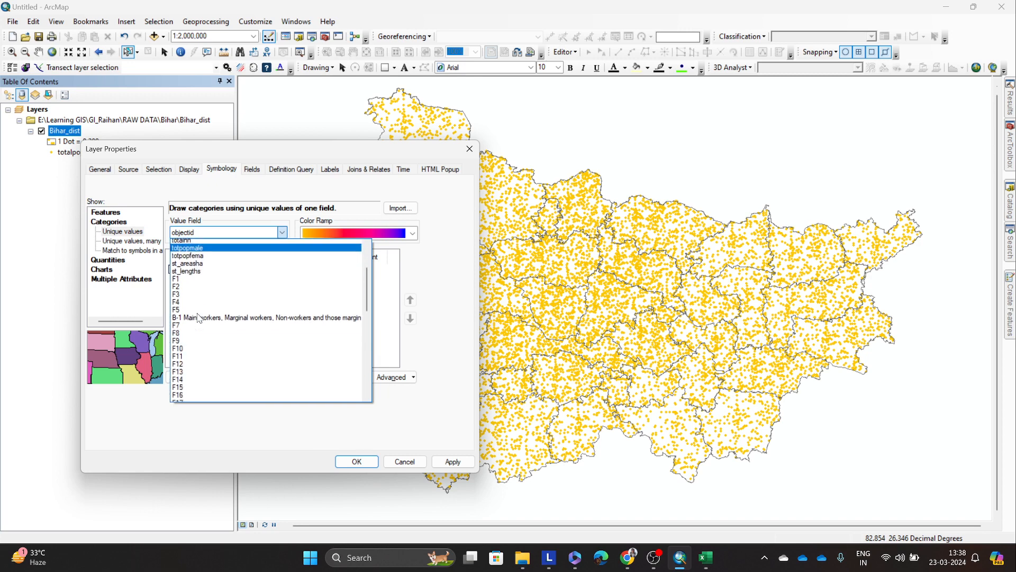
pyautogui.click(117, 261)
pyautogui.click(111, 259)
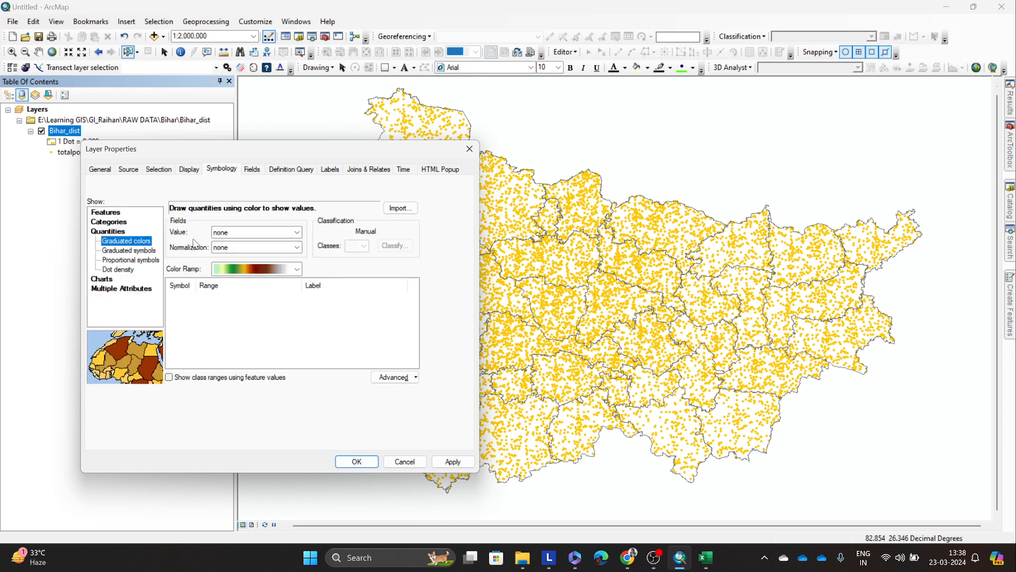
pyautogui.click(252, 232)
pyautogui.click(258, 242)
pyautogui.click(237, 233)
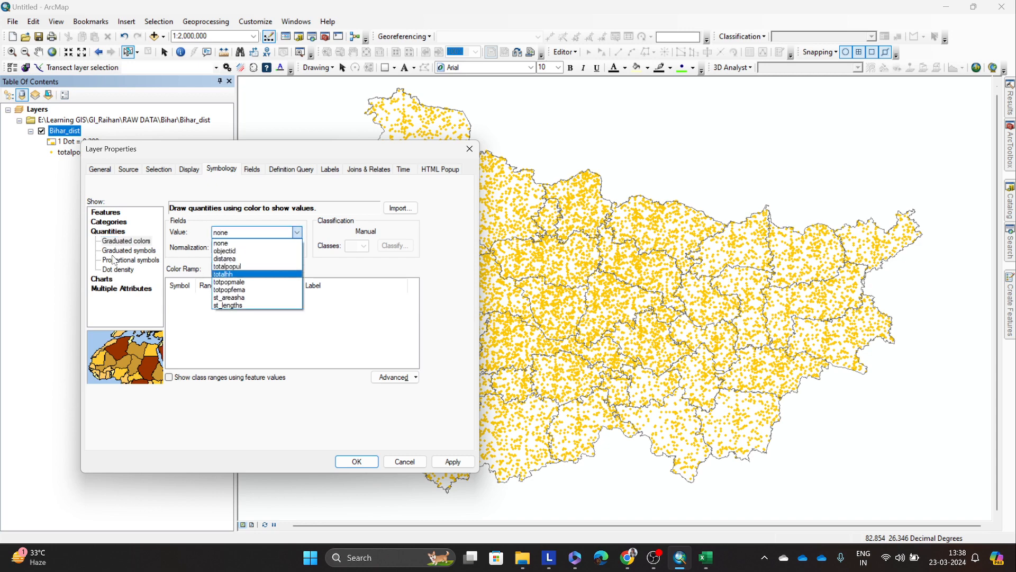
# Step: Try unique values symbology on the totalpopul field with all its values added, and look through the value list
pyautogui.click(108, 232)
pyautogui.click(109, 221)
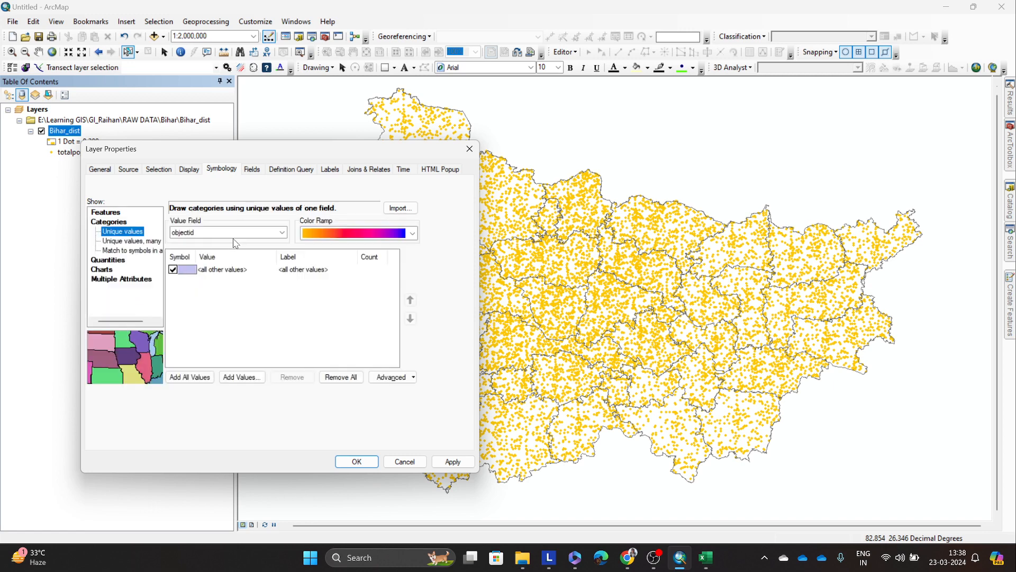
pyautogui.click(235, 234)
pyautogui.scroll(-12, 240, 277)
pyautogui.scroll(4, 228, 318)
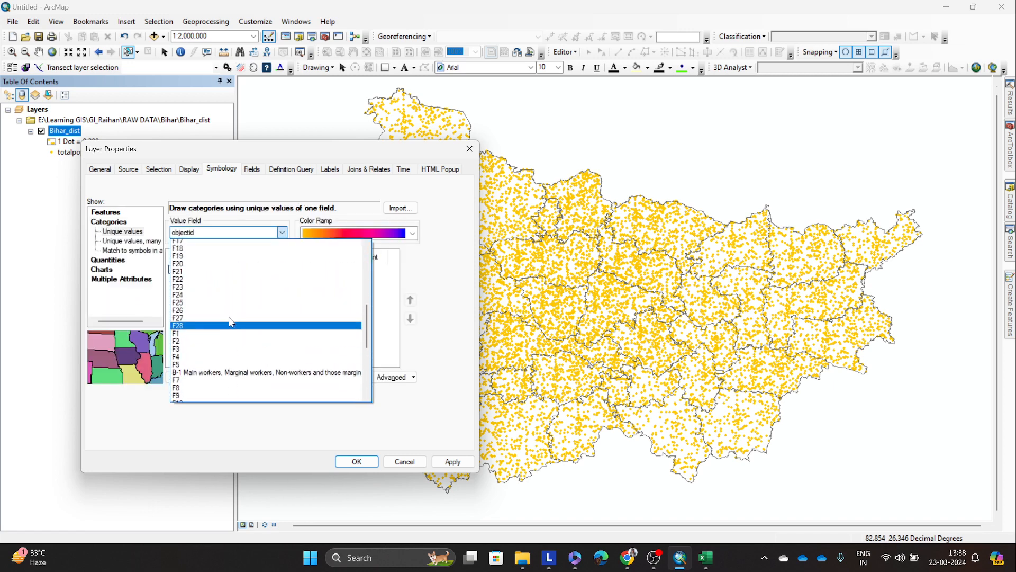
pyautogui.scroll(10, 231, 323)
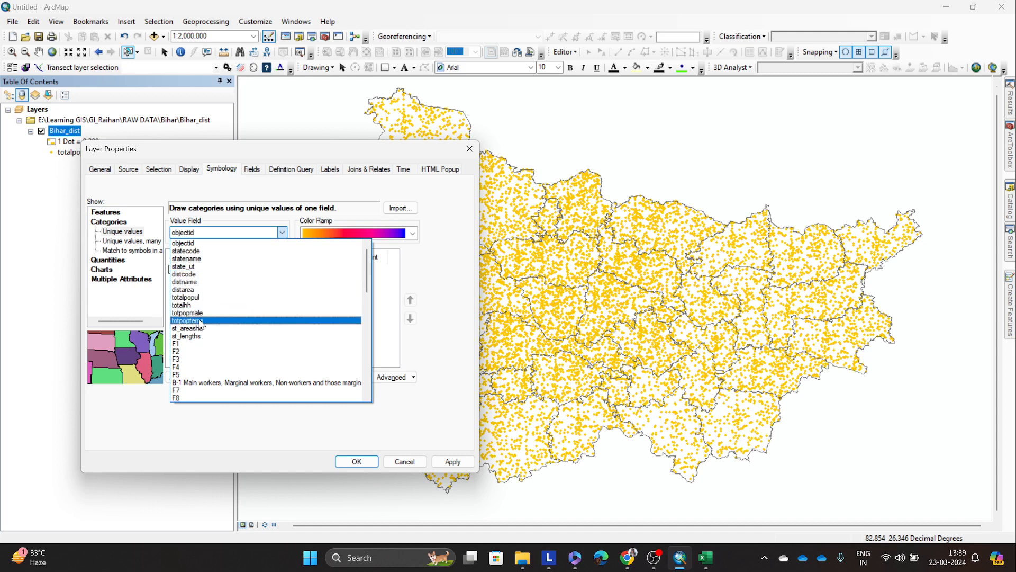
pyautogui.click(201, 297)
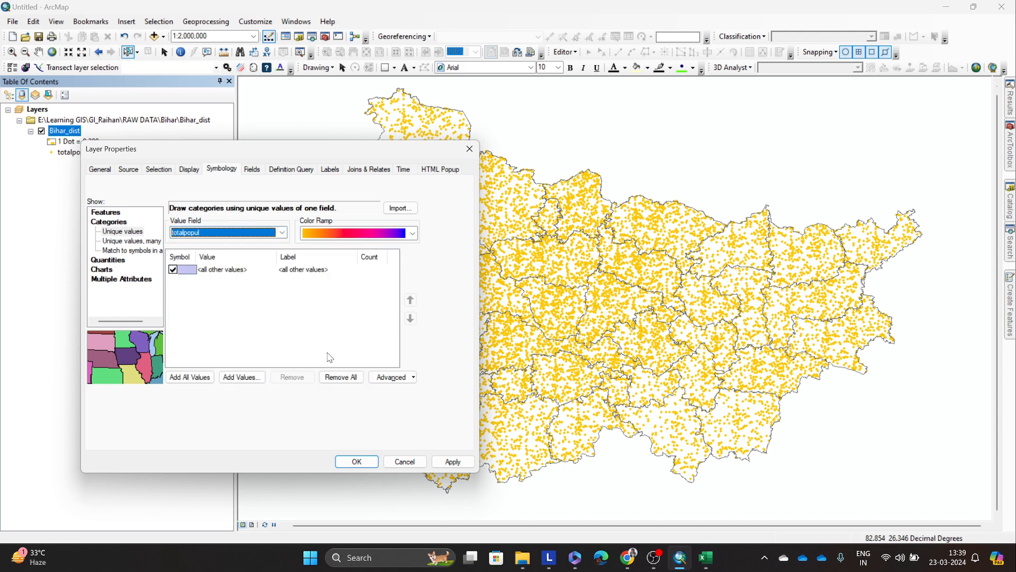
pyautogui.click(199, 375)
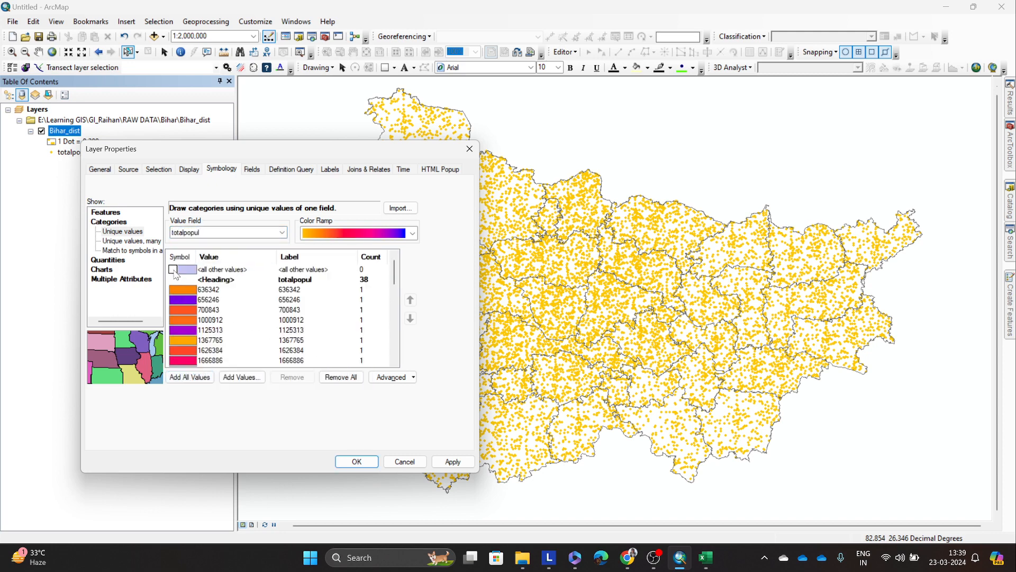
pyautogui.scroll(-2, 325, 320)
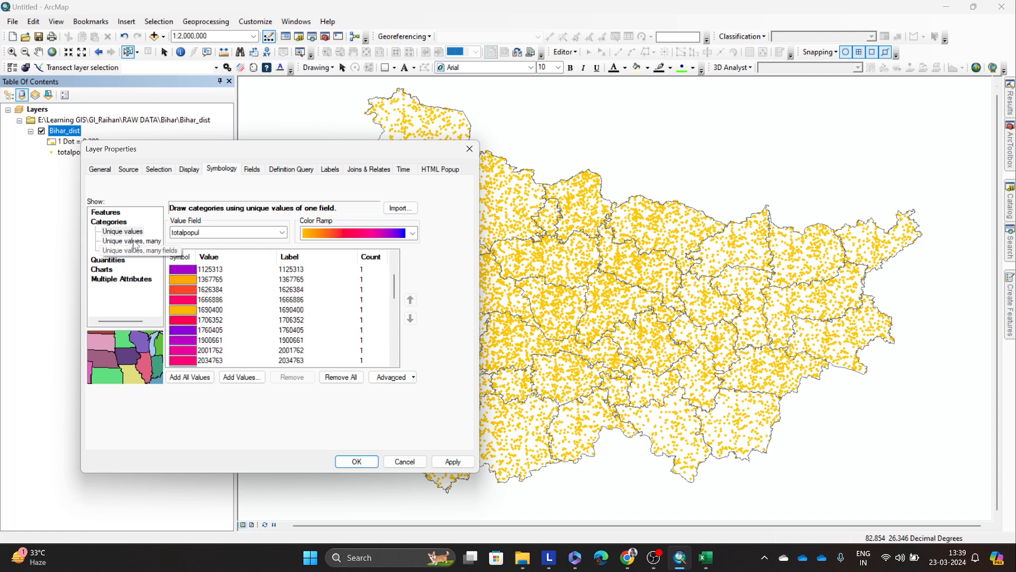
# Step: Apply graduated colors symbology based on the totalpopul field to the Bihar_dist layer, keeping the properties dialog open
pyautogui.click(108, 259)
pyautogui.click(231, 233)
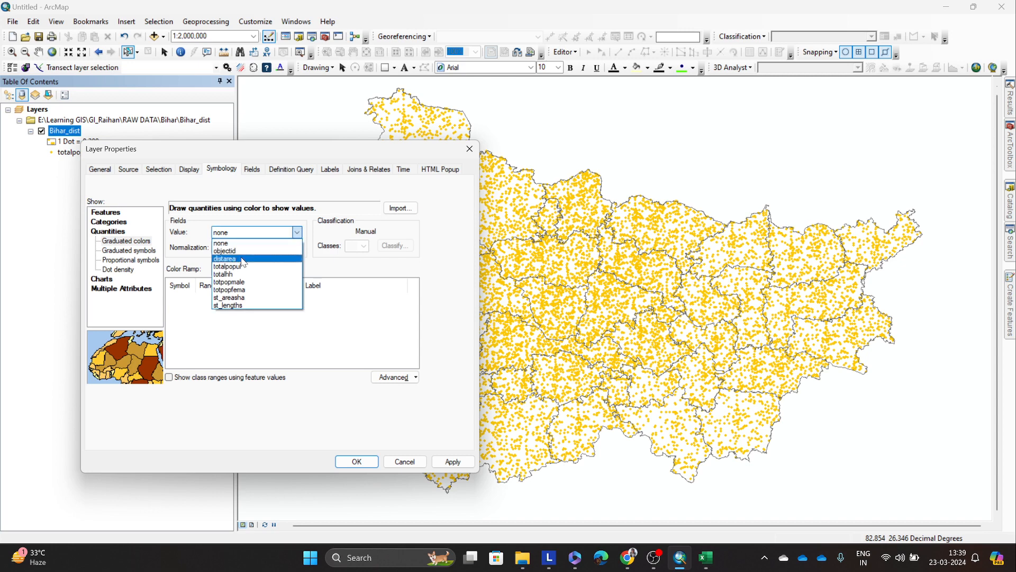
pyautogui.click(246, 267)
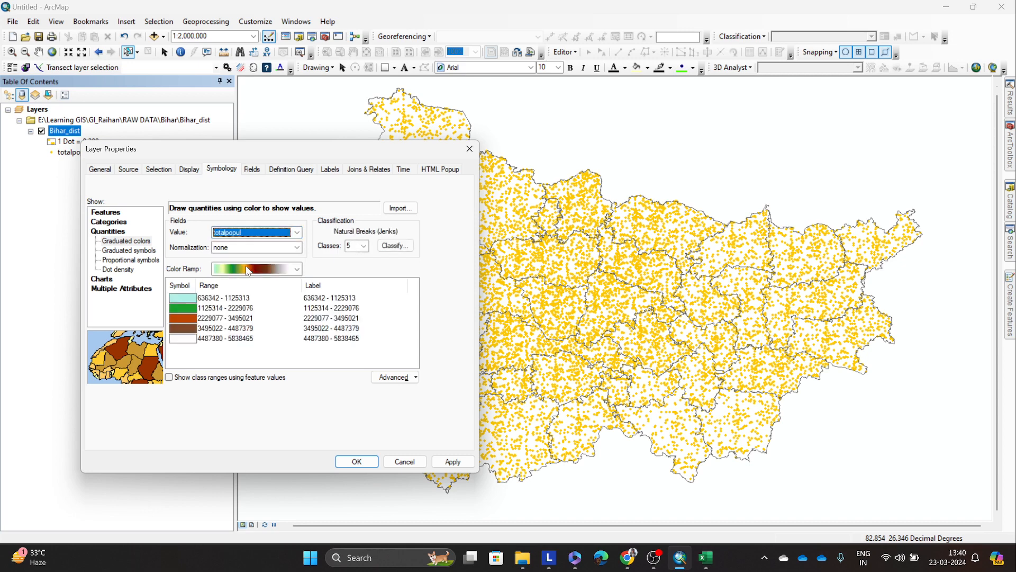
pyautogui.click(453, 462)
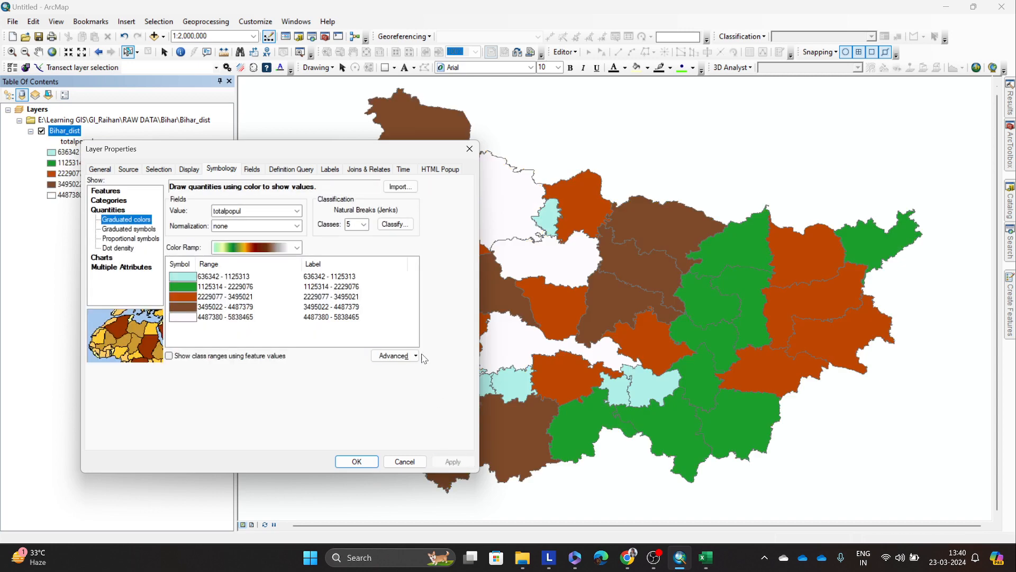
pyautogui.moveTo(352, 151); pyautogui.dragTo(356, 152)
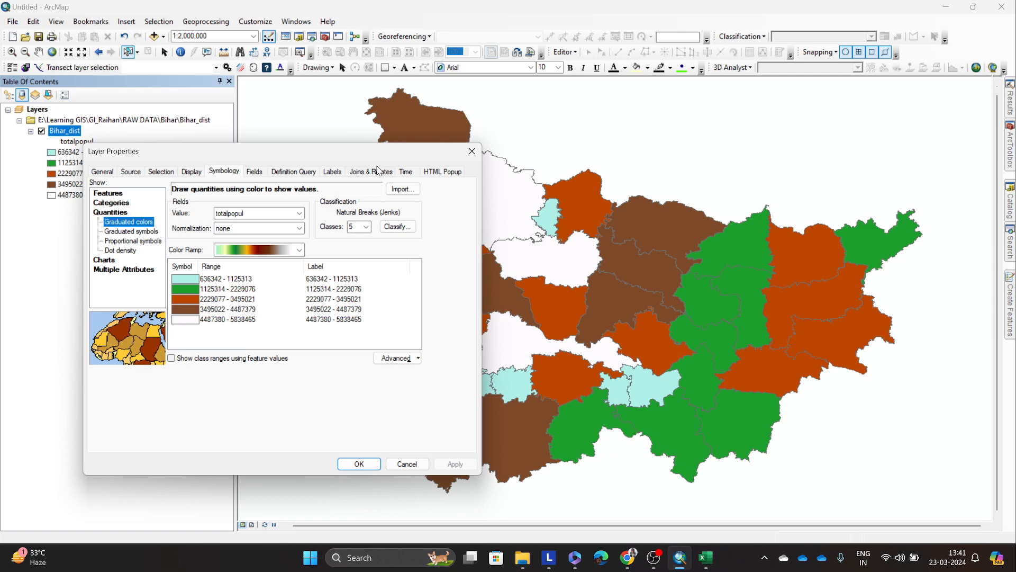
# Step: Move the layer properties dialog aside to view more of the graduated color map, and close the dialog
pyautogui.moveTo(337, 155); pyautogui.dragTo(301, 153)
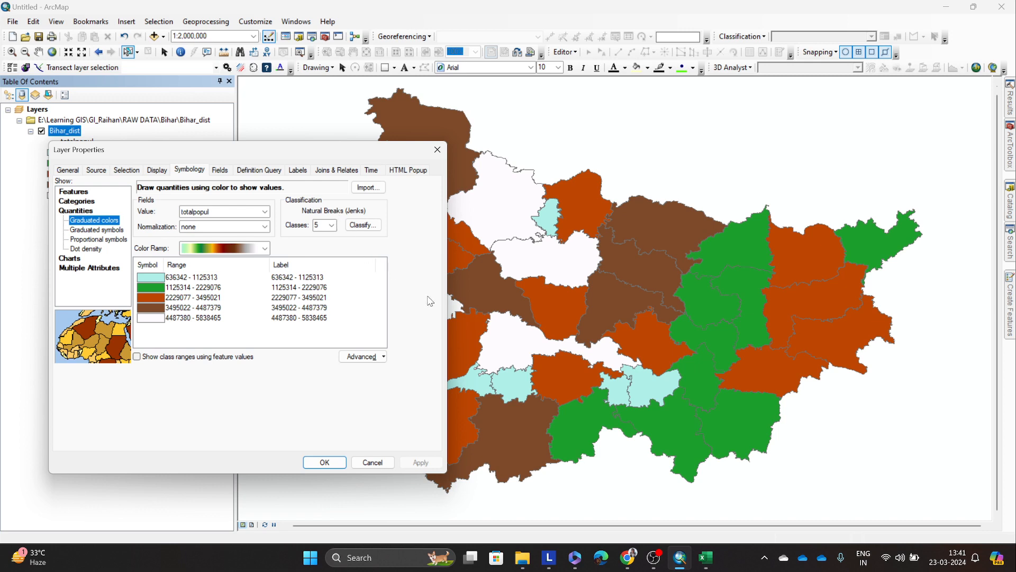
pyautogui.click(280, 341)
pyautogui.moveTo(280, 152); pyautogui.dragTo(277, 180)
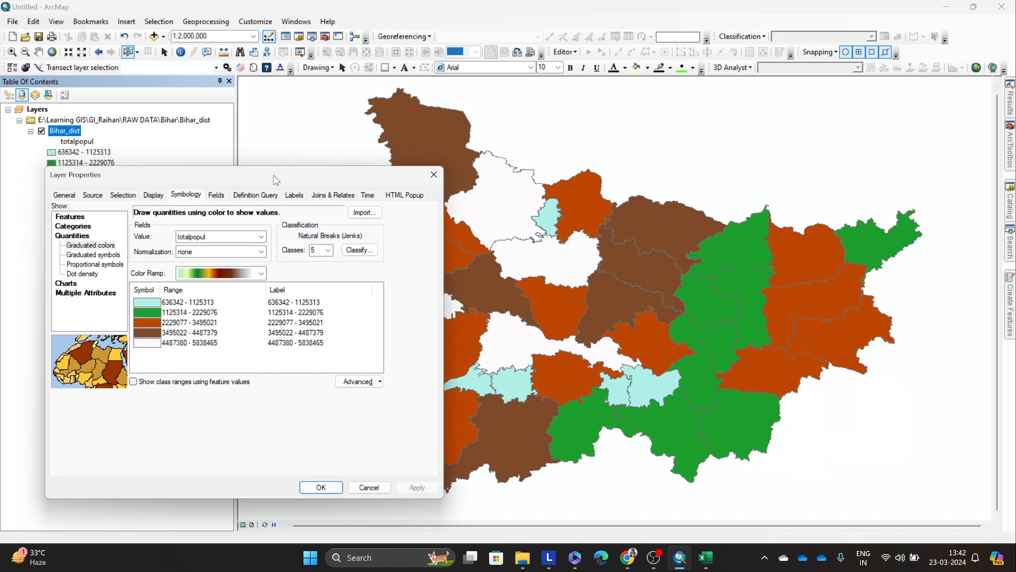
pyautogui.click(433, 174)
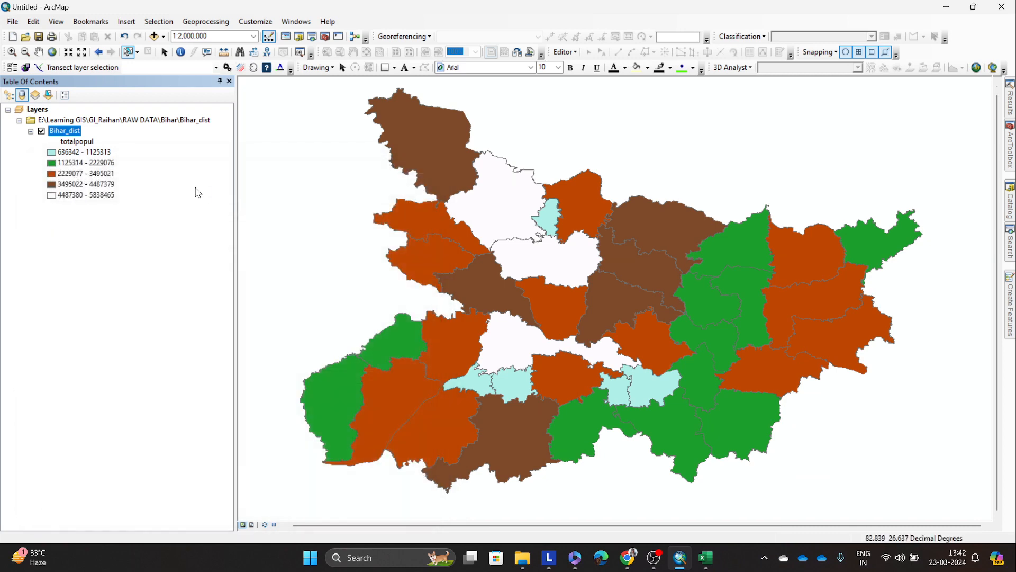
# Step: Open the Bihar_dist attribute table and sort its records by the distname field
pyautogui.rightClick(80, 132)
pyautogui.click(135, 169)
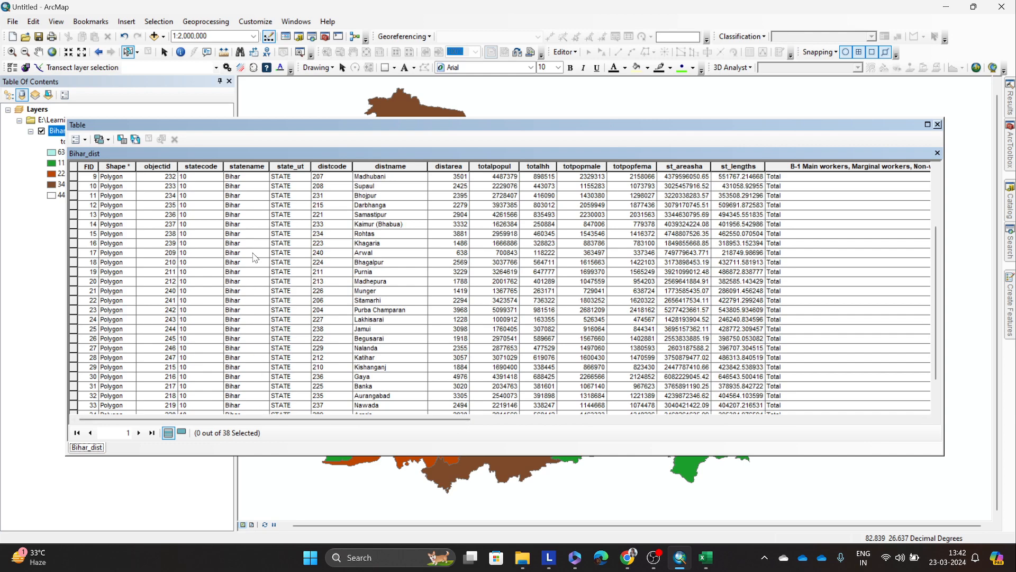
pyautogui.scroll(3, 380, 241)
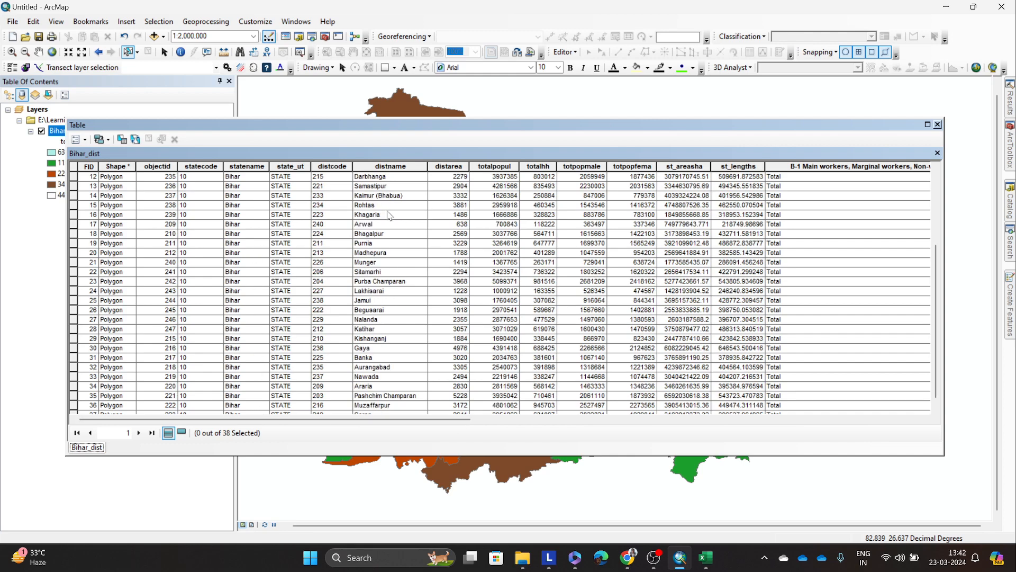
pyautogui.doubleClick(384, 166)
pyautogui.scroll(-5, 384, 198)
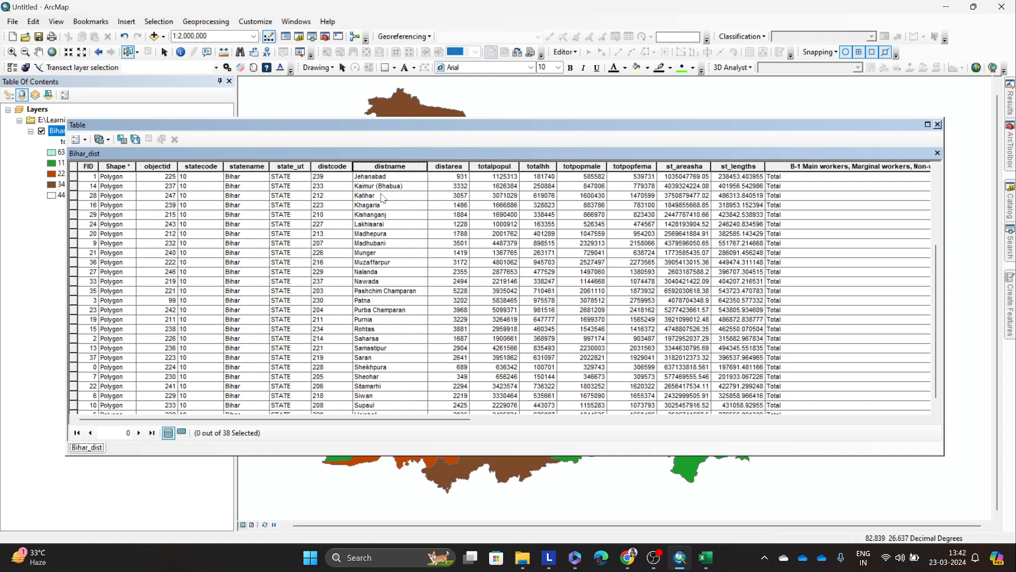
# Step: Examine the totalpopul values of Patna, Muzaffarpur and the other districts, and close the attribute table
pyautogui.click(369, 291)
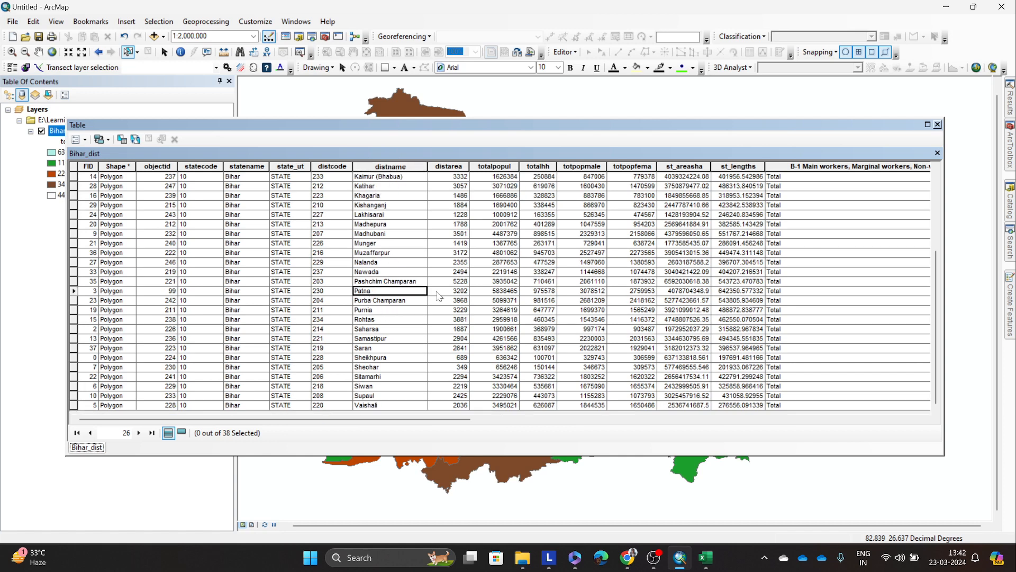
pyautogui.click(486, 291)
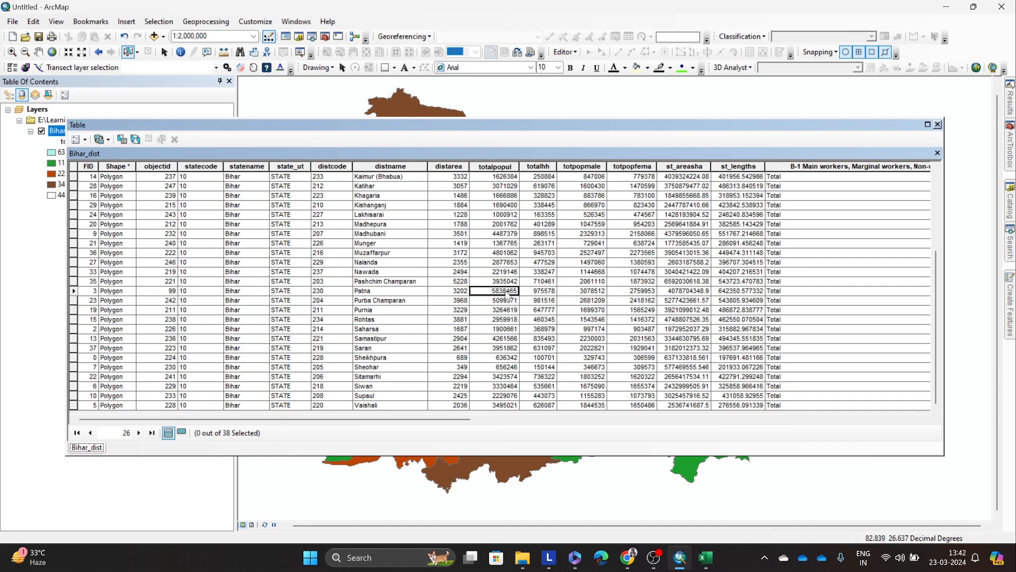
pyautogui.scroll(2, 511, 293)
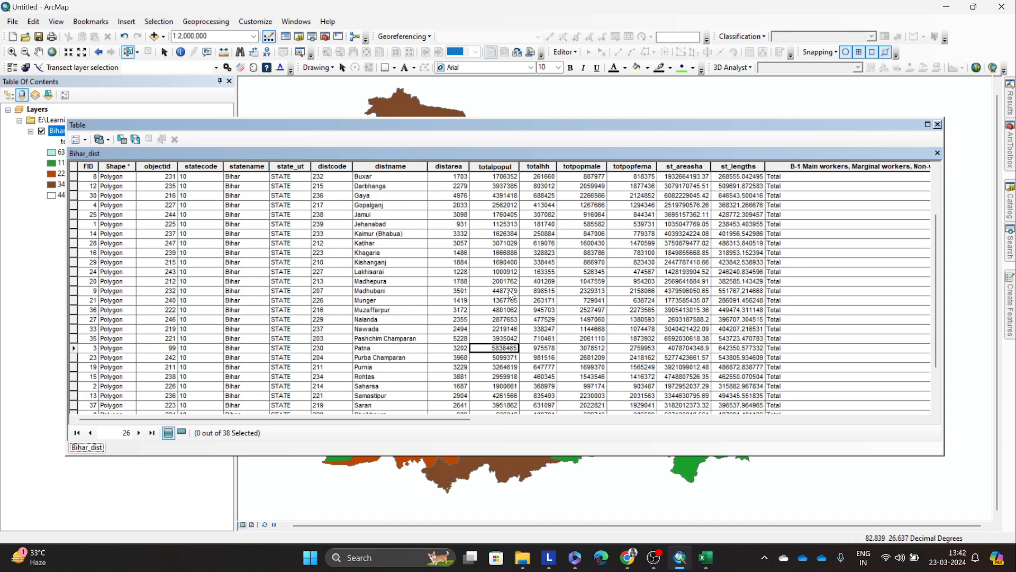
pyautogui.scroll(3, 511, 293)
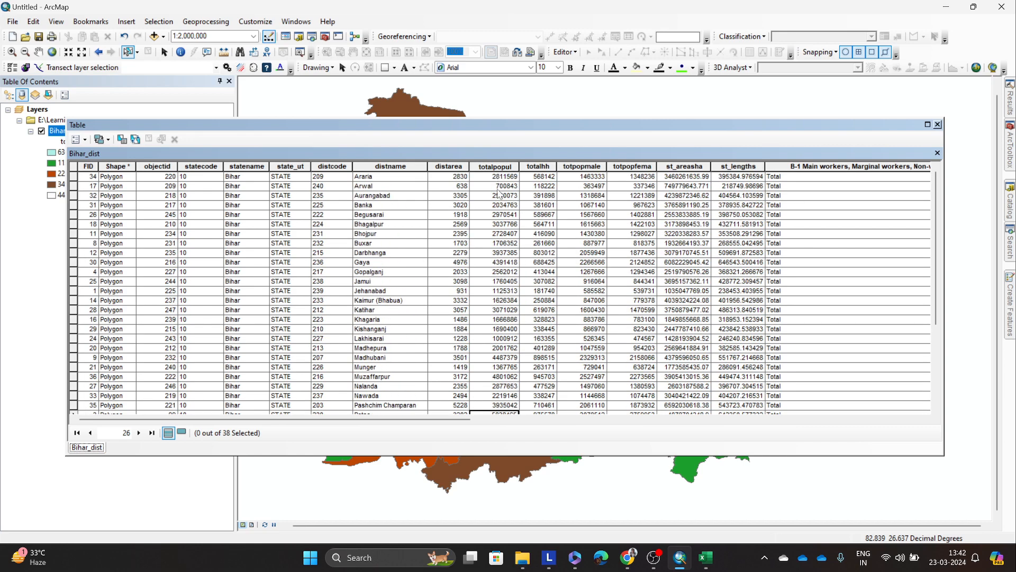
pyautogui.scroll(-3, 501, 206)
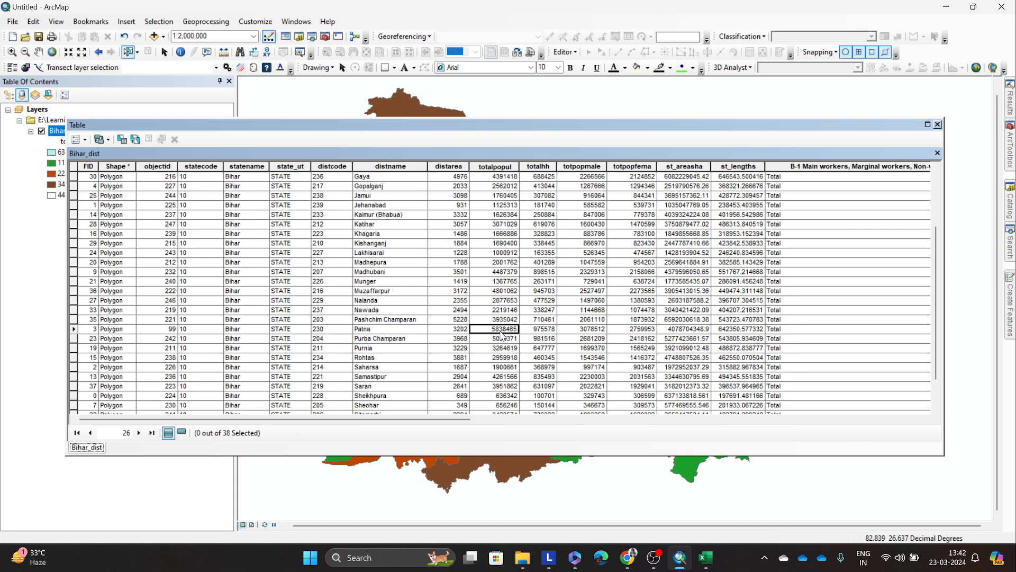
pyautogui.click(505, 292)
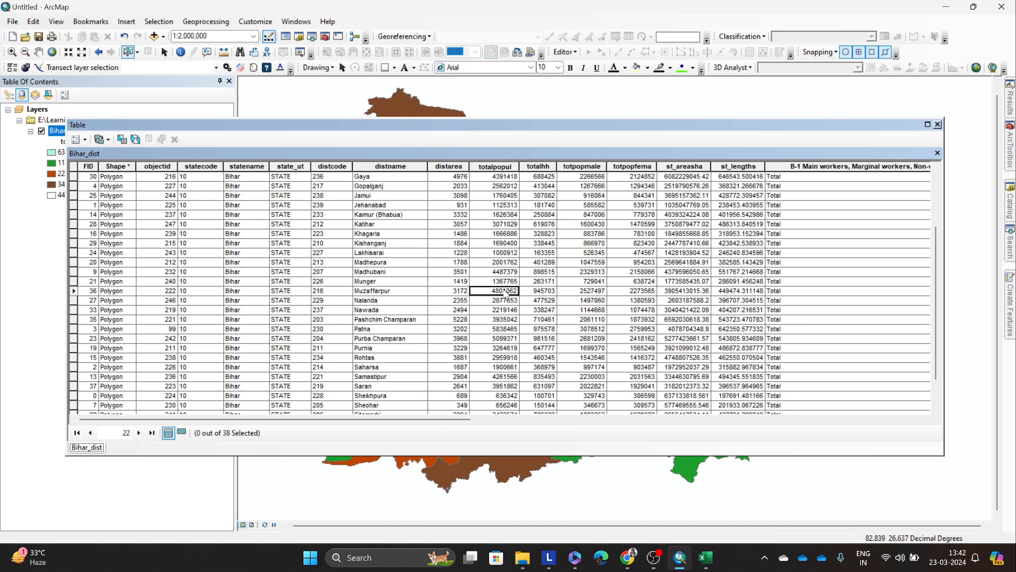
pyautogui.scroll(3, 506, 294)
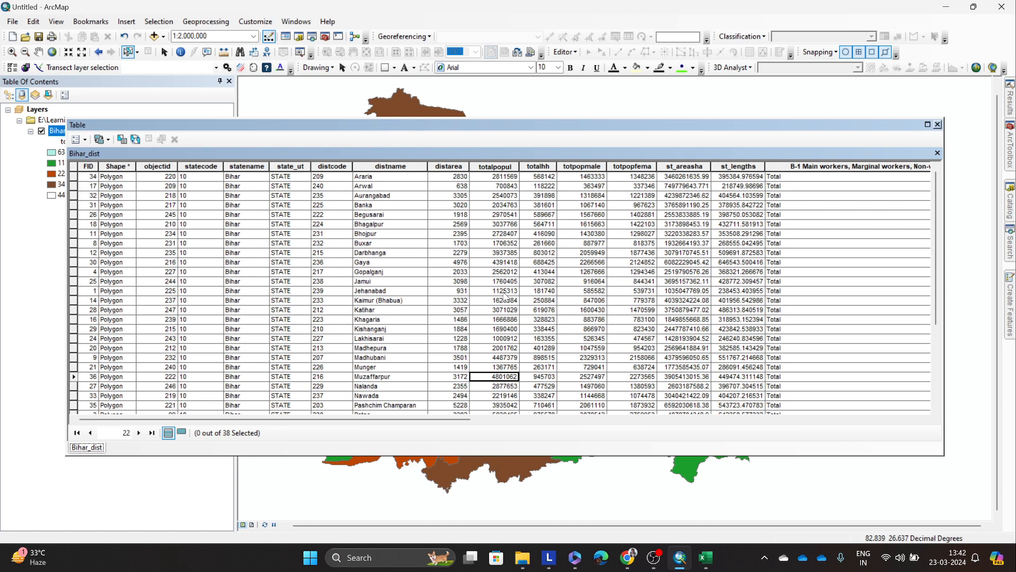
pyautogui.scroll(-4, 505, 295)
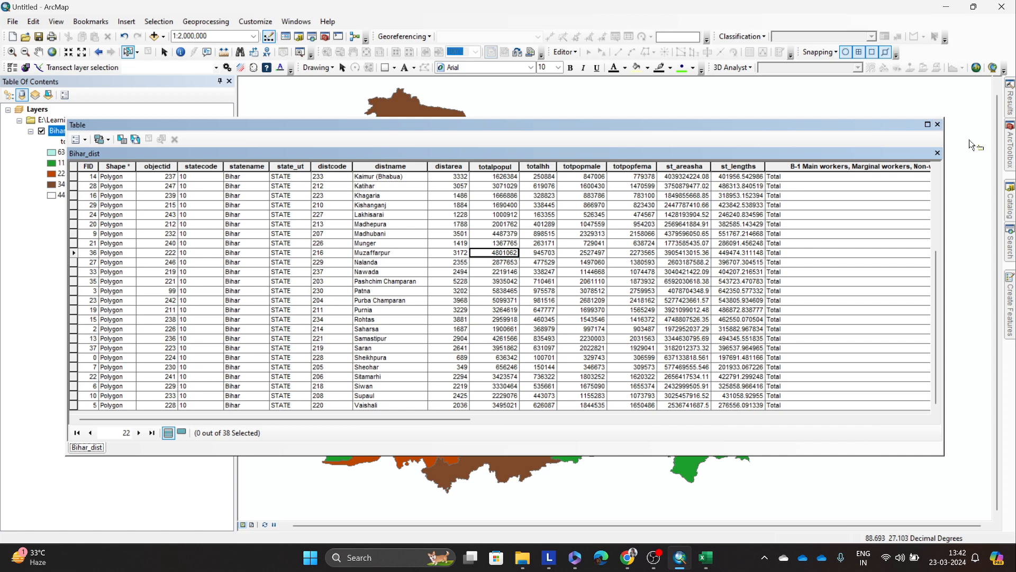
pyautogui.click(937, 125)
# Step: Reopen the Bihar_dist layer properties, move the dialog off the map, and set the graduated colors classification to 3 classes
pyautogui.rightClick(52, 132)
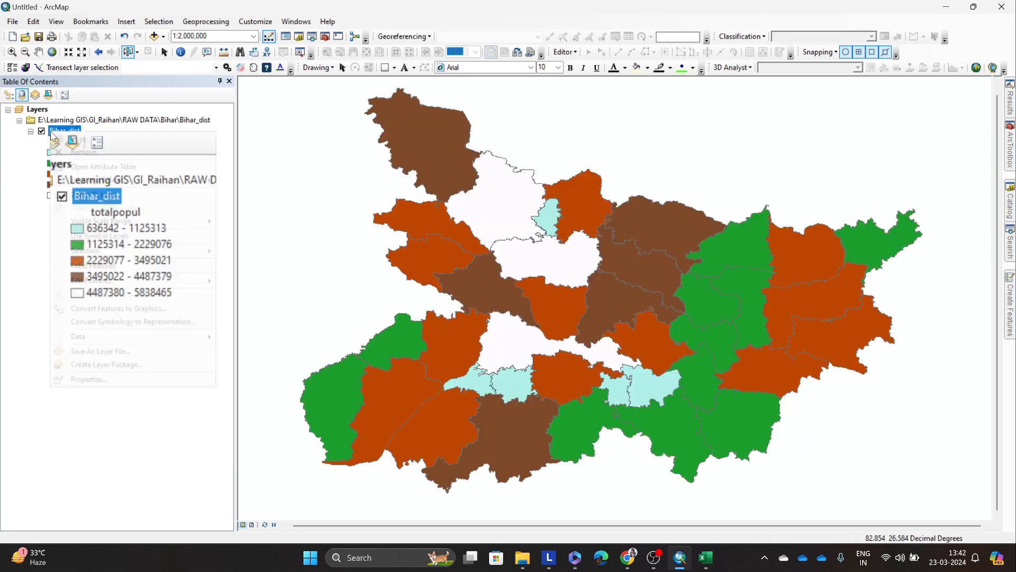
pyautogui.click(87, 380)
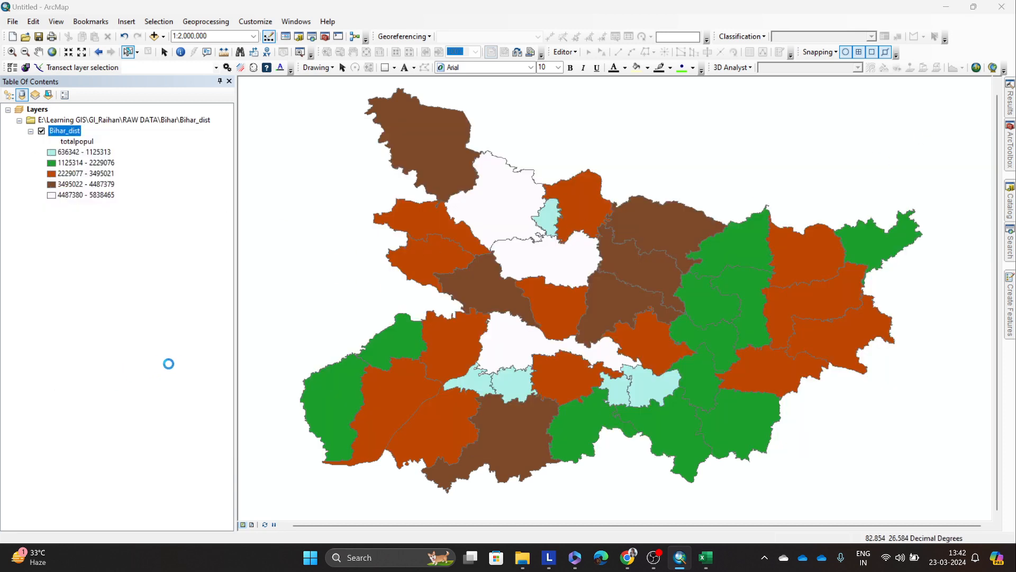
pyautogui.moveTo(576, 120); pyautogui.dragTo(267, 133)
pyautogui.click(284, 224)
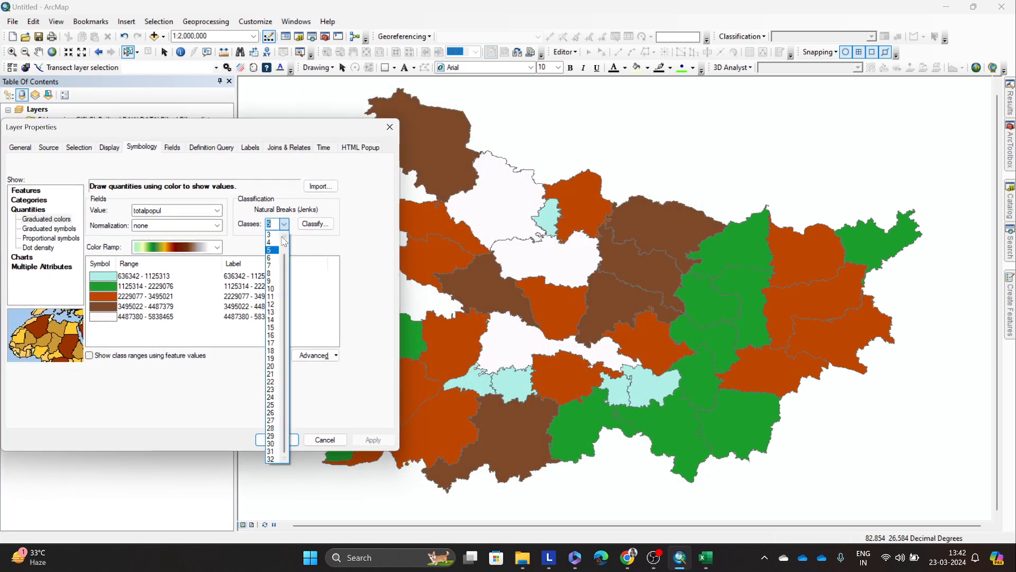
pyautogui.click(278, 241)
pyautogui.write('3')
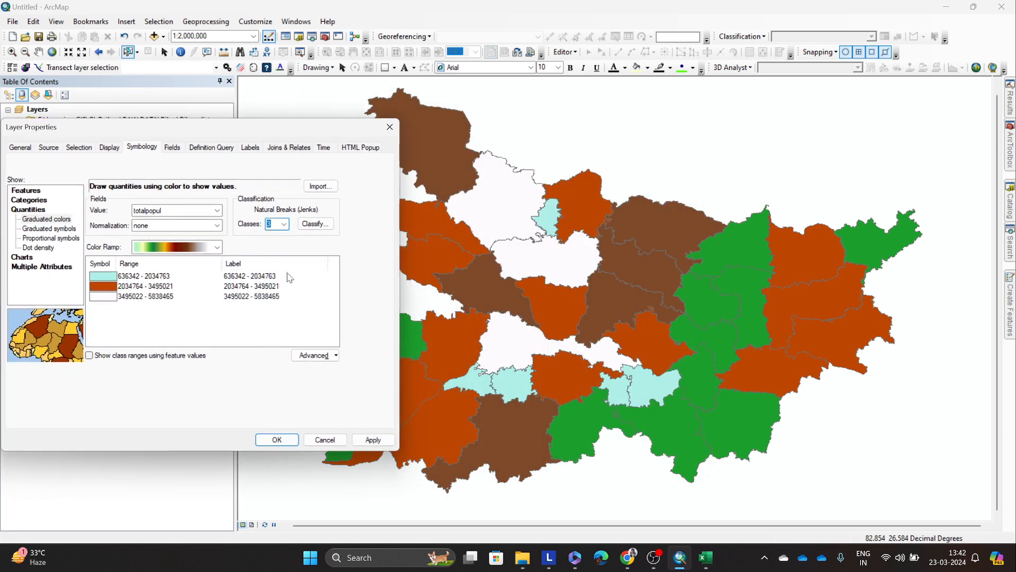
# Step: Move the second class break in the classification histogram to about 4902903, and apply the manual classes to the map
pyautogui.click(320, 225)
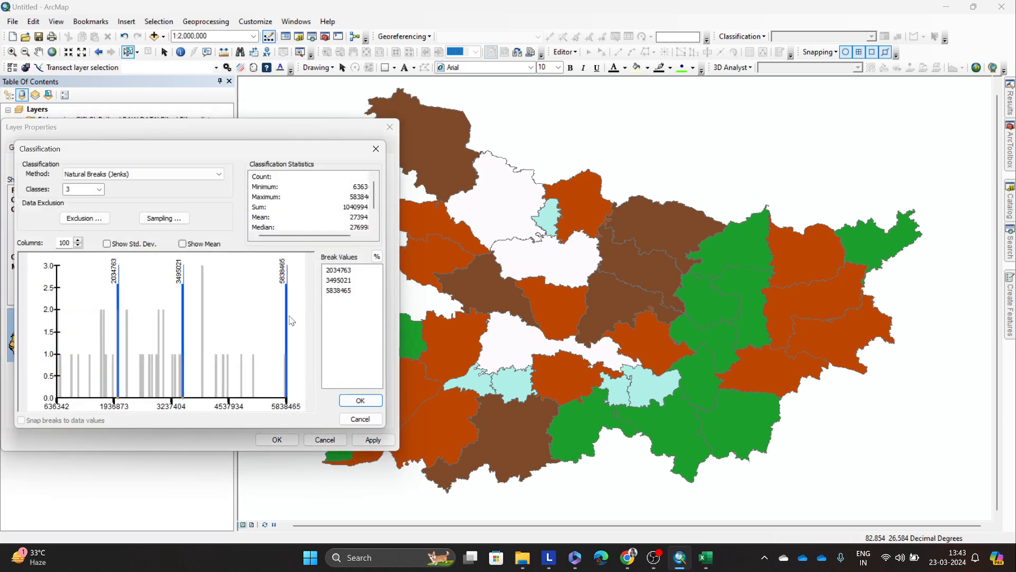
pyautogui.moveTo(183, 335); pyautogui.dragTo(245, 328)
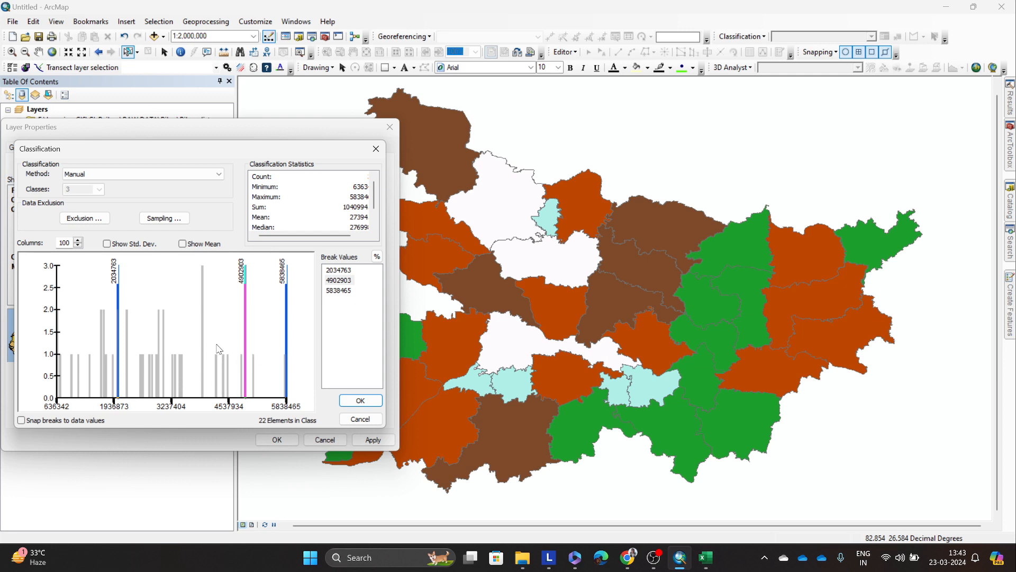
pyautogui.click(360, 401)
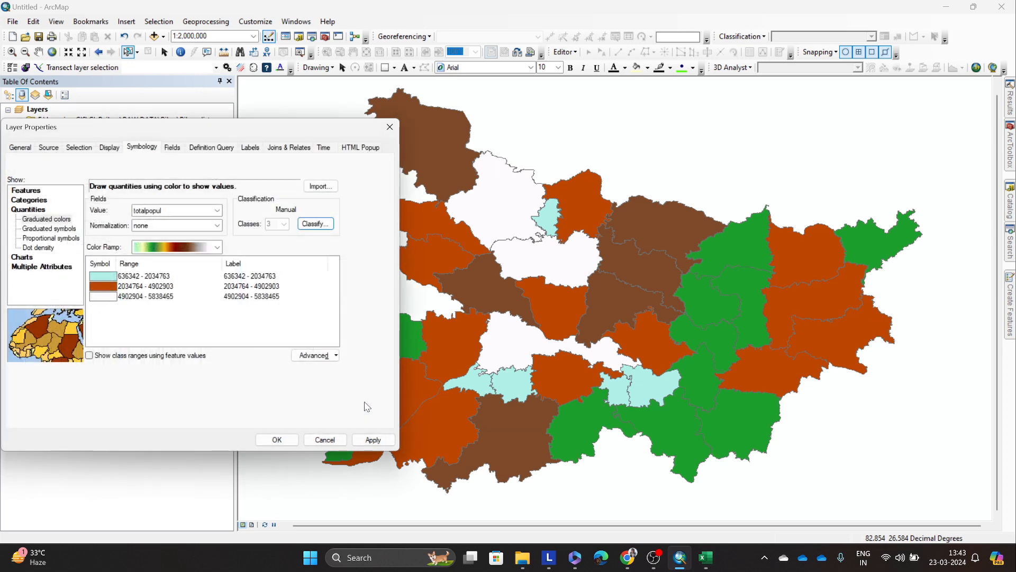
pyautogui.click(367, 440)
# Step: Try the yellow-red-magenta-blue color ramp on the three population classes
pyautogui.click(180, 225)
pyautogui.scroll(-2, 195, 256)
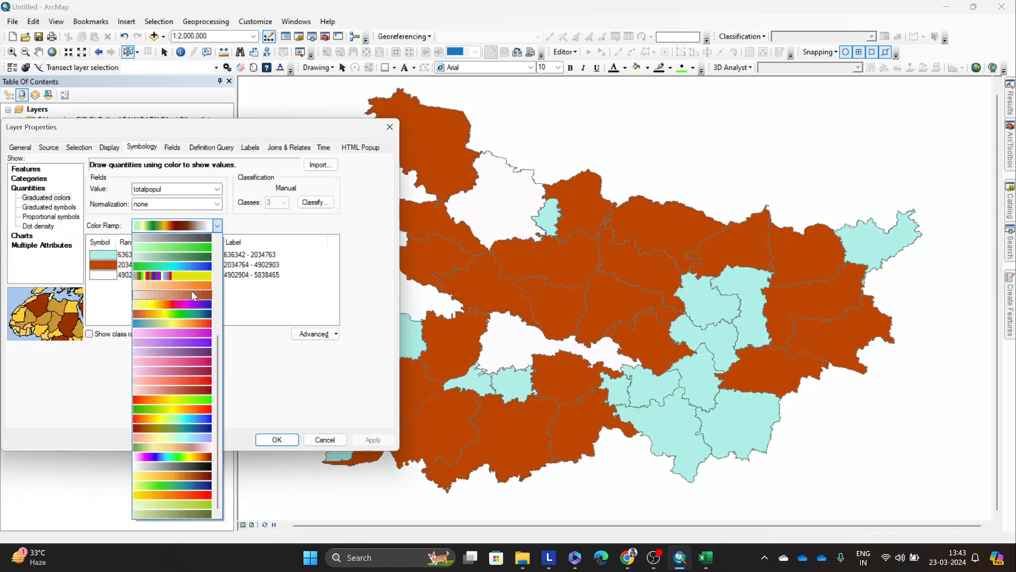
pyautogui.click(195, 306)
pyautogui.click(374, 440)
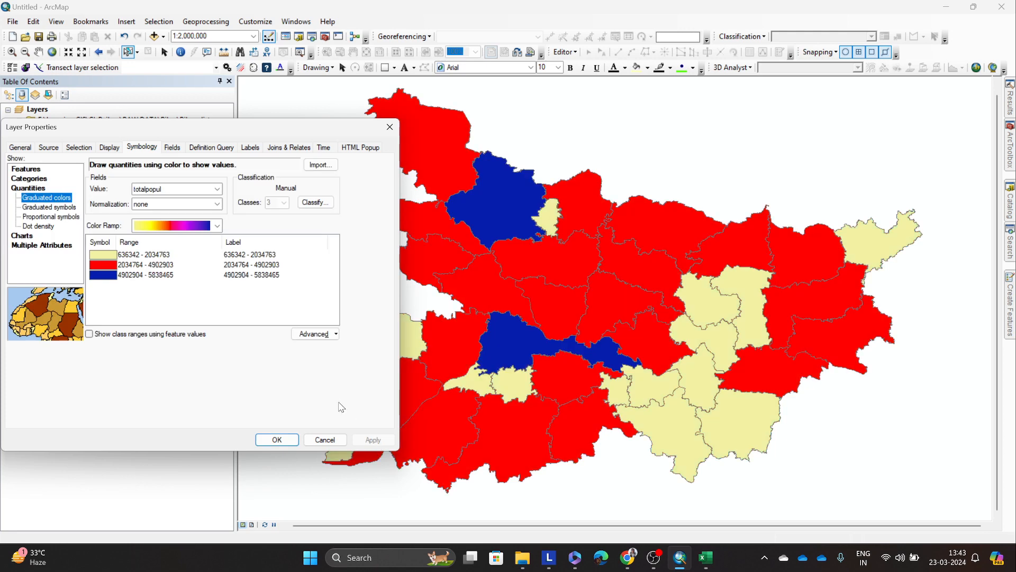
# Step: Try the red-yellow-cyan-blue color ramp on the map, and select its pastel variant in the dialog
pyautogui.click(178, 225)
pyautogui.scroll(-3, 191, 370)
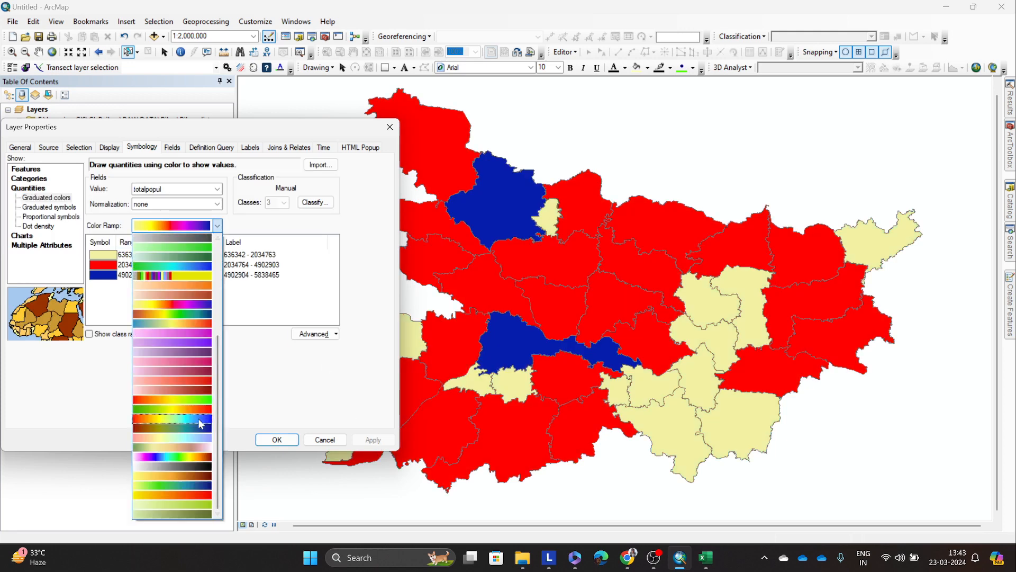
pyautogui.click(202, 424)
pyautogui.click(373, 440)
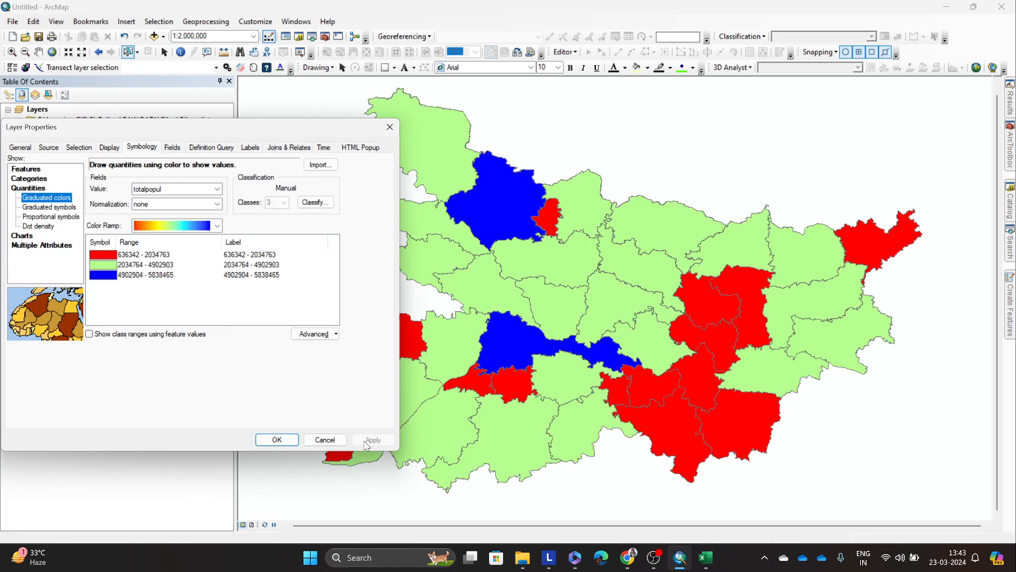
pyautogui.click(215, 225)
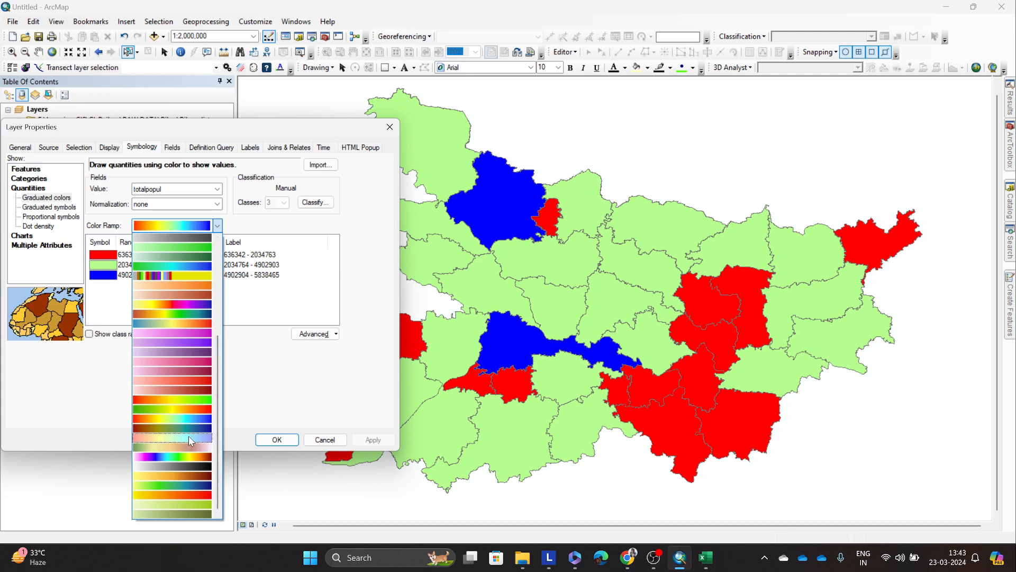
pyautogui.click(189, 436)
# Step: Apply the orange-pink-blue color ramp to the three population classes and close the layer properties
pyautogui.click(180, 225)
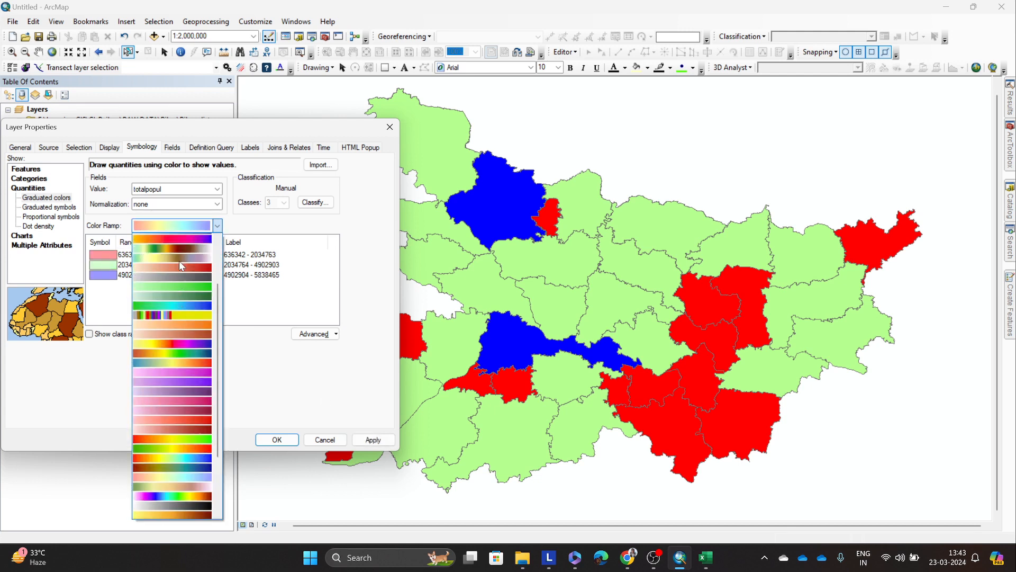
pyautogui.scroll(4, 182, 260)
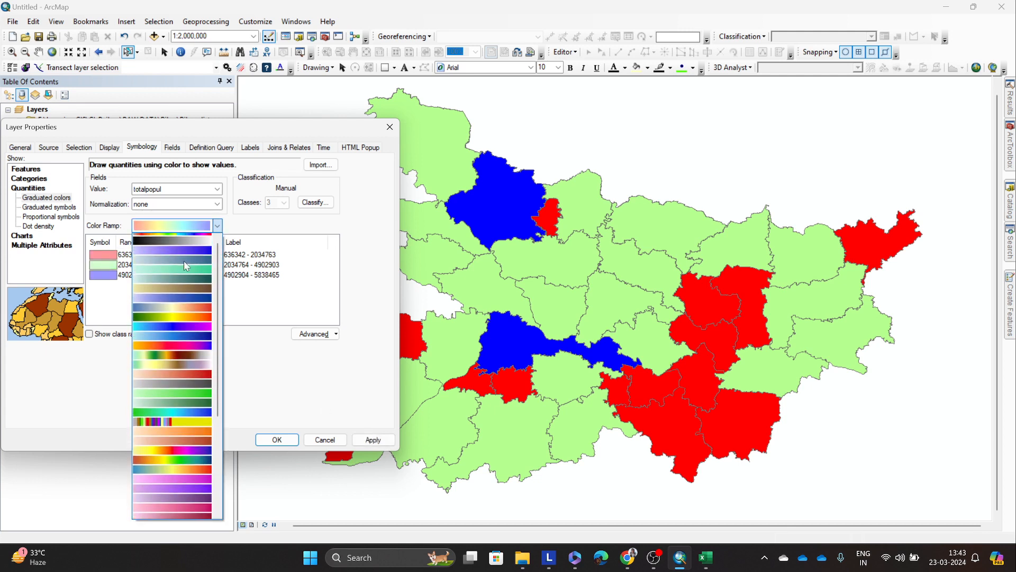
pyautogui.click(193, 352)
pyautogui.click(277, 439)
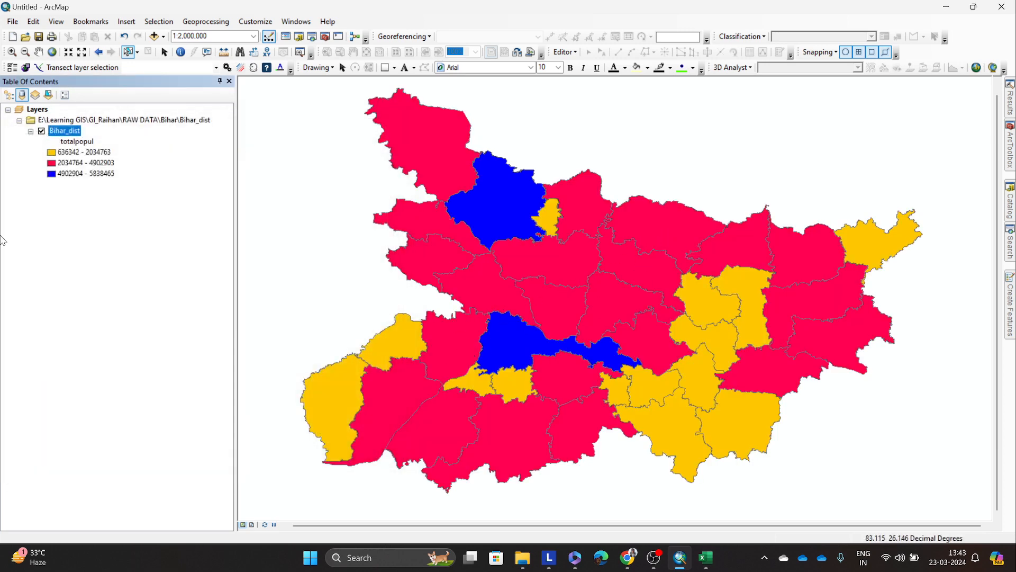
# Step: Reopen the Bihar_dist symbology and set the outline color of the 636342 - 2034763 class symbol to black
pyautogui.rightClick(55, 133)
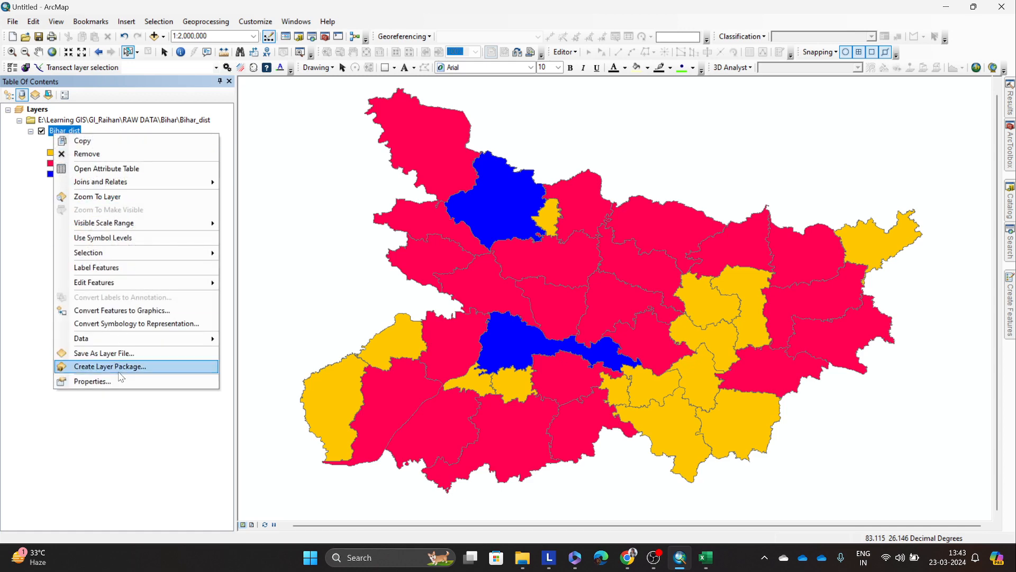
pyautogui.click(120, 379)
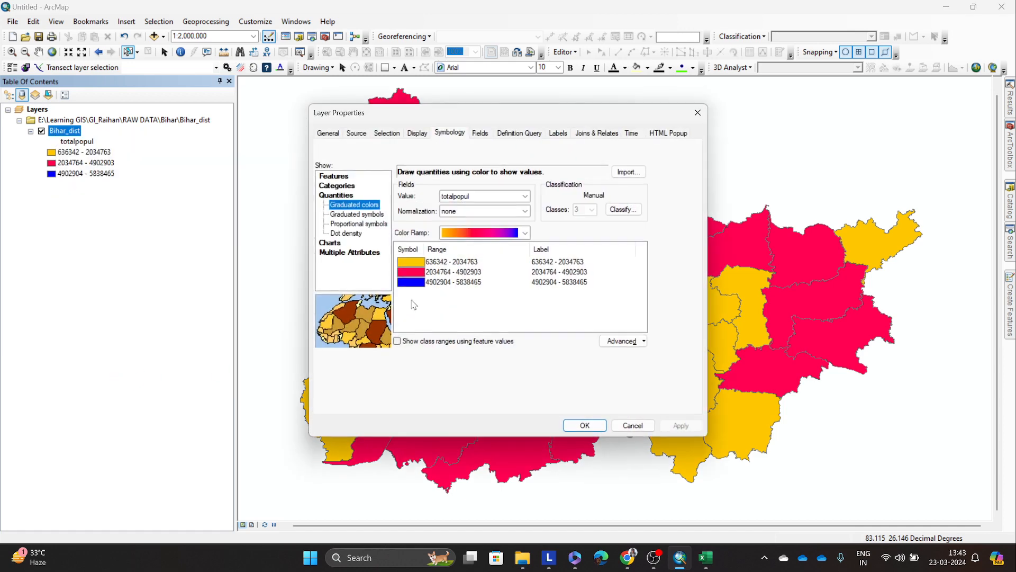
pyautogui.click(414, 262)
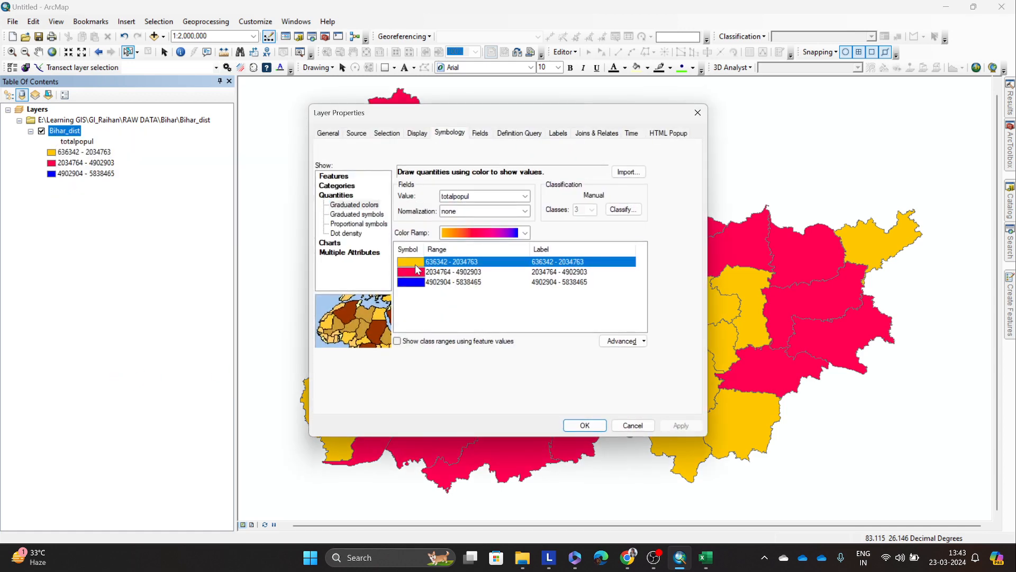
pyautogui.doubleClick(415, 265)
pyautogui.click(521, 314)
pyautogui.click(520, 447)
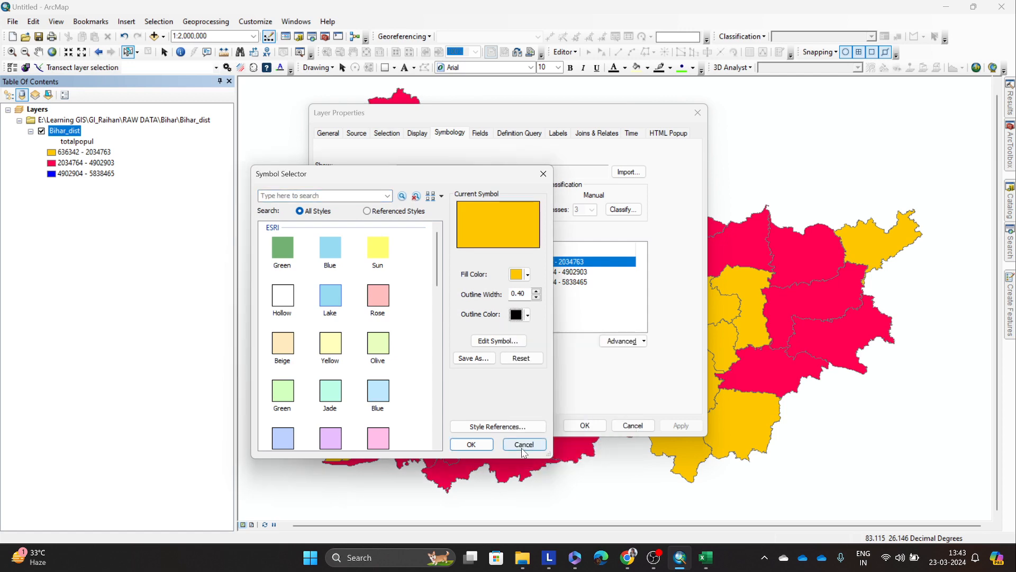
pyautogui.click(522, 446)
# Step: Set the outline color of the 2034764 - 4902903 class symbol to black
pyautogui.click(417, 272)
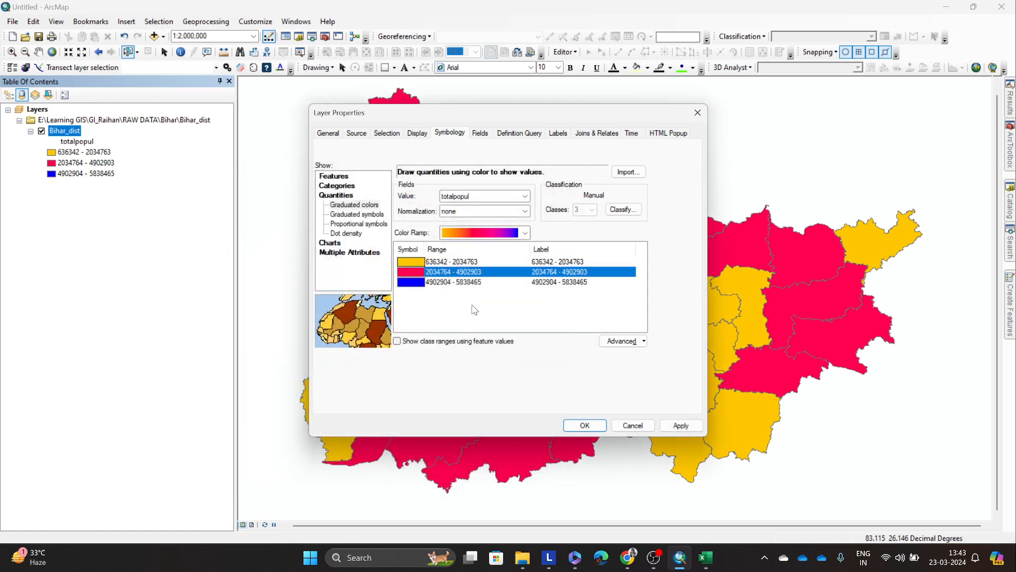
pyautogui.doubleClick(418, 273)
pyautogui.click(521, 315)
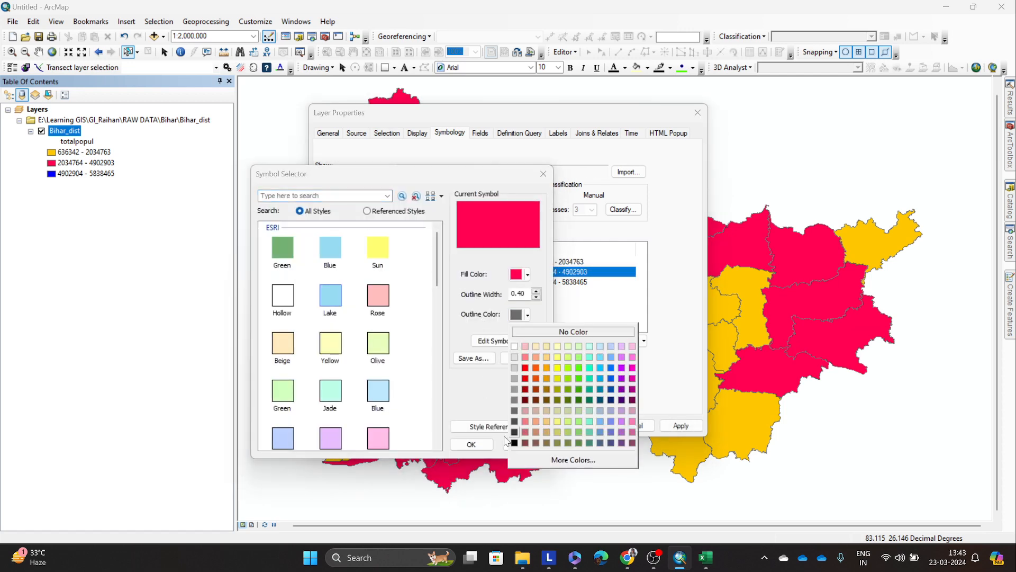
pyautogui.click(514, 443)
pyautogui.click(471, 444)
# Step: Set the outline color of the 4902904 - 5838465 class symbol to black and apply the symbology changes to the map
pyautogui.click(414, 282)
pyautogui.doubleClick(413, 282)
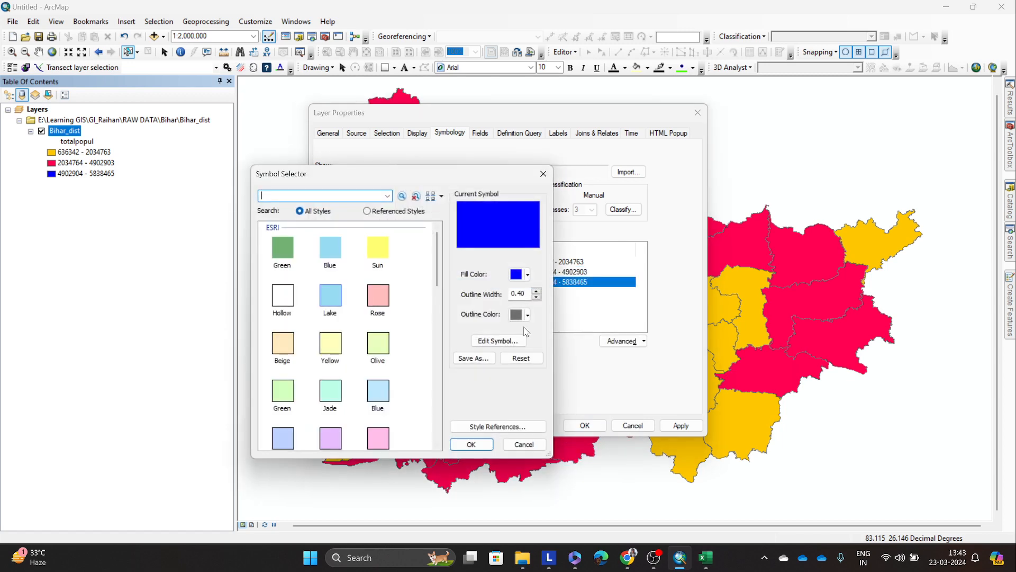
pyautogui.click(527, 314)
pyautogui.click(514, 442)
pyautogui.click(471, 444)
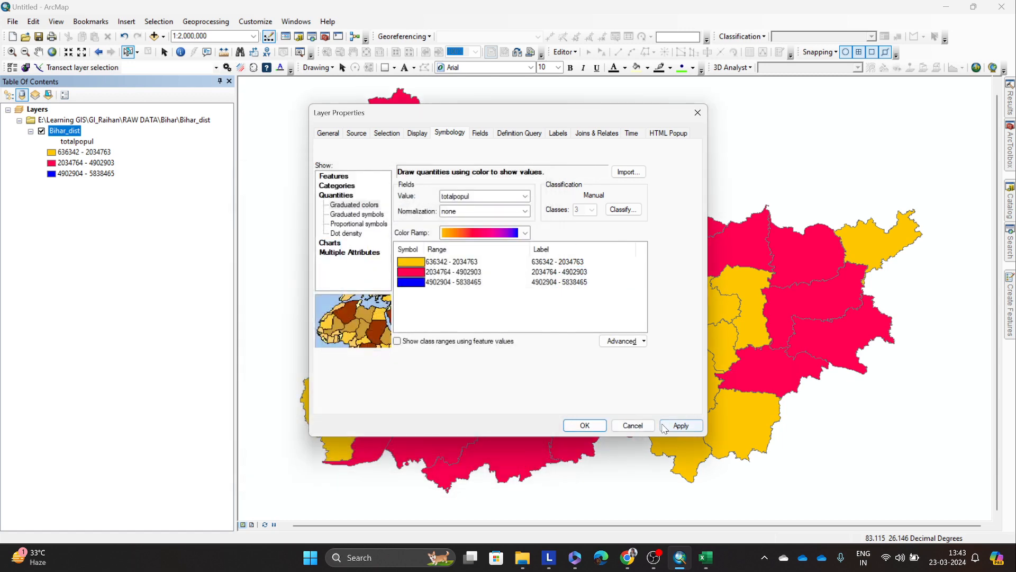
pyautogui.click(680, 426)
pyautogui.click(585, 426)
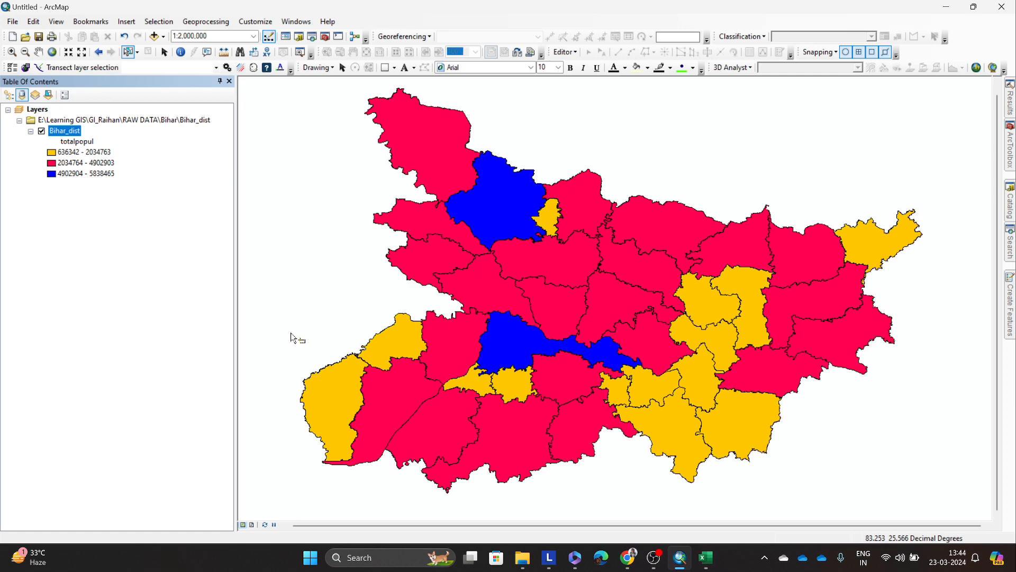
# Step: Turn on feature labels for the Bihar_dist layer and set the label field to distname
pyautogui.rightClick(65, 132)
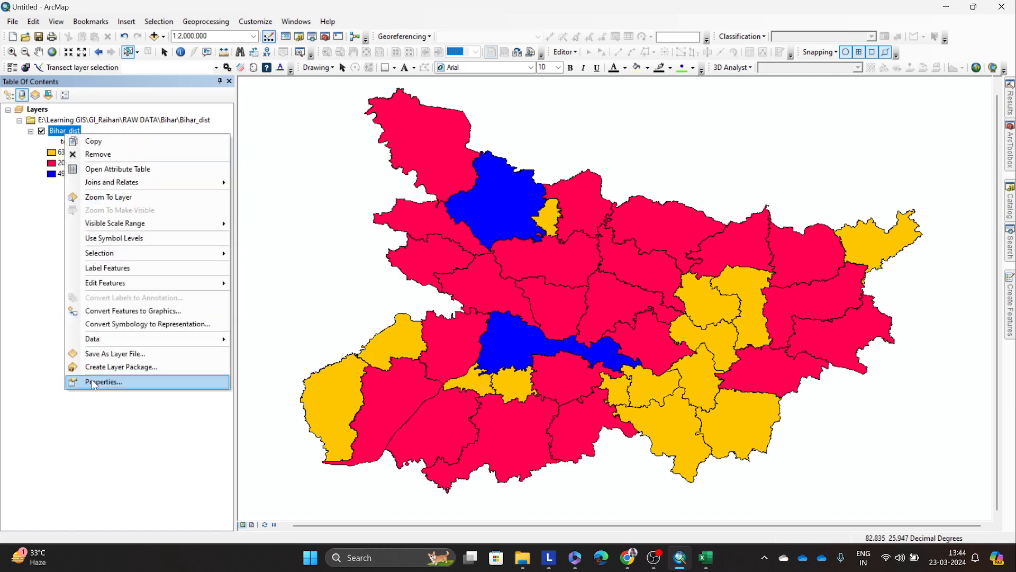
pyautogui.click(127, 268)
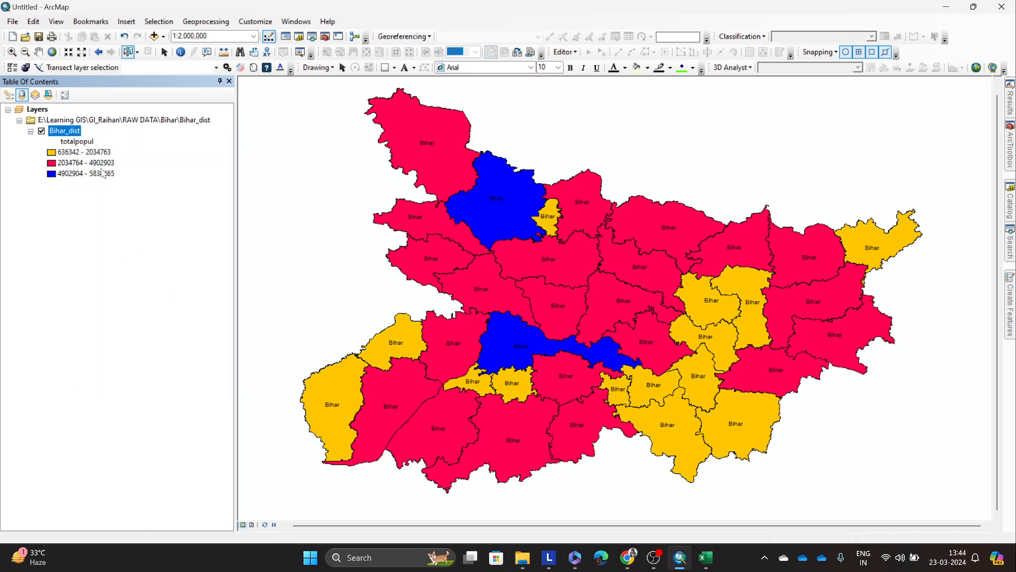
pyautogui.rightClick(74, 131)
pyautogui.click(135, 372)
pyautogui.click(558, 133)
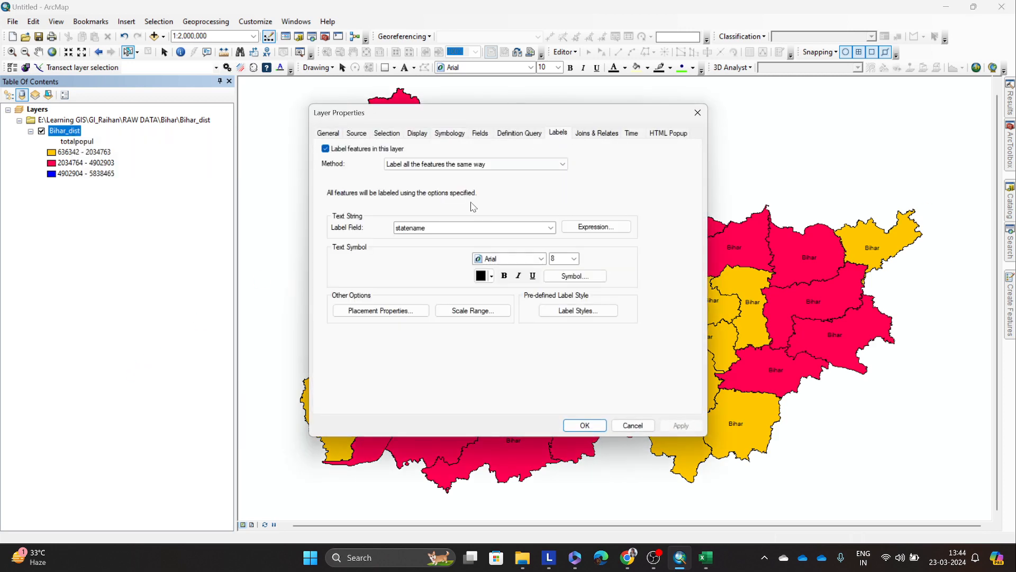
pyautogui.click(465, 228)
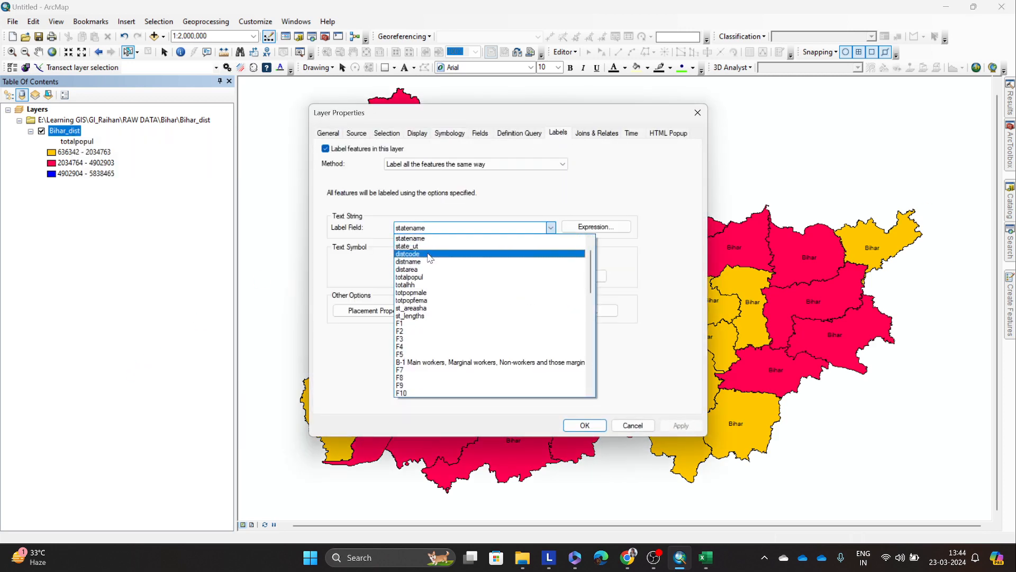
pyautogui.click(430, 261)
pyautogui.click(681, 425)
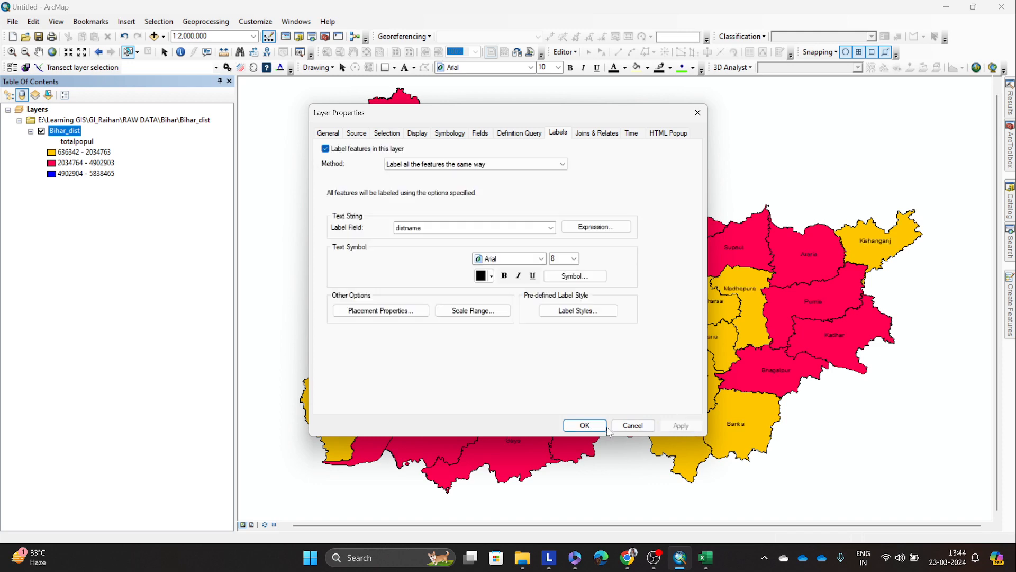
pyautogui.click(606, 428)
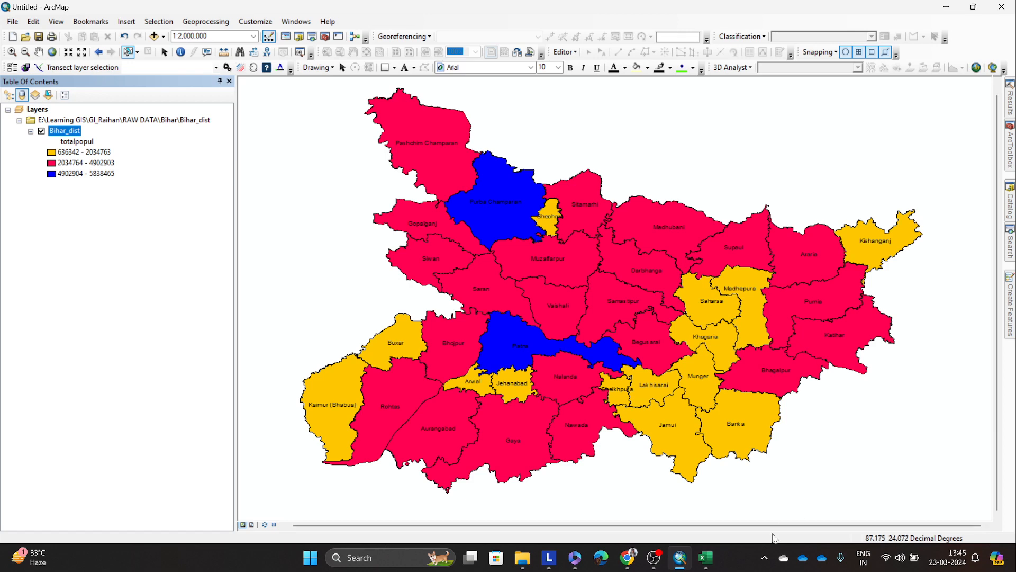
# Step: Switch to File Explorer and open DDW-1000B-01-Census.xls from the Census folder as read-only in Excel
pyautogui.click(706, 557)
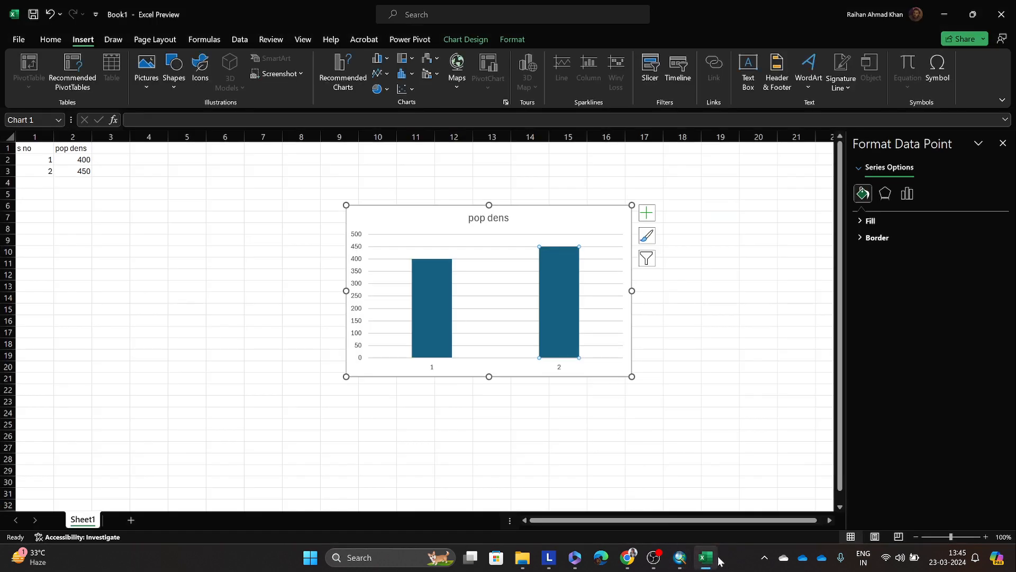
pyautogui.click(943, 12)
pyautogui.click(523, 563)
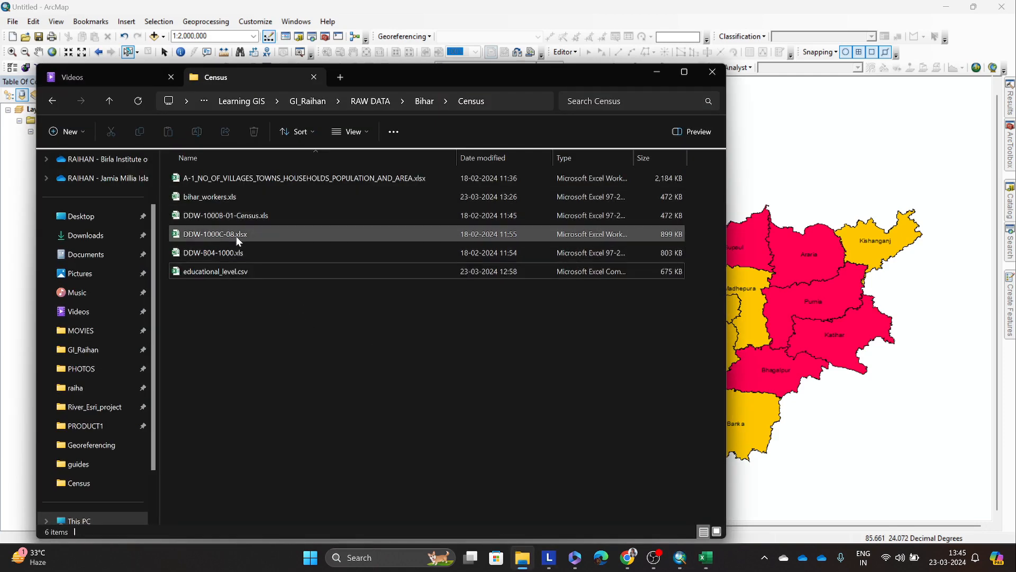
pyautogui.doubleClick(230, 214)
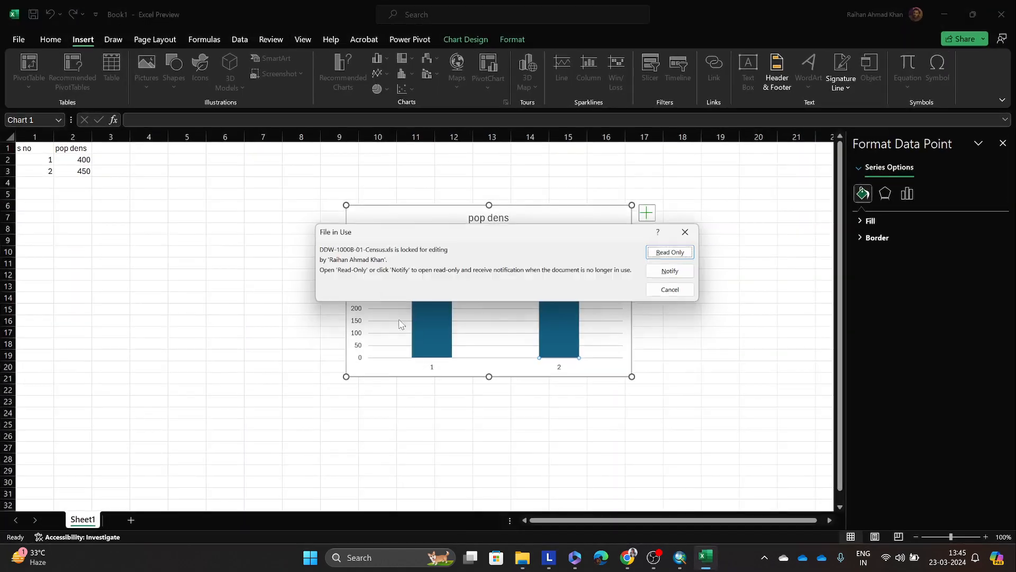
pyautogui.click(668, 252)
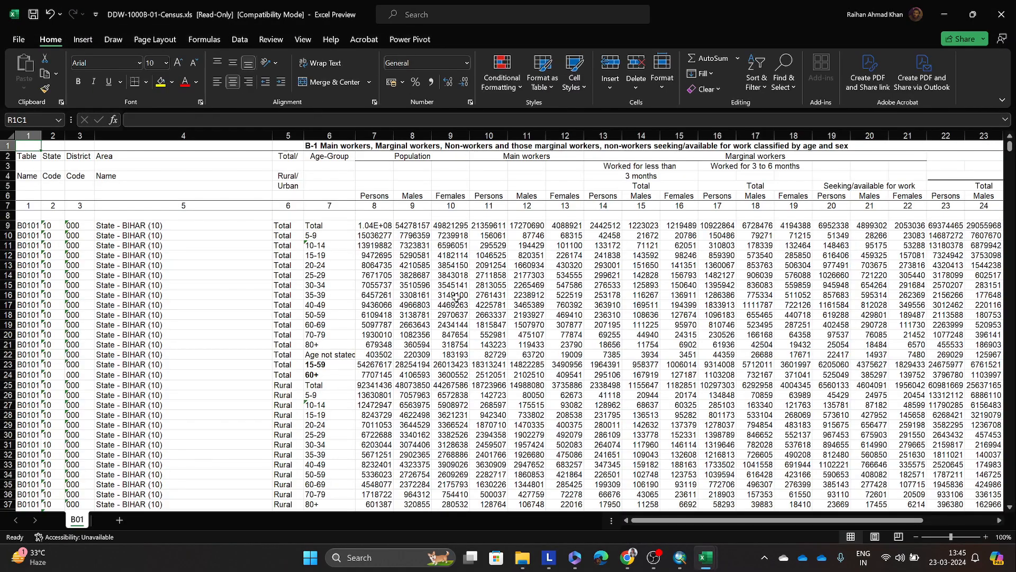
# Step: Examine how the census worksheet lists workers by district, total, rural and urban area, and age group
pyautogui.scroll(-16, 457, 297)
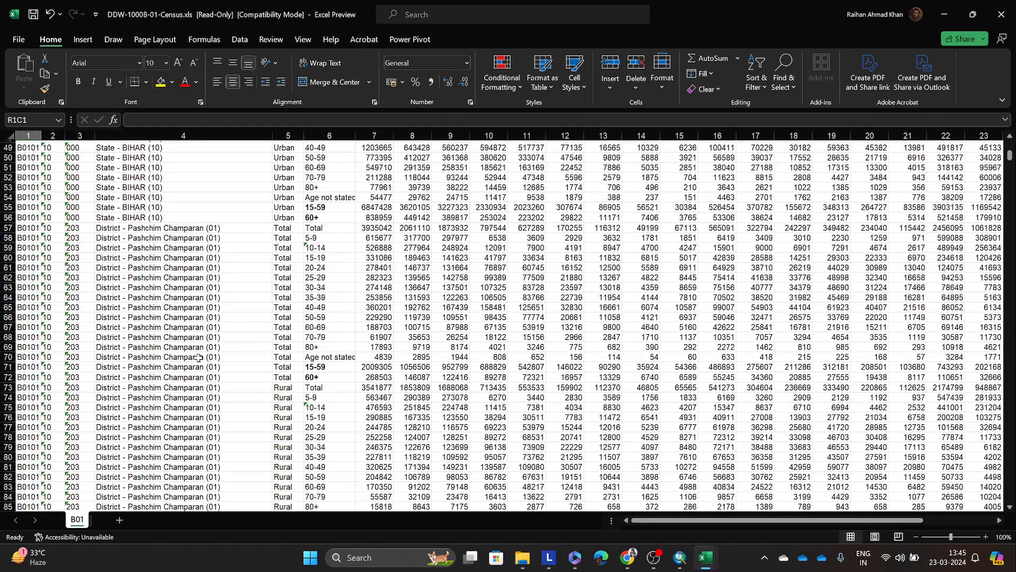
pyautogui.scroll(-3, 259, 346)
pyautogui.click(227, 288)
pyautogui.scroll(-11, 206, 302)
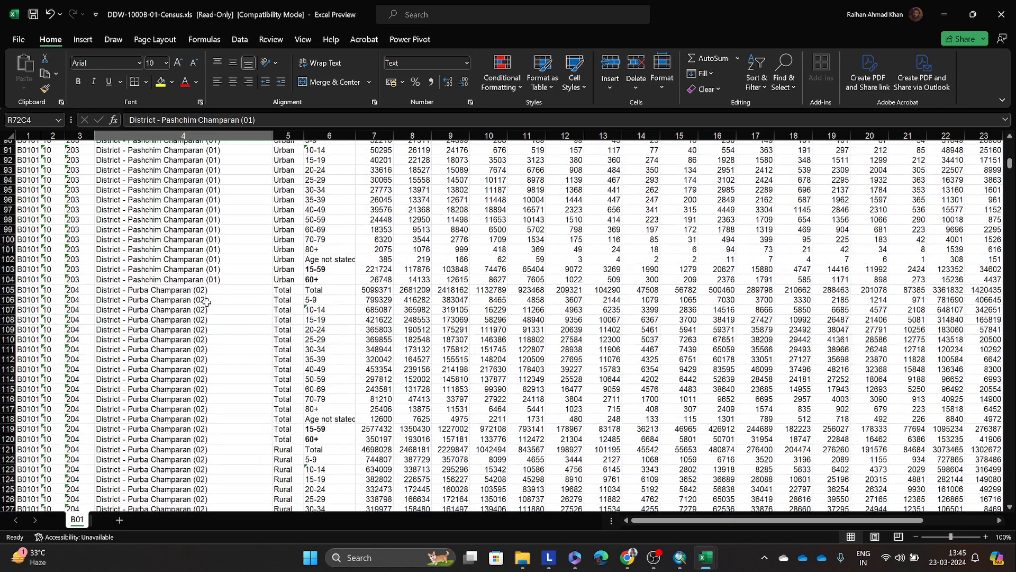
pyautogui.scroll(-8, 206, 302)
pyautogui.click(180, 322)
pyautogui.scroll(-12, 180, 322)
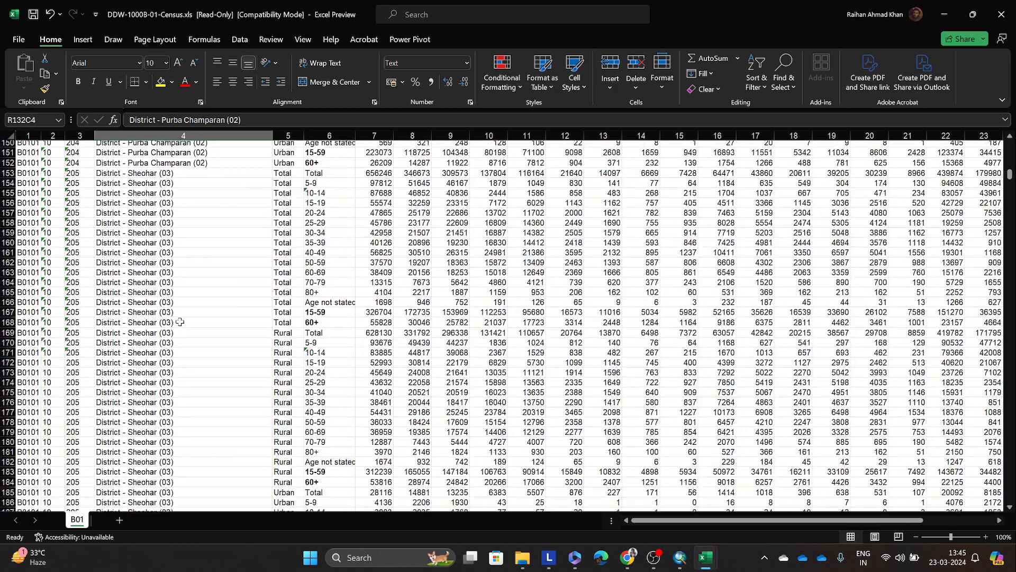
pyautogui.click(142, 344)
pyautogui.scroll(-3, 227, 307)
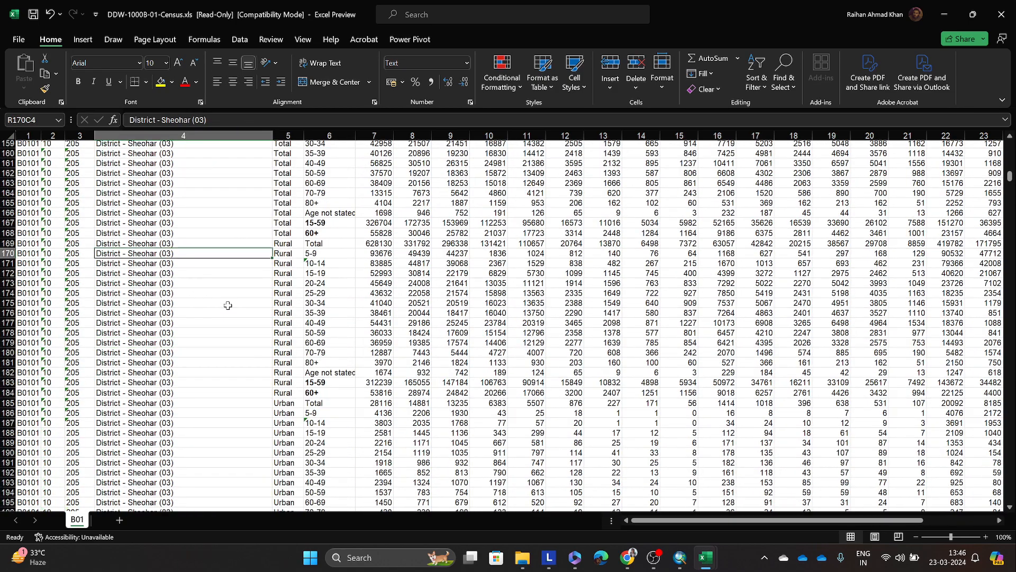
pyautogui.scroll(-14, 228, 305)
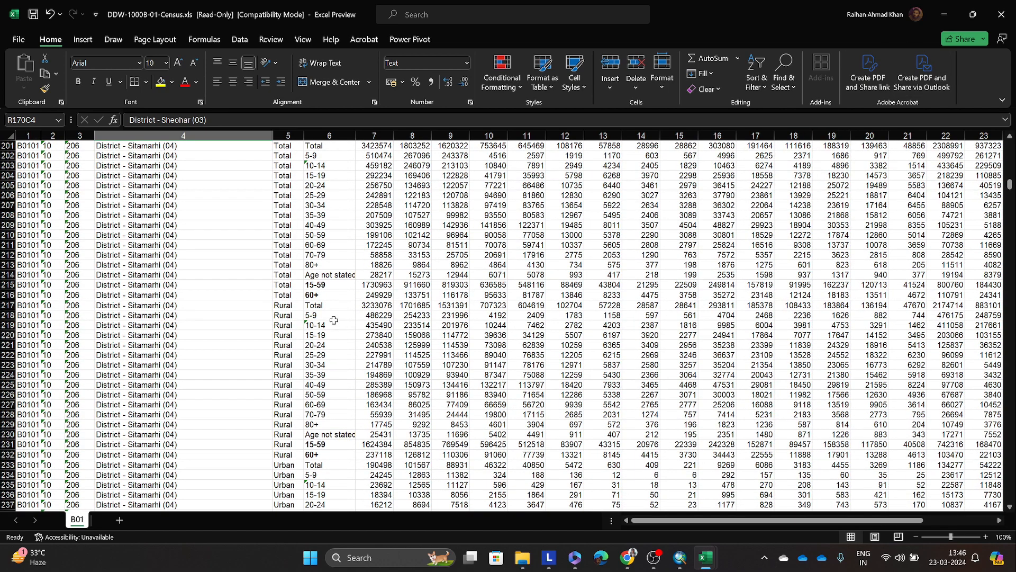
pyautogui.scroll(6, 334, 320)
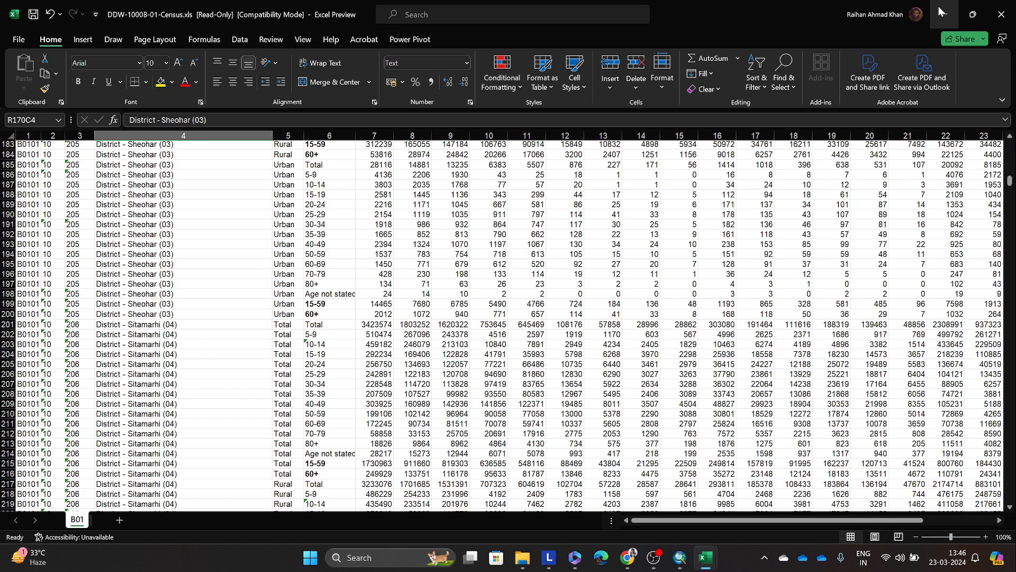
# Step: Minimize the census workbook, Book1 and the File Explorer window to return to the ArcMap map
pyautogui.click(941, 12)
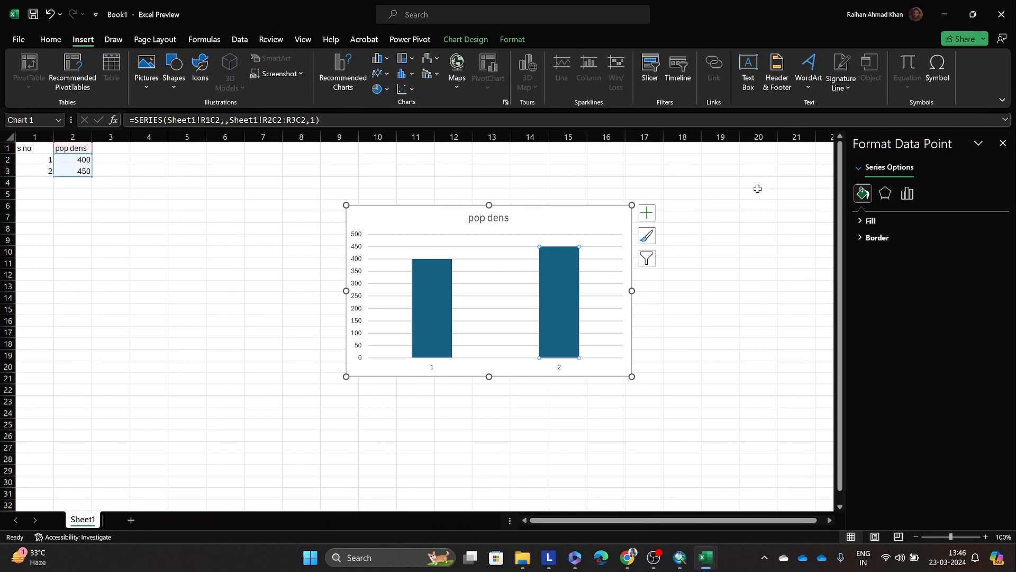
pyautogui.click(944, 12)
pyautogui.click(657, 72)
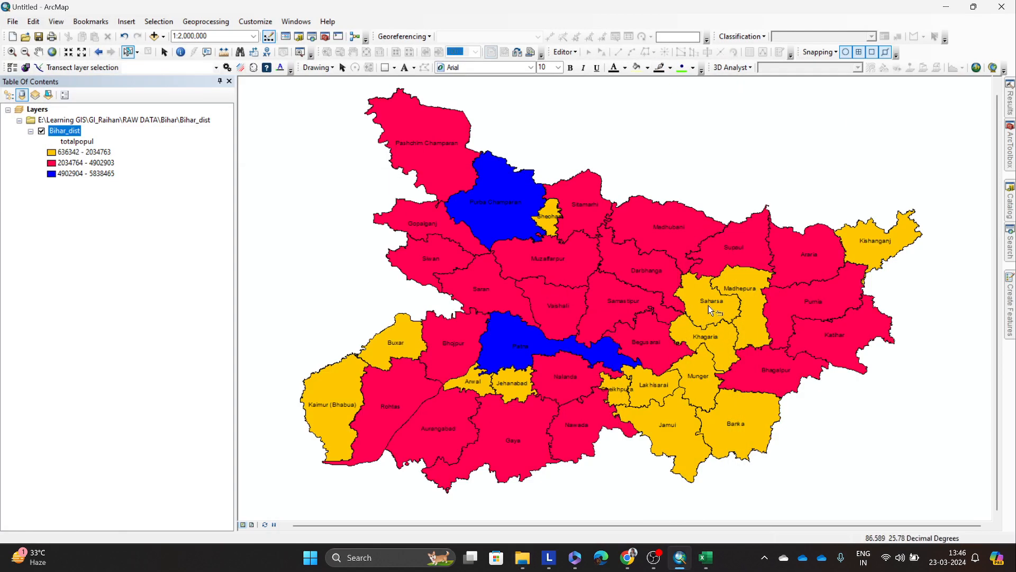
# Step: Highlight the two blue districts one at a time and the district group from Saharsa down to Banka, clearing the selection each time
pyautogui.click(513, 216)
pyautogui.click(511, 322)
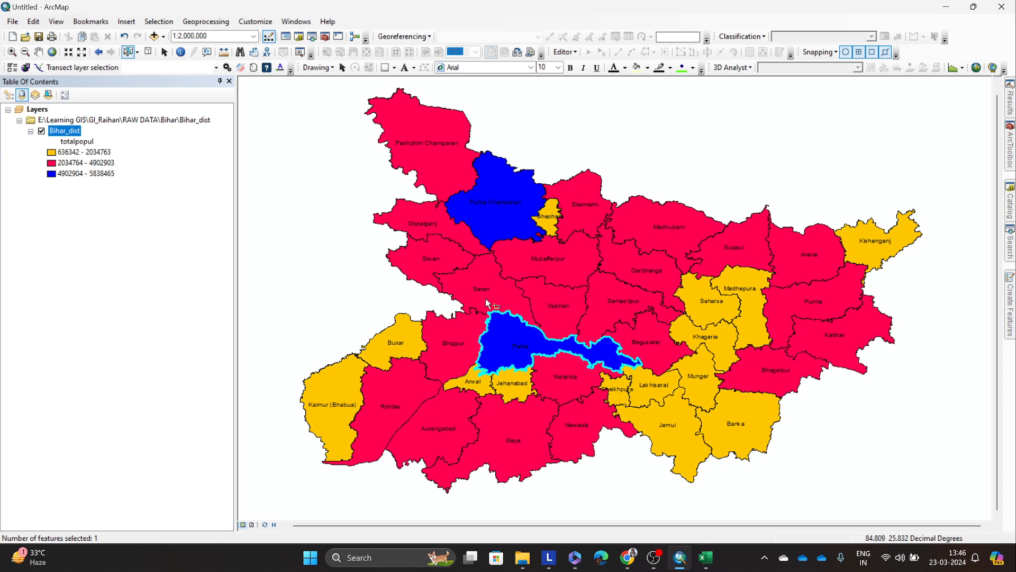
pyautogui.click(498, 240)
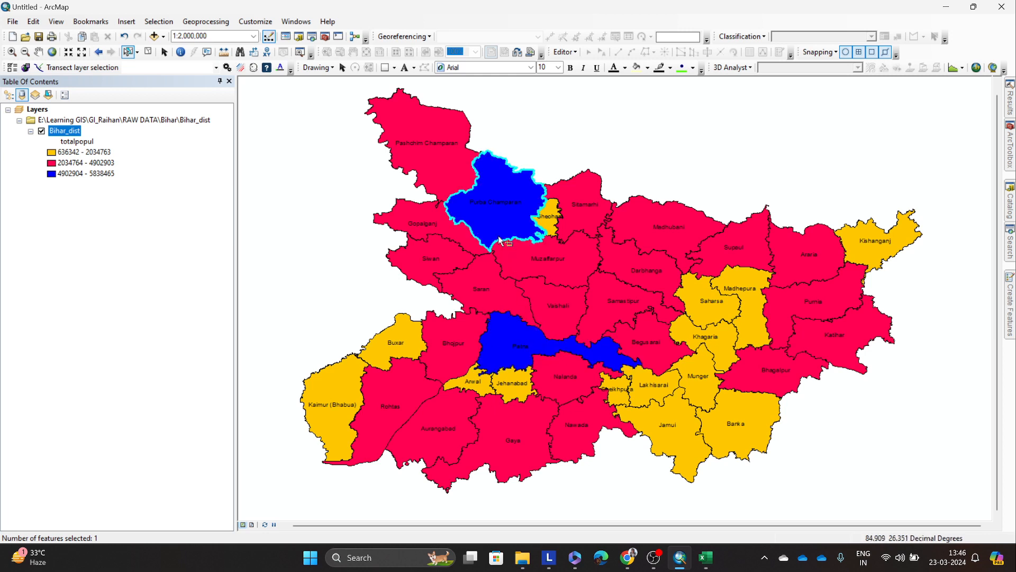
pyautogui.click(806, 459)
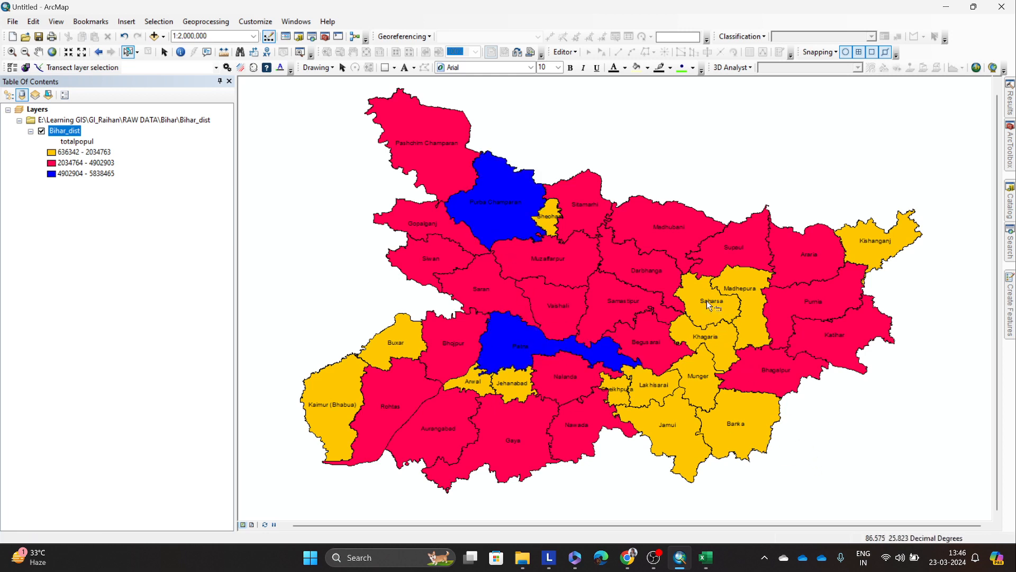
pyautogui.moveTo(700, 301); pyautogui.dragTo(715, 433)
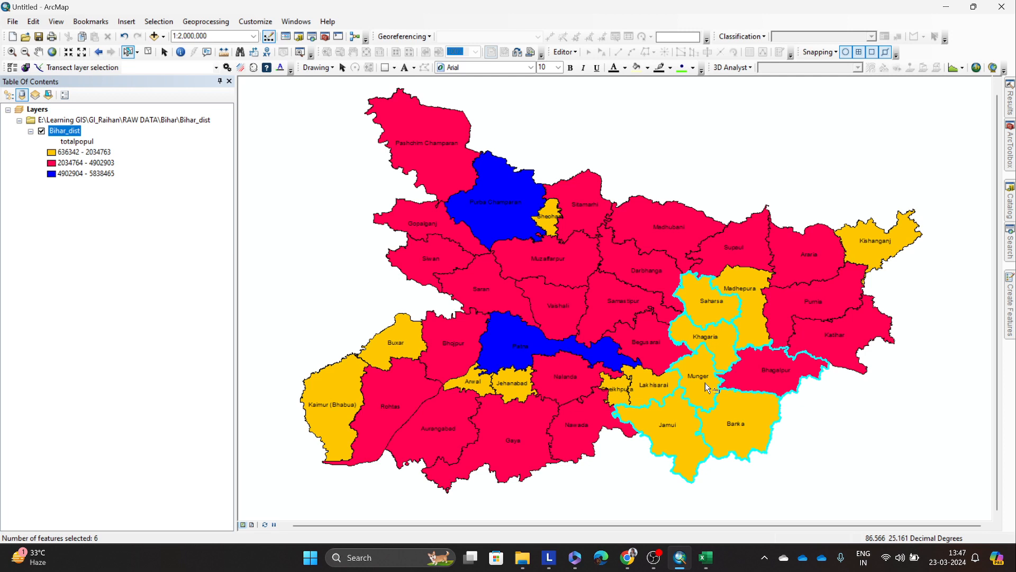
pyautogui.click(872, 449)
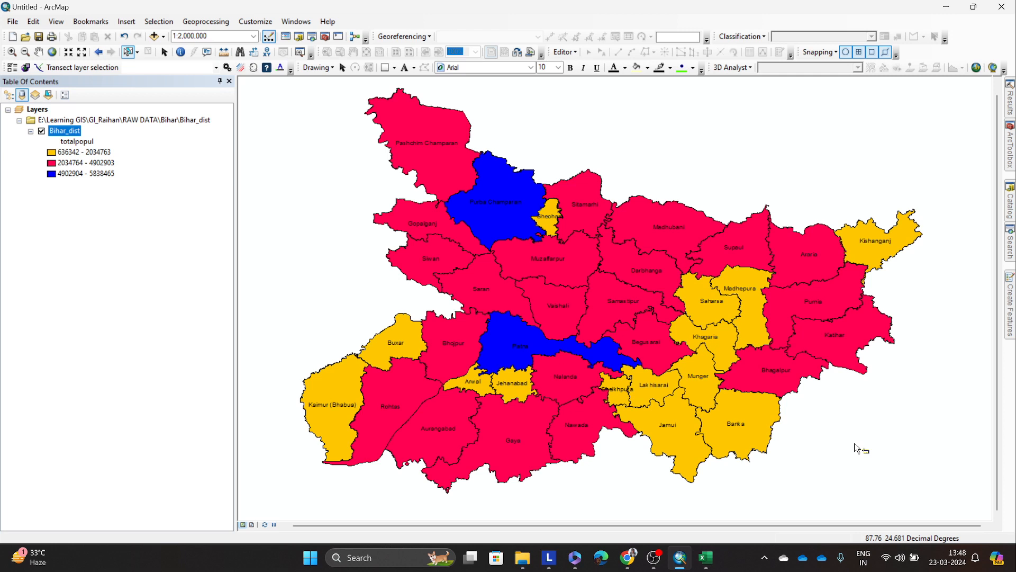
# Step: Reclassify the Bihar_dist totalpopul symbology with the Natural Breaks (Jenks) method and 5 classes
pyautogui.rightClick(62, 128)
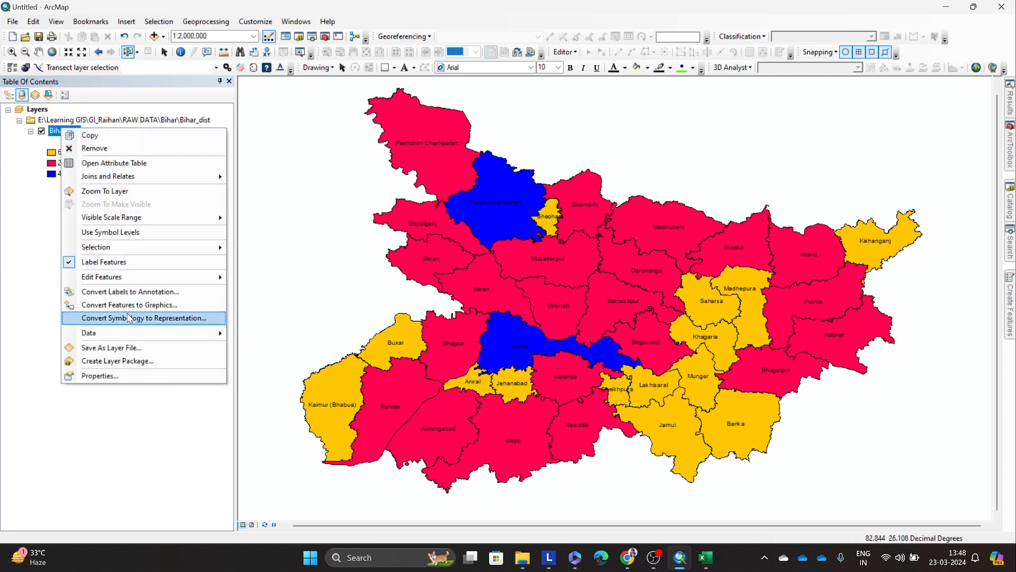
pyautogui.click(121, 375)
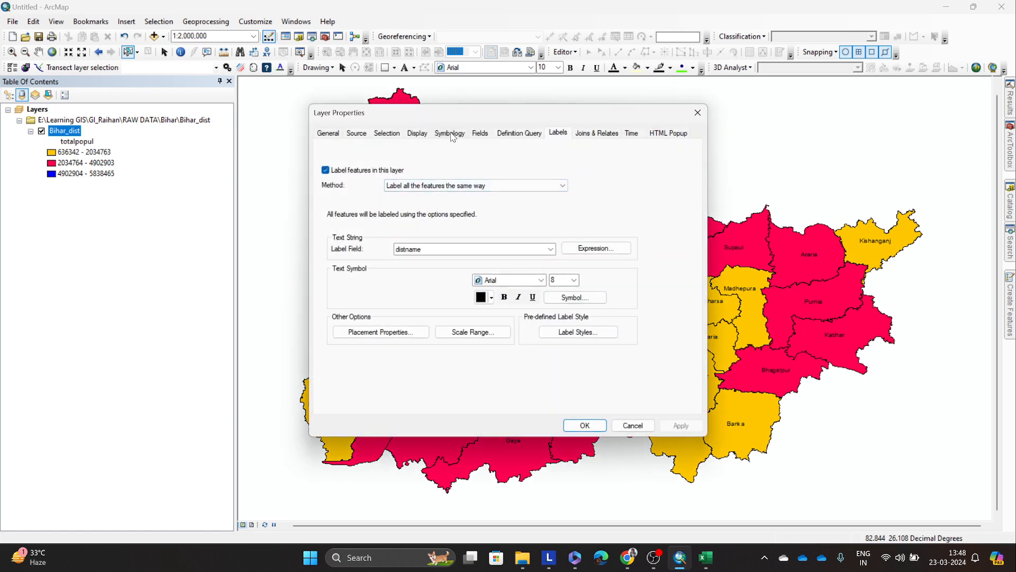
pyautogui.click(451, 134)
pyautogui.click(621, 189)
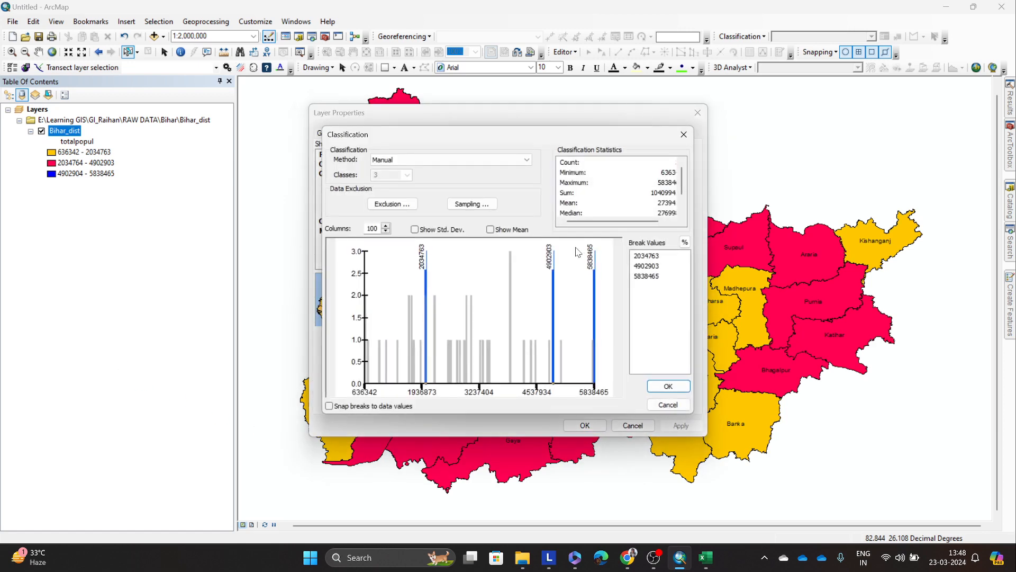
pyautogui.click(430, 161)
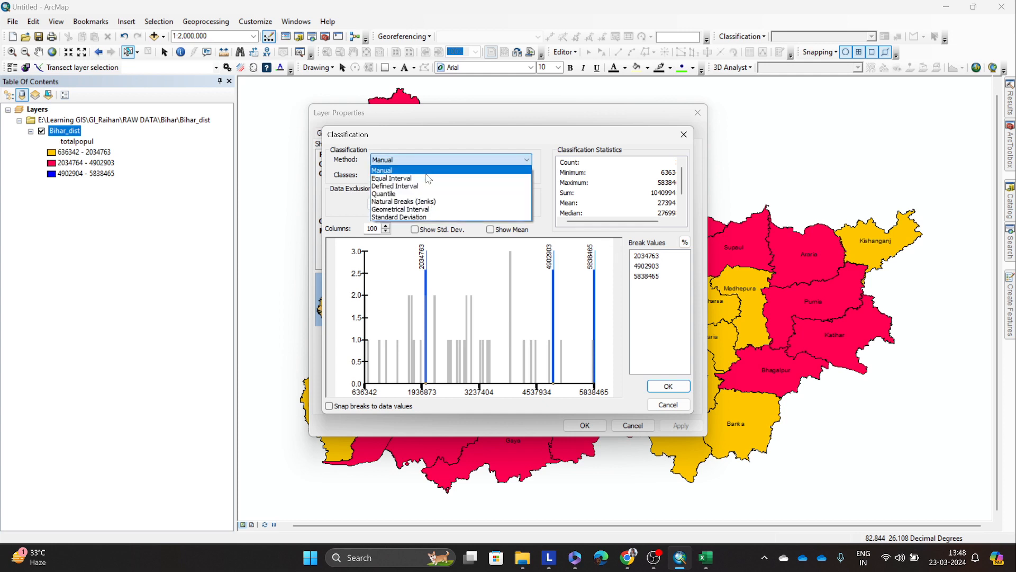
pyautogui.click(416, 202)
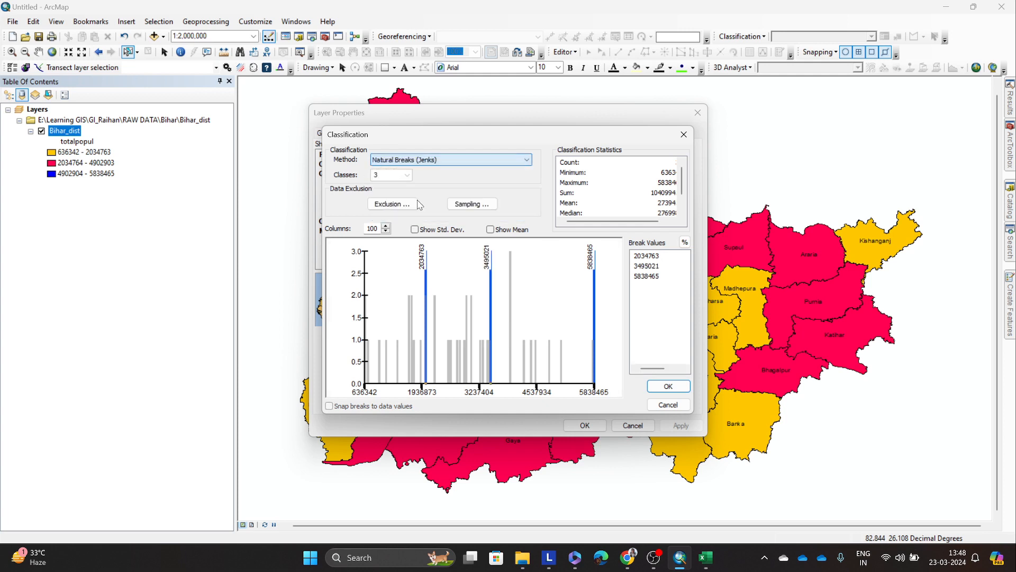
pyautogui.click(406, 175)
pyautogui.click(392, 216)
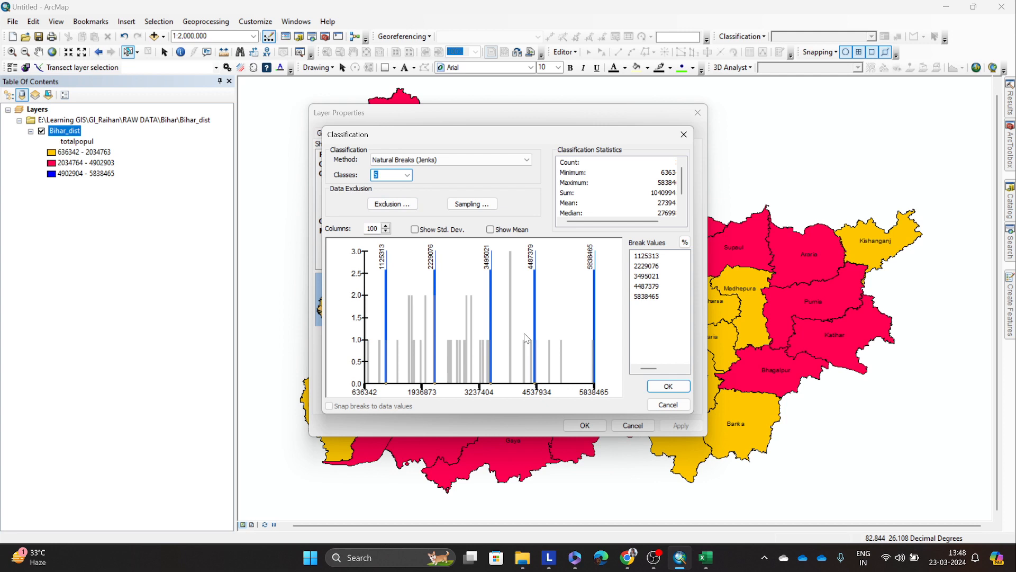
pyautogui.click(668, 386)
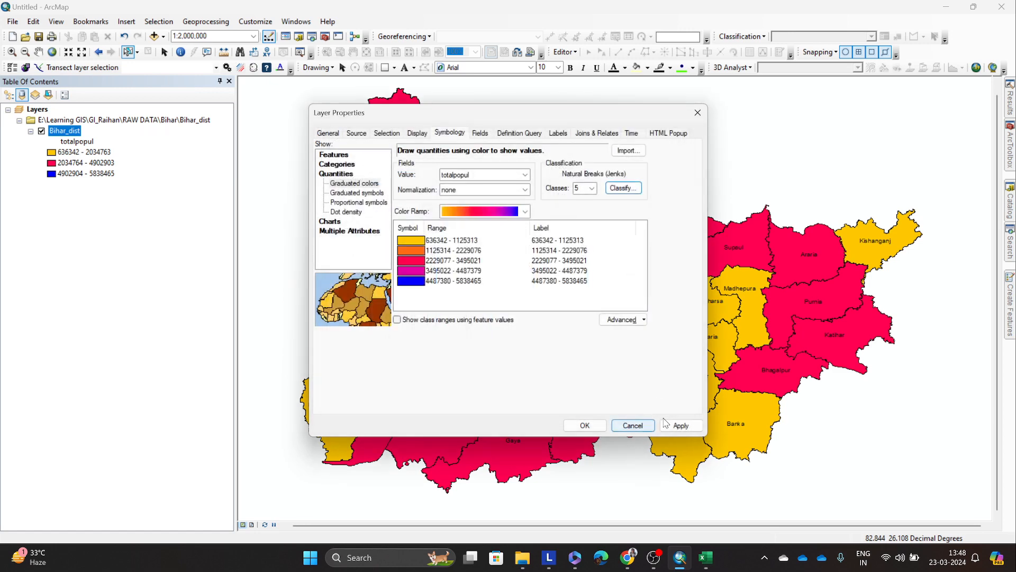
# Step: Apply the five-class Natural Breaks symbology to the Bihar_dist map and close the layer properties
pyautogui.click(668, 423)
pyautogui.moveTo(524, 116); pyautogui.dragTo(281, 159)
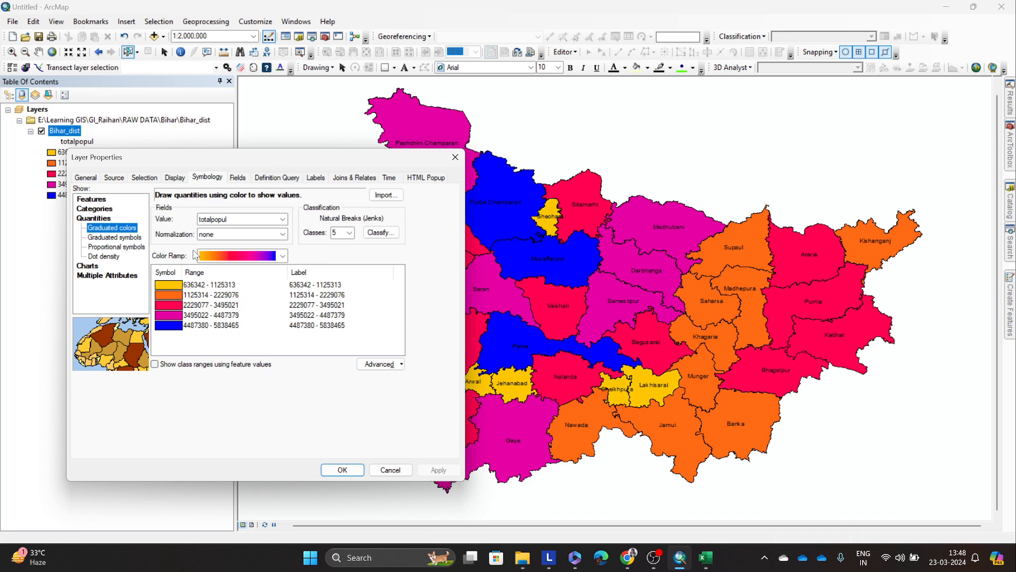
pyautogui.click(342, 470)
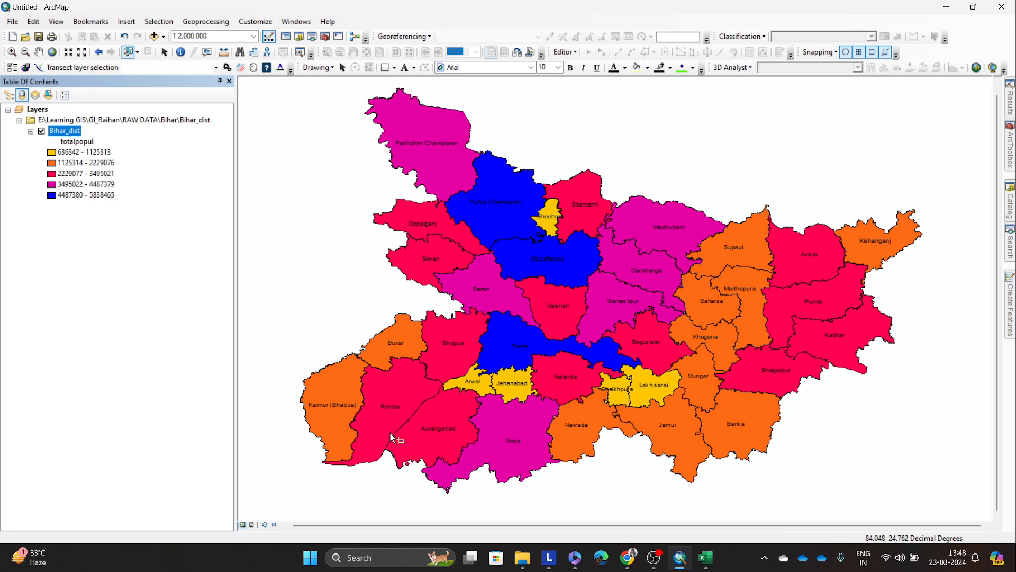
# Step: Change the Bihar_dist graduated colors to the blue-yellow-red color ramp and apply it to the map
pyautogui.rightClick(72, 135)
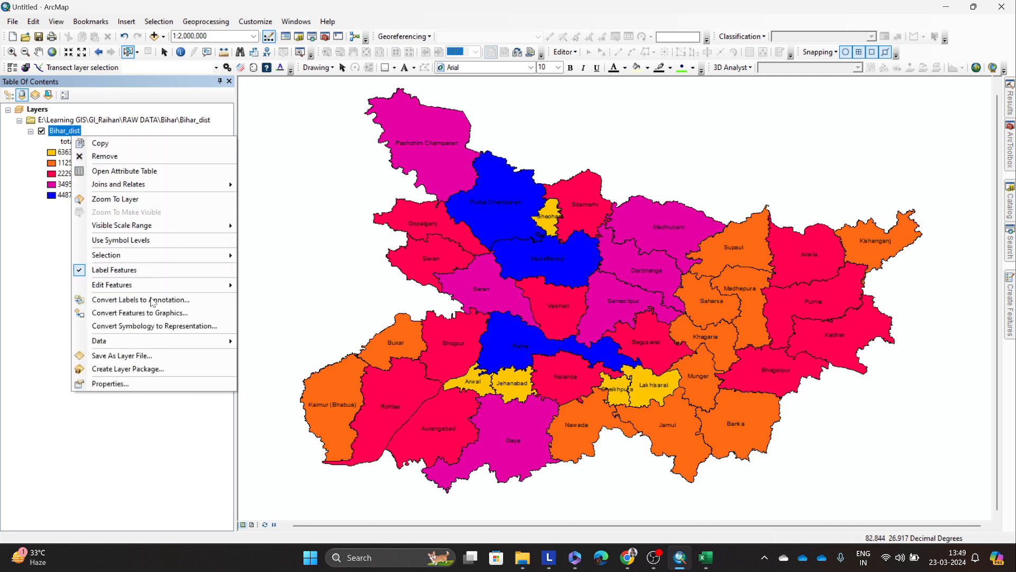
pyautogui.click(178, 385)
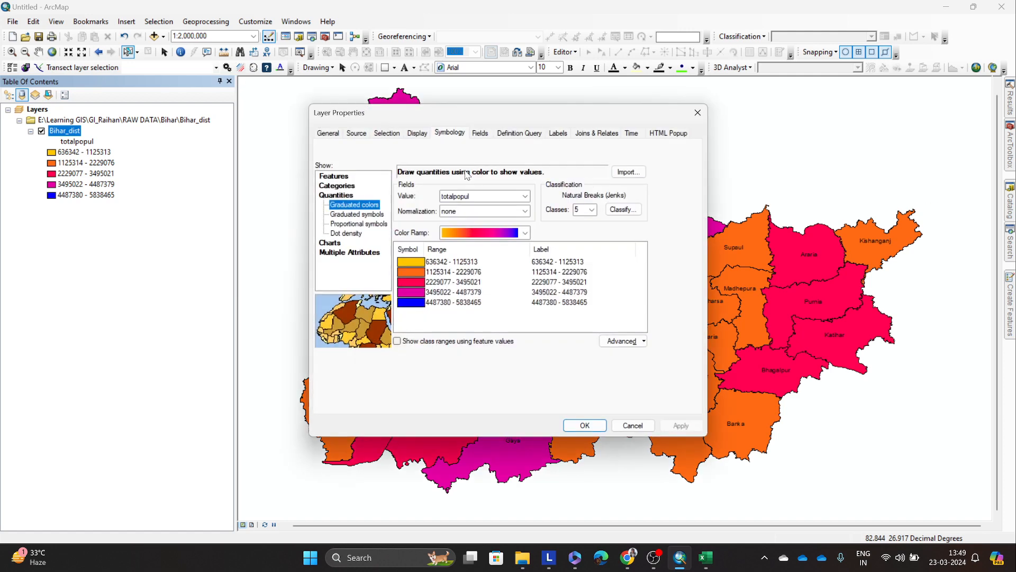
pyautogui.moveTo(493, 117); pyautogui.dragTo(106, 115)
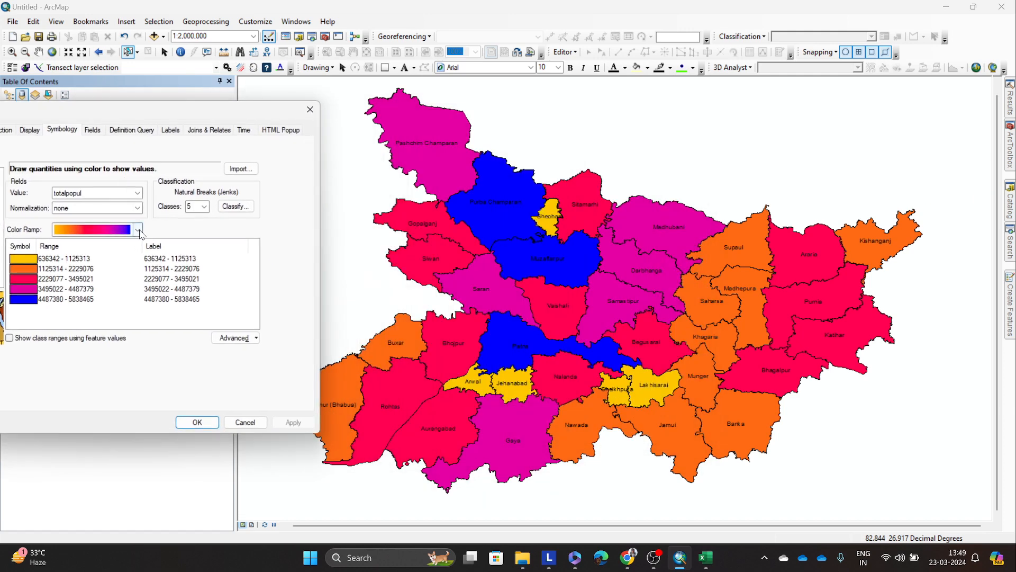
pyautogui.click(140, 230)
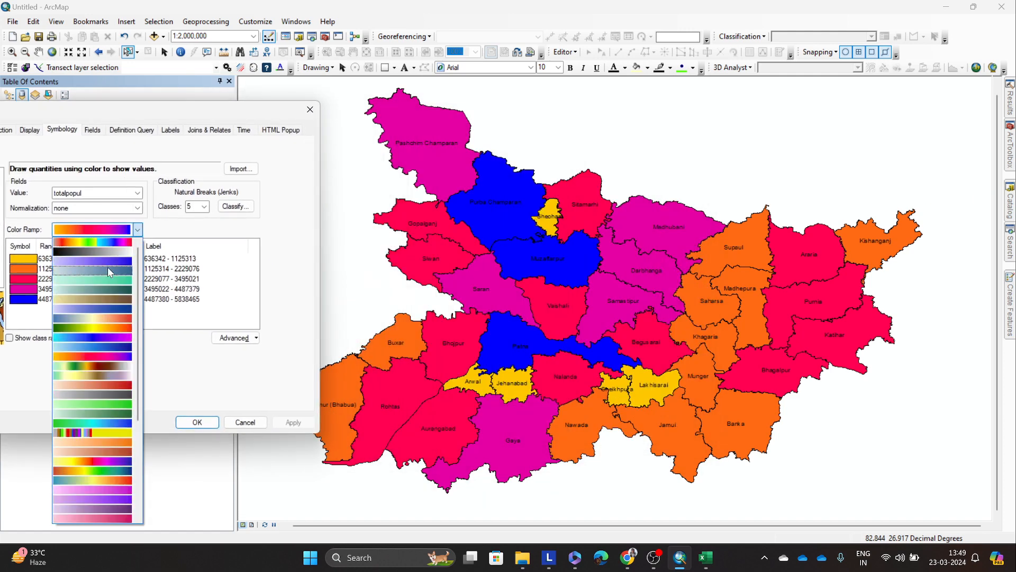
pyautogui.click(121, 318)
pyautogui.click(290, 422)
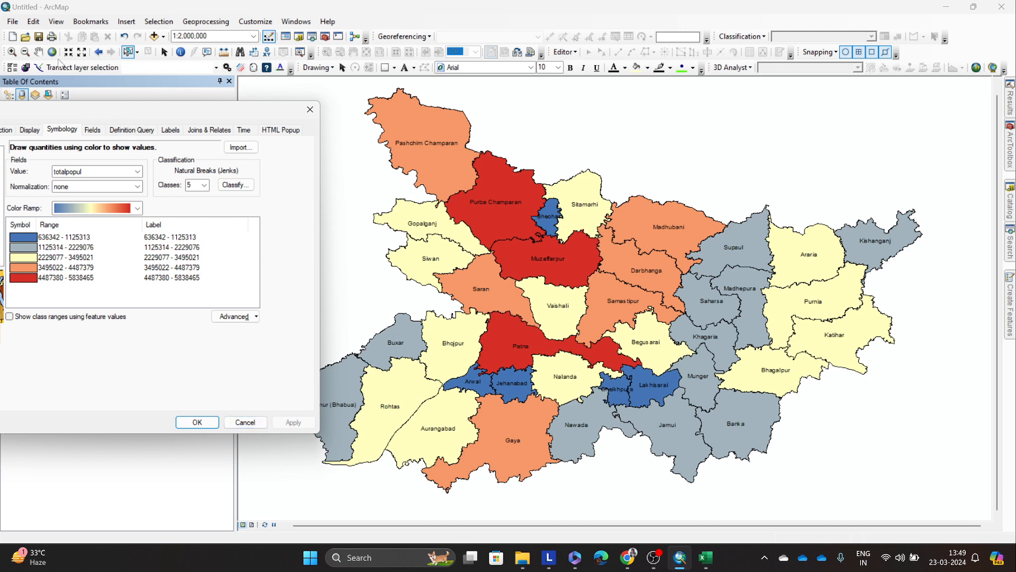
pyautogui.moveTo(234, 111)
pyautogui.mouseDown()
pyautogui.moveTo(225, 121)
pyautogui.moveTo(236, 121)
pyautogui.mouseUp()
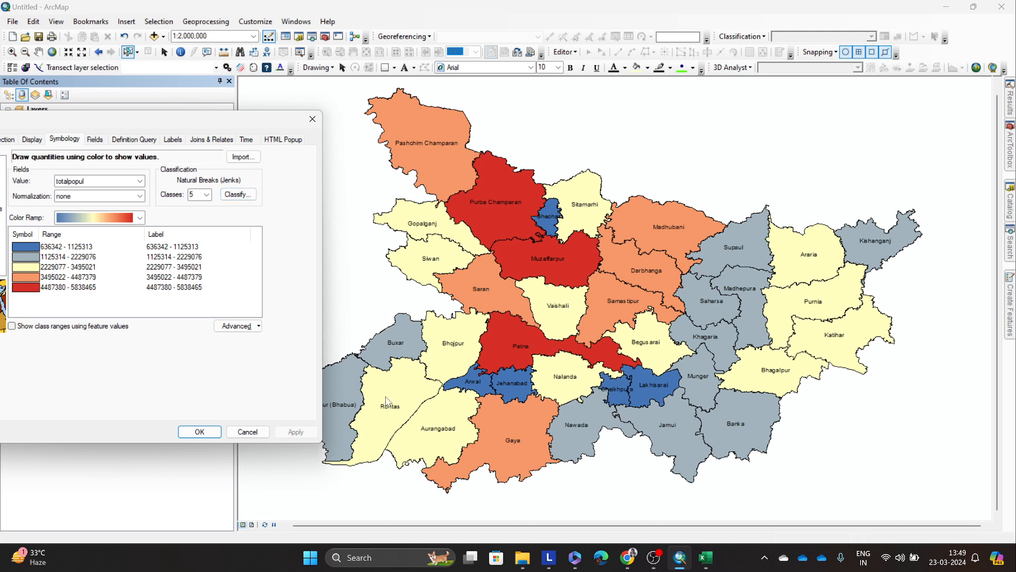
pyautogui.click(199, 431)
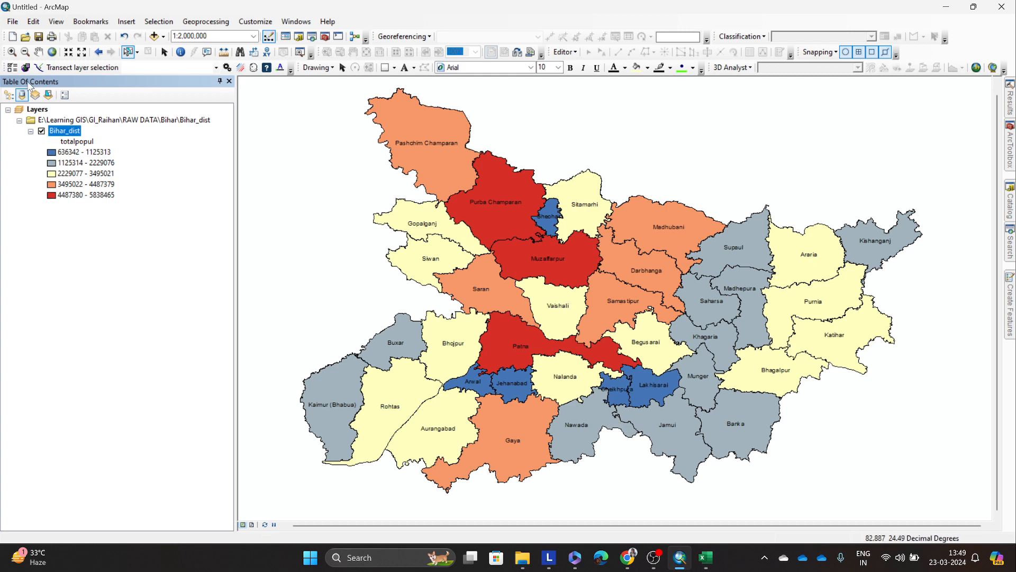
# Step: Highlight the Purba Champaran district on the map and clear the selection
pyautogui.rightClick(73, 132)
pyautogui.click(309, 254)
pyautogui.click(497, 202)
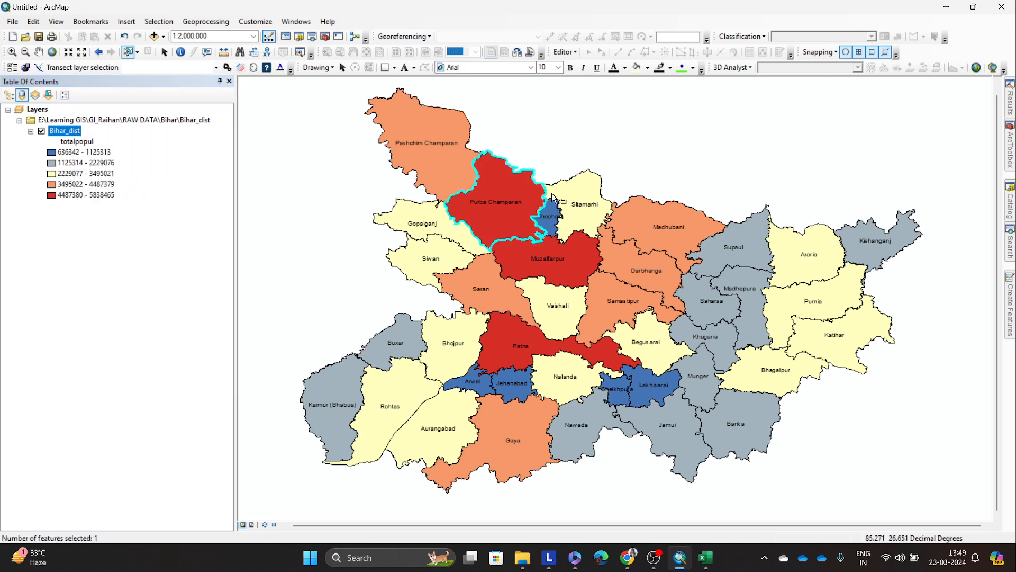
pyautogui.click(633, 150)
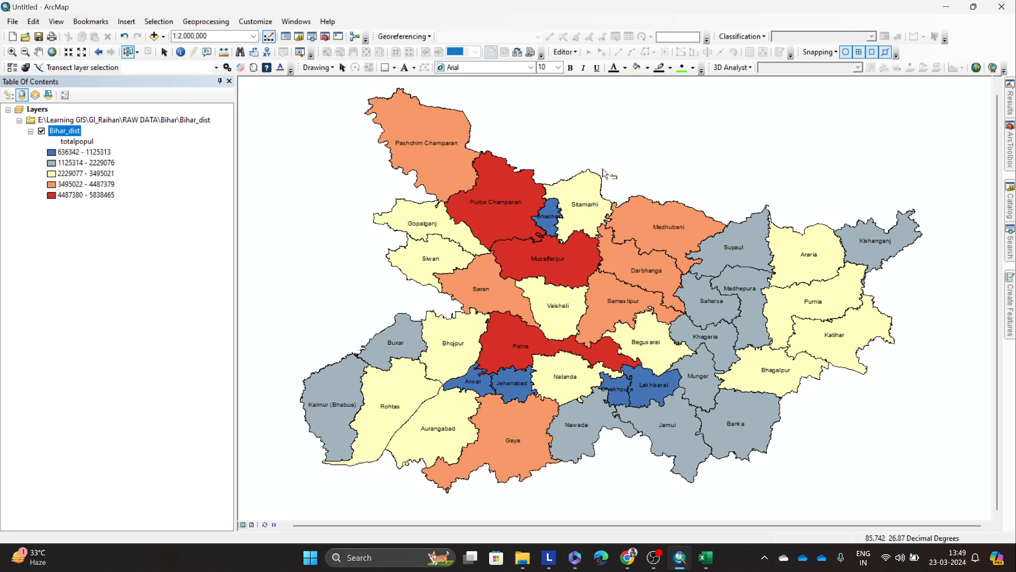
# Step: Examine the totalpopul legend classes one by one, from 636342 - 1125313 up to 4487380 - 5838465
pyautogui.click(64, 154)
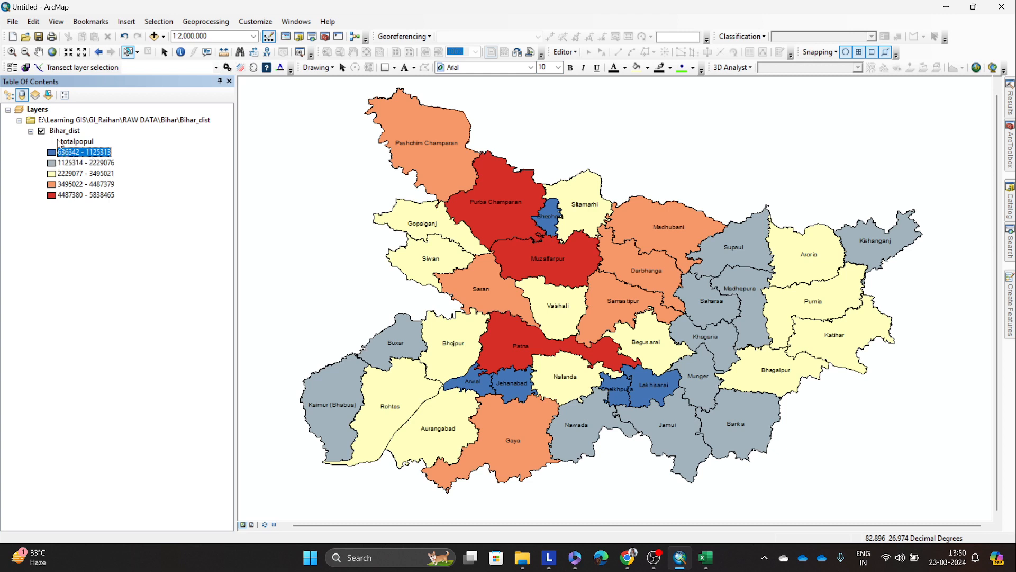
pyautogui.moveTo(87, 164); pyautogui.dragTo(89, 199)
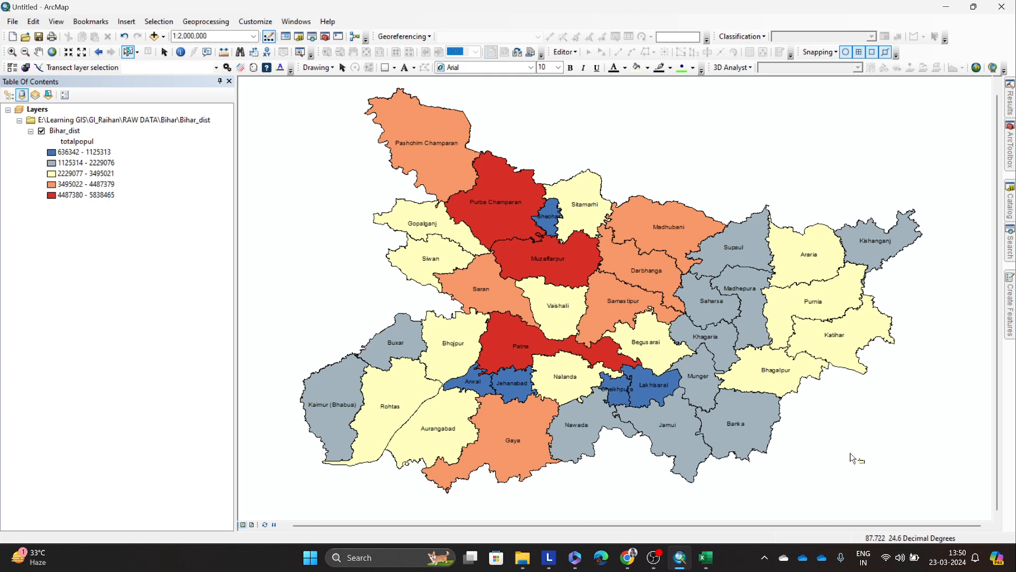
pyautogui.click(97, 154)
pyautogui.click(94, 185)
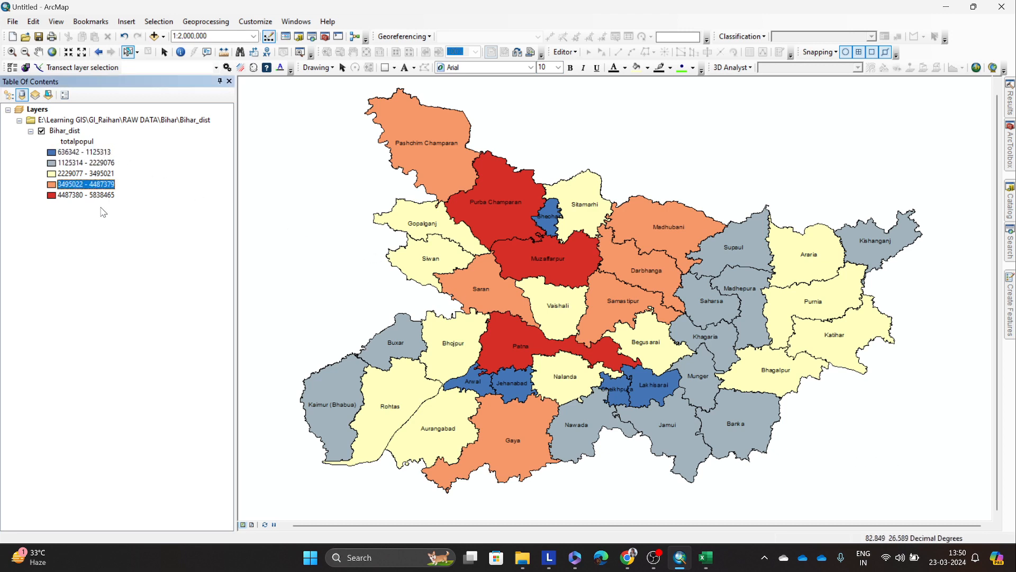
pyautogui.click(104, 213)
pyautogui.click(99, 153)
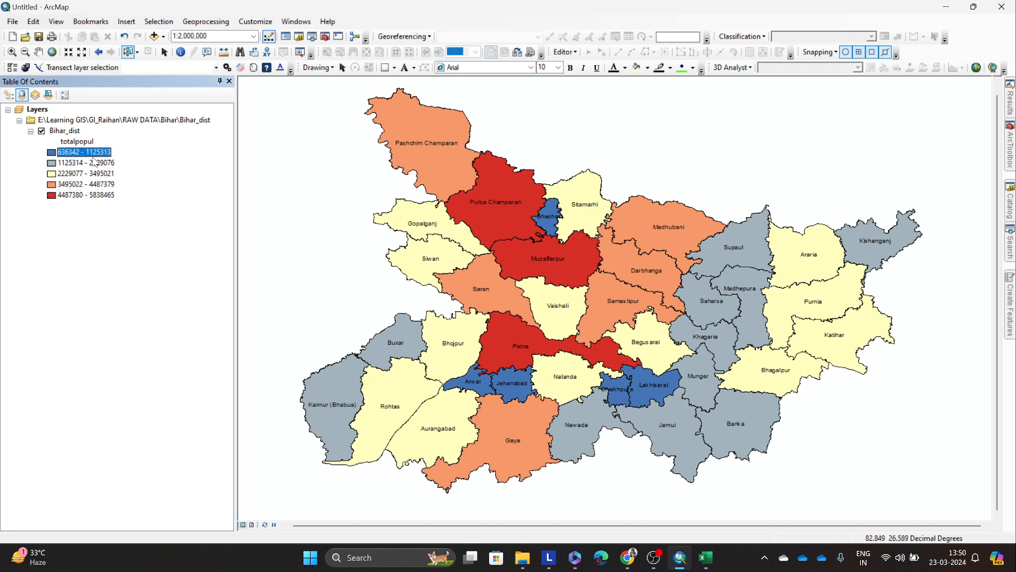
pyautogui.click(97, 164)
pyautogui.click(103, 176)
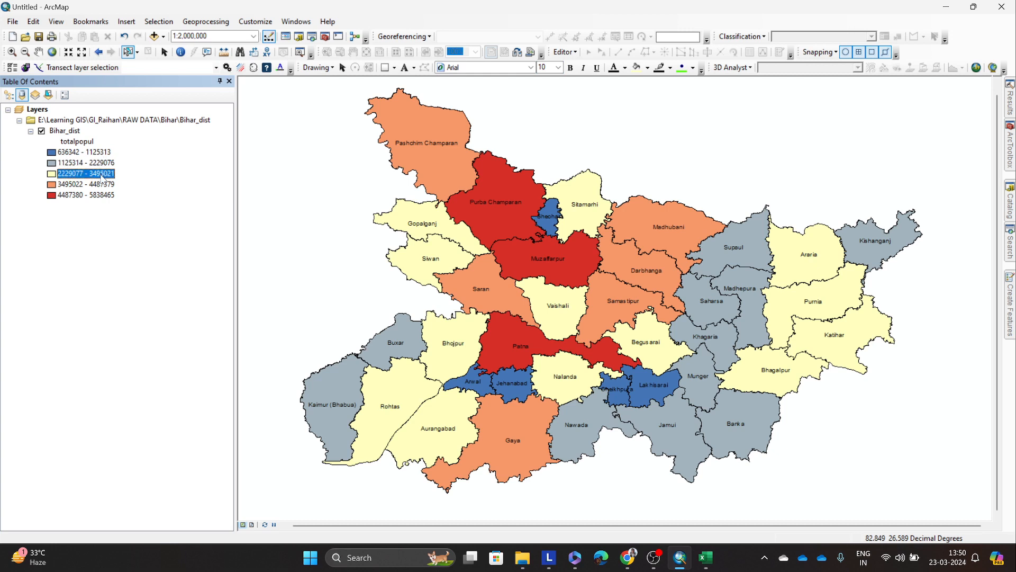
pyautogui.click(108, 184)
pyautogui.click(109, 195)
pyautogui.click(110, 233)
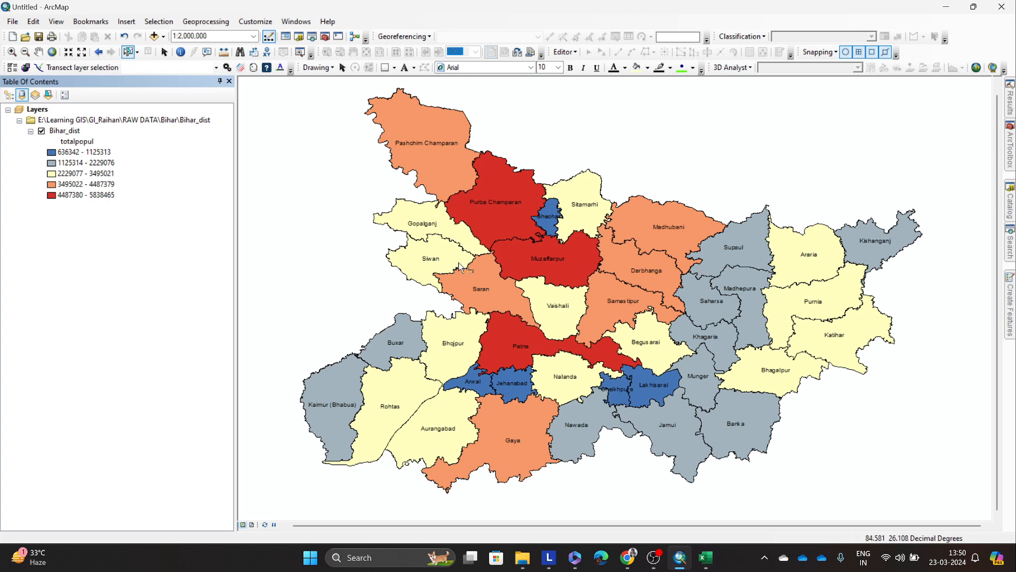
# Step: Highlight the blue lowest-class districts one at a time, including Jehanabad, and clear the selection
pyautogui.click(548, 216)
pyautogui.click(486, 383)
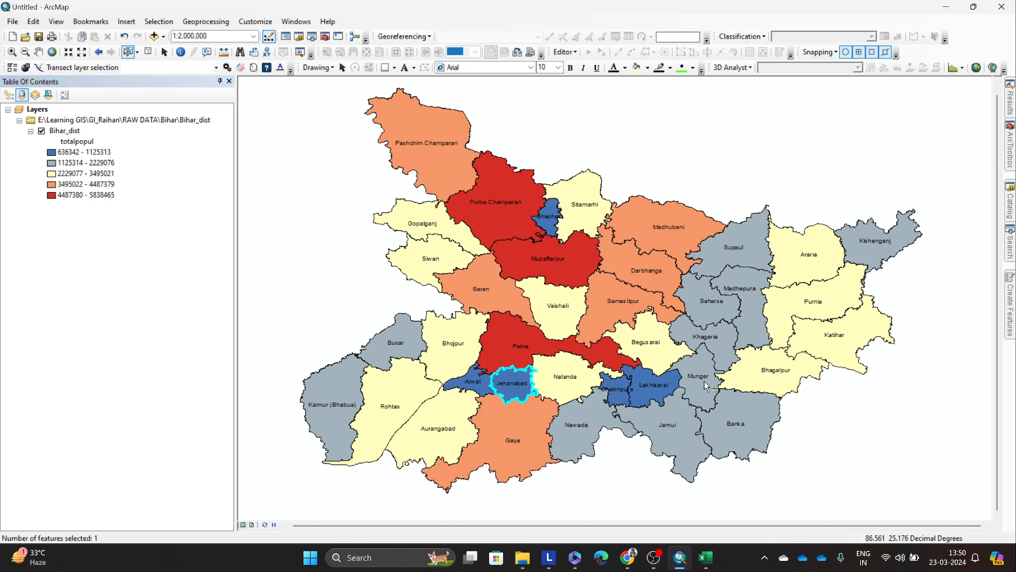
pyautogui.click(634, 386)
pyautogui.click(638, 470)
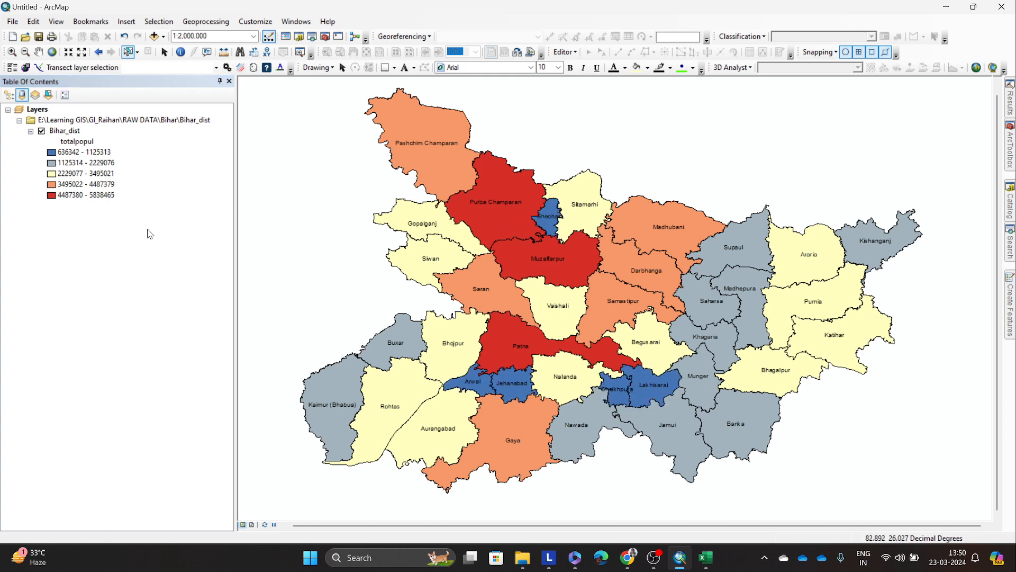
# Step: Mark the 1125314 - 2229076 legend class and highlight its district group from Supaul down to Jamui, clearing the selection
pyautogui.click(83, 164)
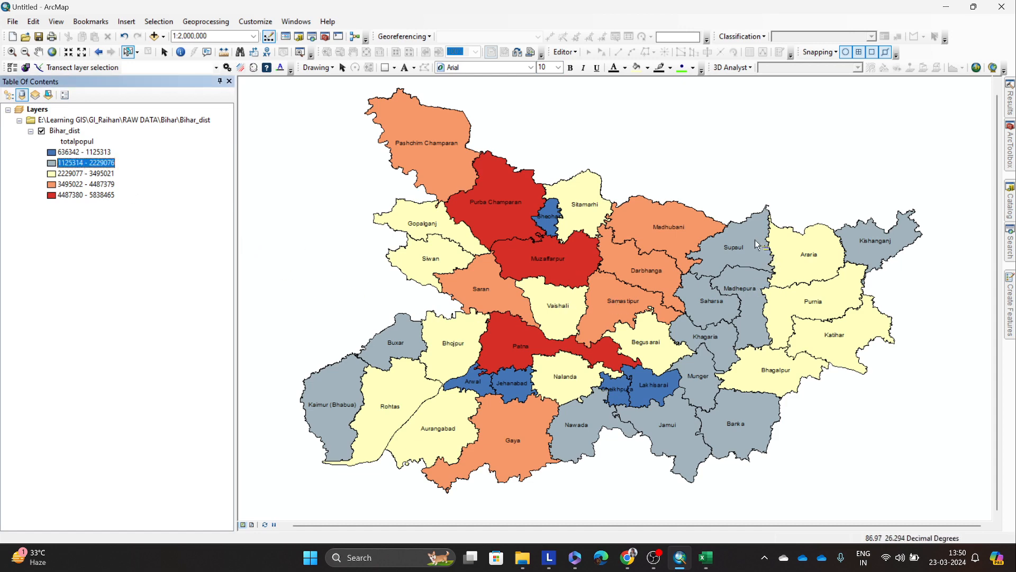
pyautogui.moveTo(741, 232); pyautogui.dragTo(677, 460)
pyautogui.click(799, 485)
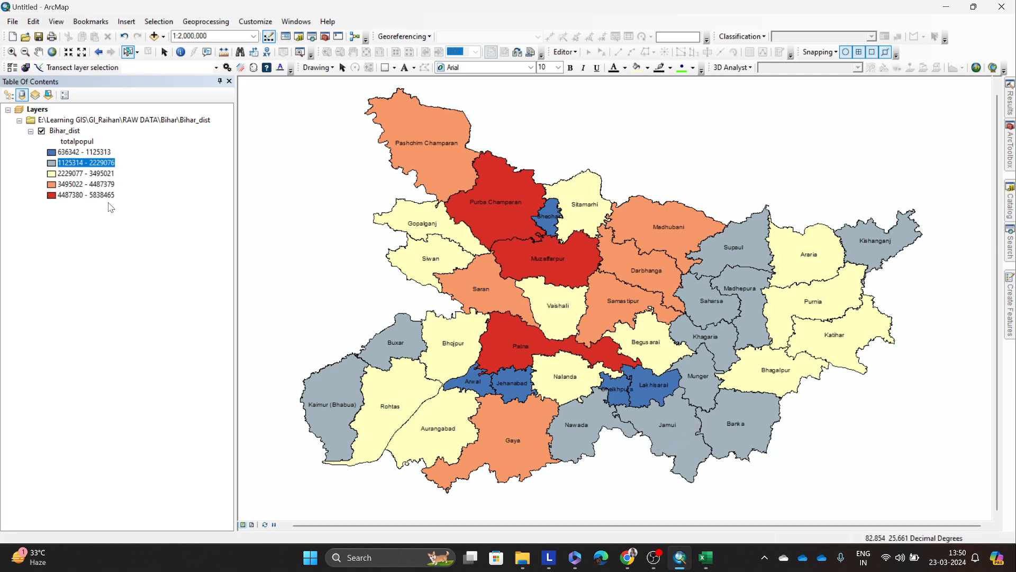
# Step: Mark the 2229077 - 3495021 legend class and highlight the grey districts one at a time from Supaul down to Banka
pyautogui.click(89, 174)
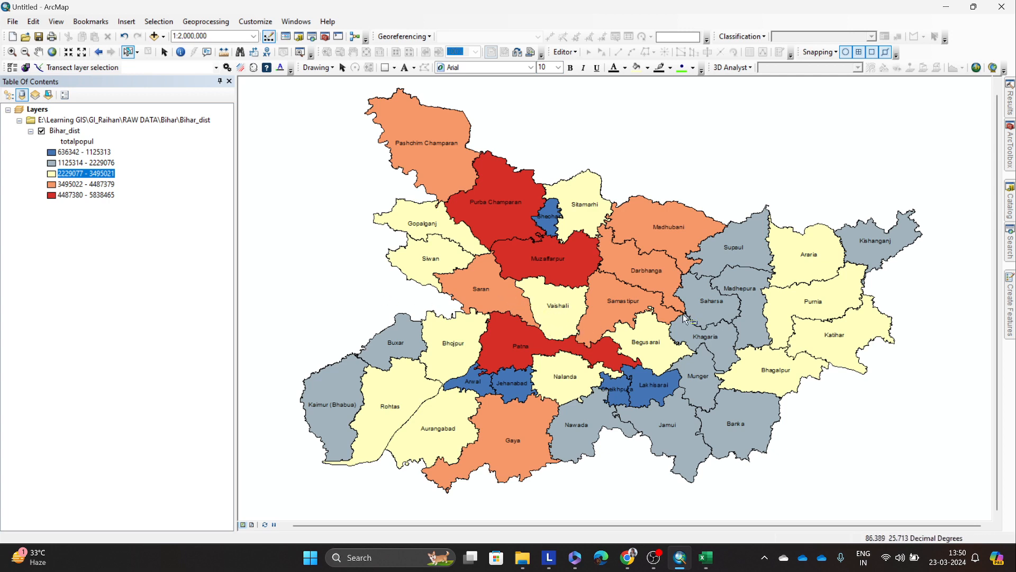
pyautogui.click(739, 250)
pyautogui.click(734, 290)
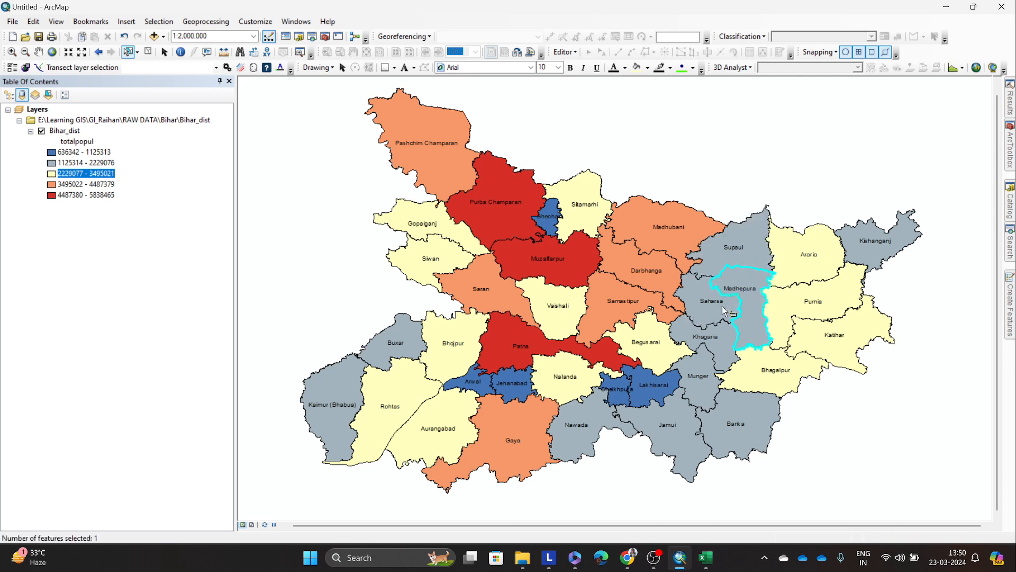
pyautogui.click(722, 305)
pyautogui.click(746, 317)
pyautogui.click(729, 333)
pyautogui.click(697, 369)
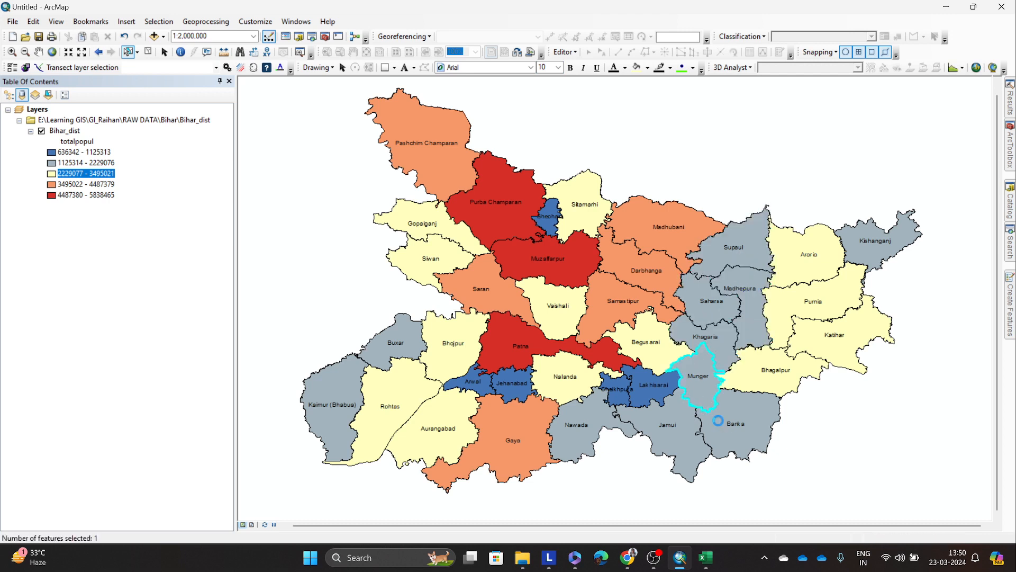
pyautogui.click(719, 420)
pyautogui.click(668, 428)
pyautogui.click(607, 427)
pyautogui.click(703, 430)
pyautogui.click(708, 432)
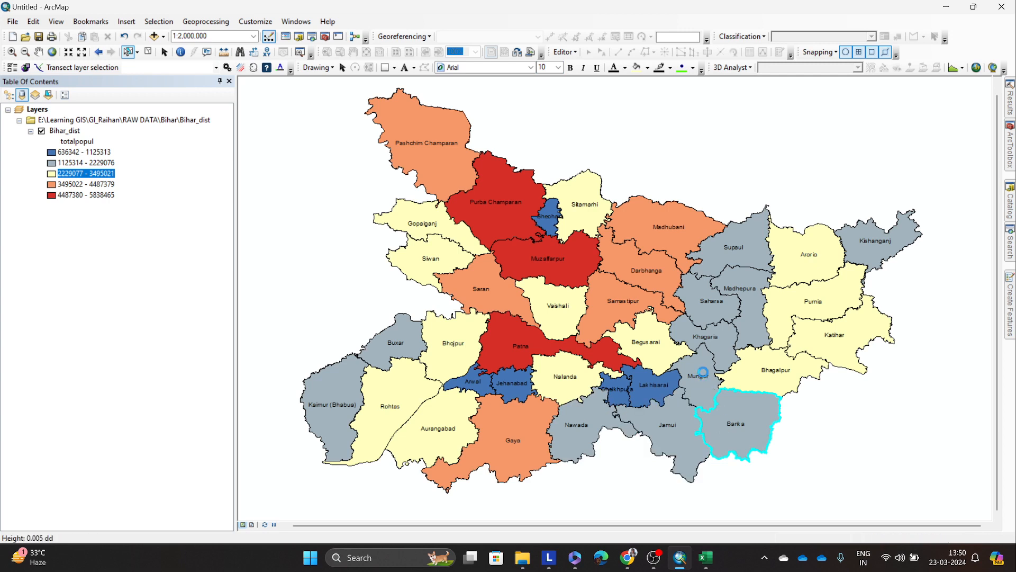
# Step: Highlight the grey districts from Munger back up to Supaul and as groups, clearing the selection each time
pyautogui.click(699, 373)
pyautogui.click(717, 344)
pyautogui.click(744, 319)
pyautogui.click(727, 303)
pyautogui.click(740, 267)
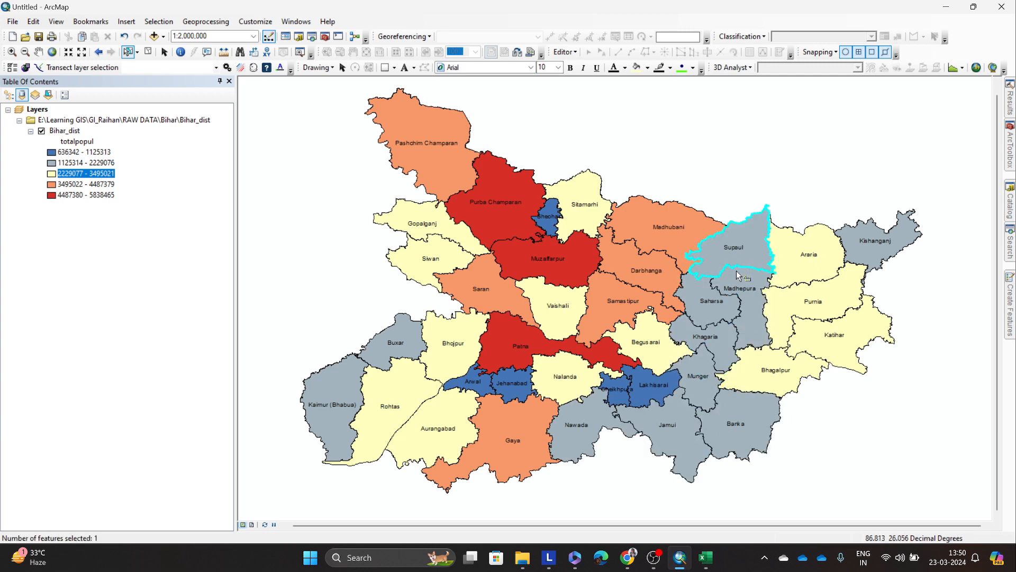
pyautogui.moveTo(711, 265); pyautogui.dragTo(724, 363)
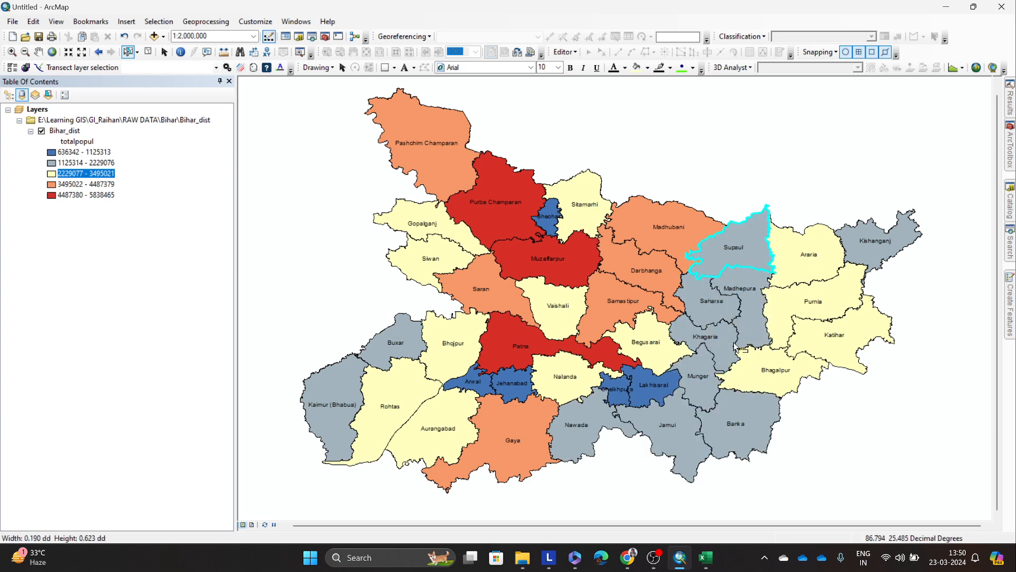
pyautogui.click(818, 432)
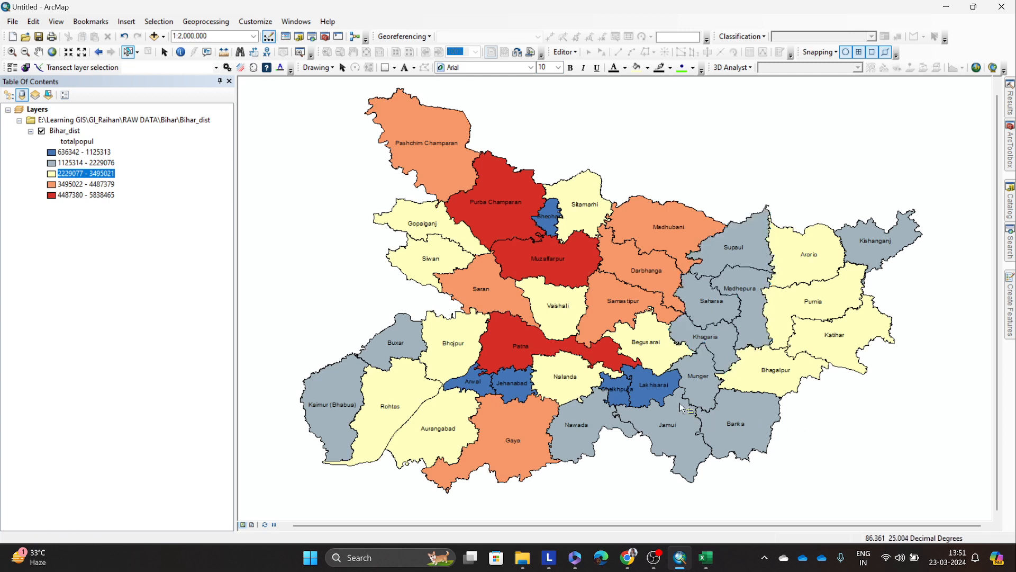
pyautogui.moveTo(682, 402); pyautogui.dragTo(736, 432)
pyautogui.click(856, 441)
# Step: Open the Bihar_dist layer's properties and move the dialog aside so the eastern districts stay in view
pyautogui.rightClick(55, 131)
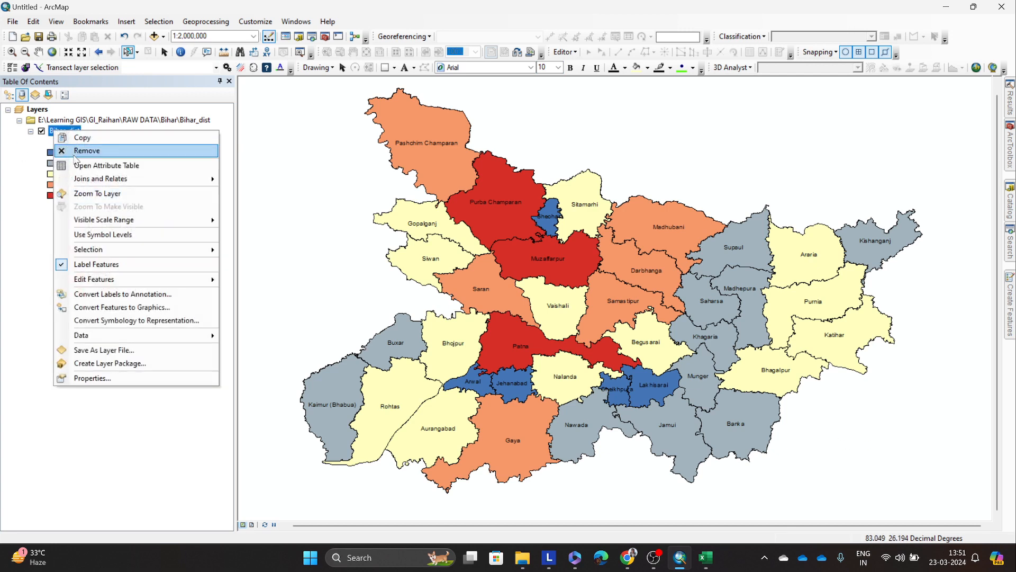
pyautogui.click(118, 377)
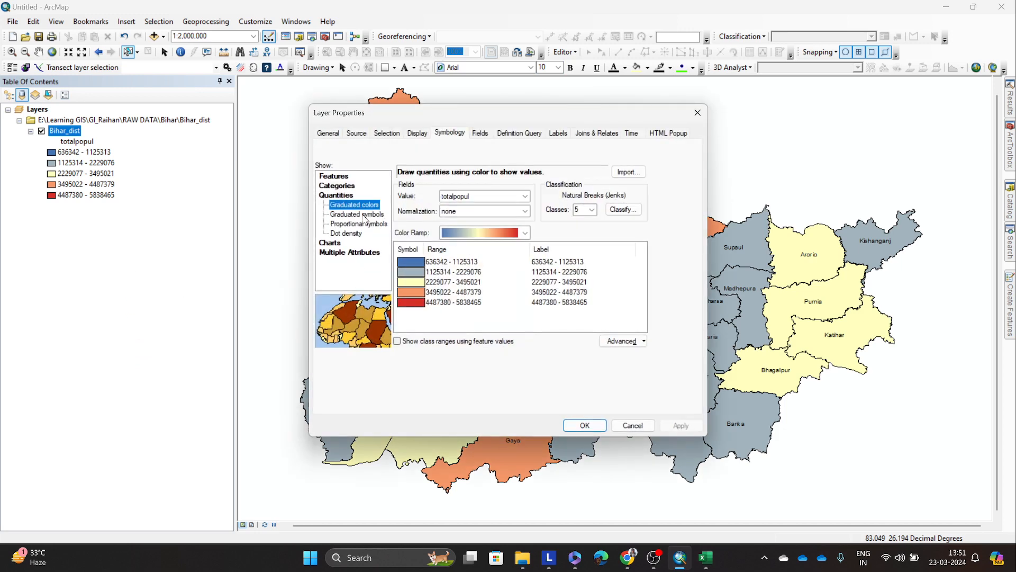
pyautogui.moveTo(410, 118); pyautogui.dragTo(184, 168)
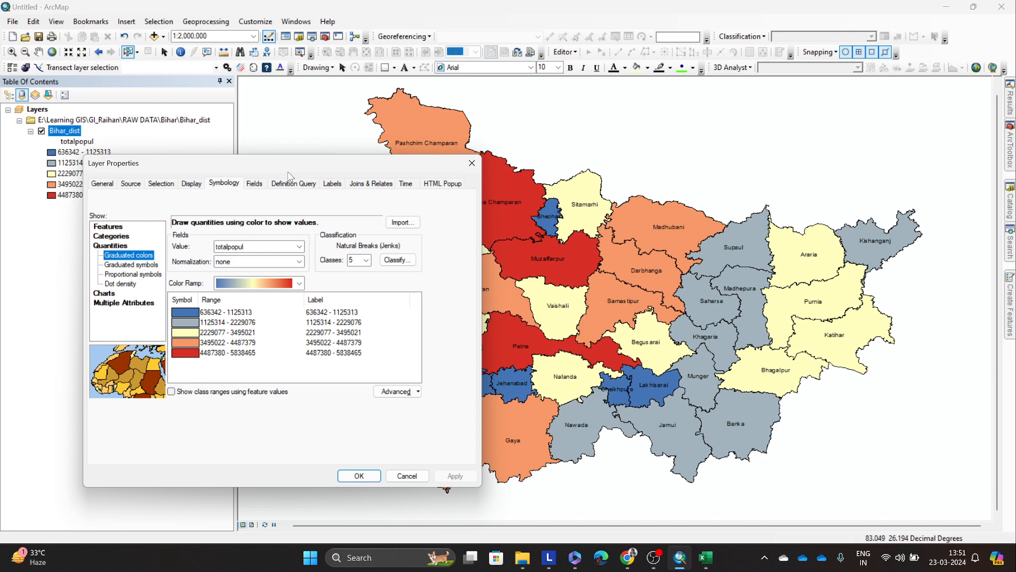
pyautogui.moveTo(289, 173); pyautogui.dragTo(291, 139)
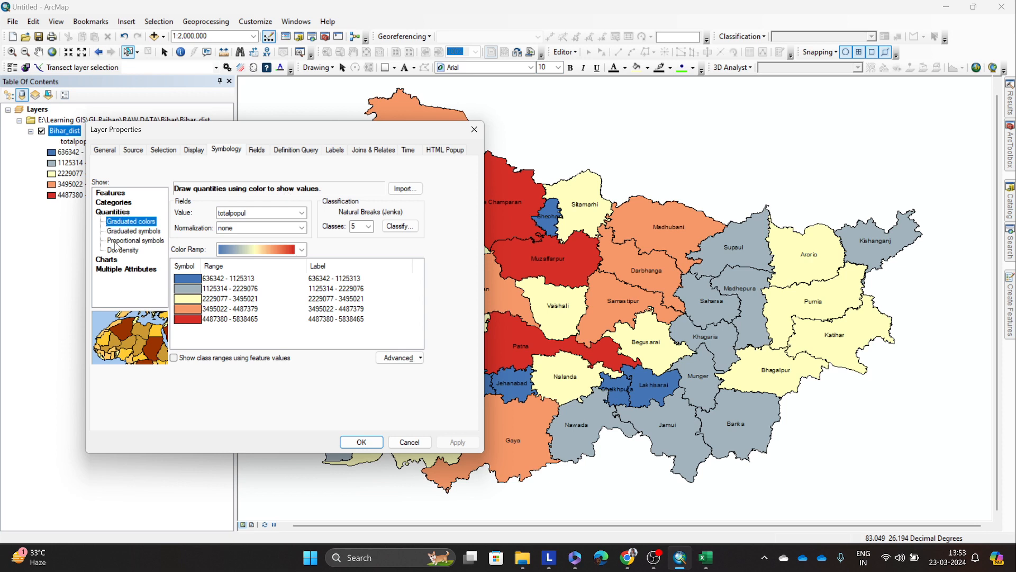
# Step: Review the fields available for pie charts, including totpopmale and st_areasha, and view the unique values symbology
pyautogui.click(115, 261)
pyautogui.click(182, 244)
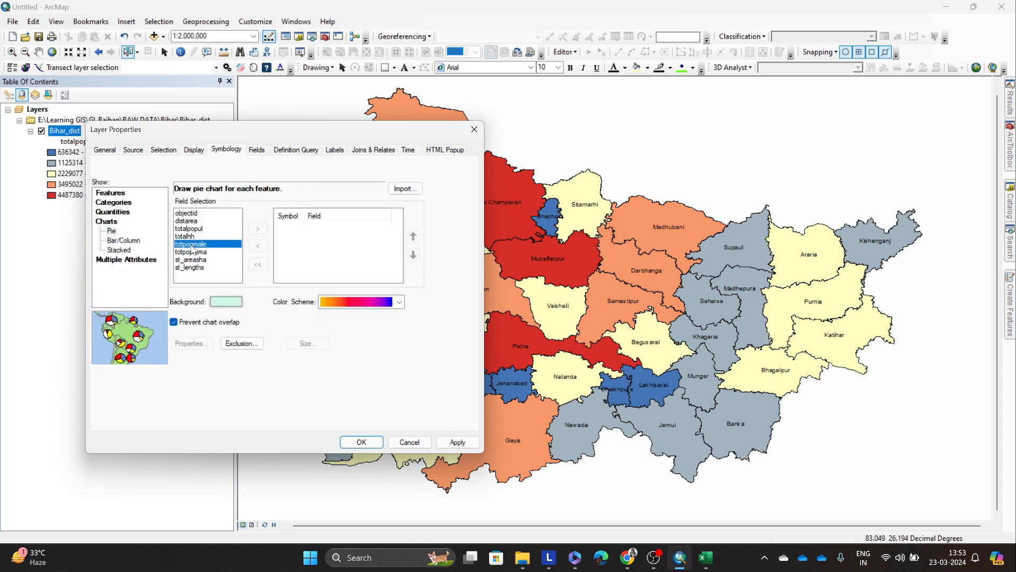
pyautogui.click(144, 270)
pyautogui.moveTo(193, 248); pyautogui.dragTo(197, 257)
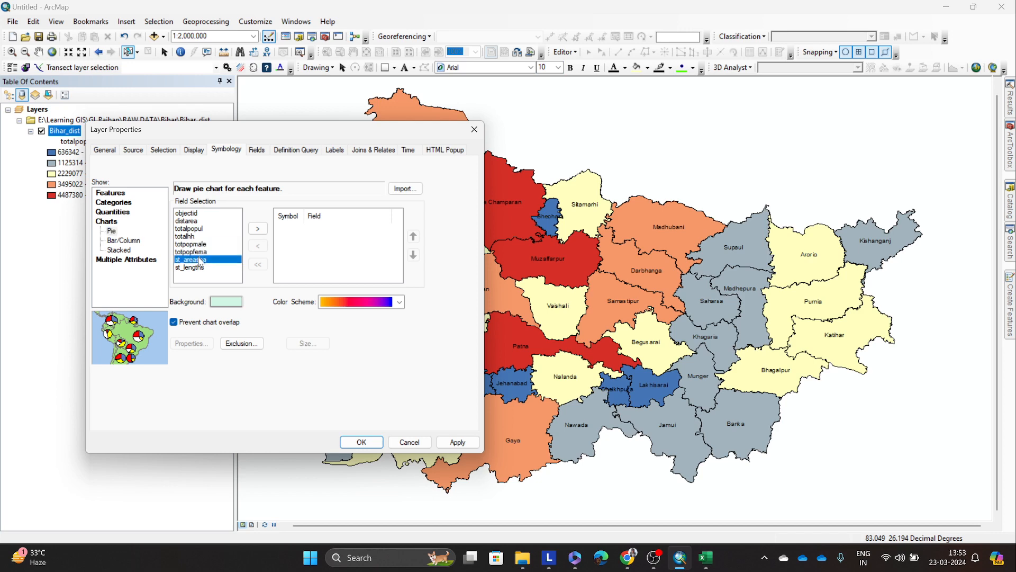
pyautogui.click(113, 203)
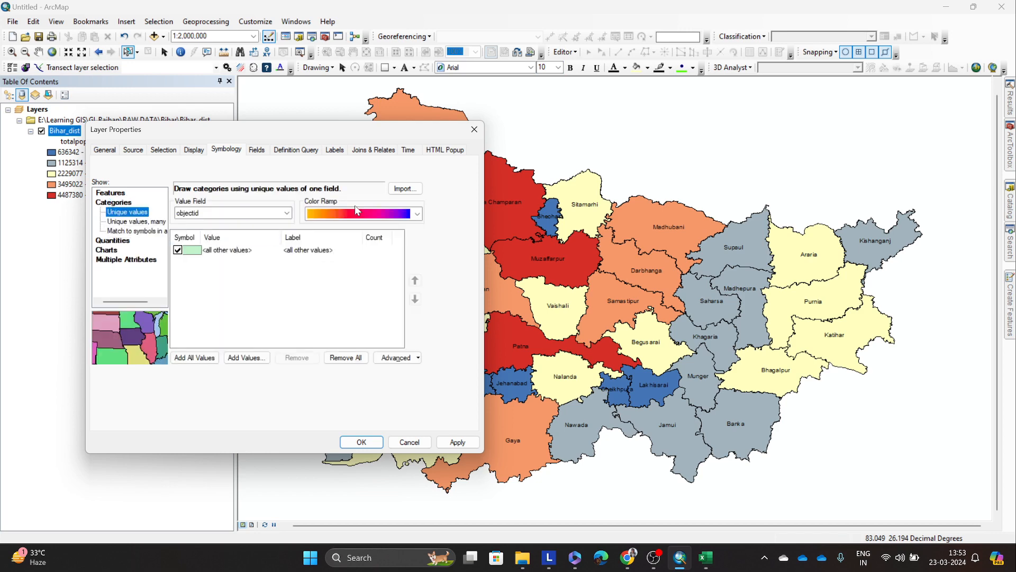
# Step: Switch to the DDW-1000B-01-Census.xls workbook in Excel and go from the district rows back to the table headers
pyautogui.moveTo(704, 560)
pyautogui.click(847, 524)
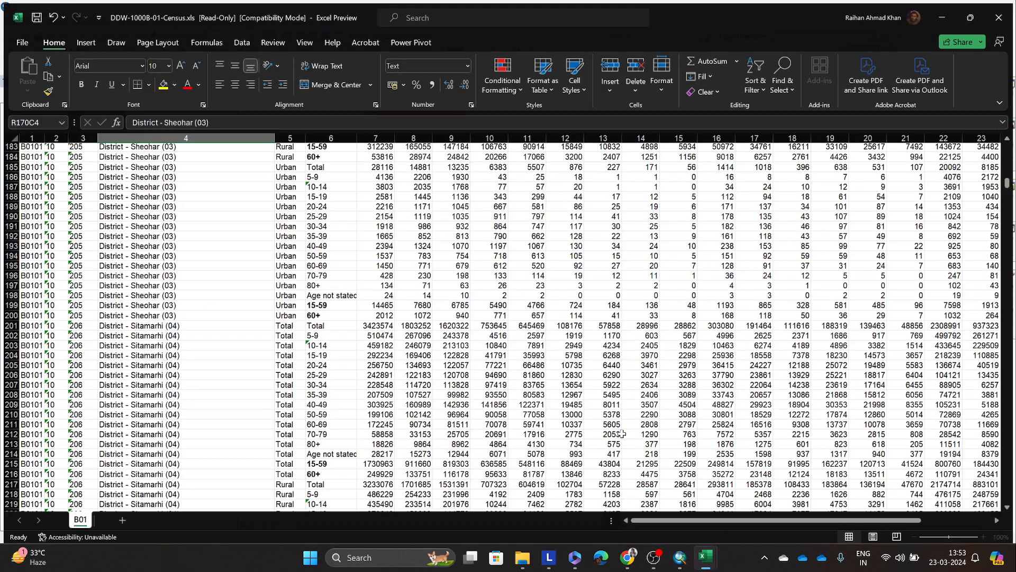
pyautogui.scroll(20, 416, 321)
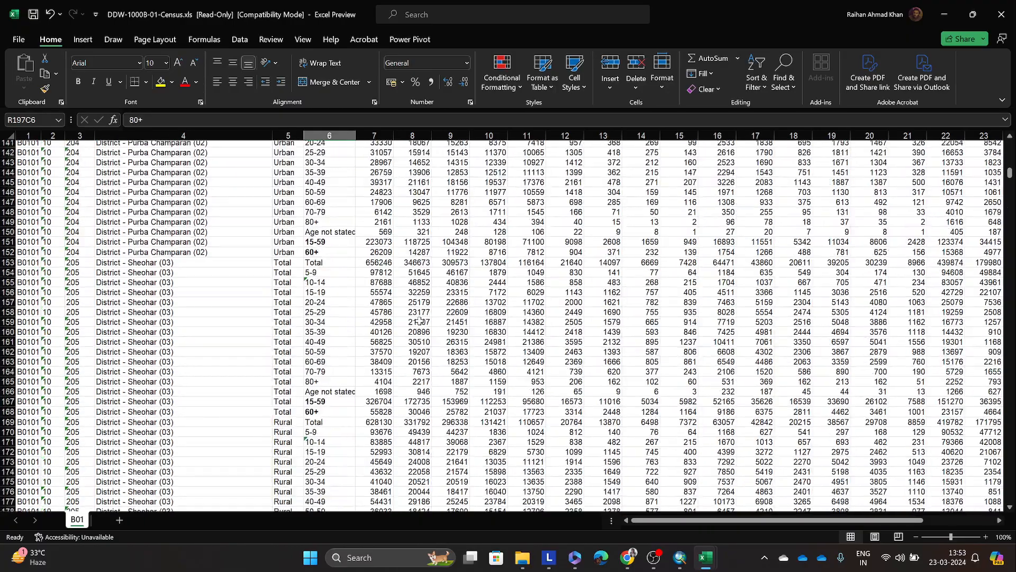
pyautogui.scroll(5, 415, 316)
pyautogui.moveTo(285, 188); pyautogui.dragTo(378, 349)
pyautogui.click(484, 347)
pyautogui.scroll(10, 455, 341)
pyautogui.scroll(16, 451, 339)
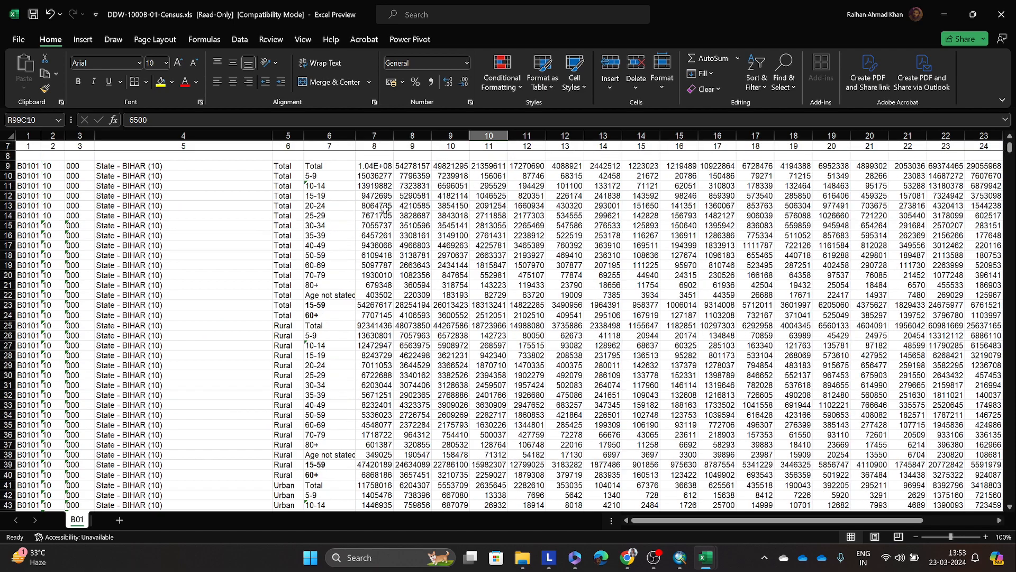
# Step: Highlight the Population Persons figures for Bihar by age group, clear the highlight, and return to ArcMap
pyautogui.moveTo(373, 225); pyautogui.dragTo(375, 395)
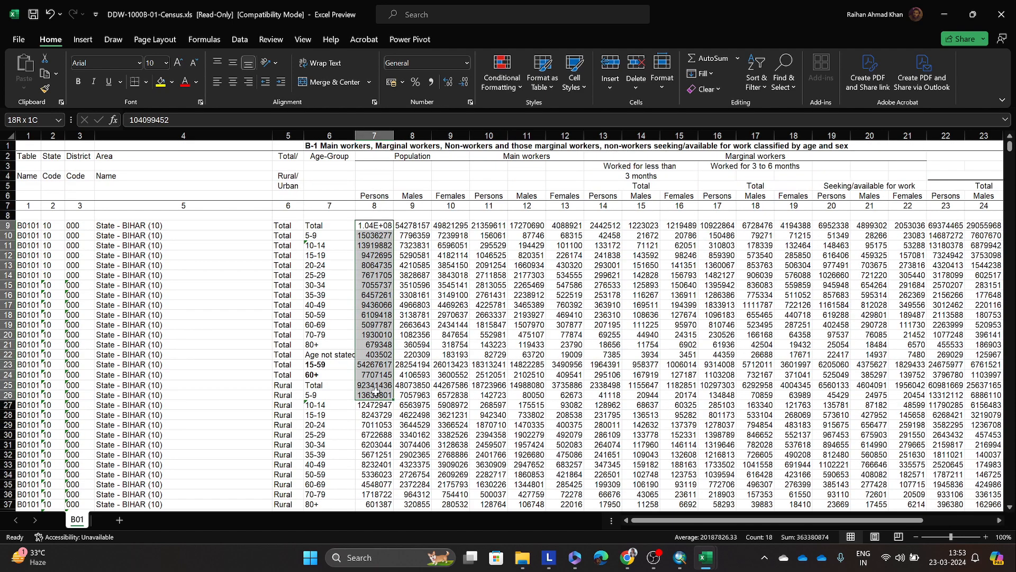
pyautogui.click(447, 344)
pyautogui.click(372, 246)
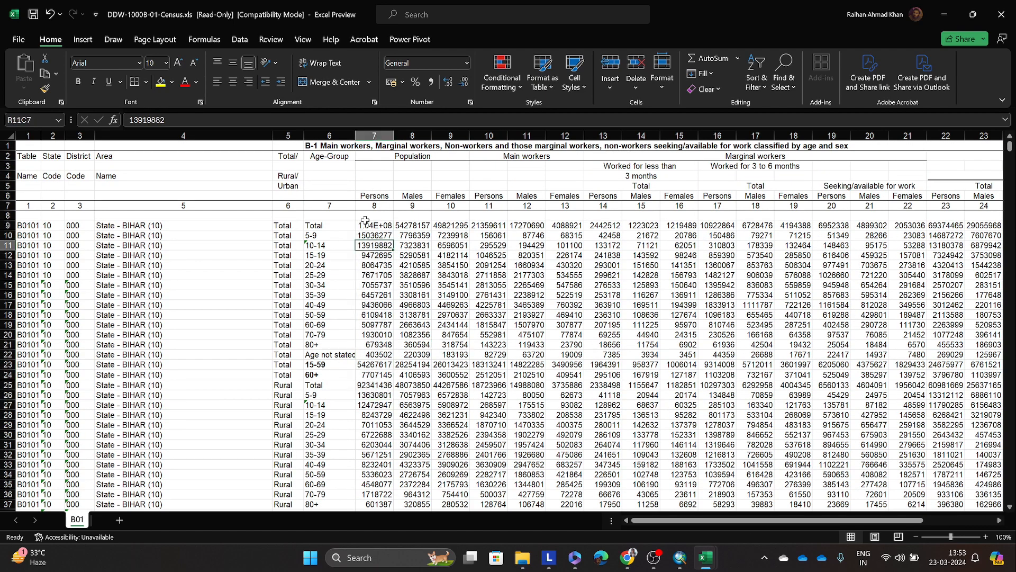
pyautogui.moveTo(369, 225); pyautogui.dragTo(374, 354)
pyautogui.click(604, 333)
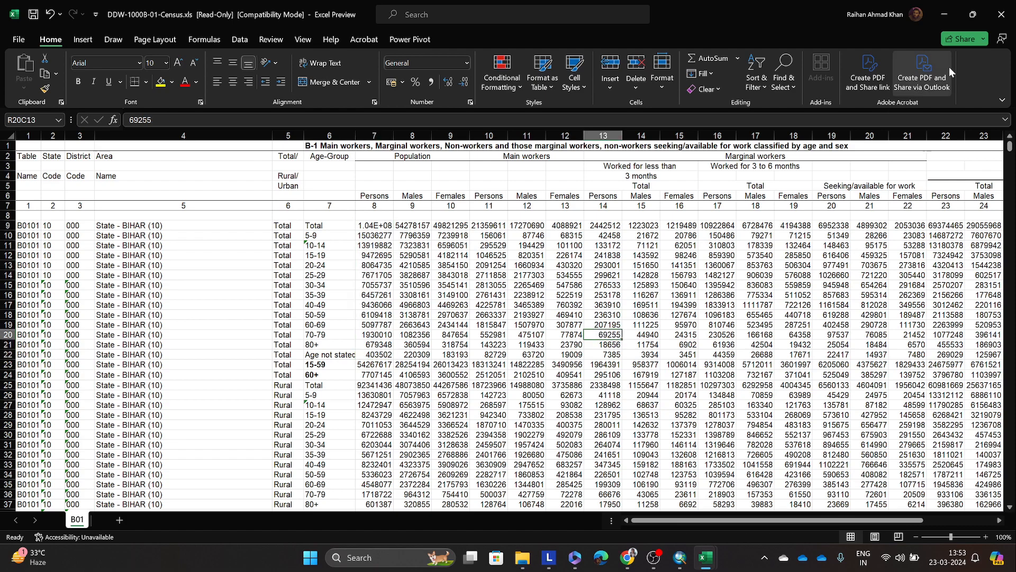
pyautogui.click(944, 14)
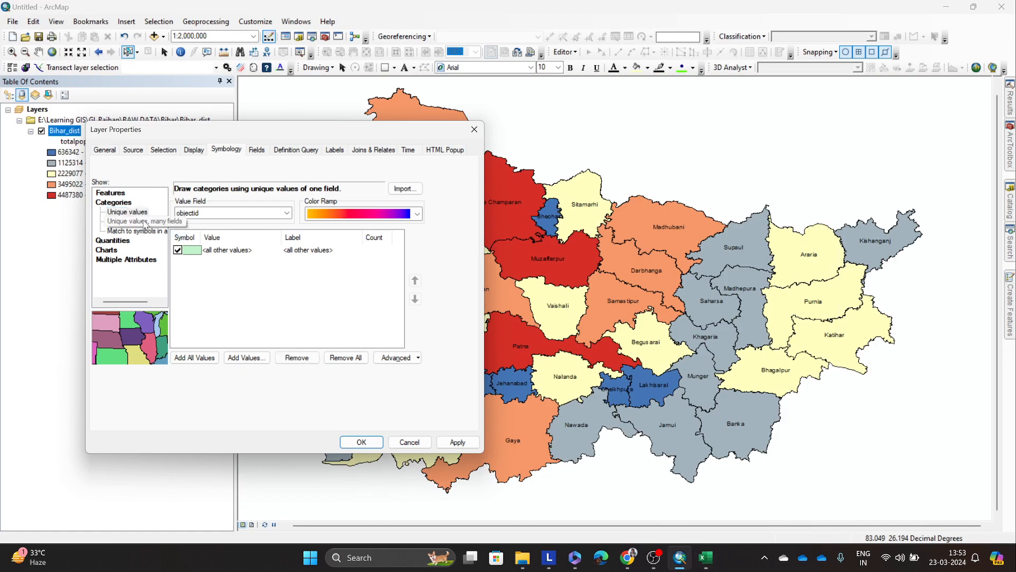
# Step: Review the unique values field setting and the pie, bar/column and stacked chart symbology options
pyautogui.click(222, 213)
pyautogui.click(111, 242)
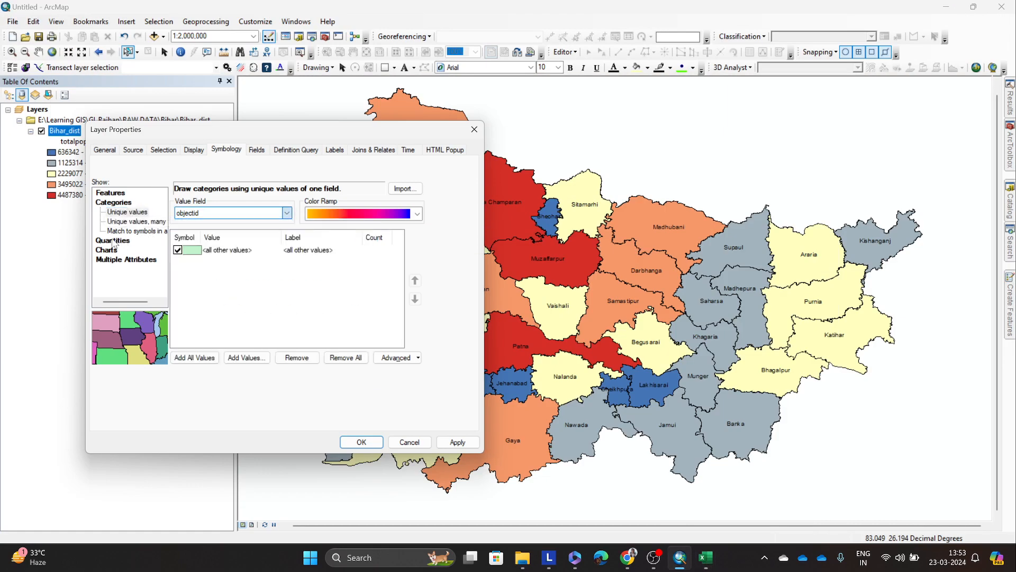
pyautogui.click(108, 249)
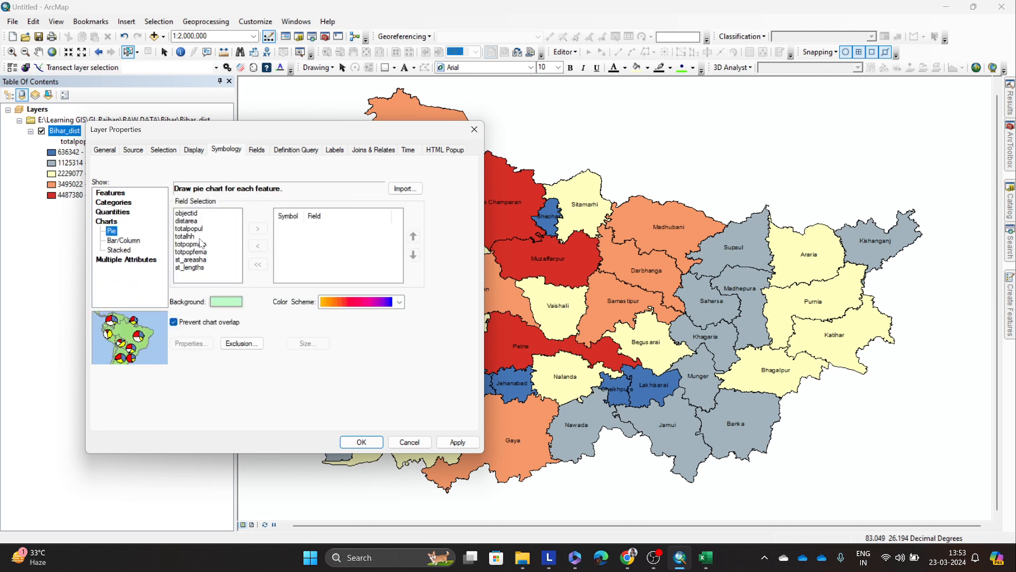
pyautogui.click(123, 240)
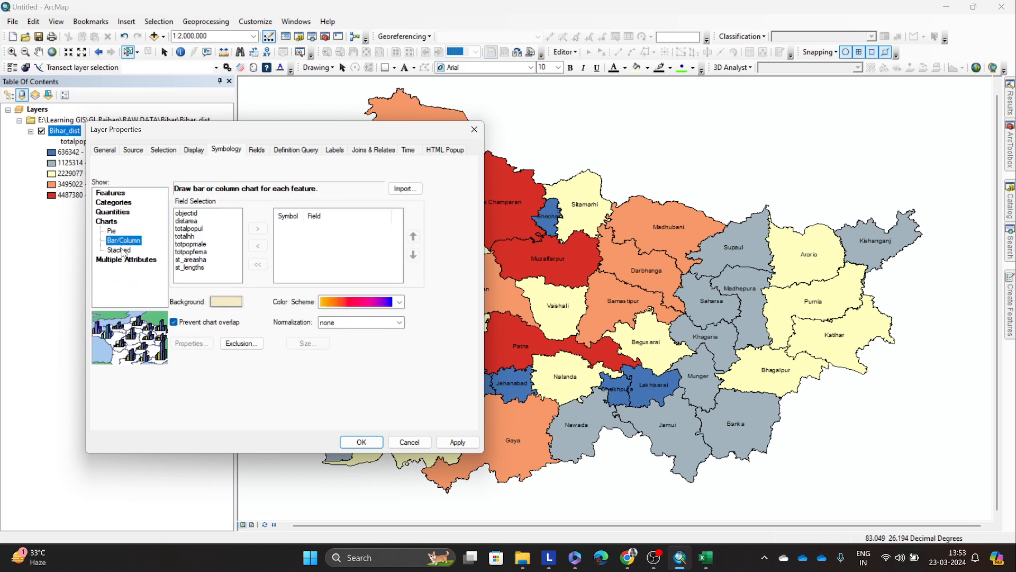
pyautogui.click(118, 250)
# Step: Choose pie chart symbology for Bihar_dist and add the totpopmale and totpopfema fields to the chart
pyautogui.click(112, 231)
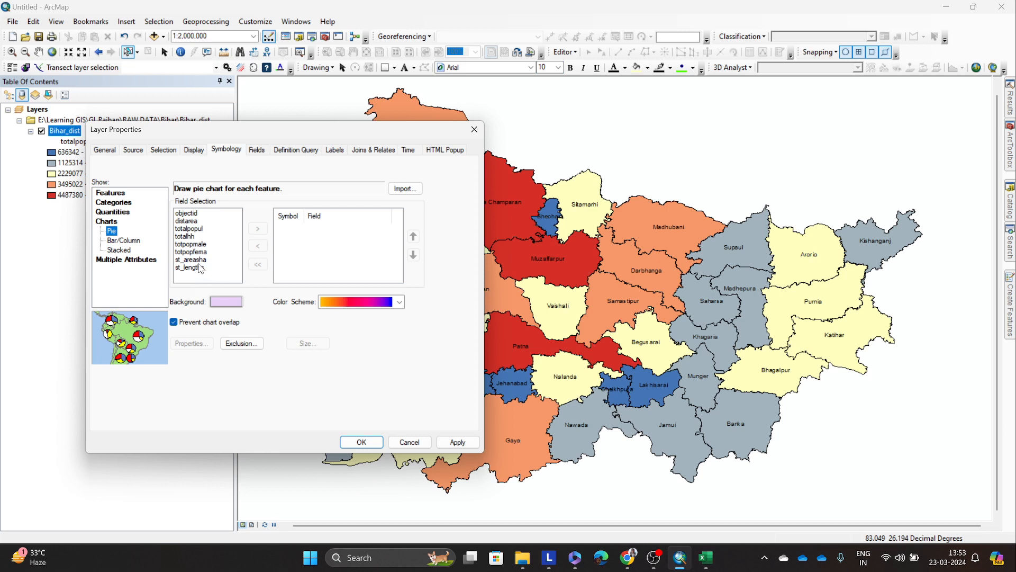
pyautogui.click(192, 244)
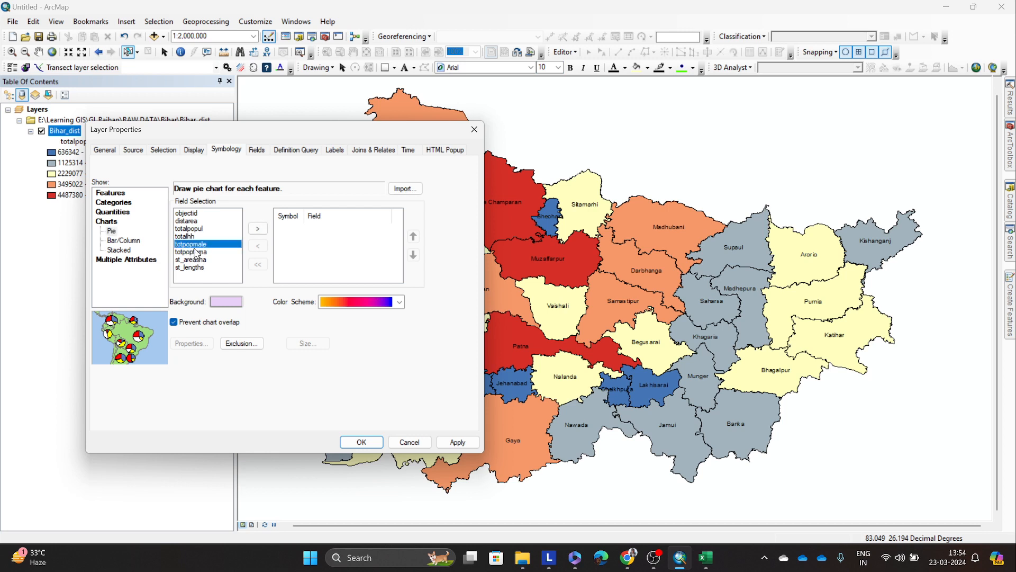
pyautogui.click(257, 229)
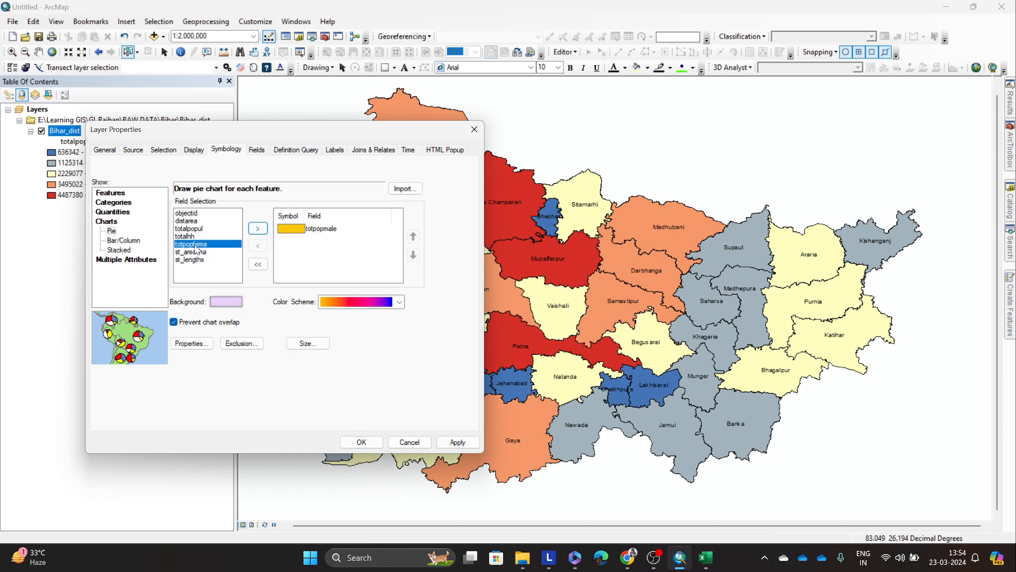
pyautogui.click(255, 231)
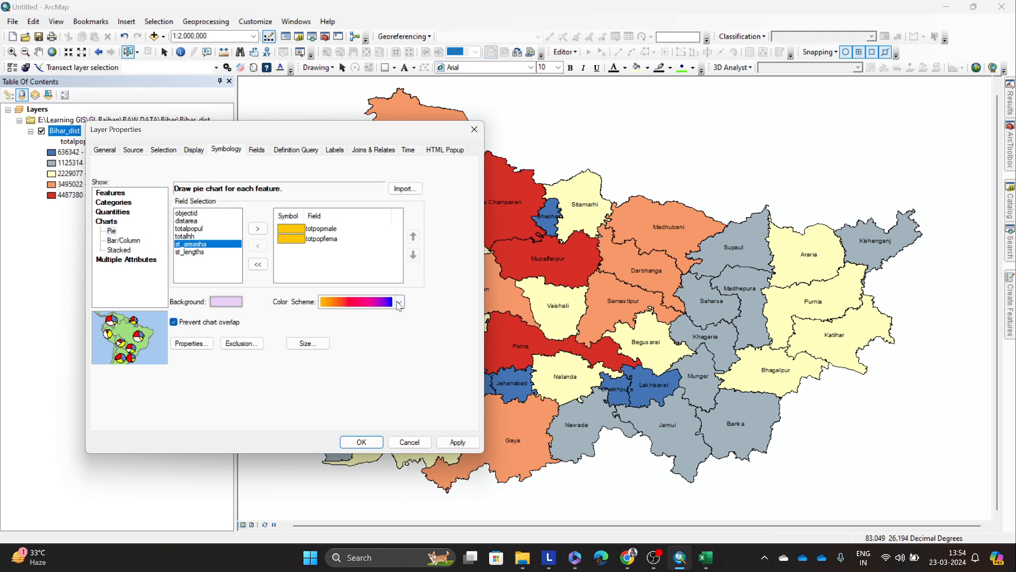
# Step: Set the pie charts' color scheme to the blue-yellow-red ramp and apply the symbology to the map
pyautogui.click(400, 301)
pyautogui.click(369, 180)
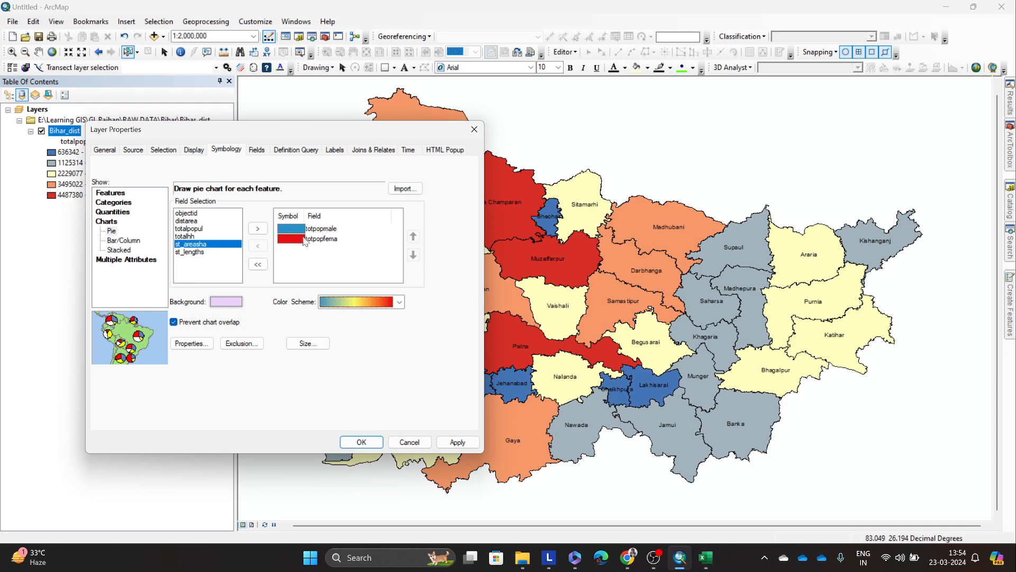
pyautogui.click(459, 442)
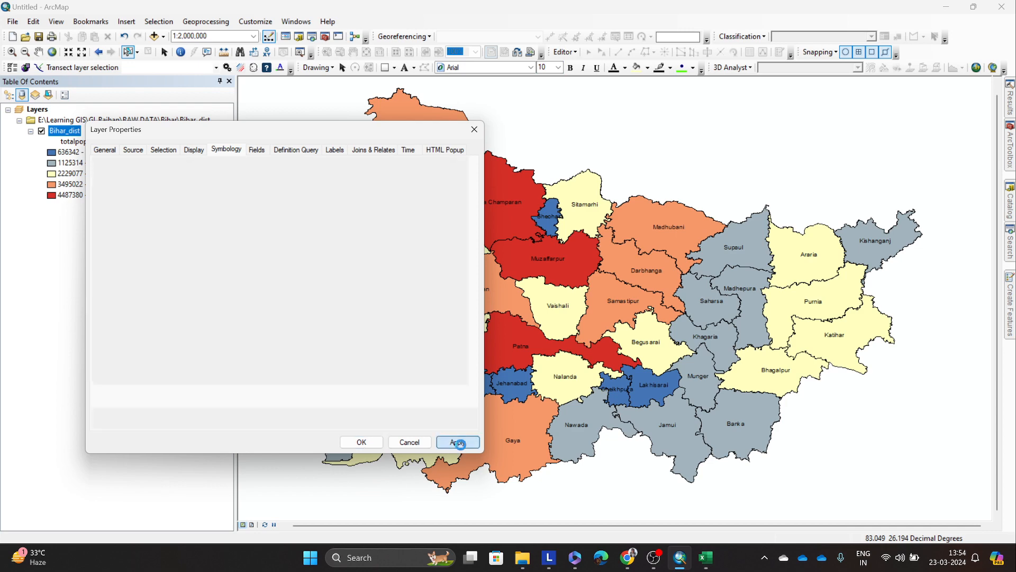
pyautogui.click(371, 445)
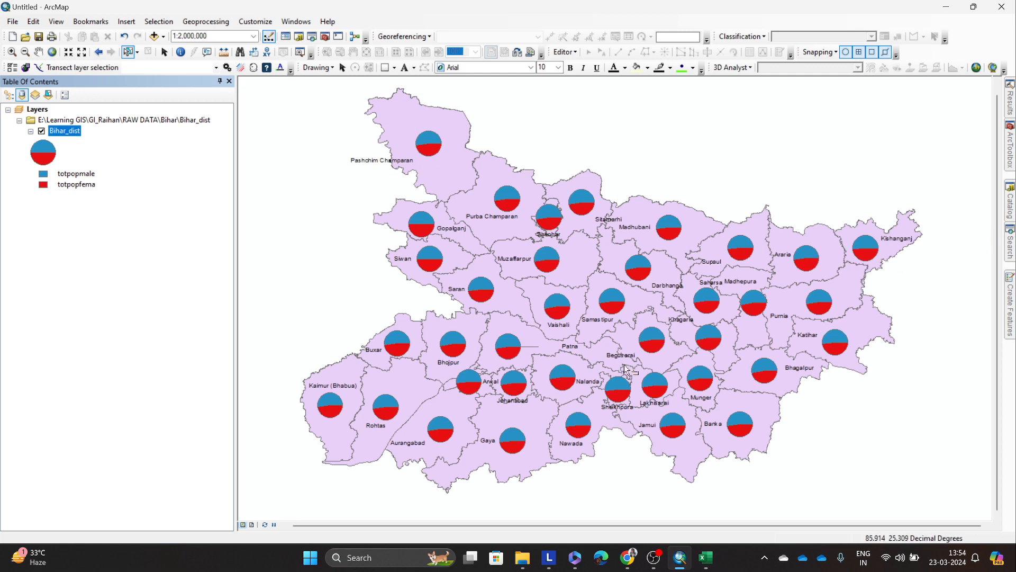
# Step: Mark the totpopmale legend entry, highlight Gopalganj district, and inspect the surrounding male and female population pies up close
pyautogui.click(74, 201)
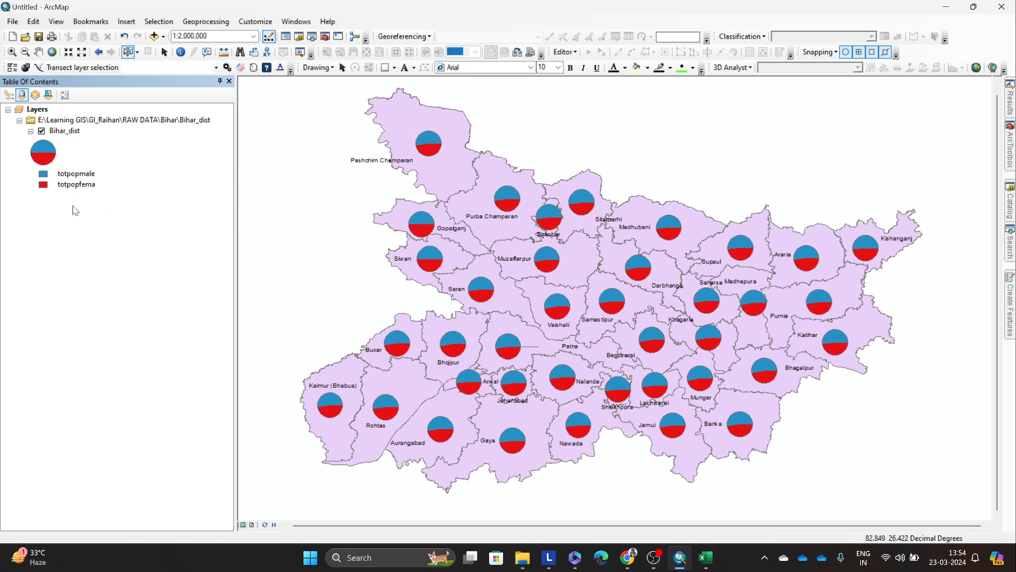
pyautogui.click(74, 173)
pyautogui.click(410, 268)
pyautogui.scroll(4, 431, 258)
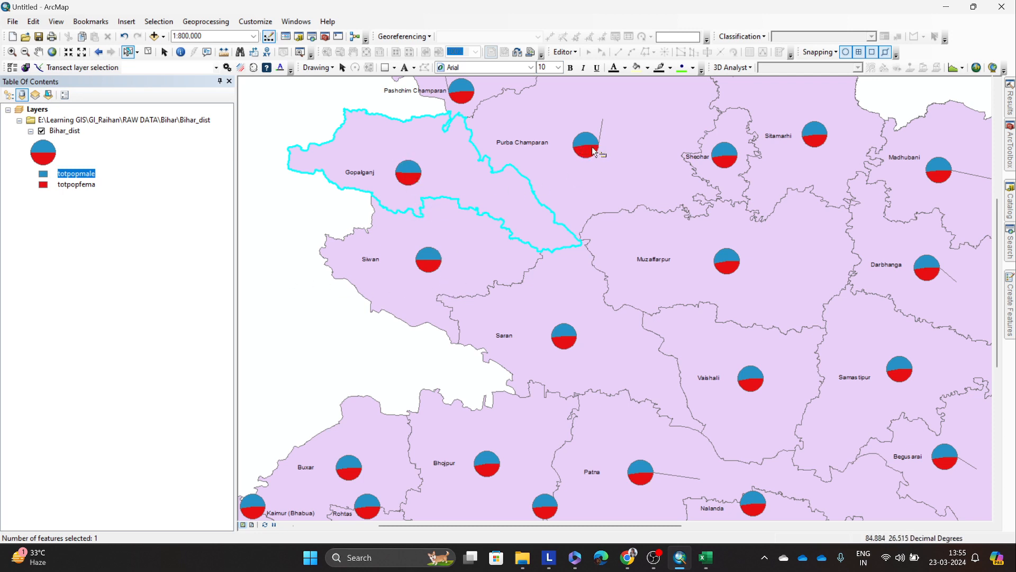
pyautogui.scroll(-2, 574, 174)
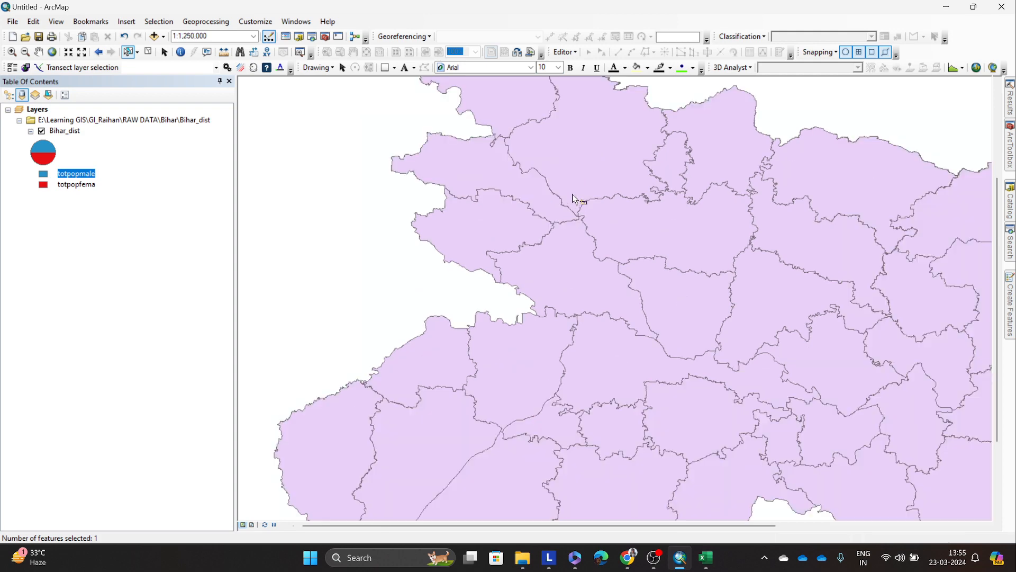
pyautogui.scroll(-2, 372, 270)
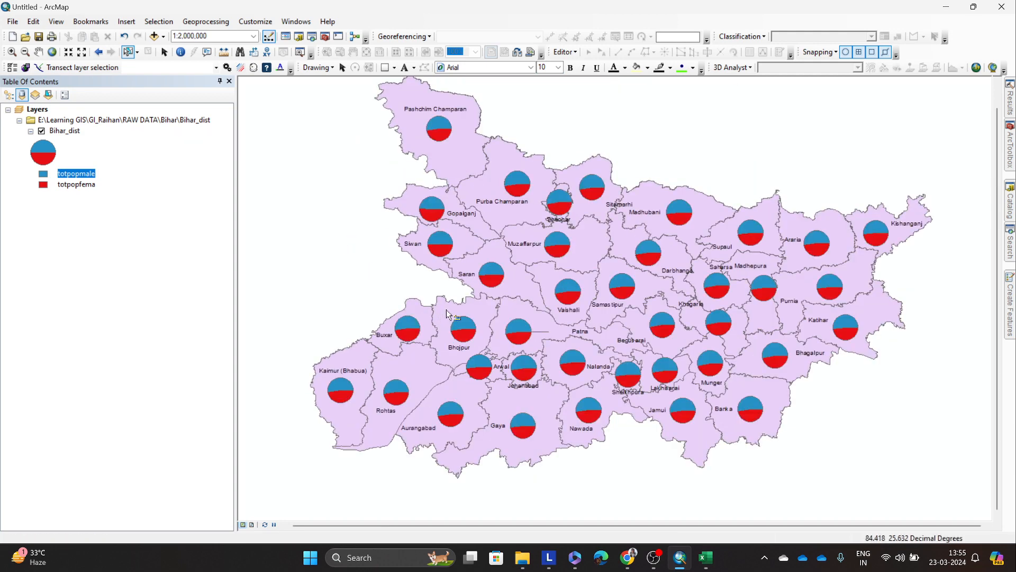
# Step: Highlight Siwan district beside Gopalganj on the pie chart map and clear the selection
pyautogui.scroll(1, 451, 312)
pyautogui.click(426, 169)
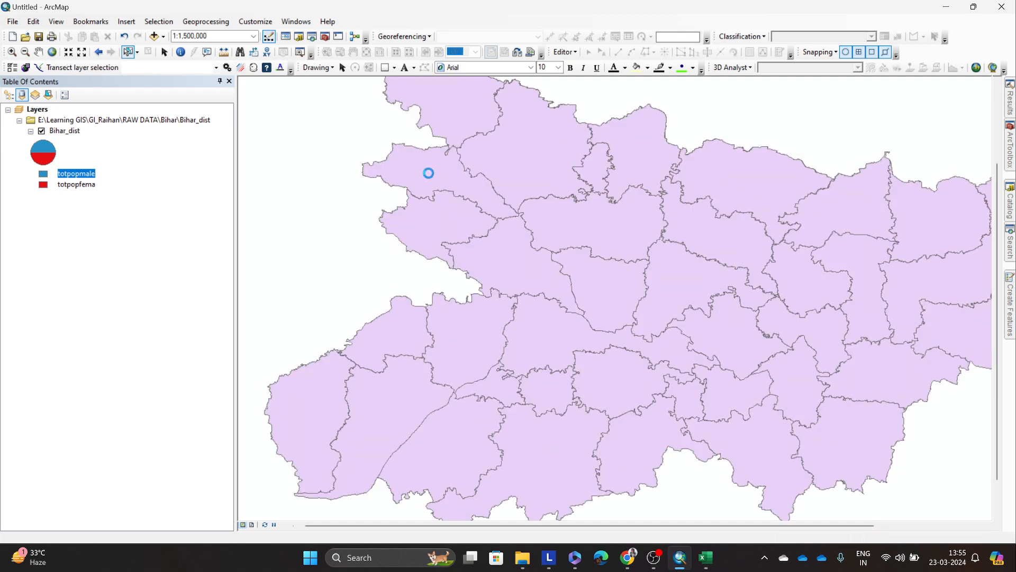
pyautogui.click(435, 208)
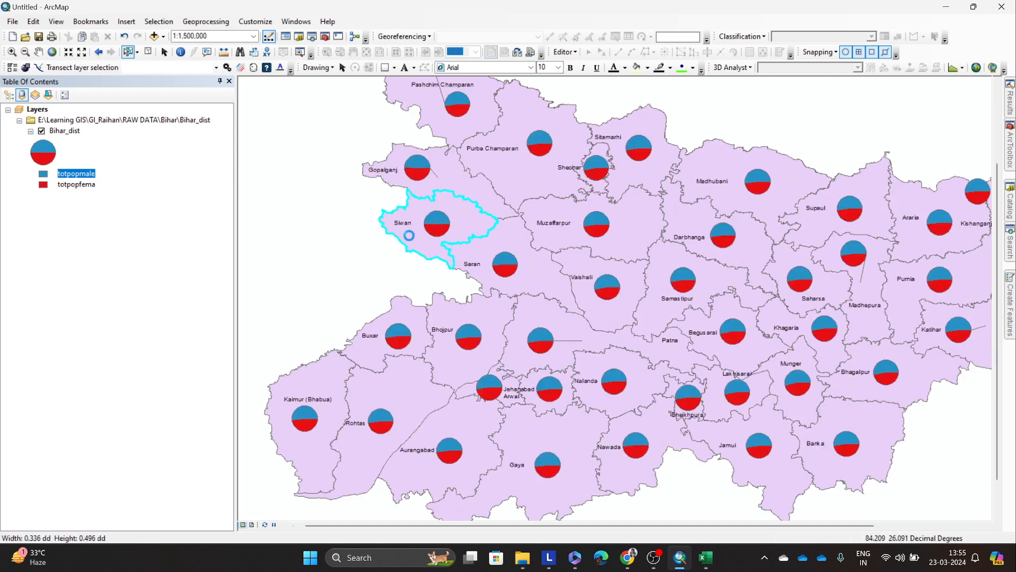
pyautogui.click(337, 254)
# Step: Compare the male and female shares in the Gopalganj and Siwan pies up close, and return to the whole state
pyautogui.scroll(2, 409, 205)
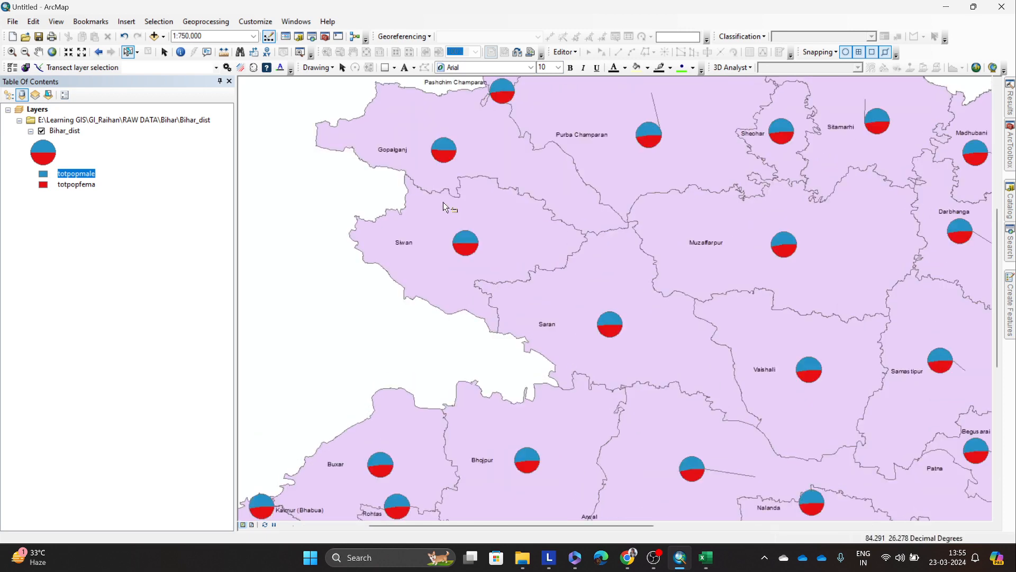
pyautogui.scroll(2, 443, 203)
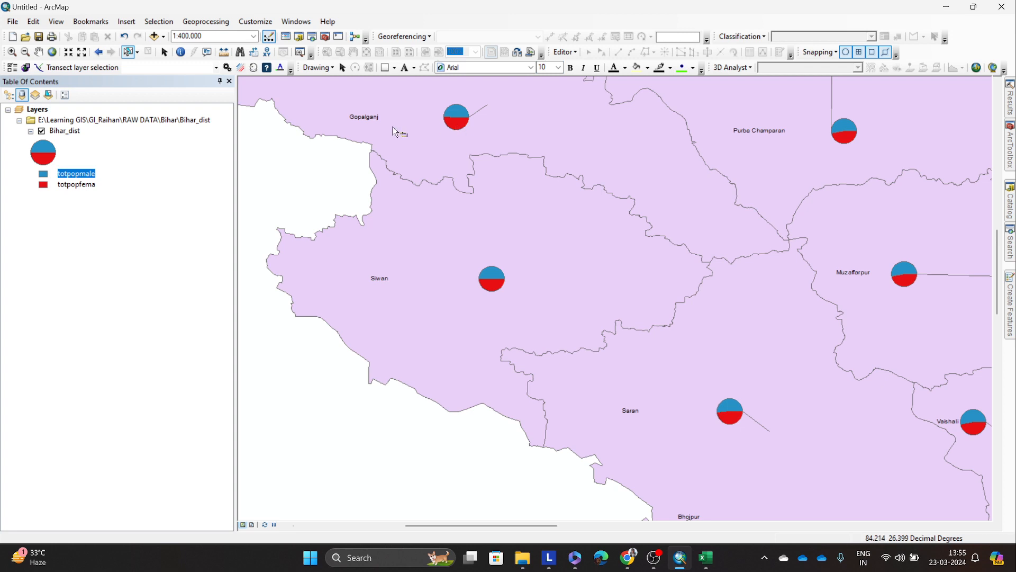
pyautogui.scroll(-4, 394, 130)
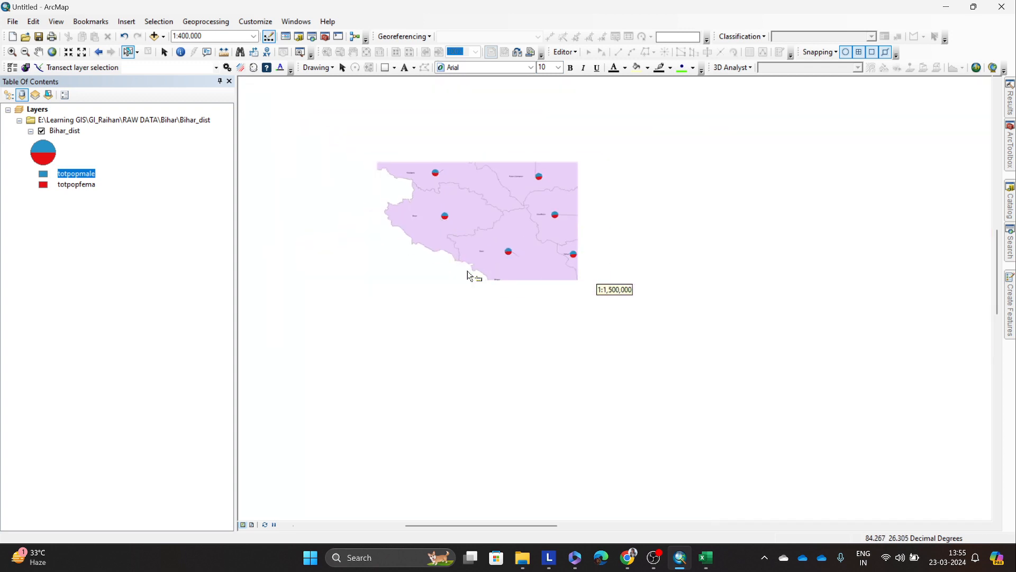
pyautogui.scroll(-2, 468, 276)
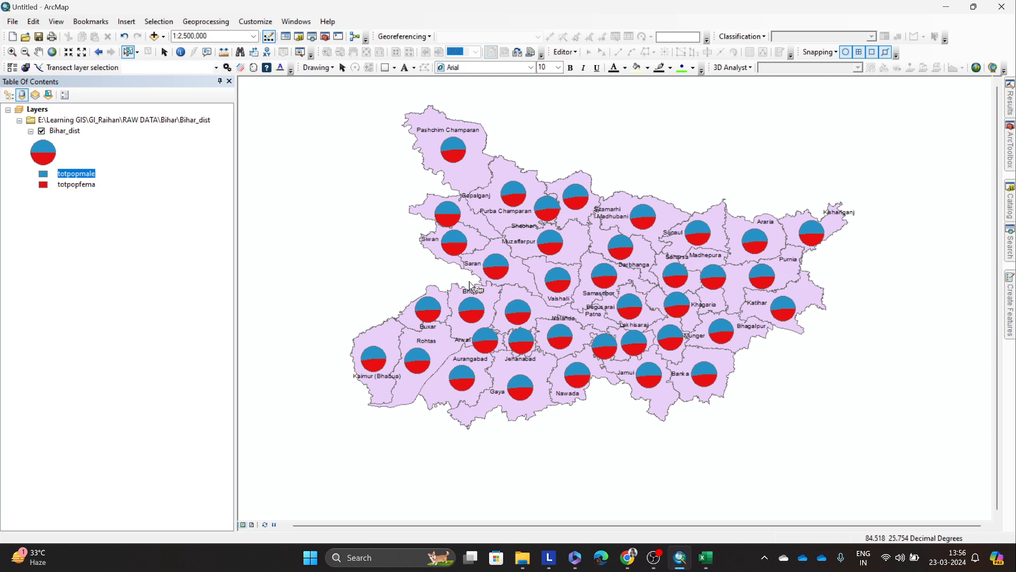
pyautogui.scroll(-3, 469, 286)
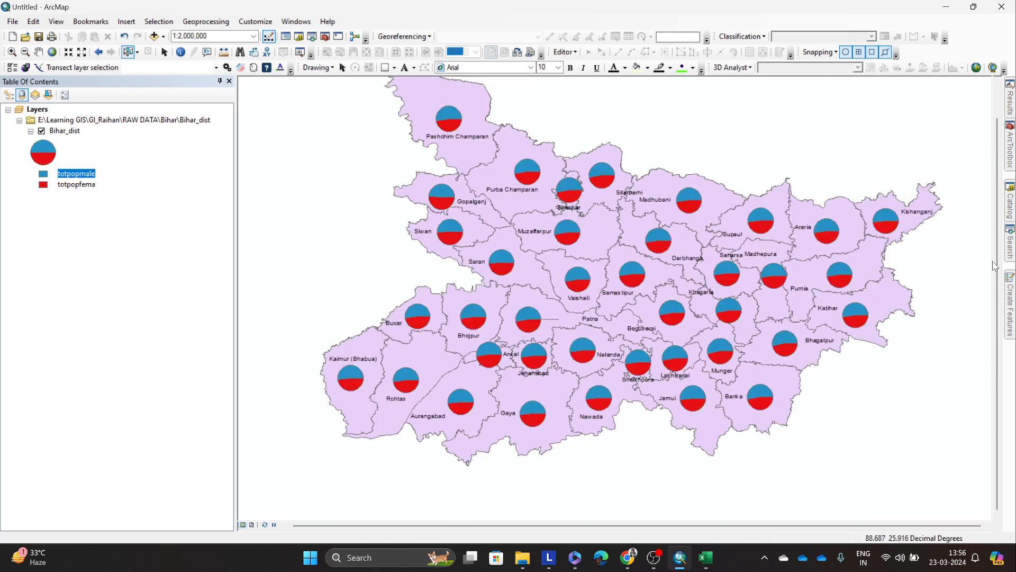
# Step: Highlight Pashchim Champaran, Araria and districts between them in turn on the pie chart map, finishing on Pashchim Champaran
pyautogui.moveTo(997, 261); pyautogui.dragTo(997, 241)
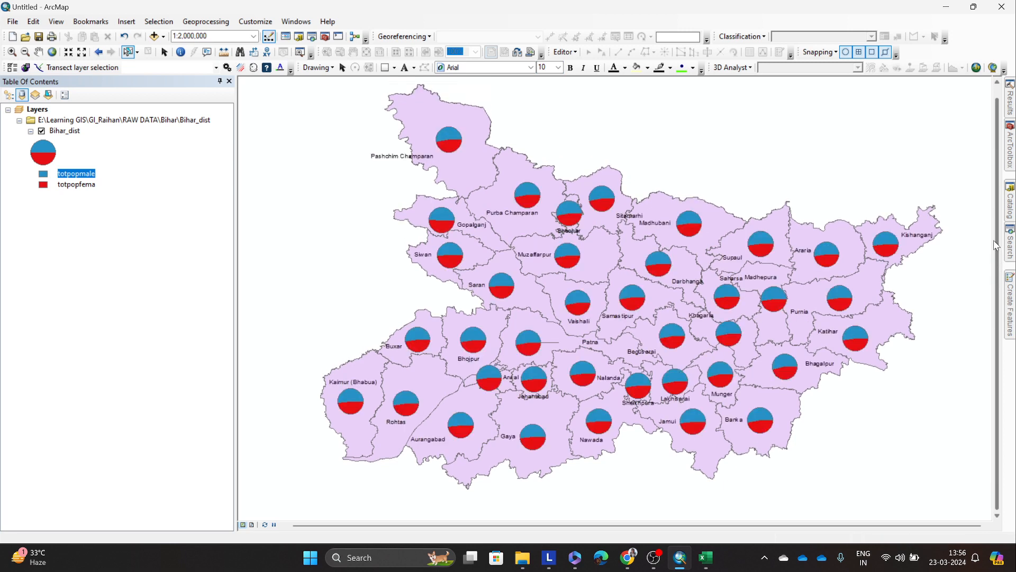
pyautogui.click(454, 155)
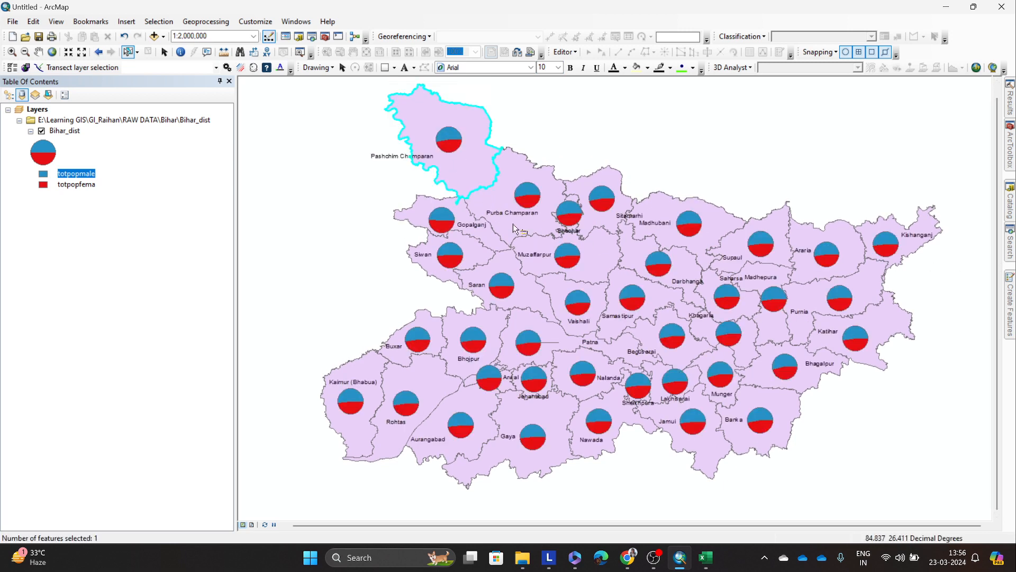
pyautogui.click(668, 265)
pyautogui.click(730, 252)
pyautogui.click(830, 246)
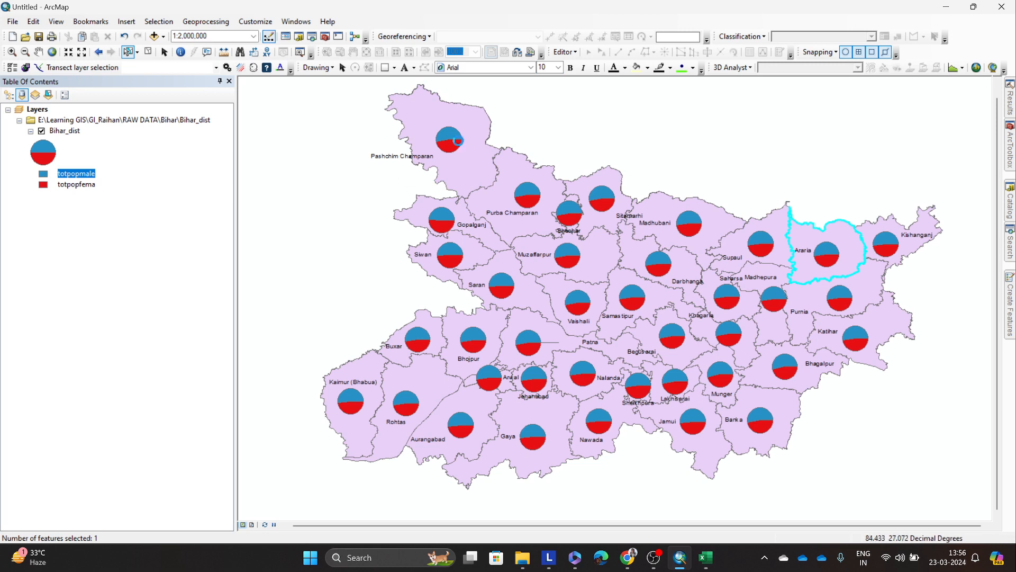
pyautogui.click(391, 163)
pyautogui.click(439, 158)
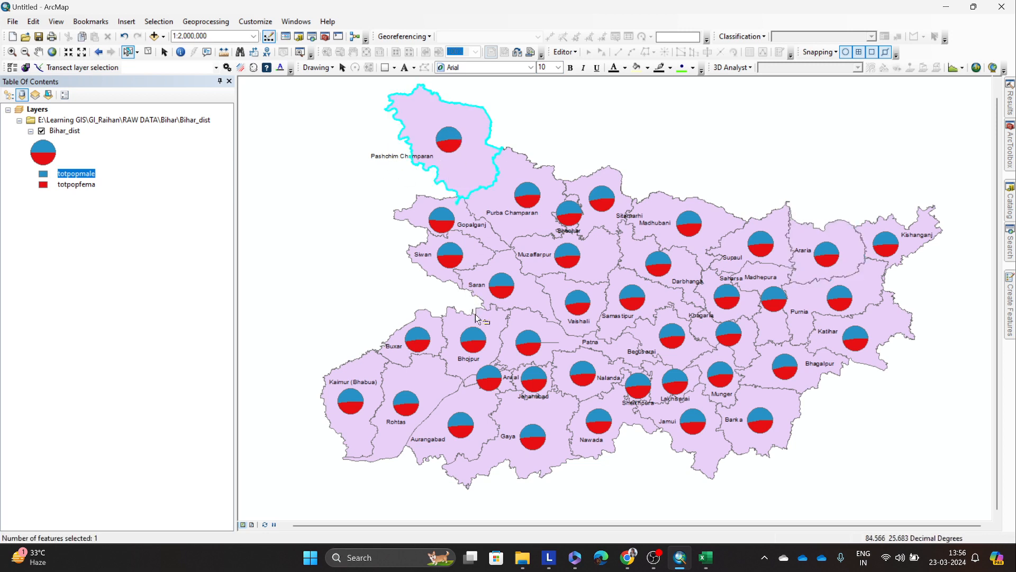
# Step: Inspect Pashchim Champaran's male and female population pie up close, and return to the whole state with the selection cleared
pyautogui.scroll(2, 462, 111)
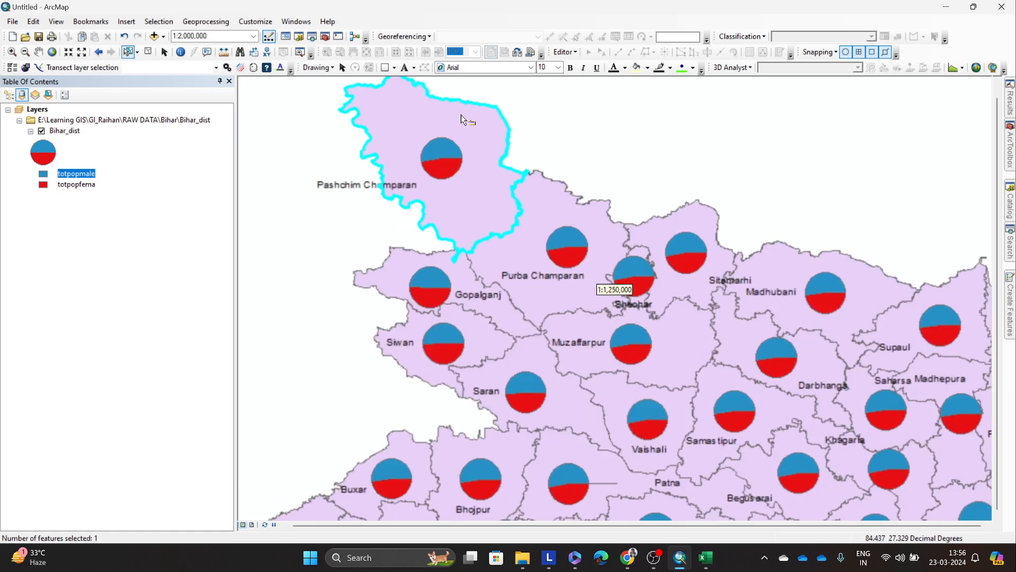
pyautogui.scroll(2, 412, 163)
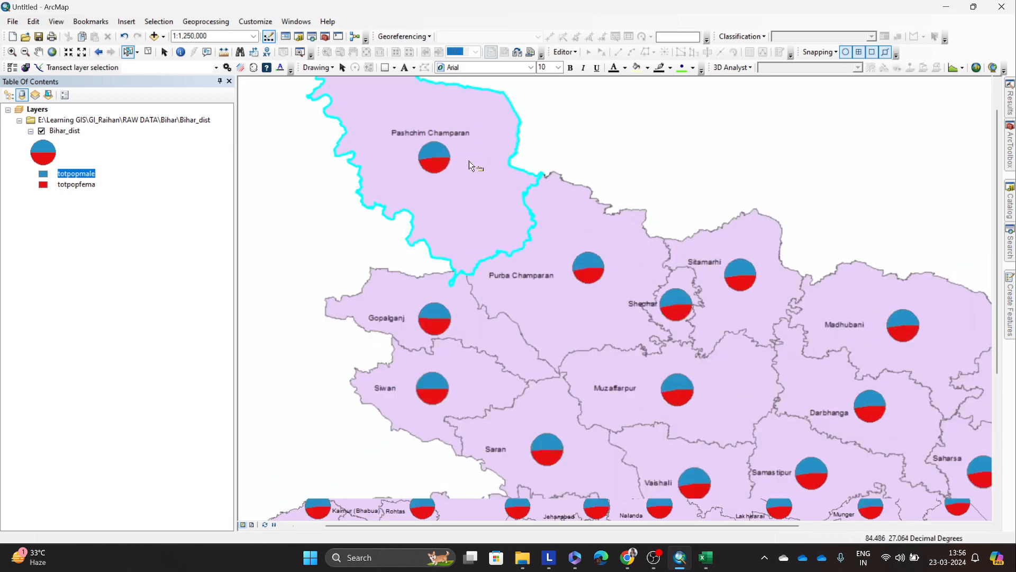
pyautogui.scroll(6, 411, 166)
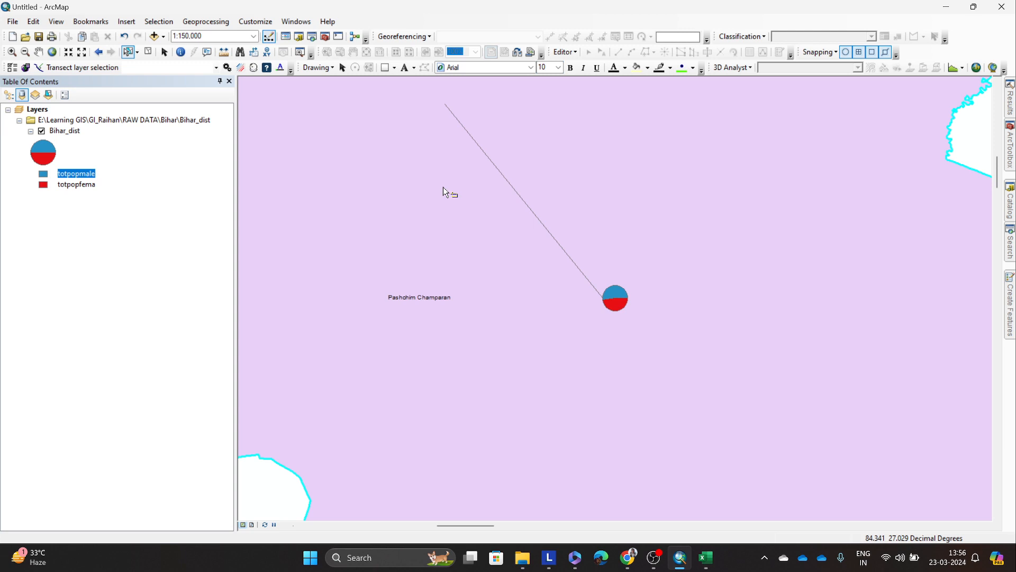
pyautogui.scroll(5, 449, 190)
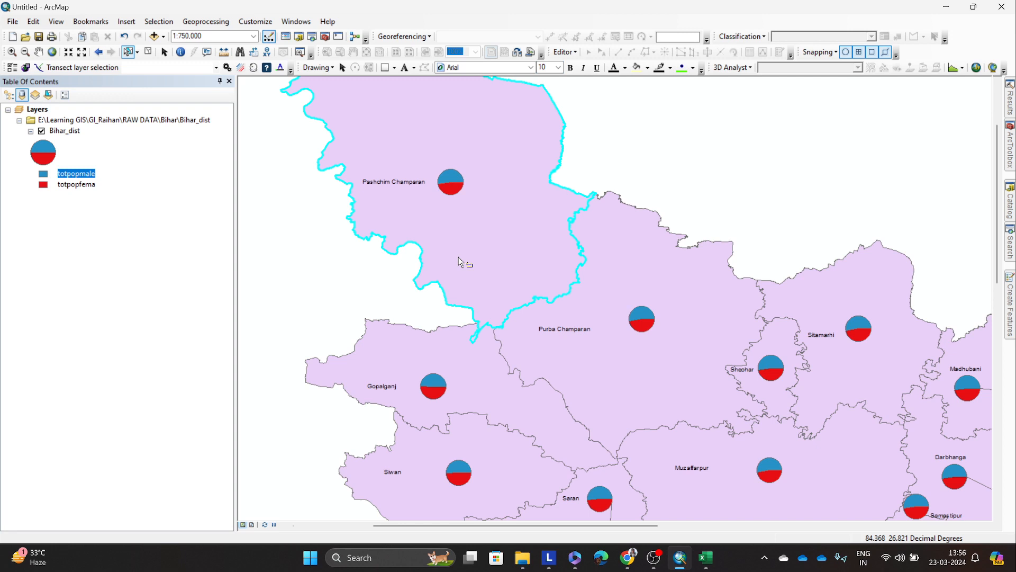
pyautogui.scroll(5, 569, 291)
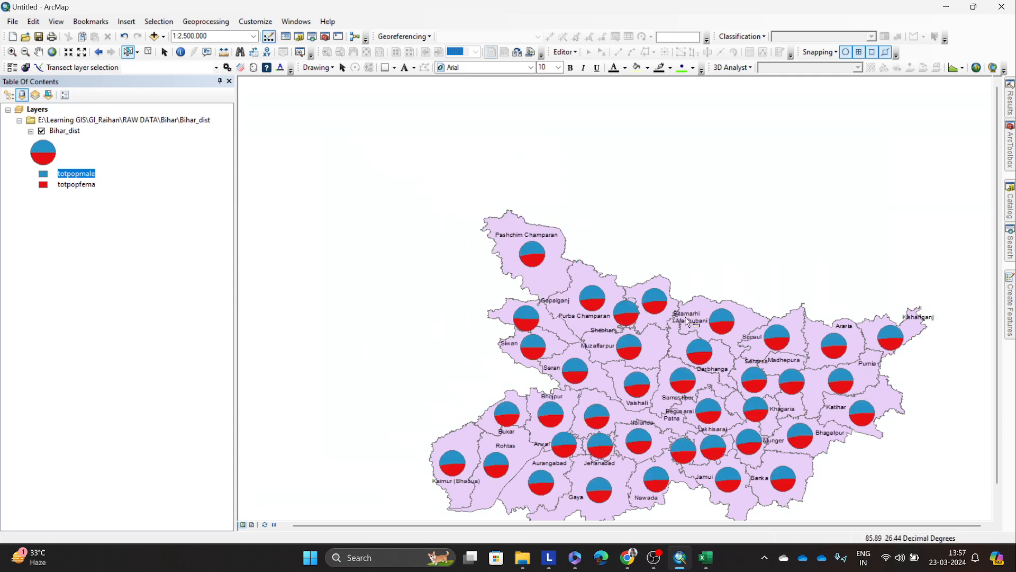
pyautogui.moveTo(998, 305); pyautogui.dragTo(999, 333)
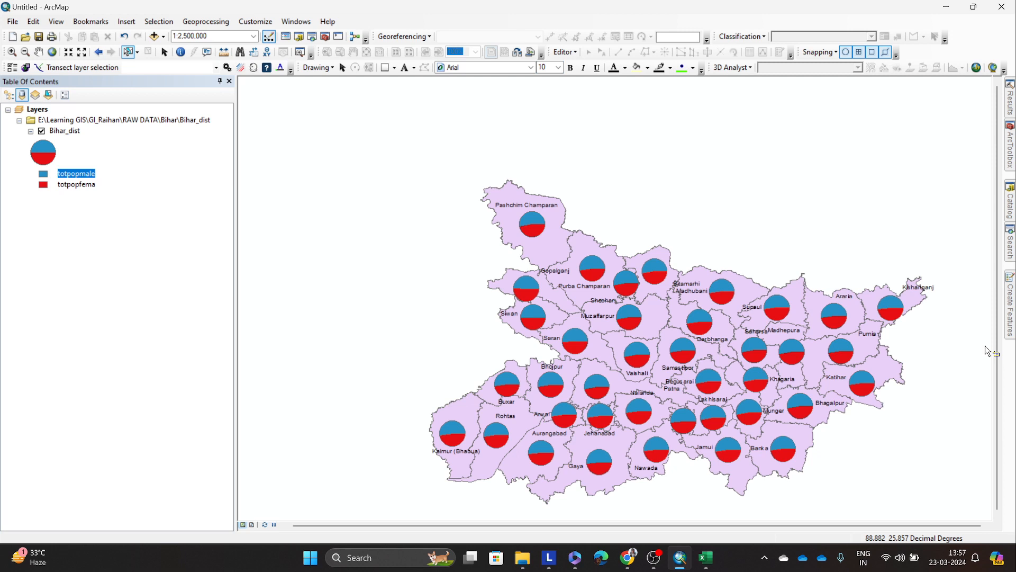
# Step: Open the Bihar_dist attribute table and point out the totpopmale and totpopfema columns
pyautogui.rightClick(69, 131)
pyautogui.click(115, 164)
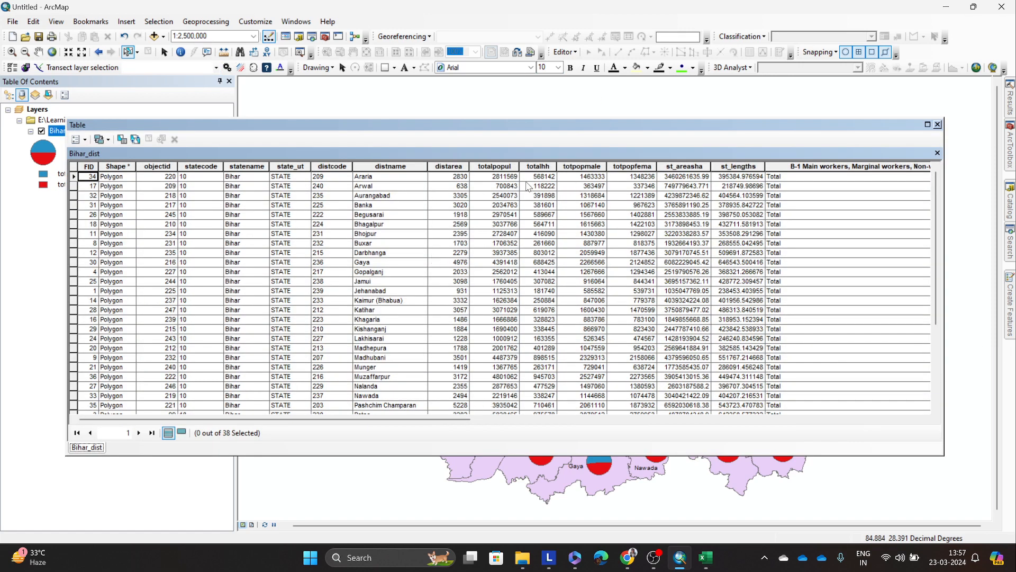
pyautogui.click(594, 167)
pyautogui.click(625, 169)
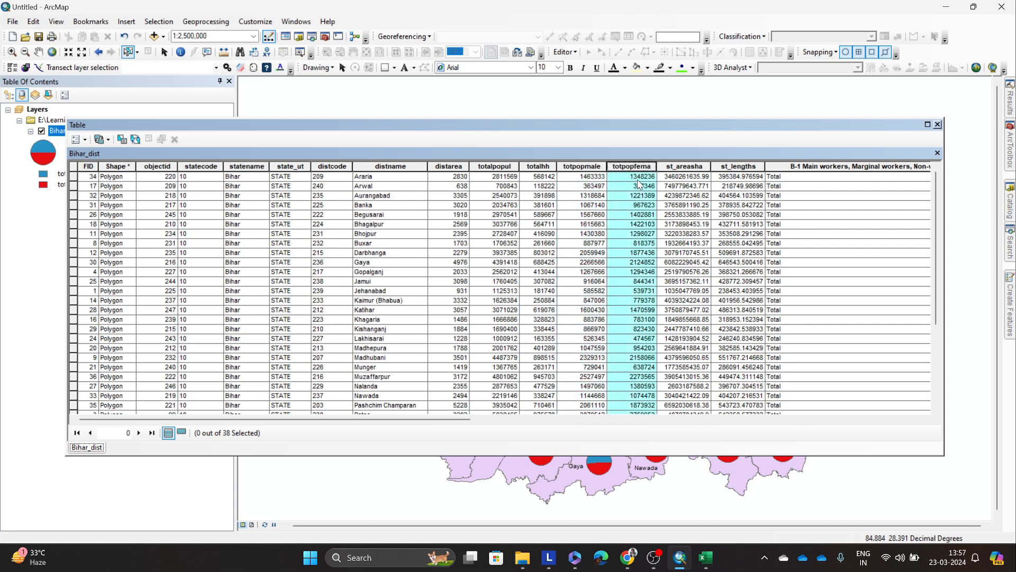
pyautogui.click(594, 187)
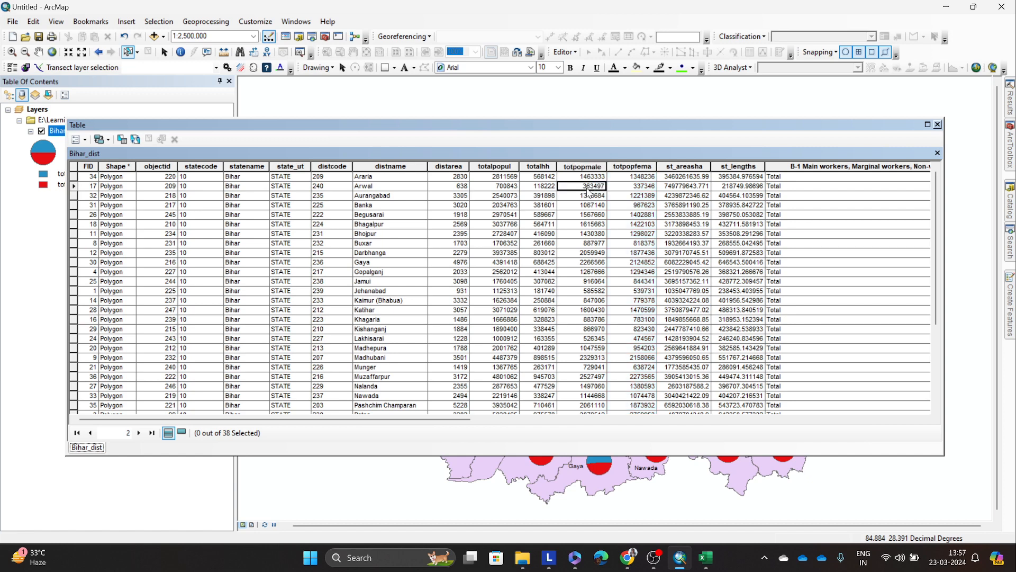
# Step: Compare the totpopmale and totpopfema values of districts such as Aurangabad, Begusarai and Bhagalpur in the attribute table
pyautogui.click(591, 196)
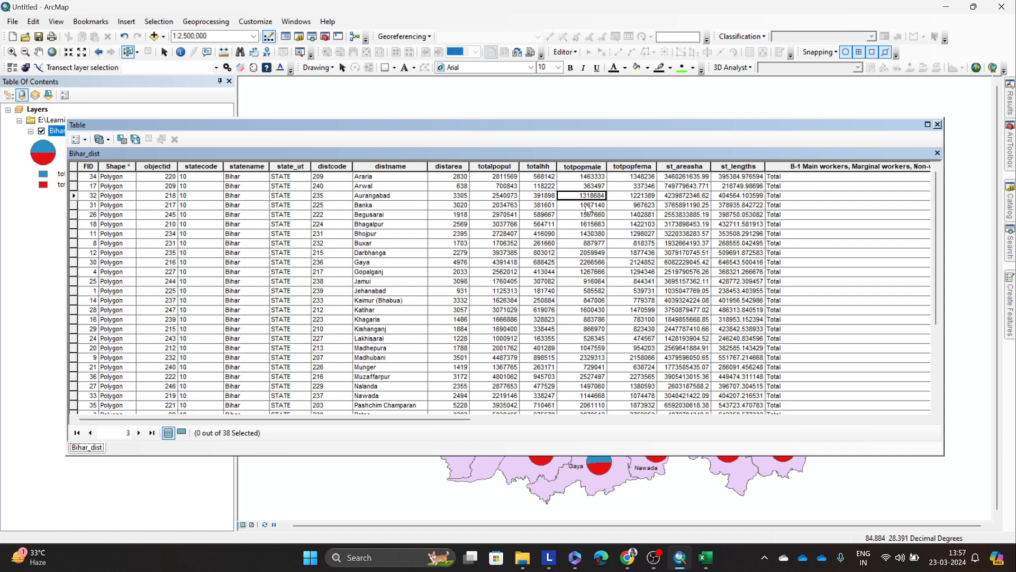
pyautogui.press('Down')
pyautogui.press('Down')
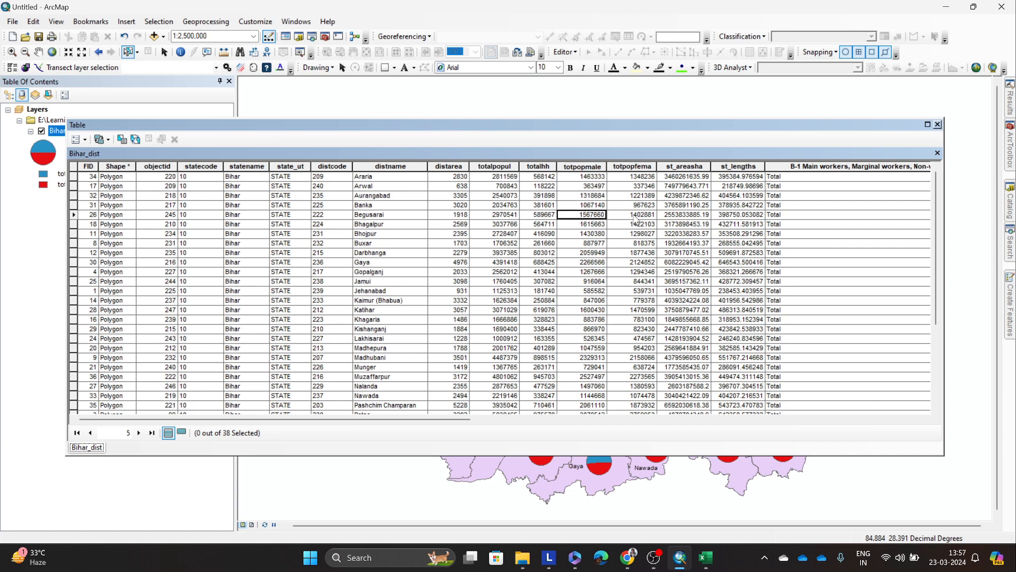
pyautogui.press('Right')
pyautogui.press('Left')
pyautogui.press('Right')
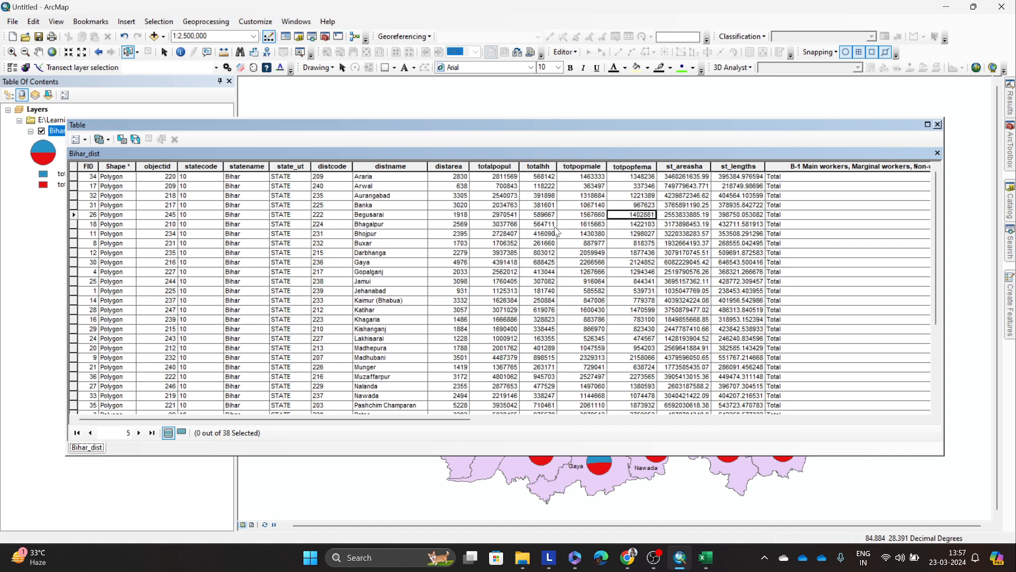
pyautogui.click(596, 227)
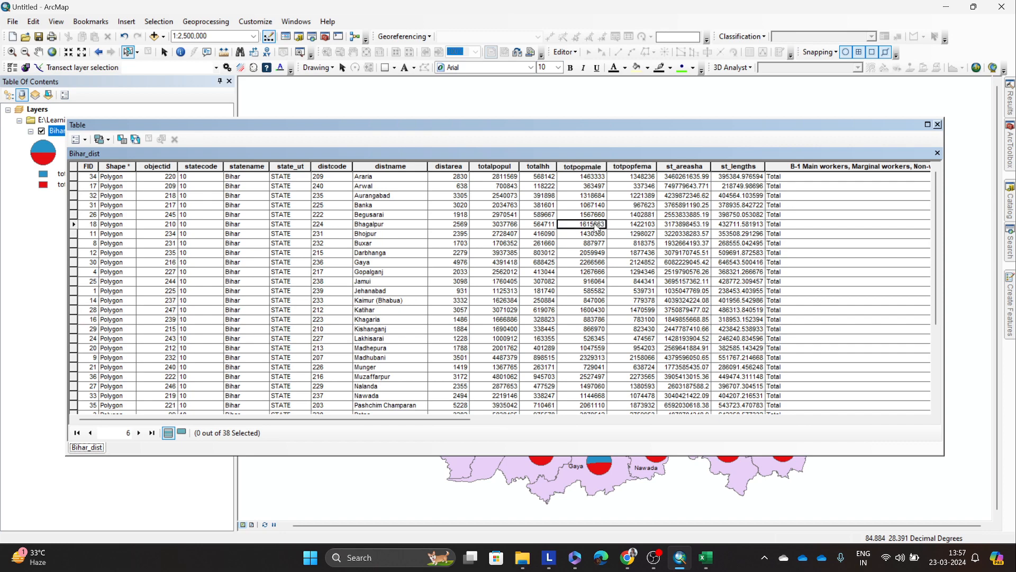
pyautogui.click(624, 234)
pyautogui.scroll(-3, 635, 278)
pyautogui.scroll(-2, 633, 286)
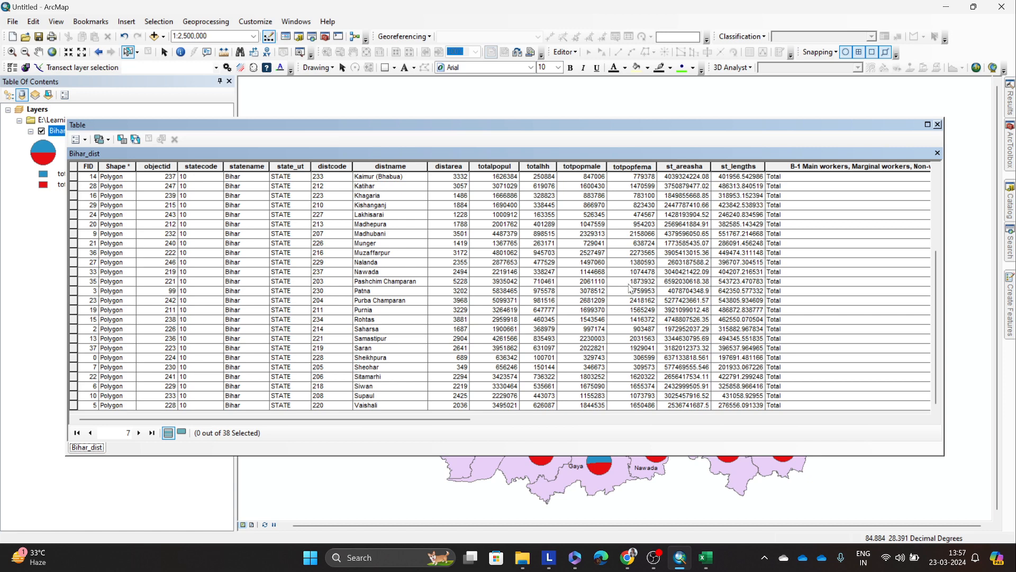
# Step: Examine Muzaffarpur's male population and Patna's total, household, male and female figures, and close the attribute table
pyautogui.click(599, 254)
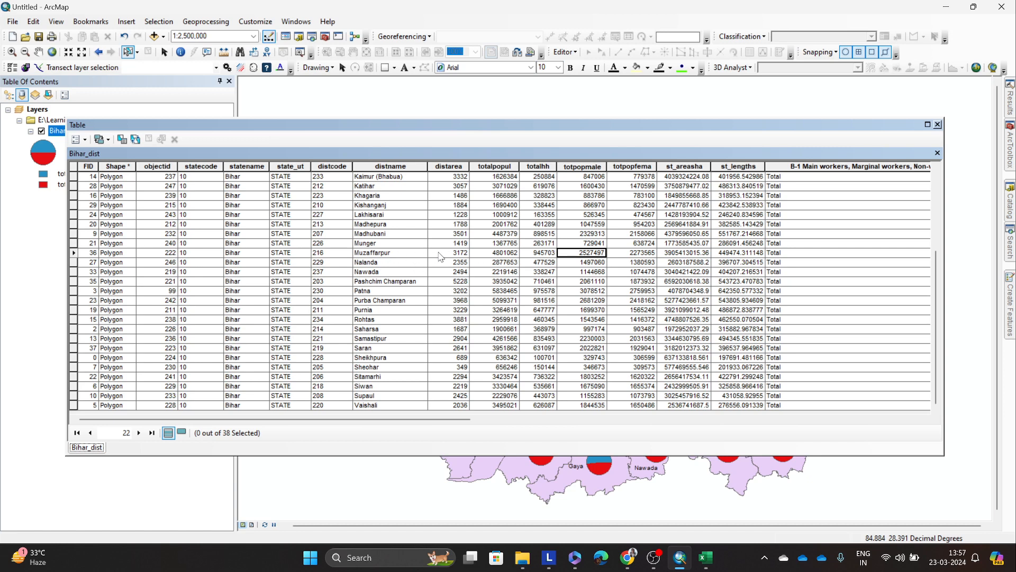
pyautogui.click(393, 290)
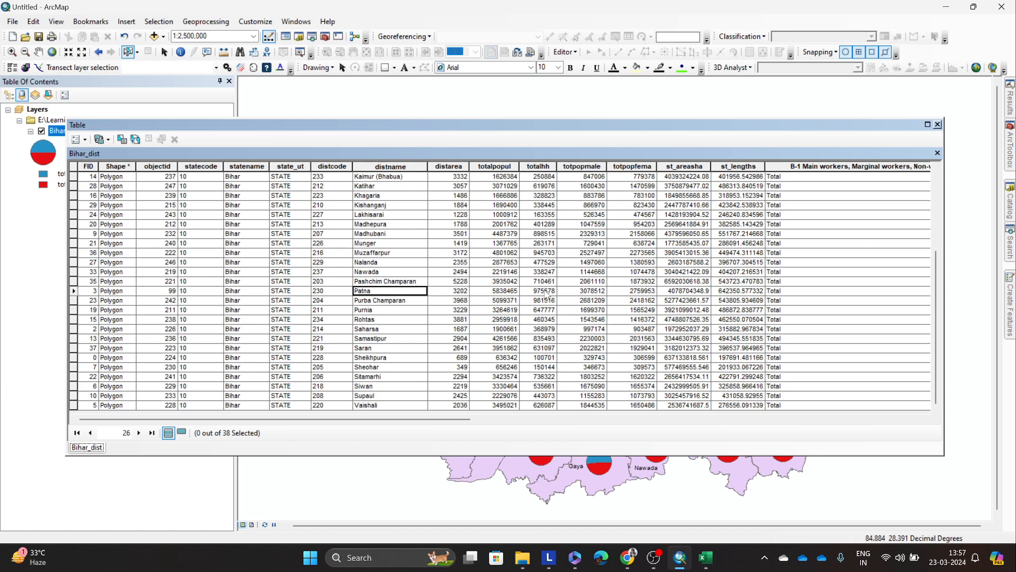
pyautogui.click(513, 292)
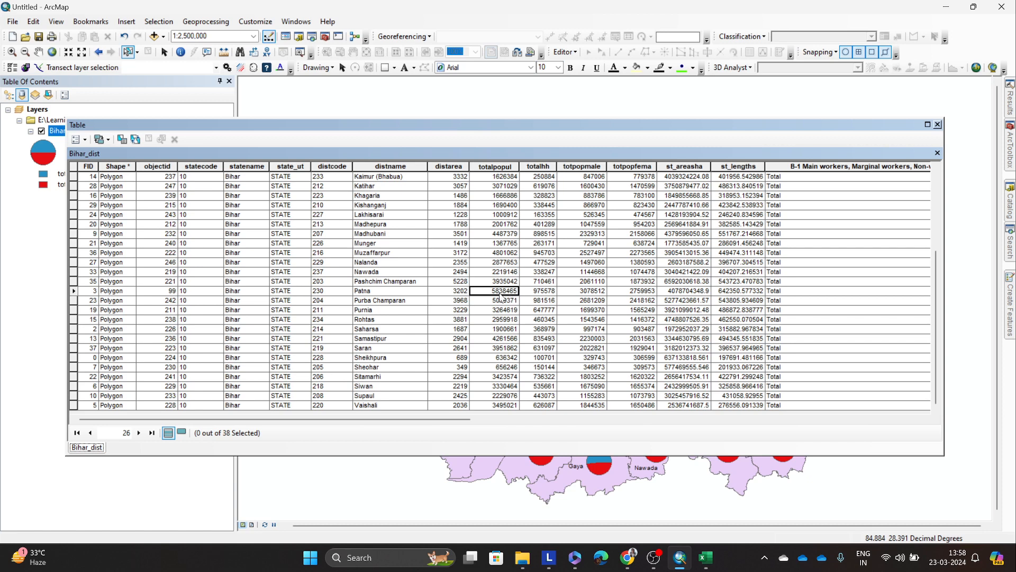
pyautogui.click(543, 292)
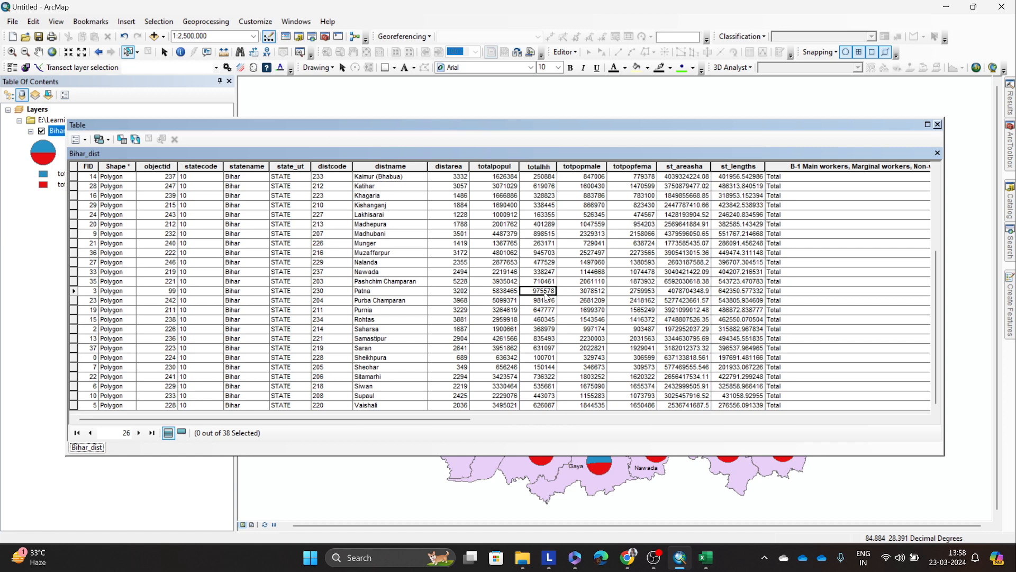
pyautogui.click(595, 294)
pyautogui.click(641, 293)
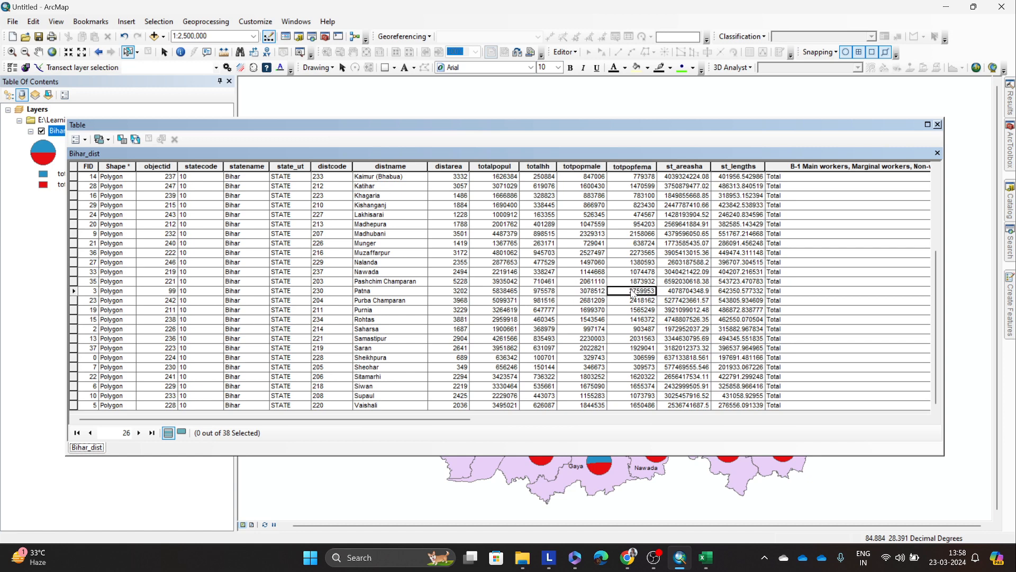
pyautogui.click(937, 124)
pyautogui.scroll(1, 728, 367)
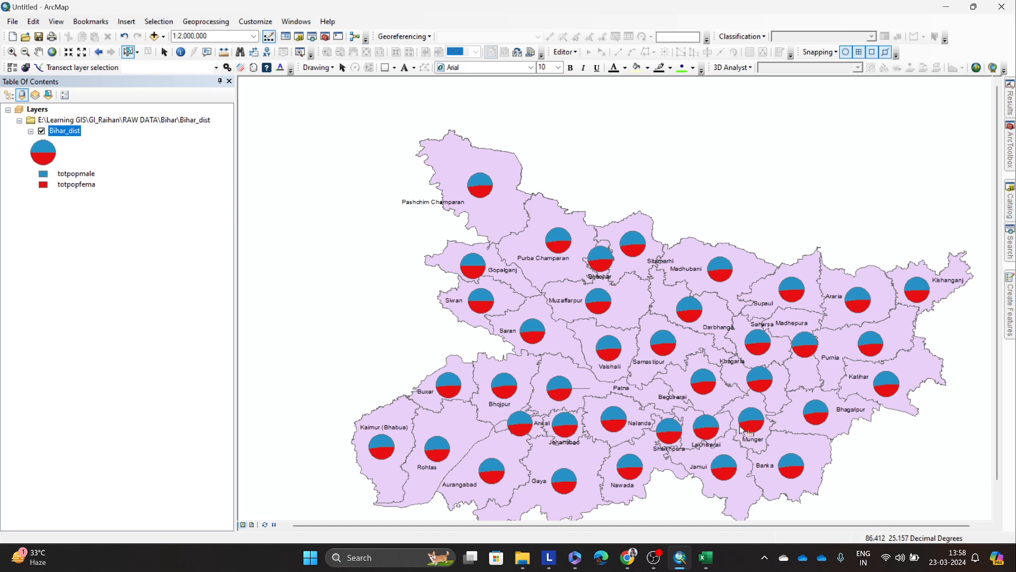
# Step: Change Bihar_dist's symbology to Bar/Column charts of totpopmale and totpopfema, and apply it to the map
pyautogui.rightClick(65, 134)
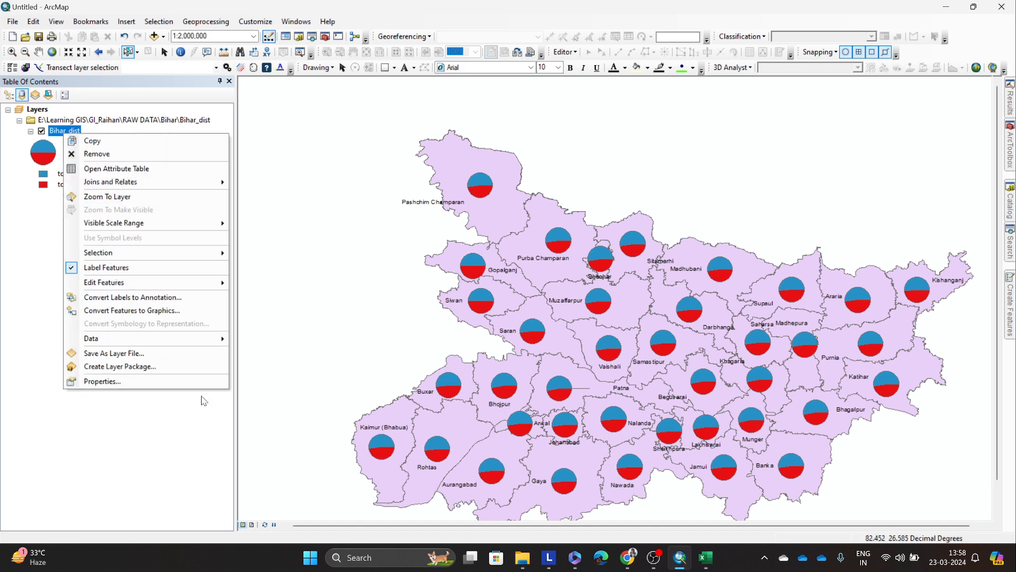
pyautogui.click(186, 381)
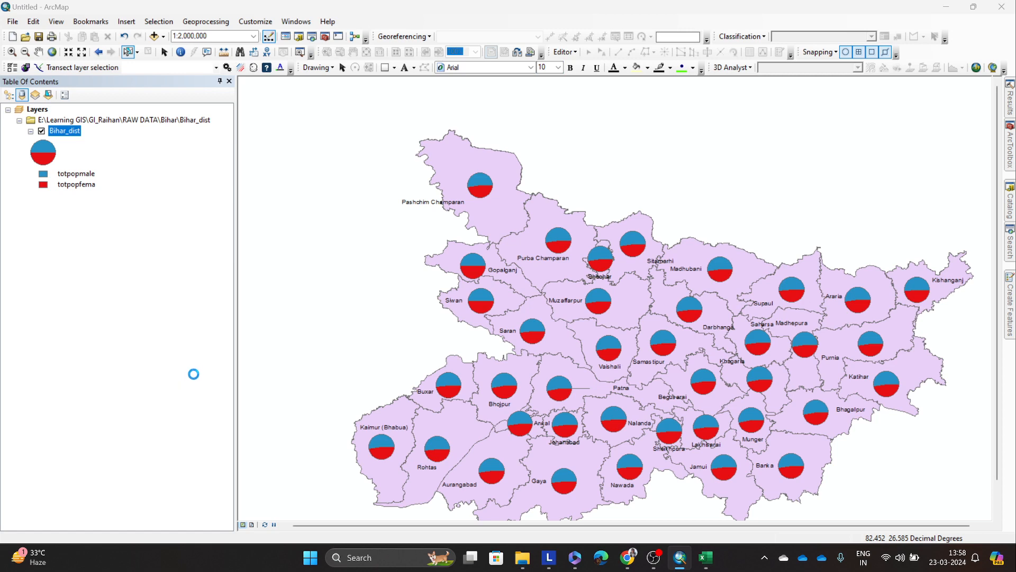
pyautogui.click(345, 225)
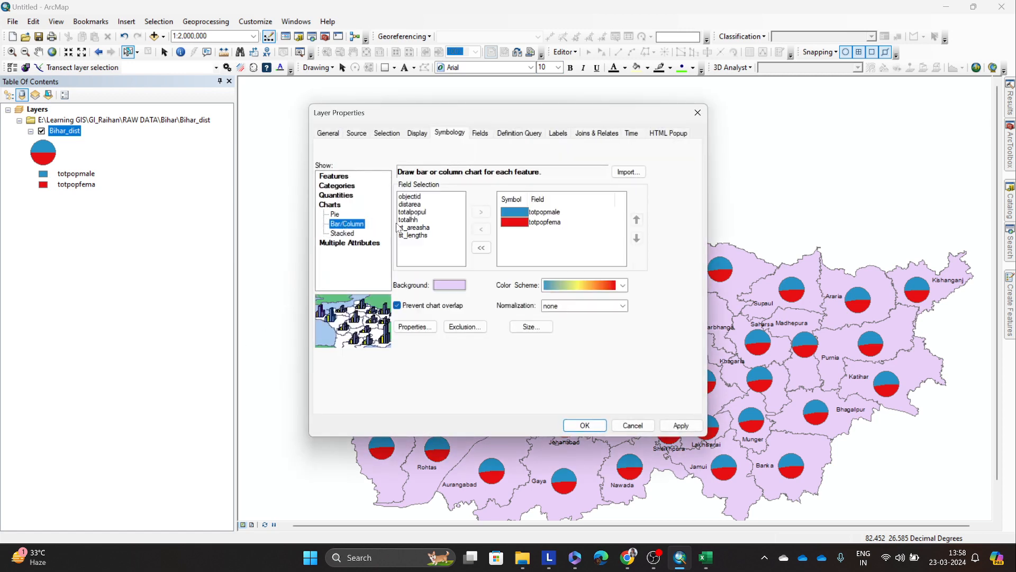
pyautogui.click(668, 426)
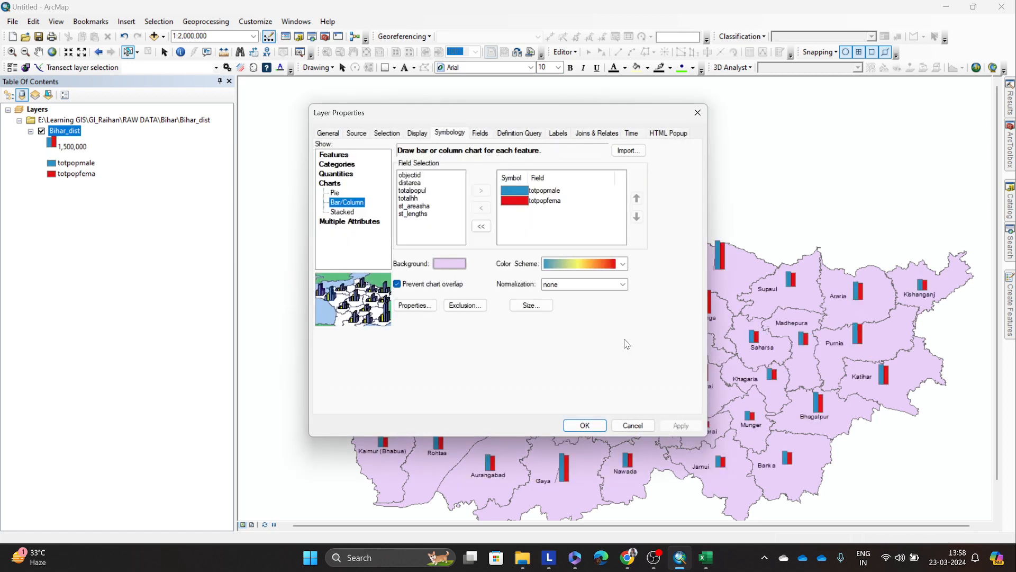
pyautogui.moveTo(535, 124); pyautogui.dragTo(262, 123)
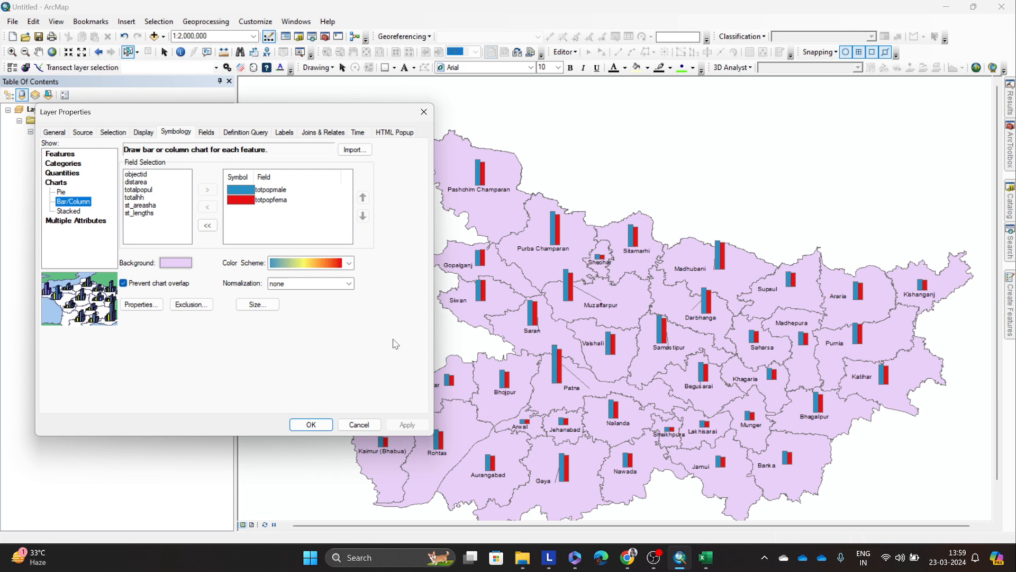
pyautogui.click(317, 425)
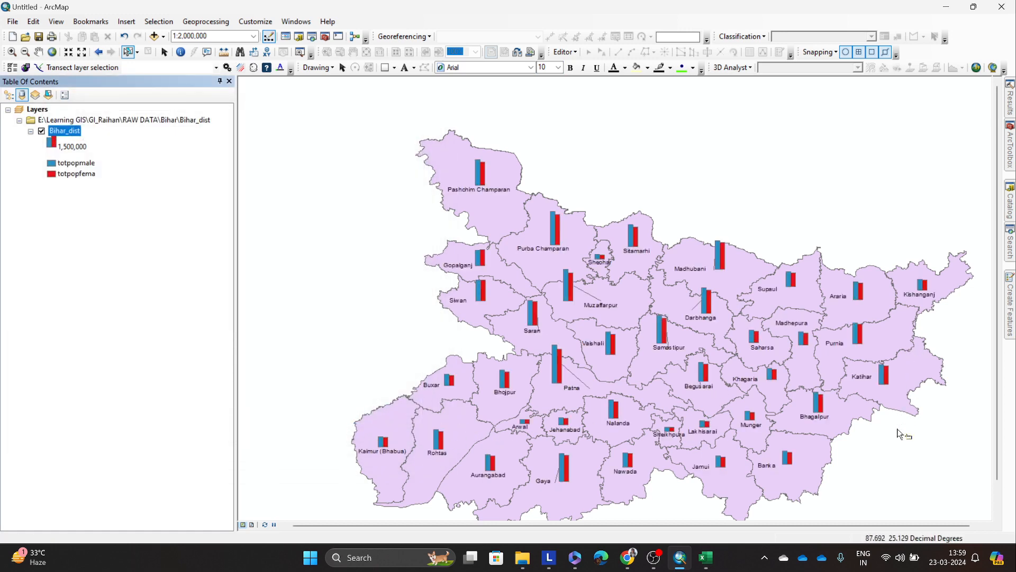
# Step: Examine the male and female population bars across all districts of the state
pyautogui.moveTo(997, 385); pyautogui.dragTo(998, 407)
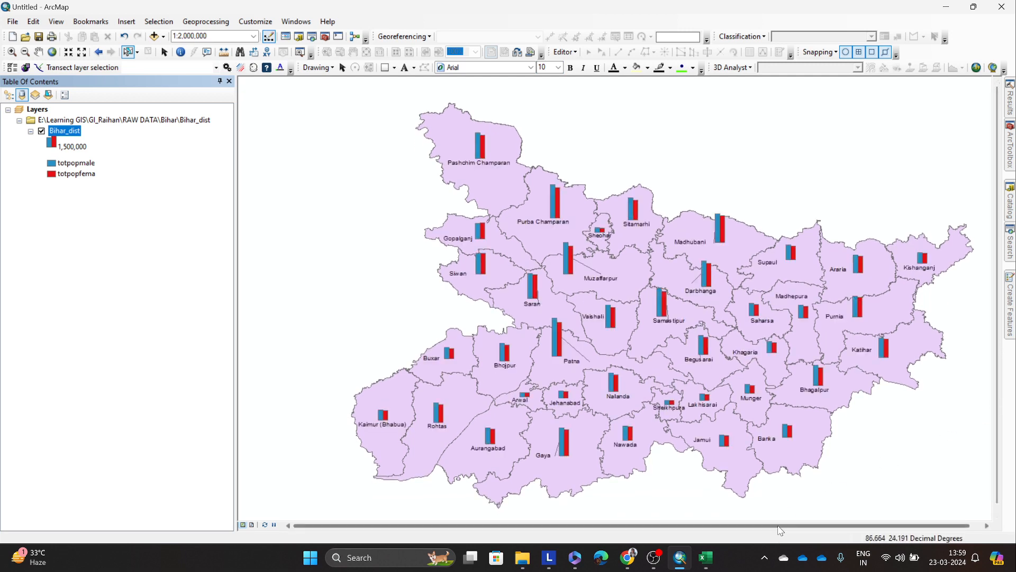
pyautogui.moveTo(785, 525); pyautogui.dragTo(797, 528)
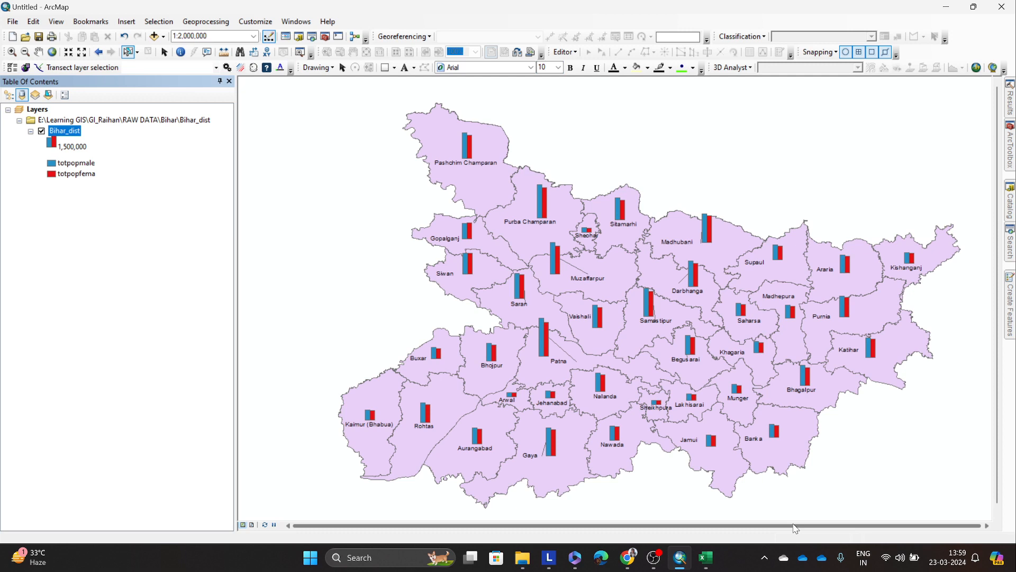
pyautogui.scroll(-1, 776, 347)
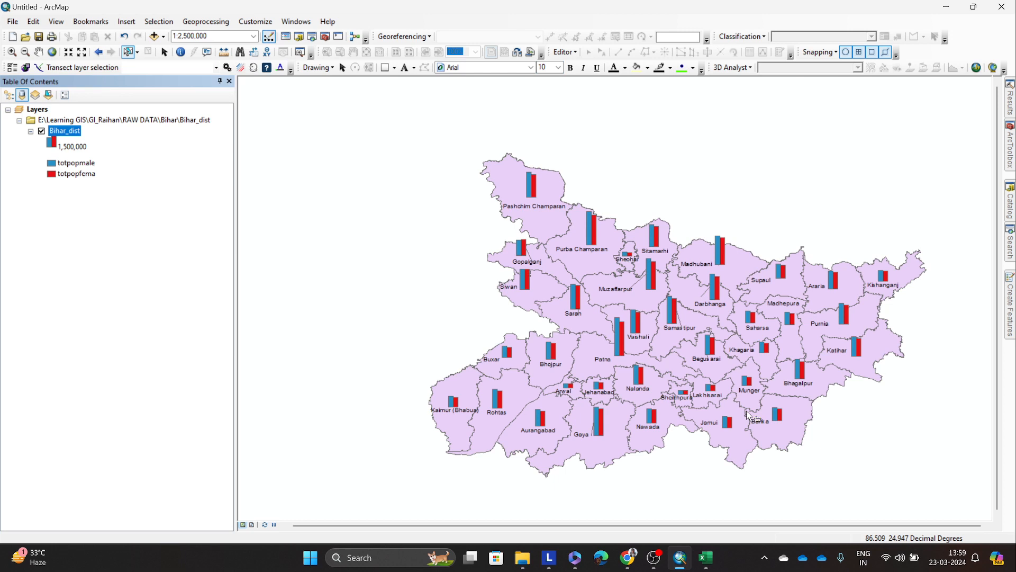
# Step: Switch to Excel, examine the main, marginal and non-worker columns of the DDW-1000B-01-Census workbook, and return to ArcMap
pyautogui.rightClick(73, 131)
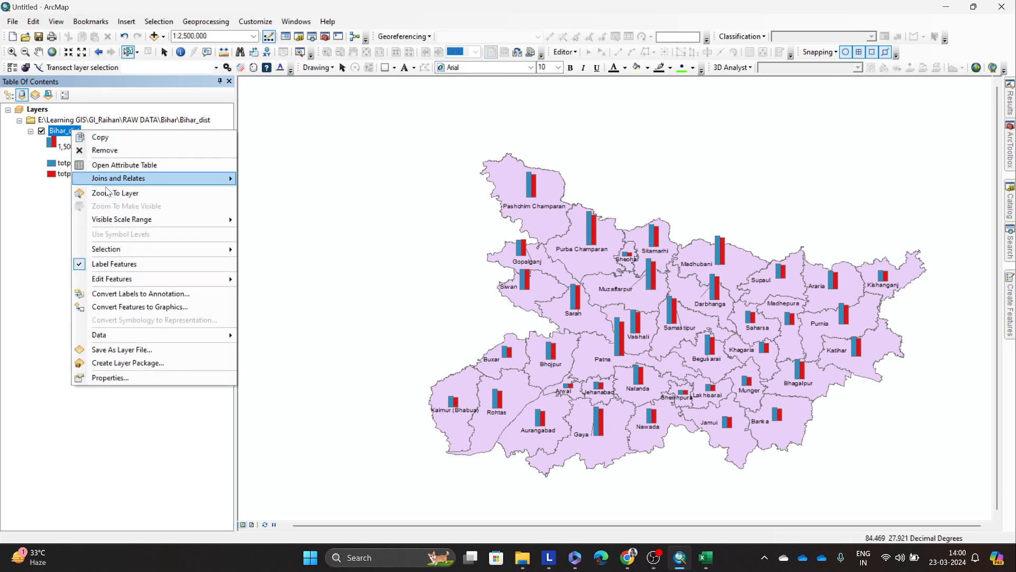
pyautogui.click(707, 558)
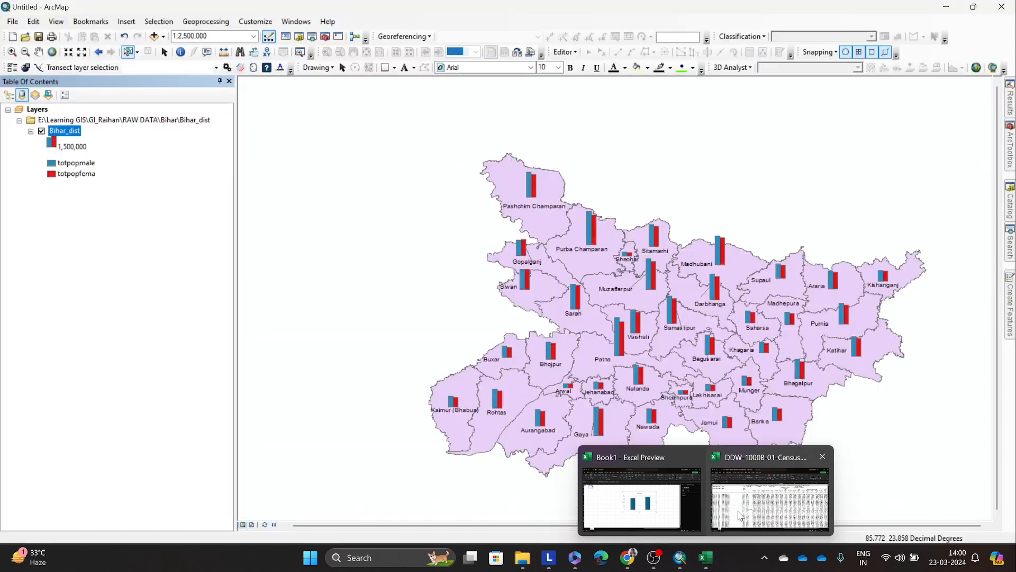
pyautogui.click(740, 515)
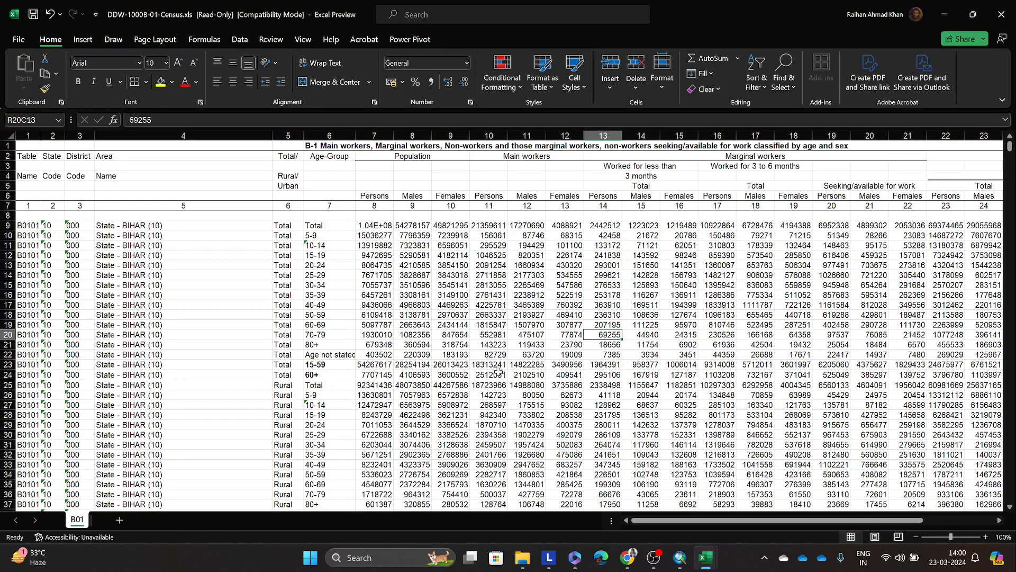
pyautogui.click(597, 326)
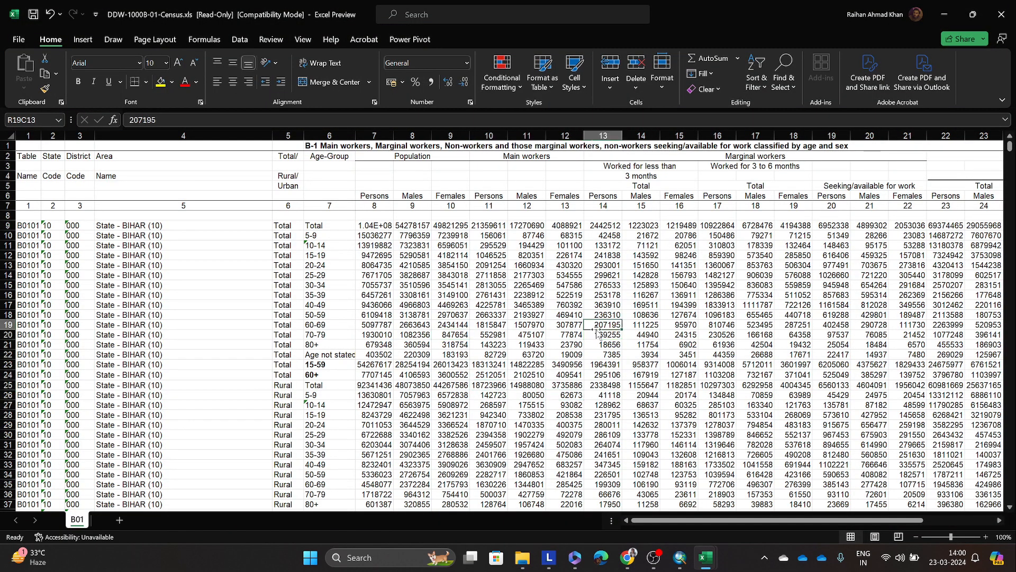
pyautogui.click(717, 344)
pyautogui.moveTo(723, 520); pyautogui.dragTo(748, 520)
pyautogui.click(458, 293)
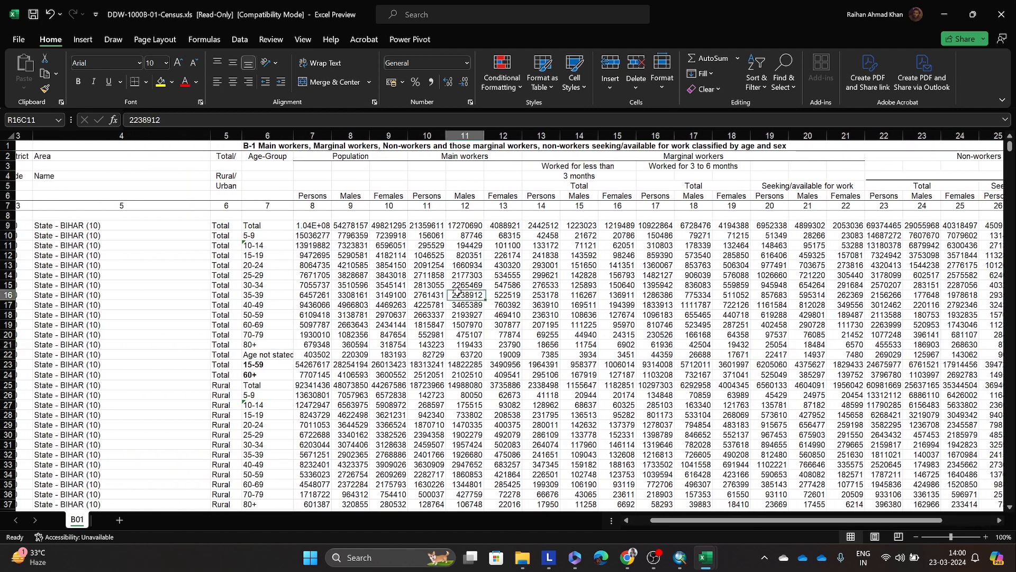
pyautogui.moveTo(458, 293); pyautogui.dragTo(418, 159)
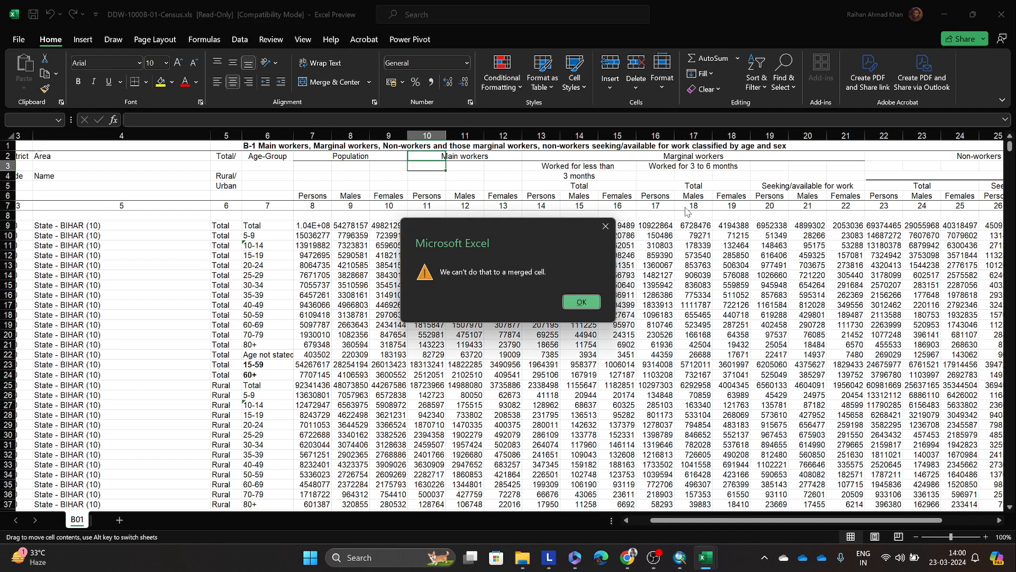
pyautogui.click(605, 226)
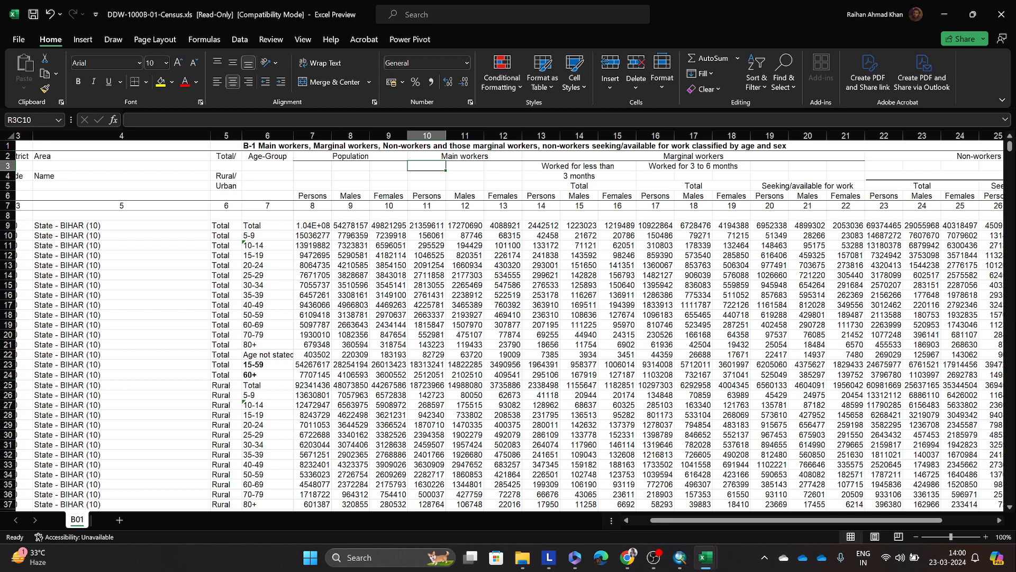
pyautogui.click(973, 15)
pyautogui.click(944, 14)
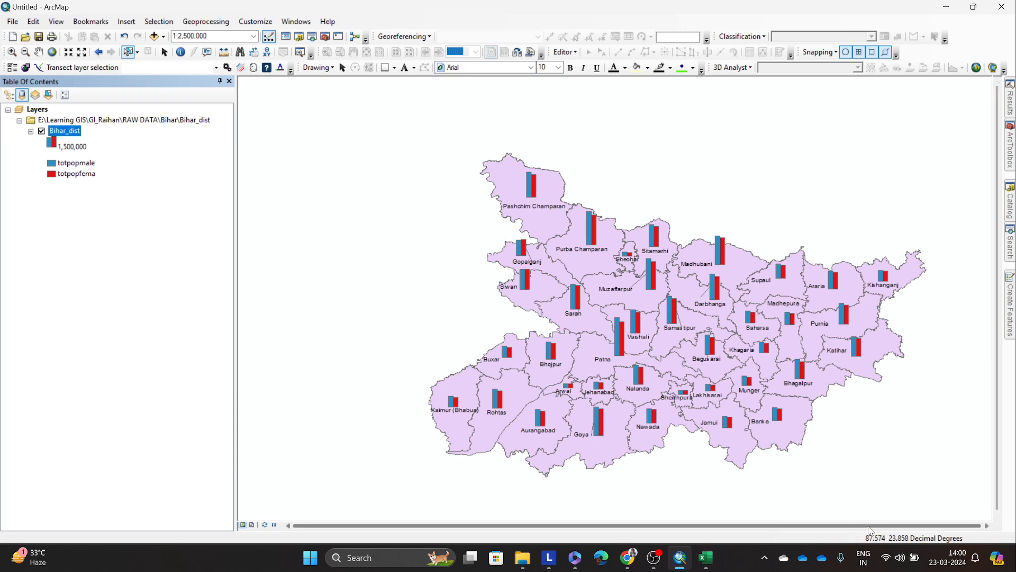
# Step: Change Bihar_dist's symbology to Dot density using the totalpopul field and apply it to the map
pyautogui.click(38, 51)
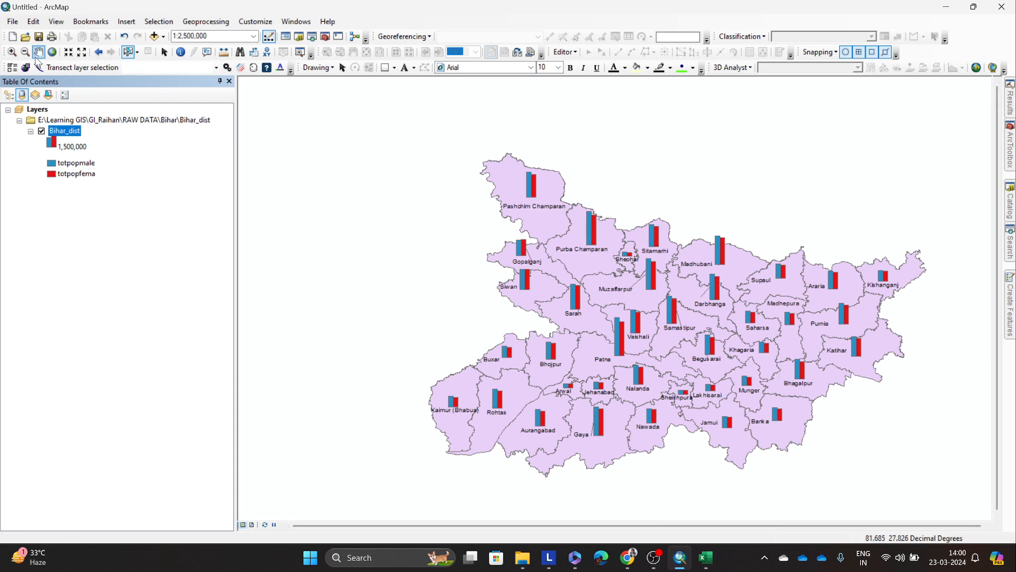
pyautogui.moveTo(655, 291); pyautogui.dragTo(553, 250)
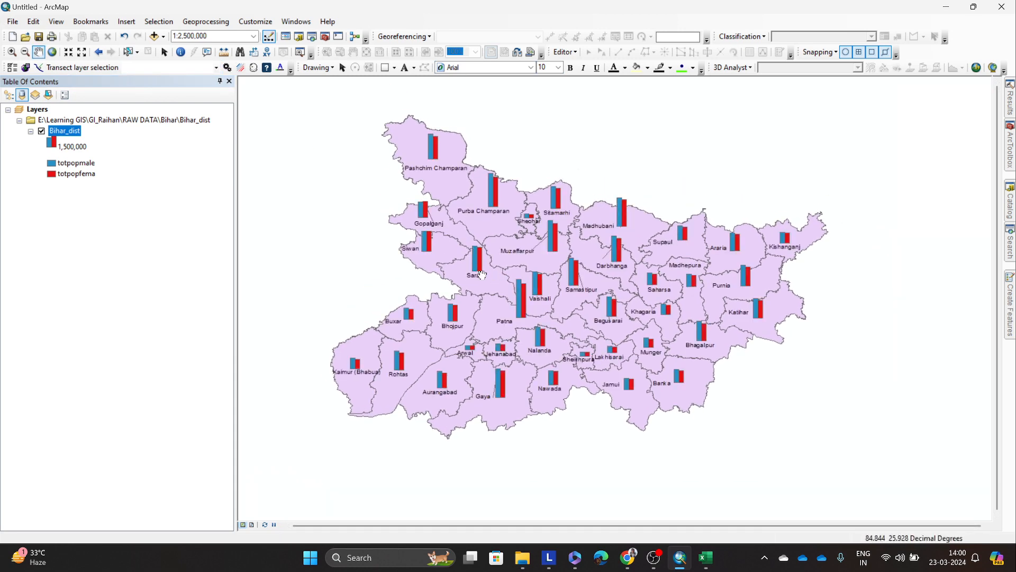
pyautogui.scroll(1, 549, 270)
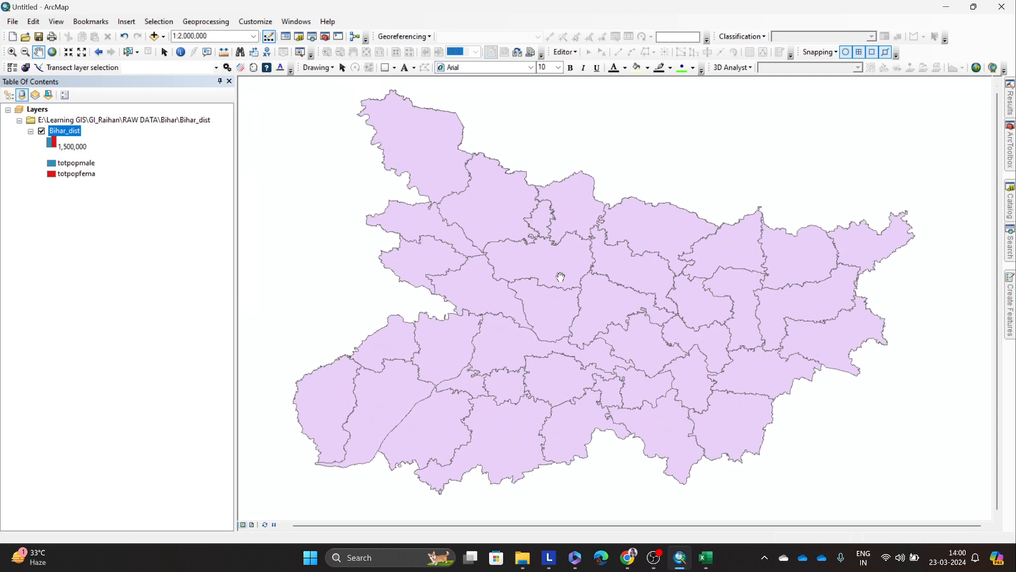
pyautogui.rightClick(71, 136)
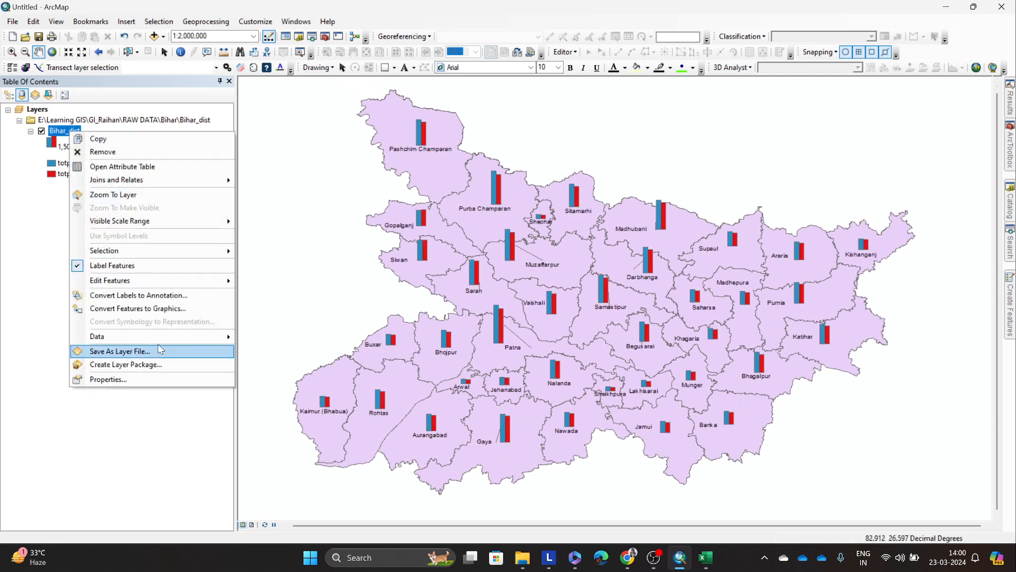
pyautogui.click(181, 377)
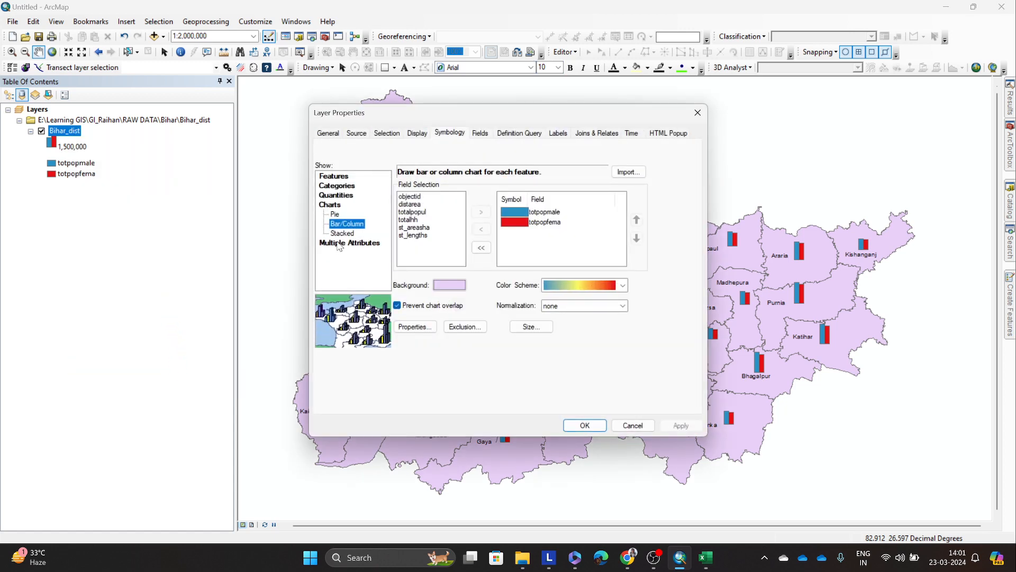
pyautogui.click(335, 213)
pyautogui.click(335, 195)
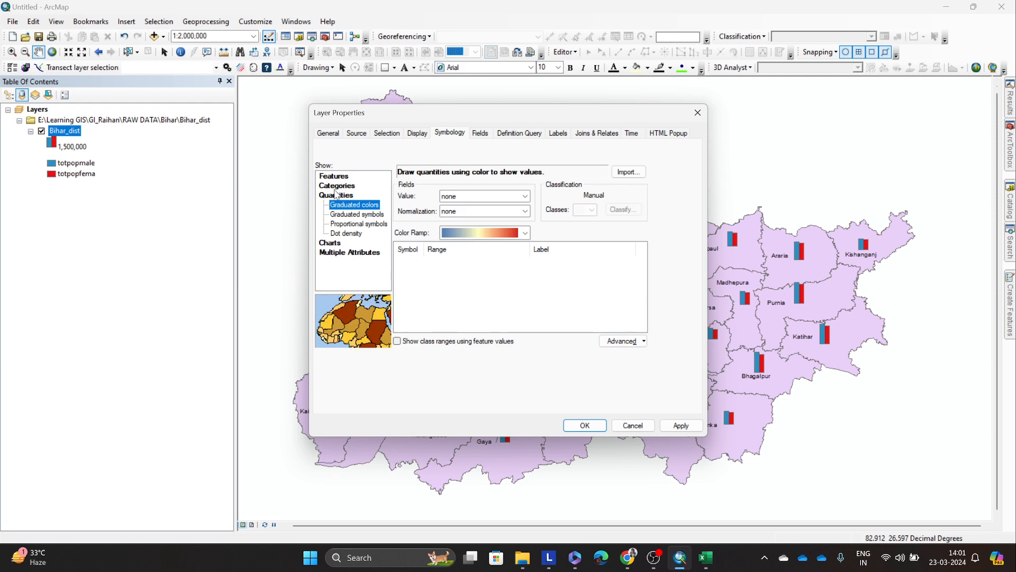
pyautogui.click(347, 232)
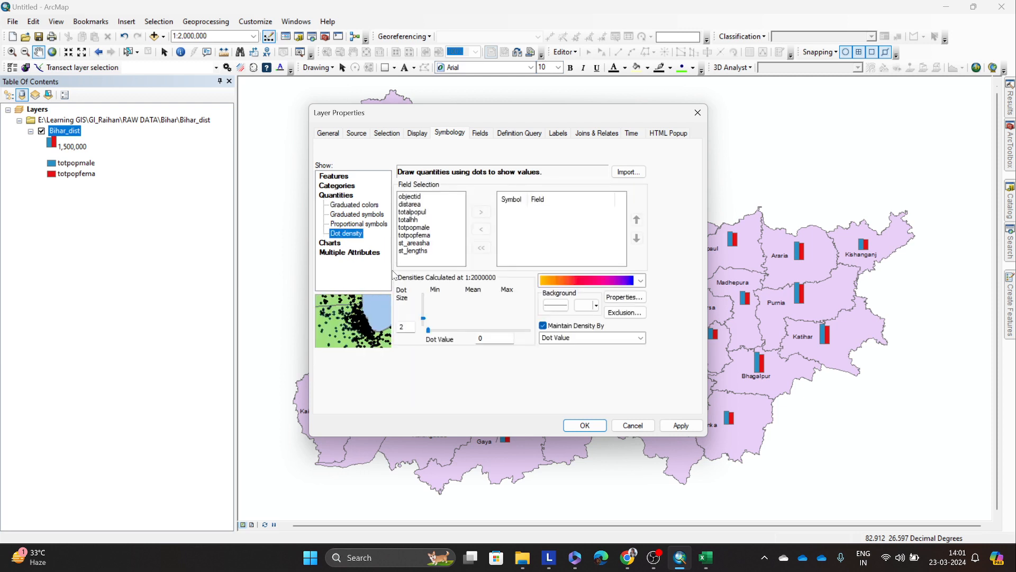
pyautogui.click(418, 211)
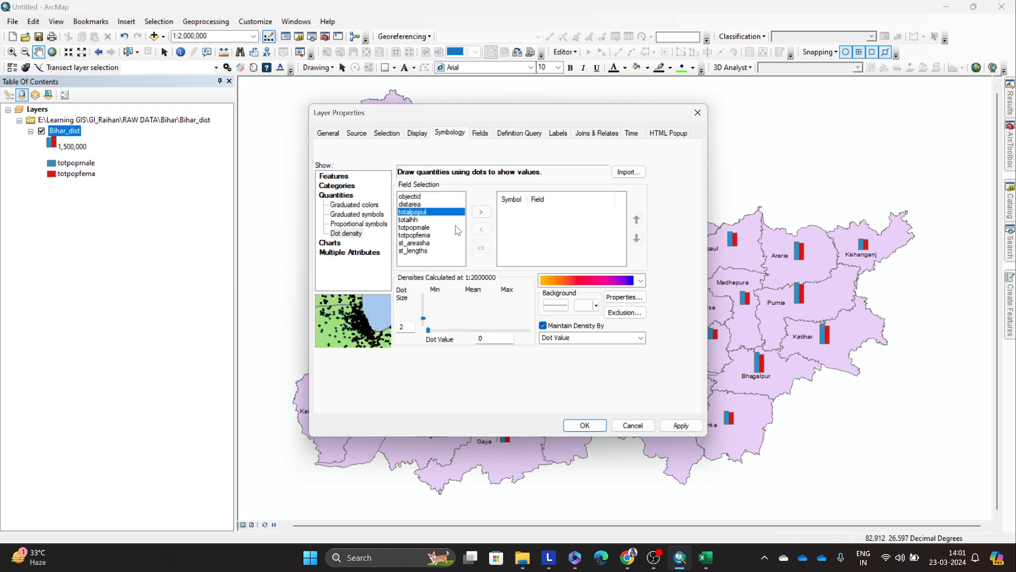
pyautogui.click(481, 212)
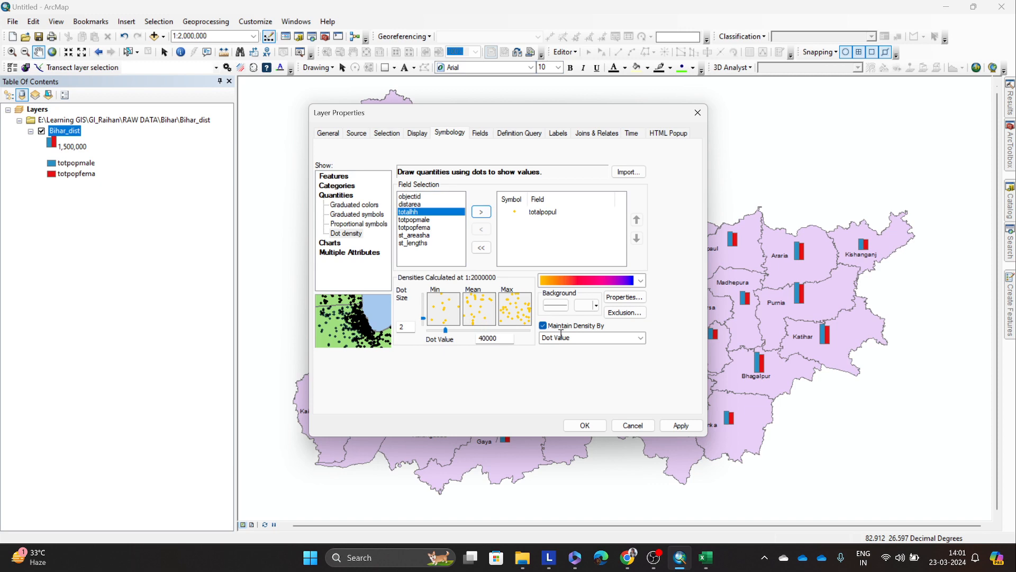
pyautogui.click(683, 426)
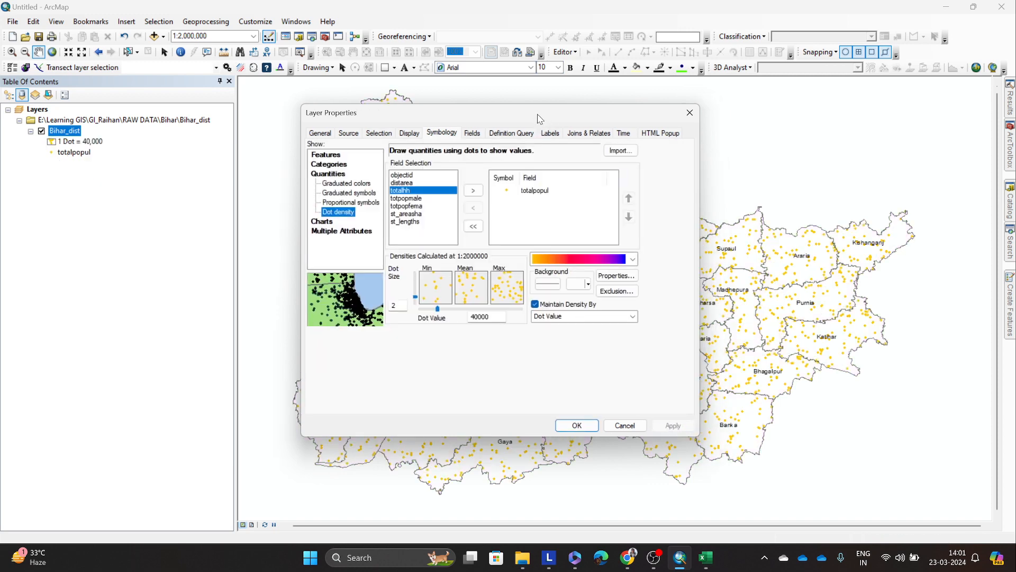
# Step: Enlarge the totalpopul dots slightly, apply the dot density symbology and close the layer properties
pyautogui.moveTo(546, 120); pyautogui.dragTo(301, 131)
pyautogui.moveTo(179, 307); pyautogui.dragTo(179, 300)
pyautogui.click(438, 437)
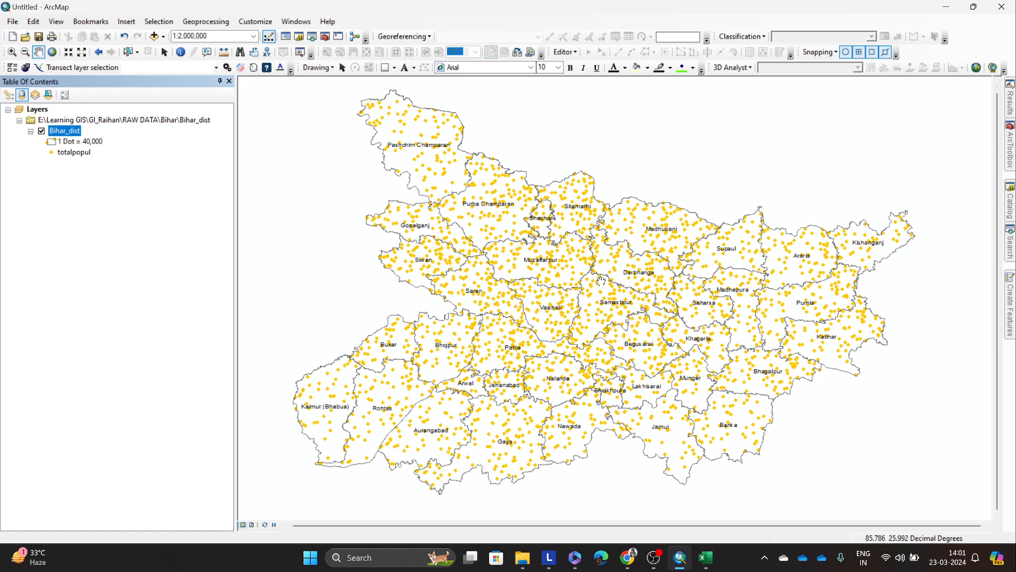
pyautogui.moveTo(602, 281); pyautogui.dragTo(612, 281)
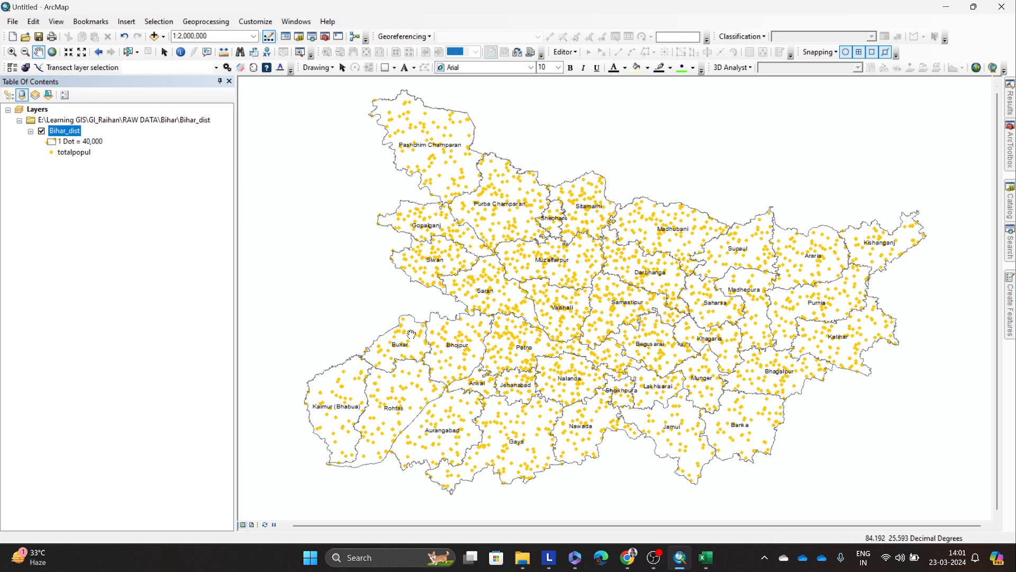
# Step: Show the map in layout view, enlarge Bihar within the data frame and start exporting the map
pyautogui.click(252, 525)
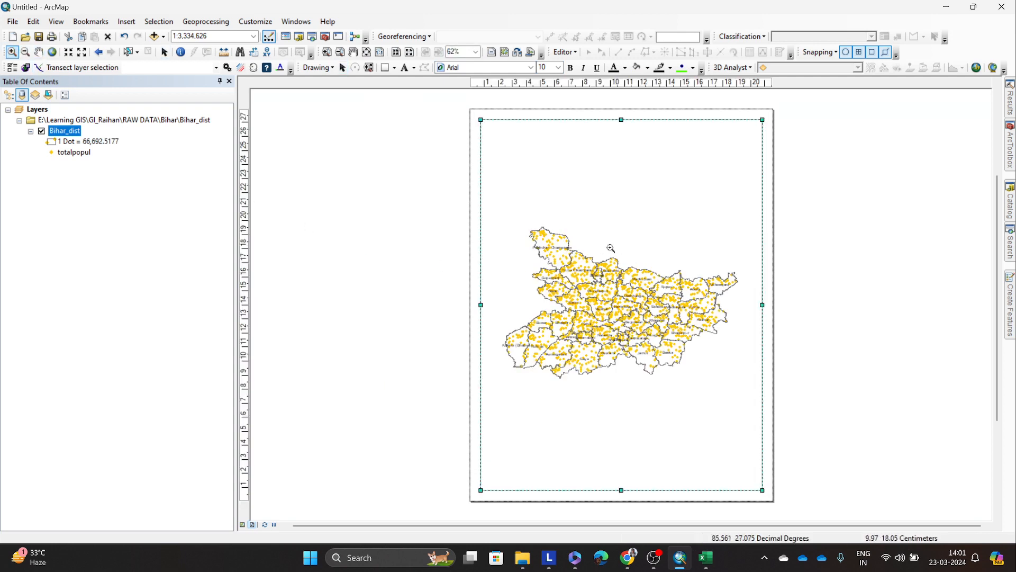
pyautogui.moveTo(495, 224); pyautogui.dragTo(744, 388)
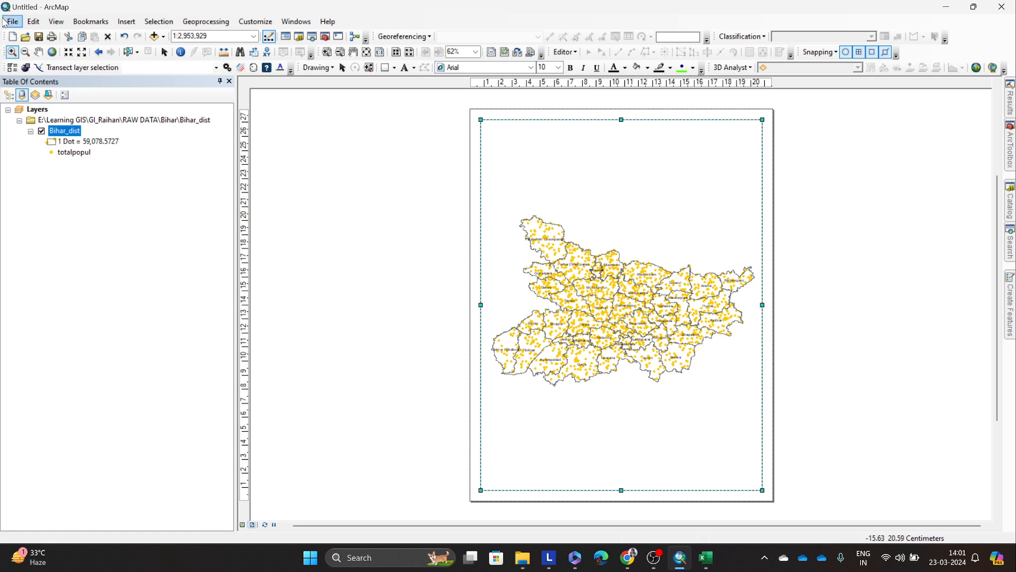
pyautogui.click(11, 22)
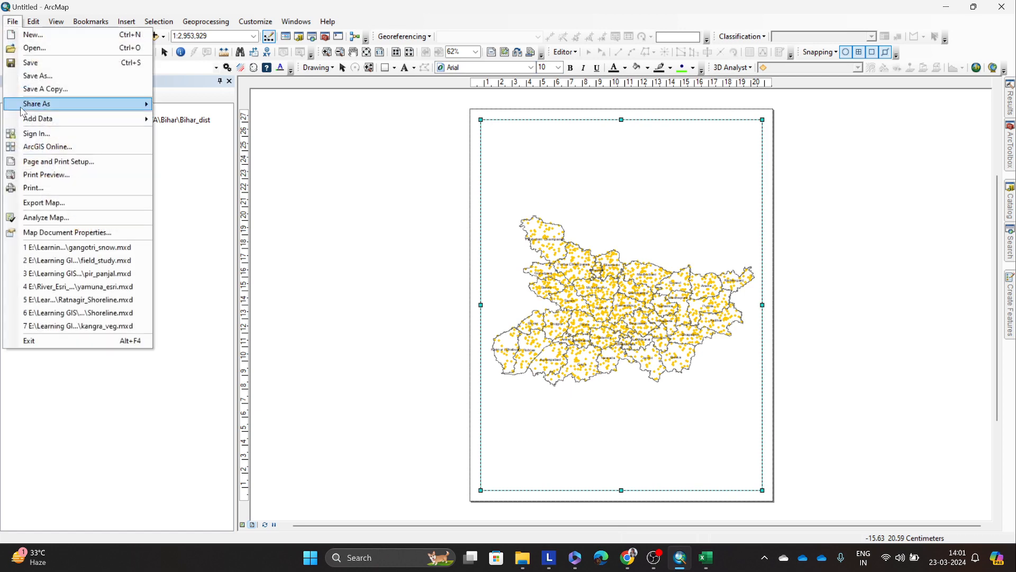
pyautogui.click(48, 205)
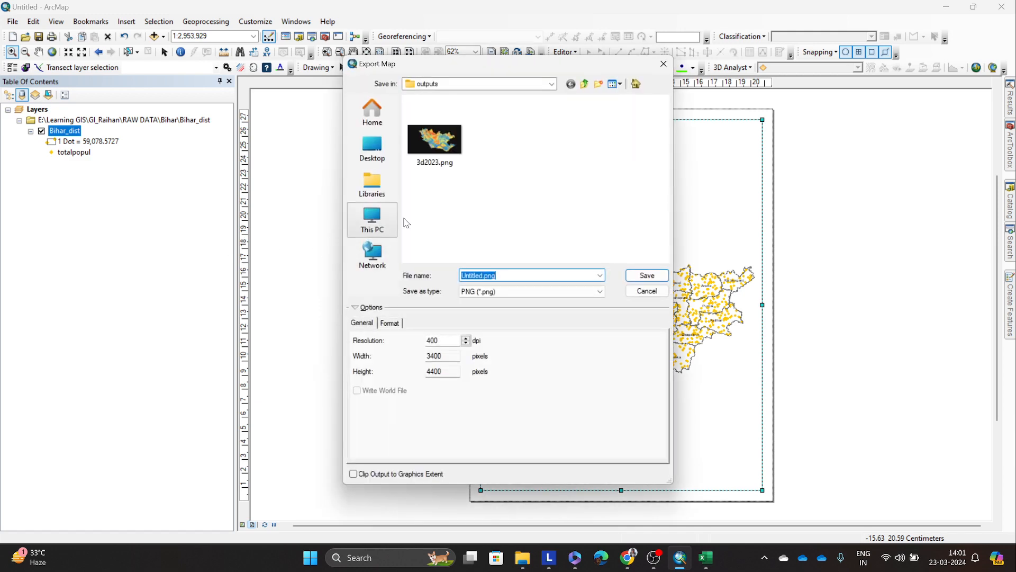
# Step: Create a folder named Outputs in the Tutorials folder of Learning GIS on drive E and open it as the export location
pyautogui.click(375, 222)
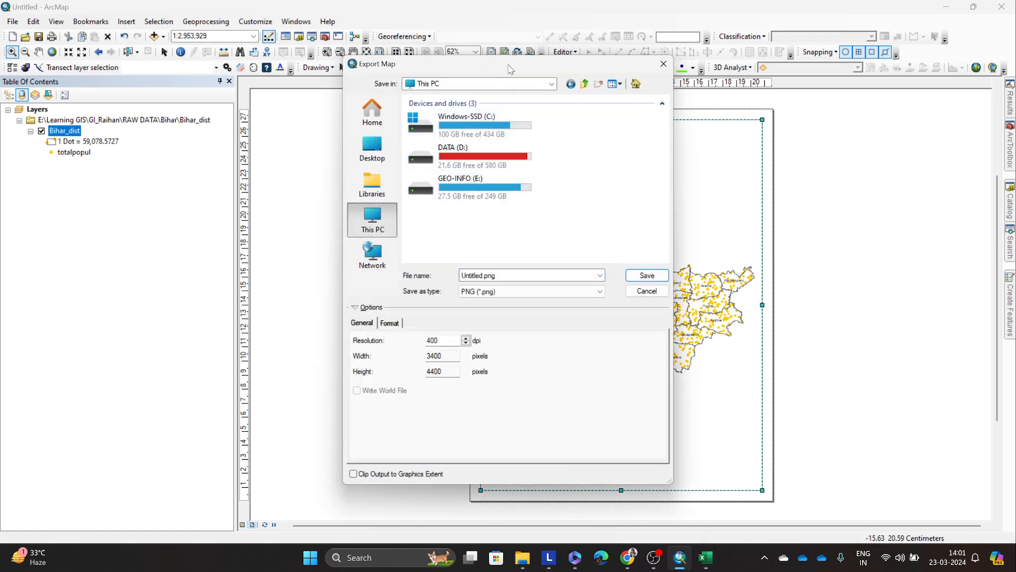
pyautogui.moveTo(510, 69); pyautogui.dragTo(376, 84)
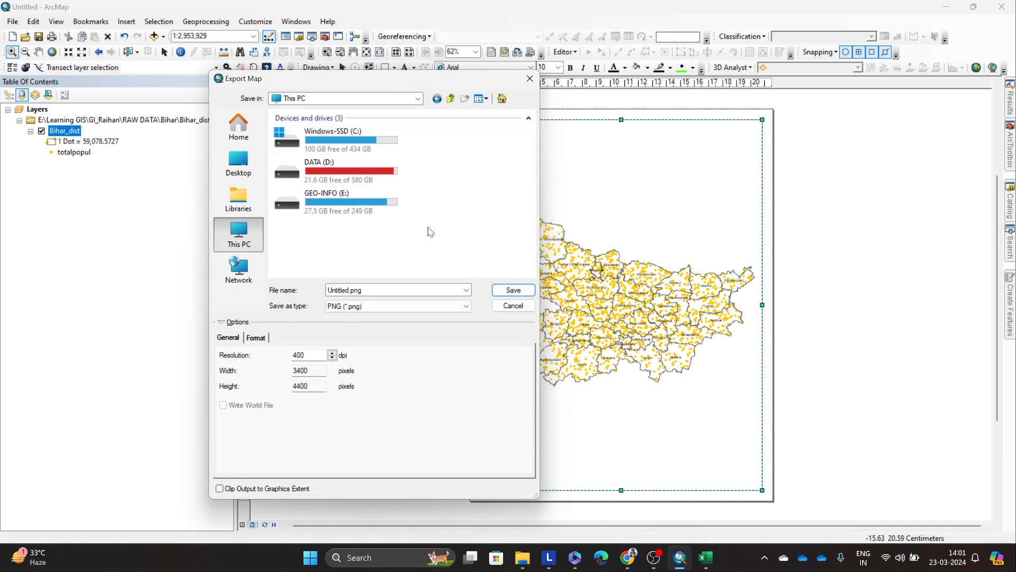
pyautogui.doubleClick(324, 200)
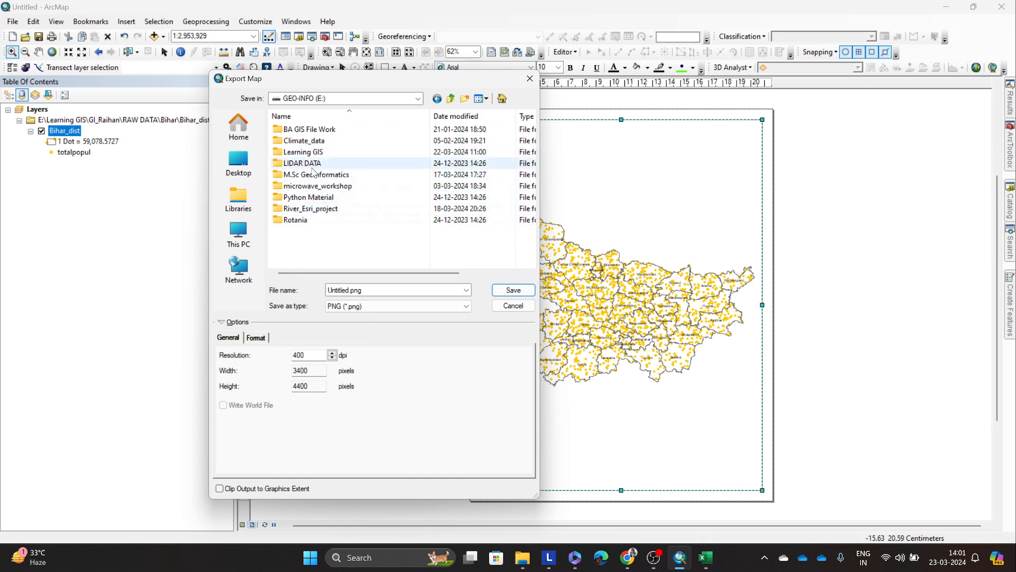
pyautogui.doubleClick(302, 152)
pyautogui.doubleClick(304, 166)
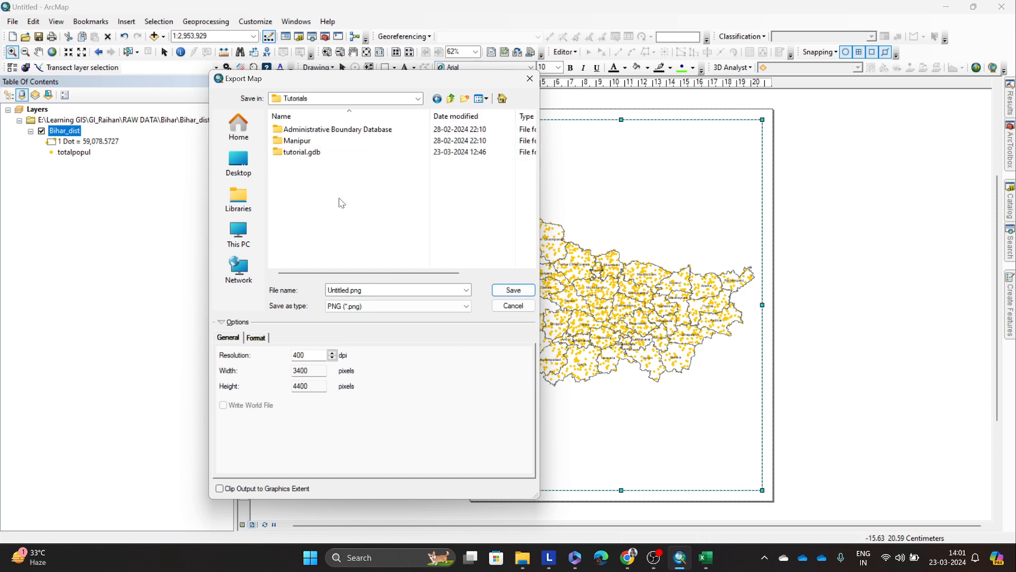
pyautogui.rightClick(327, 170)
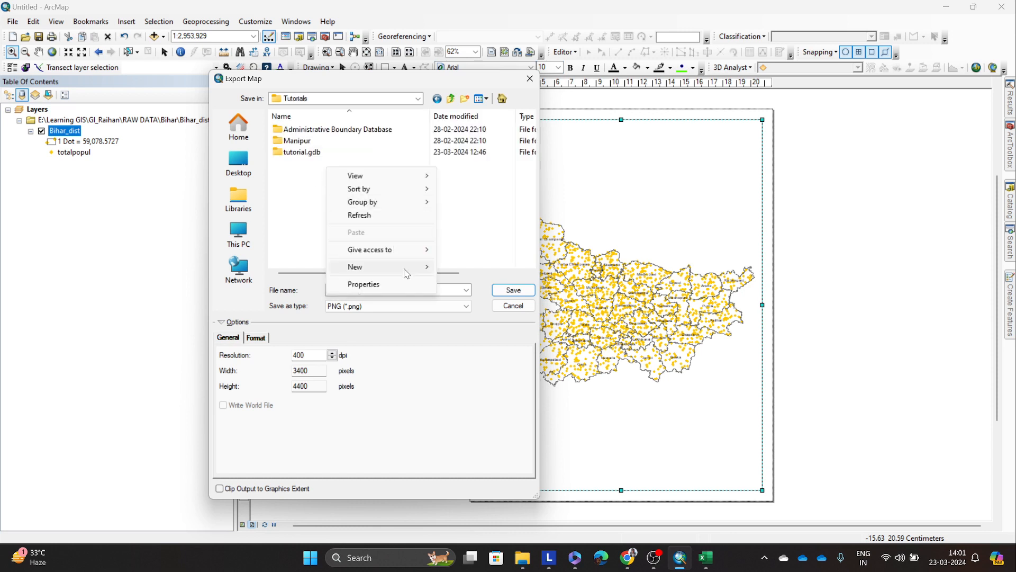
pyautogui.moveTo(404, 268)
pyautogui.click(470, 273)
pyautogui.write('Outpu')
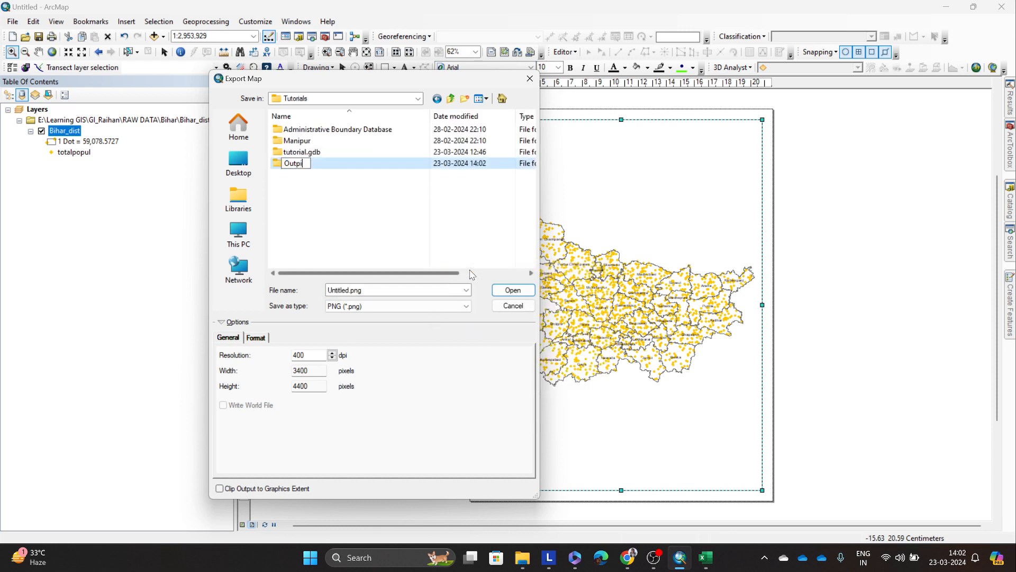
pyautogui.write('ts')
pyautogui.press('Return')
pyautogui.press('Return')
# Step: Export the map as pop_dot_bihar.png at a resolution of 300 dpi
pyautogui.doubleClick(350, 290)
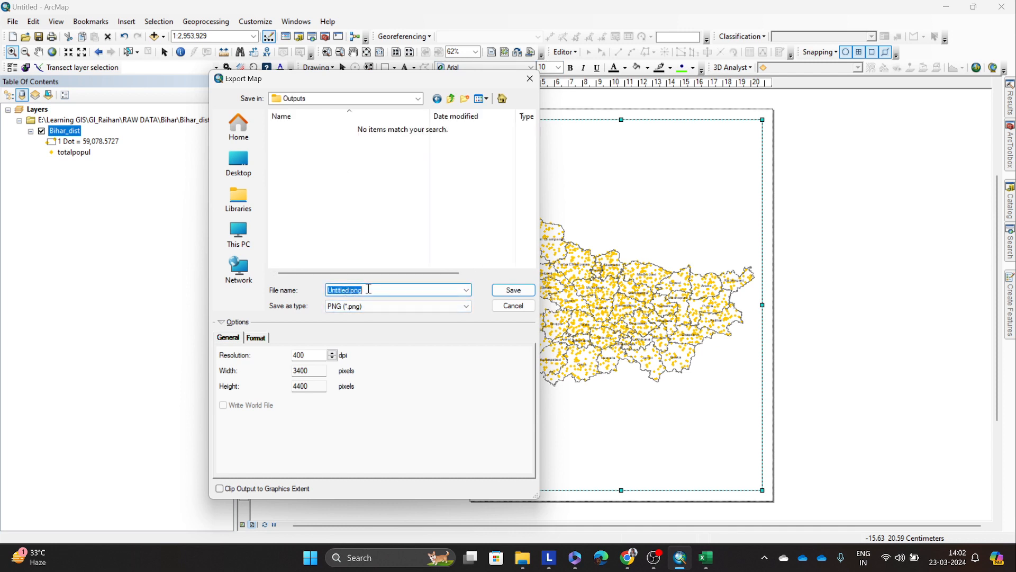
pyautogui.press('Left')
pyautogui.press('Delete')
pyautogui.press('Delete')
pyautogui.press('Delete')
pyautogui.press('Delete')
pyautogui.moveTo(313, 355); pyautogui.dragTo(239, 364)
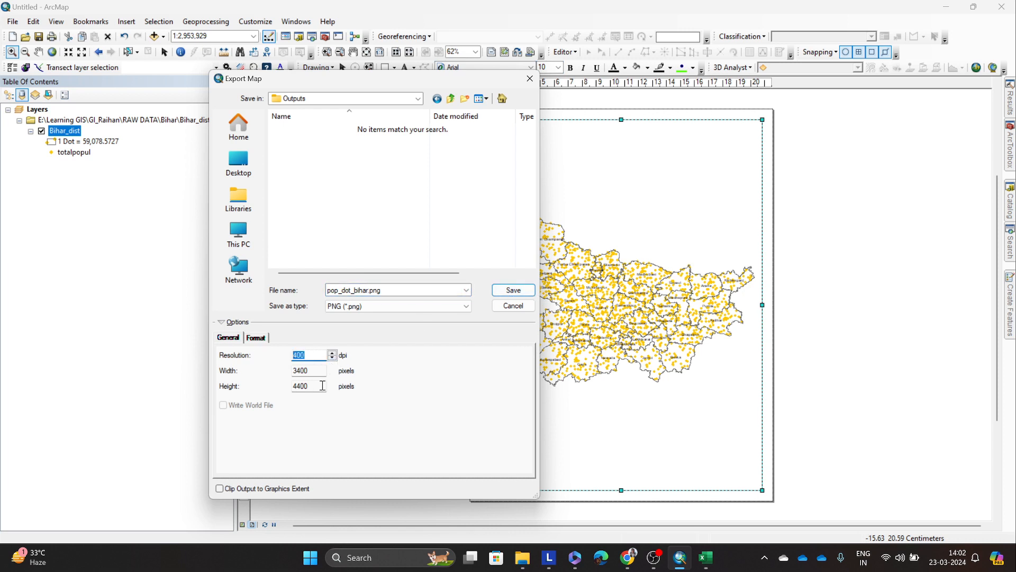
pyautogui.write('300')
pyautogui.click(512, 291)
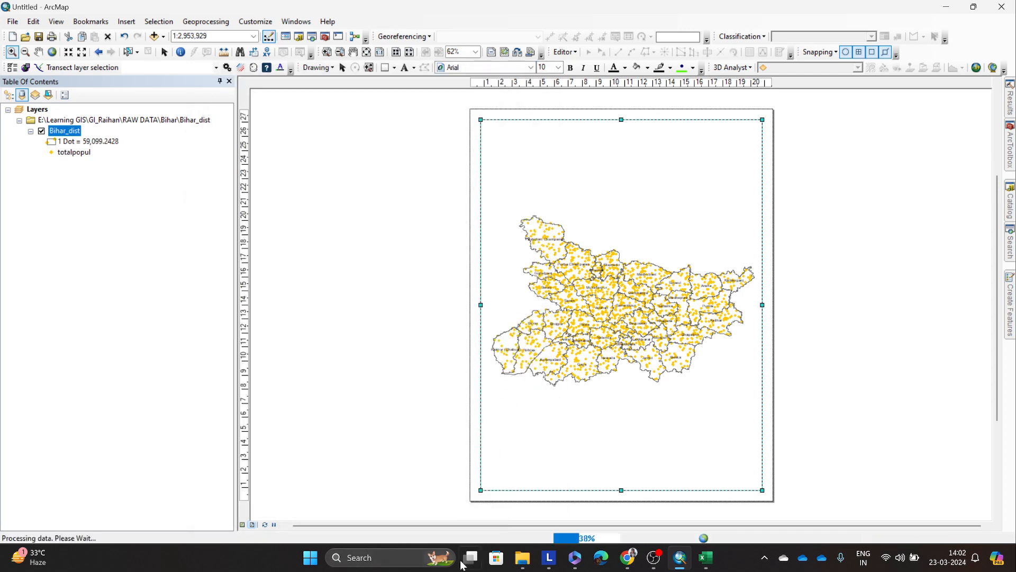
# Step: Open the exported pop_dot_bihar.png from the Outputs folder in Learning GIS\Tutorials on drive E using File Explorer
pyautogui.click(516, 567)
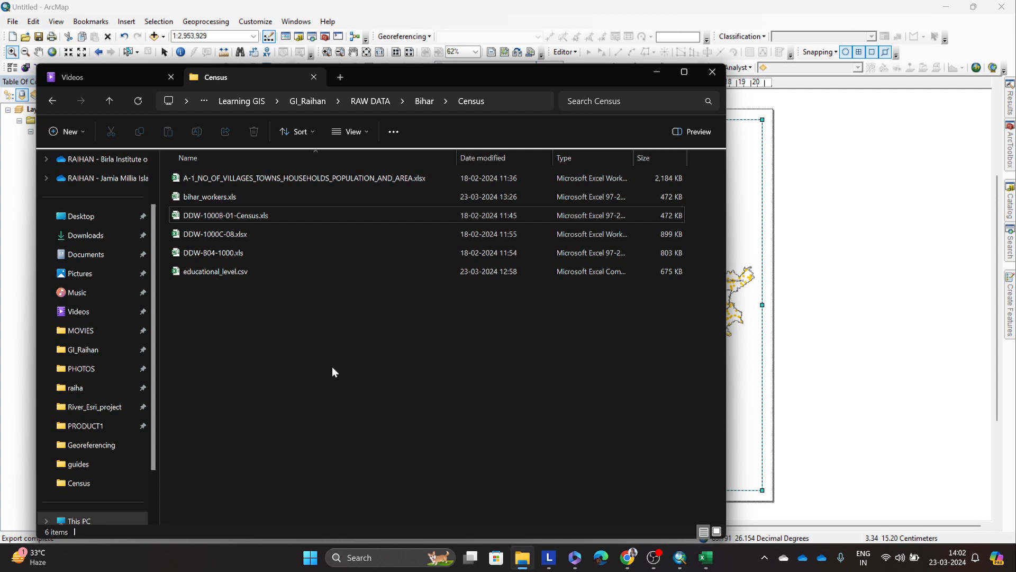
pyautogui.click(302, 106)
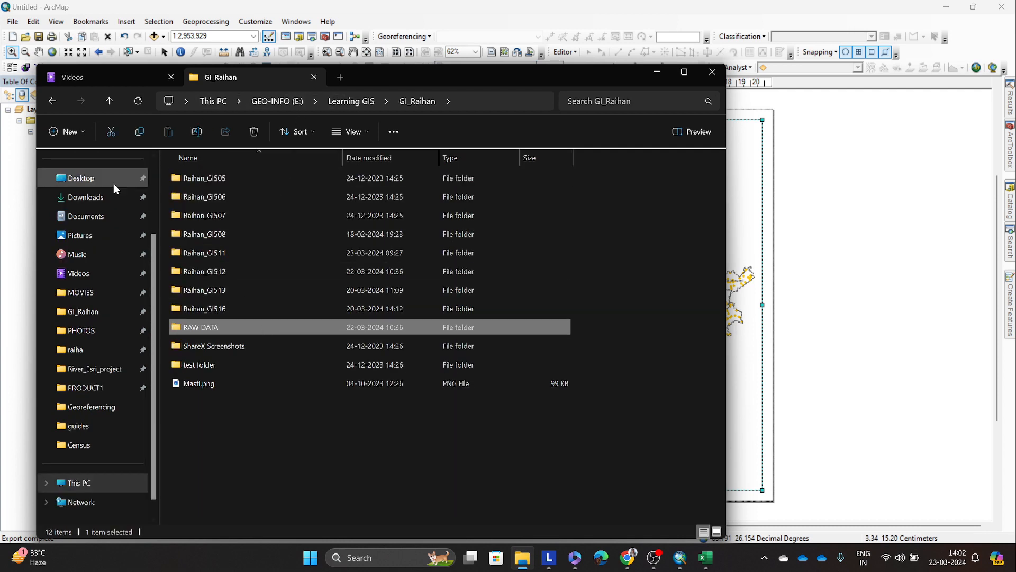
pyautogui.click(351, 101)
pyautogui.doubleClick(207, 235)
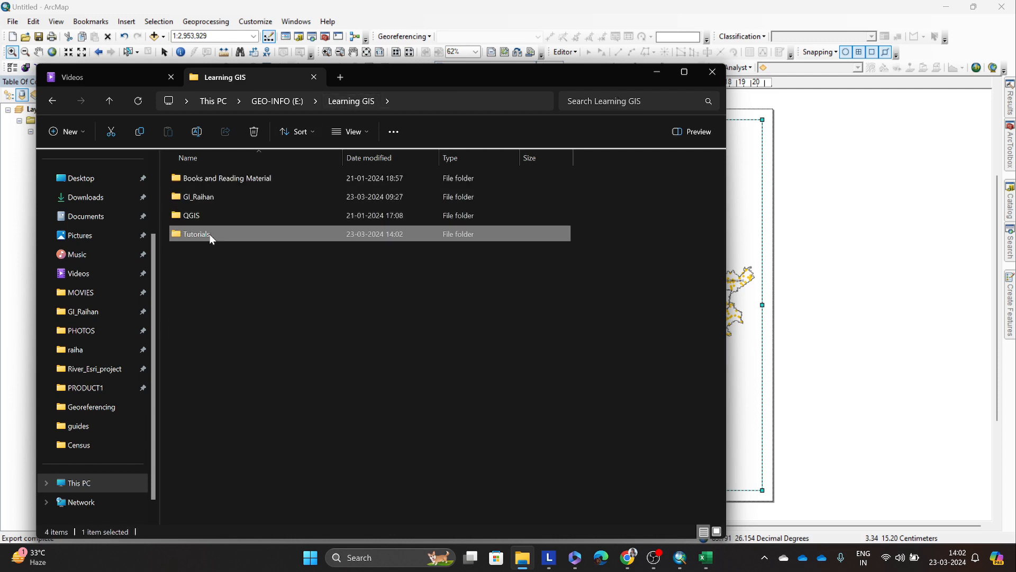
pyautogui.click(214, 213)
pyautogui.doubleClick(214, 214)
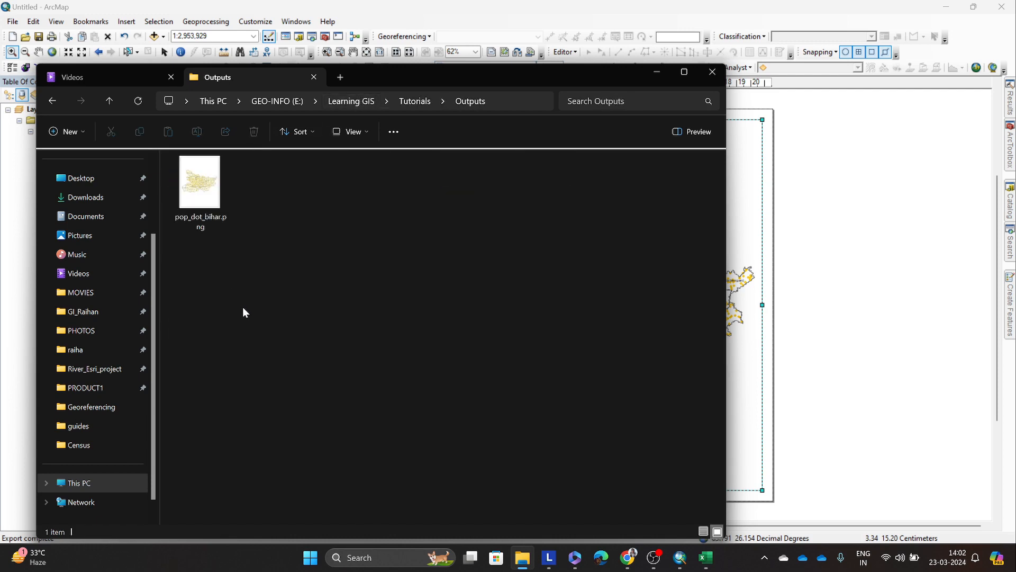
pyautogui.doubleClick(200, 185)
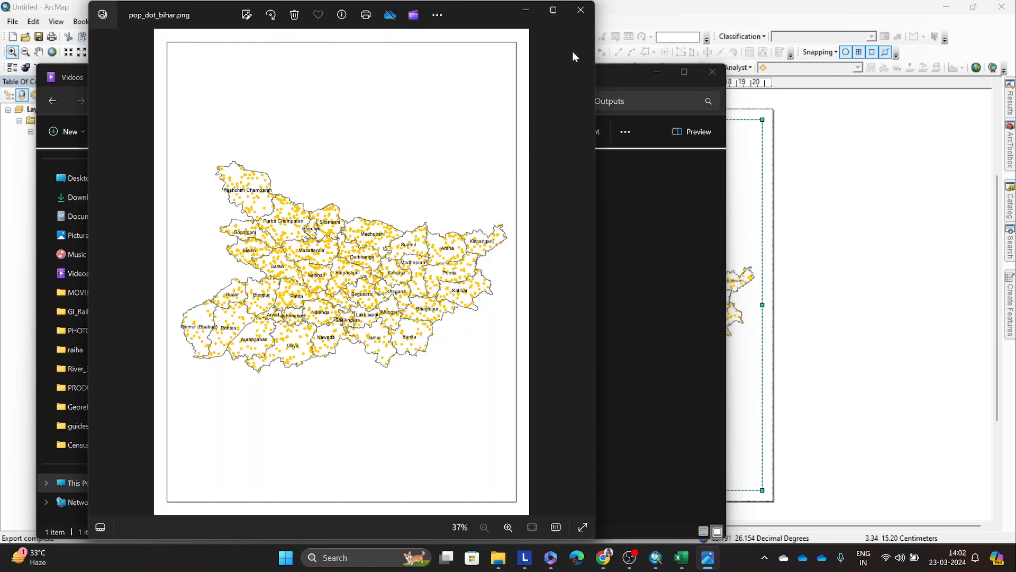
# Step: Inspect the dots and district labels in the exported Bihar image up close, and return to ArcMap
pyautogui.click(554, 9)
pyautogui.scroll(5, 492, 221)
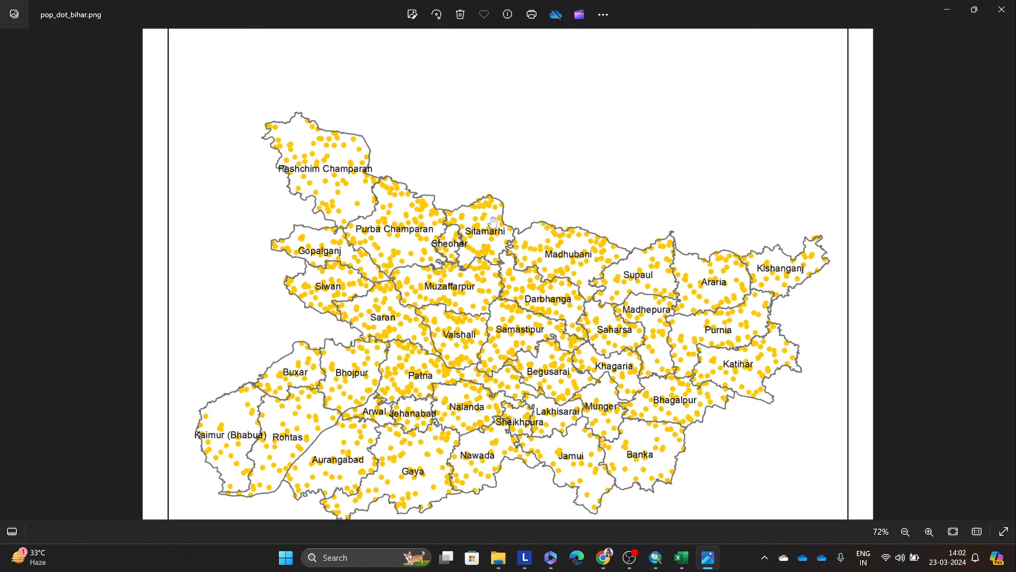
pyautogui.scroll(6, 468, 185)
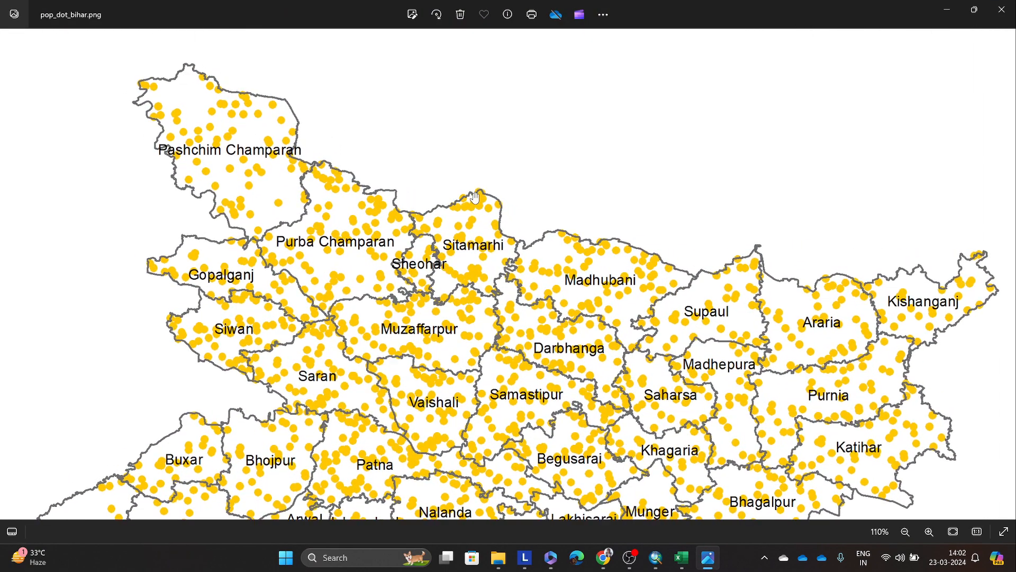
pyautogui.hscroll(15, 480, 192)
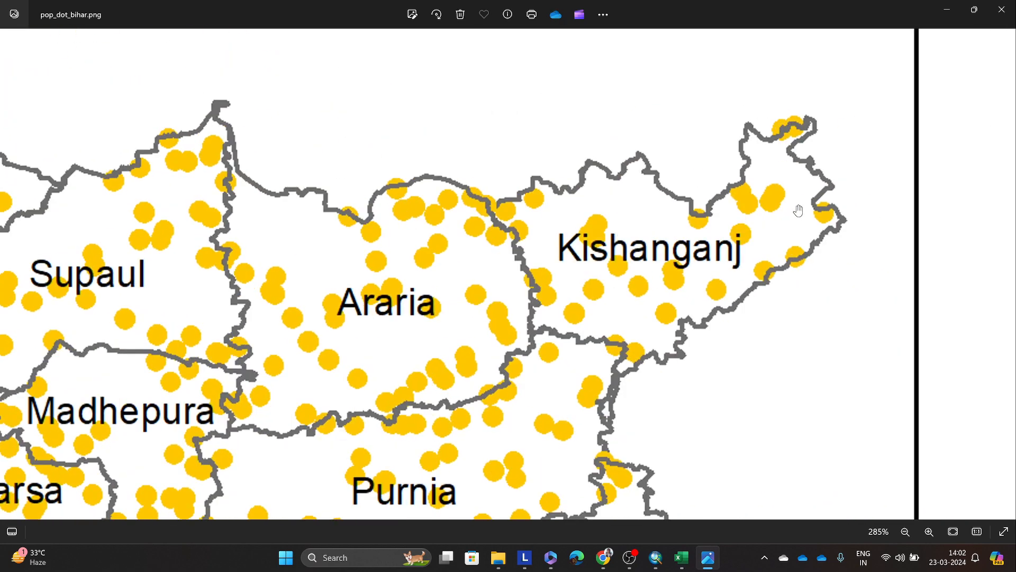
pyautogui.scroll(-6, 797, 209)
pyautogui.scroll(-2, 798, 211)
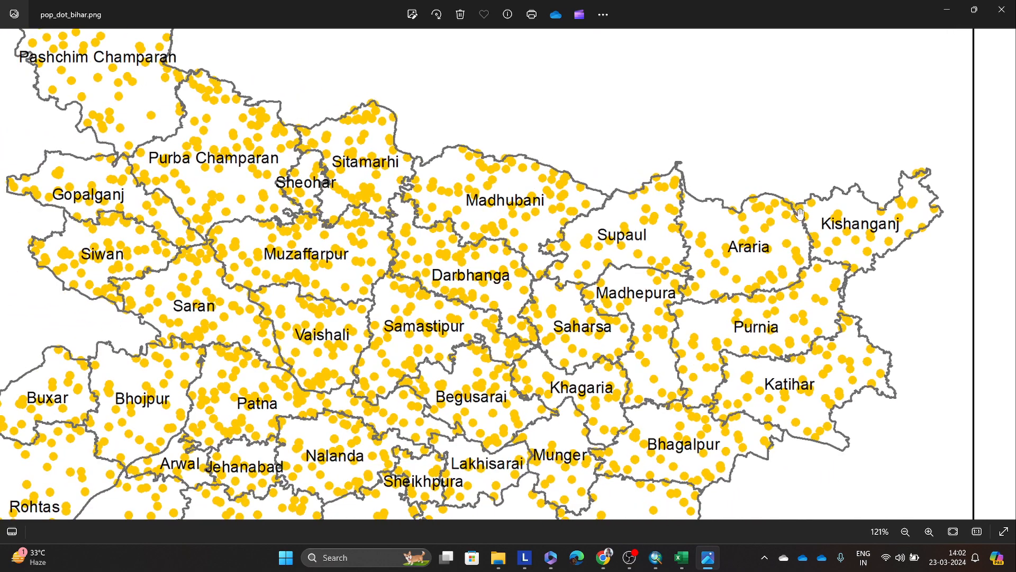
pyautogui.click(937, 14)
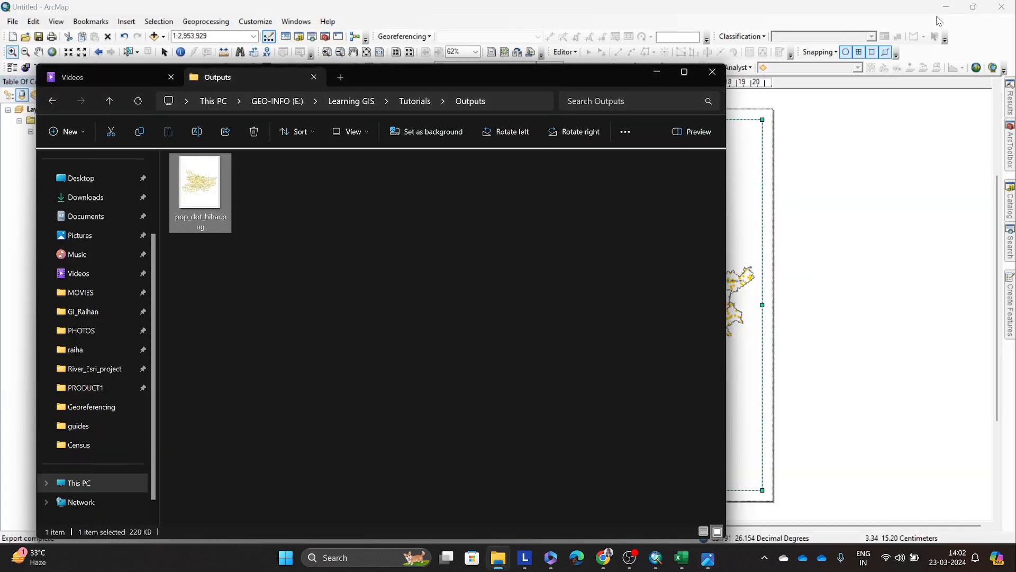
pyautogui.click(639, 304)
pyautogui.click(657, 72)
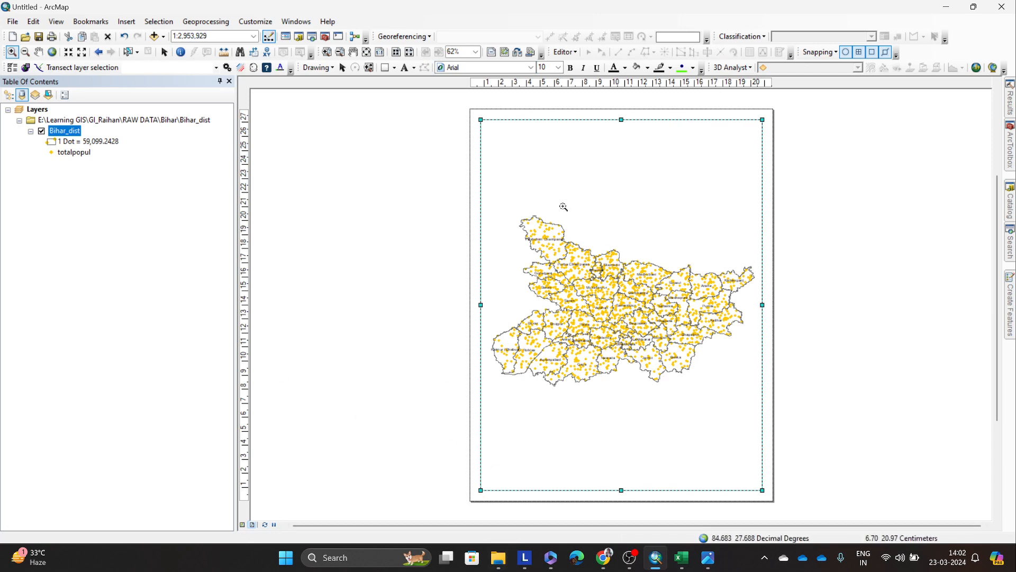
# Step: Examine the dot density of Pashchim Champaran up close in the data frame, and restore the full Bihar_dist layer extent
pyautogui.moveTo(507, 212); pyautogui.dragTo(587, 279)
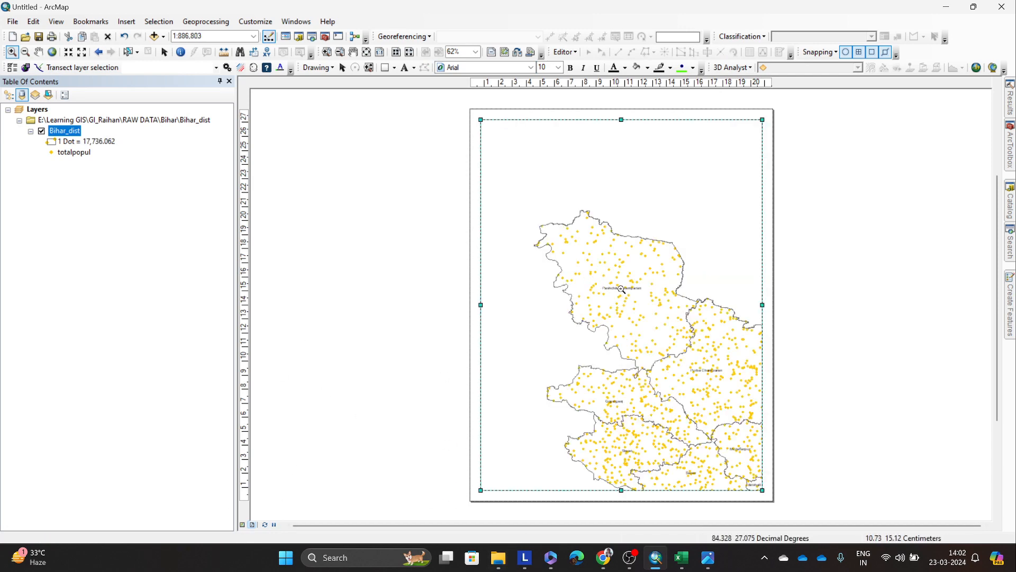
pyautogui.moveTo(520, 183); pyautogui.dragTo(713, 385)
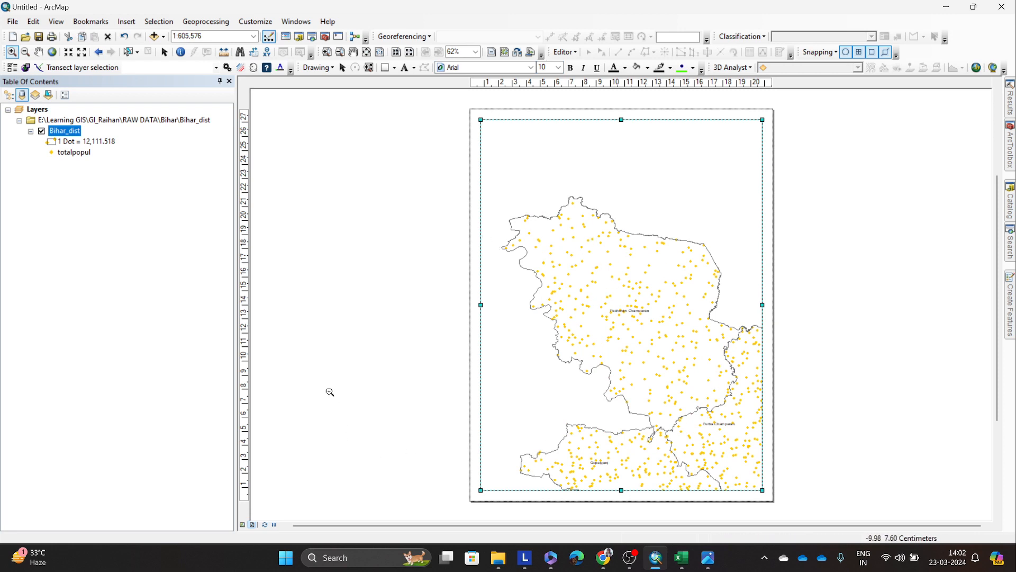
pyautogui.rightClick(65, 136)
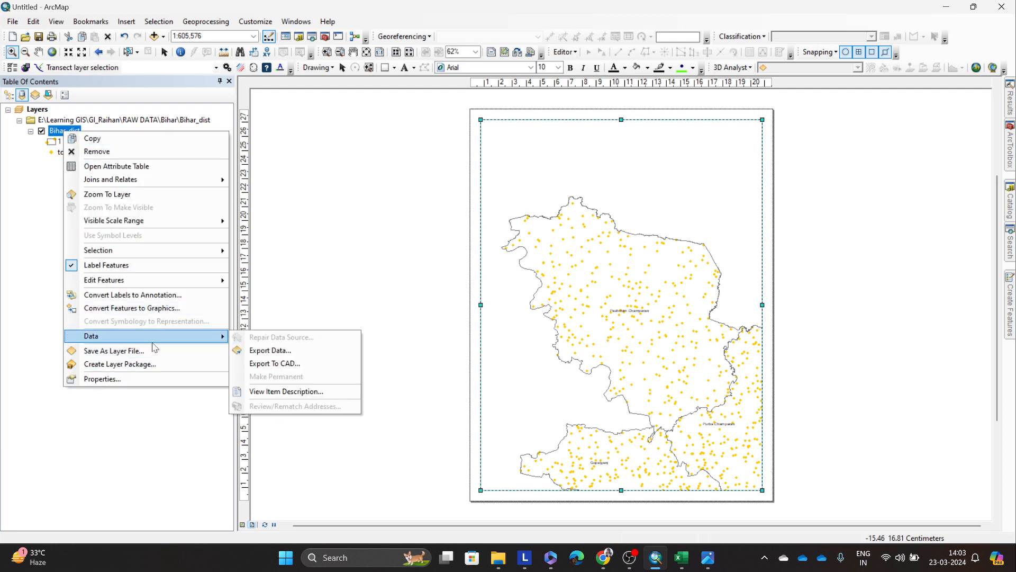
pyautogui.click(386, 261)
pyautogui.click(570, 258)
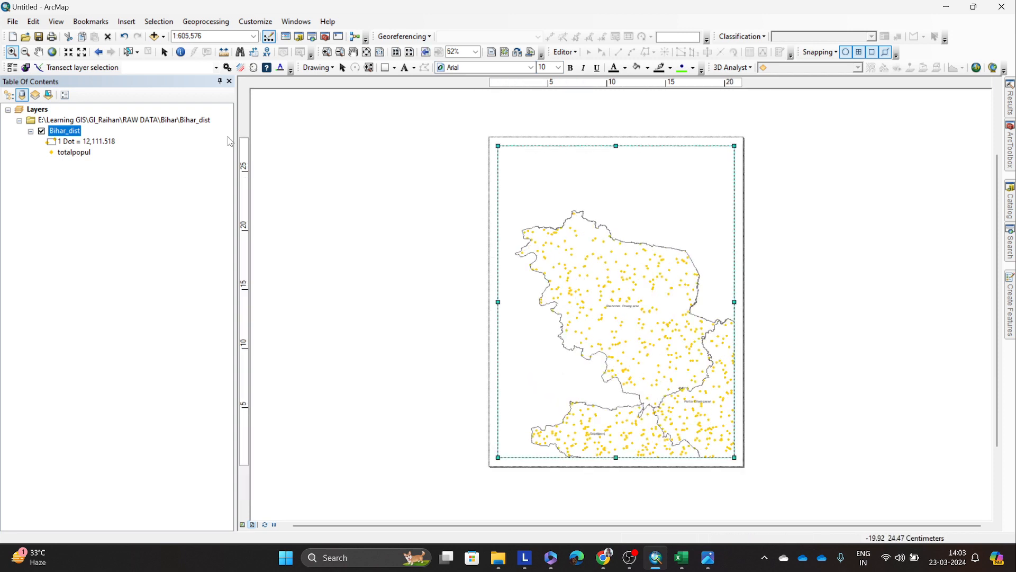
pyautogui.rightClick(66, 131)
pyautogui.click(120, 207)
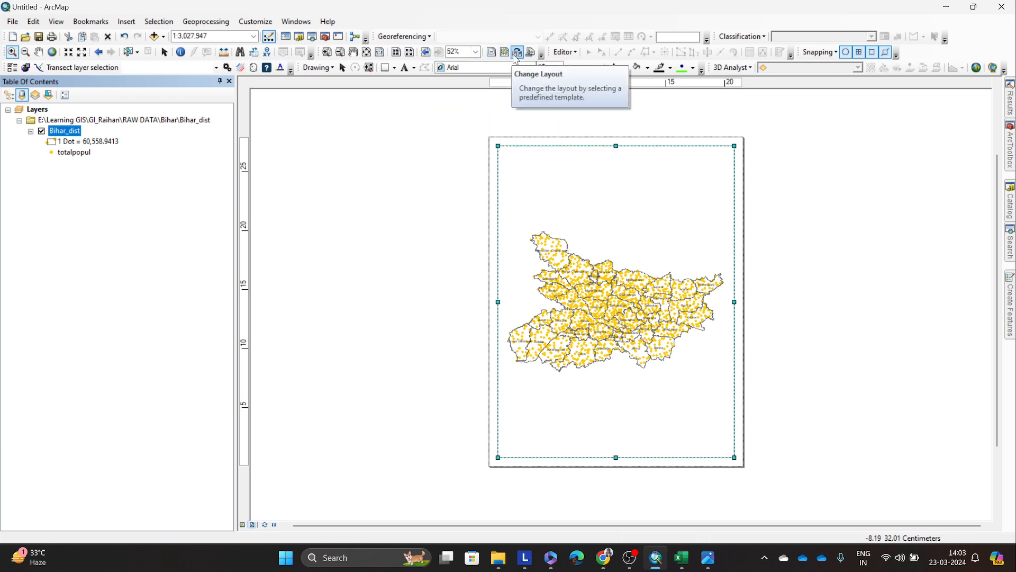
# Step: Hide the Layout toolbar and show it again
pyautogui.rightClick(930, 55)
pyautogui.click(830, 21)
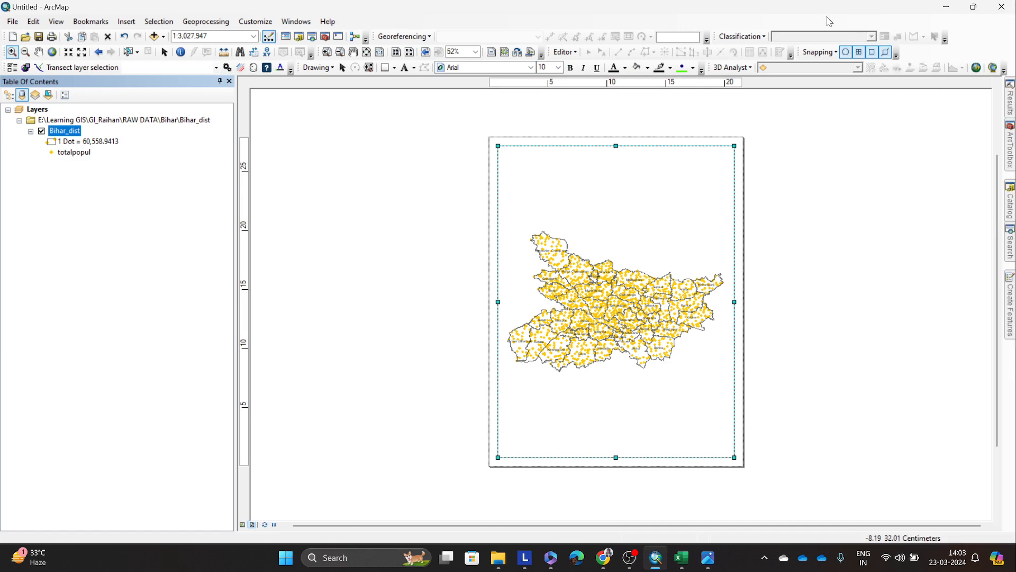
pyautogui.rightClick(826, 21)
pyautogui.click(846, 317)
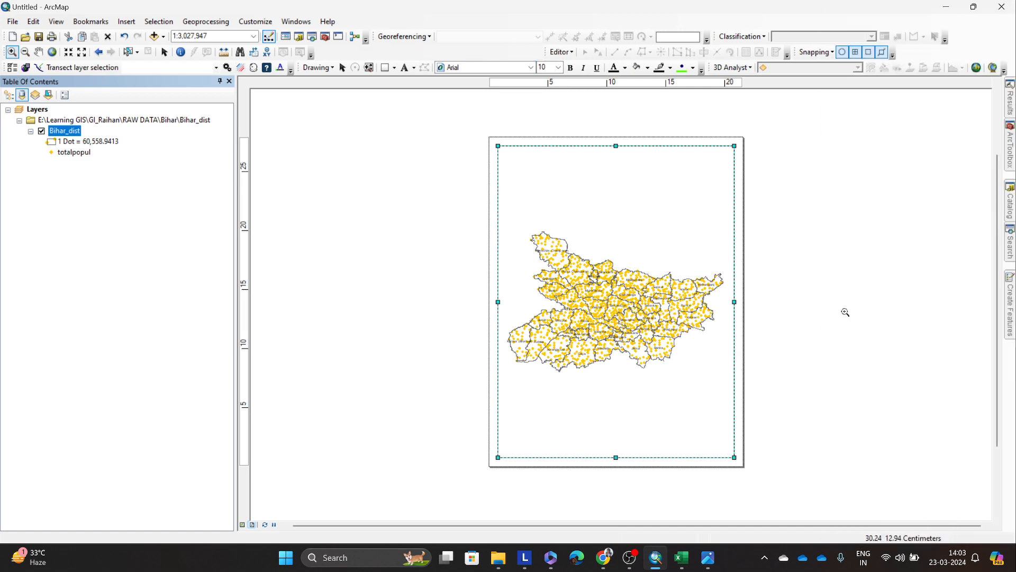
pyautogui.rightClick(989, 52)
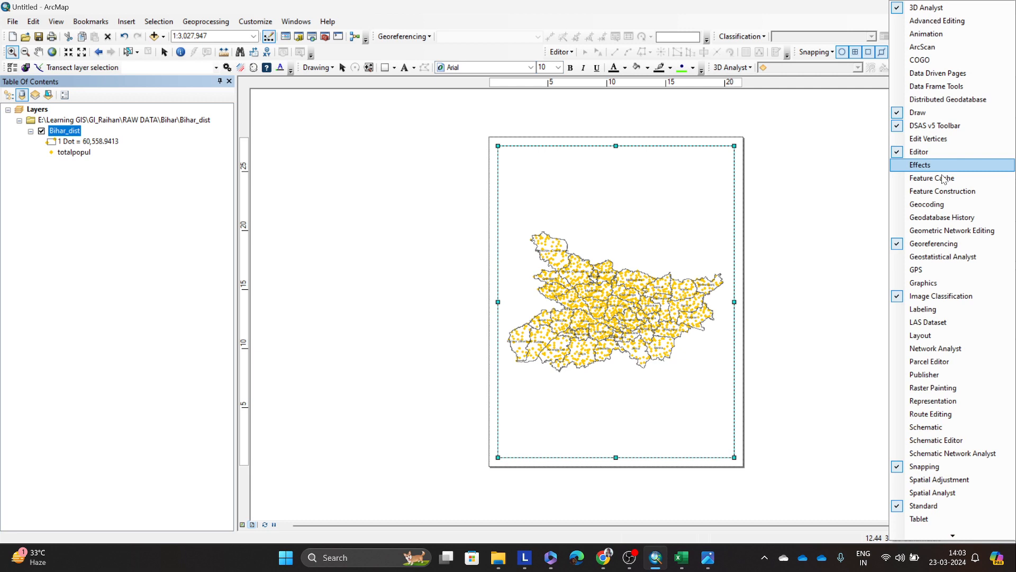
pyautogui.click(920, 332)
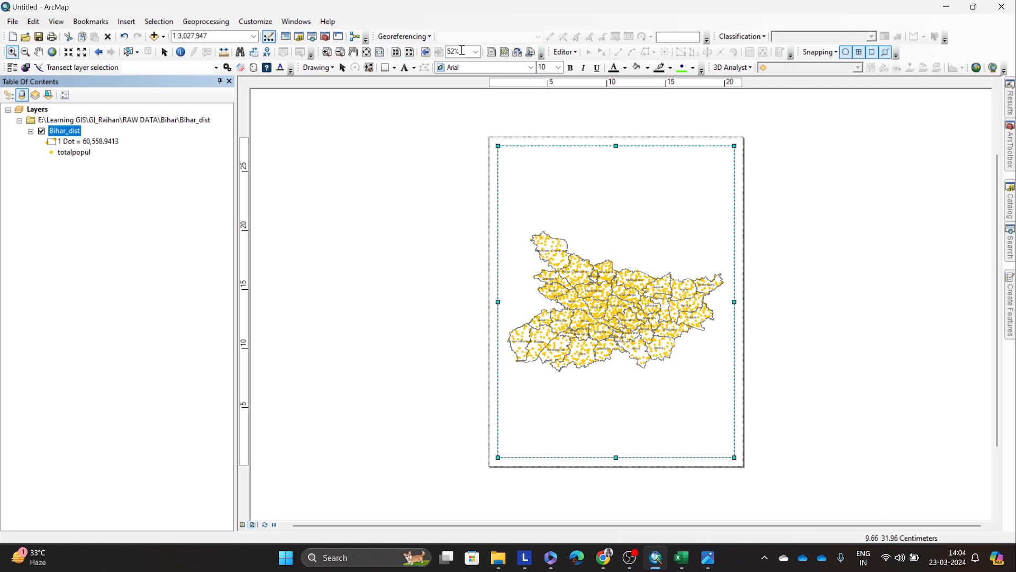
# Step: Change the page layout to the ISO A4 Landscape template
pyautogui.click(518, 53)
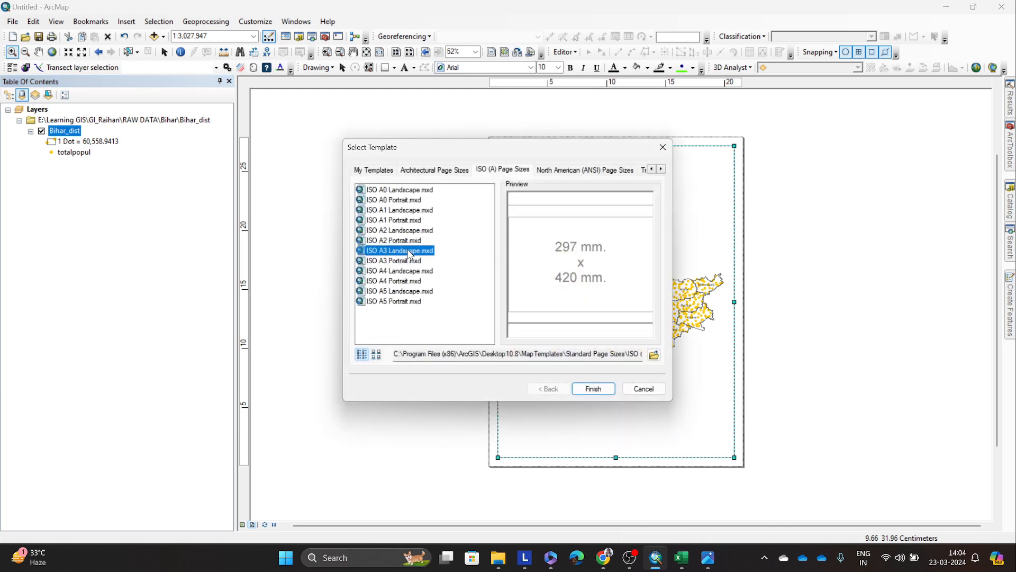
pyautogui.moveTo(422, 154); pyautogui.dragTo(295, 146)
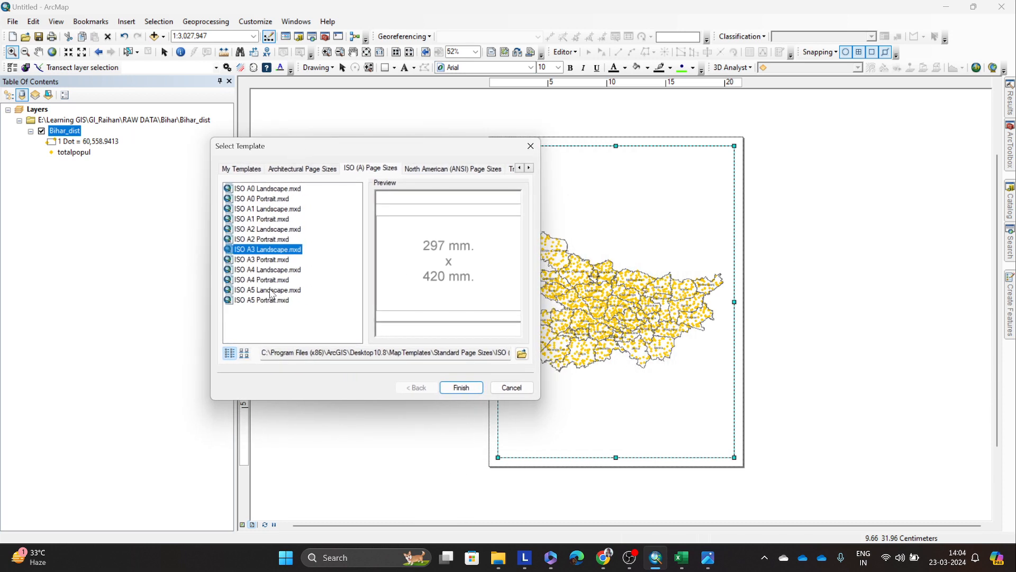
pyautogui.click(274, 270)
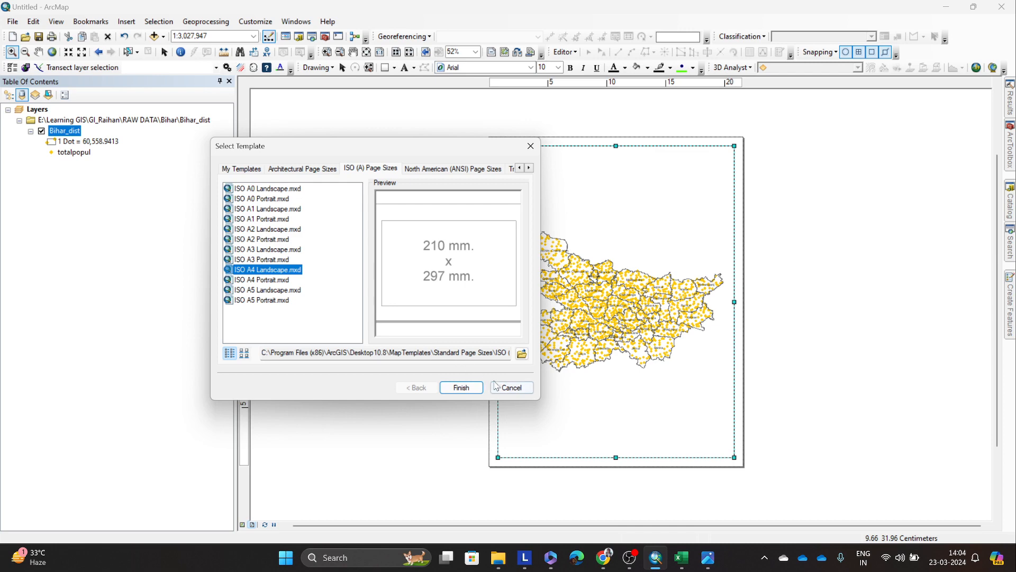
pyautogui.click(461, 387)
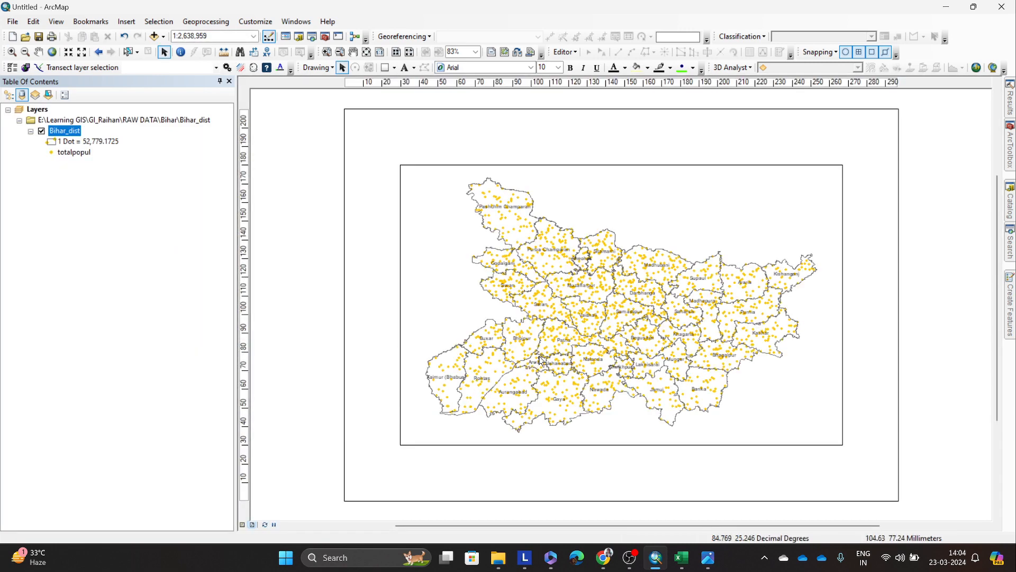
# Step: Enlarge the data frame at opposite corners so it nearly fills the A4 landscape page
pyautogui.click(683, 344)
pyautogui.moveTo(843, 445); pyautogui.dragTo(894, 491)
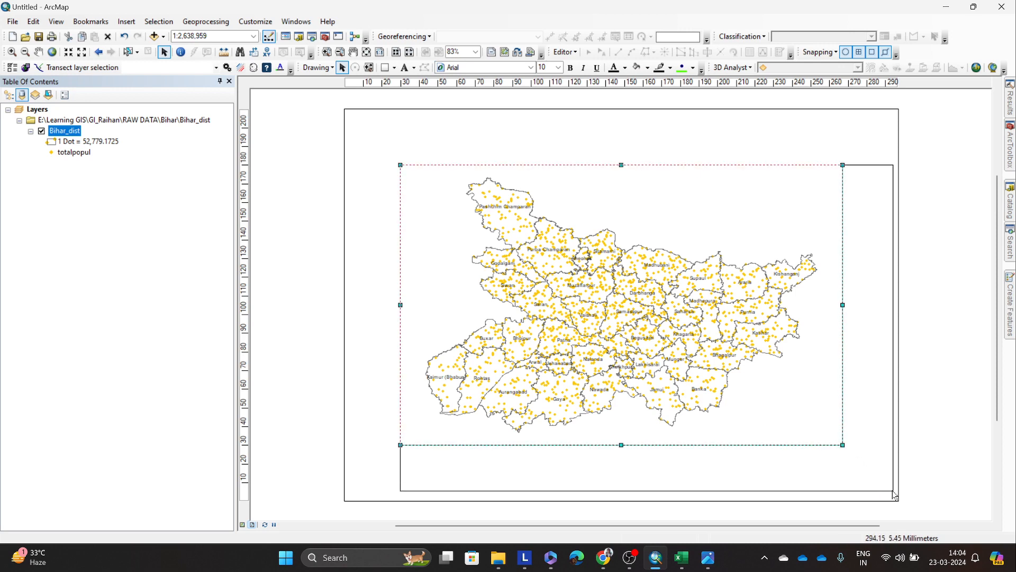
pyautogui.moveTo(399, 164); pyautogui.dragTo(355, 120)
pyautogui.rightClick(439, 160)
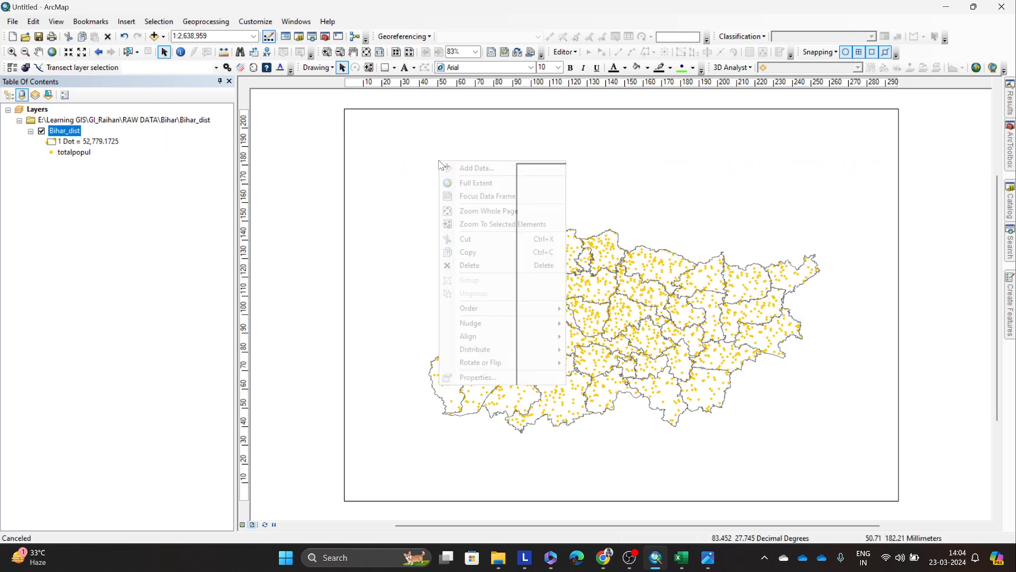
pyautogui.click(415, 186)
pyautogui.rightClick(449, 205)
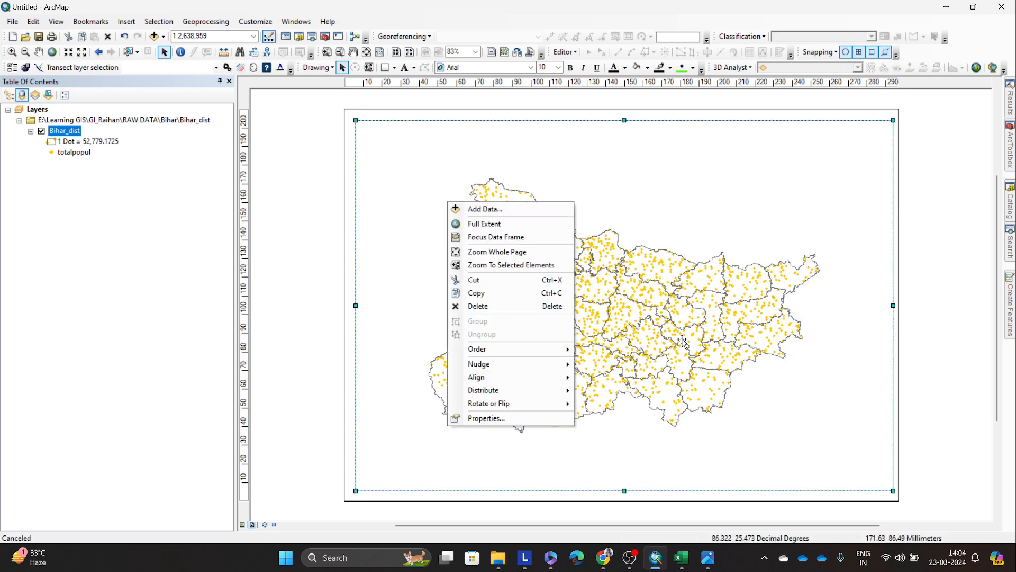
pyautogui.click(726, 318)
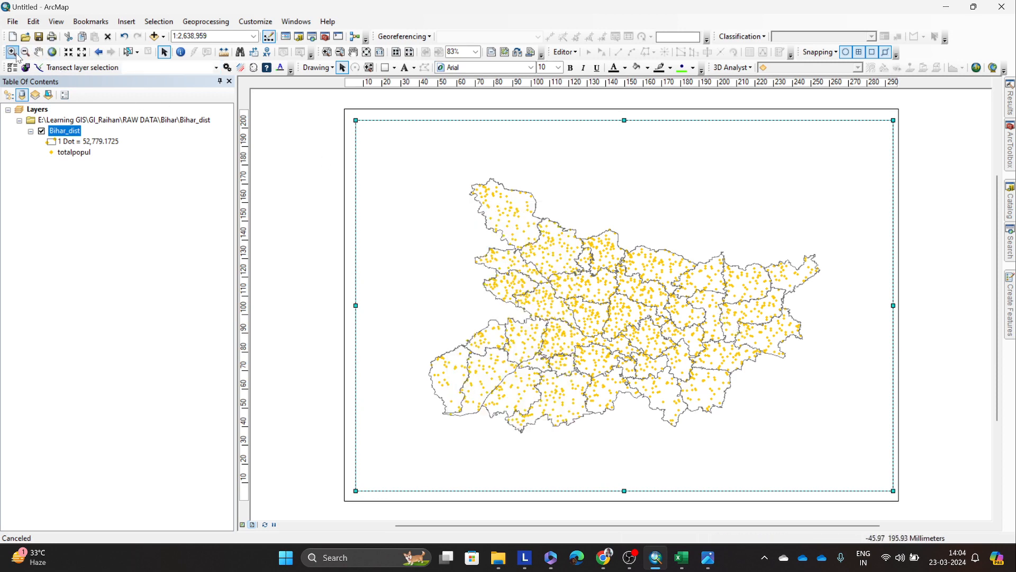
# Step: Enlarge Bihar within the landscape data frame so the state fills nearly its whole width
pyautogui.click(12, 52)
pyautogui.moveTo(434, 172); pyautogui.dragTo(813, 446)
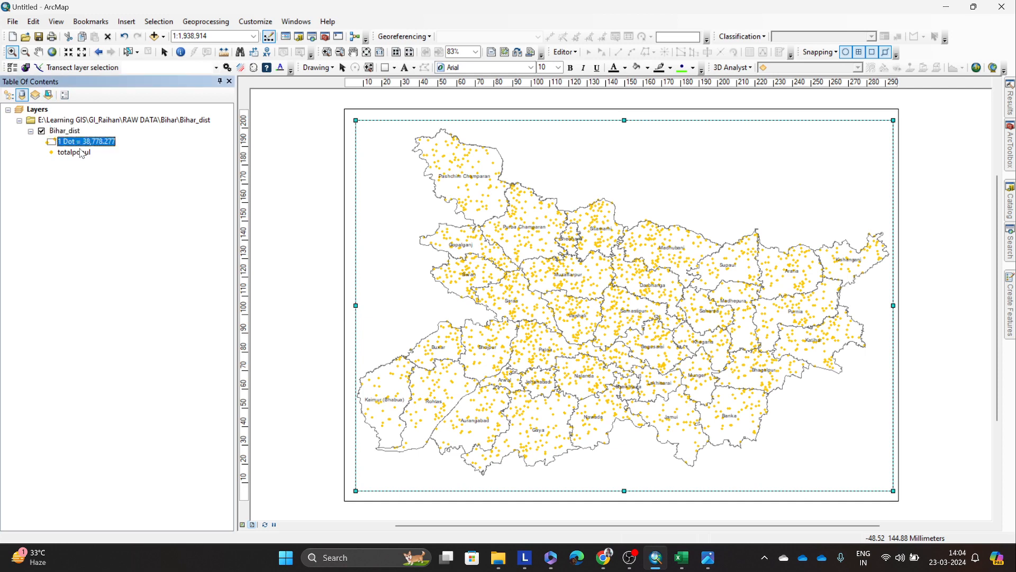
pyautogui.click(86, 191)
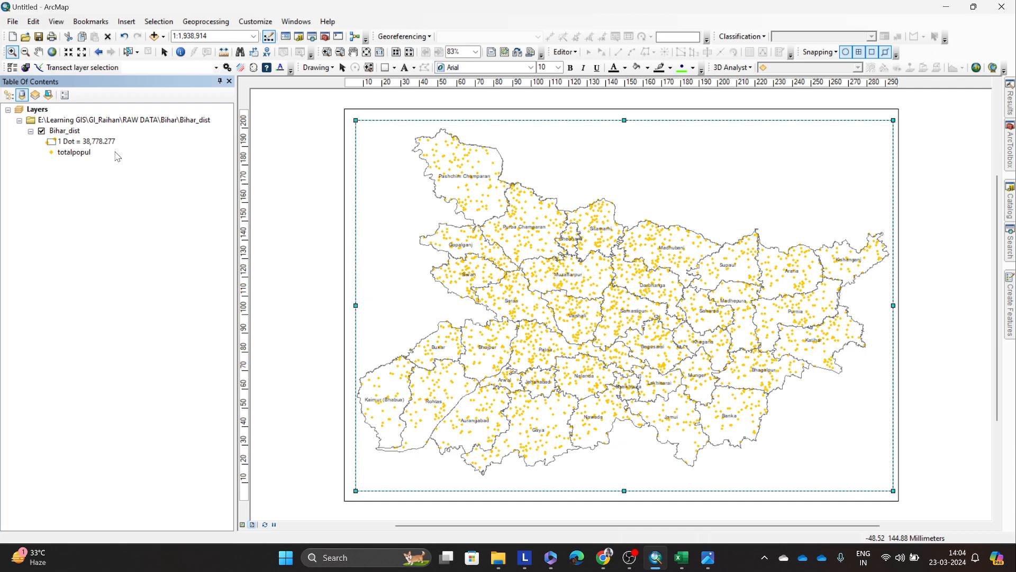
# Step: Export the landscape map to the Outputs folder as pop_dot_bihar_landsa.png
pyautogui.click(12, 36)
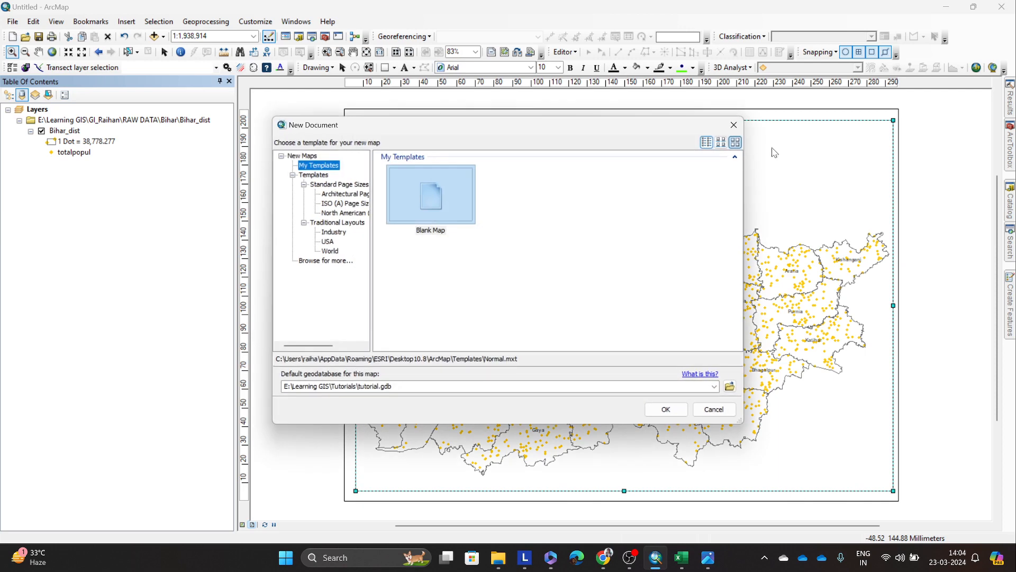
pyautogui.click(733, 125)
pyautogui.click(12, 21)
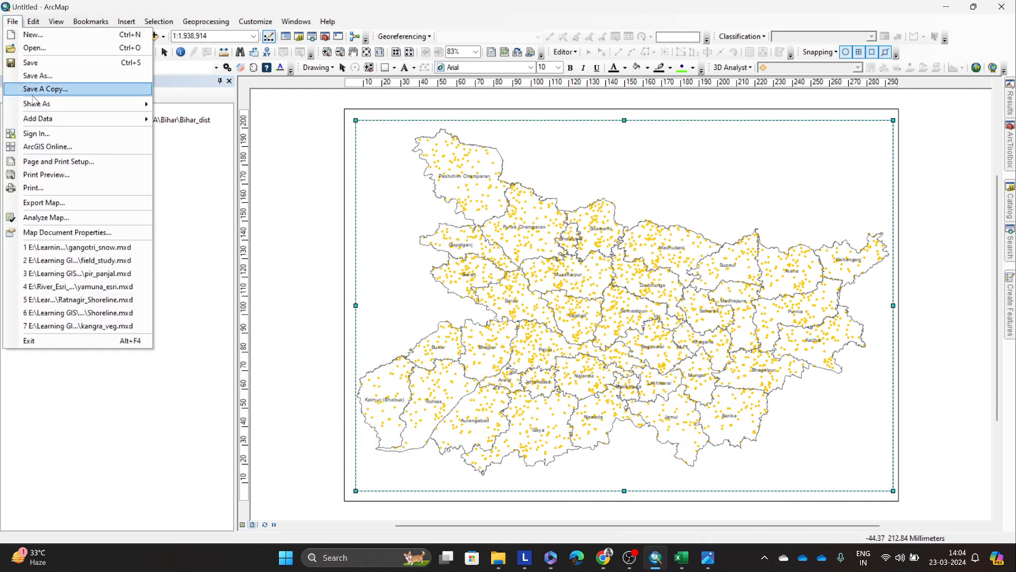
pyautogui.click(55, 202)
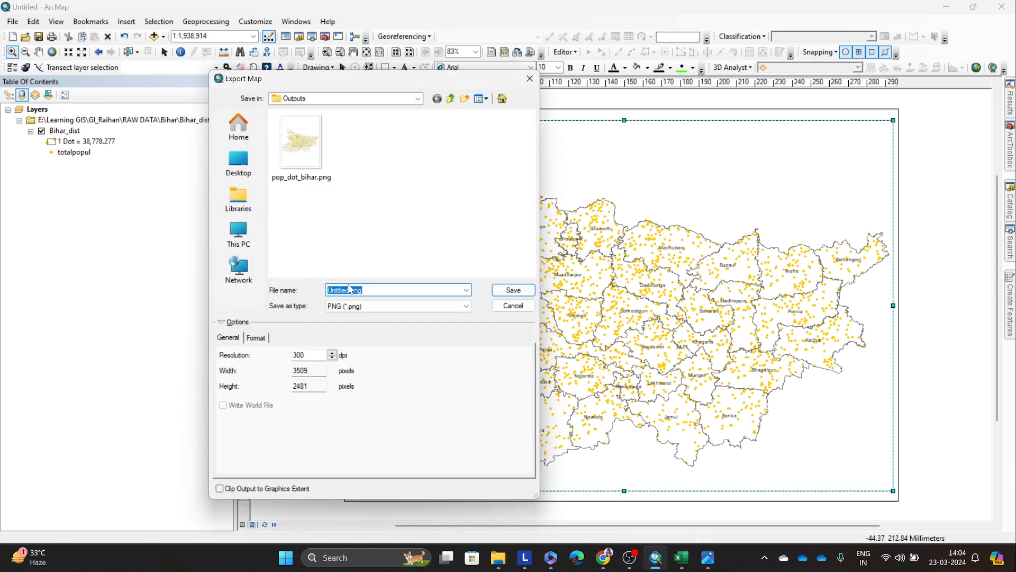
pyautogui.click(300, 152)
pyautogui.click(369, 289)
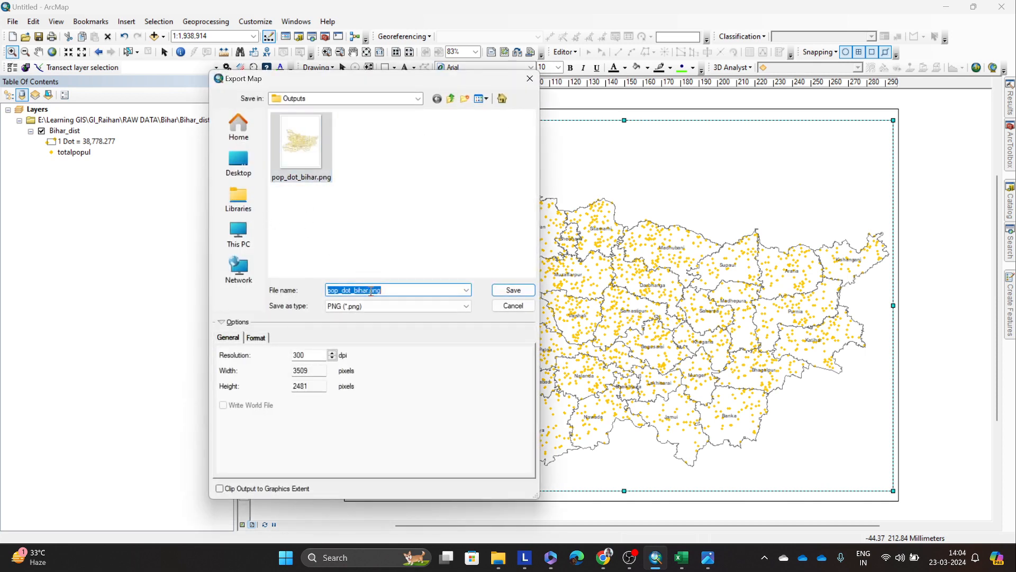
pyautogui.click(369, 290)
pyautogui.write('_lan')
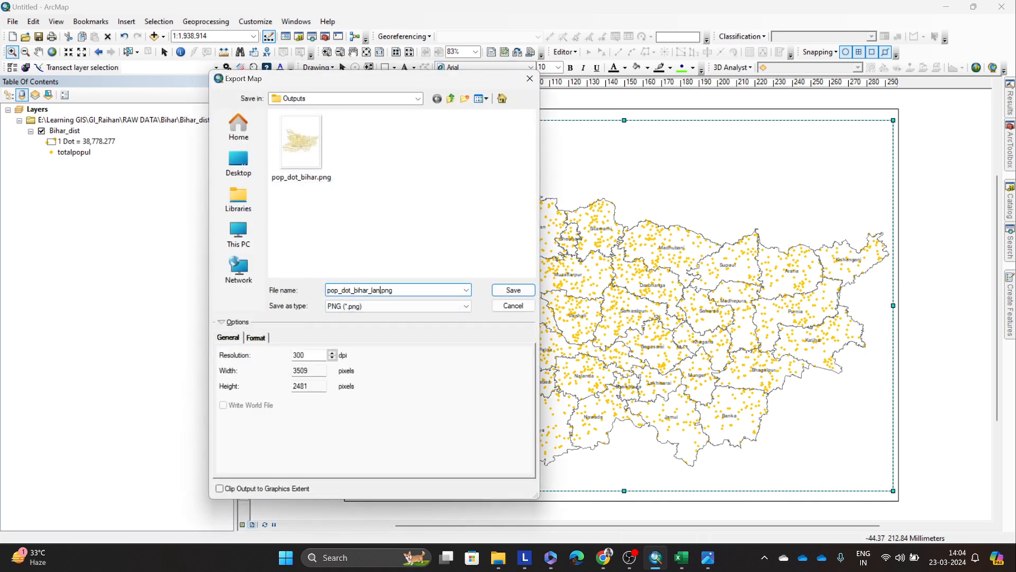
pyautogui.write('dsa')
pyautogui.click(514, 290)
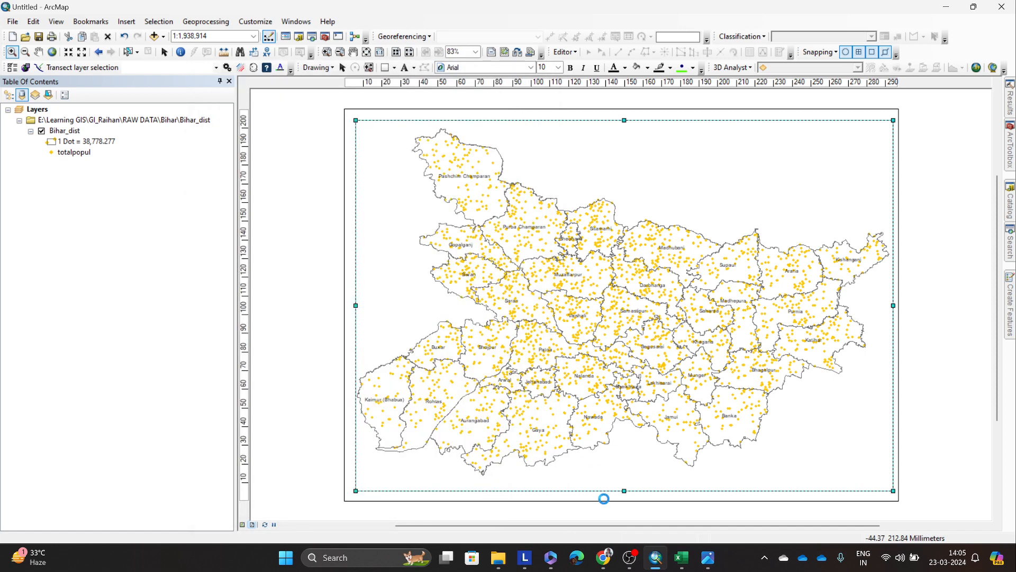
# Step: Open pop_dot_bihar_landscape.png from the Outputs folder and examine its enlarged districts alongside the portrait export pop_dot_bihar.png
pyautogui.click(499, 558)
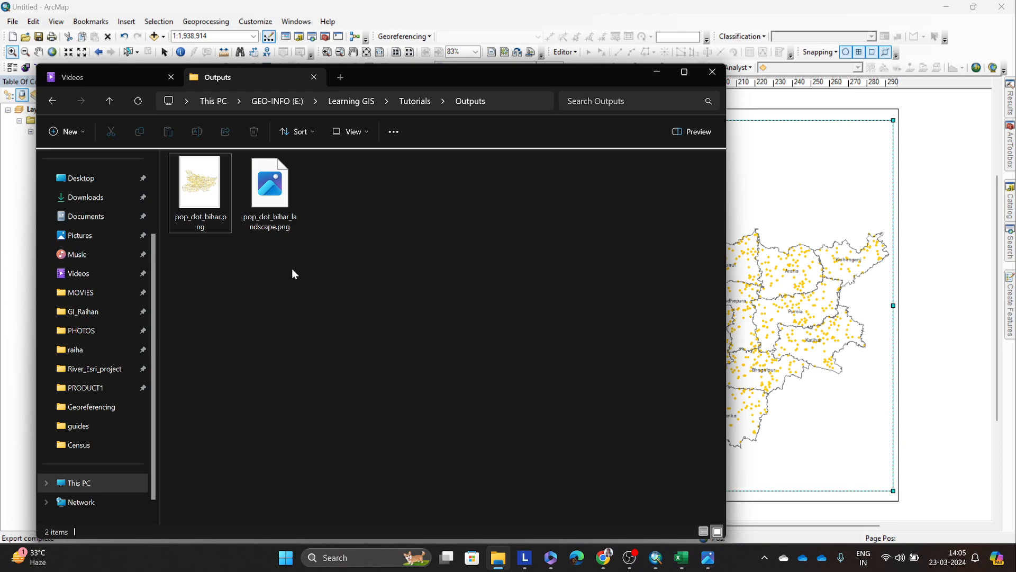
pyautogui.doubleClick(270, 191)
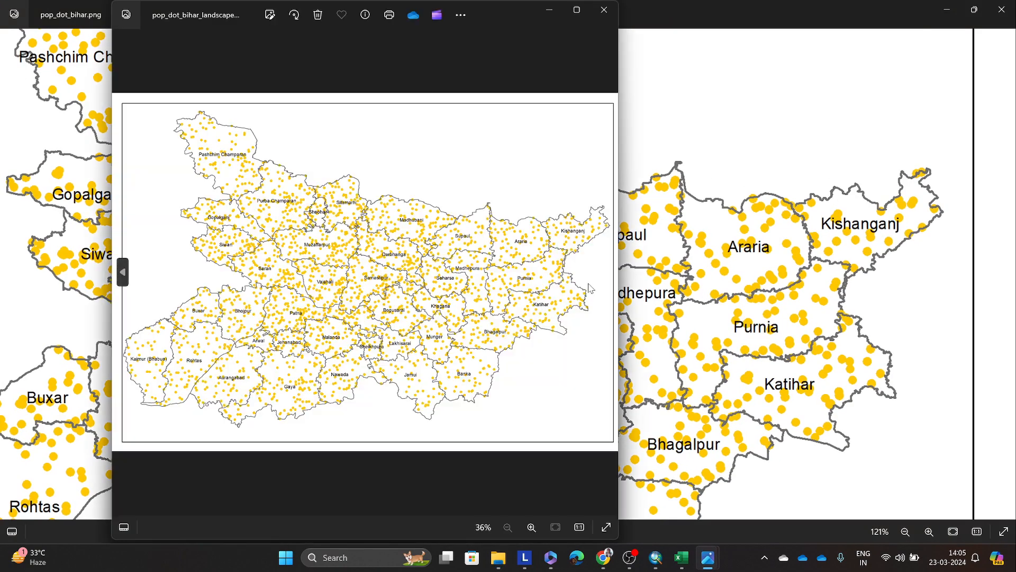
pyautogui.scroll(6, 291, 201)
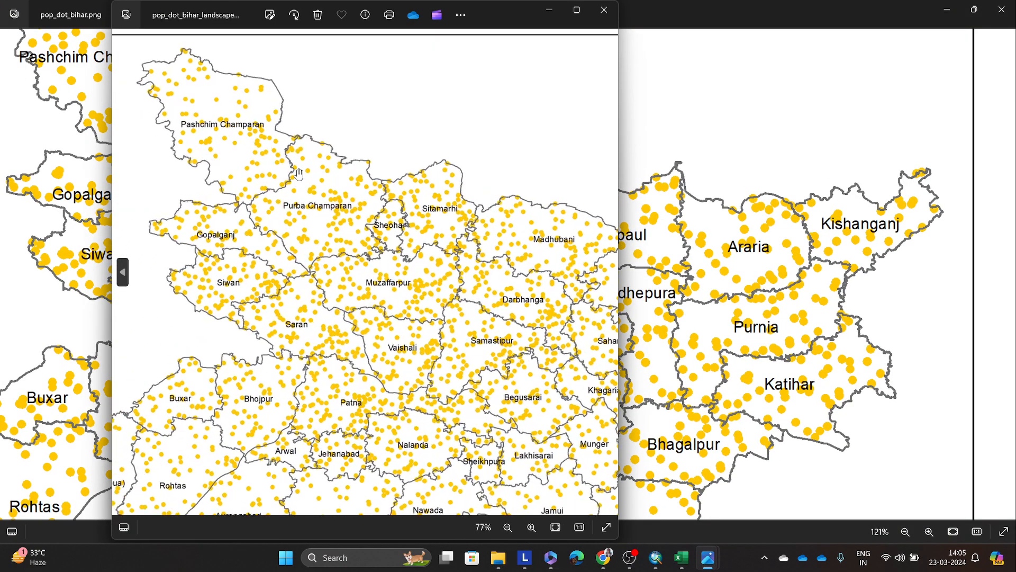
pyautogui.moveTo(702, 281); pyautogui.dragTo(809, 292)
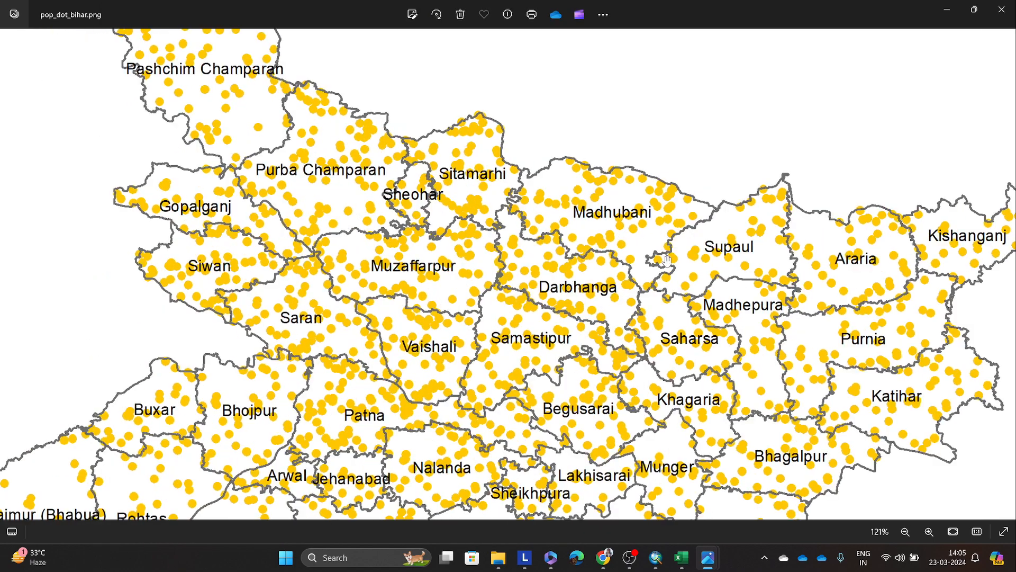
pyautogui.moveTo(460, 144); pyautogui.dragTo(551, 264)
pyautogui.scroll(5, 215, 126)
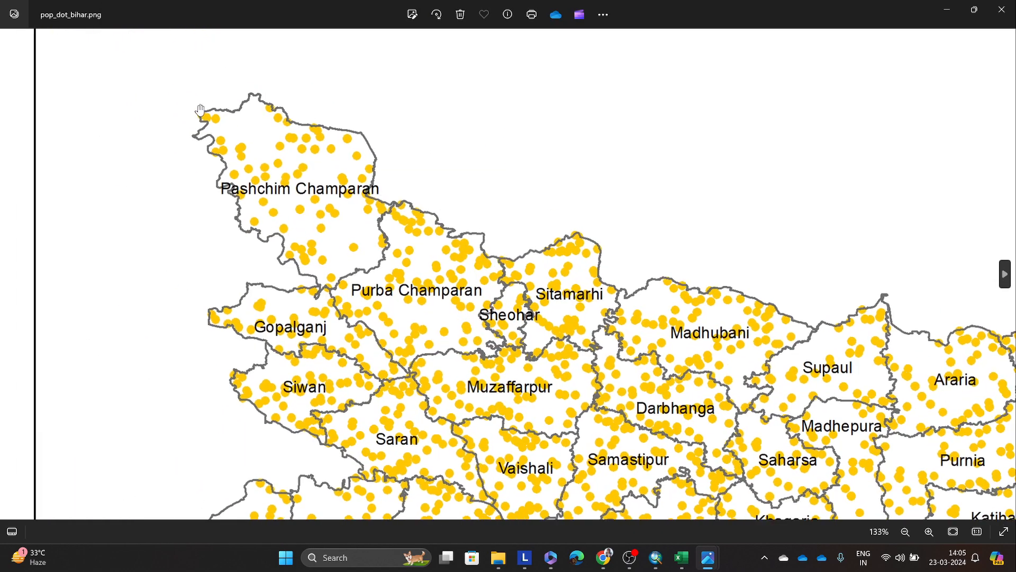
# Step: Compare the dots around Pashchim Champaran in the landscape and portrait exports, close both images and return to the map layout
pyautogui.click(707, 558)
pyautogui.click(755, 508)
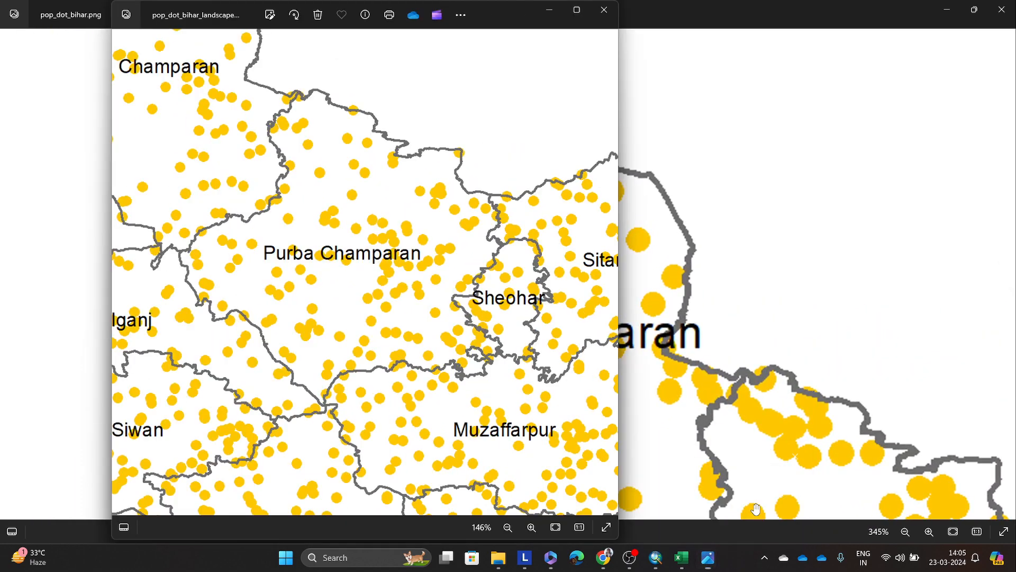
pyautogui.moveTo(218, 214); pyautogui.dragTo(352, 247)
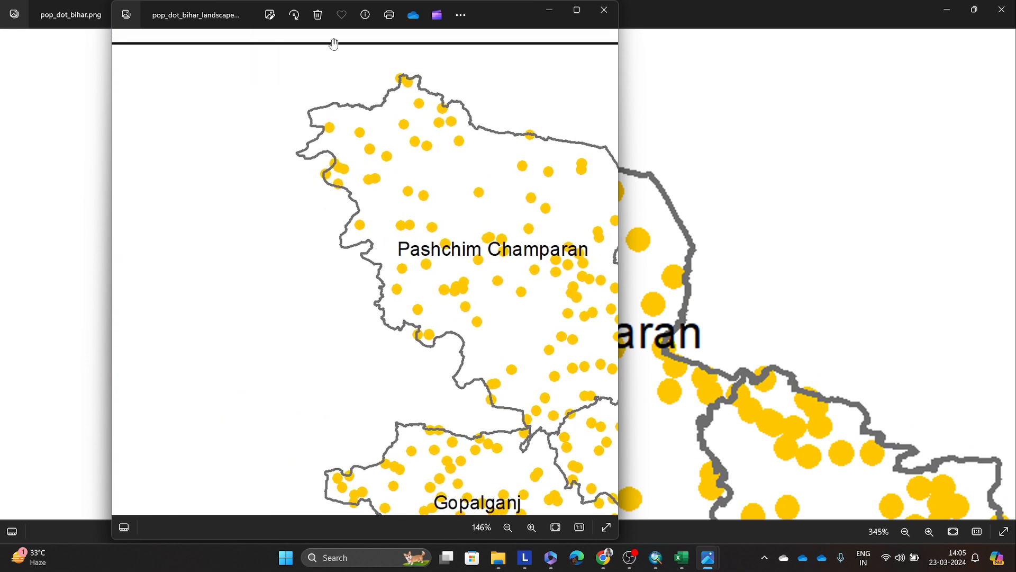
pyautogui.moveTo(481, 23); pyautogui.dragTo(745, 75)
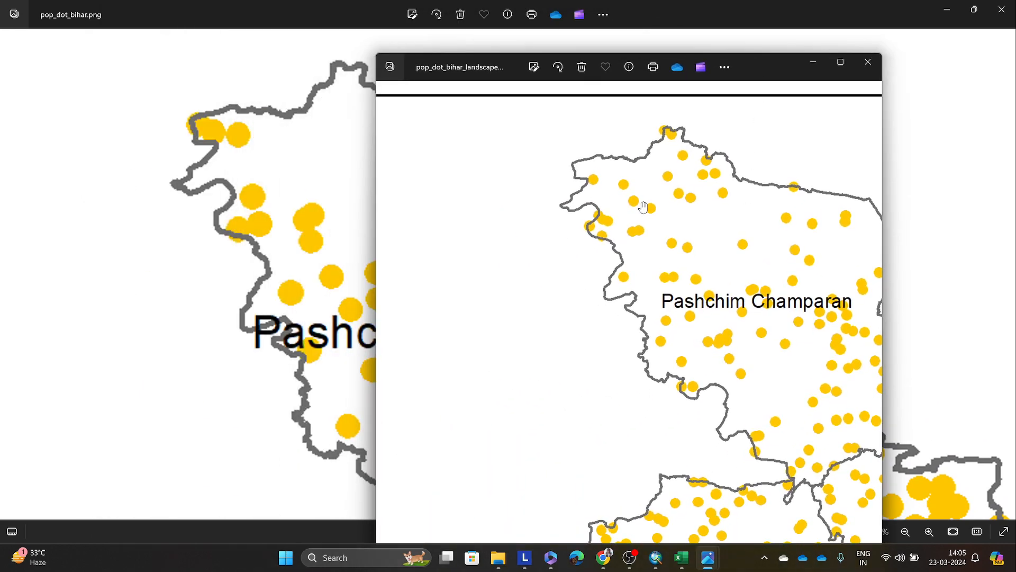
pyautogui.scroll(2, 612, 214)
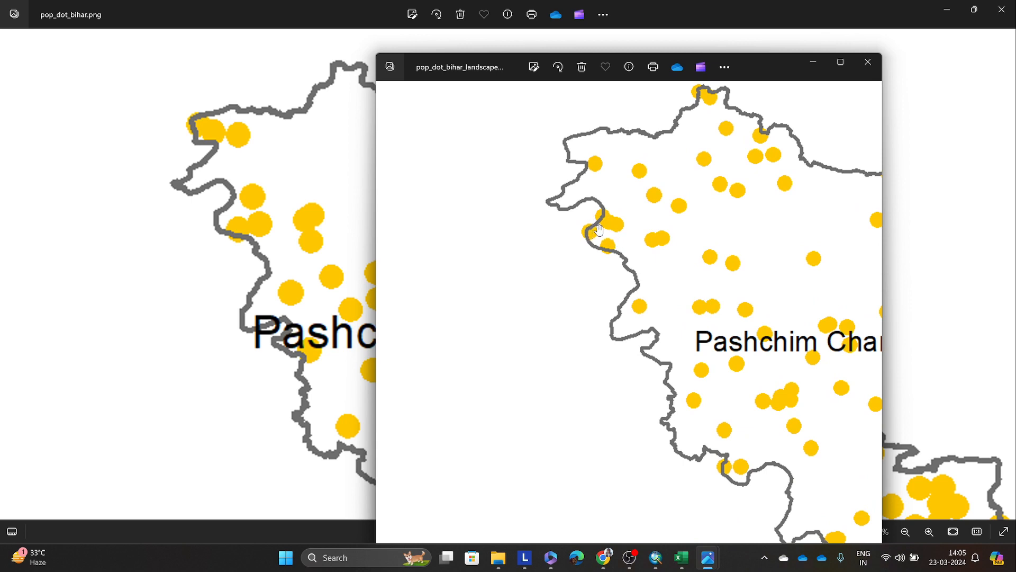
pyautogui.hscroll(1, 621, 220)
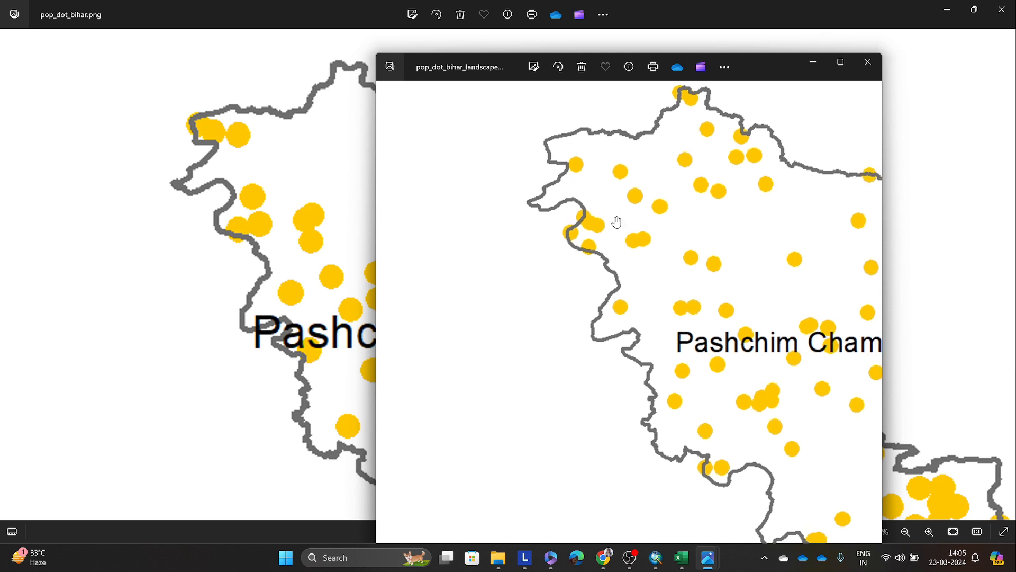
pyautogui.scroll(1, 667, 201)
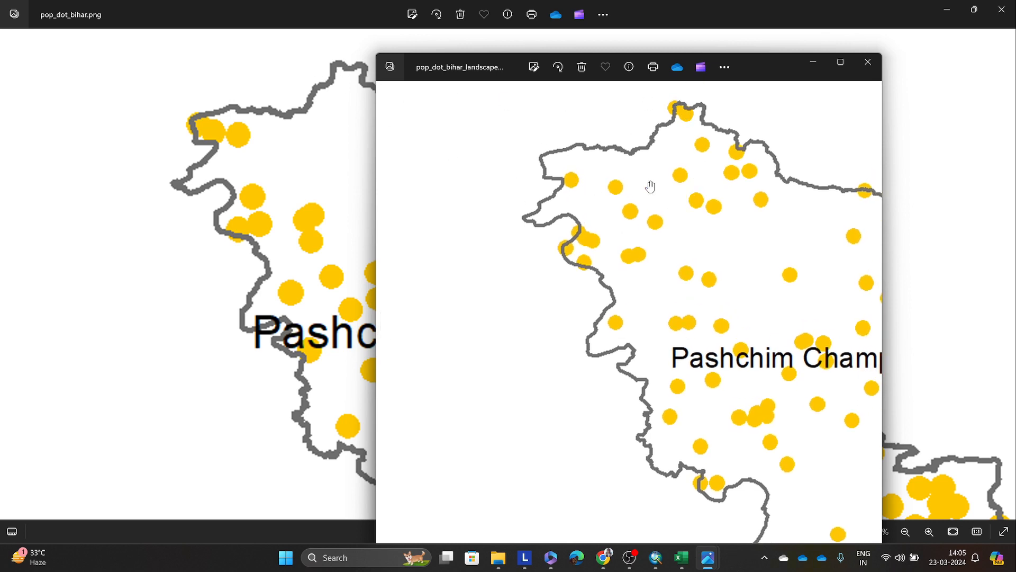
pyautogui.click(868, 62)
pyautogui.click(1002, 10)
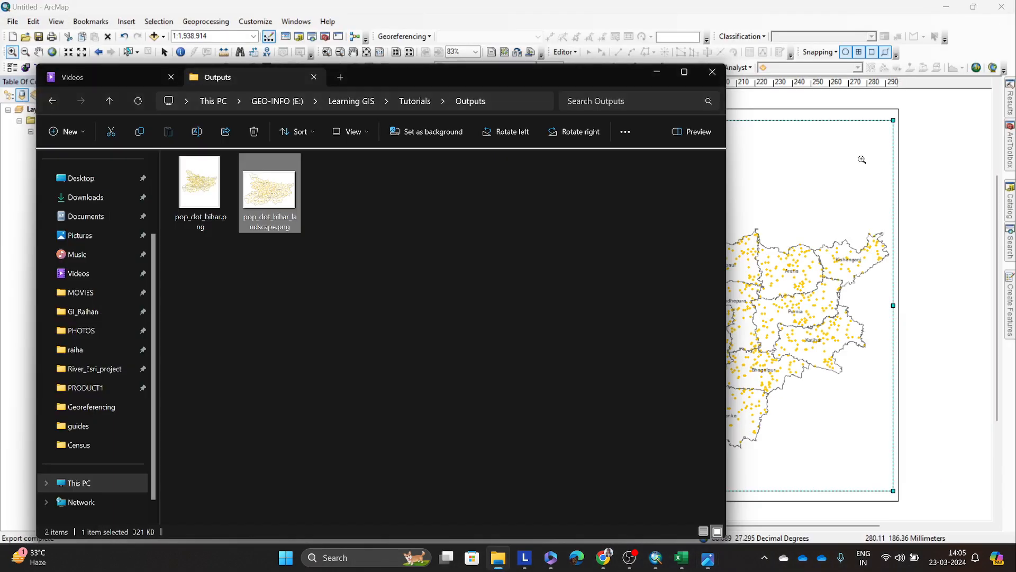
pyautogui.click(657, 73)
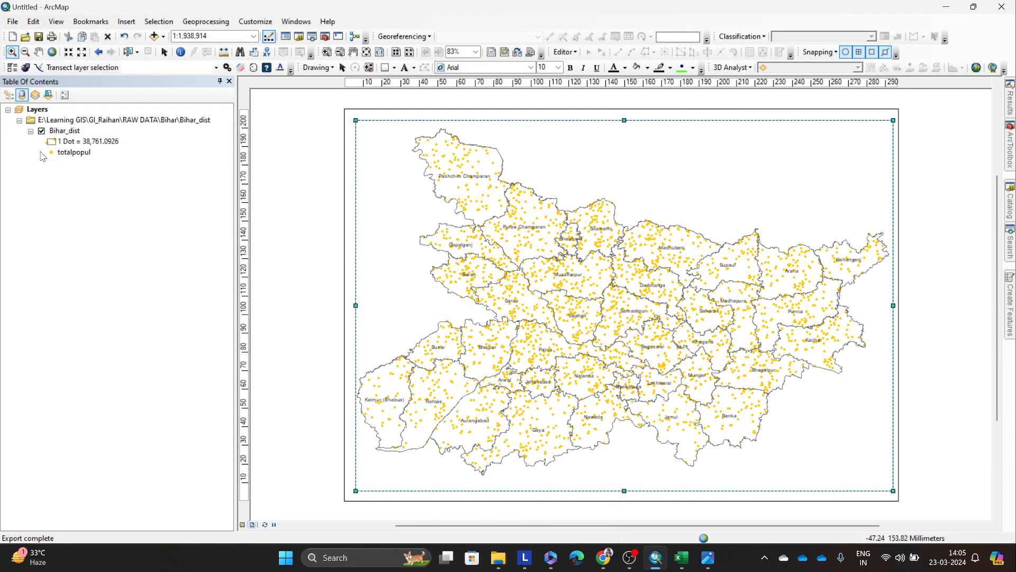
# Step: Reduce the dot size of the Bihar_dist dot density symbology to 2 and apply it
pyautogui.rightClick(61, 132)
pyautogui.click(96, 372)
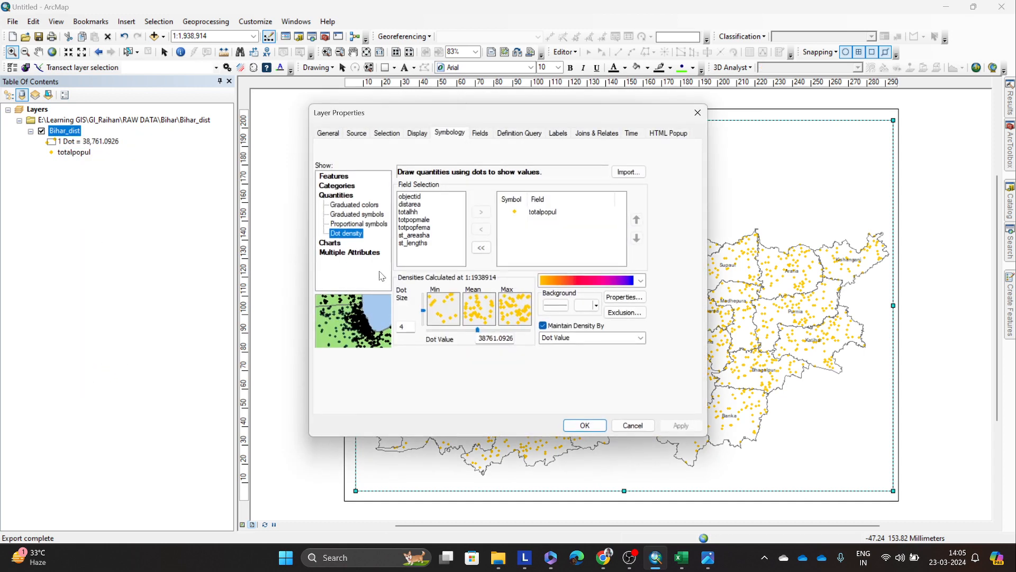
pyautogui.moveTo(422, 313); pyautogui.dragTo(422, 319)
pyautogui.click(681, 425)
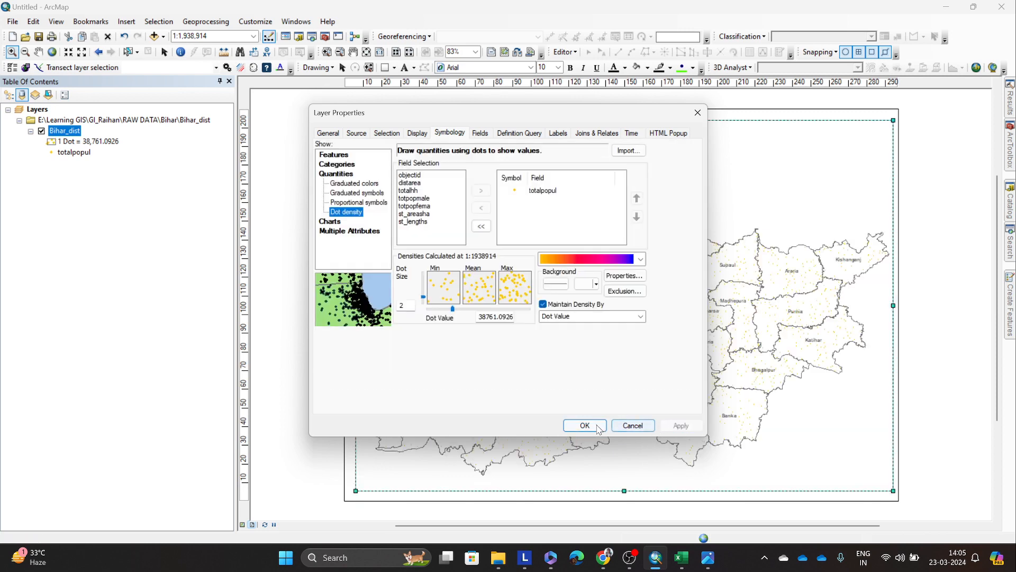
pyautogui.click(585, 426)
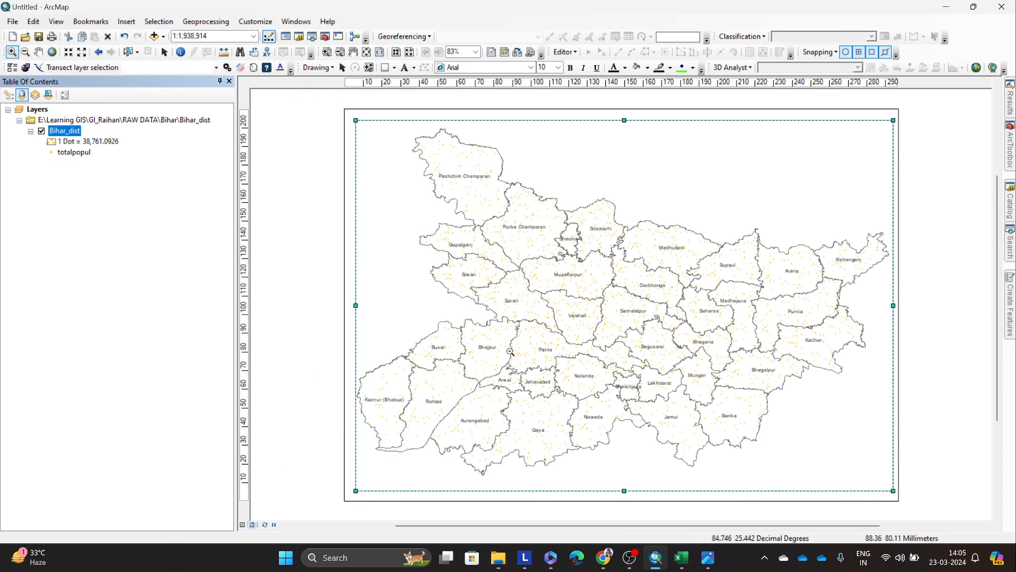
# Step: Set the dot size to 3 in the Bihar_dist dot density symbology
pyautogui.rightClick(53, 131)
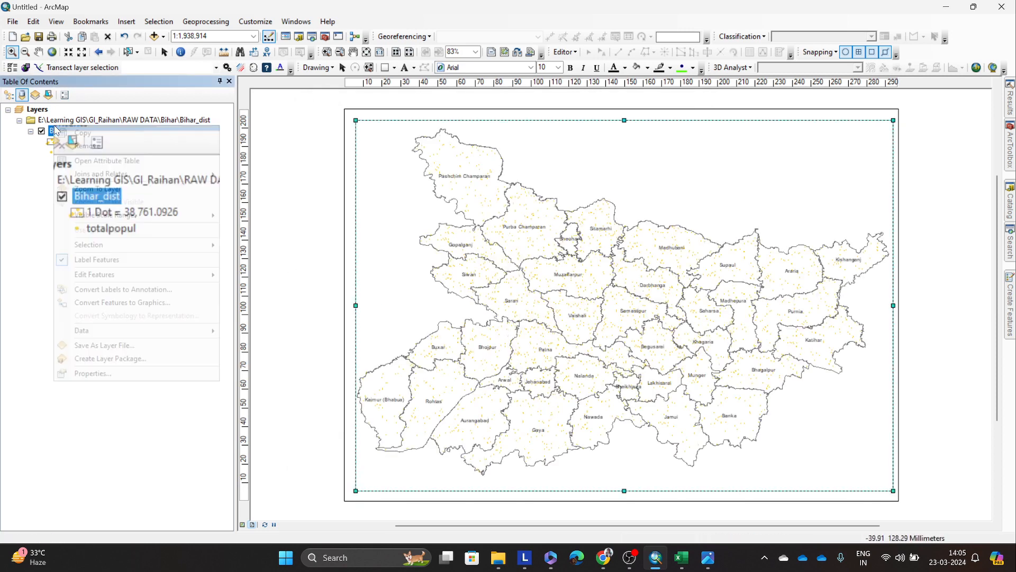
pyautogui.click(106, 376)
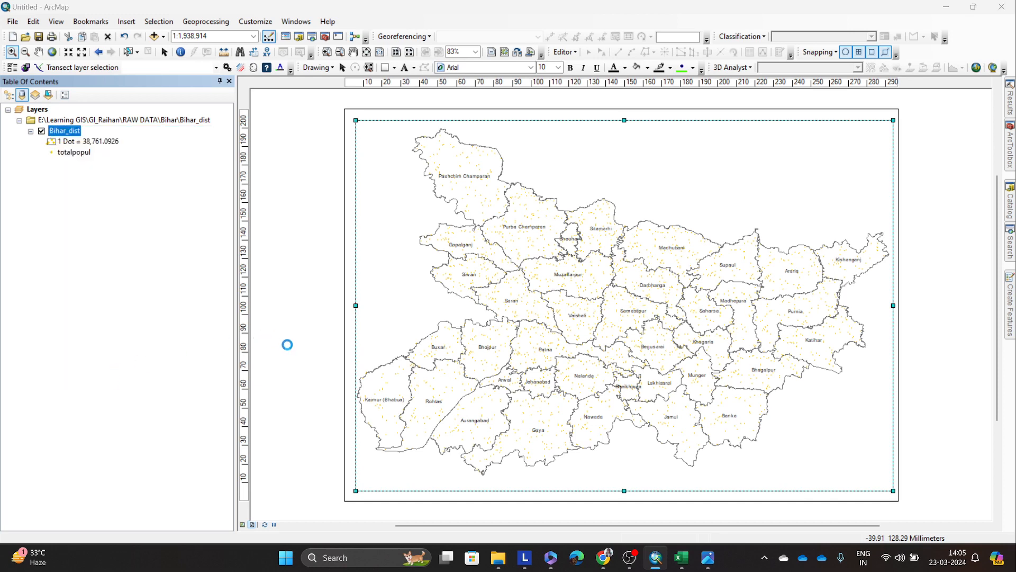
pyautogui.doubleClick(410, 329)
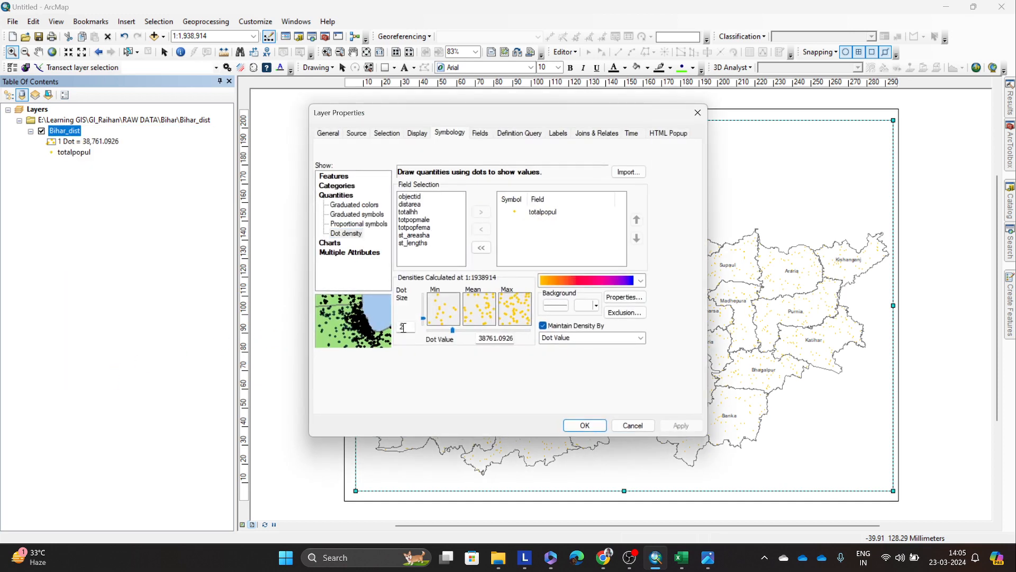
pyautogui.write('3')
# Step: Examine the dot placement, masking and data exclusion options of the dot density symbology
pyautogui.click(622, 299)
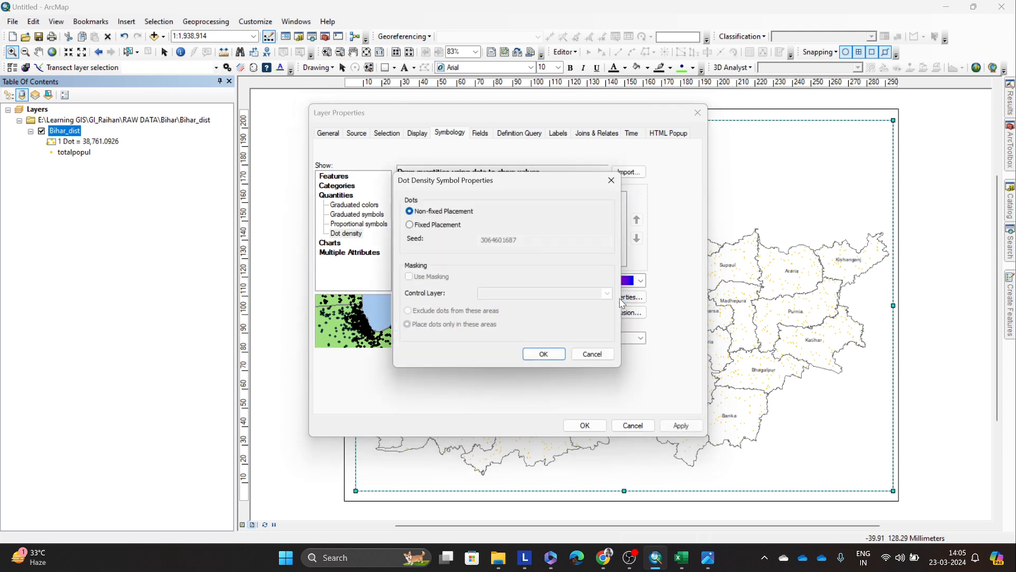
pyautogui.click(613, 180)
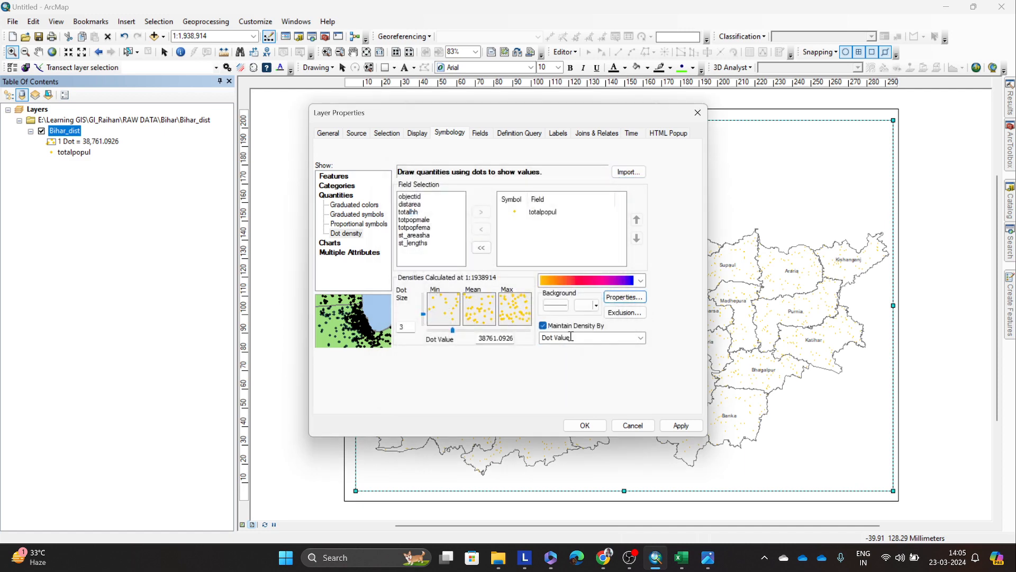
pyautogui.click(619, 312)
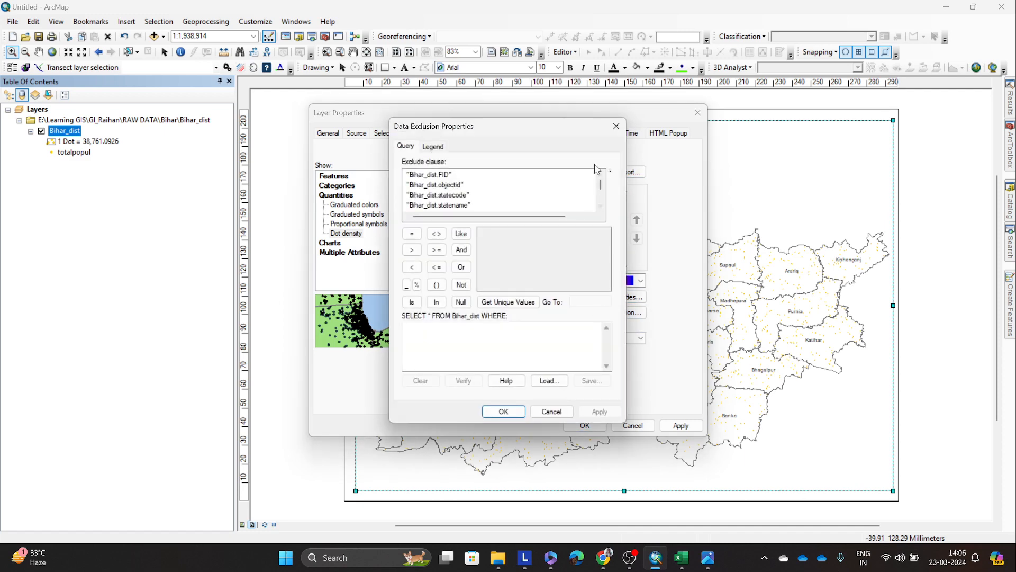
pyautogui.click(616, 125)
# Step: Examine the background fill colours, the outline symbol styles and the simple line properties of the dot density symbology
pyautogui.click(596, 306)
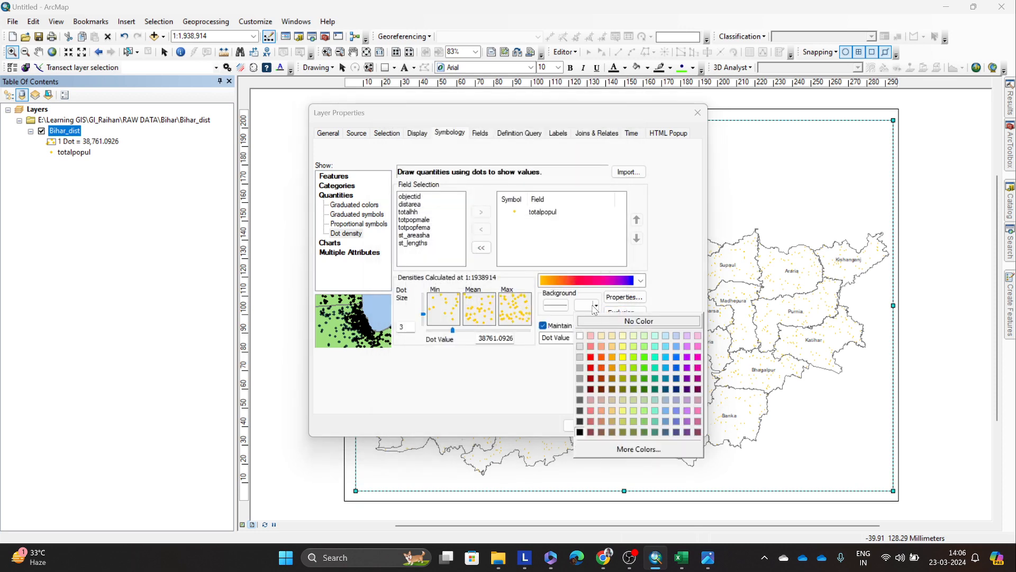
pyautogui.click(595, 306)
pyautogui.click(556, 306)
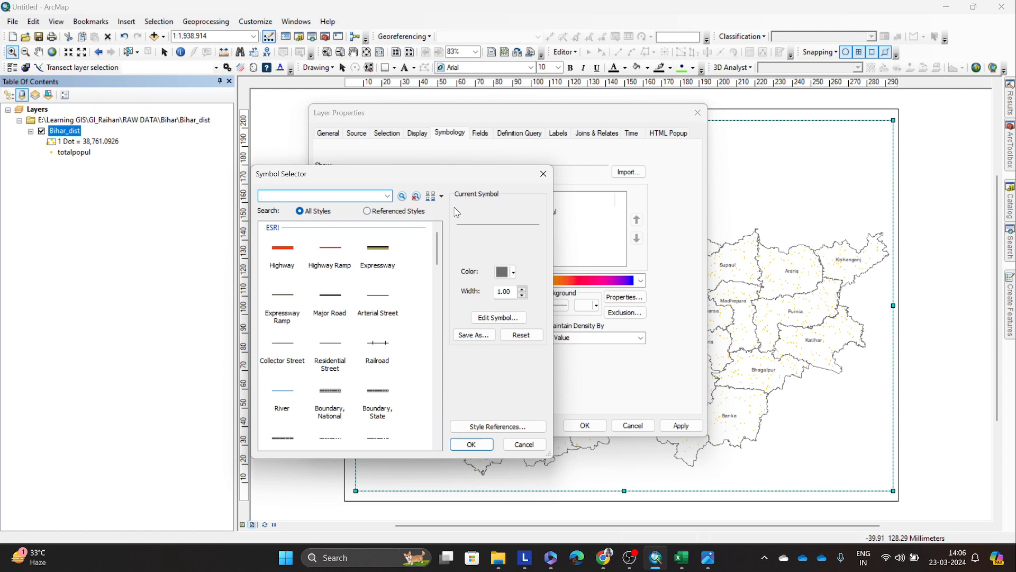
pyautogui.scroll(-13, 357, 287)
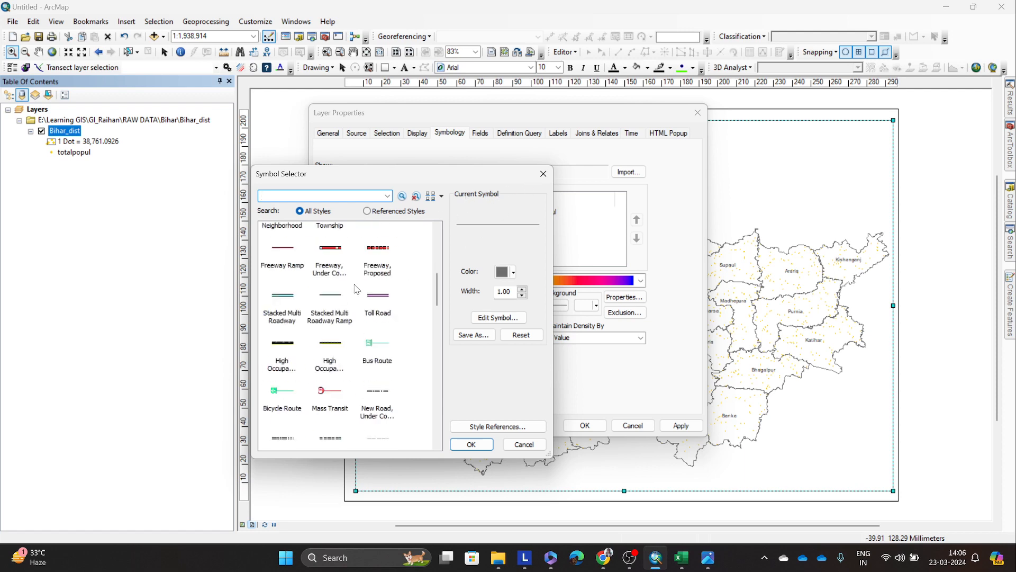
pyautogui.scroll(8, 356, 287)
pyautogui.click(494, 320)
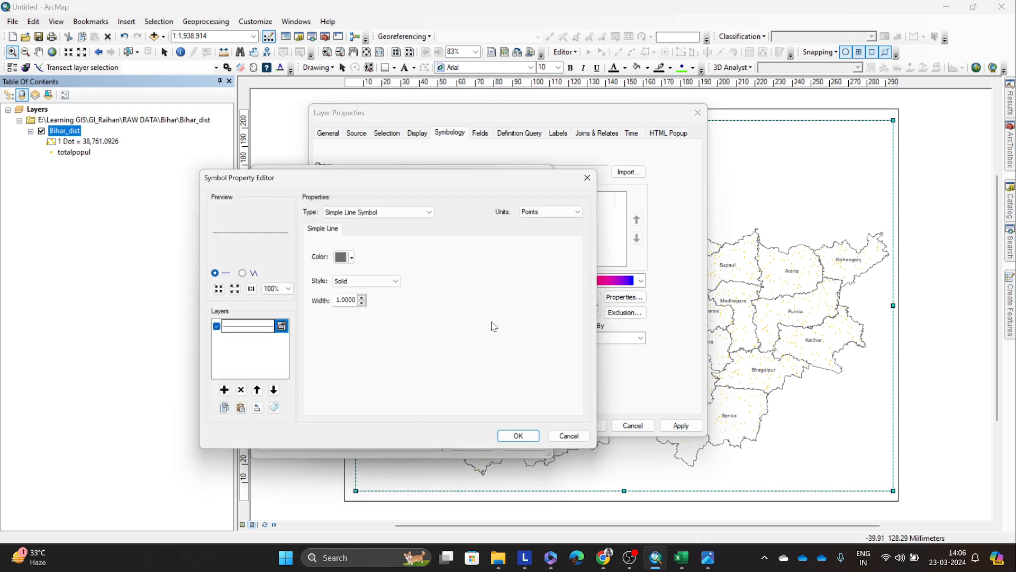
pyautogui.click(600, 175)
pyautogui.click(544, 174)
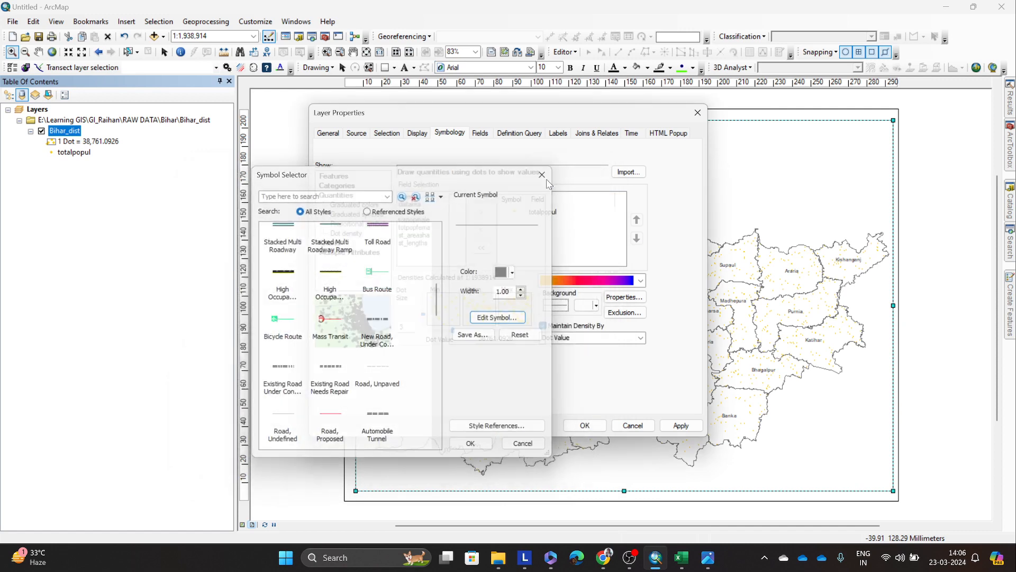
# Step: Browse the marker symbols available for the totalpopul dots of the Bihar_dist layer
pyautogui.doubleClick(509, 213)
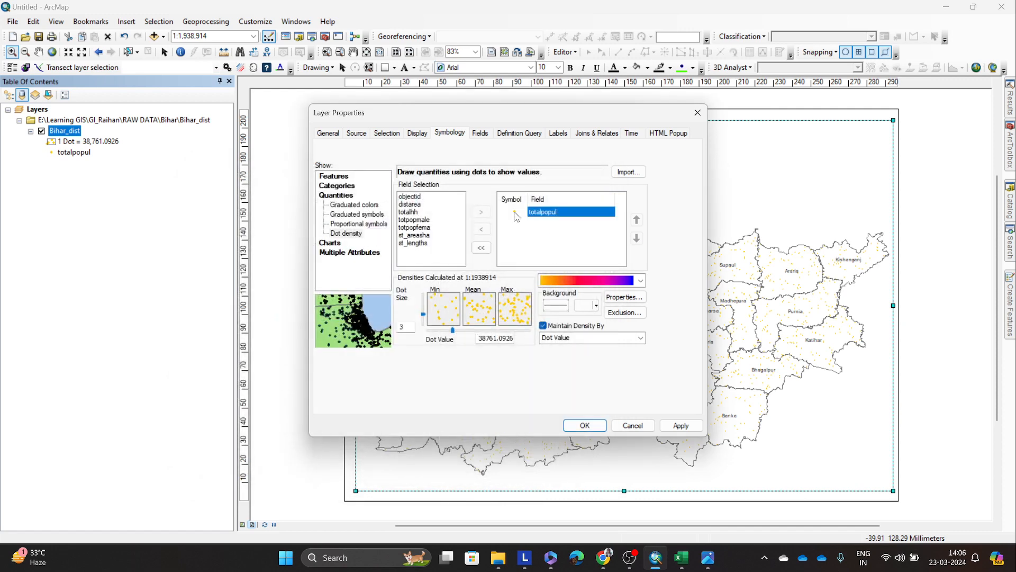
pyautogui.moveTo(475, 178); pyautogui.dragTo(323, 178)
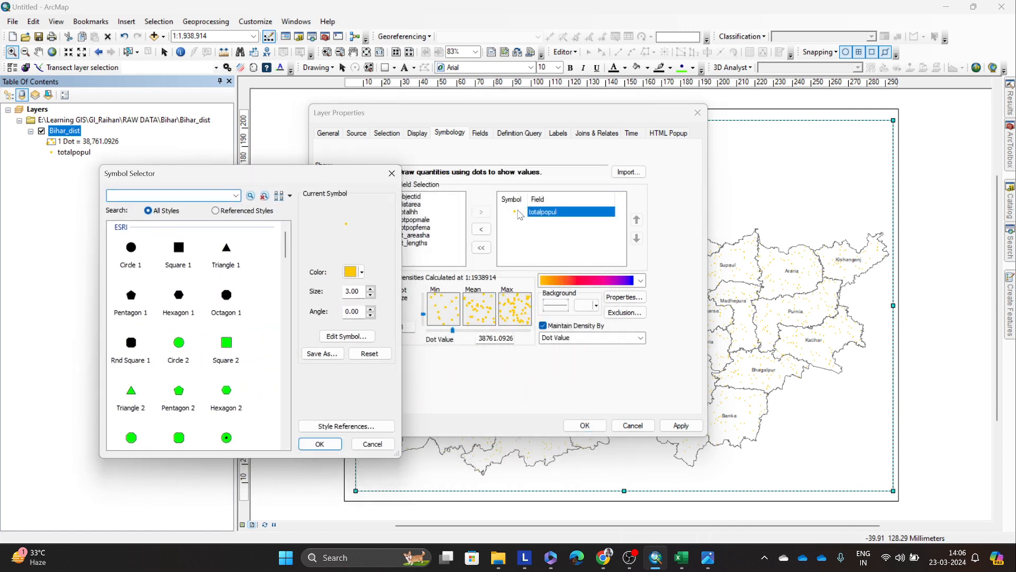
pyautogui.click(392, 174)
pyautogui.doubleClick(513, 214)
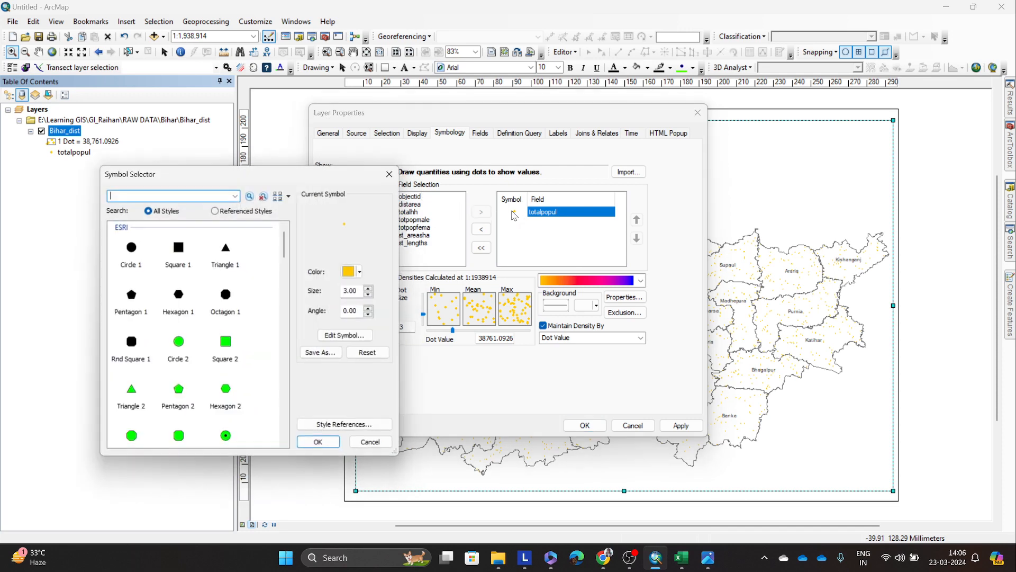
pyautogui.scroll(-3, 190, 331)
pyautogui.scroll(3, 196, 331)
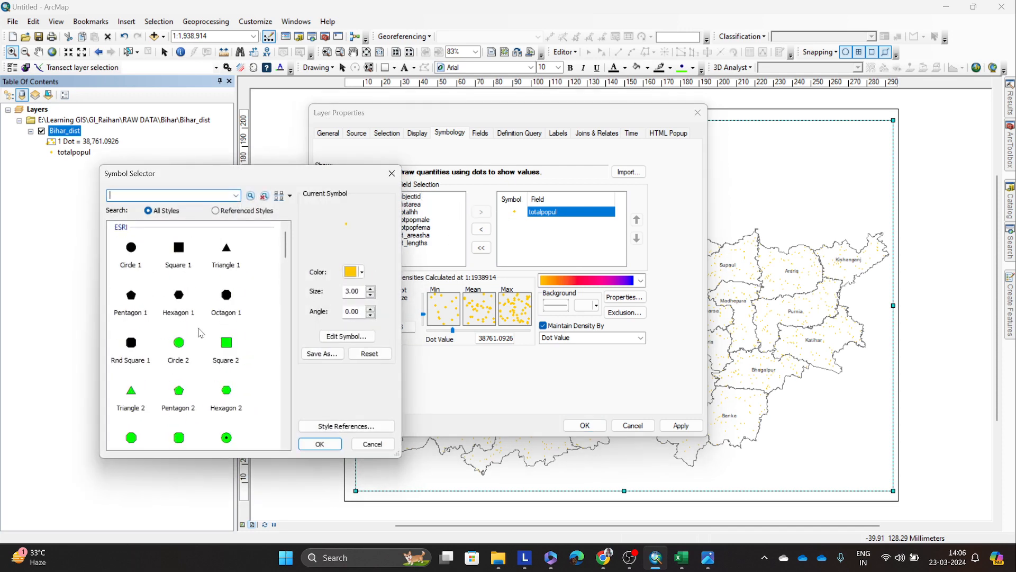
pyautogui.scroll(-4, 200, 332)
pyautogui.scroll(-3, 181, 350)
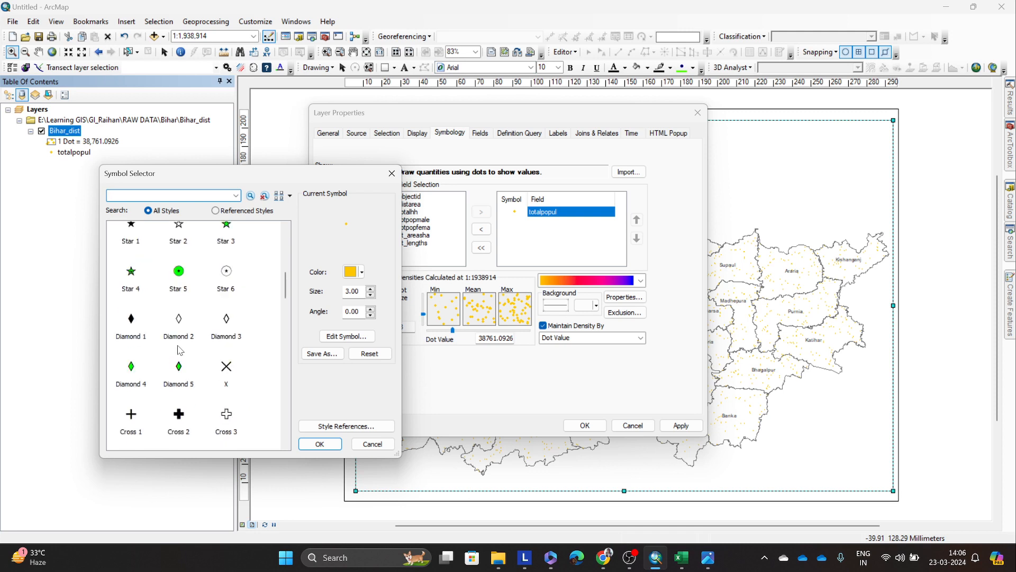
pyautogui.scroll(1, 151, 312)
pyautogui.scroll(-5, 155, 333)
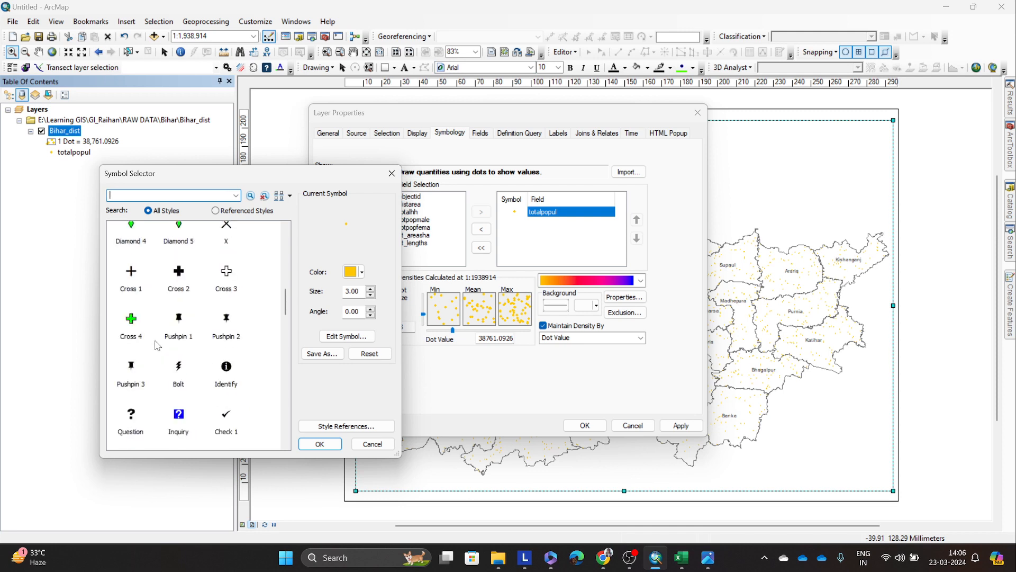
pyautogui.scroll(-8, 159, 345)
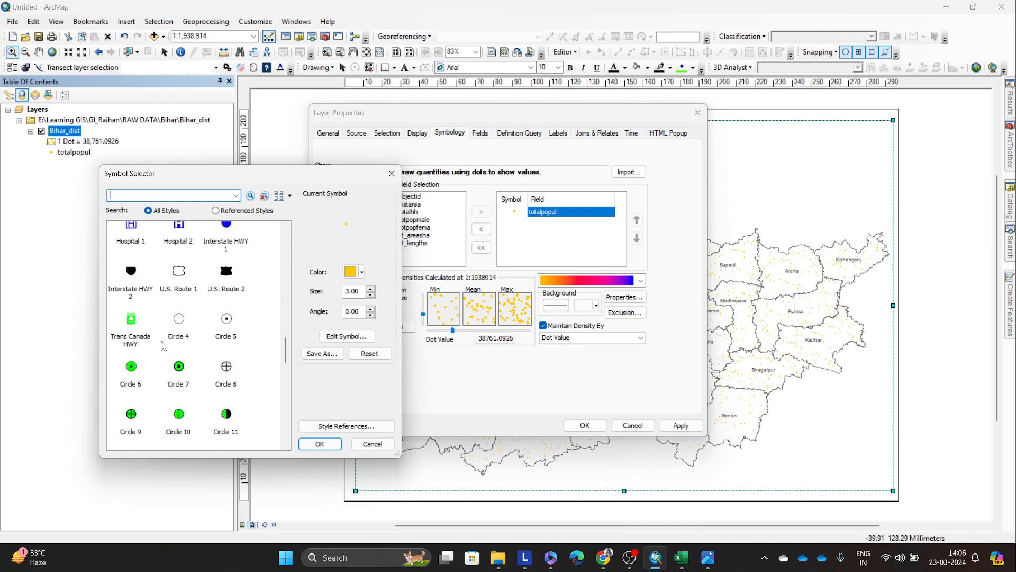
pyautogui.scroll(-15, 182, 337)
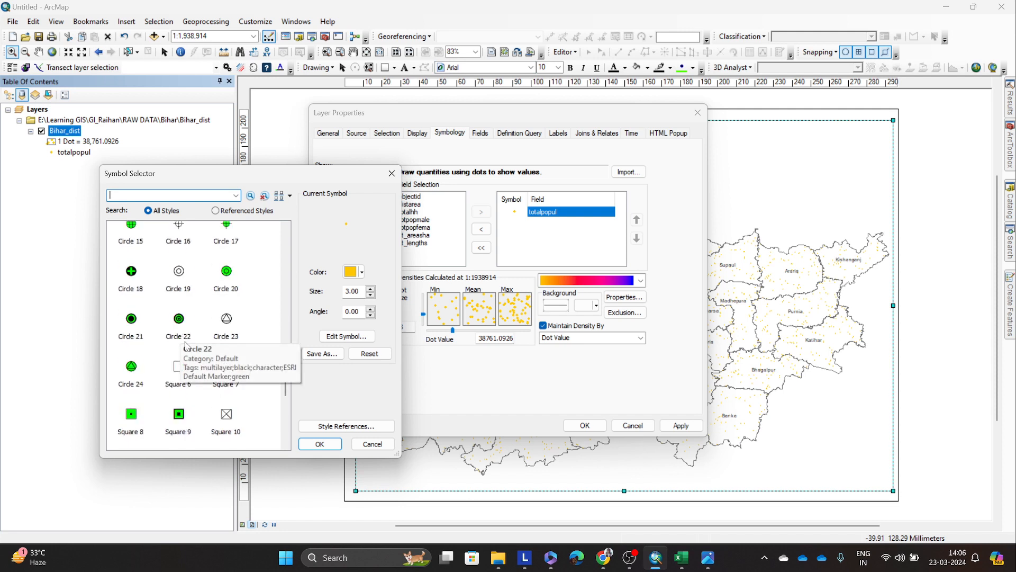
pyautogui.scroll(-5, 189, 347)
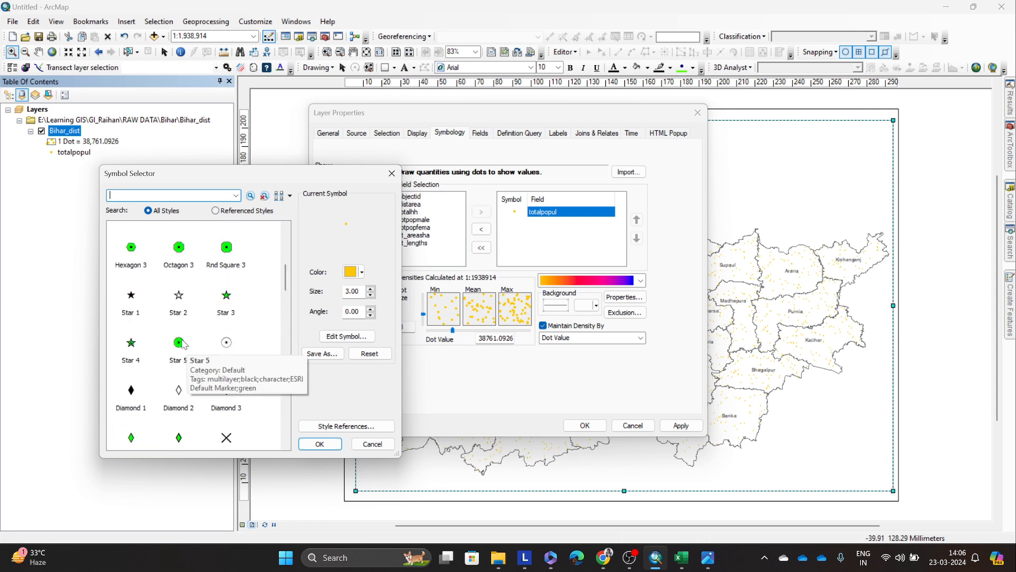
# Step: Try the Star 1 and Circle 1 marker symbols for the totalpopul dots
pyautogui.click(141, 312)
pyautogui.scroll(5, 139, 310)
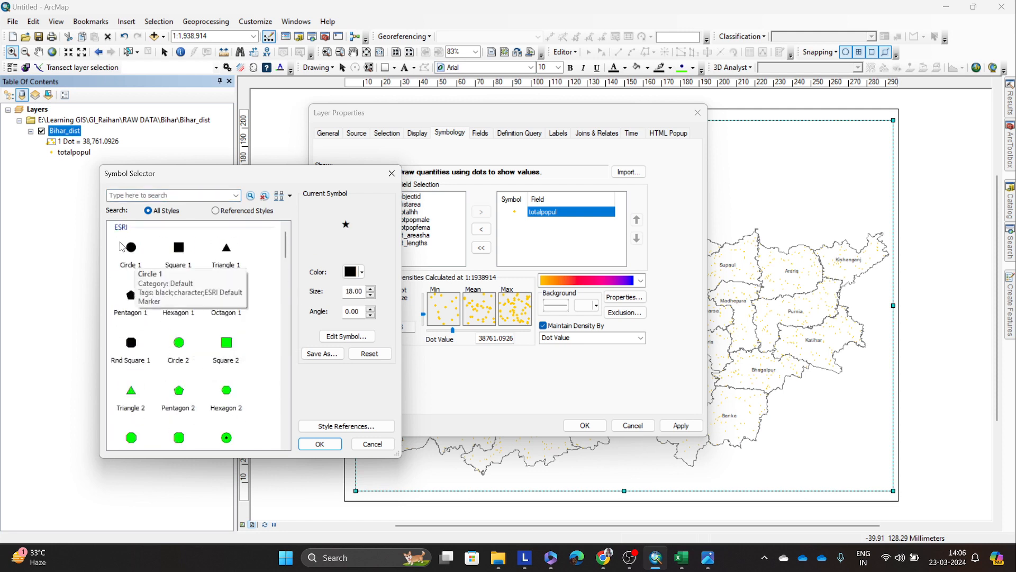
pyautogui.click(131, 251)
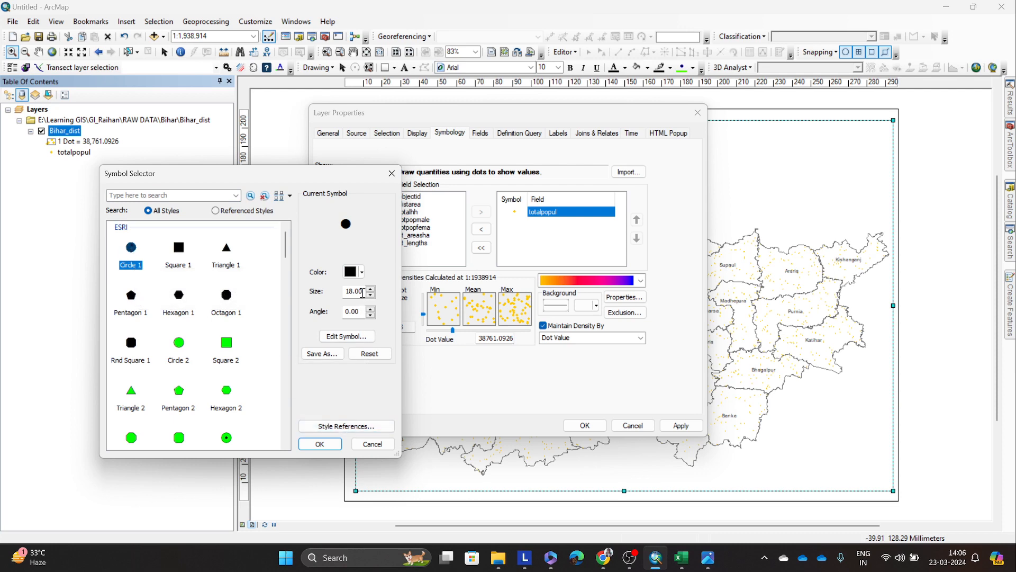
pyautogui.doubleClick(363, 291)
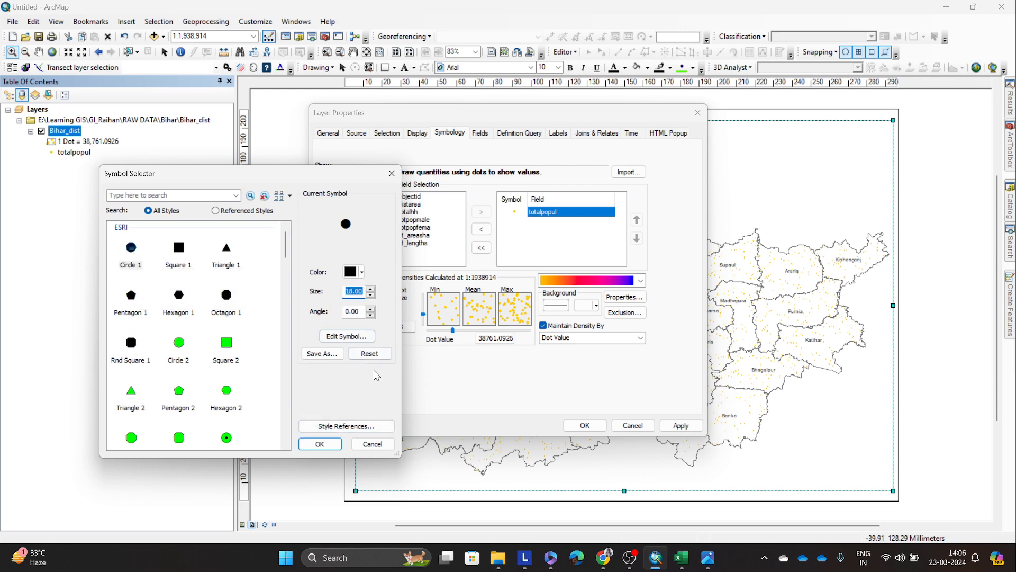
pyautogui.click(373, 444)
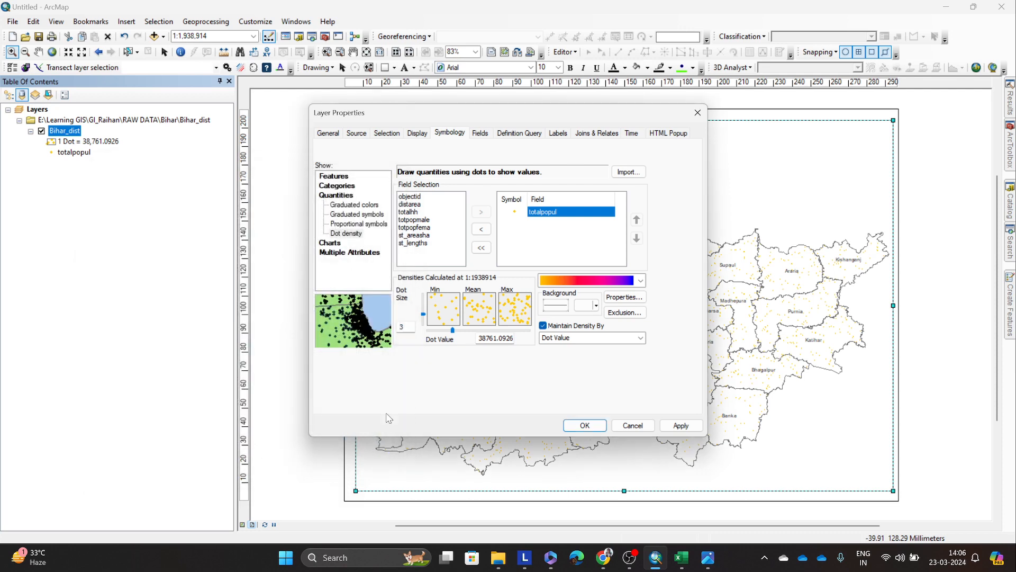
# Step: Apply the dot density symbology with dot size 3 to Bihar_dist and close the layer properties
pyautogui.click(664, 424)
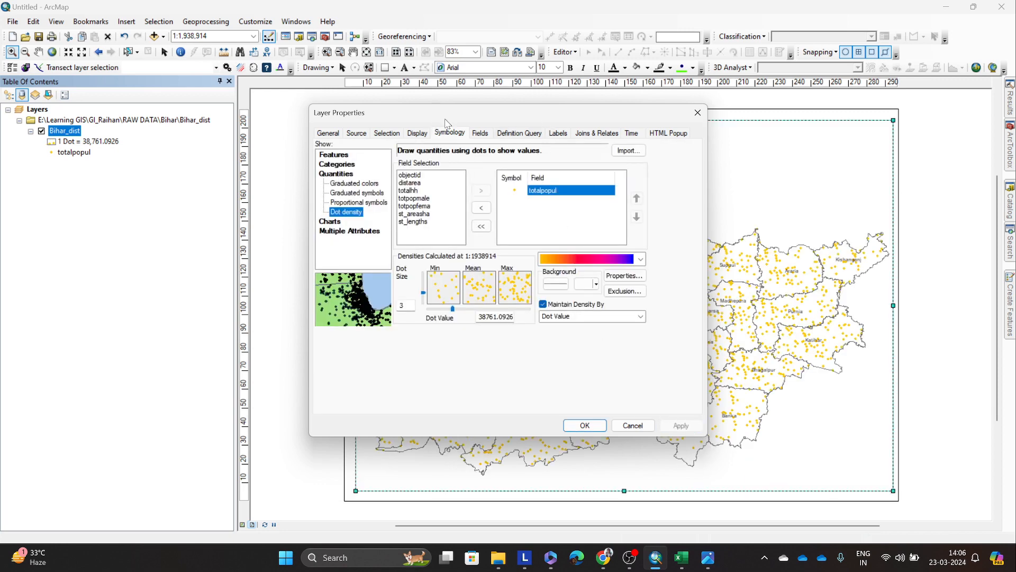
pyautogui.moveTo(446, 119); pyautogui.dragTo(198, 127)
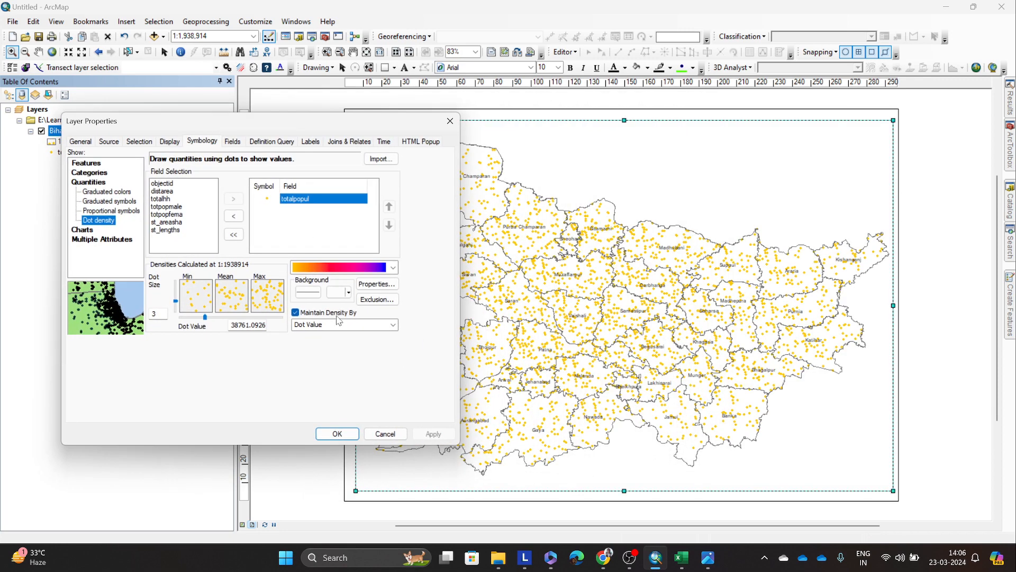
pyautogui.click(336, 434)
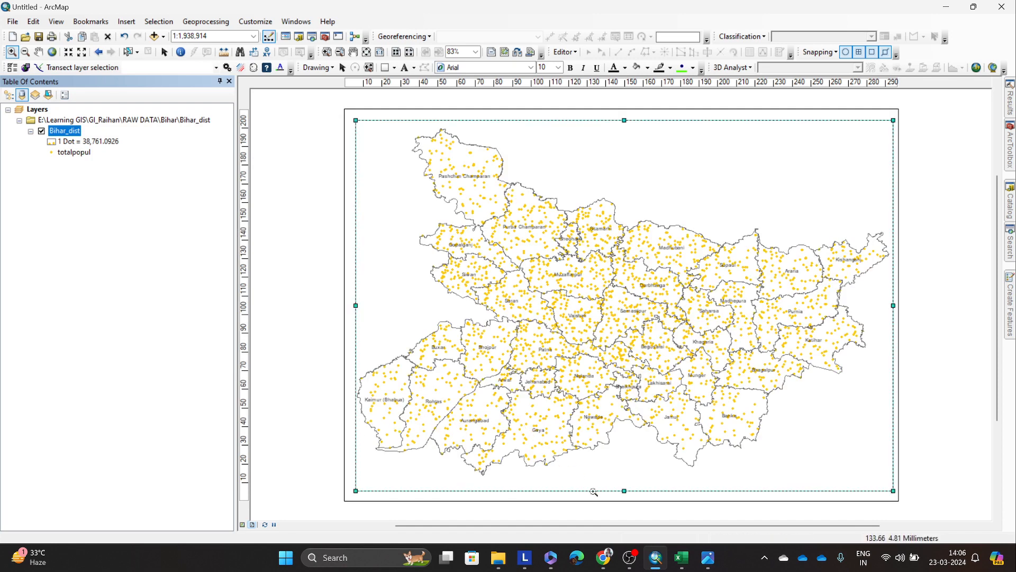
# Step: Export the landscape map as a PNG at 300 dpi, overwriting pop_dot_bihar_landscape.png in the Outputs folder
pyautogui.click(12, 22)
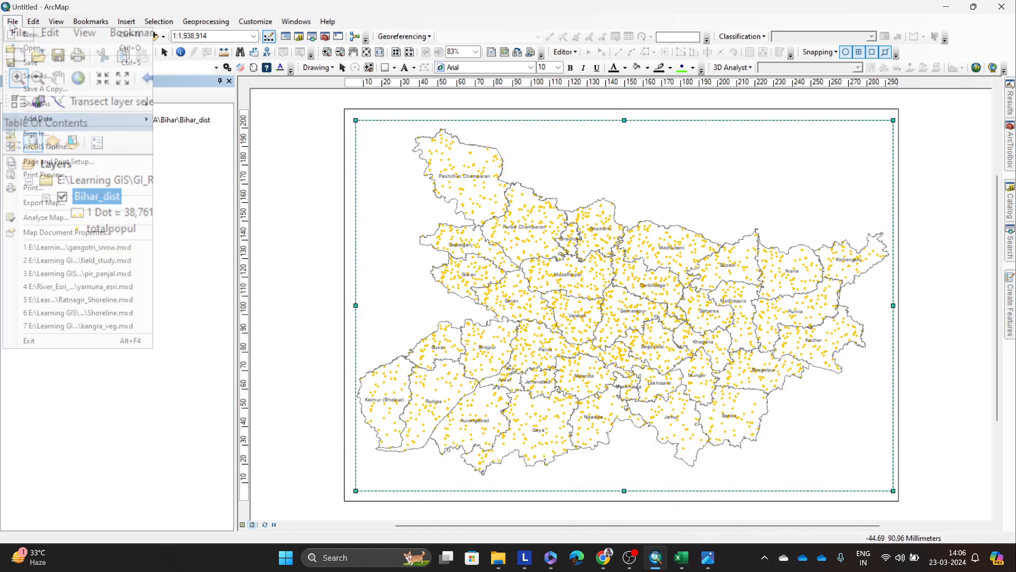
pyautogui.click(61, 206)
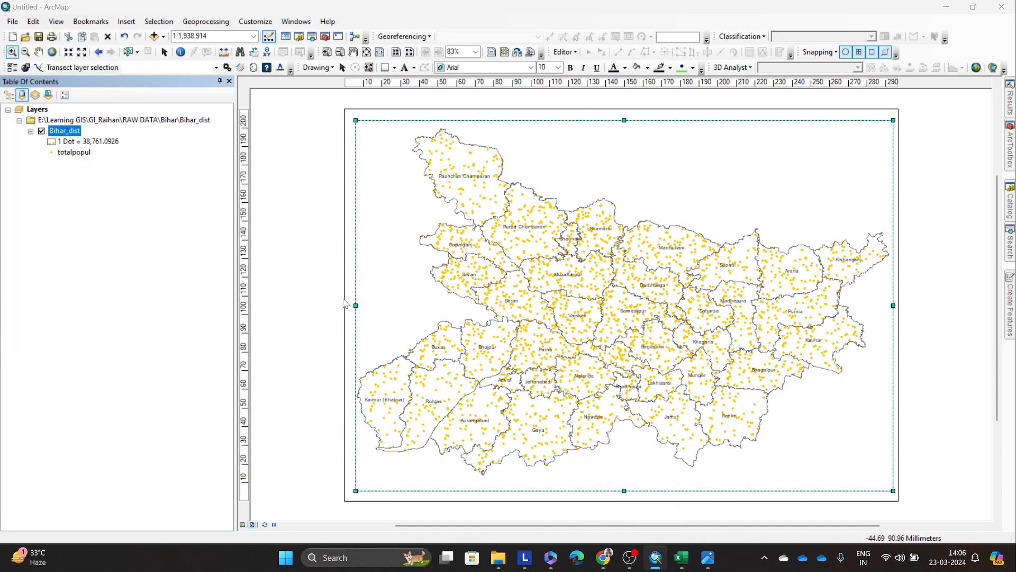
pyautogui.click(363, 151)
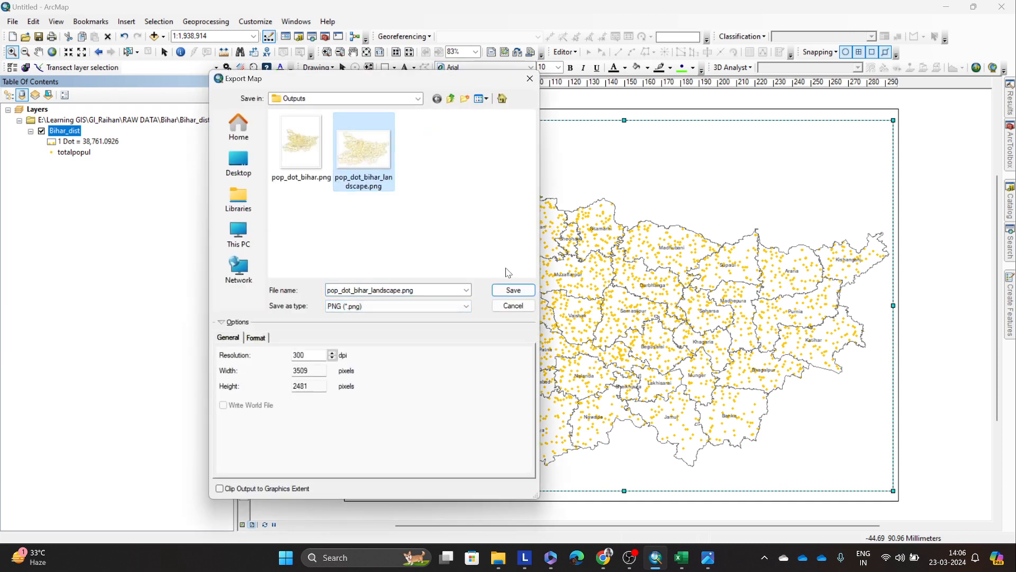
pyautogui.click(512, 291)
pyautogui.click(547, 276)
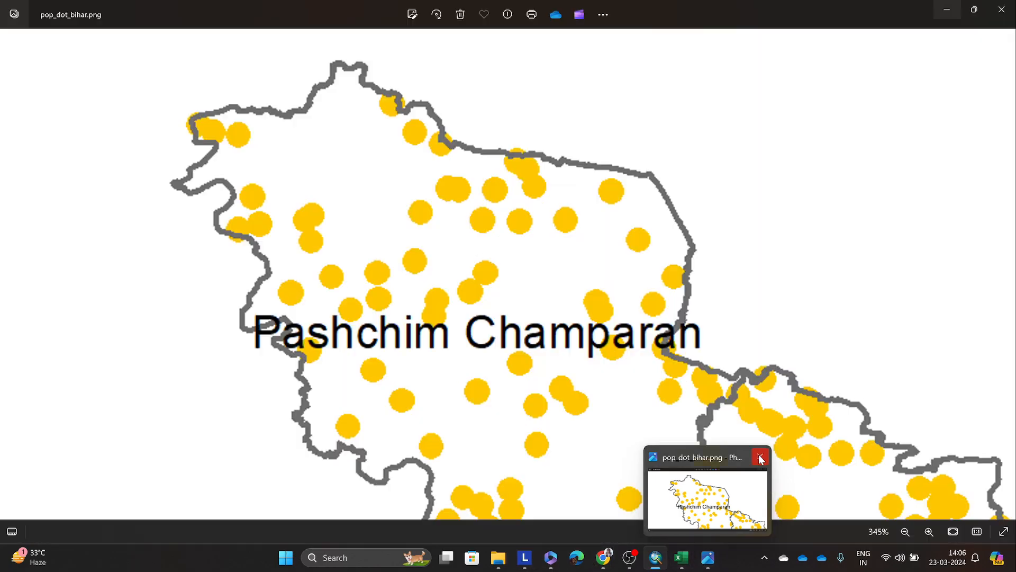
# Step: Close the pop_dot_bihar.png preview and open pop_dot_bihar_landscape.png from the Outputs folder in Photos
pyautogui.click(761, 456)
pyautogui.click(523, 557)
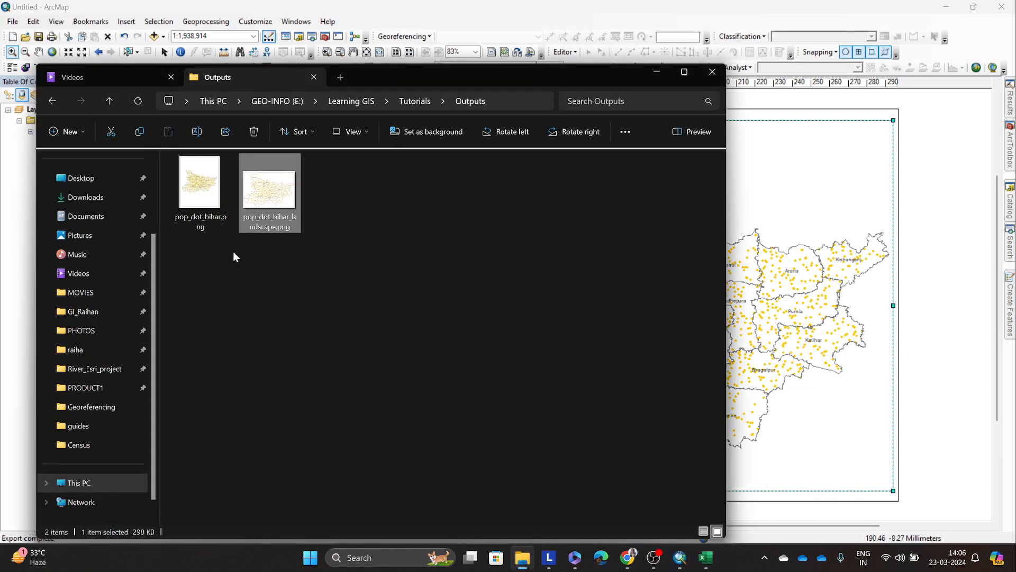
pyautogui.doubleClick(262, 205)
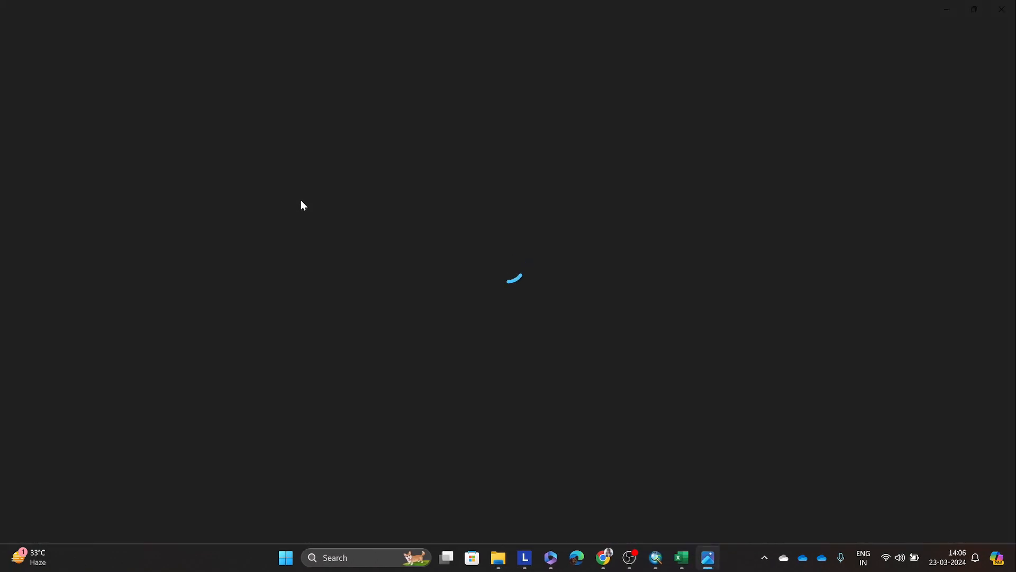
# Step: Examine the dot size and distribution around Pashchim Champaran and Purba Champaran in the exported map, ending with the whole map in view
pyautogui.scroll(4, 290, 164)
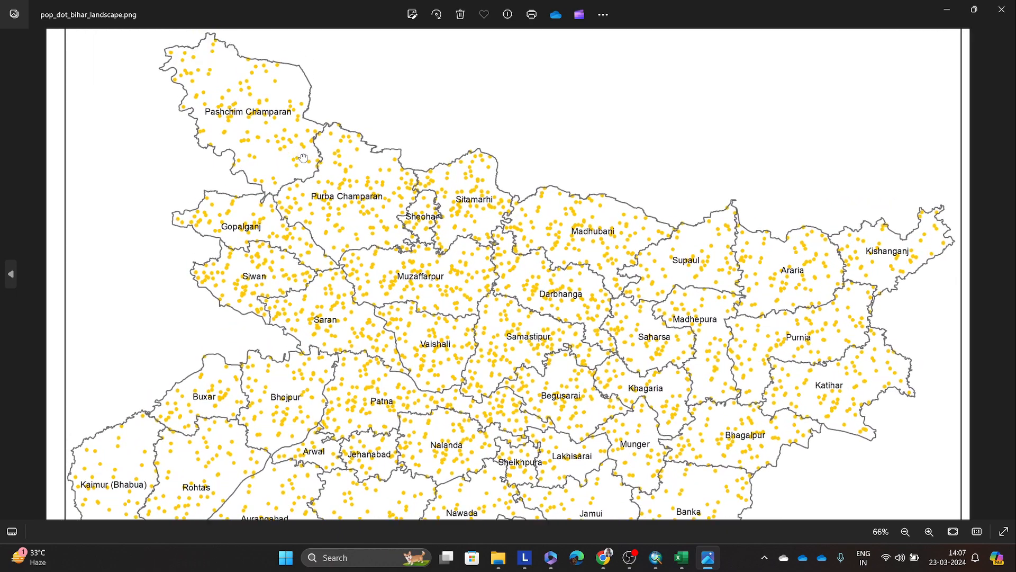
pyautogui.scroll(6, 304, 157)
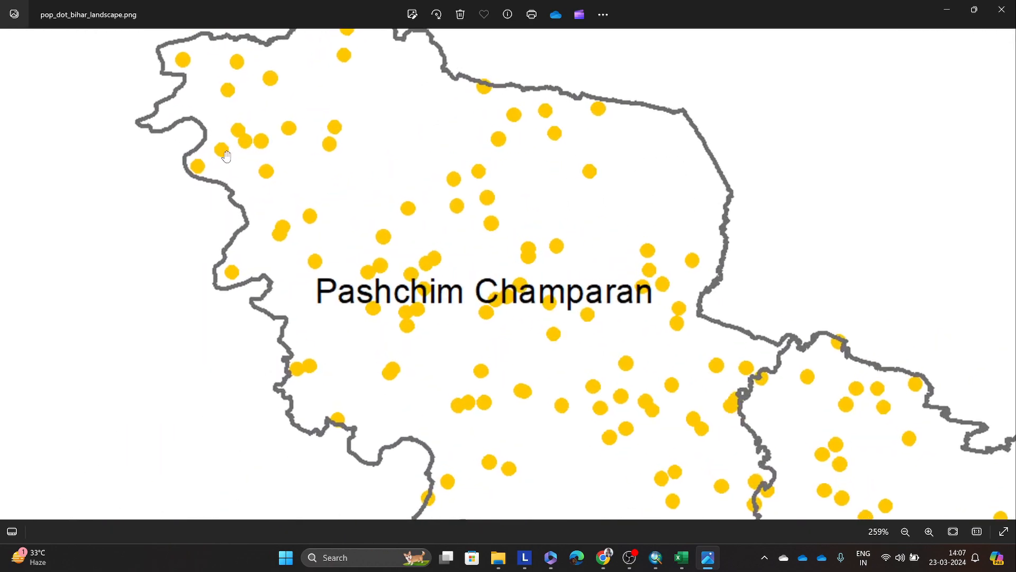
pyautogui.moveTo(251, 136); pyautogui.dragTo(233, 195)
pyautogui.moveTo(548, 363); pyautogui.dragTo(360, 212)
pyautogui.moveTo(492, 318); pyautogui.dragTo(441, 226)
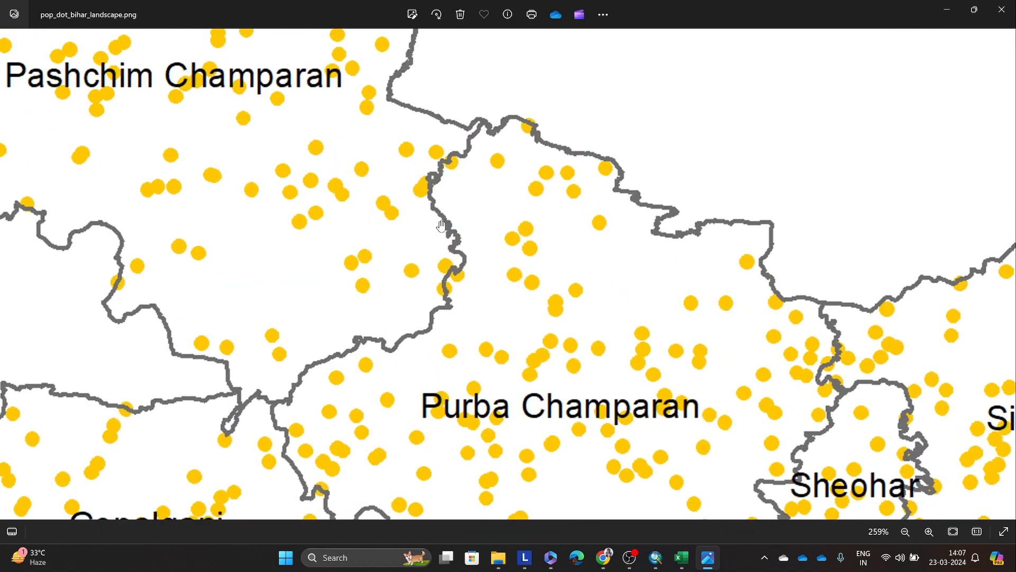
pyautogui.moveTo(291, 170); pyautogui.dragTo(527, 362)
pyautogui.moveTo(198, 376); pyautogui.dragTo(220, 345)
pyautogui.moveTo(486, 434); pyautogui.dragTo(417, 292)
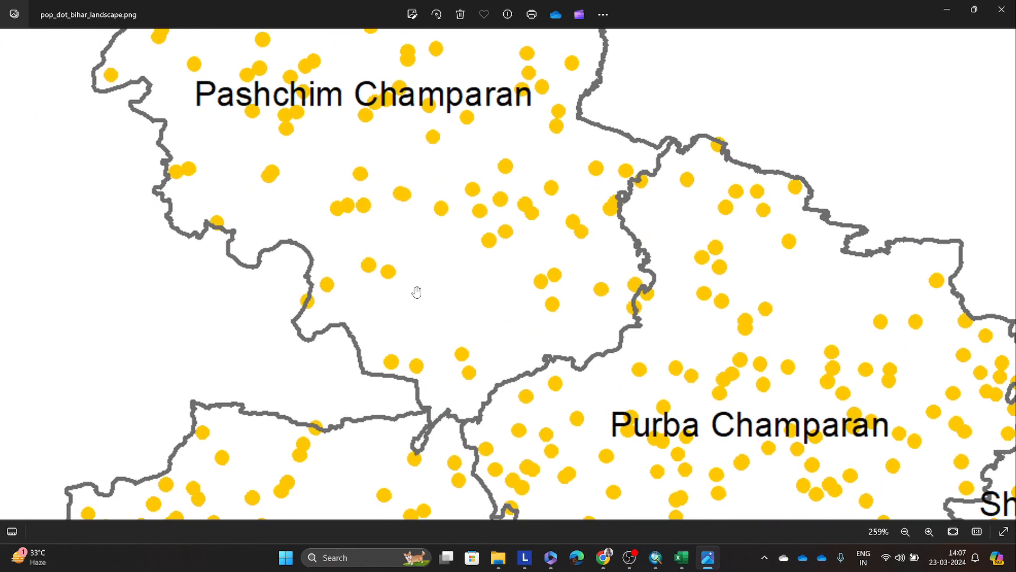
pyautogui.moveTo(620, 496); pyautogui.dragTo(461, 418)
pyautogui.scroll(-8, 484, 430)
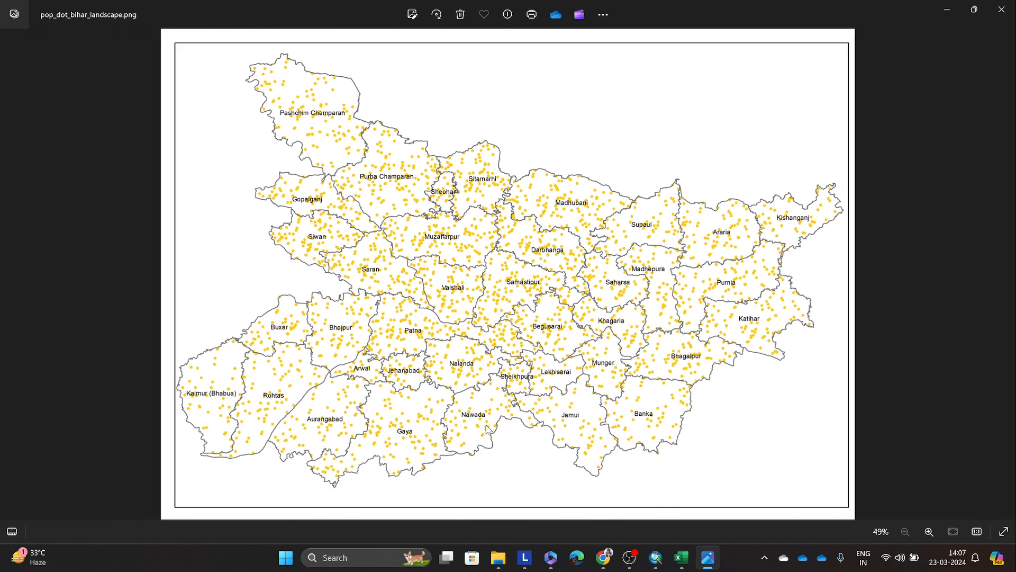
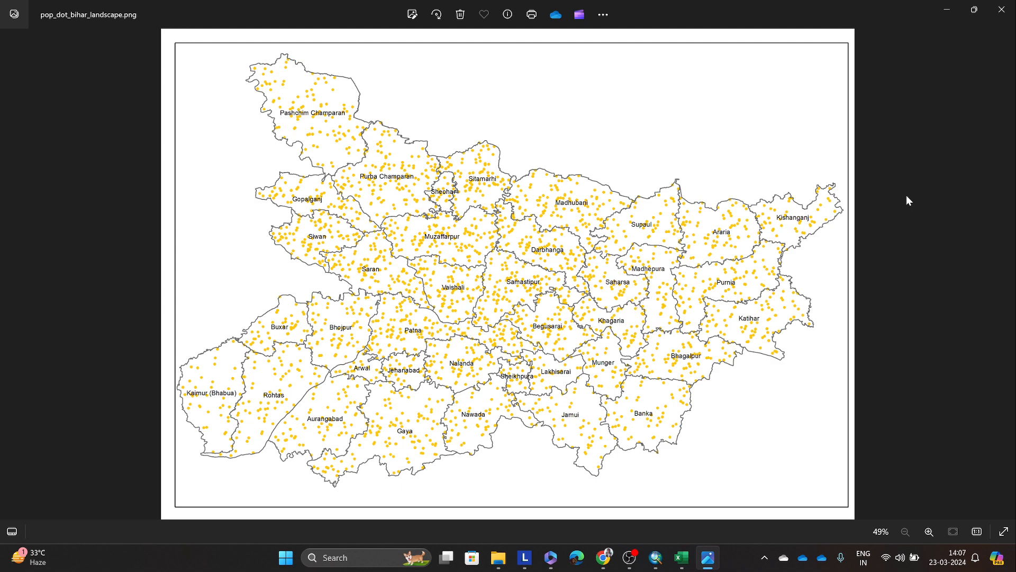
# Step: Return from the exported image to ArcMap and review the Bihar_dist layer's dot density symbology settings
pyautogui.click(947, 9)
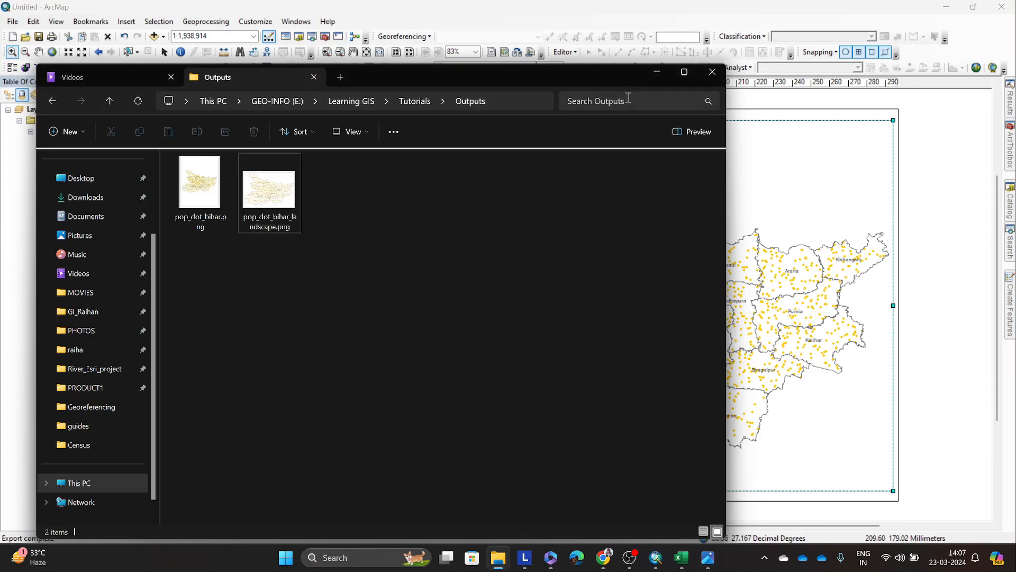
pyautogui.click(660, 74)
pyautogui.rightClick(64, 130)
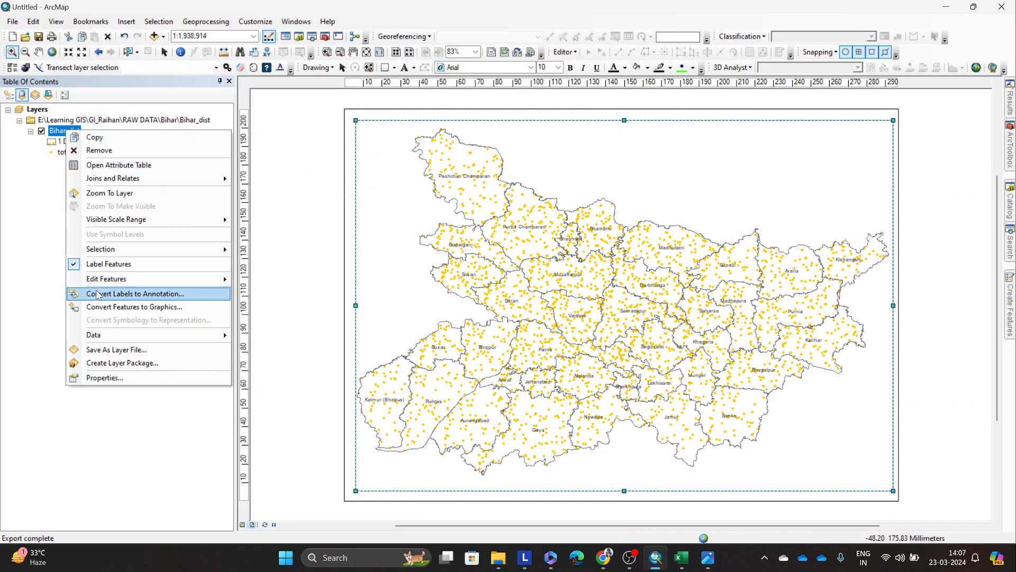
pyautogui.click(117, 380)
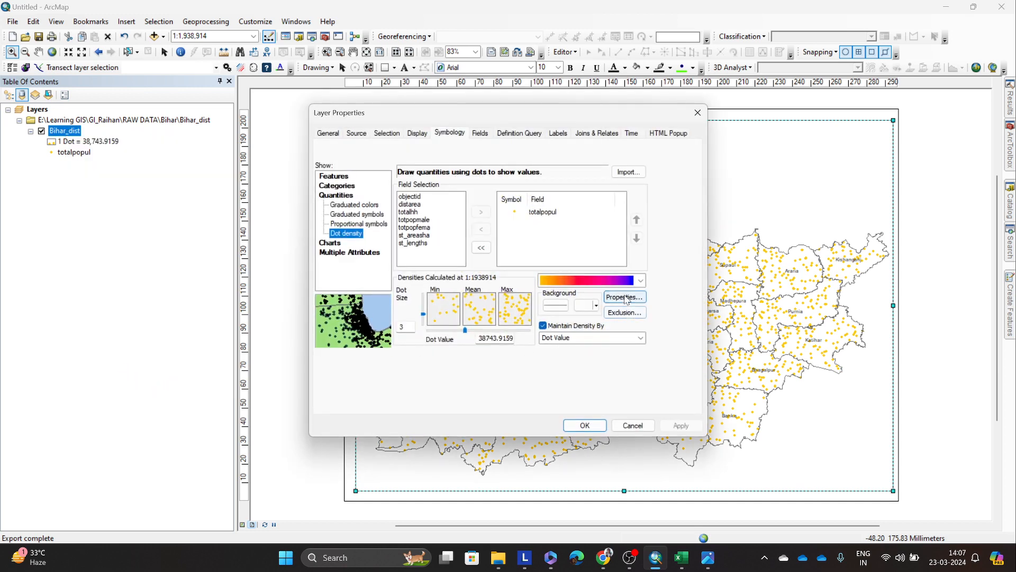
pyautogui.moveTo(545, 120); pyautogui.dragTo(276, 129)
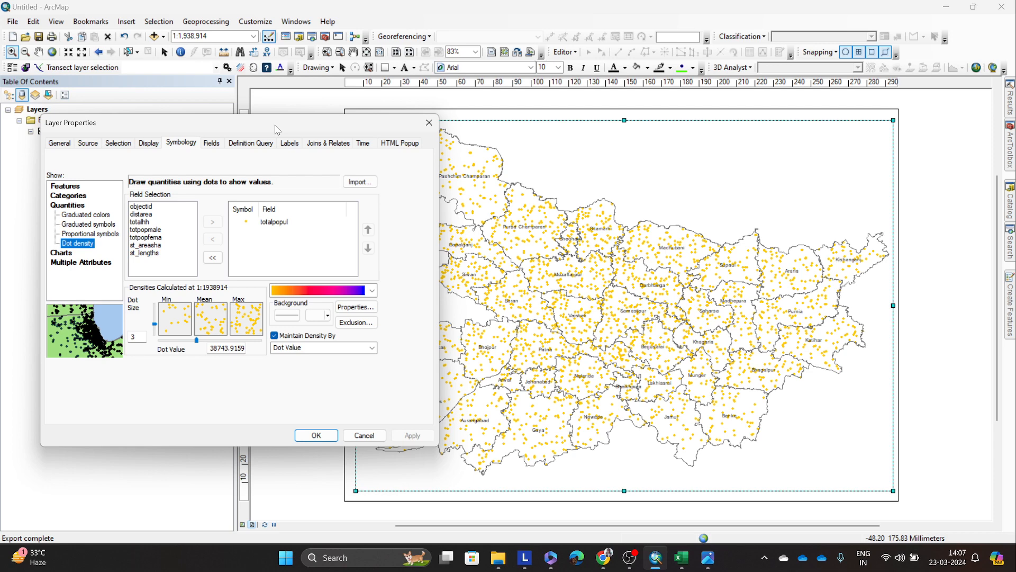
pyautogui.moveTo(281, 129); pyautogui.dragTo(289, 128)
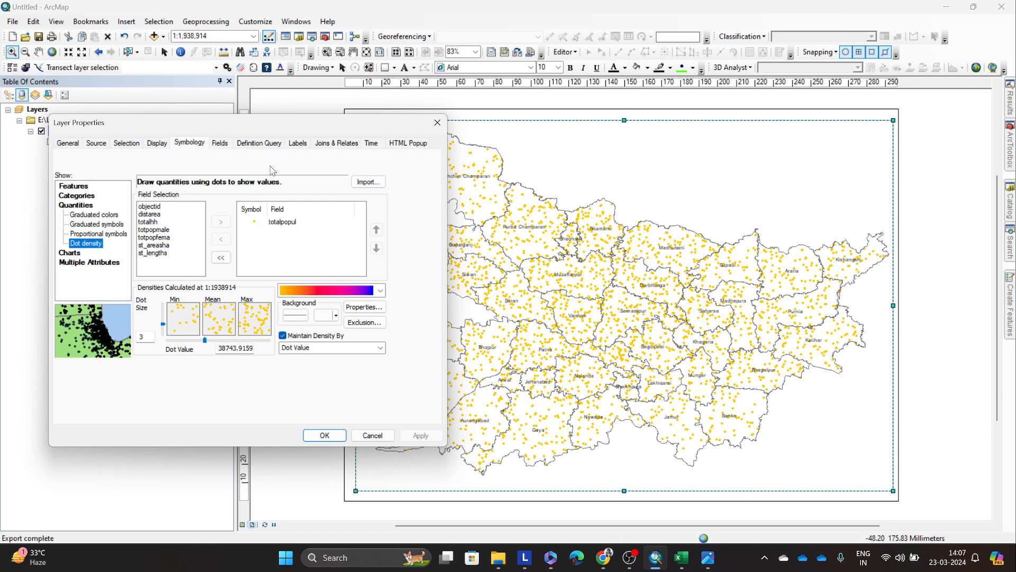
pyautogui.click(437, 123)
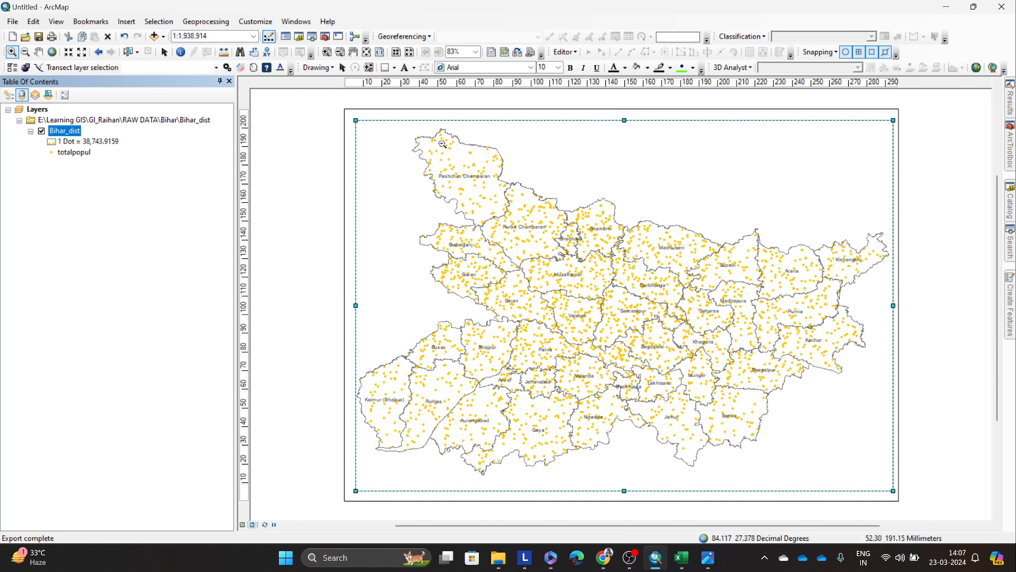
# Step: Examine the dots and district labels on the Bihar layout up close around Pashchim Champaran and across the whole map
pyautogui.scroll(3, 450, 158)
pyautogui.scroll(3, 436, 151)
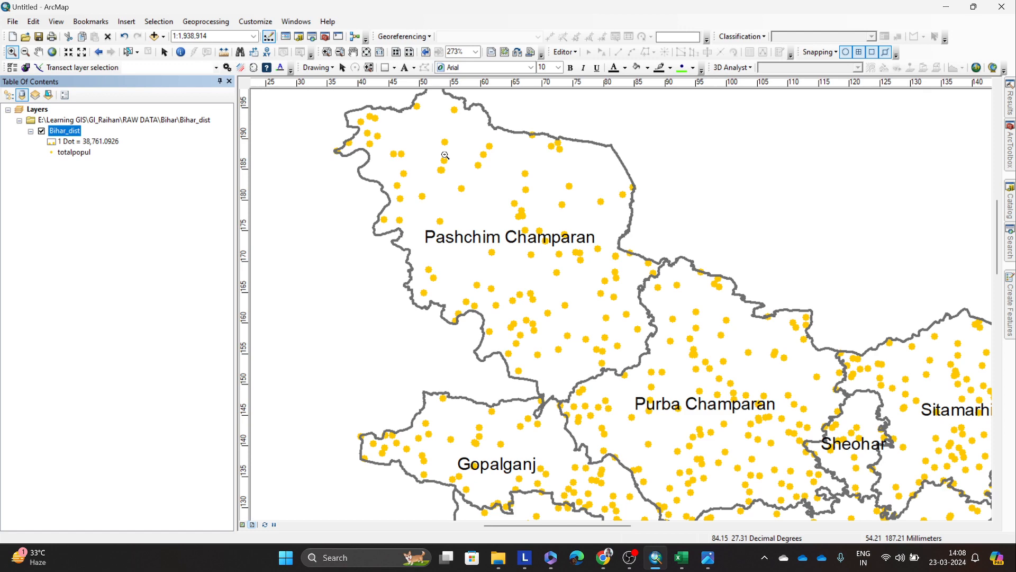
pyautogui.scroll(-4, 525, 204)
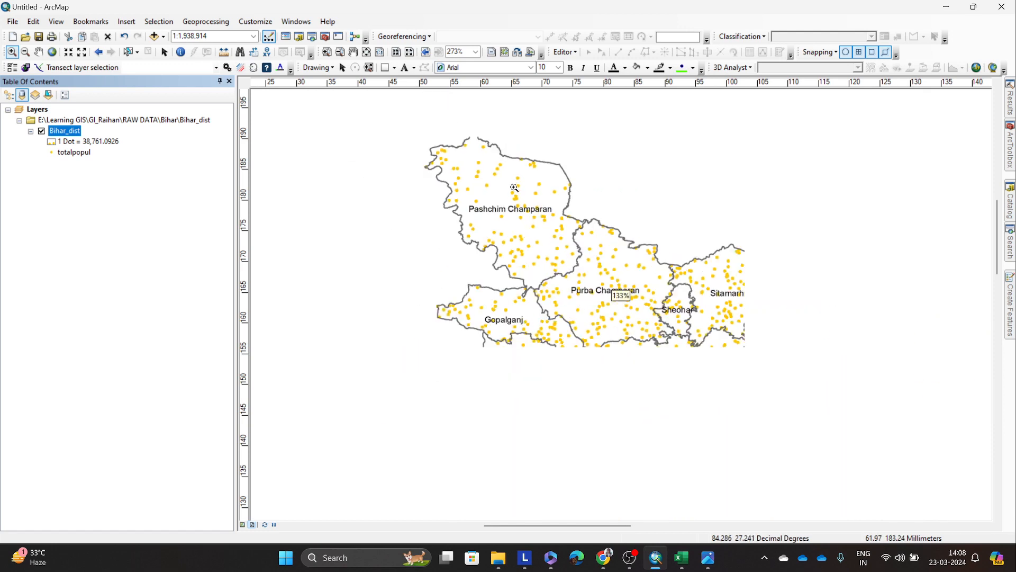
pyautogui.scroll(-4, 525, 204)
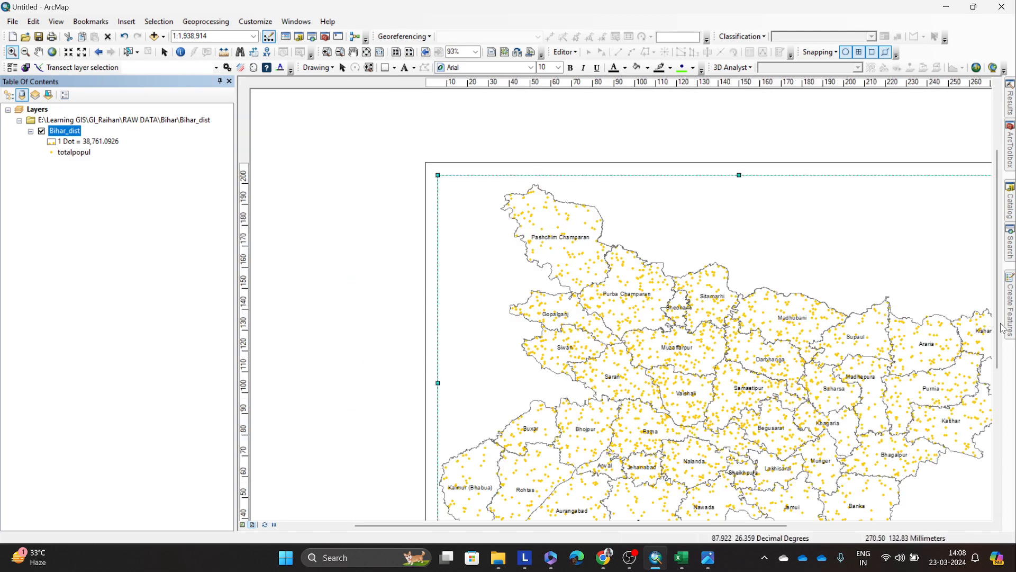
pyautogui.moveTo(997, 328); pyautogui.dragTo(998, 381)
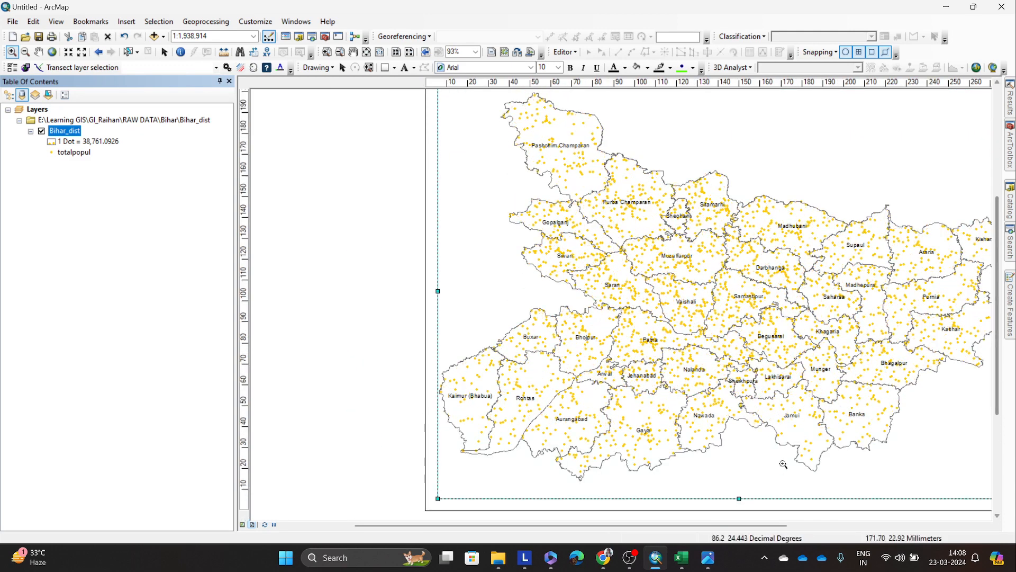
pyautogui.moveTo(746, 525); pyautogui.dragTo(802, 530)
pyautogui.scroll(1, 868, 419)
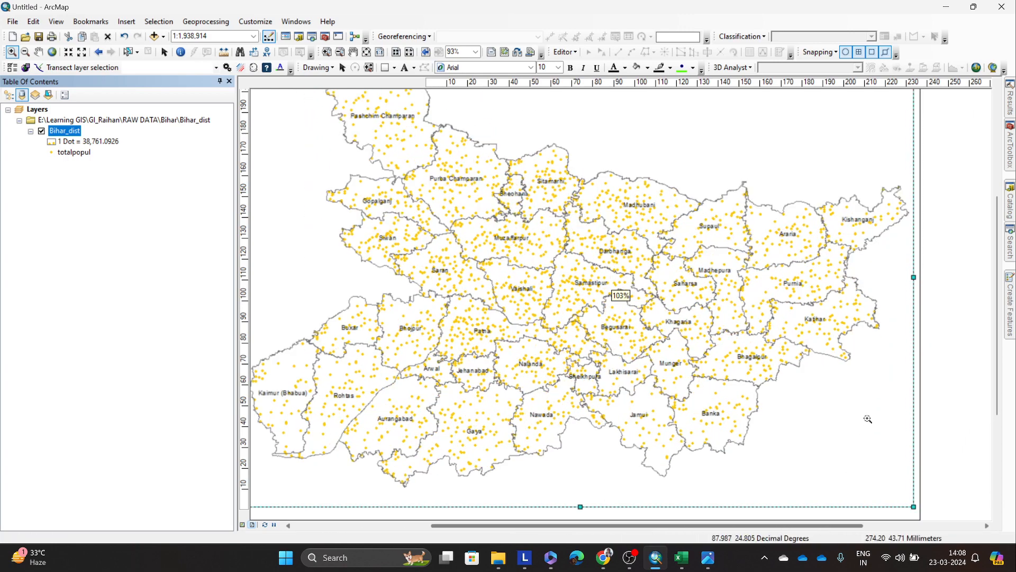
pyautogui.scroll(-1, 890, 360)
pyautogui.moveTo(998, 344); pyautogui.dragTo(997, 332)
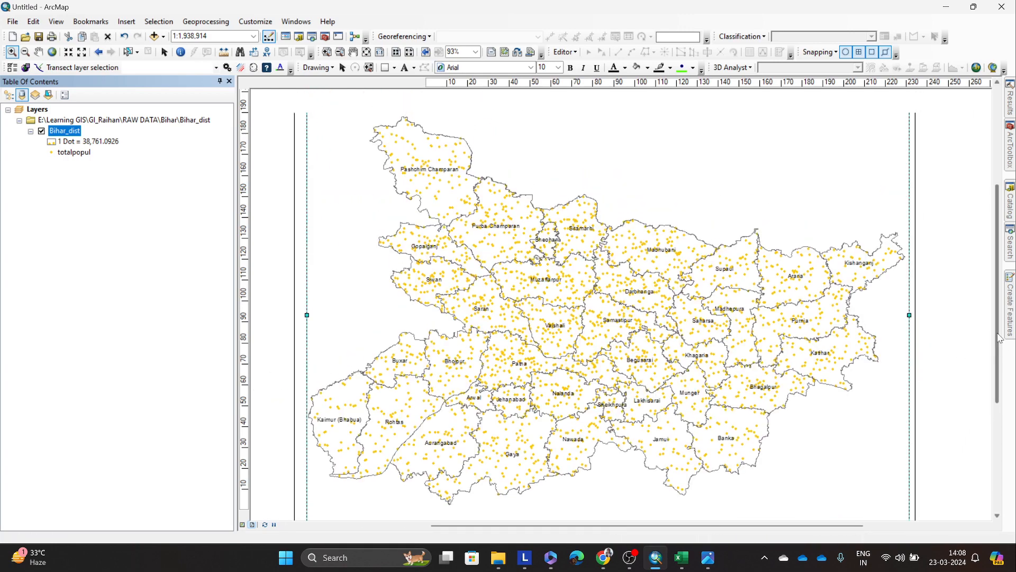
pyautogui.scroll(-1, 819, 350)
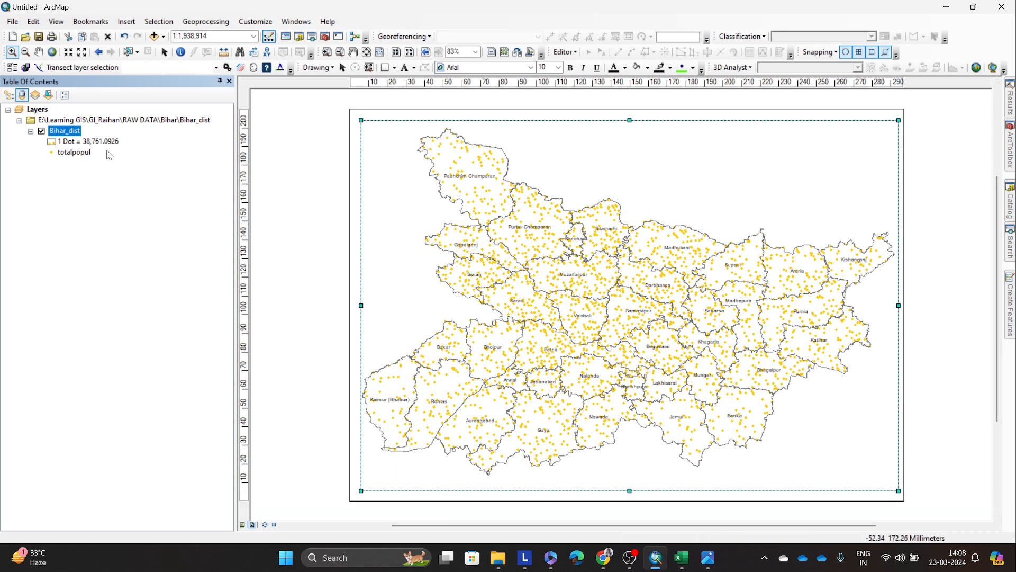
# Step: Set the Bihar_dist layer's dot density to be maintained by Dot Size and apply it to the map
pyautogui.rightClick(76, 133)
pyautogui.click(135, 377)
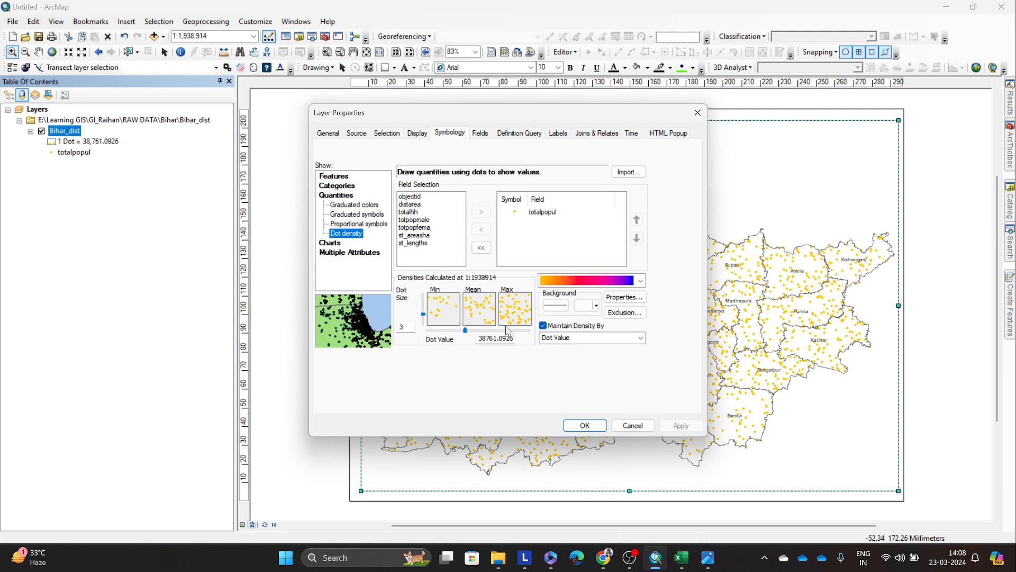
pyautogui.click(515, 310)
pyautogui.click(595, 337)
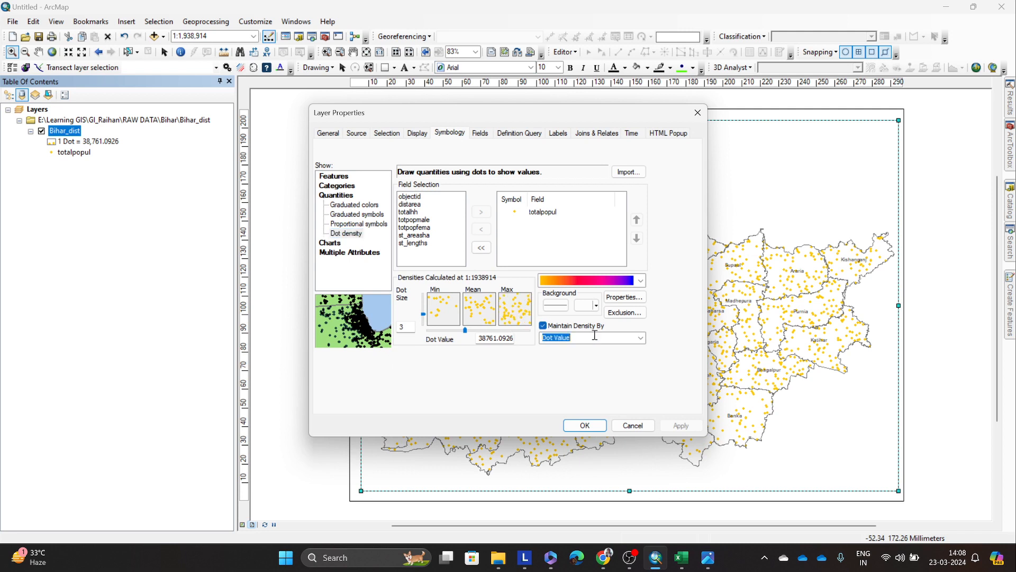
pyautogui.click(640, 338)
pyautogui.click(642, 340)
pyautogui.click(641, 338)
pyautogui.click(577, 346)
pyautogui.moveTo(569, 118); pyautogui.dragTo(268, 116)
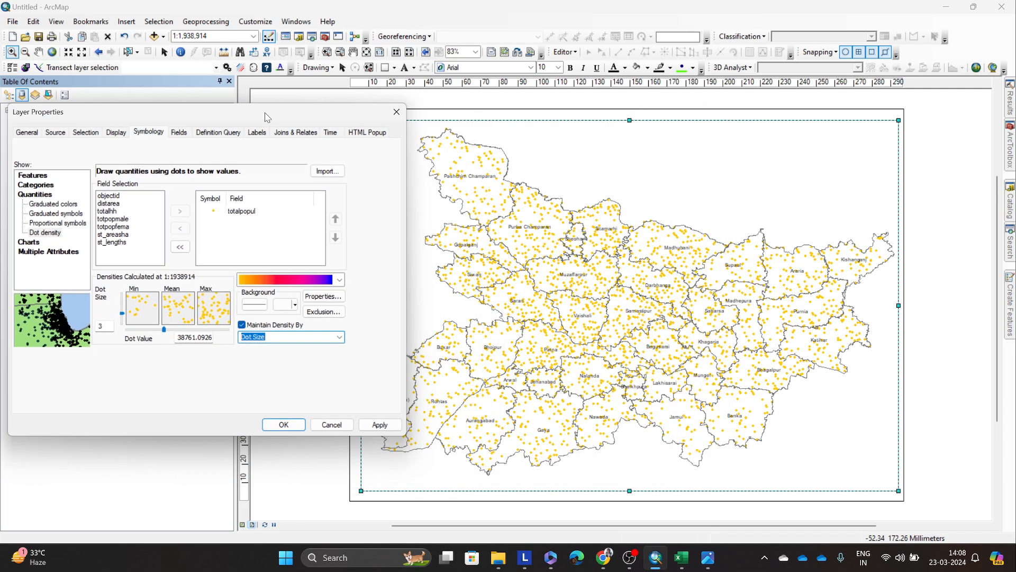
pyautogui.click(376, 422)
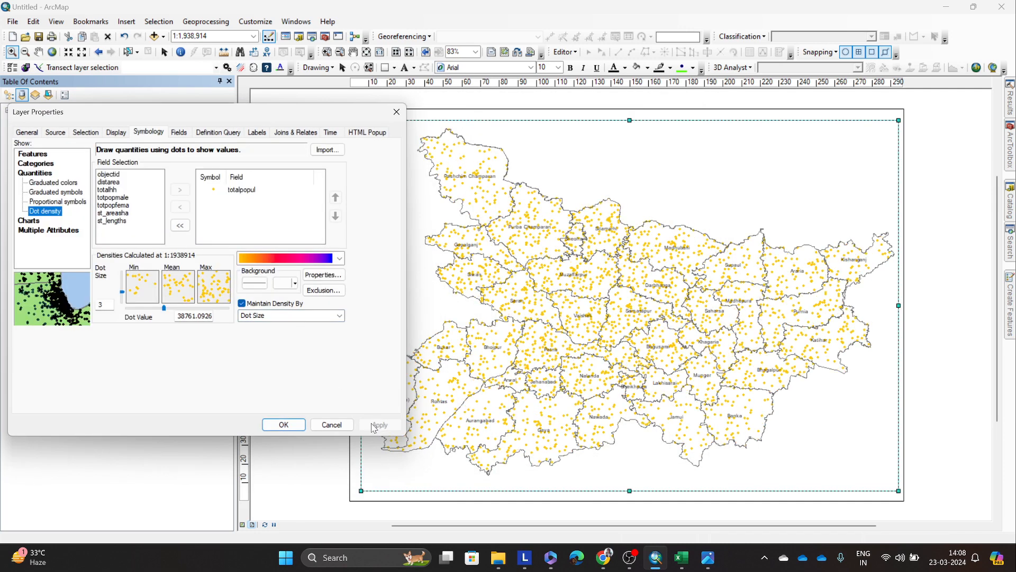
# Step: Turn off Maintain Density By for the Bihar_dist layer, apply the symbology and check the map
pyautogui.click(242, 303)
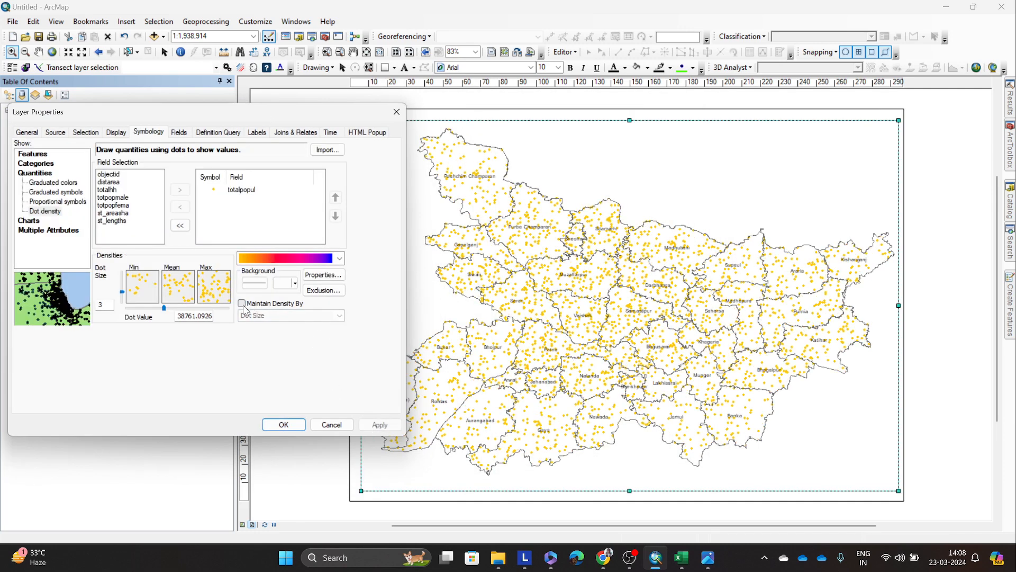
pyautogui.click(381, 427)
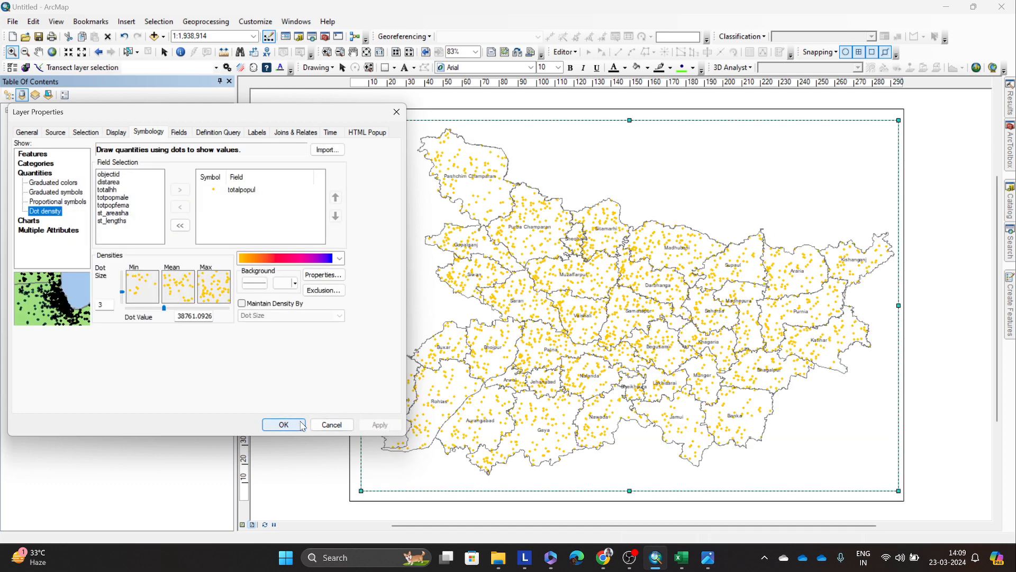
pyautogui.click(284, 425)
pyautogui.scroll(1, 675, 325)
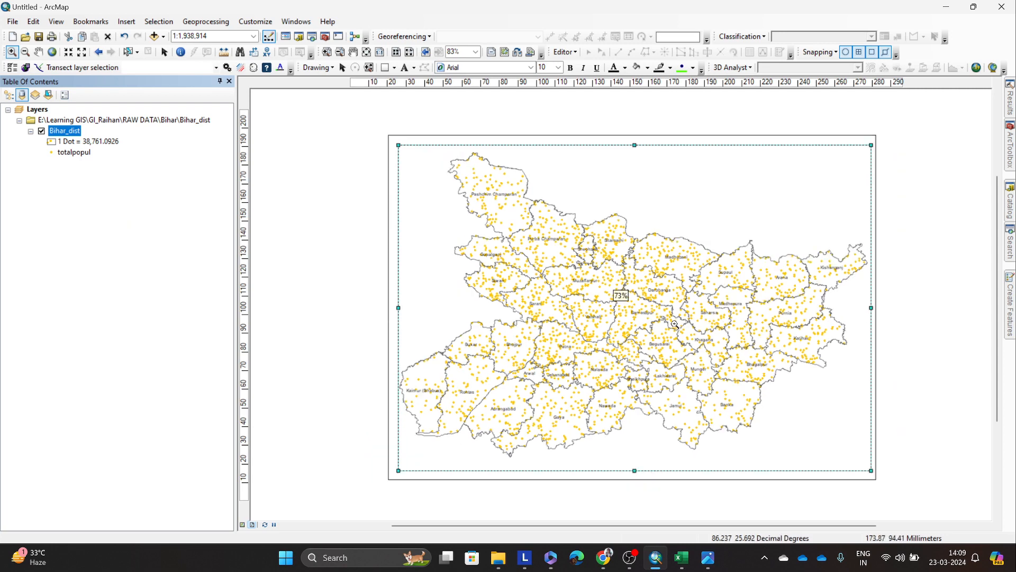
pyautogui.scroll(-1, 675, 323)
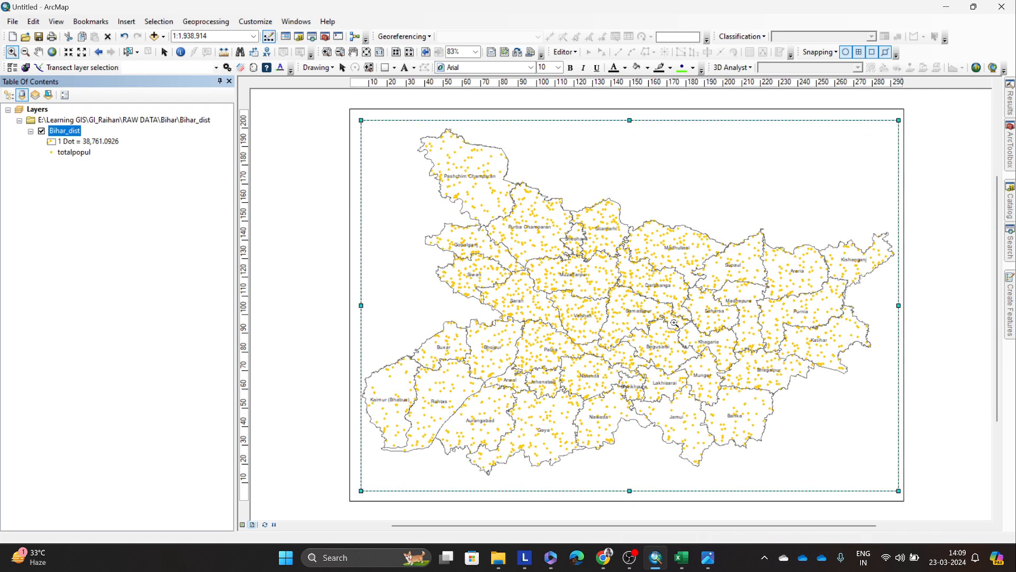
# Step: Remove the Bihar_dist layer from the data frame and switch the map to data view
pyautogui.rightClick(72, 132)
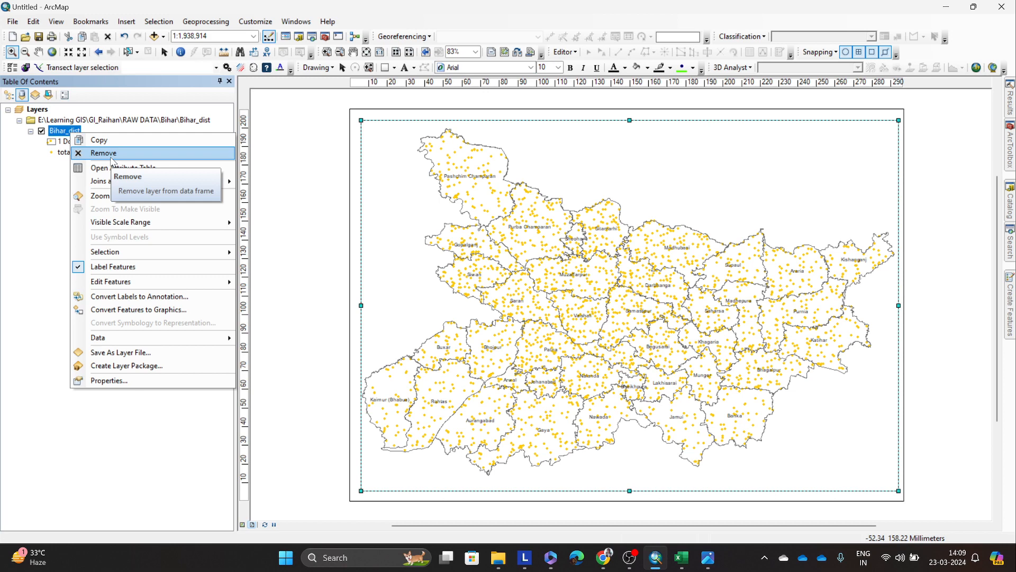
pyautogui.click(103, 153)
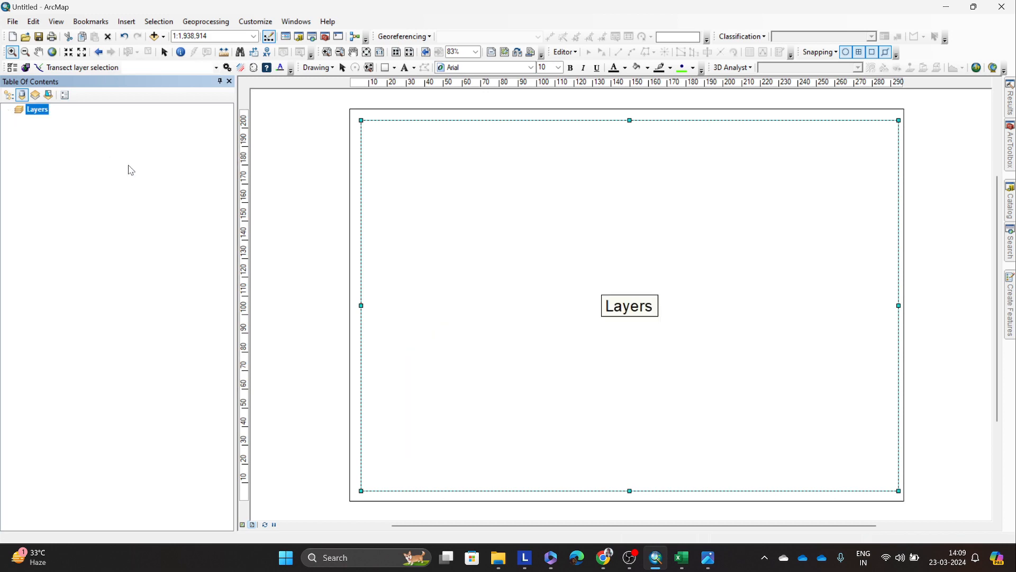
pyautogui.click(242, 524)
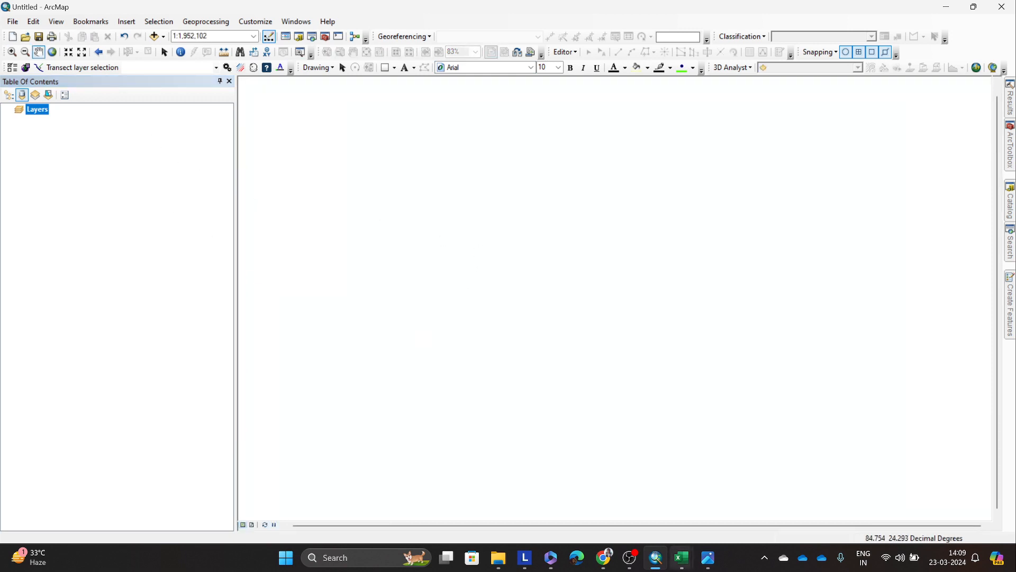
# Step: Switch to the Edge browser and search Bing for "cities shapefile"
pyautogui.click(578, 561)
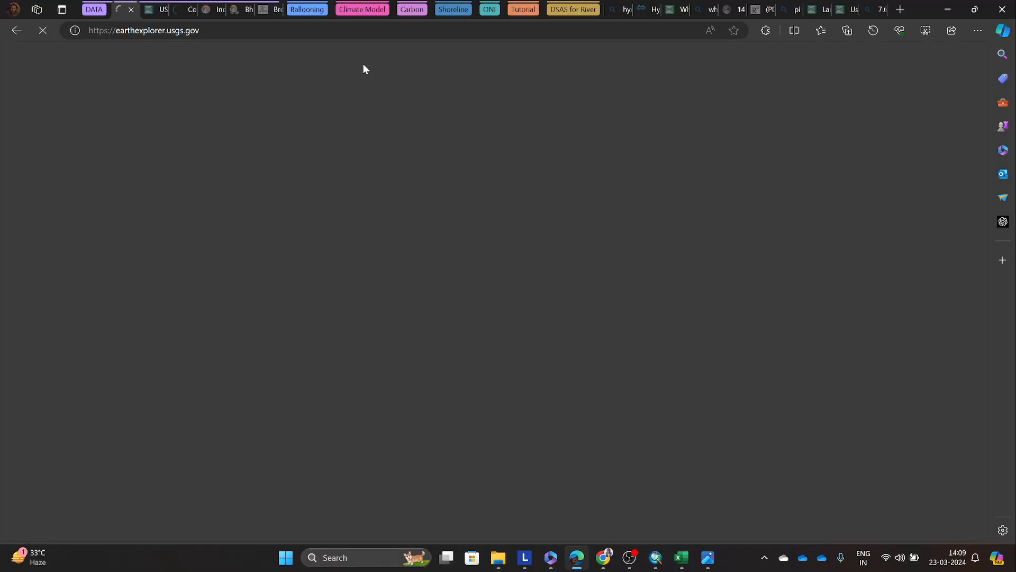
pyautogui.click(94, 9)
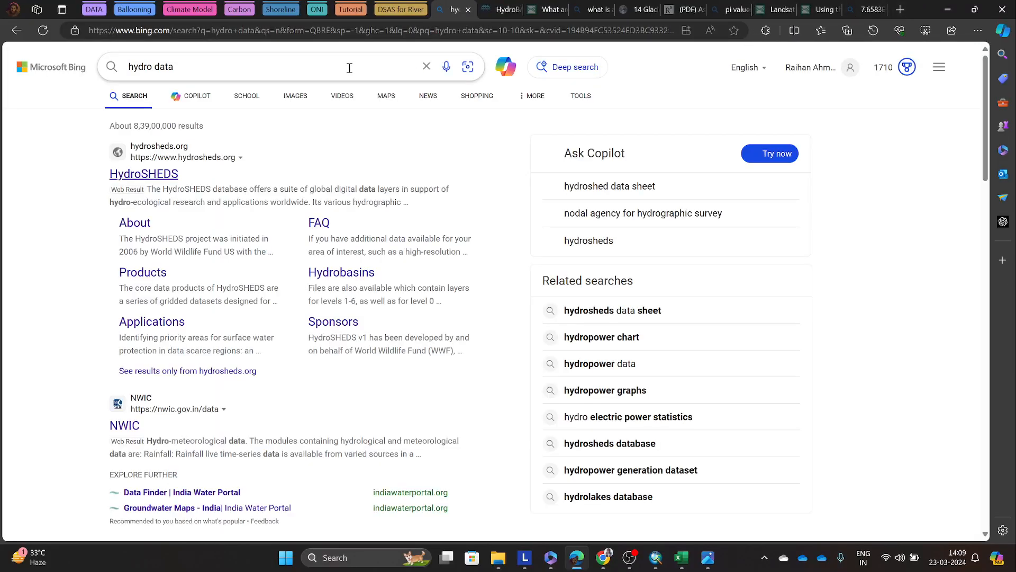
pyautogui.click(112, 65)
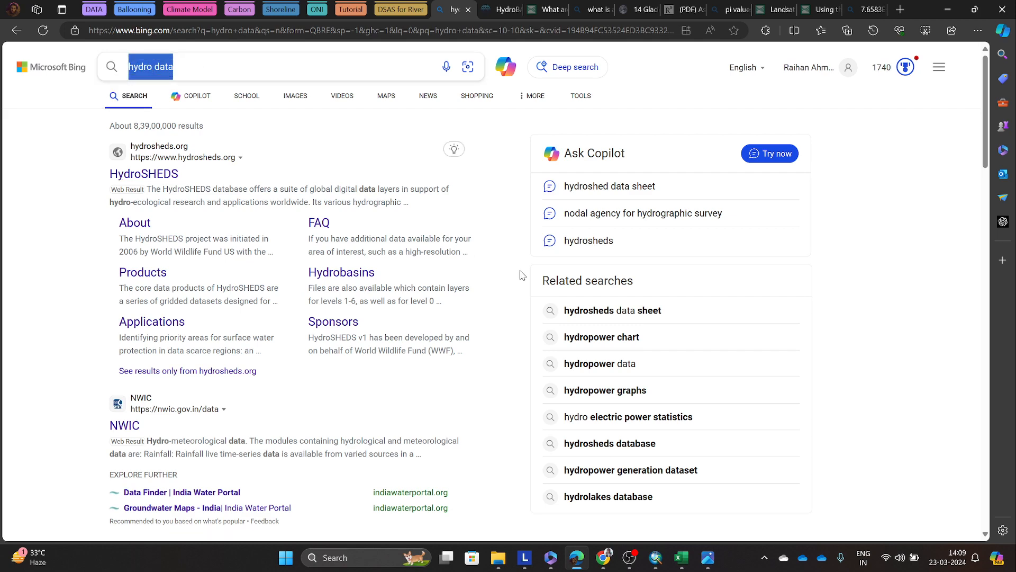
pyautogui.write('cities dh')
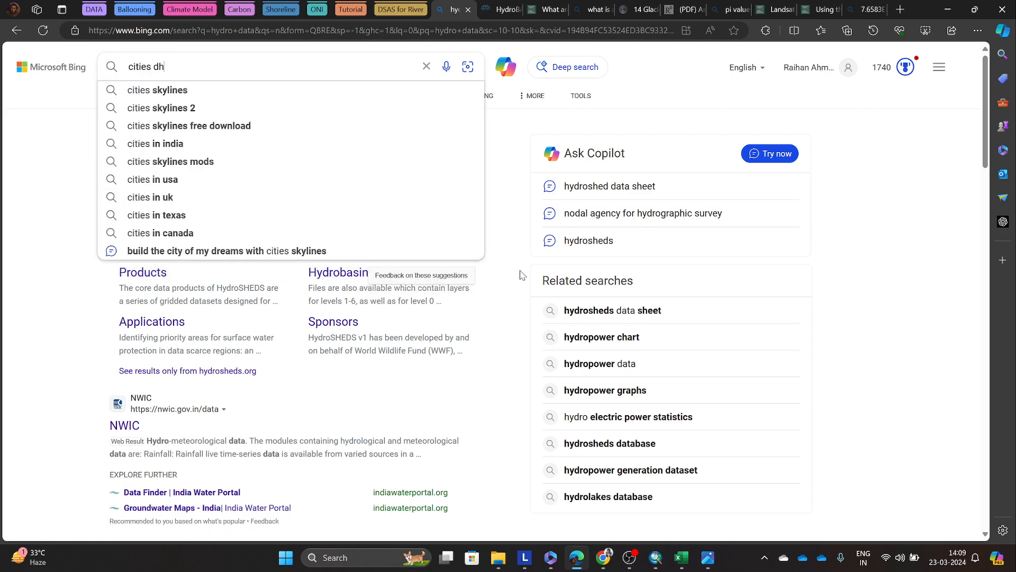
pyautogui.press('BackSpace')
pyautogui.press('BackSpace')
pyautogui.write('shapefile')
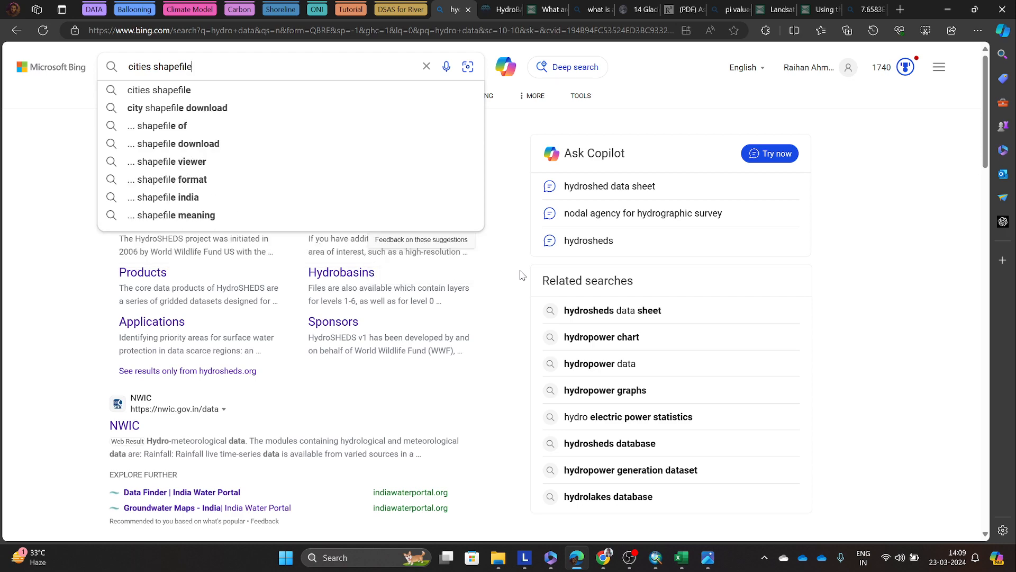
pyautogui.press('Return')
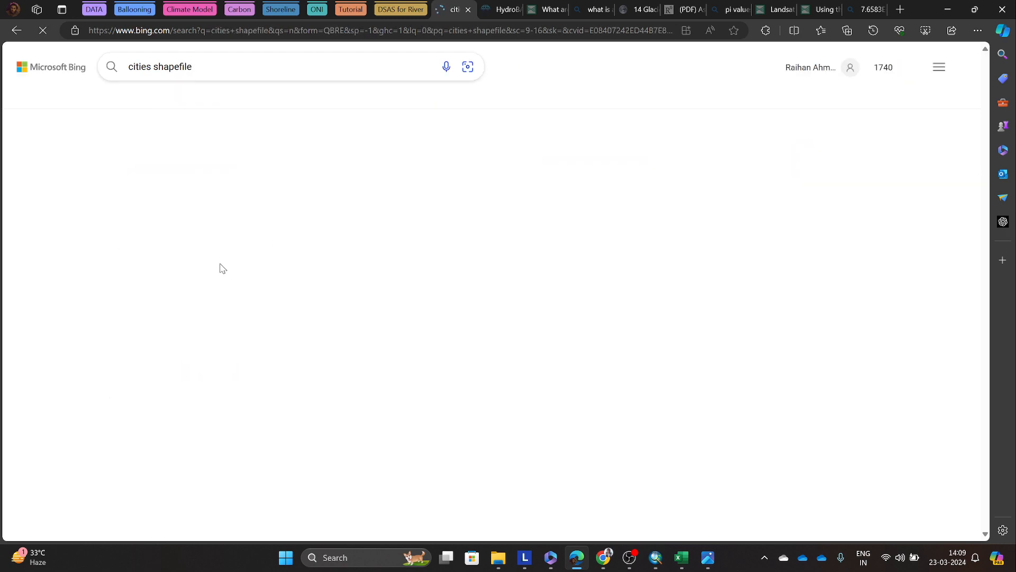
# Step: Open the World Cities - ArcGIS result from ArcGIS Hub in a new tab
pyautogui.scroll(-2, 122, 207)
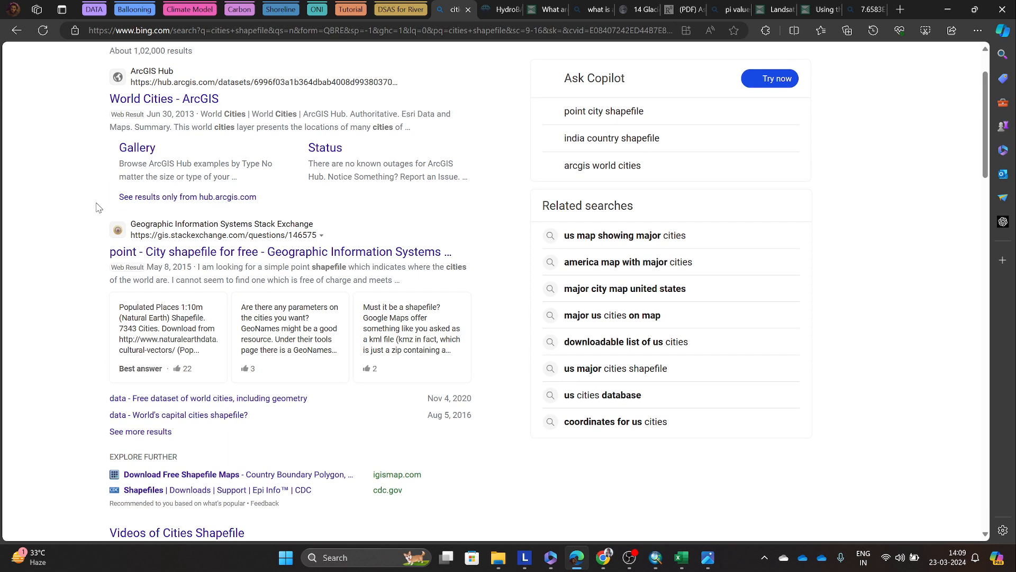
pyautogui.scroll(2, 137, 196)
pyautogui.rightClick(153, 183)
pyautogui.click(166, 192)
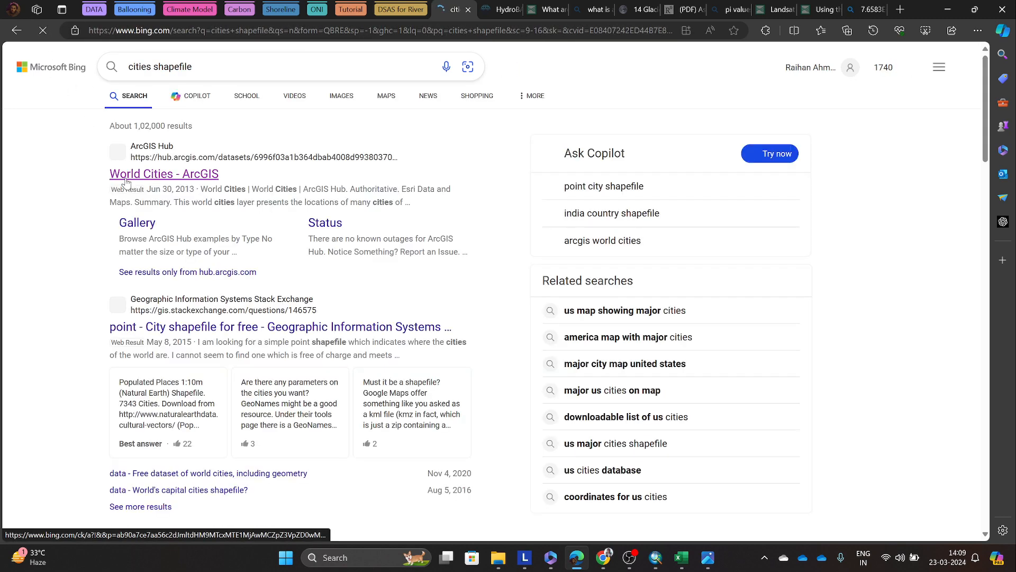
pyautogui.rightClick(127, 178)
pyautogui.click(156, 205)
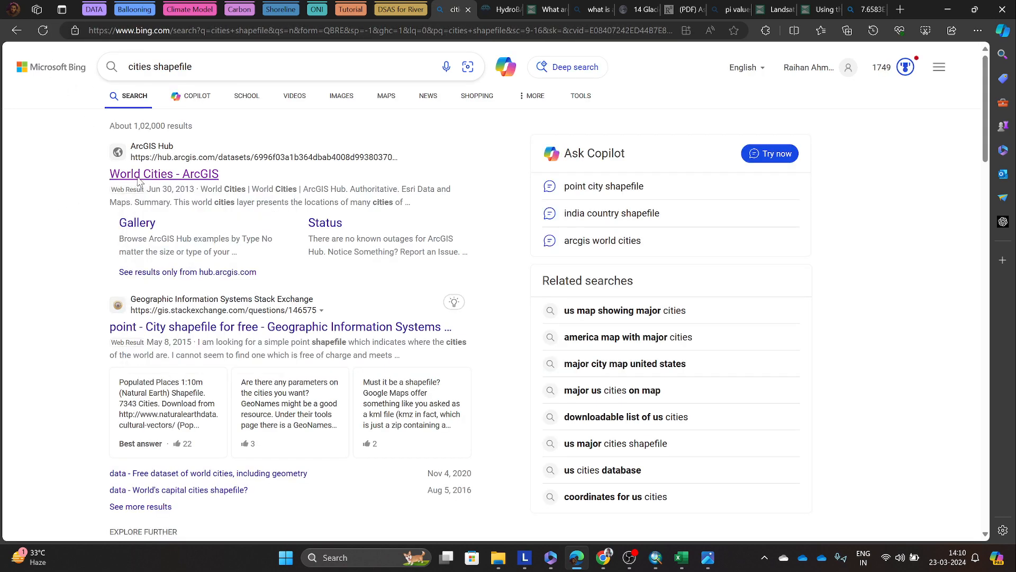
# Step: Look through the "cities shapefile" search results for a suitable source of city point data
pyautogui.scroll(-10, 246, 290)
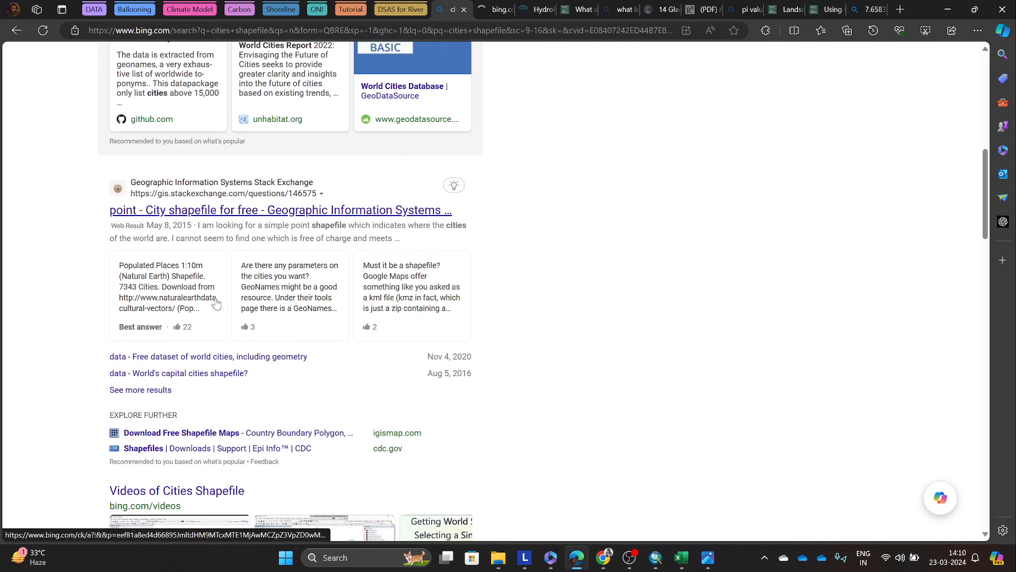
pyautogui.scroll(-4, 215, 303)
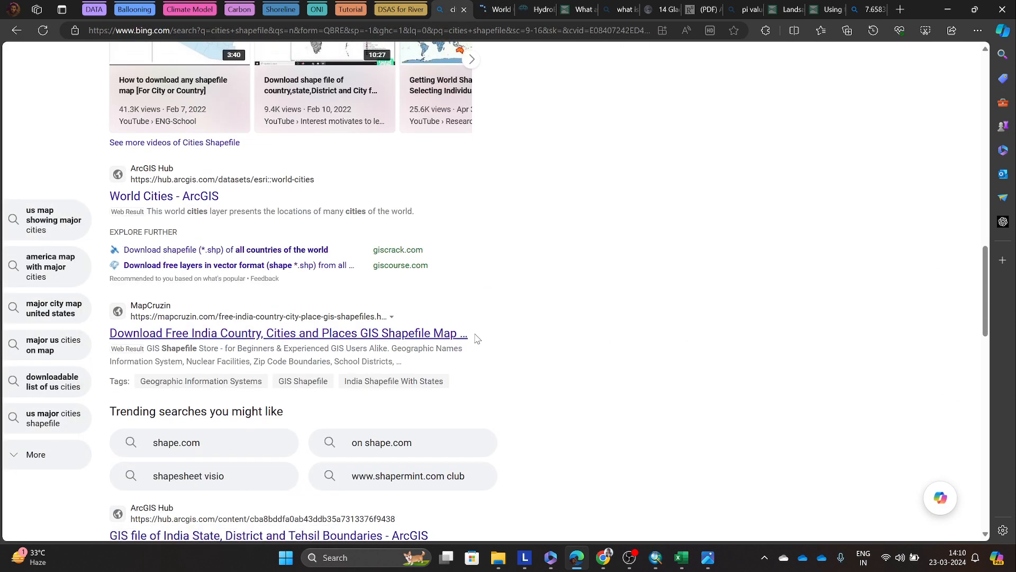
pyautogui.scroll(7, 474, 336)
pyautogui.scroll(-15, 479, 337)
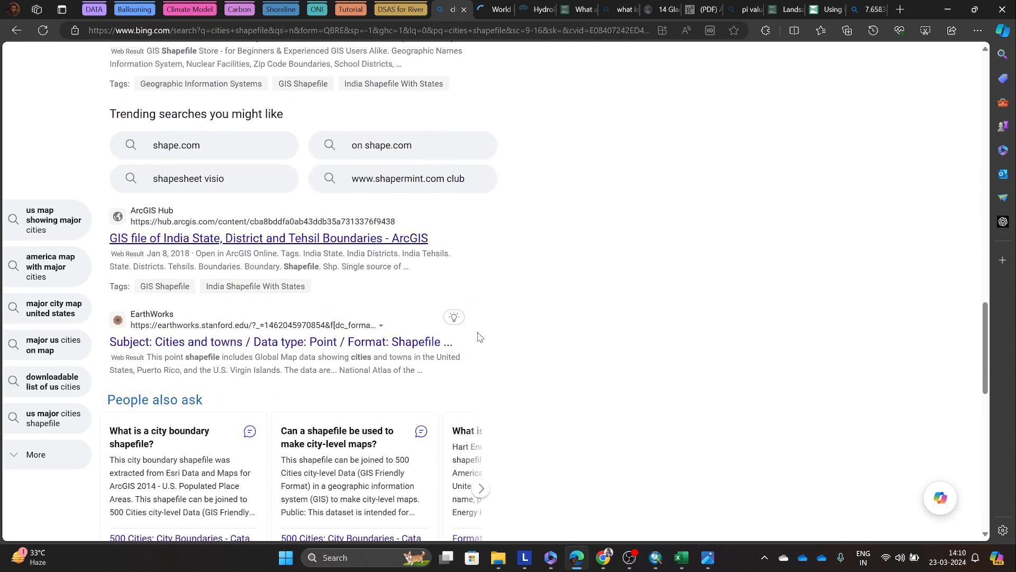
pyautogui.scroll(-3, 479, 336)
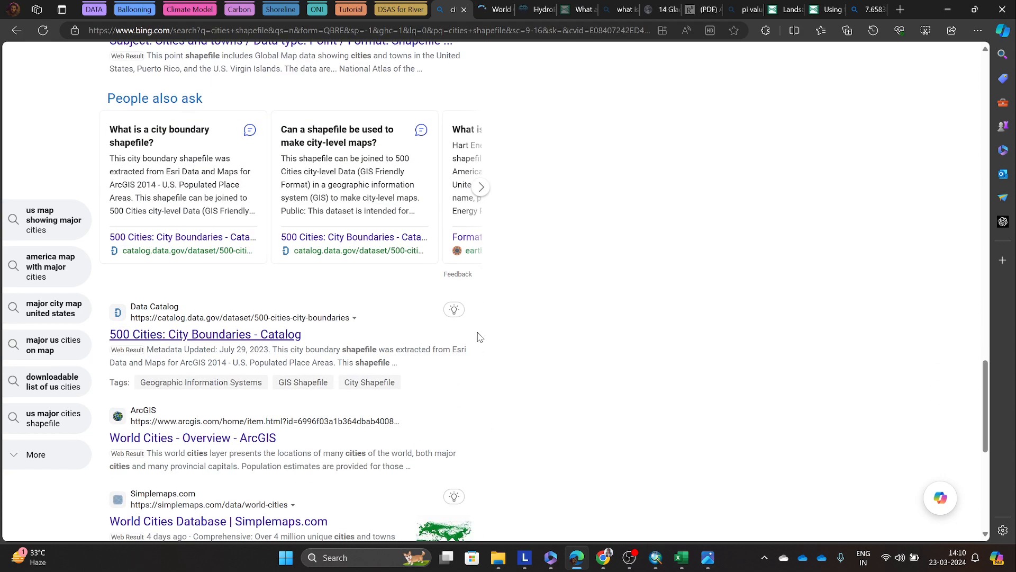
pyautogui.scroll(-1, 479, 337)
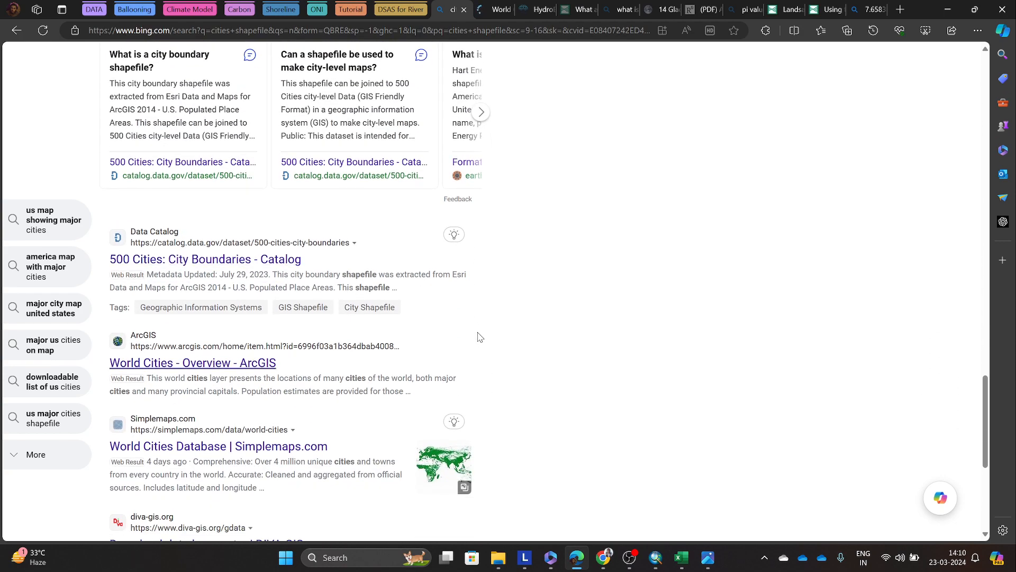
pyautogui.scroll(-1, 479, 337)
pyautogui.scroll(10, 533, 331)
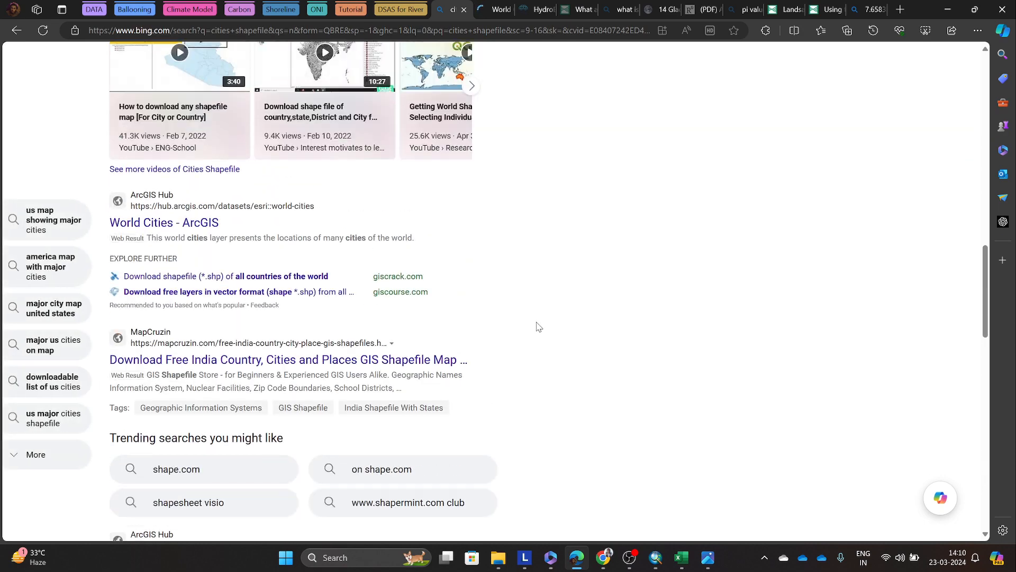
# Step: Search Bing for "city locations of the world shapefile"
pyautogui.moveTo(254, 55); pyautogui.dragTo(114, 56)
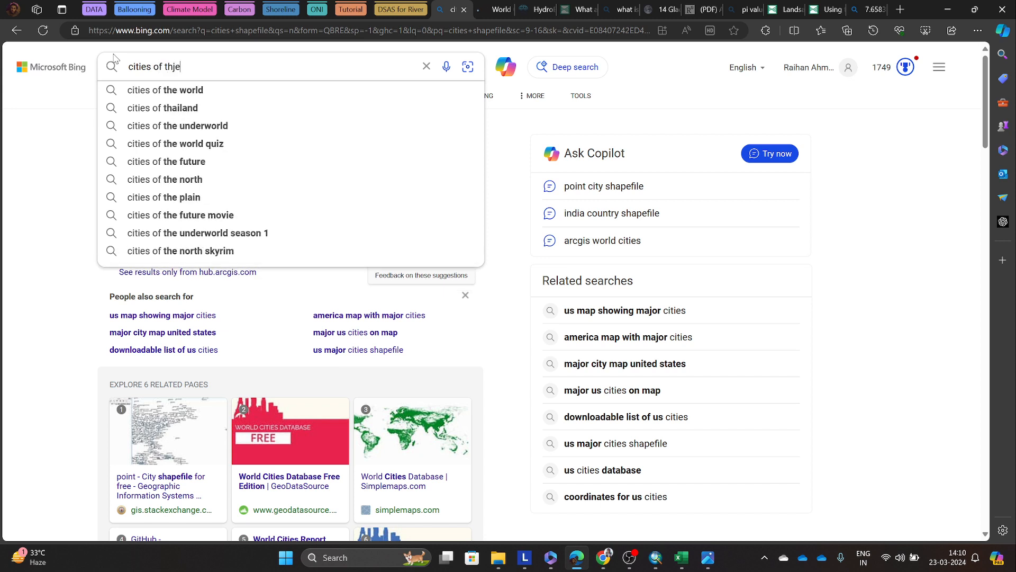
pyautogui.write('cities of the world')
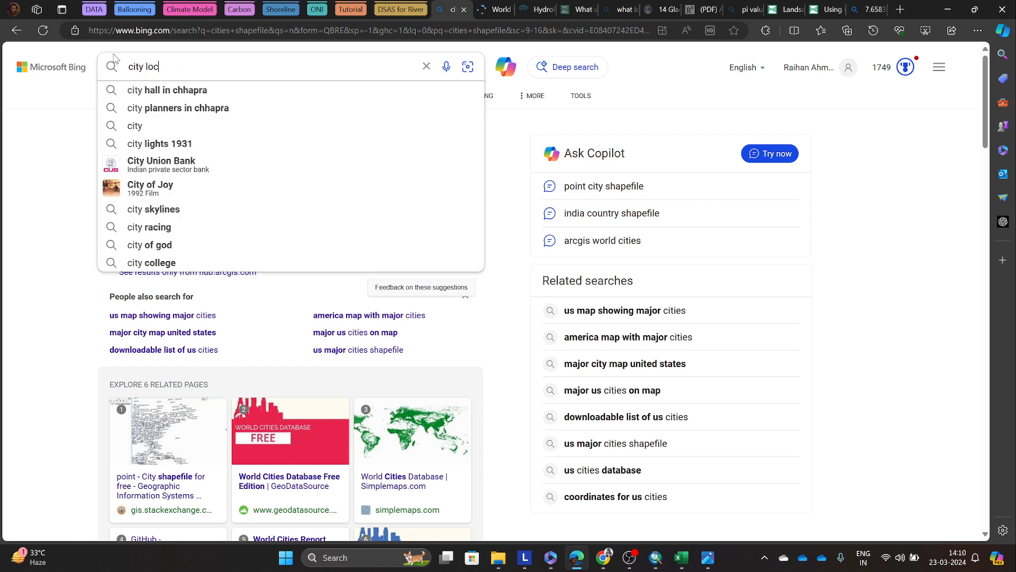
pyautogui.press('BackSpace')
pyautogui.press('BackSpace')
pyautogui.write('ion')
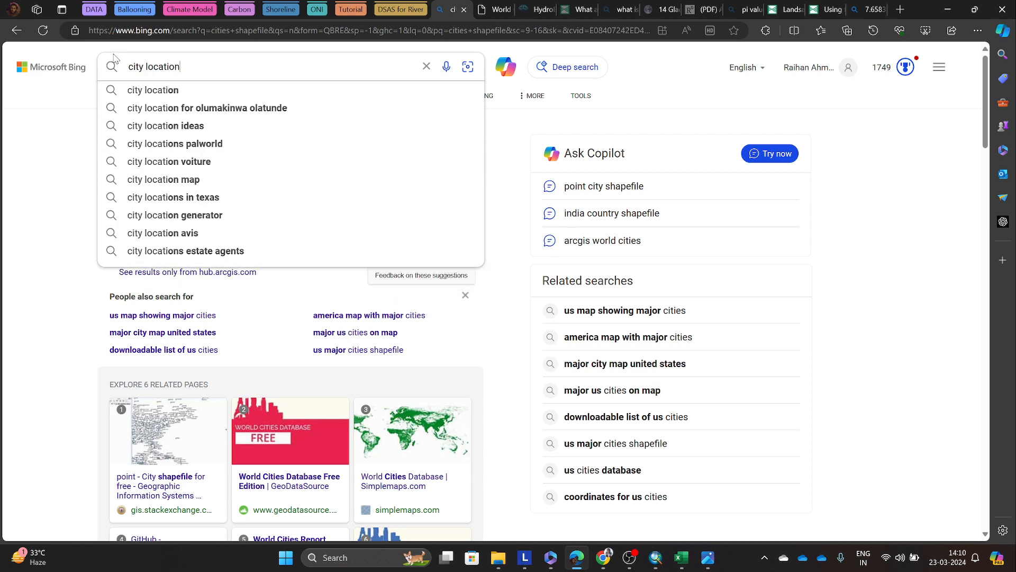
pyautogui.write('s of the world')
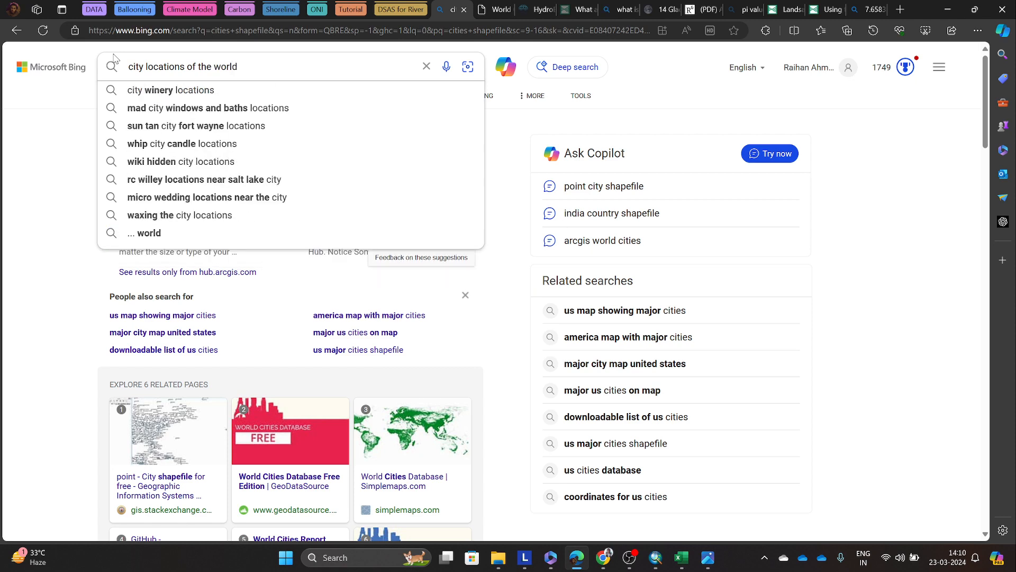
pyautogui.write(' shapef')
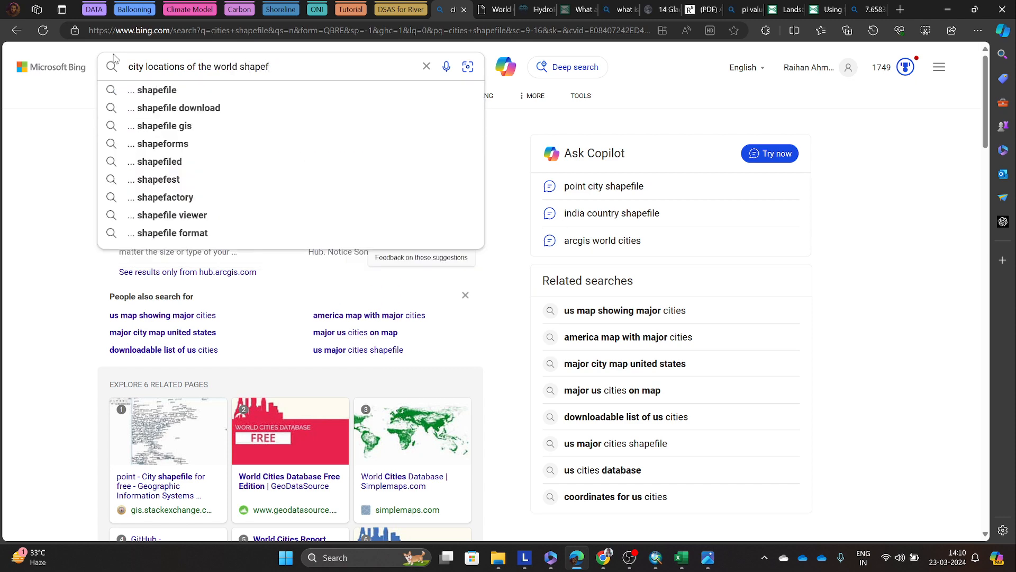
pyautogui.write('ile')
pyautogui.press('Return')
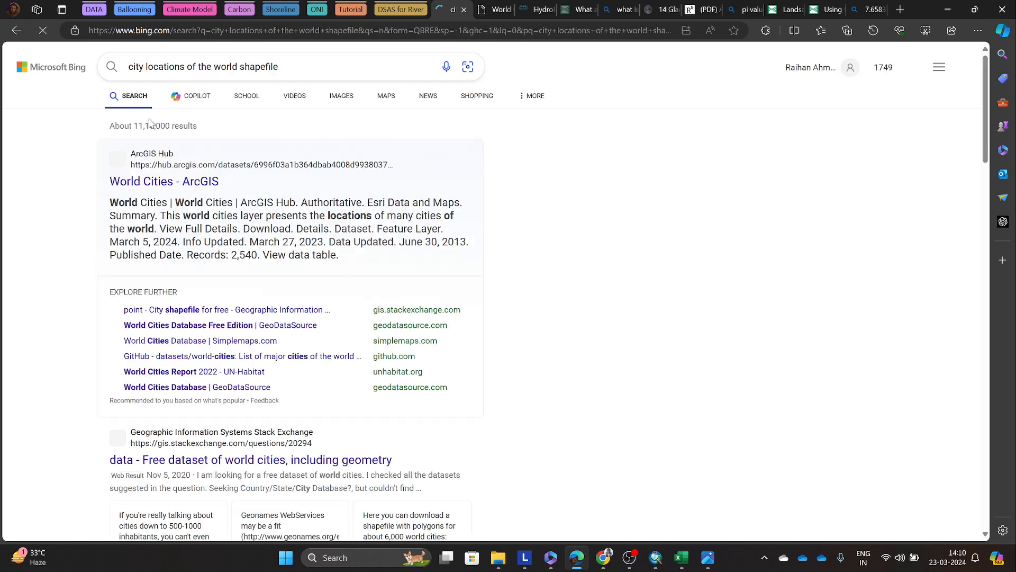
# Step: Browse the new results, return to the World Cities page on ArcGIS Hub and show its download options
pyautogui.scroll(-7, 152, 136)
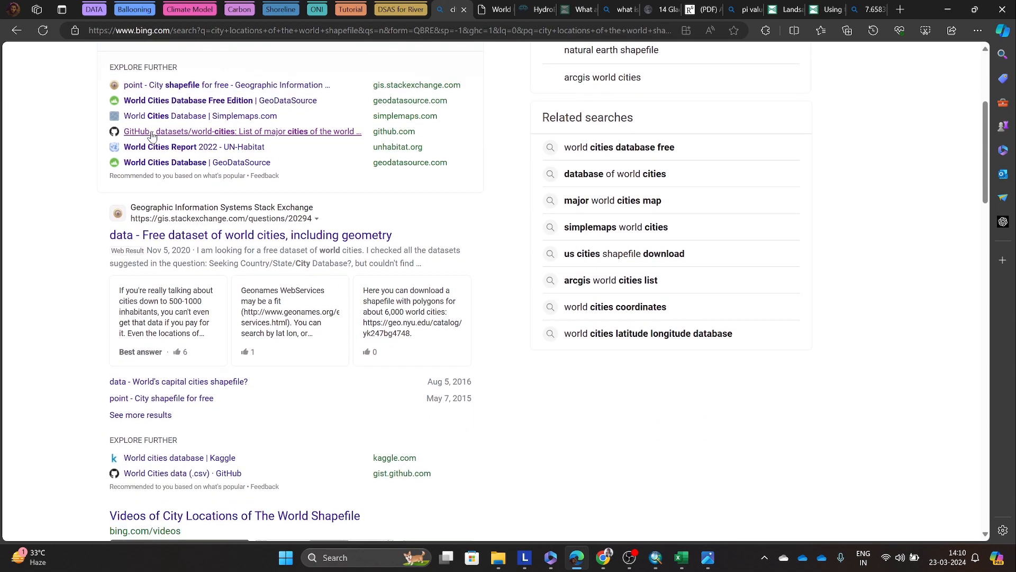
pyautogui.scroll(-10, 152, 136)
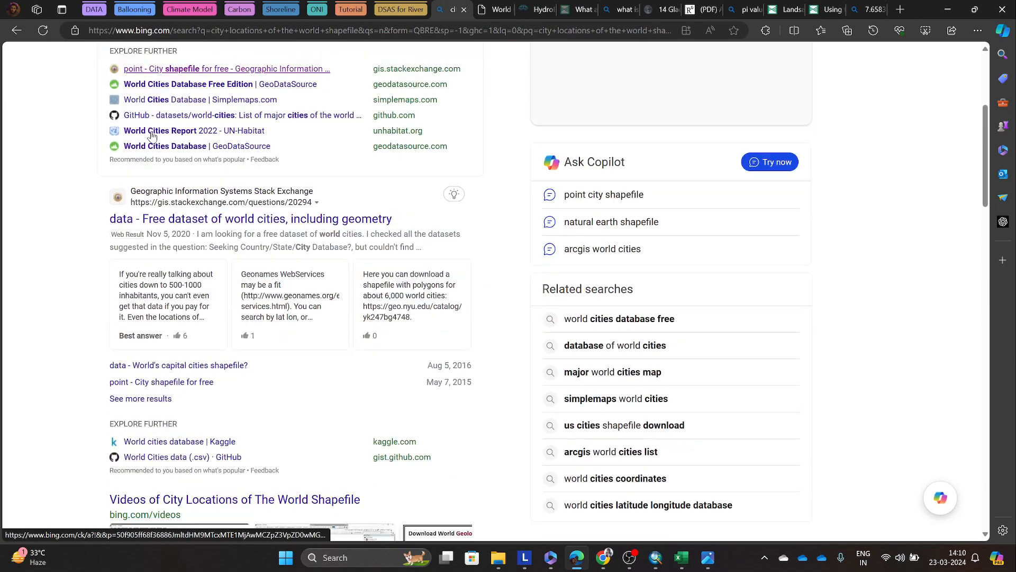
pyautogui.scroll(-12, 152, 136)
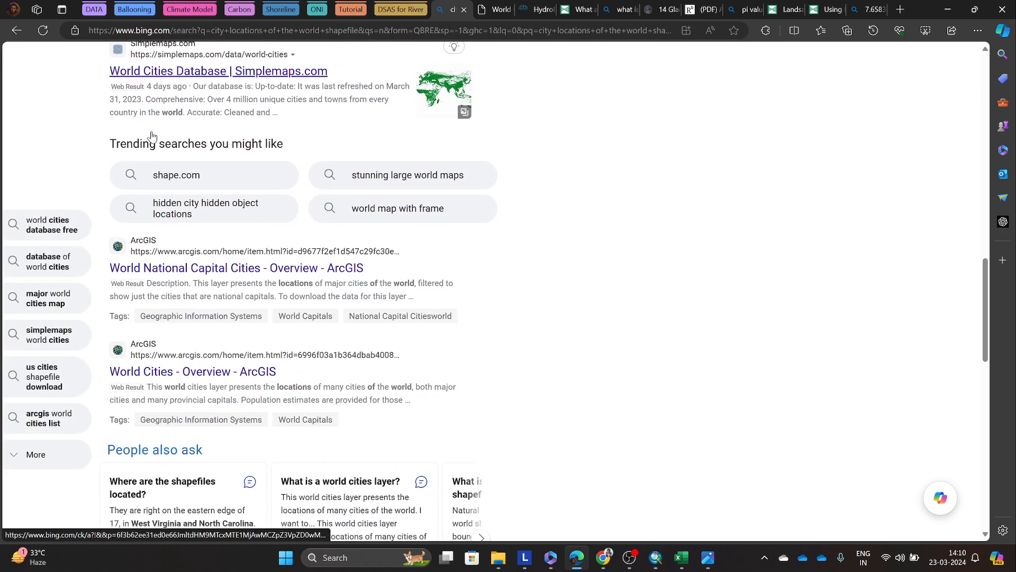
pyautogui.scroll(-10, 152, 136)
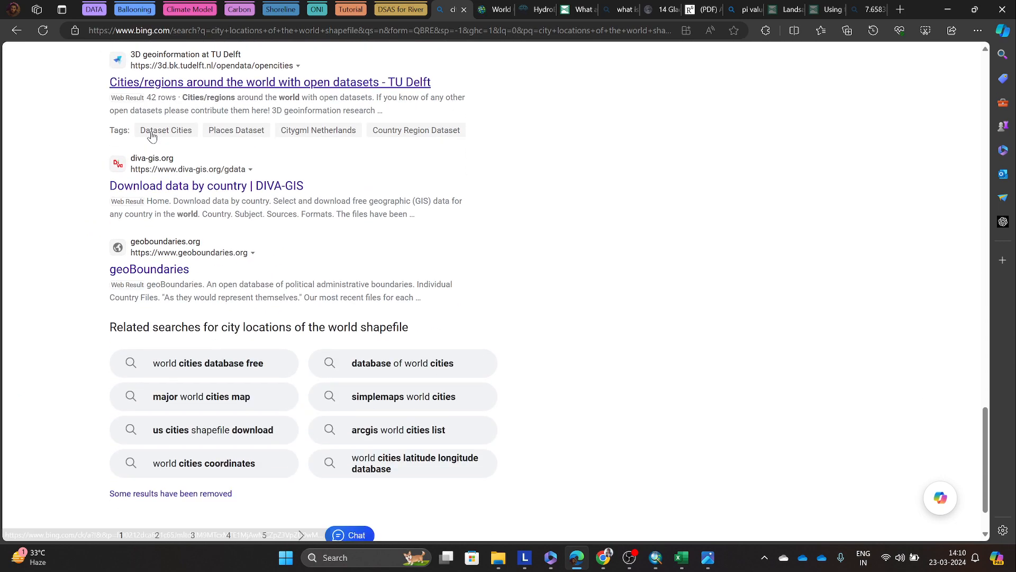
pyautogui.scroll(-1, 170, 133)
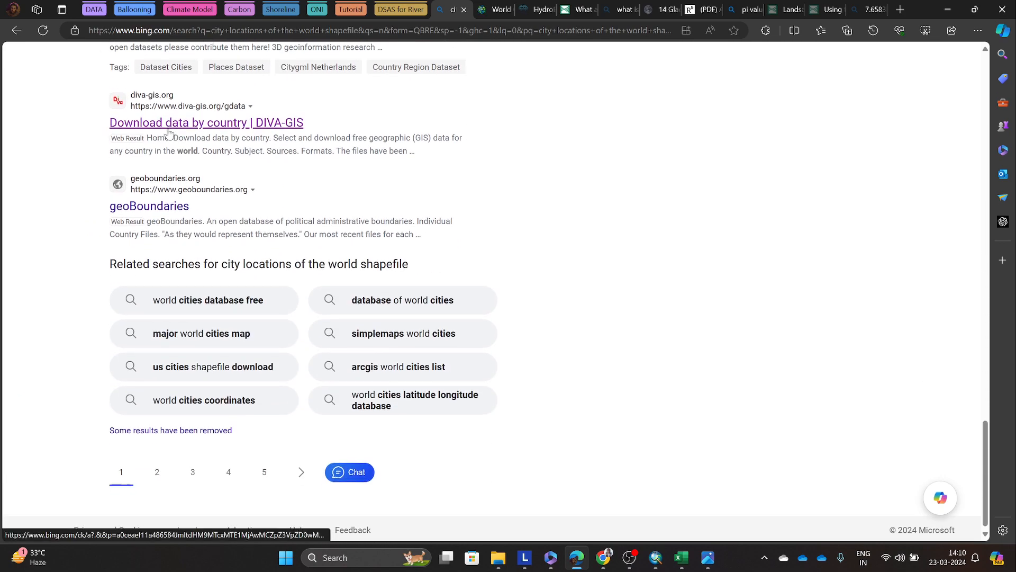
pyautogui.click(497, 10)
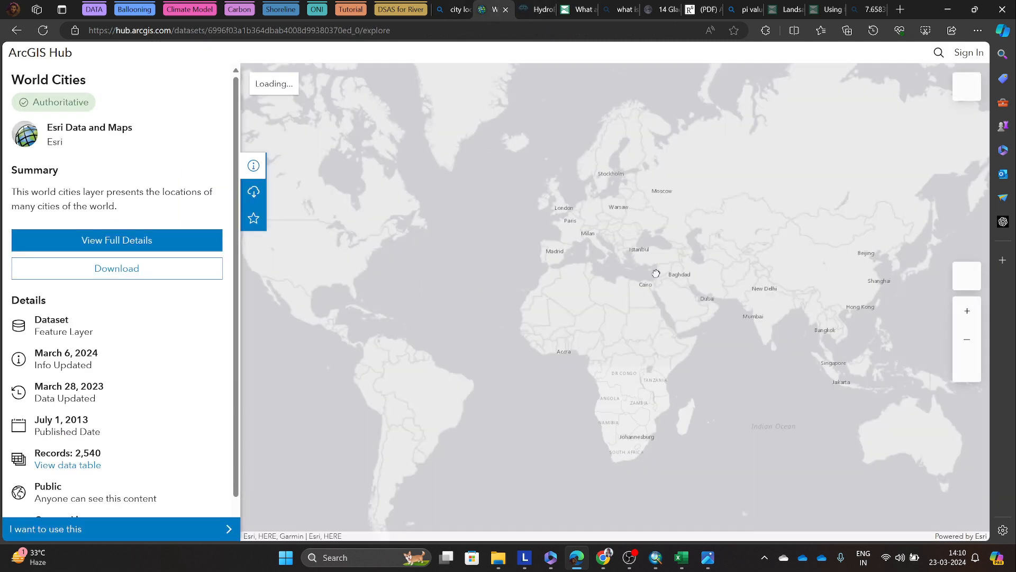
pyautogui.click(125, 272)
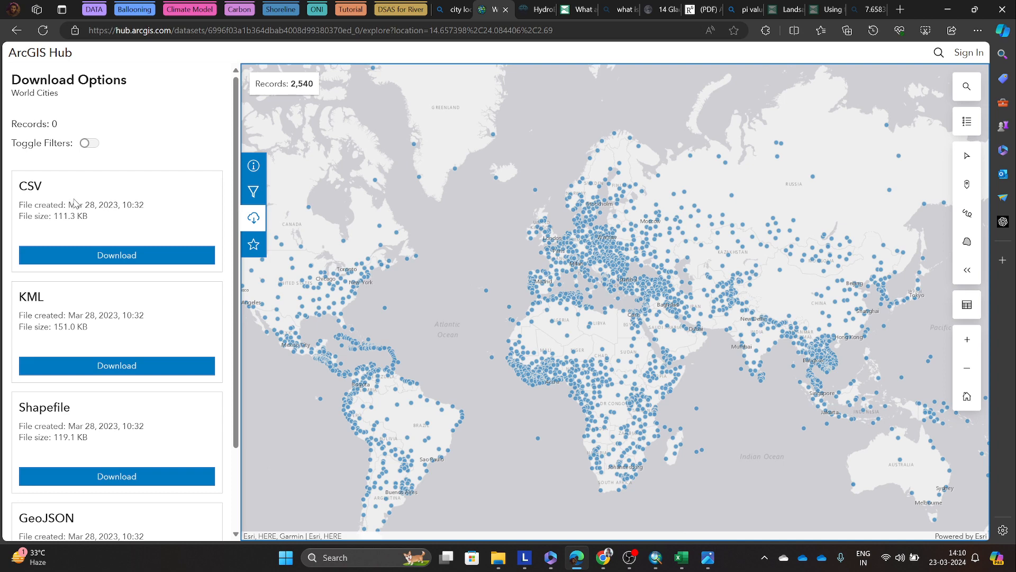
# Step: Compare the available file formats and download the World Cities dataset as CSV
pyautogui.scroll(-2, 90, 212)
pyautogui.scroll(2, 93, 215)
pyautogui.scroll(-2, 106, 225)
pyautogui.scroll(2, 135, 254)
pyautogui.scroll(-3, 137, 290)
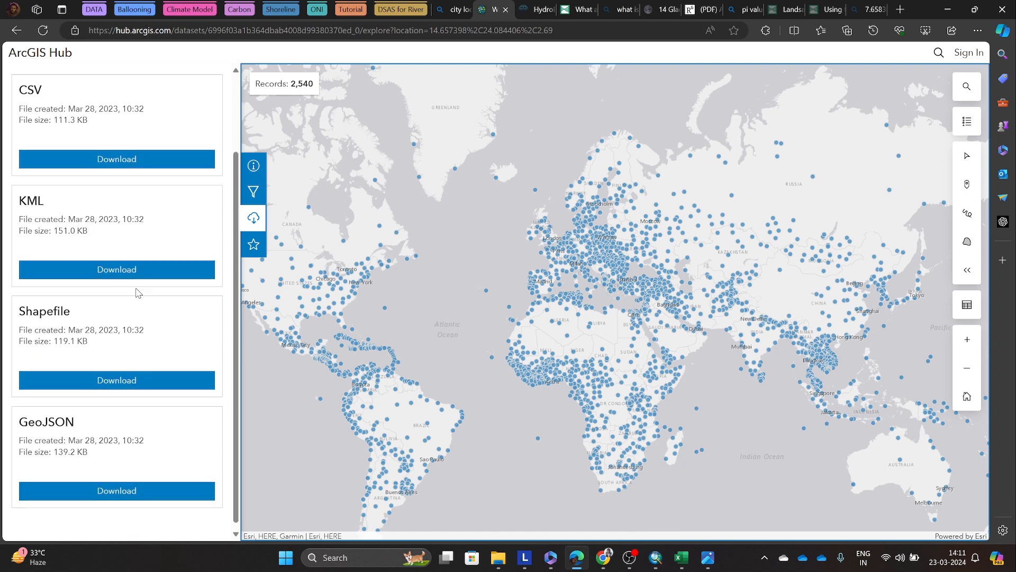
pyautogui.scroll(3, 106, 254)
pyautogui.scroll(-3, 56, 211)
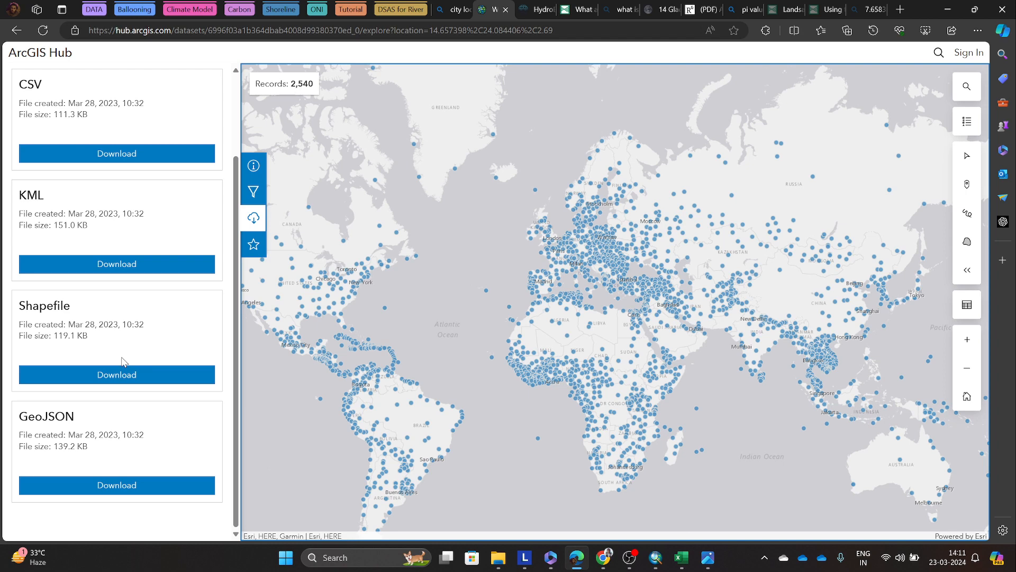
pyautogui.scroll(3, 124, 361)
pyautogui.click(71, 253)
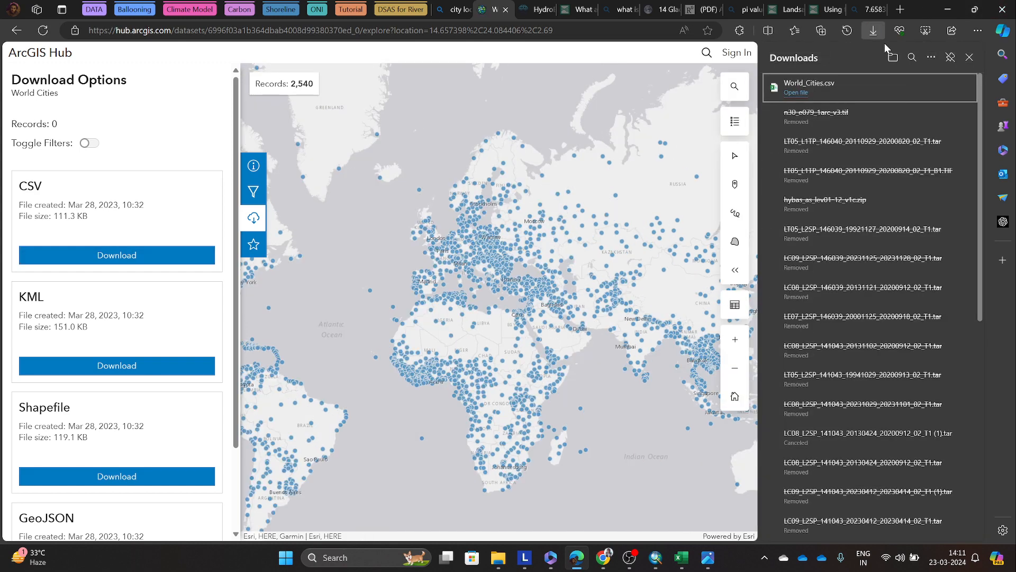
# Step: Show the downloaded World_Cities.csv in its Downloads folder and minimize the browser
pyautogui.click(929, 93)
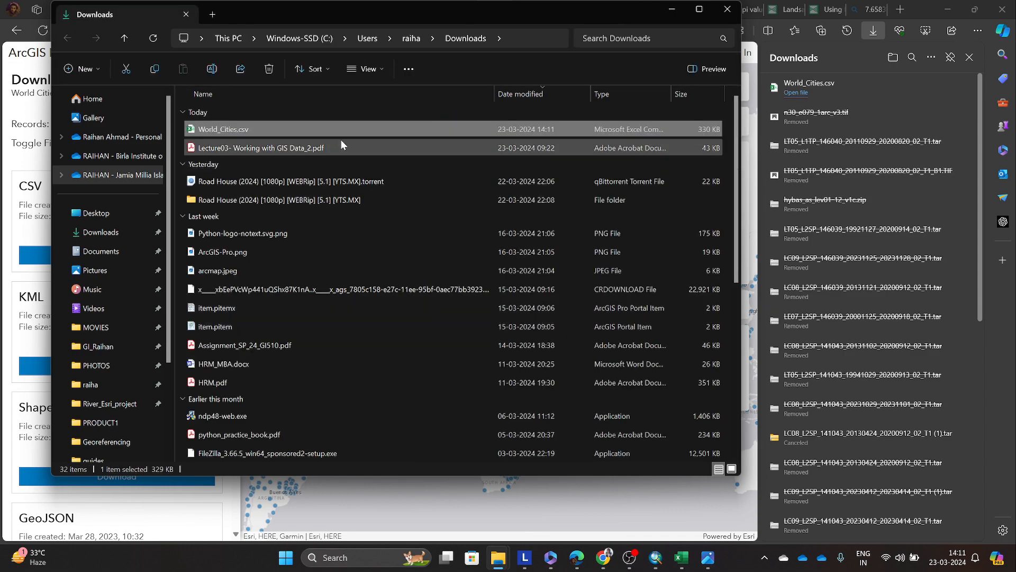
pyautogui.click(947, 9)
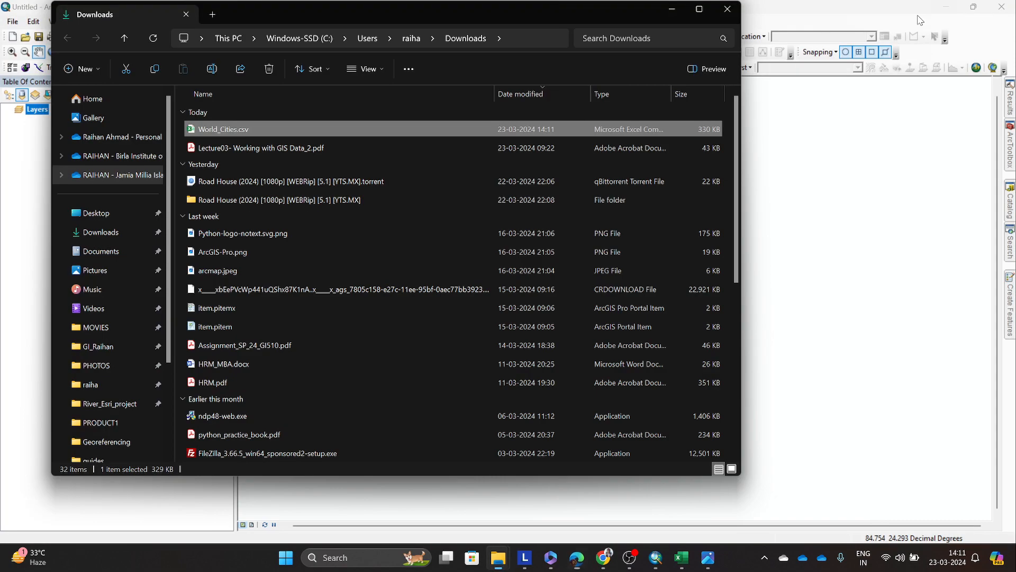
pyautogui.moveTo(630, 14); pyautogui.dragTo(795, 90)
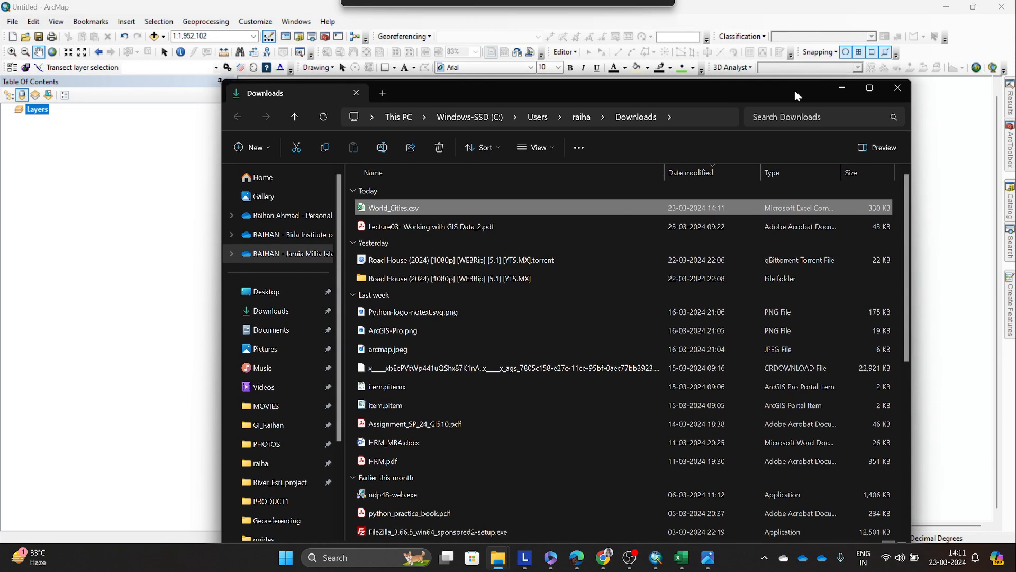
# Step: Open World_Cities.csv in Excel and dismiss the data loss notice
pyautogui.rightClick(377, 210)
pyautogui.press('Return')
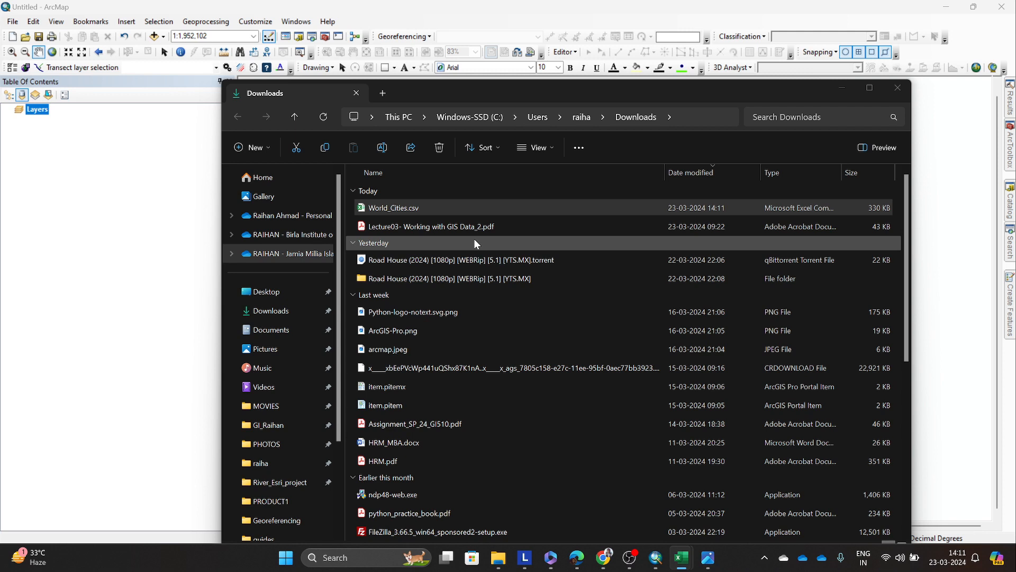
pyautogui.click(692, 560)
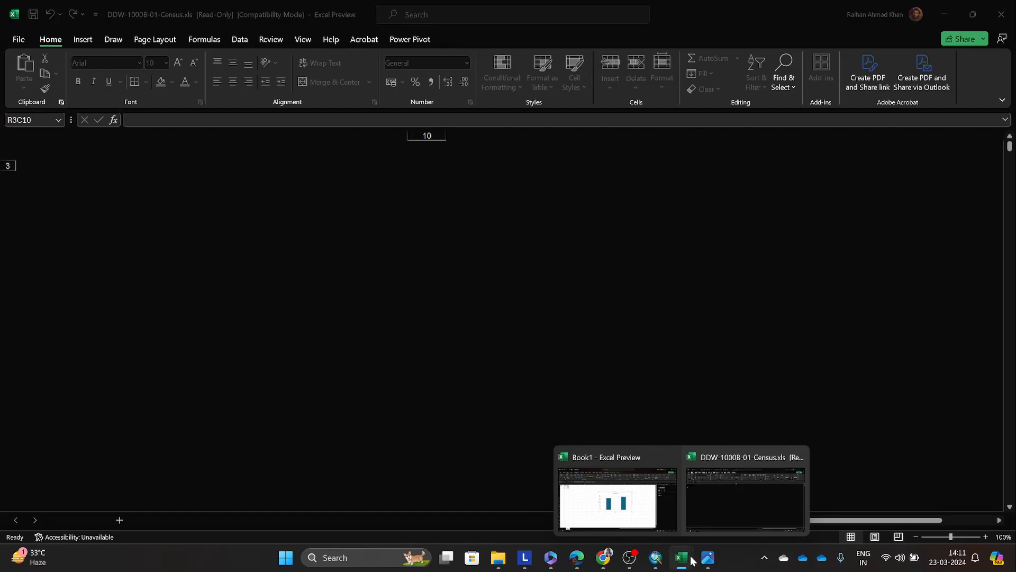
pyautogui.click(676, 315)
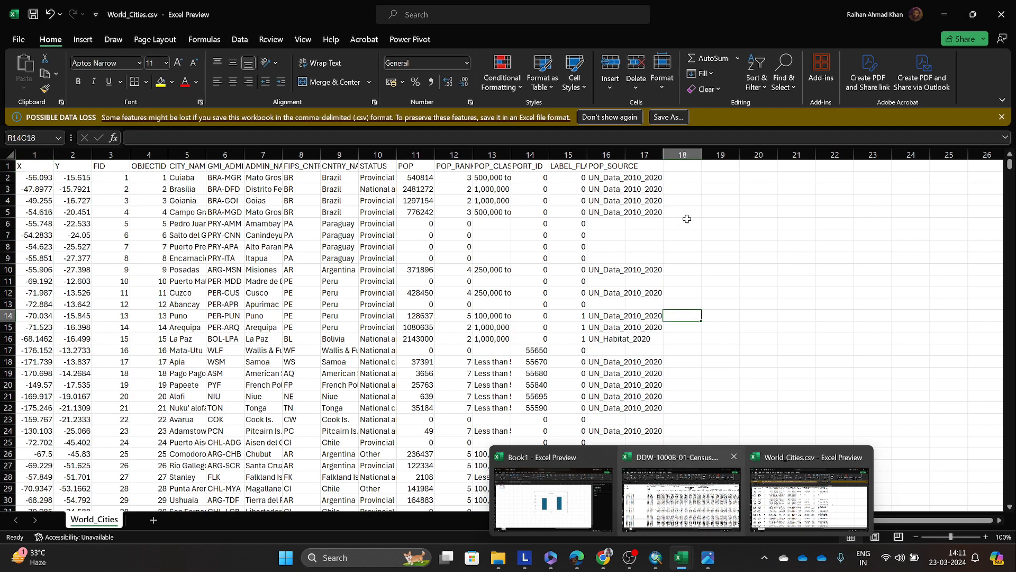
pyautogui.click(1001, 117)
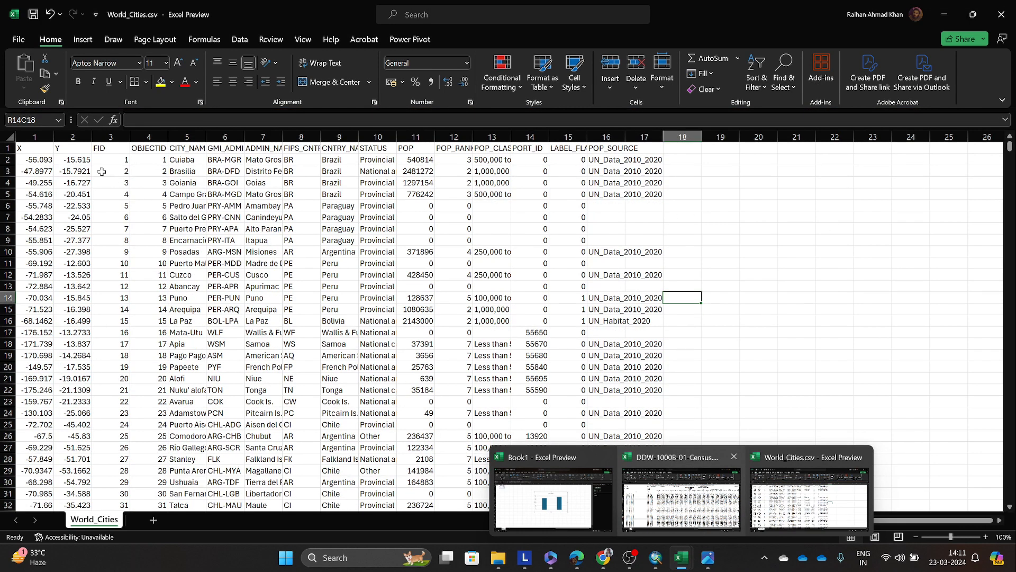
# Step: Examine the columns of the World_Cities table, from the coordinates and object ID to the country, status and population class
pyautogui.click(36, 151)
pyautogui.click(59, 151)
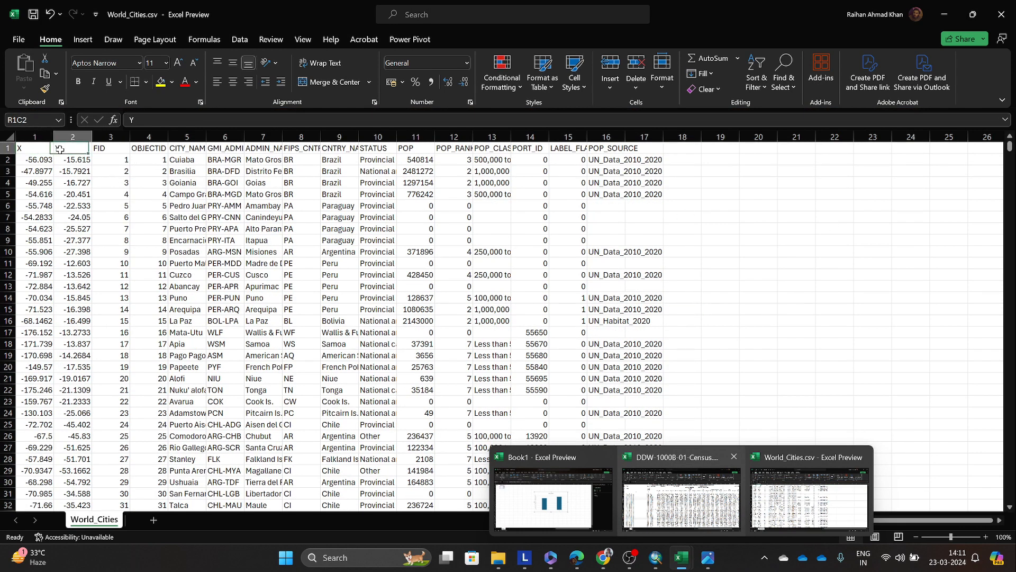
pyautogui.click(144, 151)
pyautogui.click(263, 159)
pyautogui.click(374, 162)
pyautogui.click(492, 171)
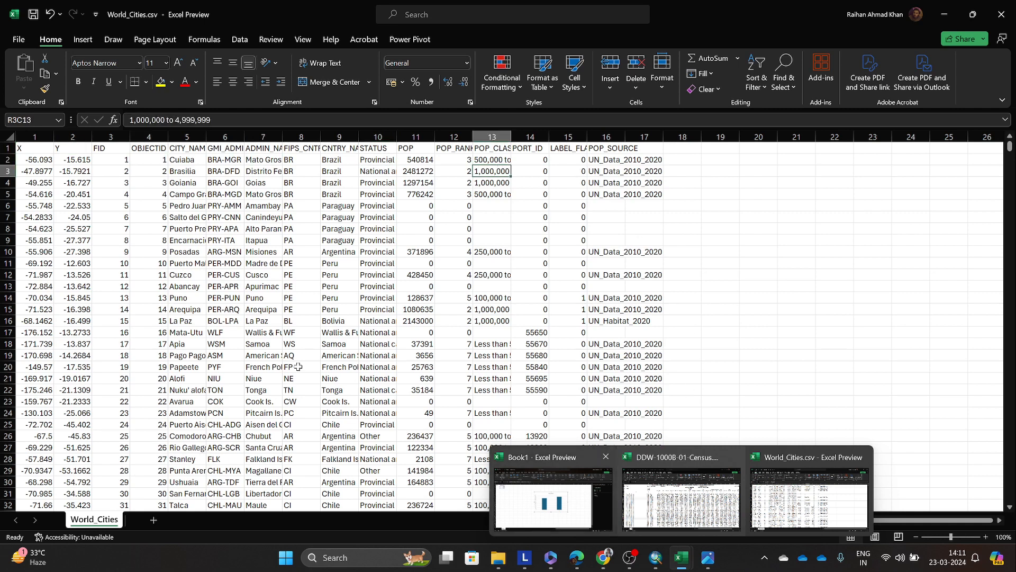
pyautogui.click(188, 333)
# Step: Examine the X and Y columns and several of their coordinate values in the World_Cities sheet
pyautogui.click(31, 150)
pyautogui.click(63, 152)
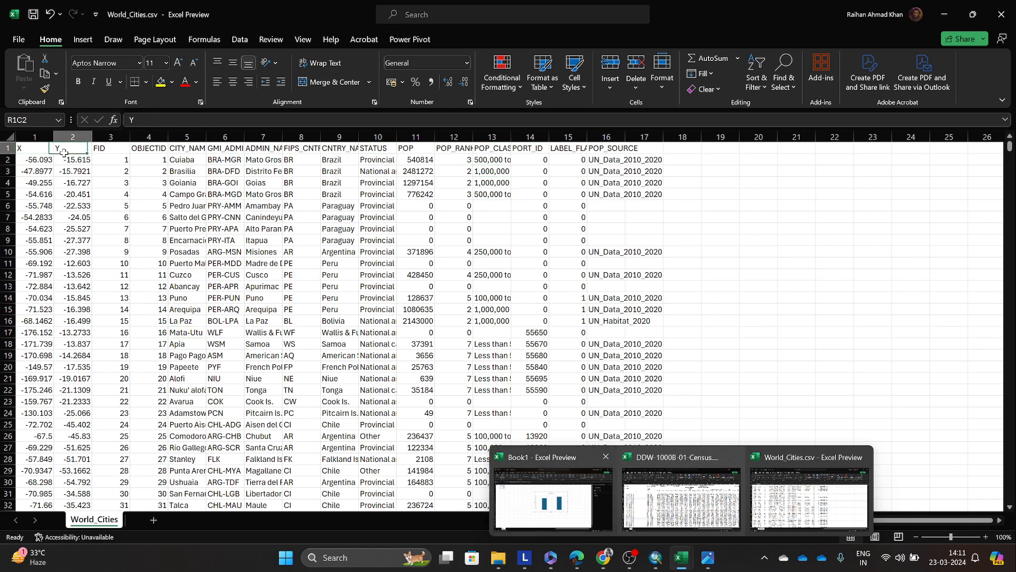
pyautogui.click(44, 151)
pyautogui.click(59, 151)
pyautogui.scroll(-4, 66, 229)
pyautogui.scroll(4, 62, 234)
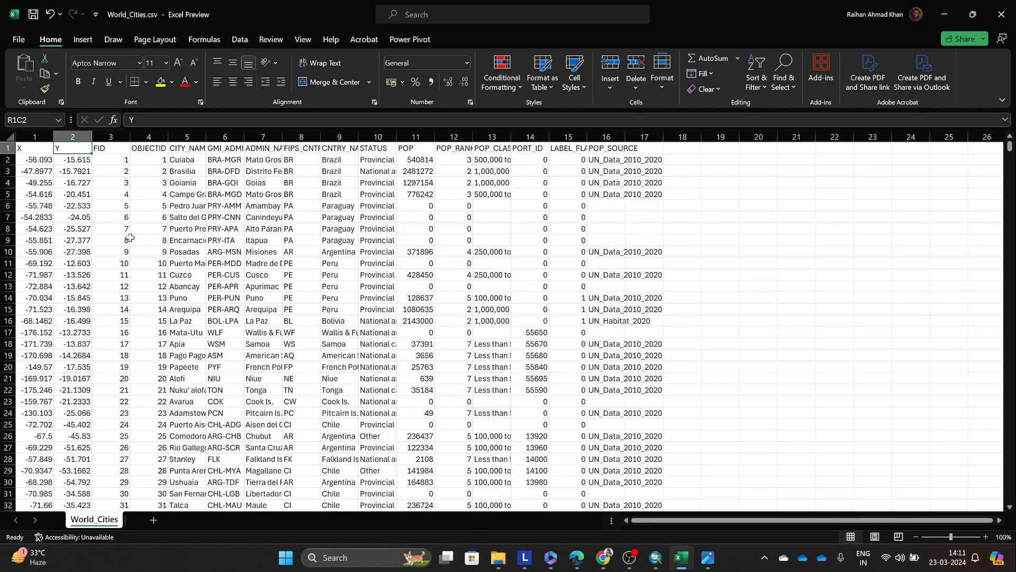
pyautogui.click(35, 150)
pyautogui.click(64, 148)
pyautogui.click(35, 148)
pyautogui.click(66, 157)
pyautogui.click(40, 172)
pyautogui.click(69, 215)
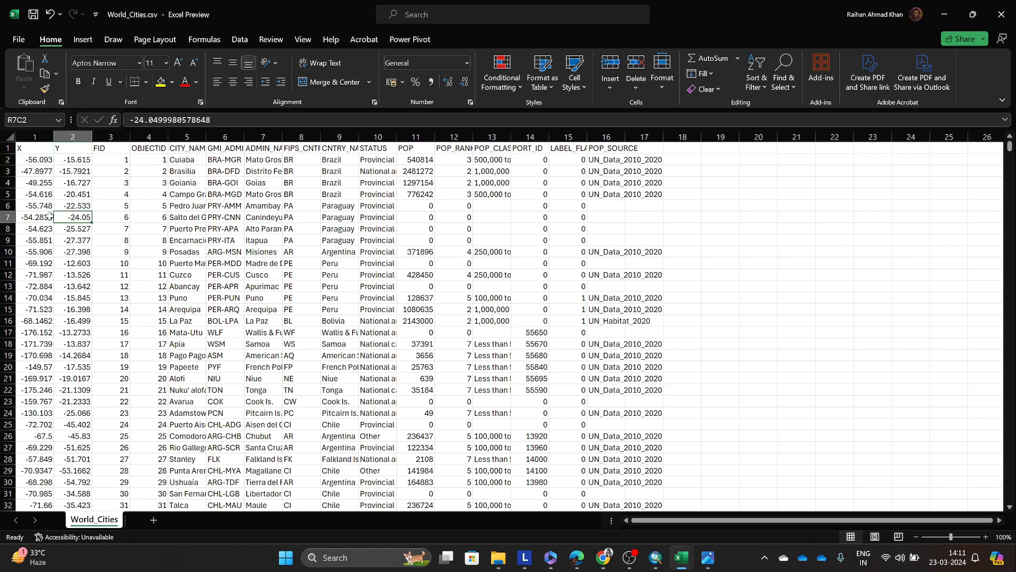
pyautogui.click(46, 216)
pyautogui.click(35, 320)
pyautogui.click(87, 342)
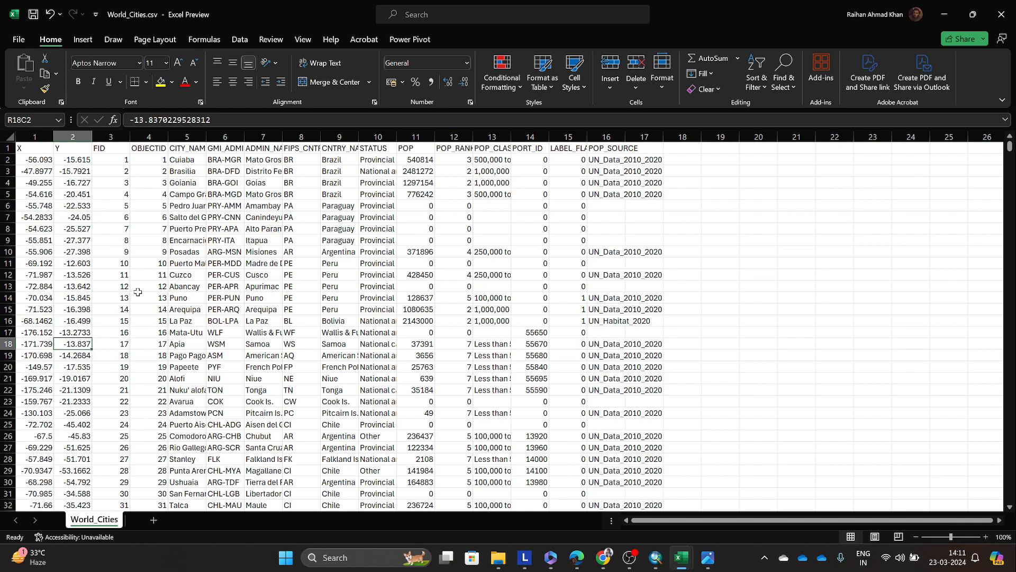
# Step: Look over the city rows of the World_Cities sheet and widen the CITY_NAME column to make the names readable
pyautogui.scroll(-14, 143, 292)
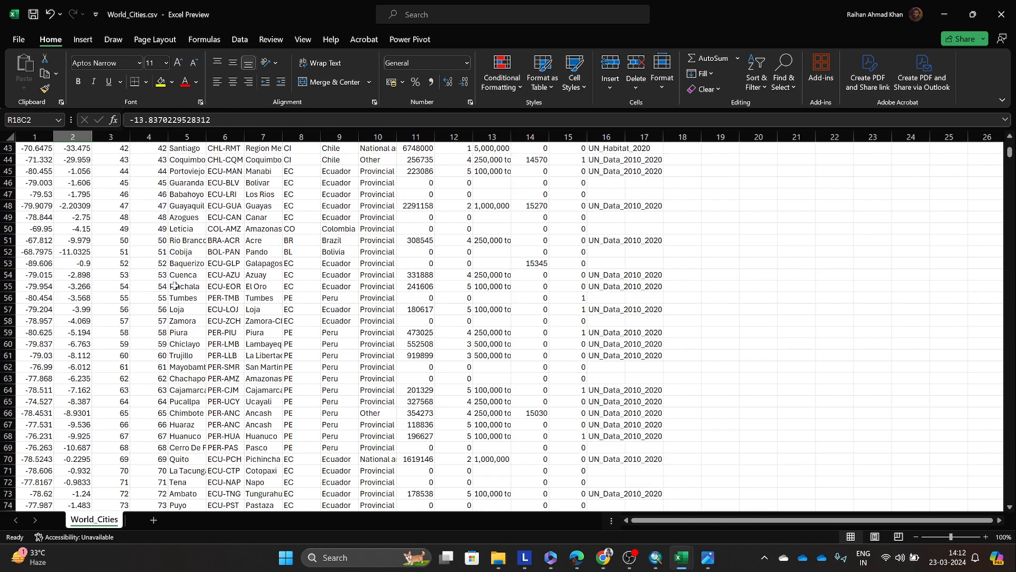
pyautogui.scroll(14, 165, 290)
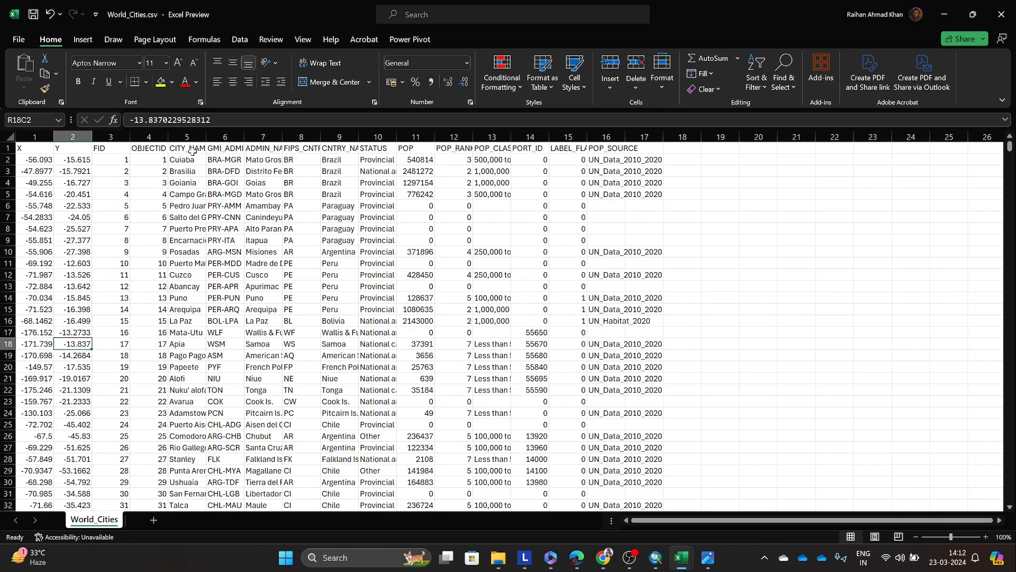
pyautogui.moveTo(206, 137); pyautogui.dragTo(177, 137)
pyautogui.click(604, 559)
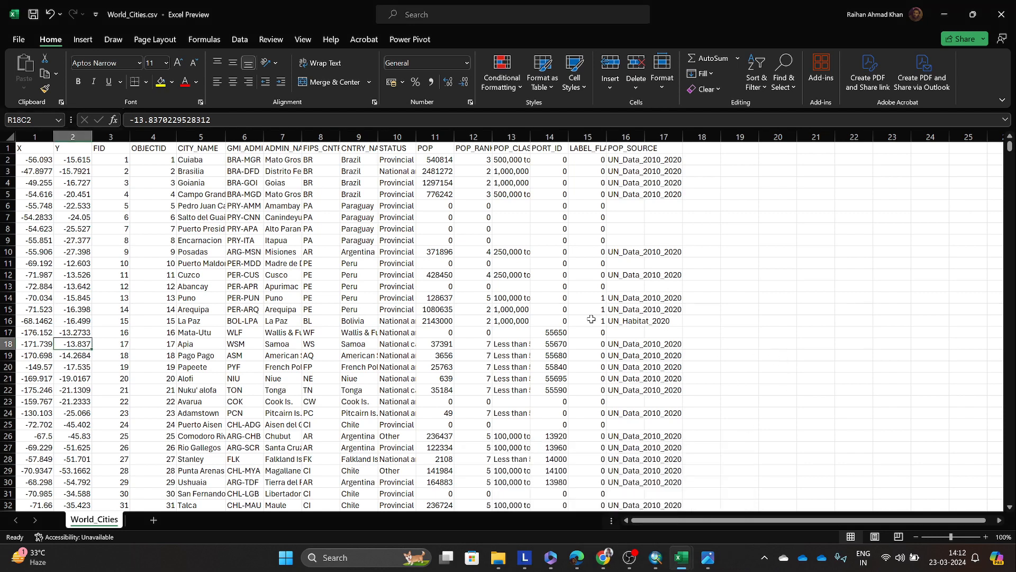
# Step: Examine several X values between rows 2 and 16 and the Y values near rows 14 and 17
pyautogui.click(26, 244)
pyautogui.click(40, 174)
pyautogui.click(38, 162)
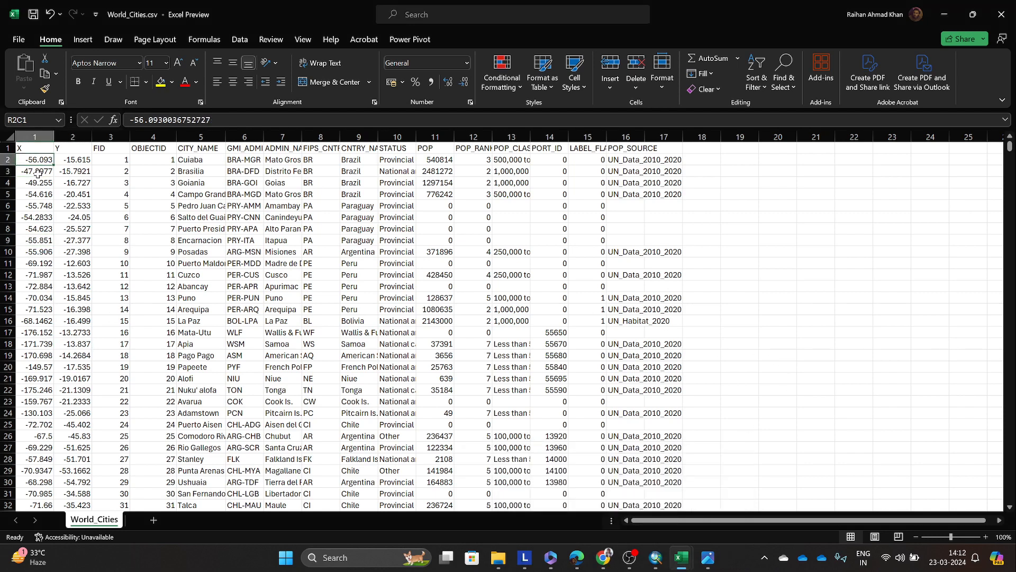
pyautogui.click(39, 172)
pyautogui.click(41, 220)
pyautogui.click(45, 323)
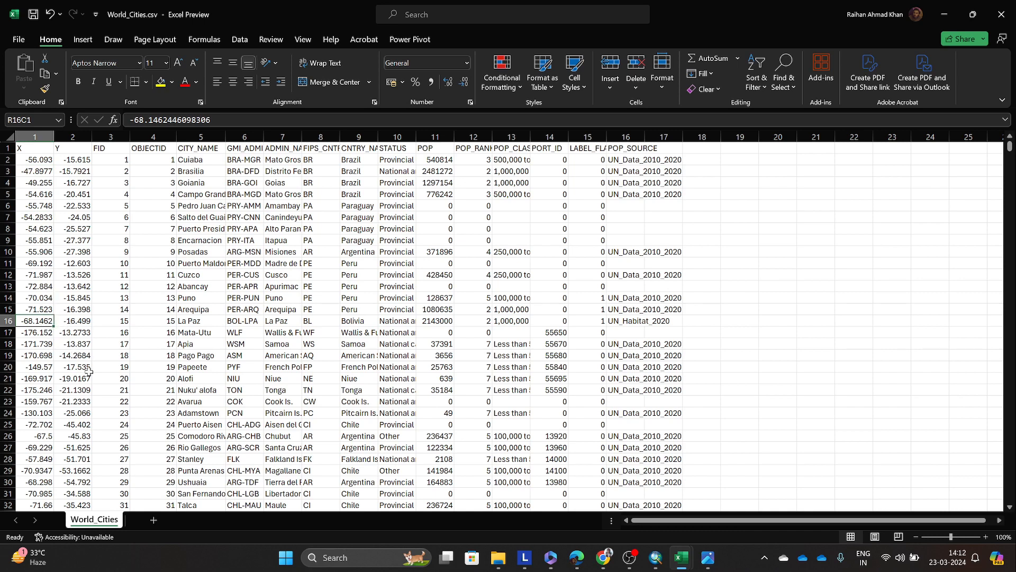
pyautogui.click(102, 334)
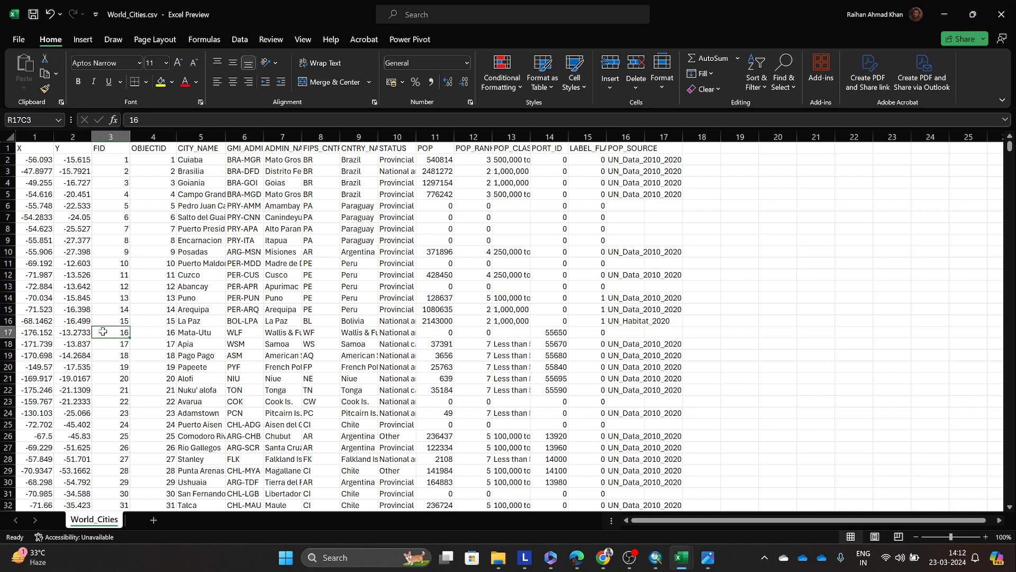
pyautogui.click(87, 331)
pyautogui.click(88, 299)
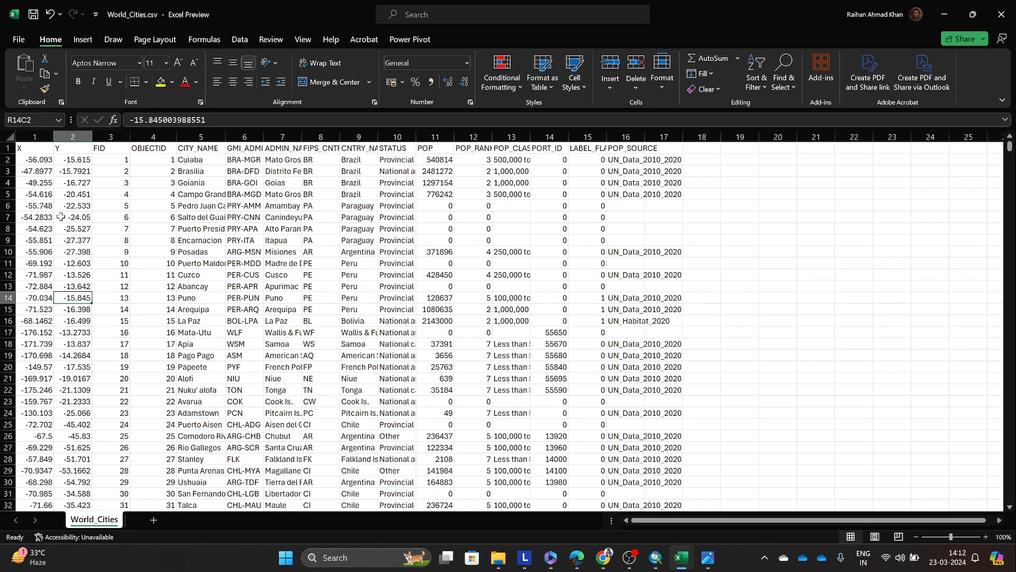
# Step: Compare the X and Y columns as coordinate pairs, checking values in rows 8 to 16
pyautogui.click(35, 137)
pyautogui.click(72, 137)
pyautogui.click(52, 228)
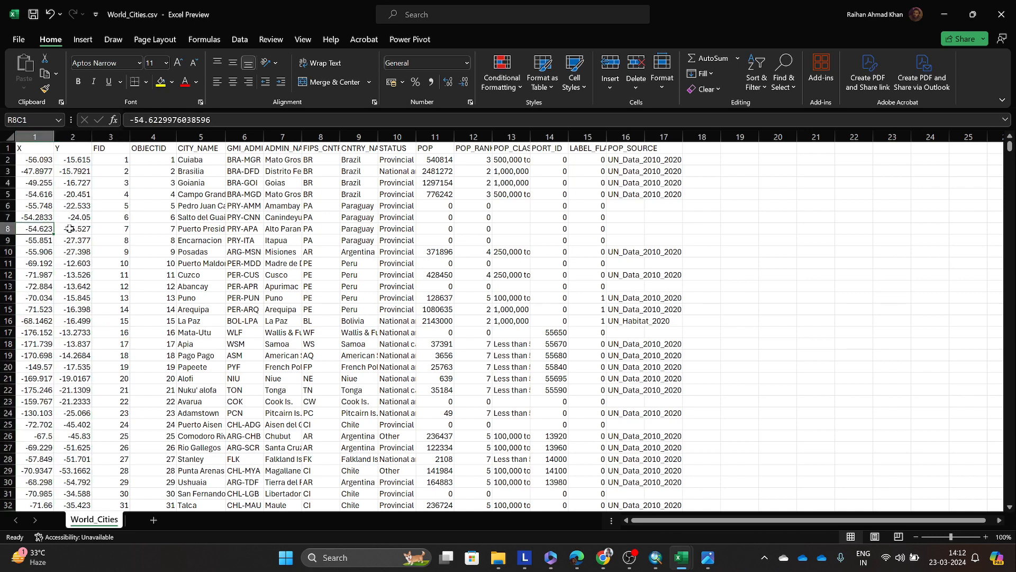
pyautogui.click(100, 241)
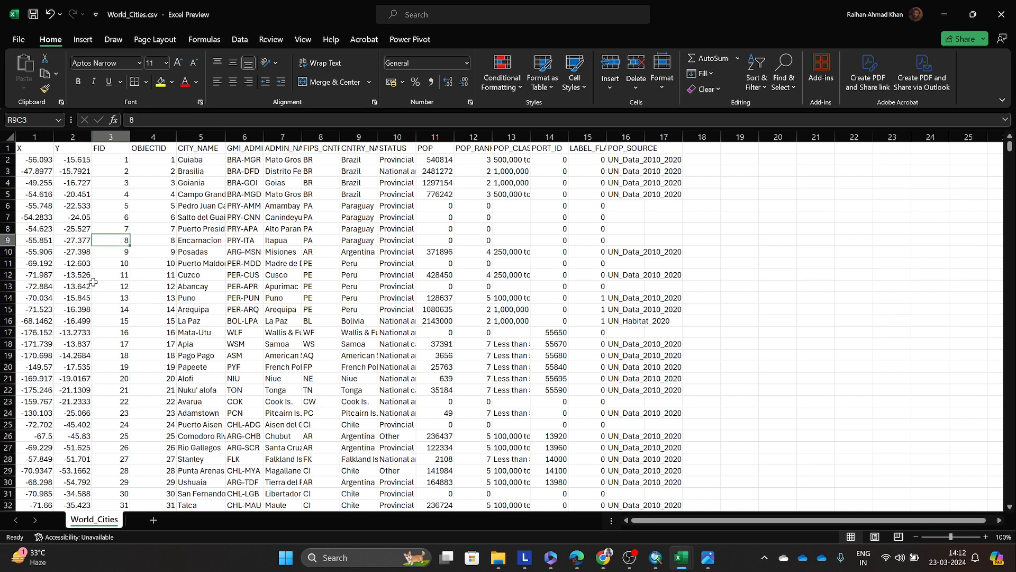
pyautogui.click(48, 267)
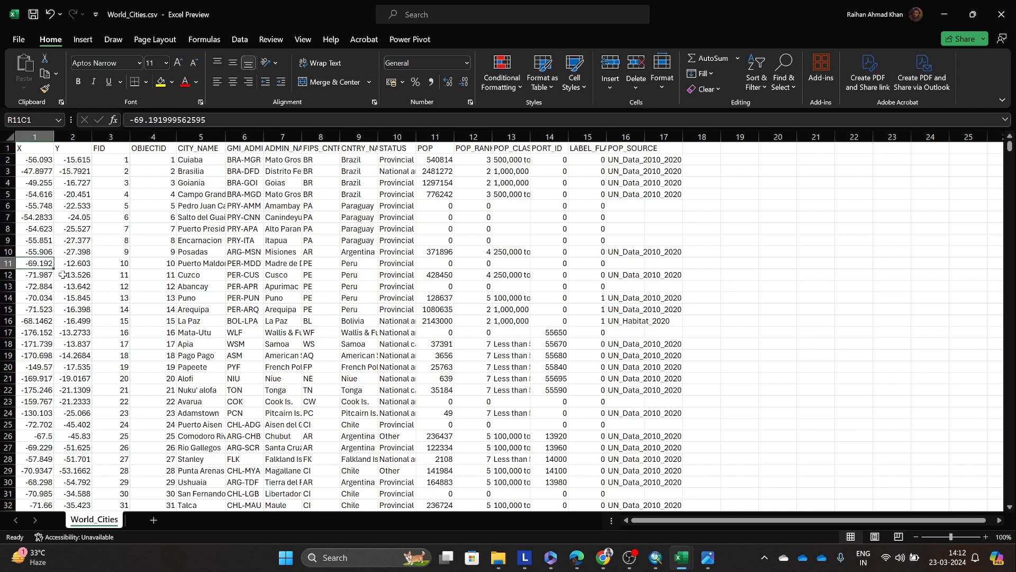
pyautogui.click(83, 300)
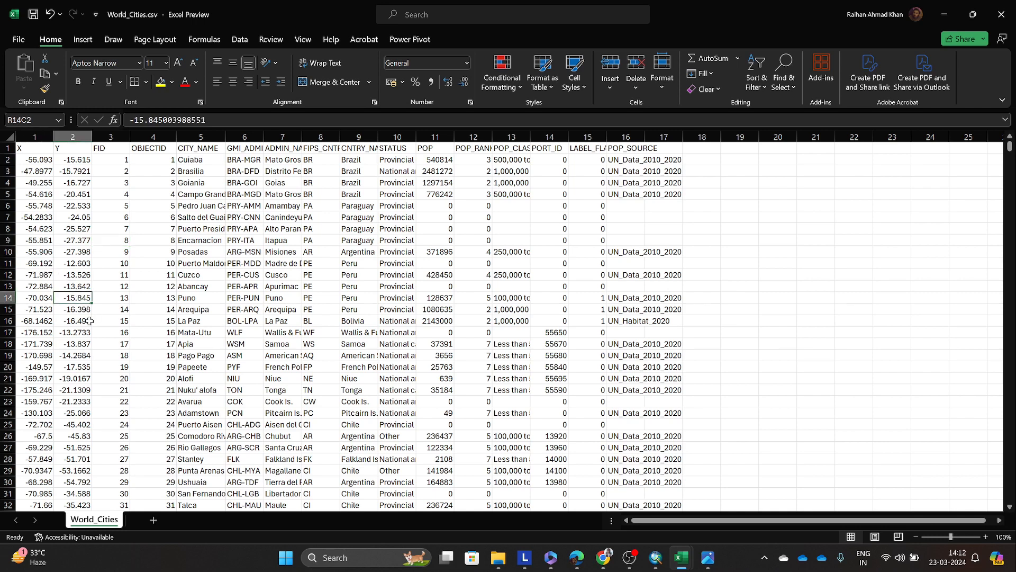
pyautogui.click(46, 325)
pyautogui.click(75, 321)
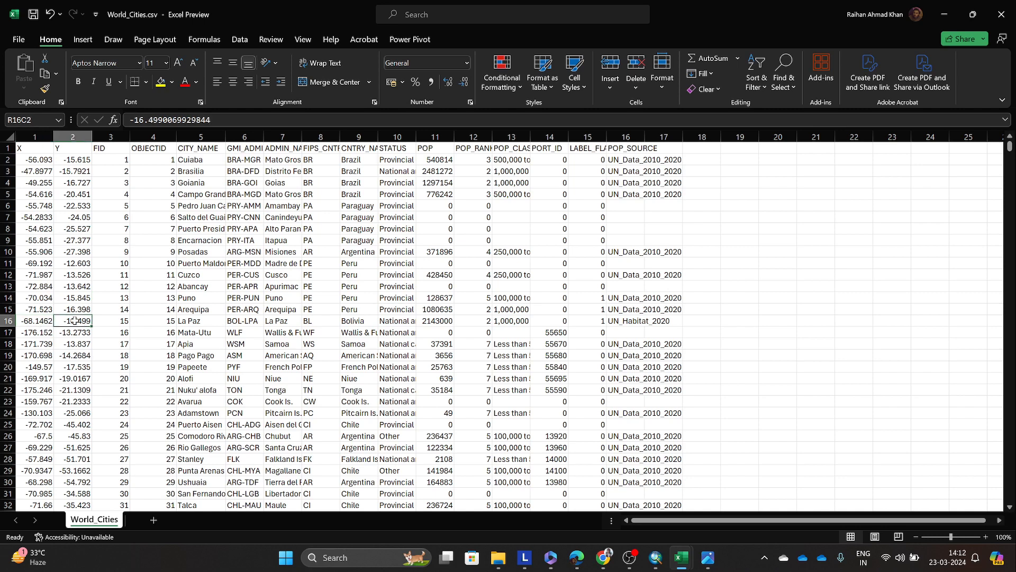
pyautogui.click(151, 356)
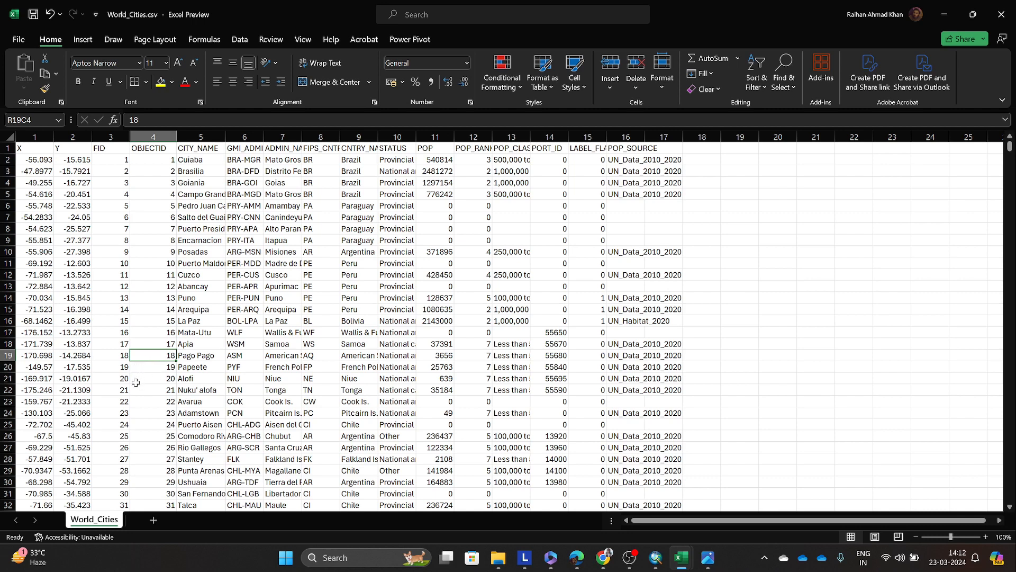
# Step: Look through further city rows of the sheet, then return to the first rows and check their X and Y values
pyautogui.scroll(-5, 94, 347)
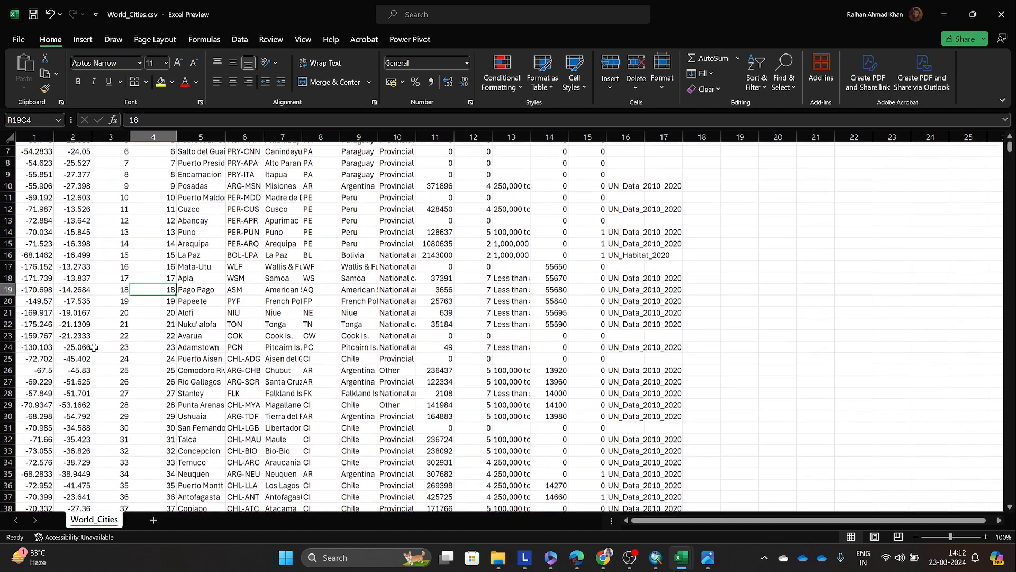
pyautogui.scroll(-4, 94, 347)
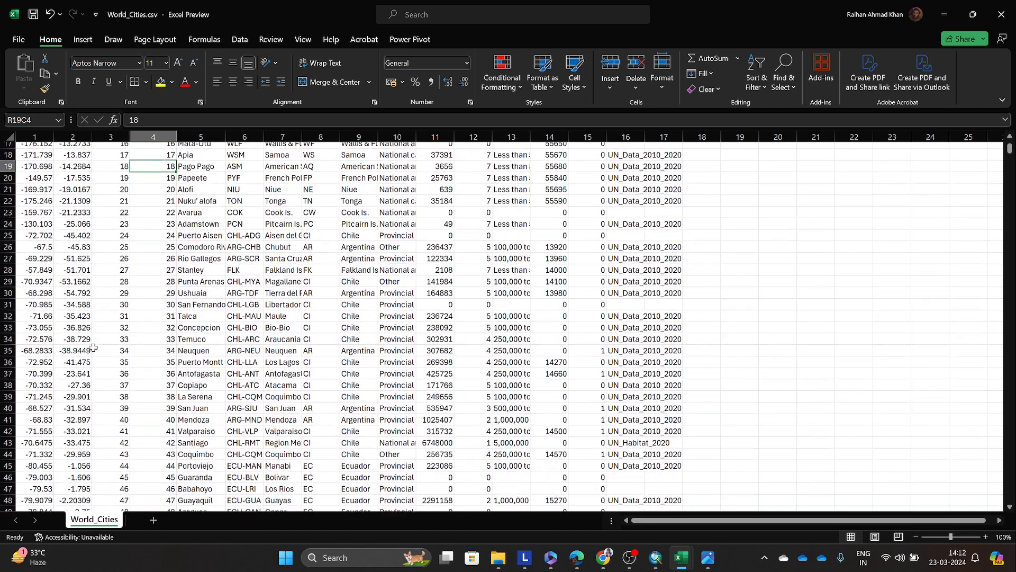
pyautogui.scroll(3, 93, 346)
pyautogui.scroll(6, 93, 347)
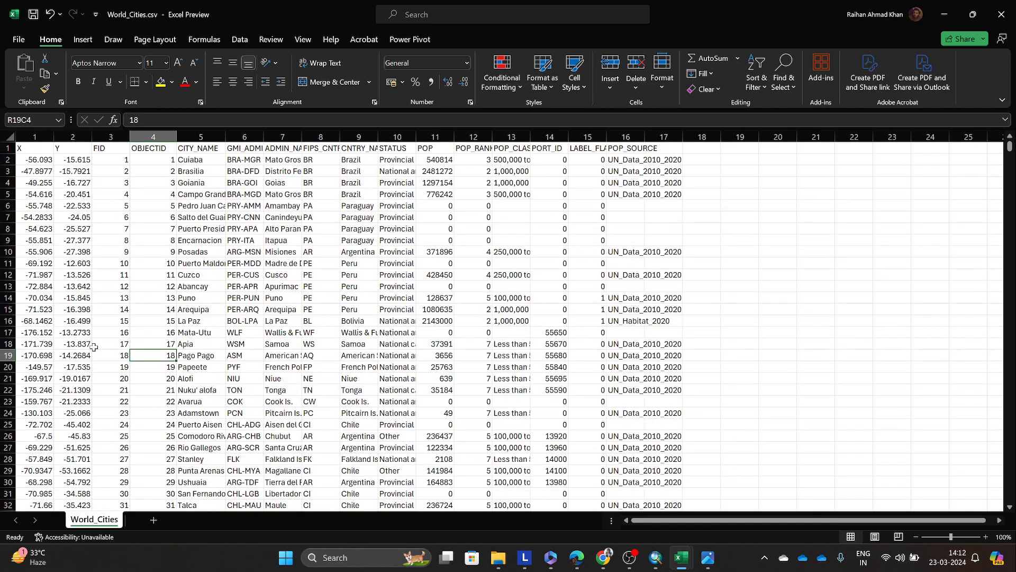
pyautogui.click(47, 312)
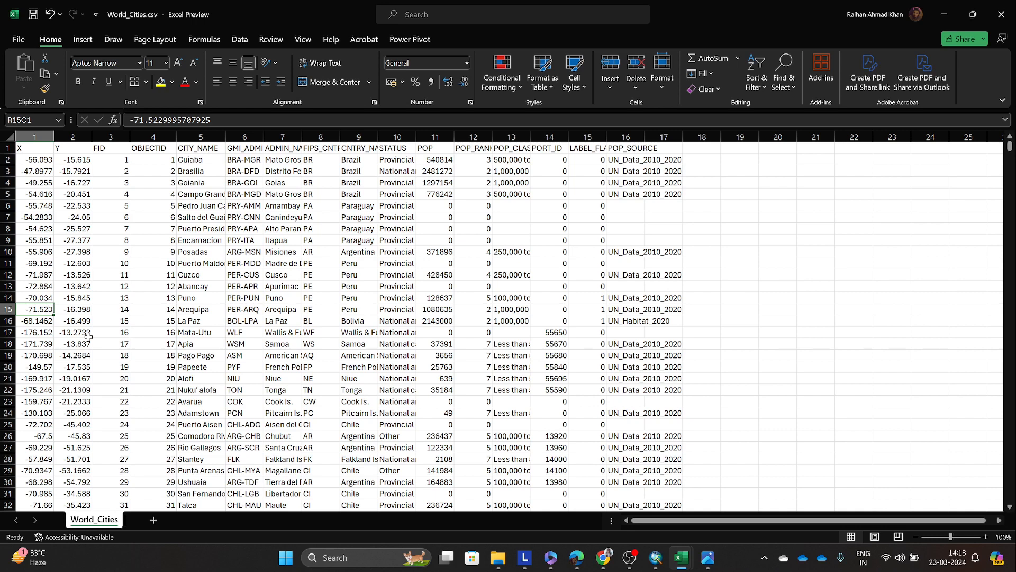
pyautogui.click(154, 253)
pyautogui.click(85, 240)
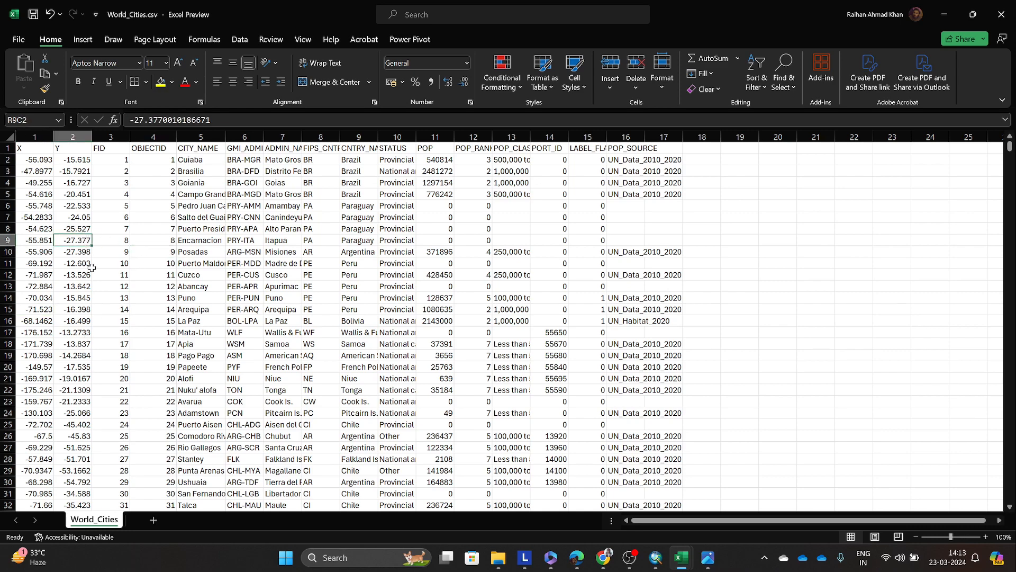
# Step: Close World_Cities.csv, minimize the census workbook and the Downloads folder window, and return to ArcMap
pyautogui.click(1001, 14)
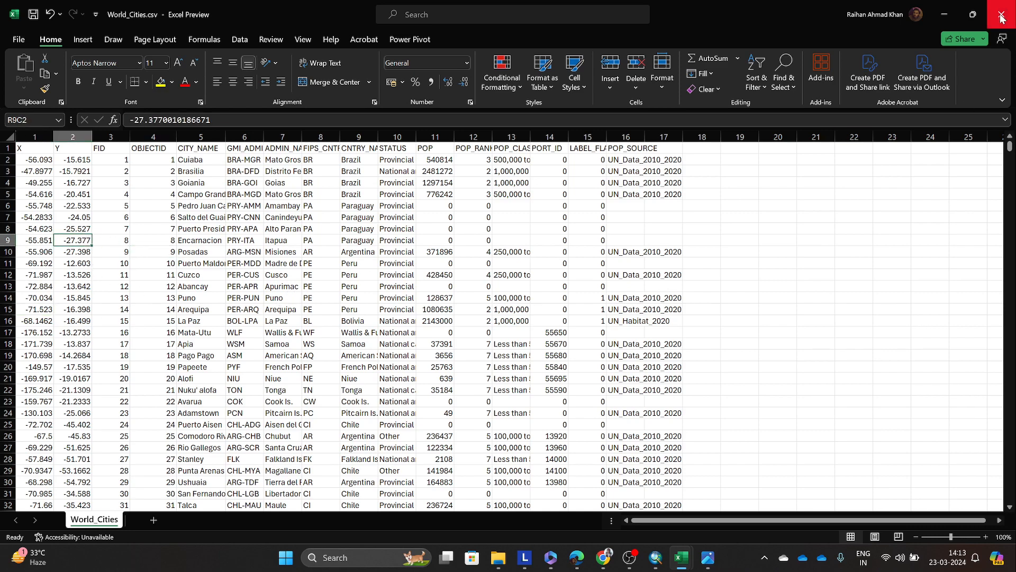
pyautogui.click(552, 363)
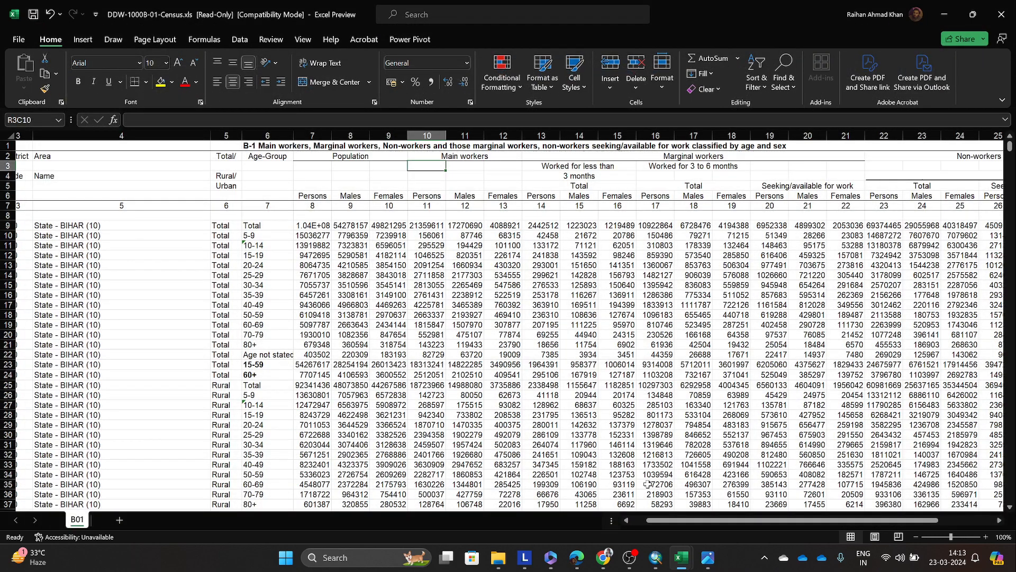
pyautogui.click(945, 14)
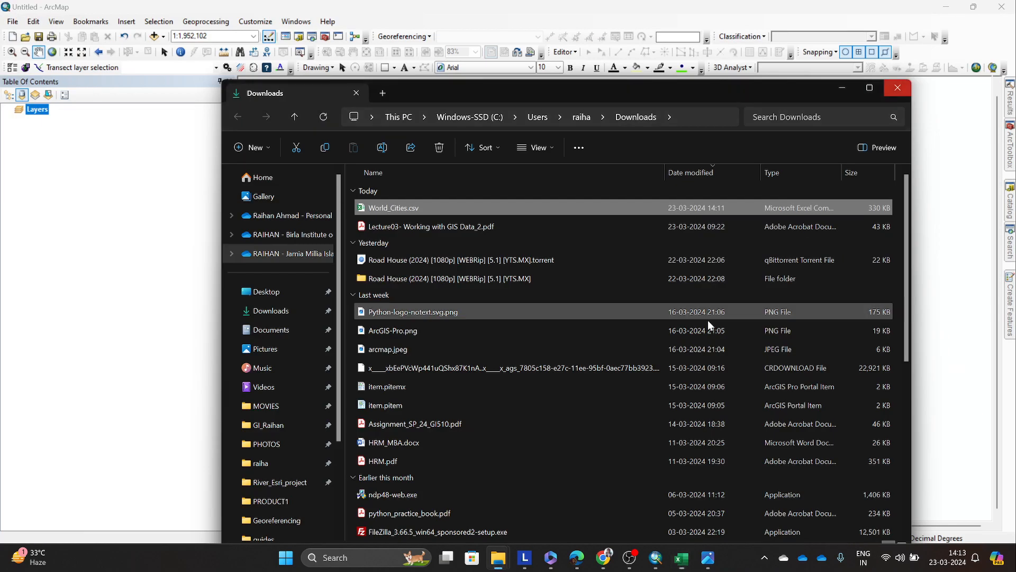
pyautogui.click(840, 86)
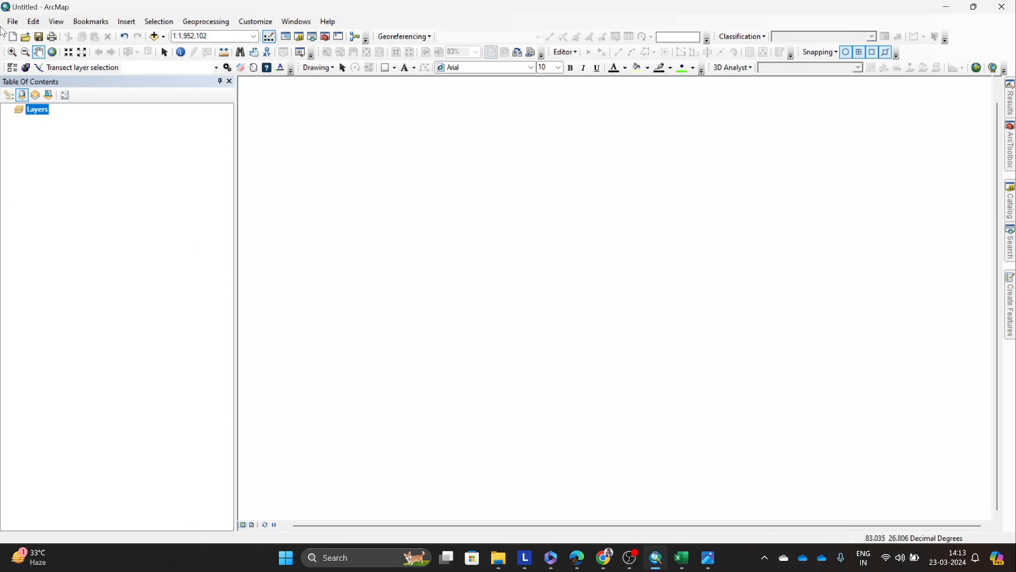
pyautogui.click(12, 22)
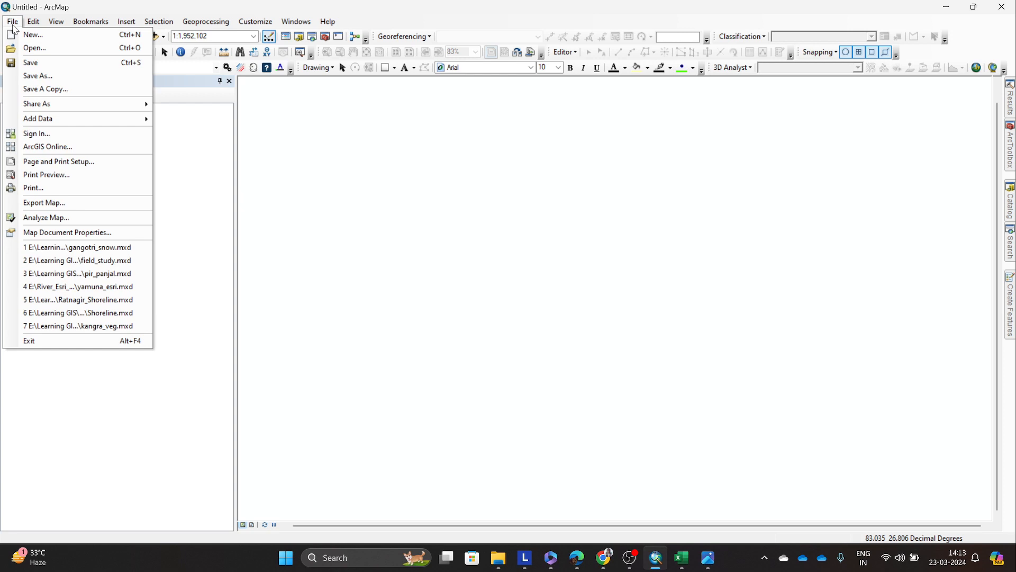
pyautogui.moveTo(78, 122)
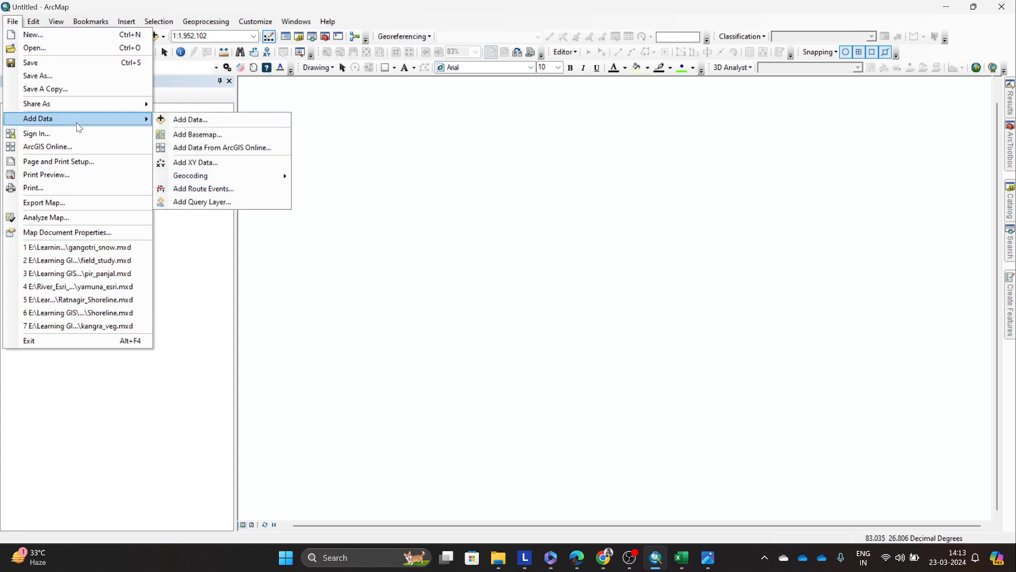
pyautogui.click(204, 120)
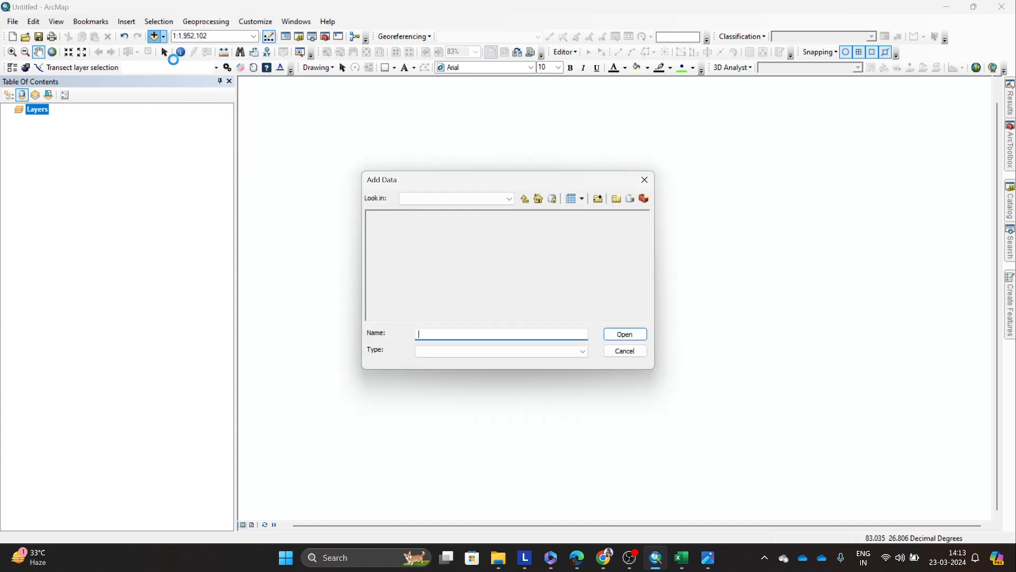
pyautogui.click(645, 179)
# Step: Start the Add XY Data command and browse for a table containing the coordinates
pyautogui.click(13, 22)
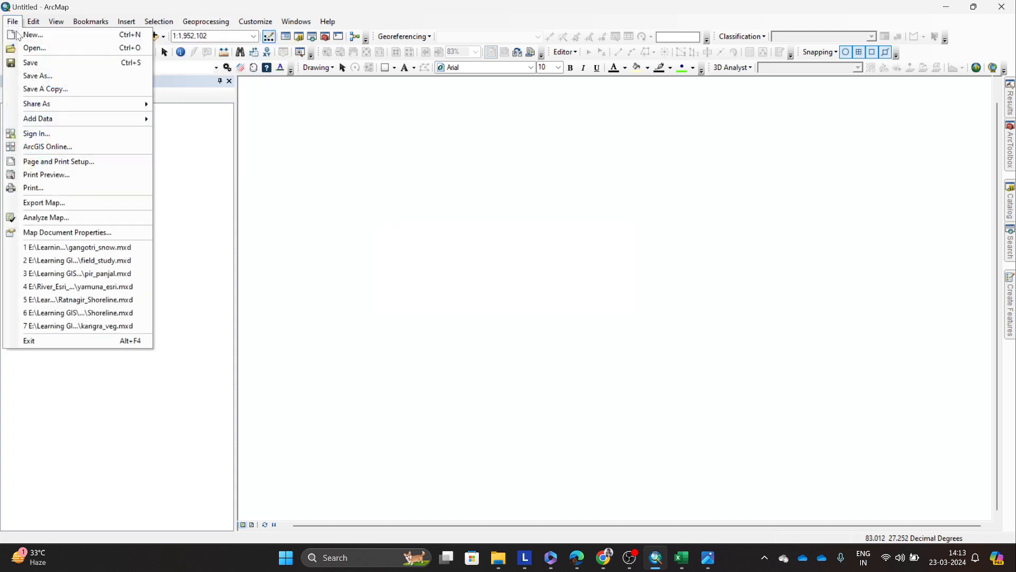
pyautogui.moveTo(73, 118)
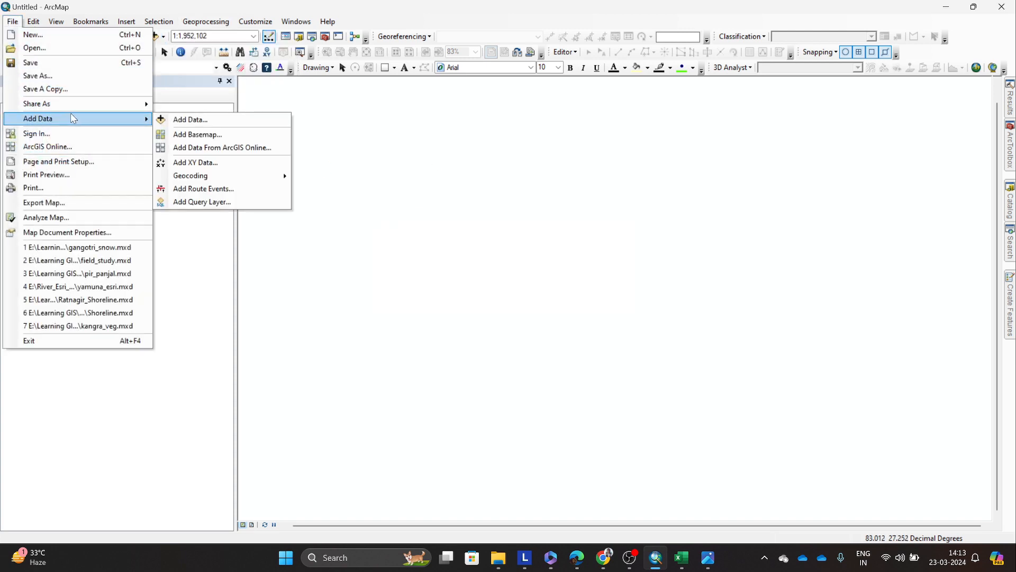
pyautogui.click(206, 164)
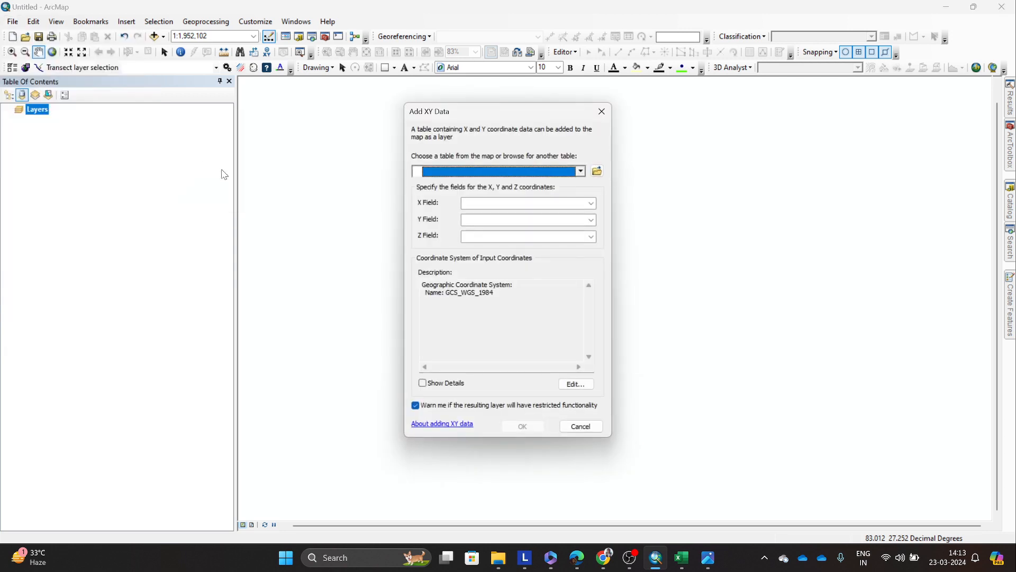
pyautogui.click(596, 171)
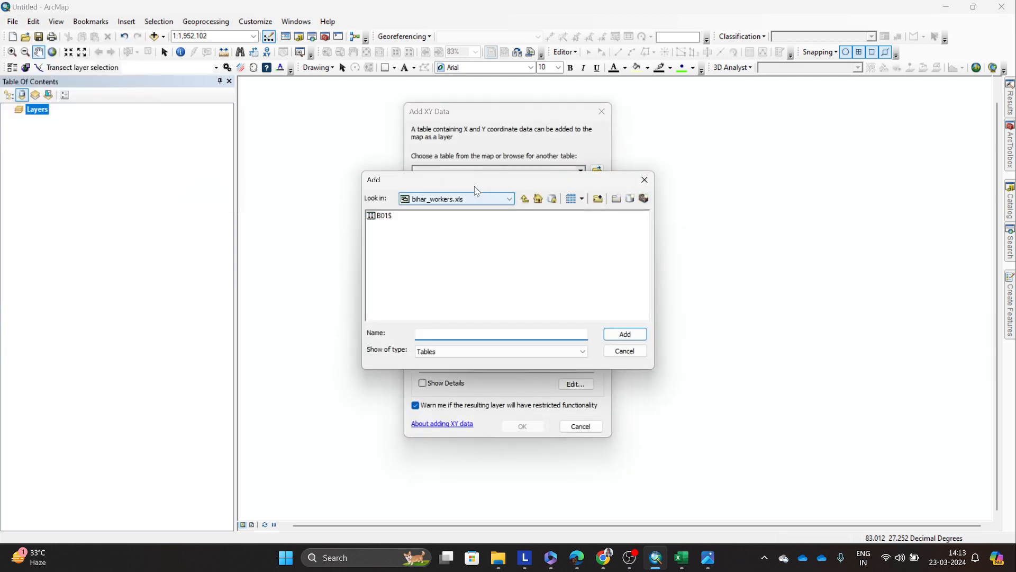
# Step: Search the RAW DATA folder, the E: drive and the existing folder connections for the location of the cities table
pyautogui.click(524, 200)
pyautogui.click(524, 200)
pyautogui.click(524, 200)
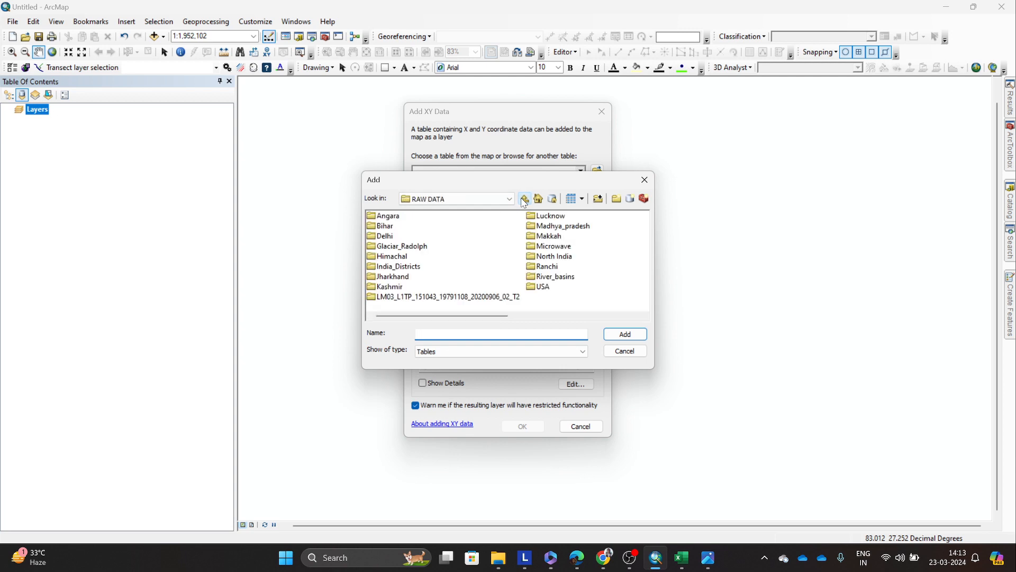
pyautogui.click(483, 200)
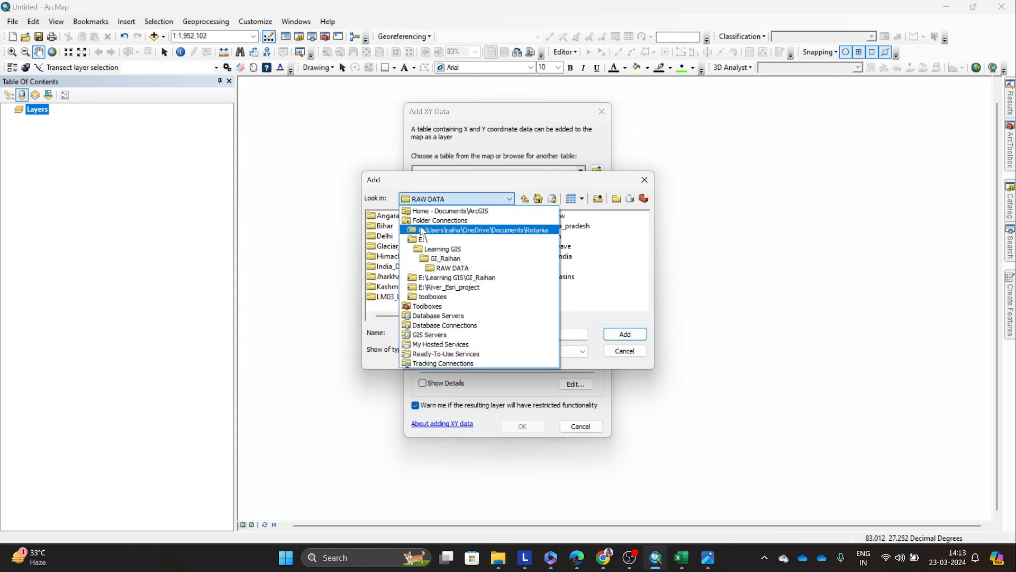
pyautogui.click(436, 241)
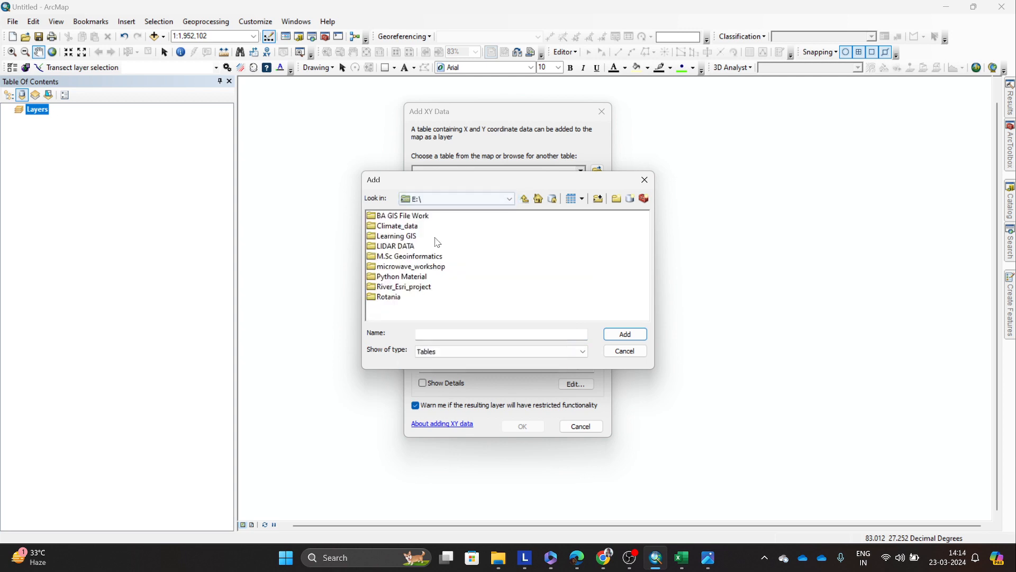
pyautogui.click(457, 201)
pyautogui.click(608, 223)
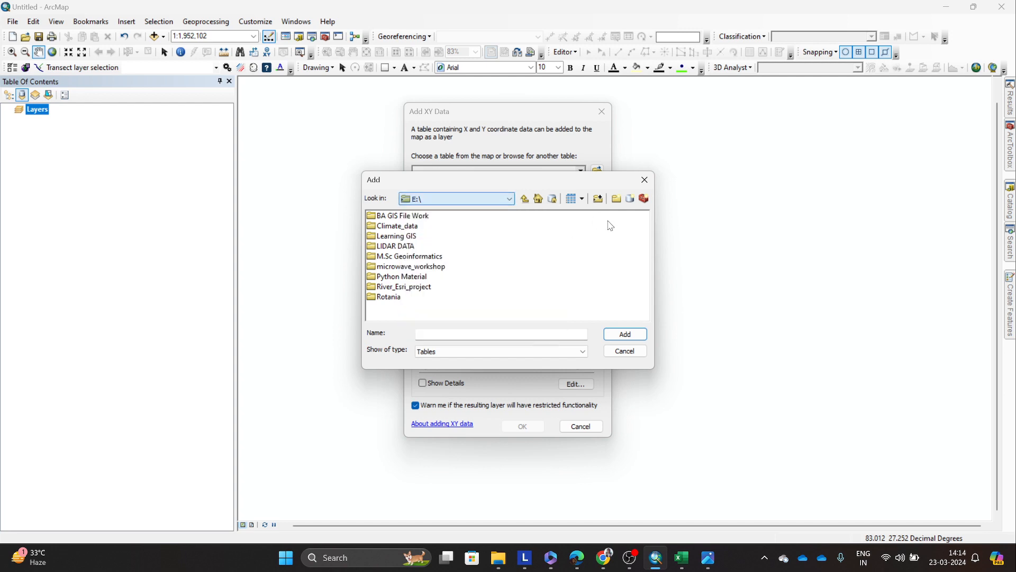
# Step: Add a folder connection to the Downloads folder and show its tables
pyautogui.click(598, 200)
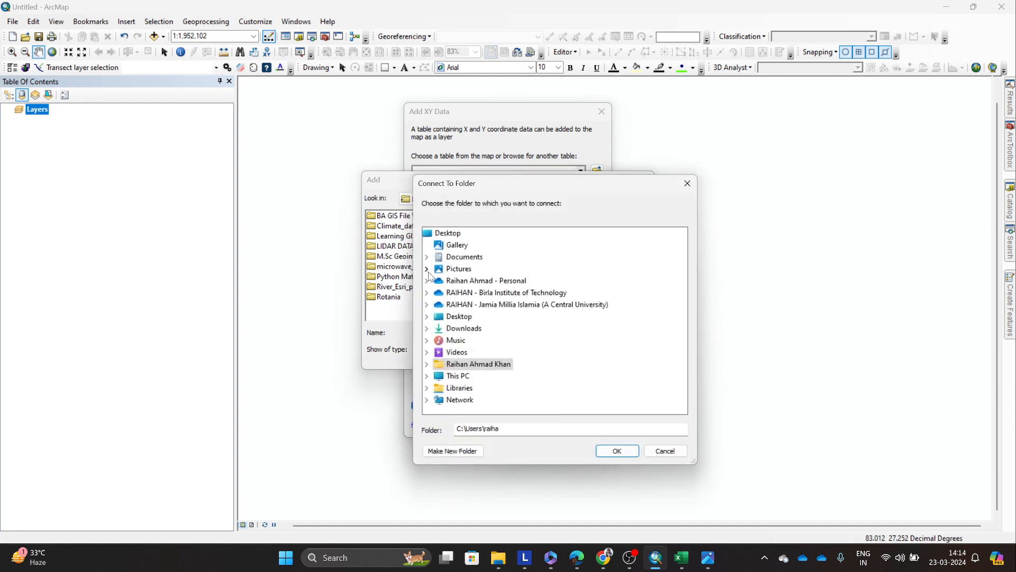
pyautogui.click(459, 316)
pyautogui.click(464, 341)
pyautogui.click(617, 451)
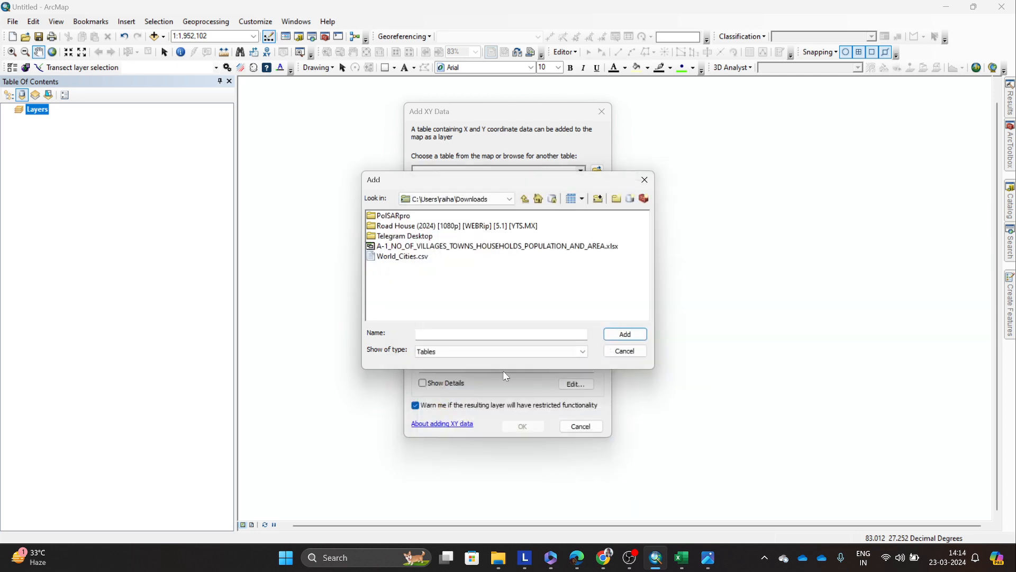
# Step: Choose World_Cities.csv from the Downloads folder as the coordinate table and check its X, Y and Z field assignments
pyautogui.click(414, 257)
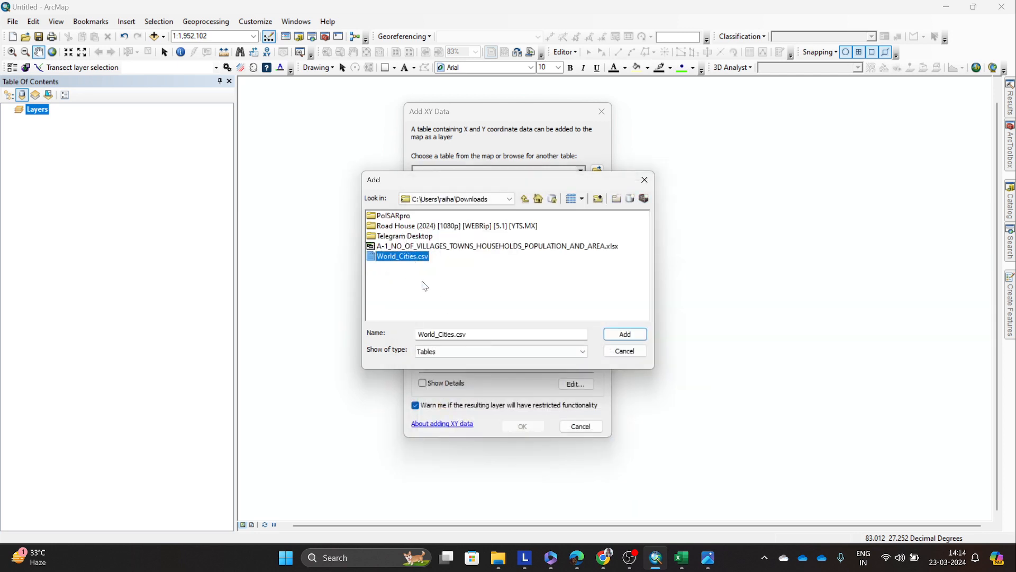
pyautogui.click(625, 334)
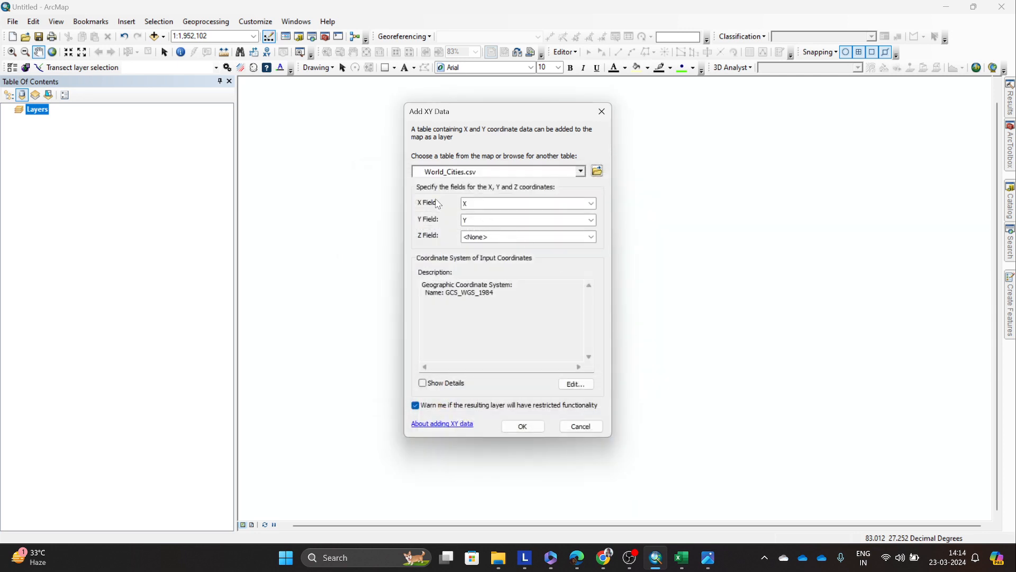
pyautogui.click(484, 208)
pyautogui.click(485, 208)
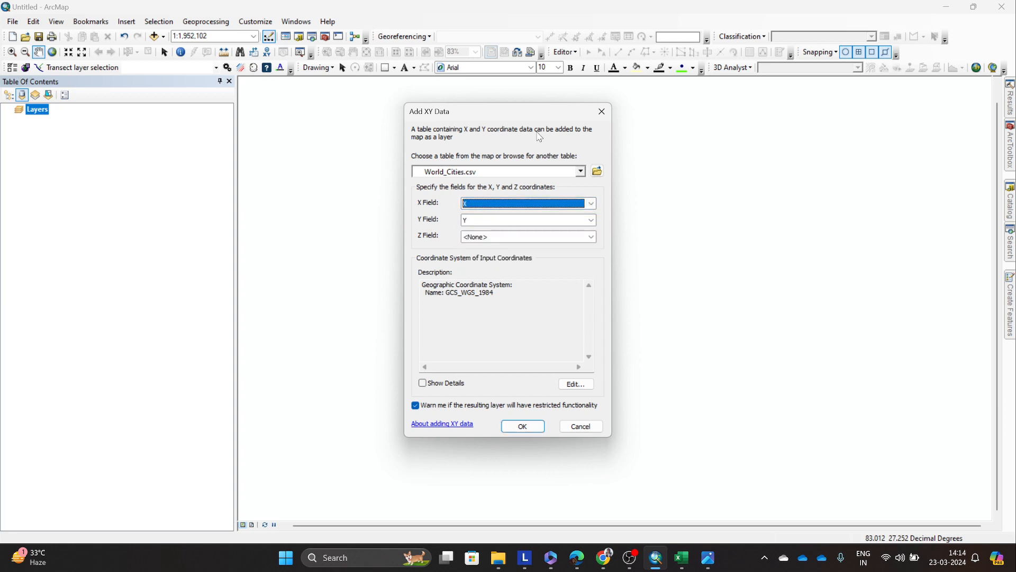
pyautogui.click(538, 207)
pyautogui.click(463, 205)
pyautogui.moveTo(428, 110); pyautogui.dragTo(414, 111)
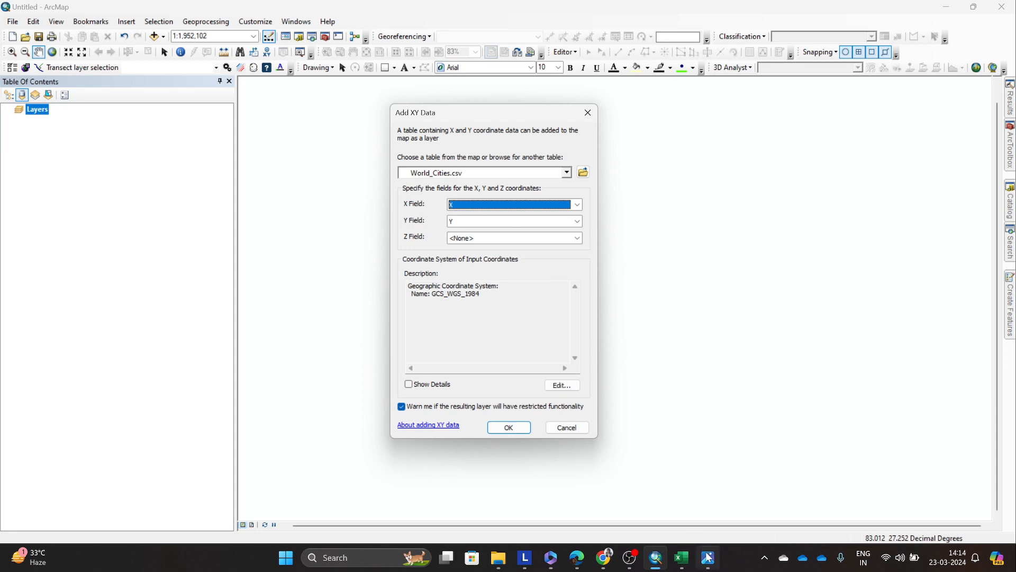
pyautogui.moveTo(683, 558)
pyautogui.click(500, 225)
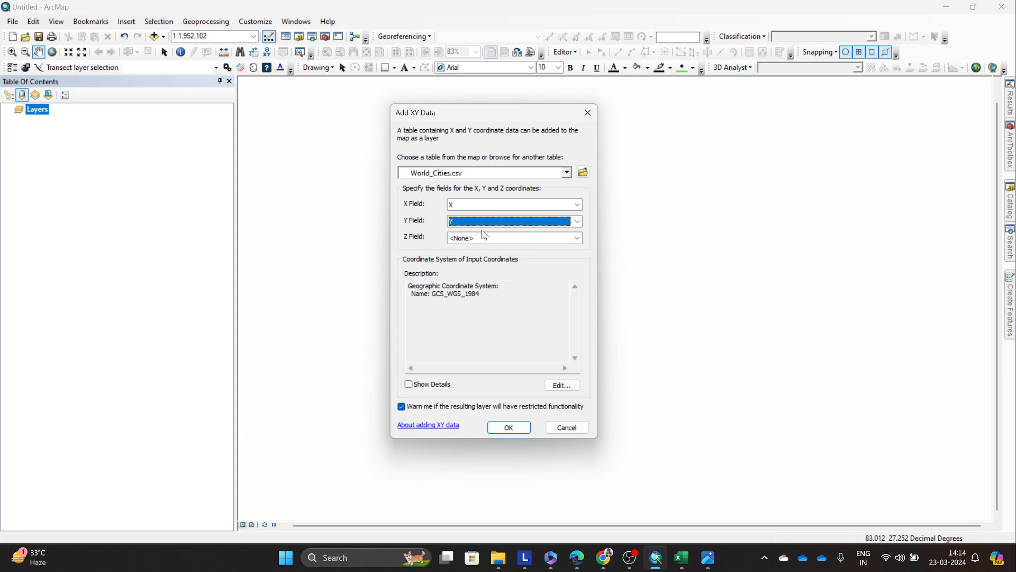
pyautogui.click(450, 243)
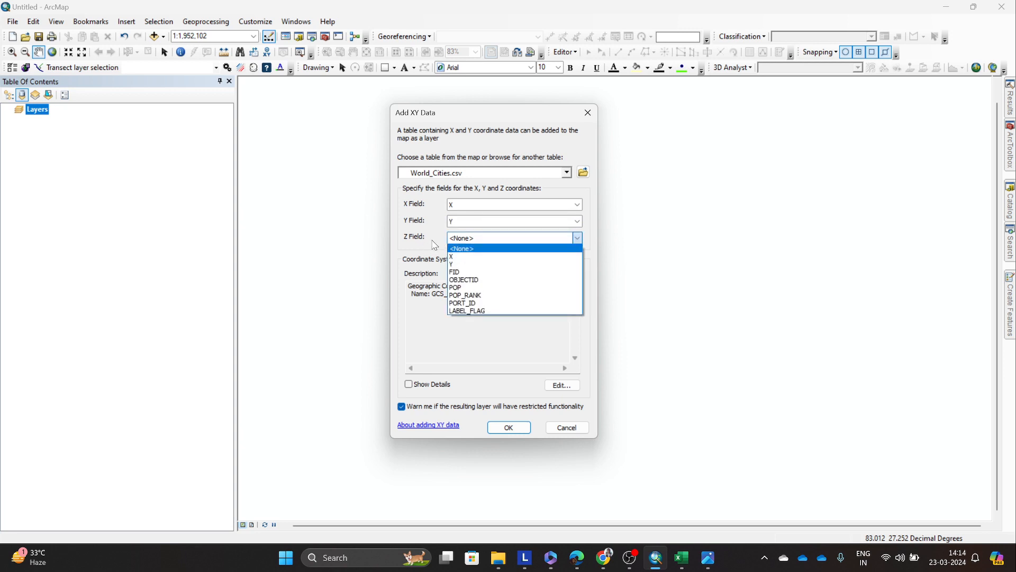
pyautogui.click(432, 246)
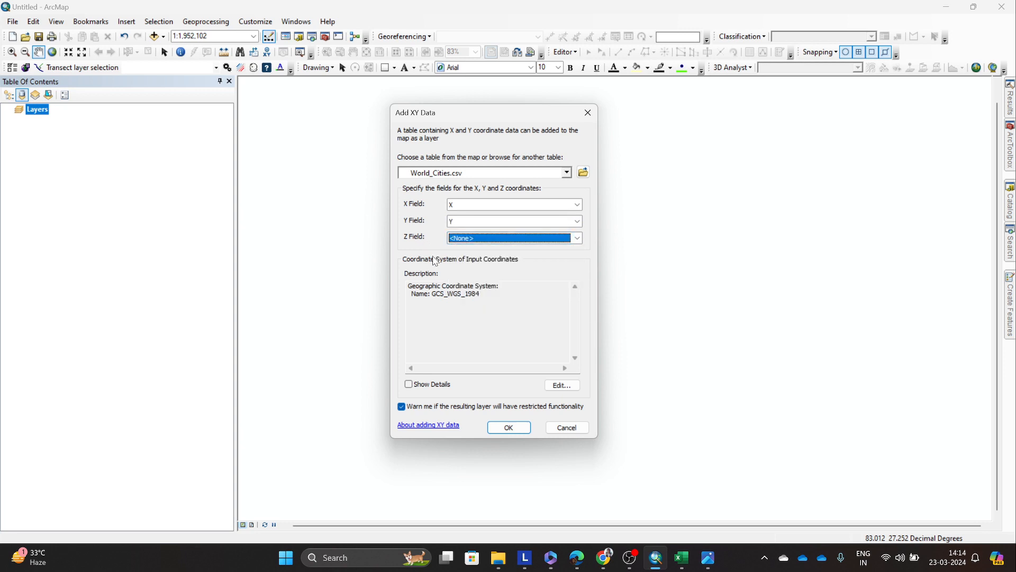
# Step: Check the description of the input coordinate system for the XY data
pyautogui.click(449, 292)
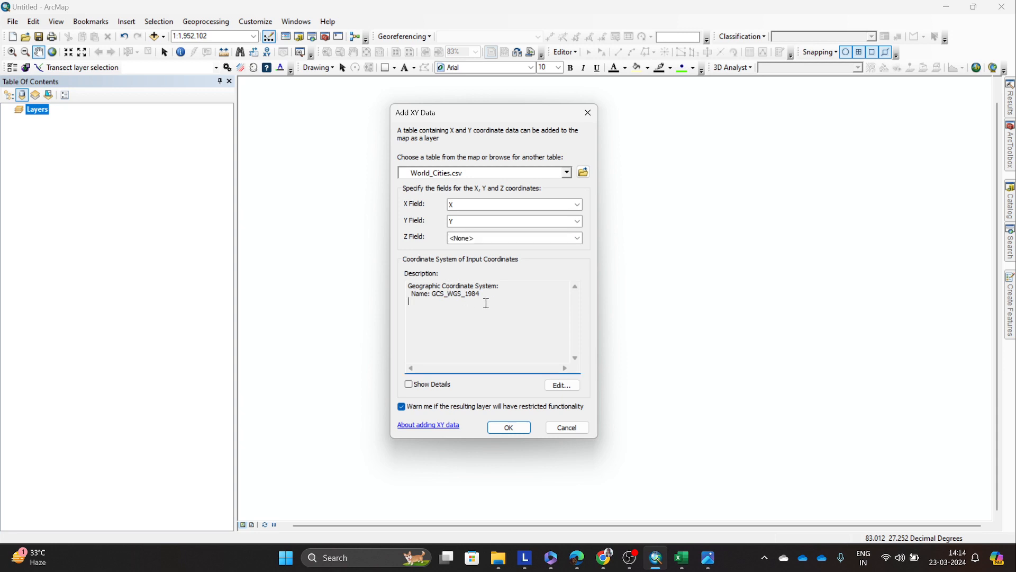
pyautogui.moveTo(484, 301); pyautogui.dragTo(424, 280)
pyautogui.click(470, 293)
pyautogui.moveTo(492, 296); pyautogui.dragTo(400, 276)
pyautogui.click(489, 302)
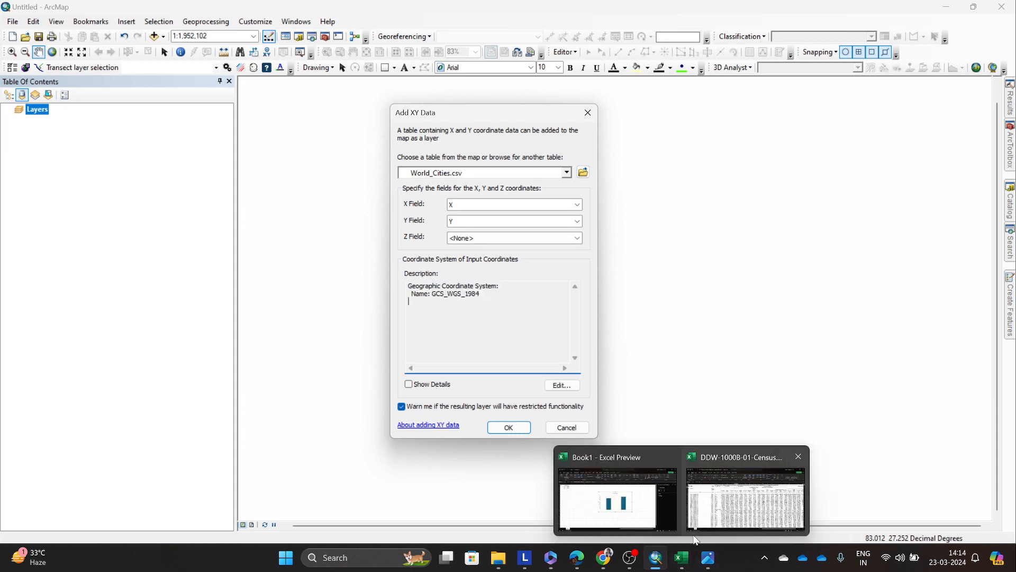
pyautogui.click(511, 566)
pyautogui.click(457, 499)
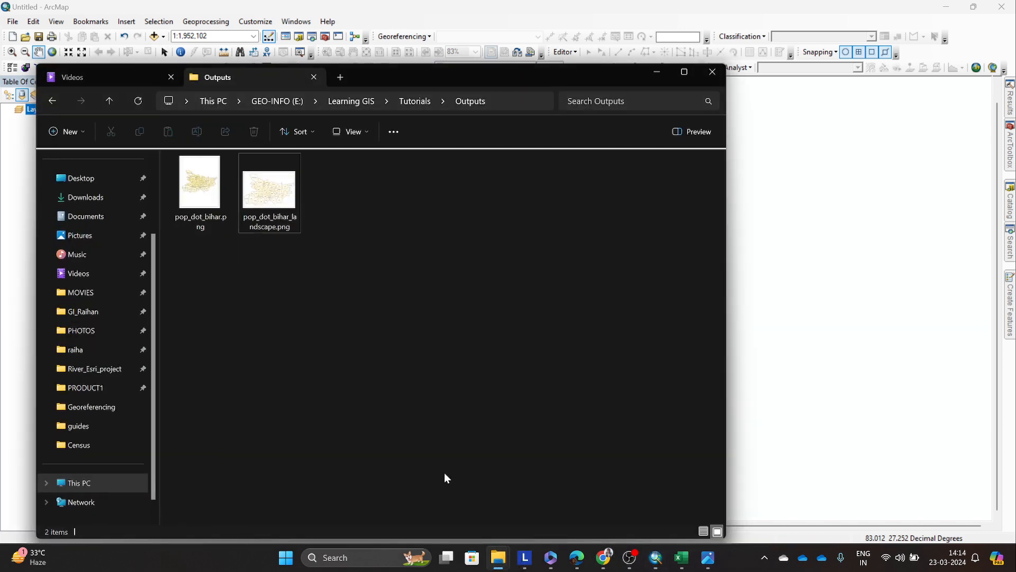
pyautogui.click(710, 72)
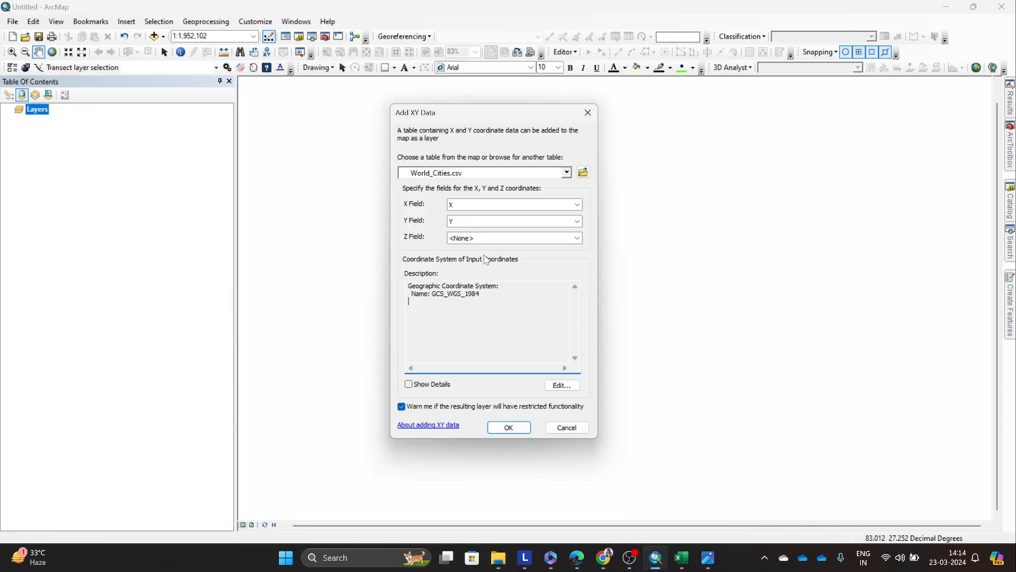
# Step: Add the World_Cities.csv points to the map with the GCS_WGS_1984 coordinate system, accepting a layer without an Object-ID field
pyautogui.moveTo(521, 297); pyautogui.dragTo(407, 281)
pyautogui.click(502, 288)
pyautogui.moveTo(503, 297); pyautogui.dragTo(394, 270)
pyautogui.click(511, 307)
pyautogui.click(510, 428)
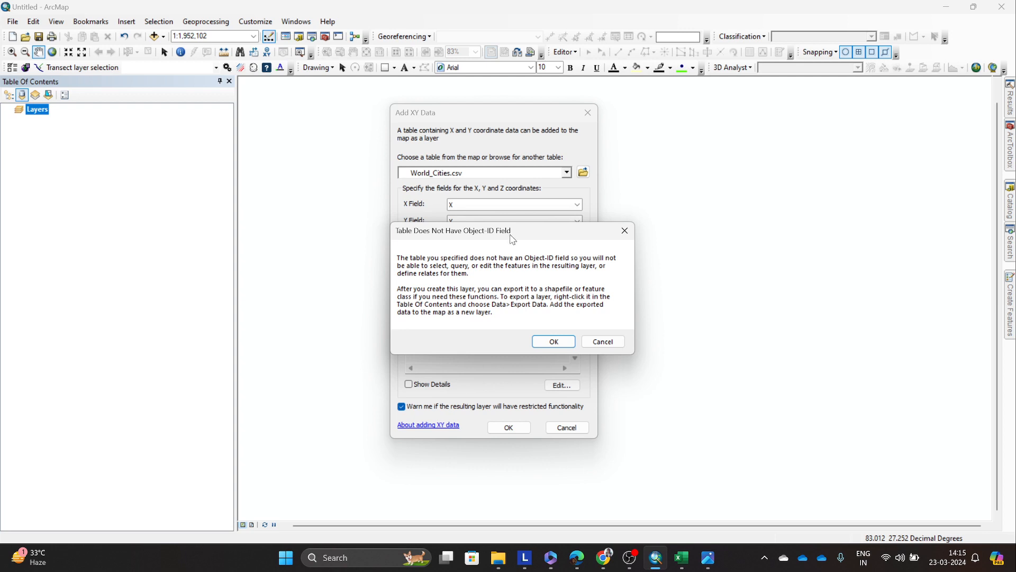
pyautogui.moveTo(514, 238); pyautogui.dragTo(753, 245)
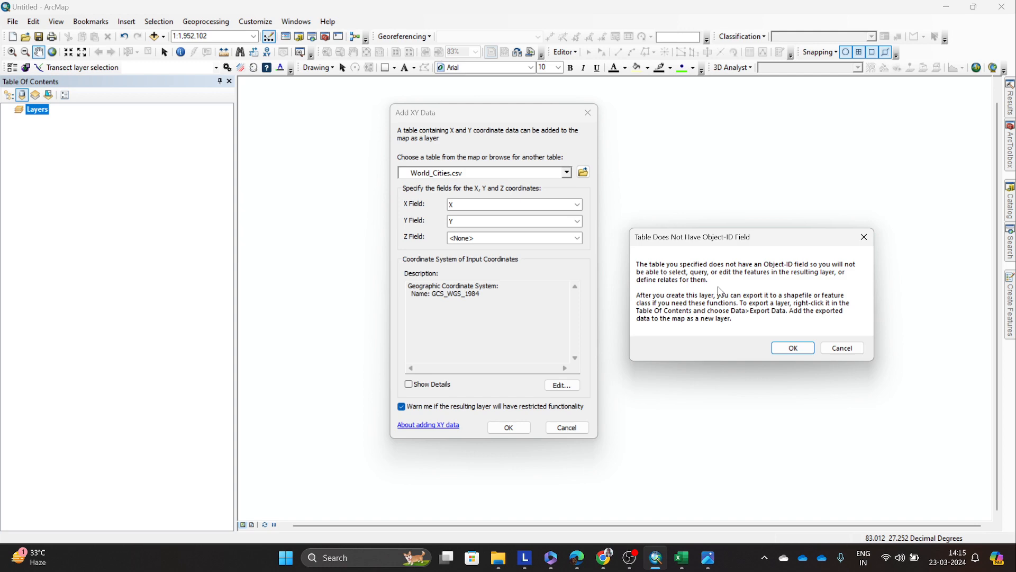
pyautogui.click(792, 348)
pyautogui.scroll(-3, 739, 302)
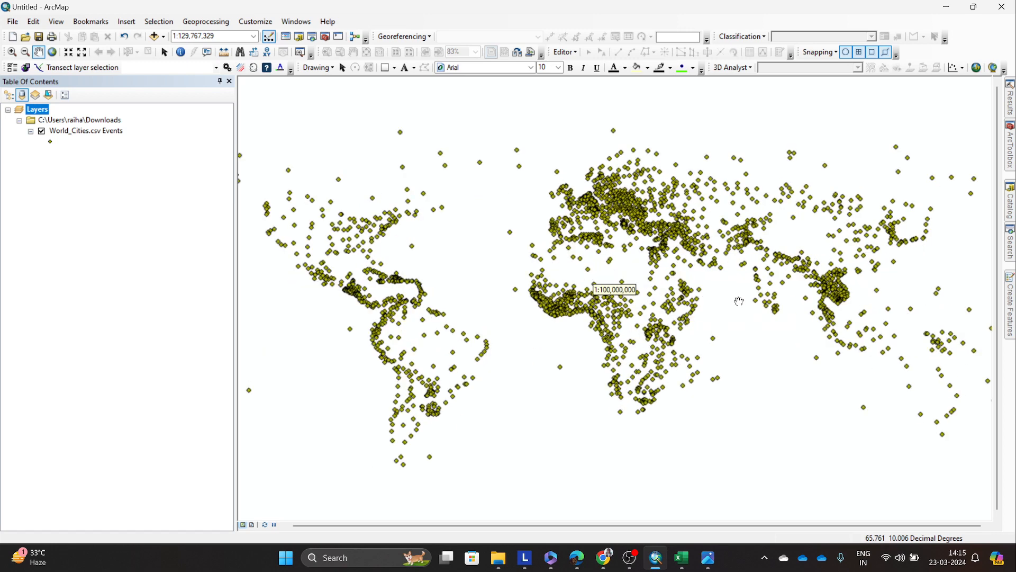
# Step: Open the attribute table of the World_Cities.csv Events layer and examine the CITY_NAME column
pyautogui.rightClick(93, 130)
pyautogui.click(149, 166)
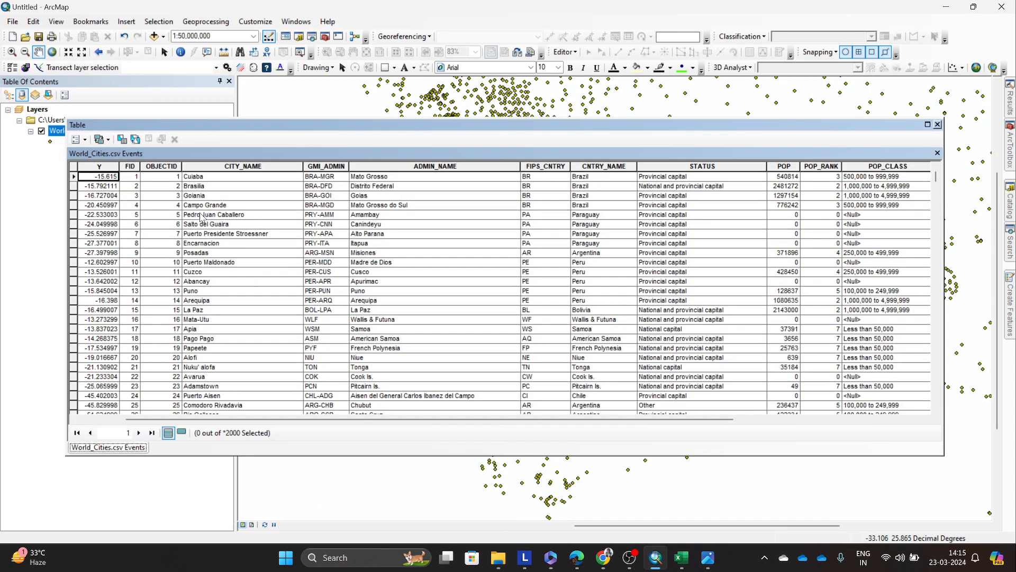
pyautogui.click(306, 179)
pyautogui.click(227, 187)
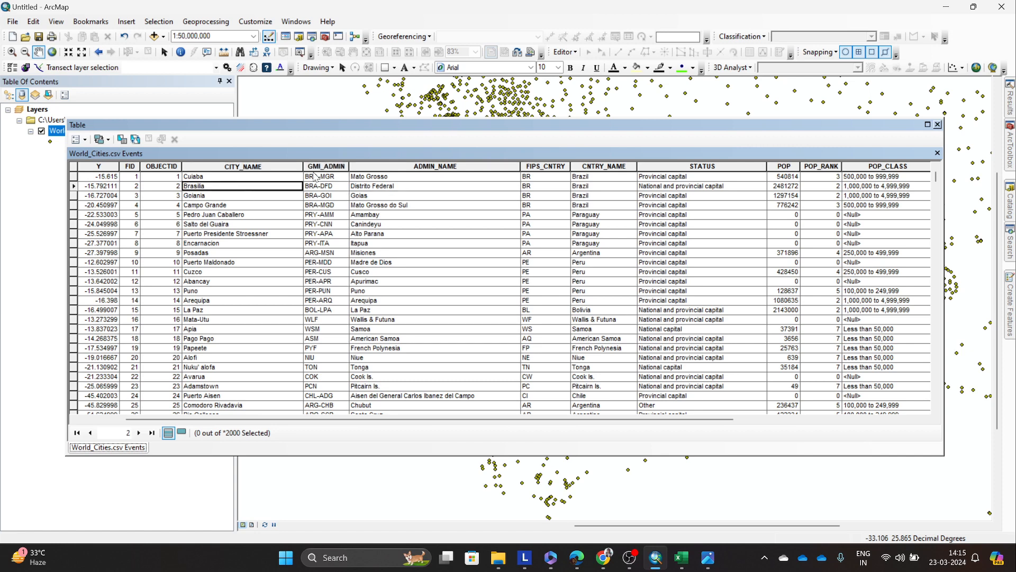
pyautogui.moveTo(355, 129); pyautogui.dragTo(359, 139)
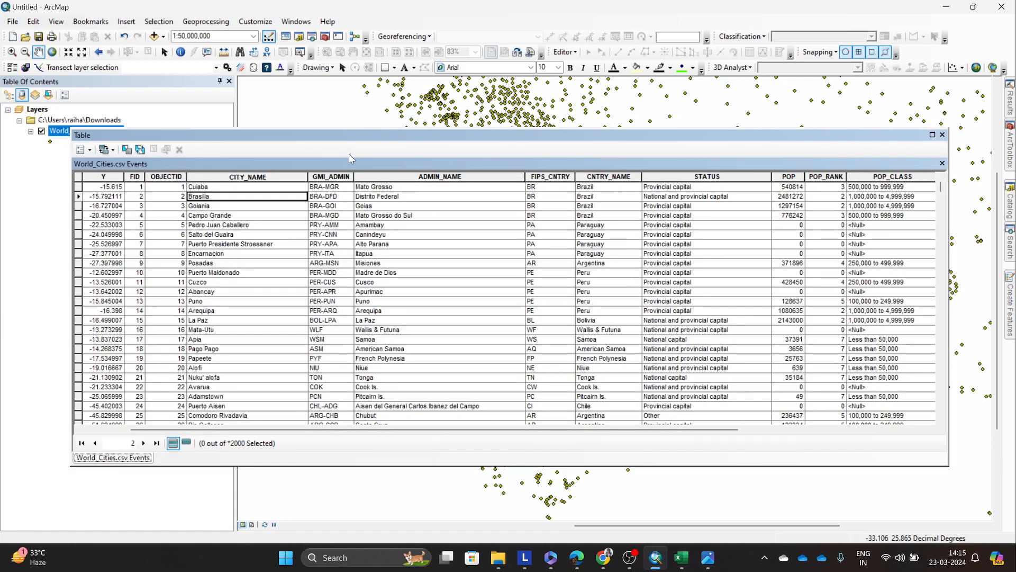
pyautogui.click(296, 210)
pyautogui.click(242, 190)
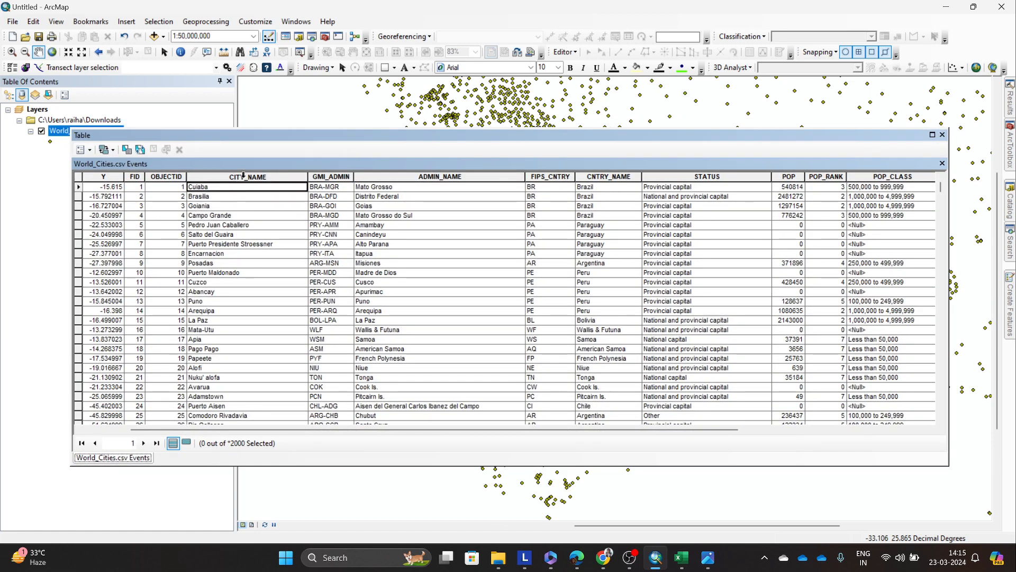
pyautogui.click(243, 175)
pyautogui.click(249, 196)
# Step: Examine the GMI_ADMIN codes in the World_Cities.csv Events attribute table
pyautogui.click(325, 185)
pyautogui.click(337, 197)
pyautogui.scroll(-4, 342, 261)
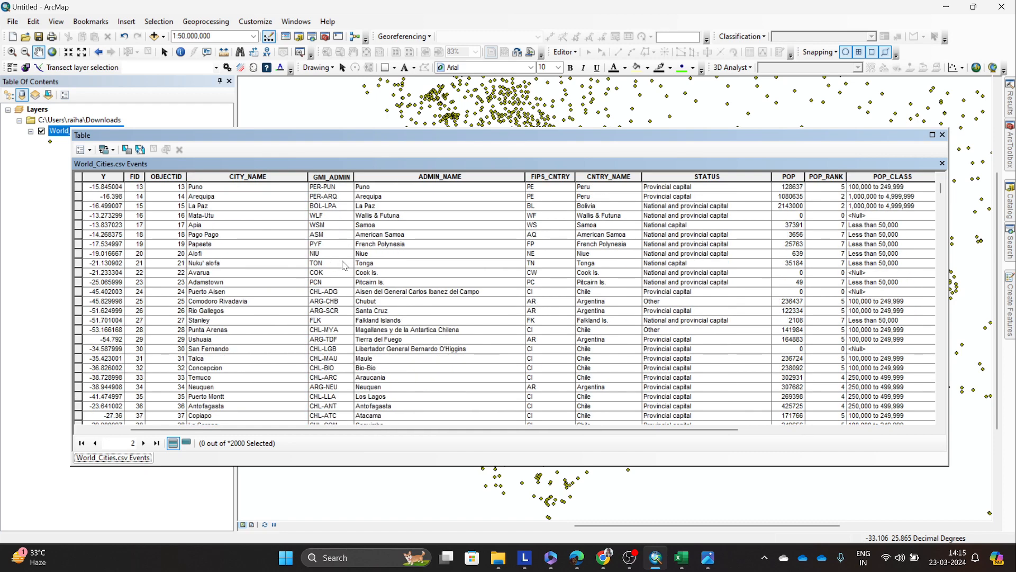
pyautogui.scroll(4, 344, 264)
pyautogui.click(342, 254)
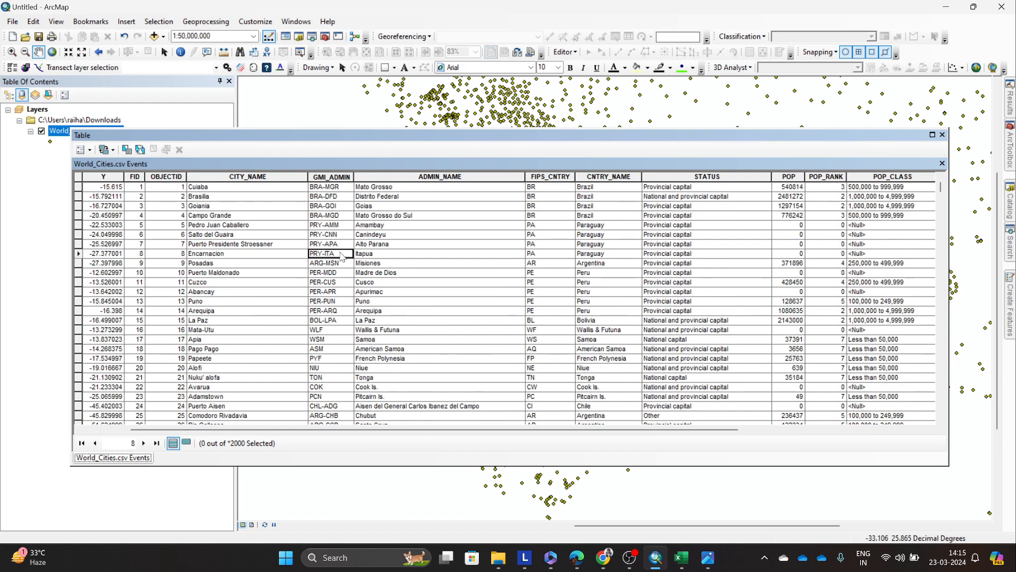
pyautogui.click(333, 227)
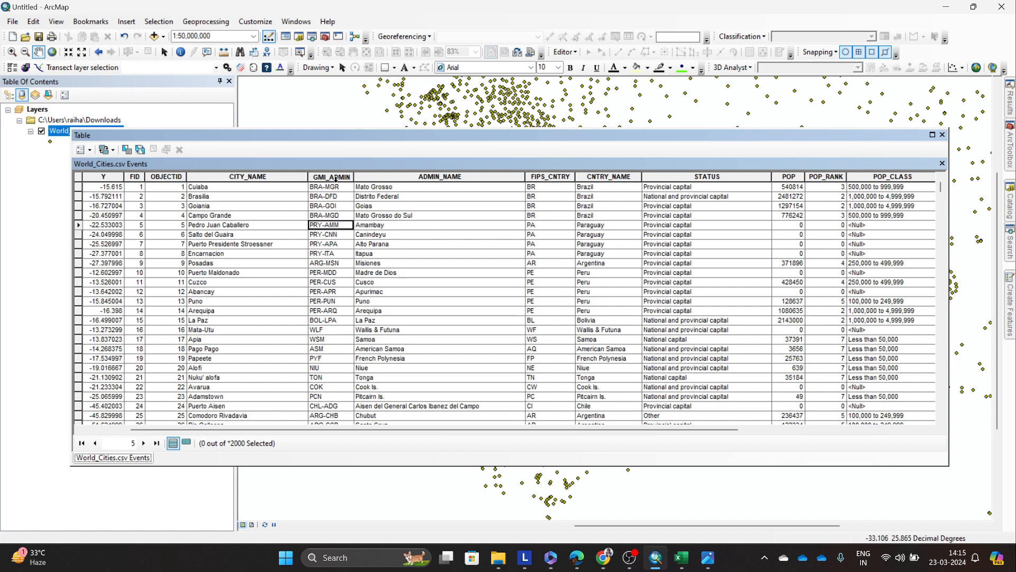
# Step: Examine the ADMIN_NAME values of the city records further down the attribute table and return to the first rows
pyautogui.click(412, 206)
pyautogui.click(388, 187)
pyautogui.click(394, 196)
pyautogui.click(398, 225)
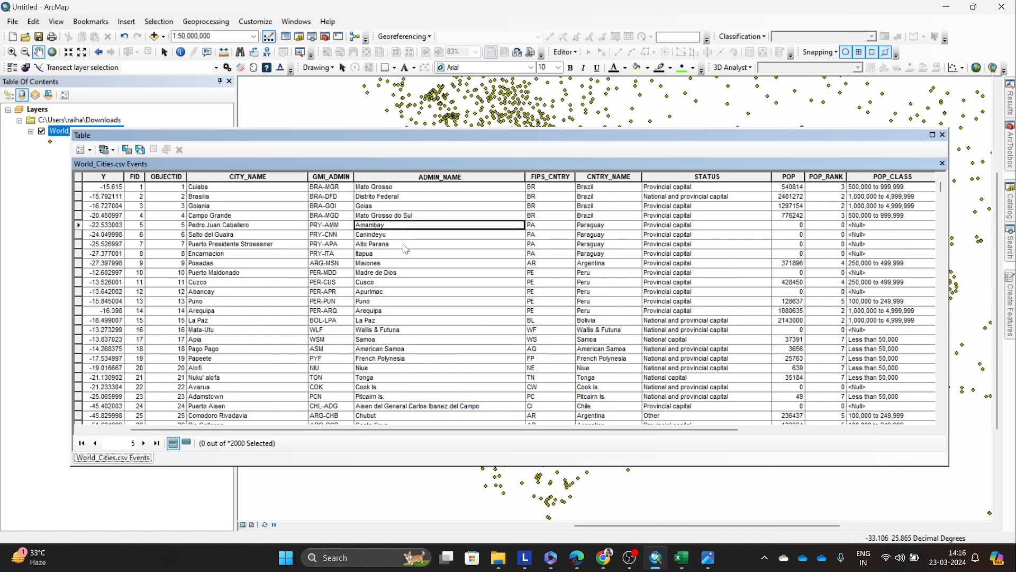
pyautogui.click(407, 245)
pyautogui.click(401, 282)
pyautogui.scroll(-3, 401, 281)
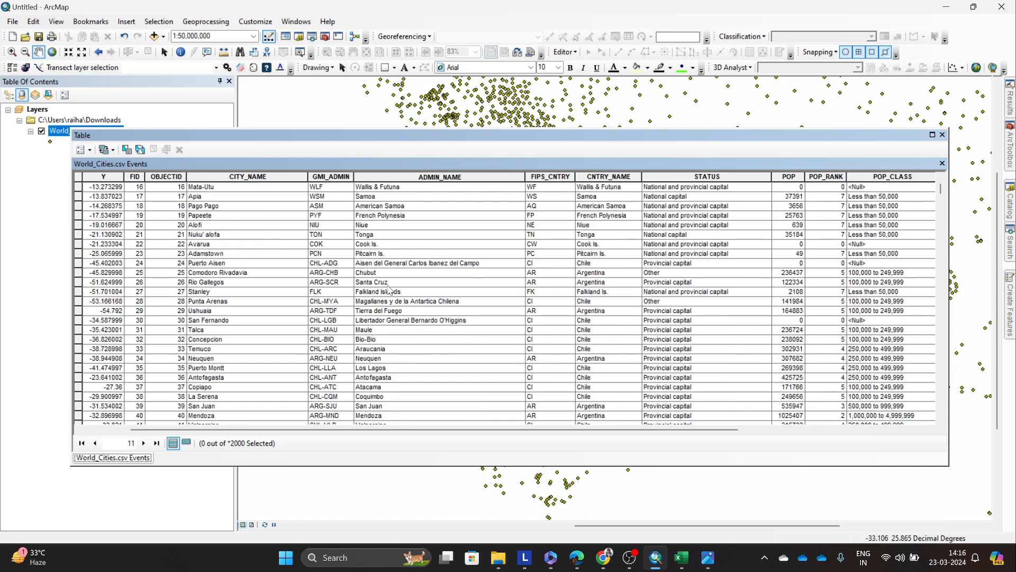
pyautogui.scroll(-4, 398, 291)
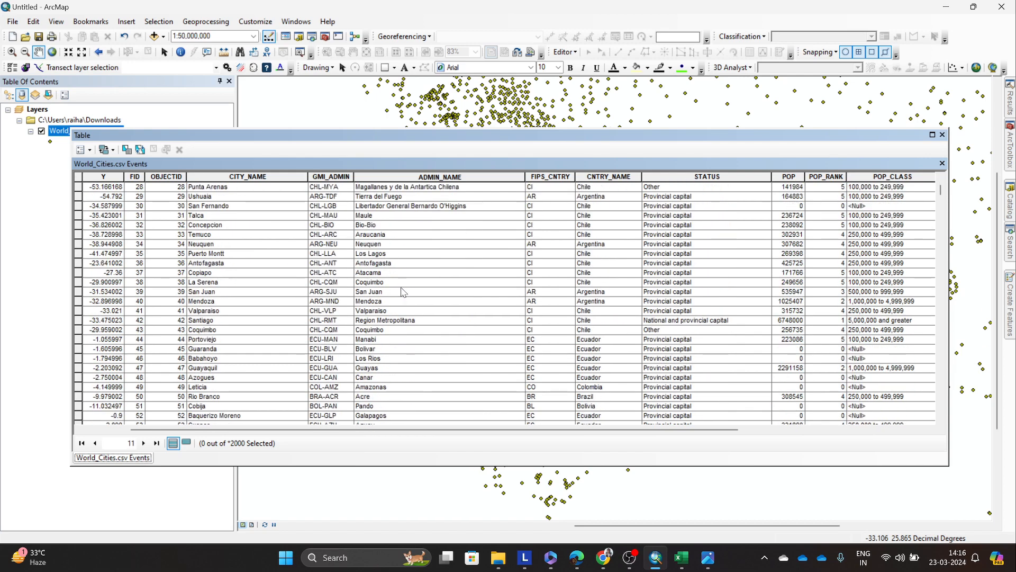
pyautogui.scroll(-2, 402, 292)
pyautogui.scroll(-7, 402, 292)
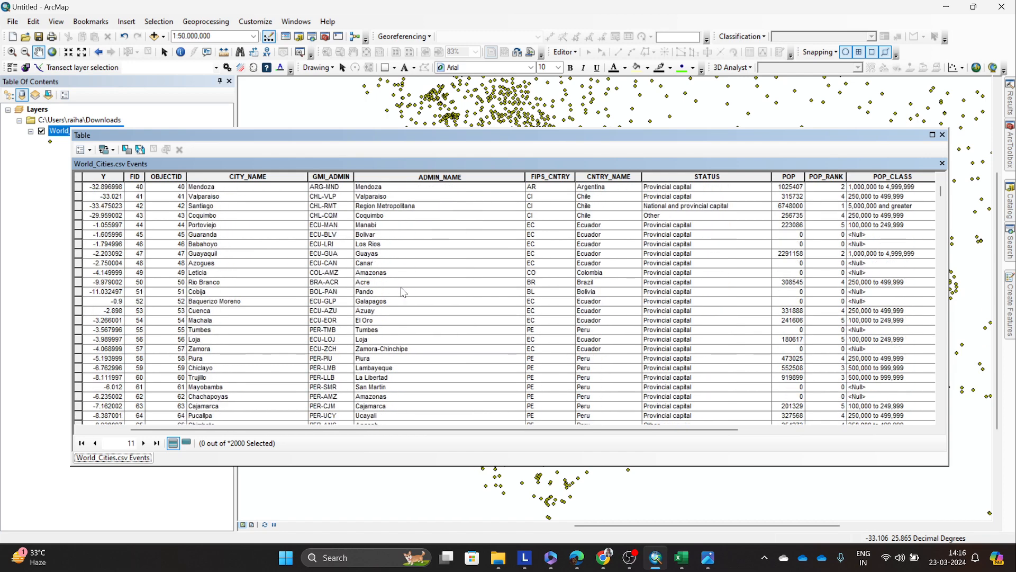
pyautogui.scroll(-1, 402, 291)
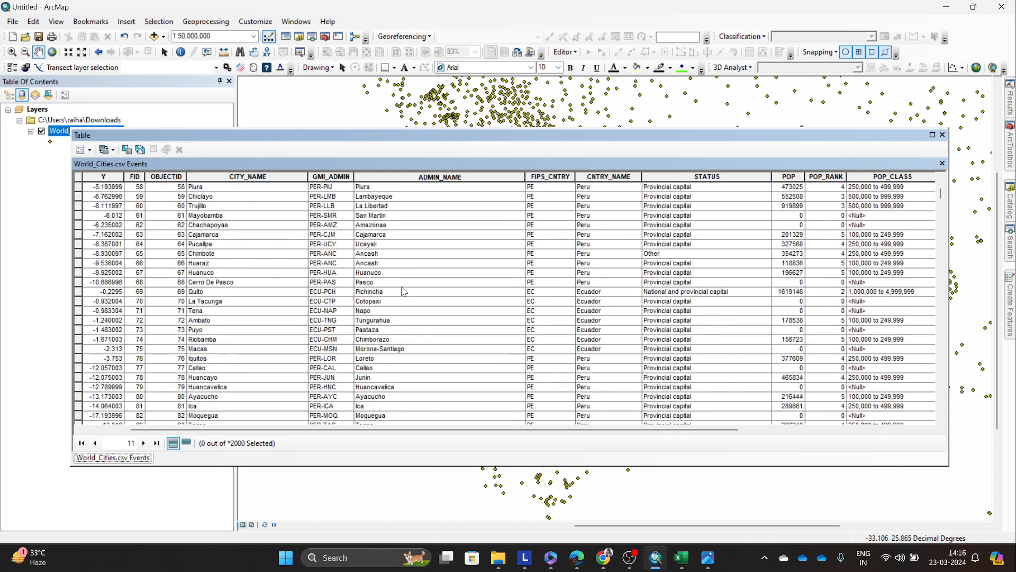
pyautogui.scroll(11, 391, 279)
pyautogui.scroll(8, 392, 279)
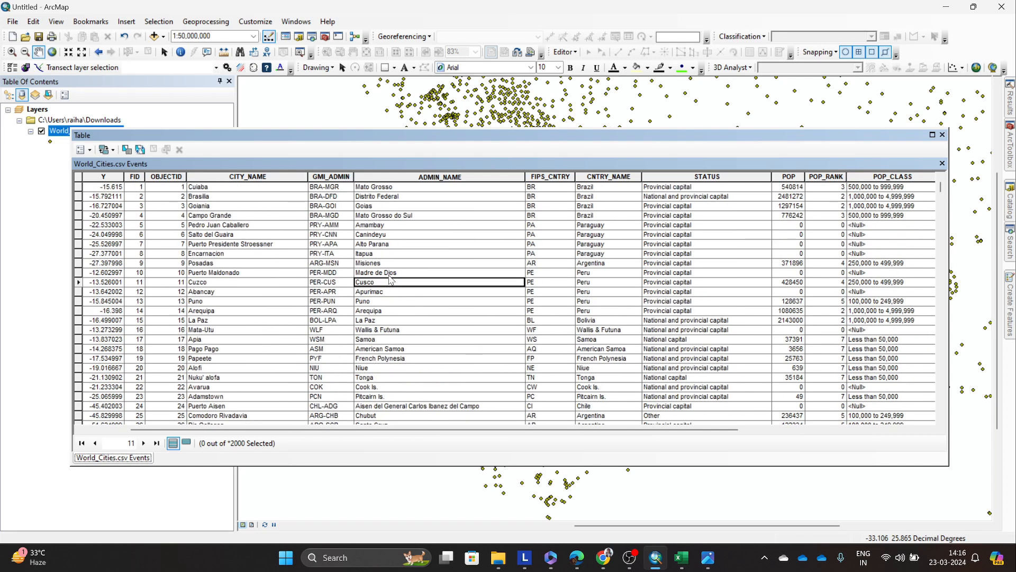
# Step: Examine the CNTRY_NAME column and the POP population values of the first city records
pyautogui.moveTo(550, 142); pyautogui.dragTo(518, 141)
pyautogui.click(555, 197)
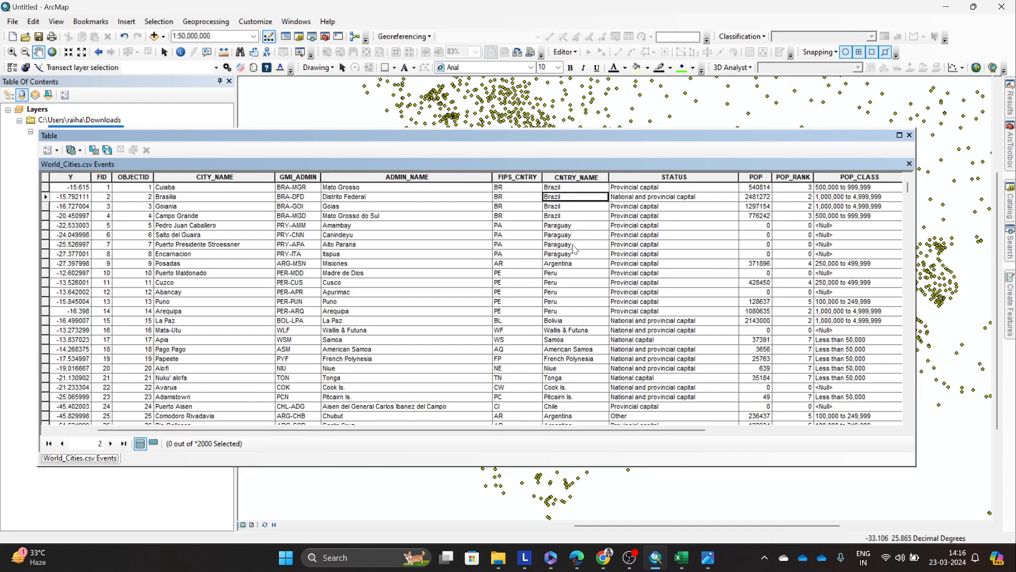
pyautogui.moveTo(633, 432); pyautogui.dragTo(772, 432)
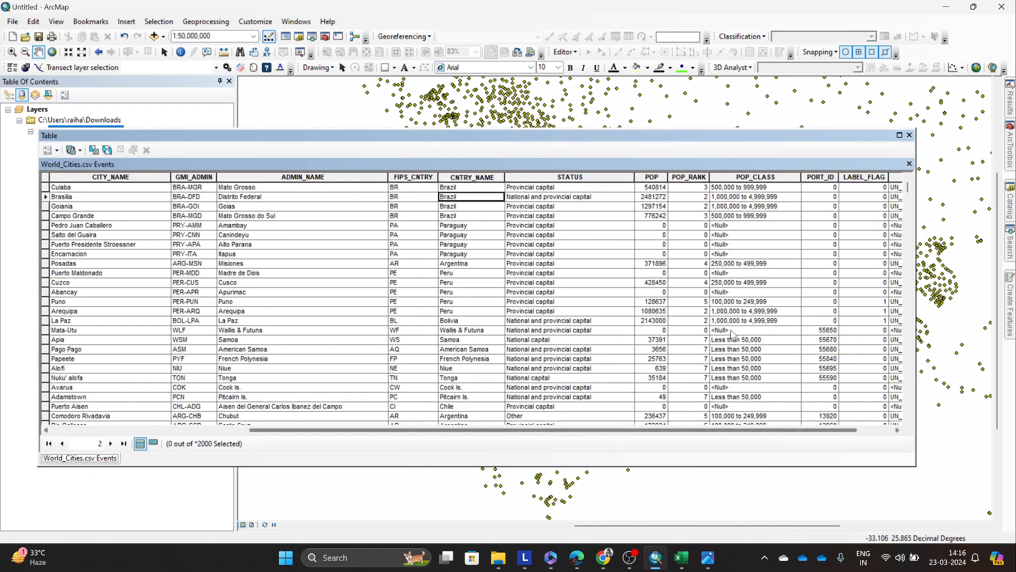
pyautogui.click(655, 197)
pyautogui.click(656, 188)
pyautogui.click(660, 235)
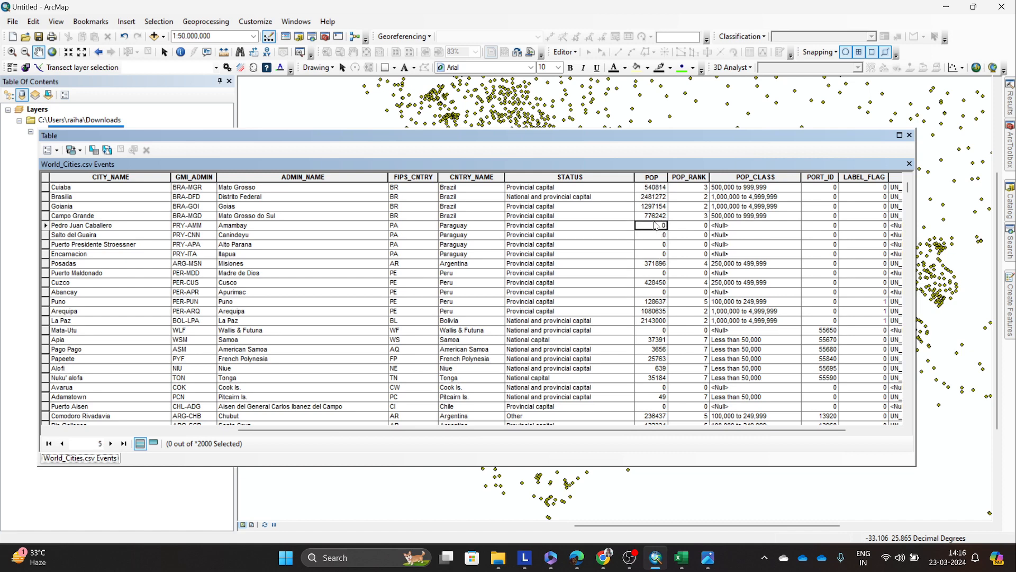
pyautogui.click(652, 198)
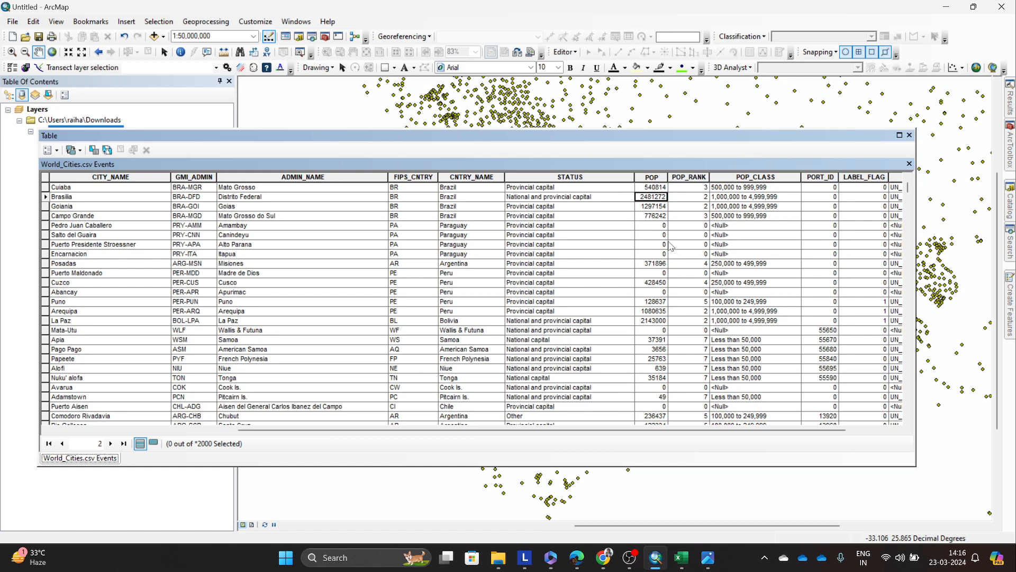
# Step: Examine the POP_CLASS ranges of the first city records and show the table's last columns, up to Shape
pyautogui.moveTo(907, 187)
pyautogui.mouseDown()
pyautogui.moveTo(894, 324)
pyautogui.moveTo(894, 389)
pyautogui.moveTo(904, 390)
pyautogui.moveTo(899, 186)
pyautogui.mouseUp()
pyautogui.click(772, 247)
pyautogui.moveTo(635, 429); pyautogui.dragTo(725, 432)
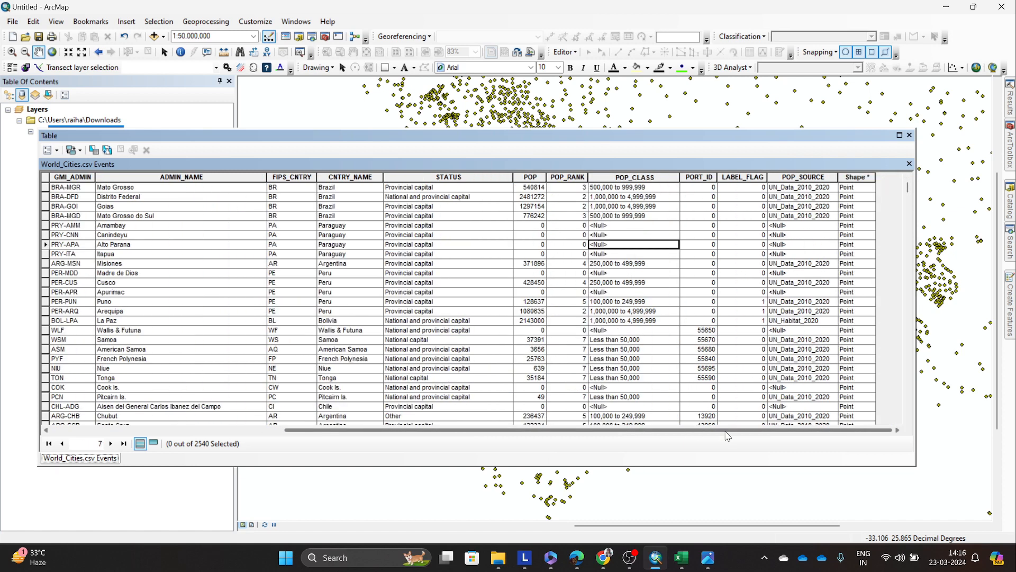
pyautogui.click(641, 273)
pyautogui.press('Up')
pyautogui.press('Up')
pyautogui.press('Up')
pyautogui.press('Up')
pyautogui.press('Up')
pyautogui.press('Up')
pyautogui.press('Up')
pyautogui.press('Up')
pyautogui.press('Up')
pyautogui.press('Down')
pyautogui.press('Down')
pyautogui.press('Down')
pyautogui.press('Down')
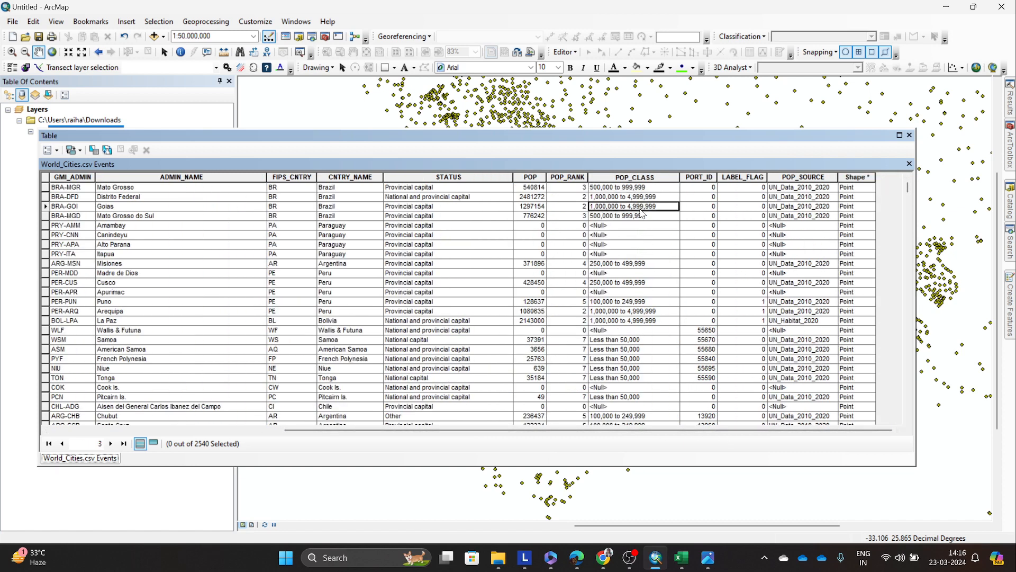
pyautogui.press('Up')
pyautogui.press('Up')
pyautogui.press('Up')
pyautogui.press('Down')
# Step: Examine the STATUS column of the first city records in the attribute table
pyautogui.click(459, 178)
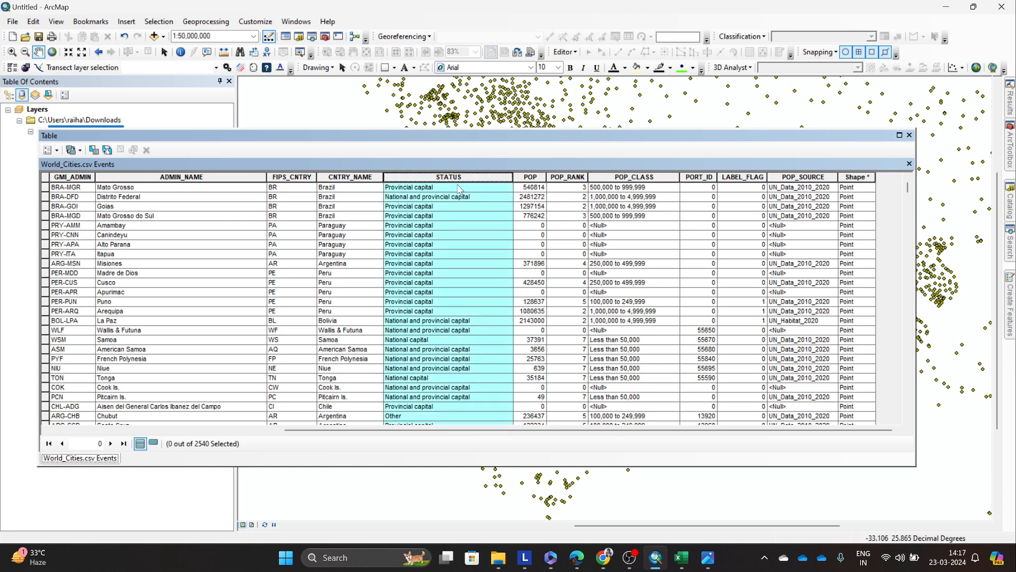
pyautogui.click(458, 205)
pyautogui.click(430, 189)
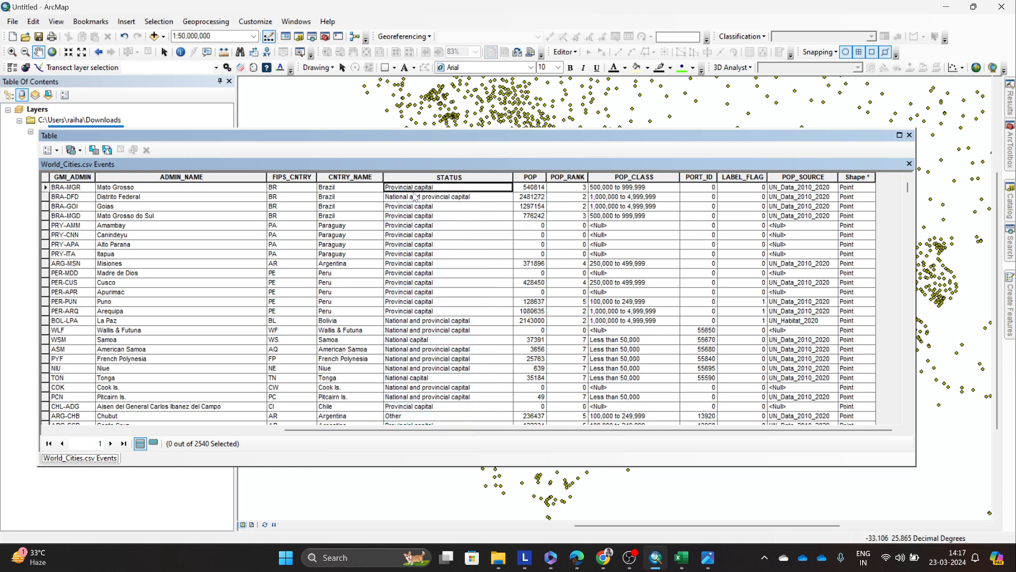
# Step: Examine the STATUS values of the Pacific island, Chilean and Argentine city records in the attribute table
pyautogui.click(419, 198)
pyautogui.scroll(-5, 447, 246)
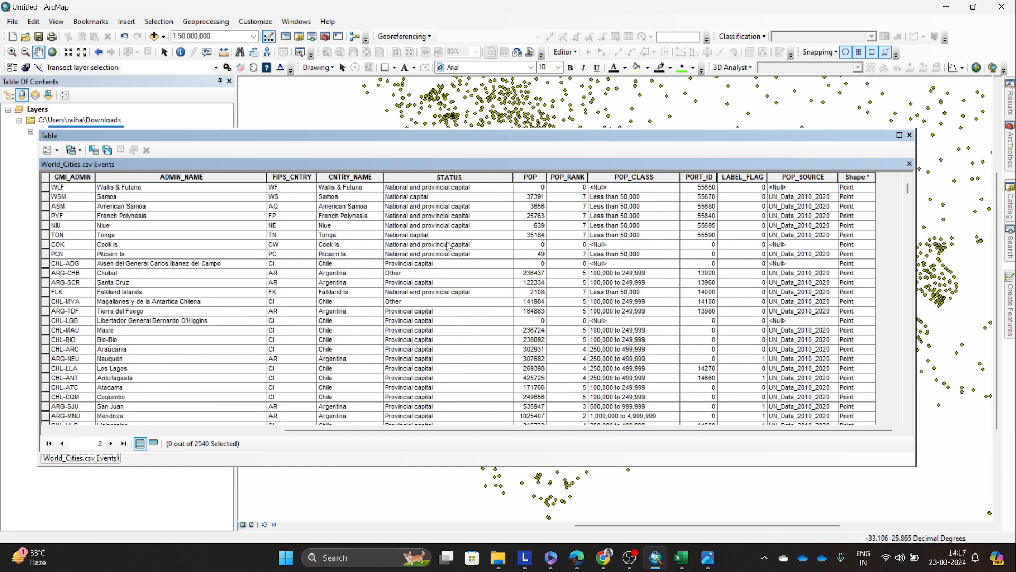
pyautogui.click(442, 291)
pyautogui.click(437, 302)
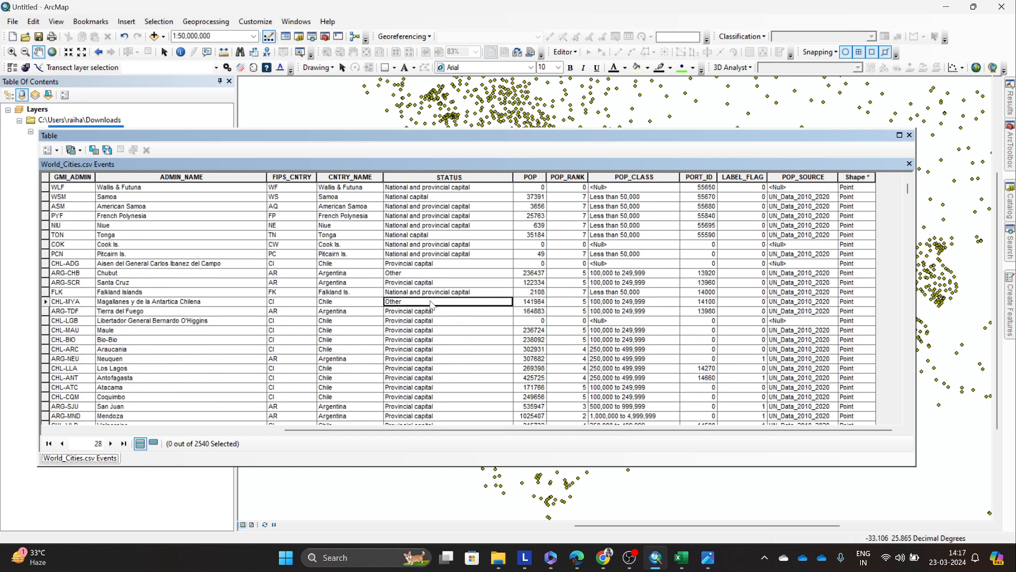
pyautogui.scroll(-9, 431, 305)
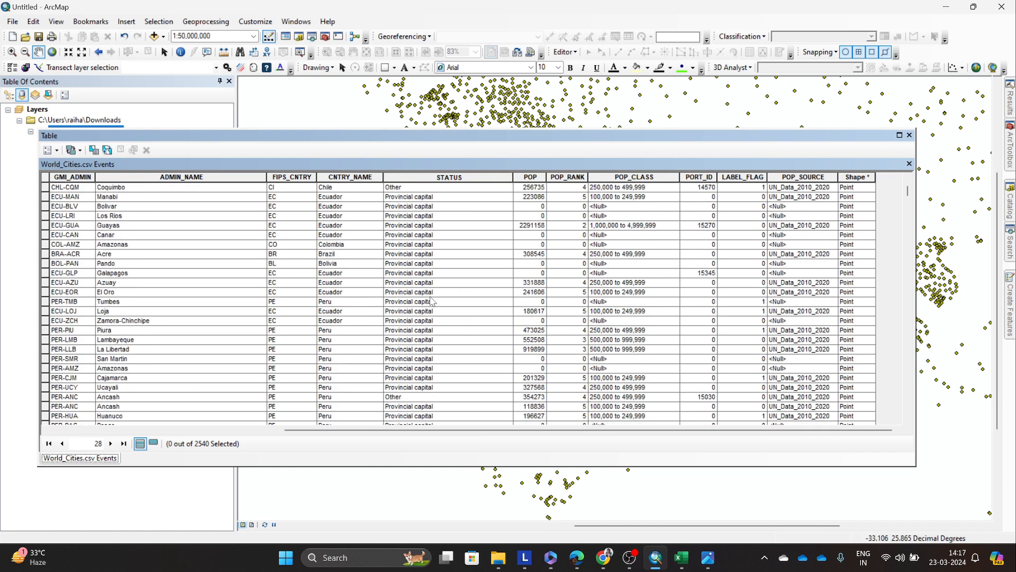
pyautogui.scroll(6, 432, 301)
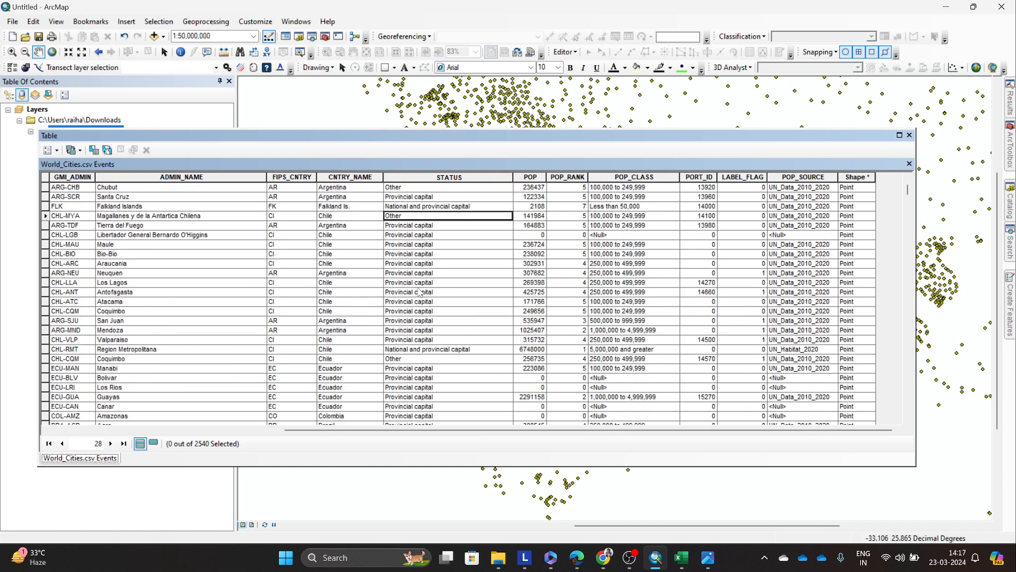
pyautogui.scroll(1, 421, 294)
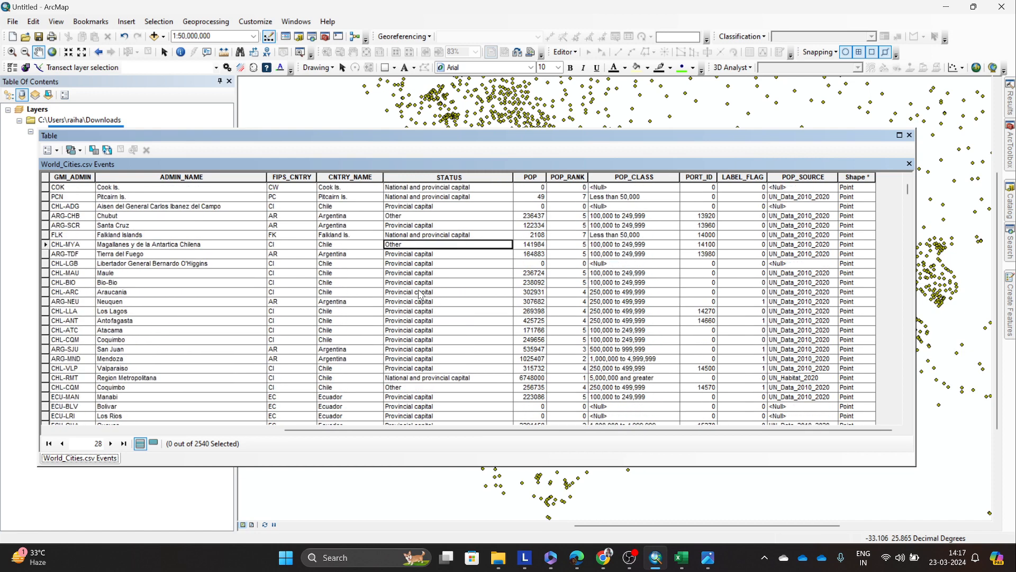
# Step: Look through the remaining STATUS values down to the table's last record and close the attribute table
pyautogui.click(416, 237)
pyautogui.scroll(-10, 424, 254)
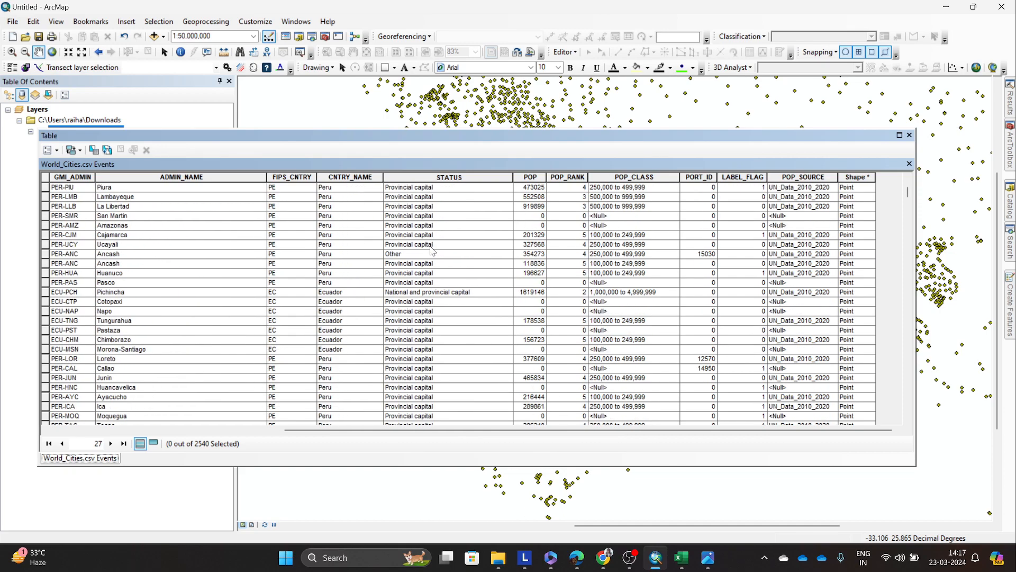
pyautogui.scroll(-15, 438, 275)
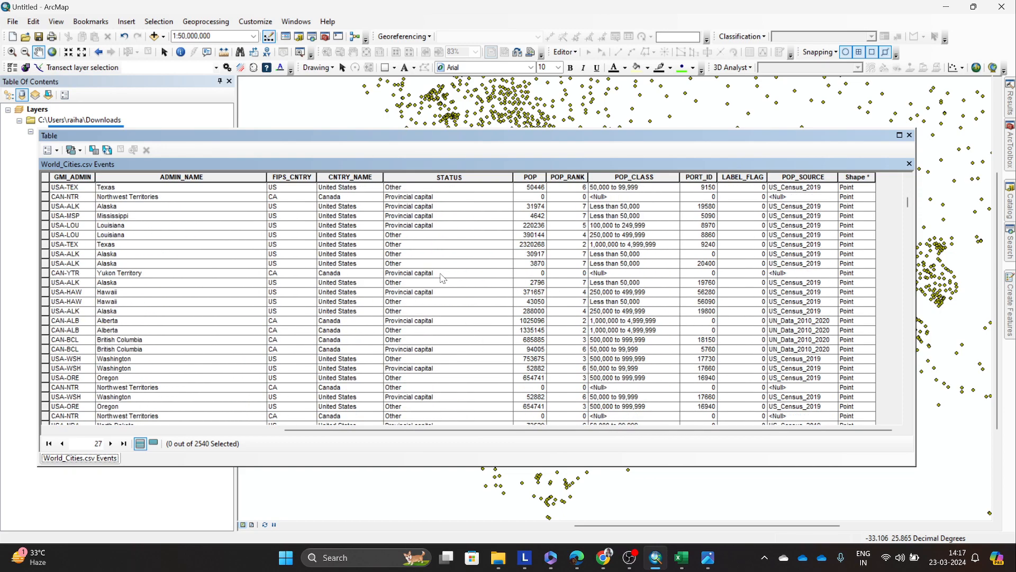
pyautogui.scroll(-12, 849, 272)
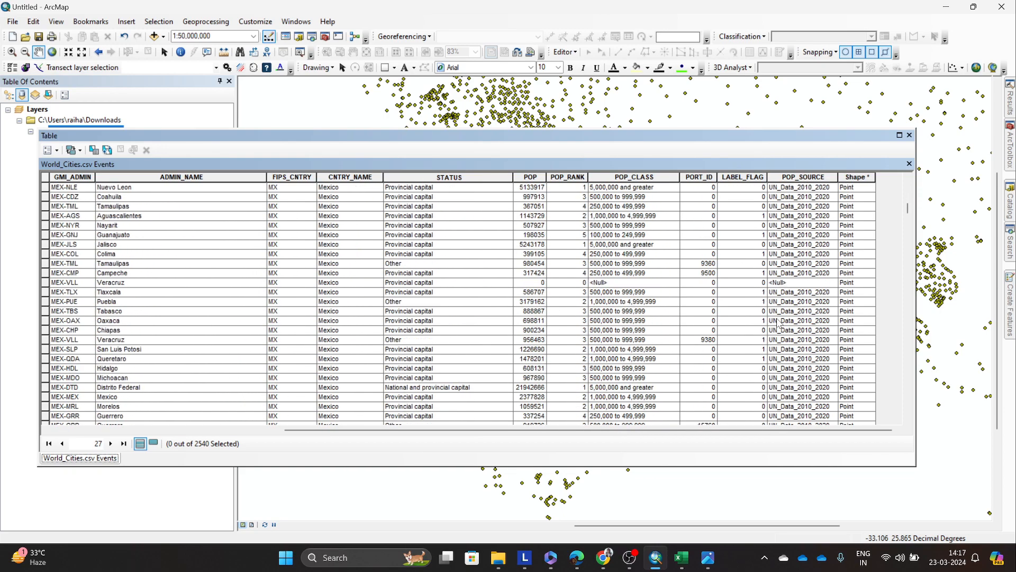
pyautogui.scroll(-7, 780, 322)
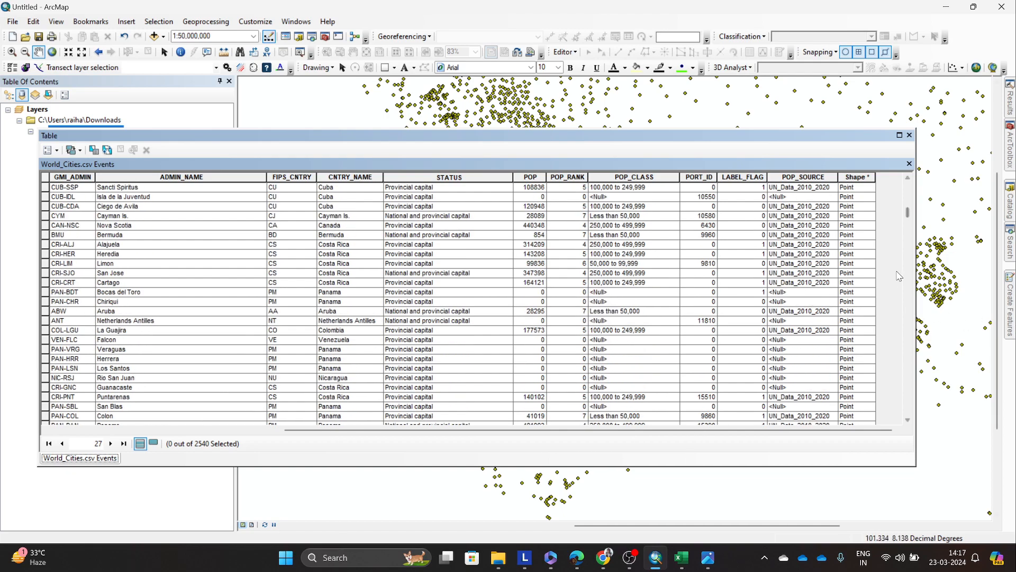
pyautogui.moveTo(907, 218); pyautogui.dragTo(900, 417)
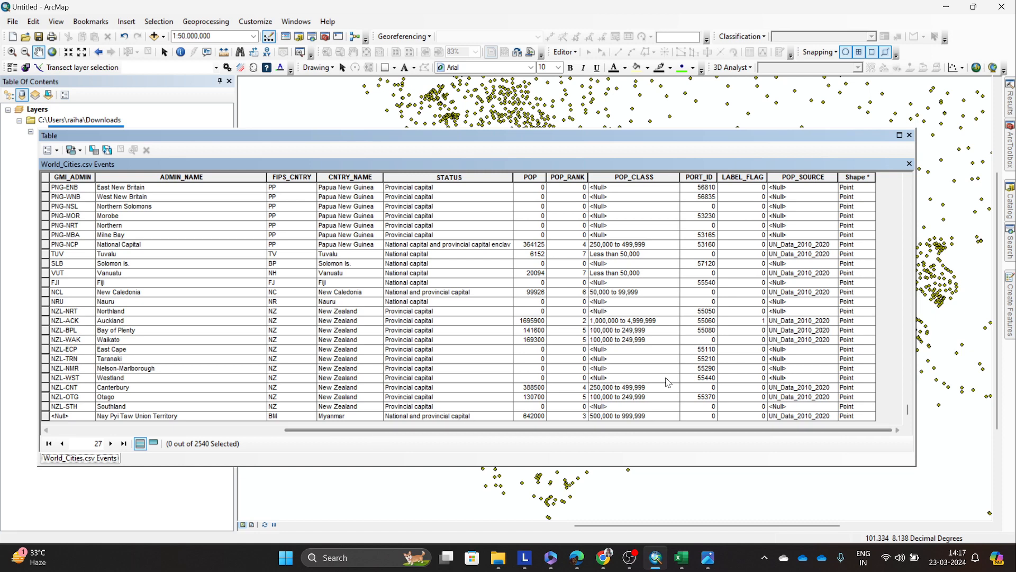
pyautogui.click(909, 135)
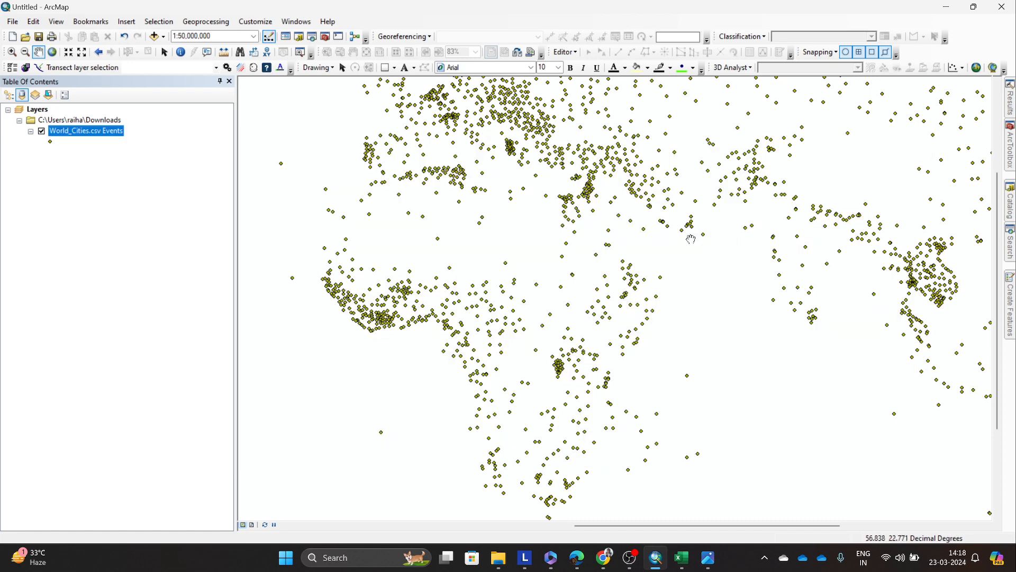
# Step: Reopen the World_Cities.csv Events attribute table, check its first columns and close it
pyautogui.rightClick(95, 137)
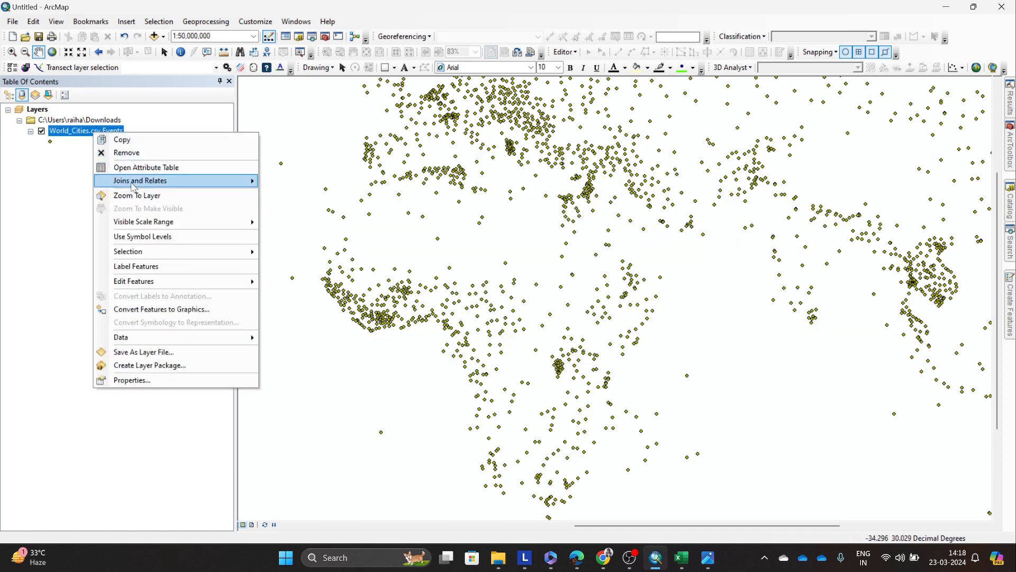
pyautogui.click(152, 170)
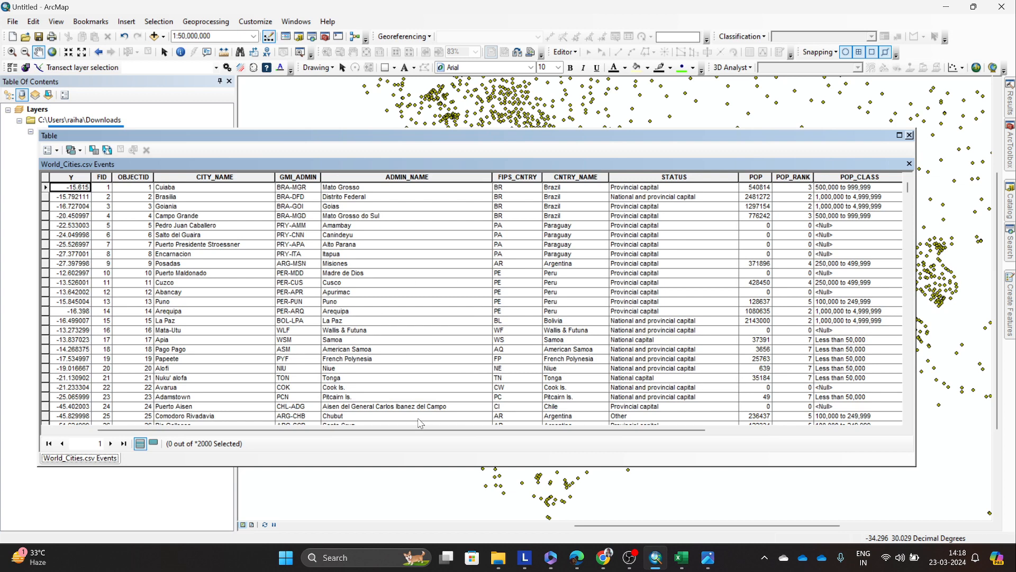
pyautogui.moveTo(420, 430); pyautogui.dragTo(374, 429)
pyautogui.click(909, 136)
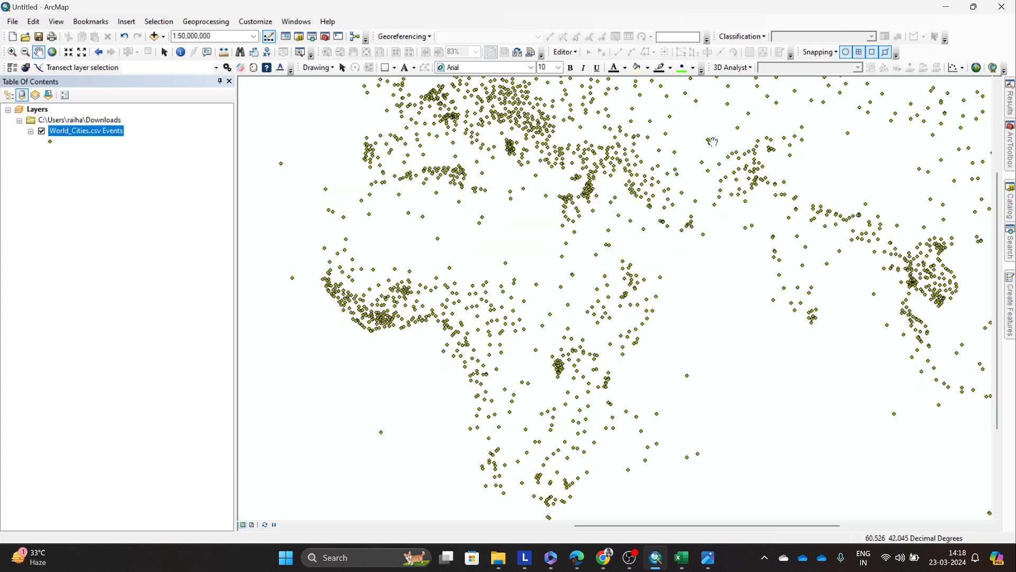
# Step: Start exporting all features of World_Cities.csv Events and browse the output location to the Tutorials folder
pyautogui.rightClick(99, 137)
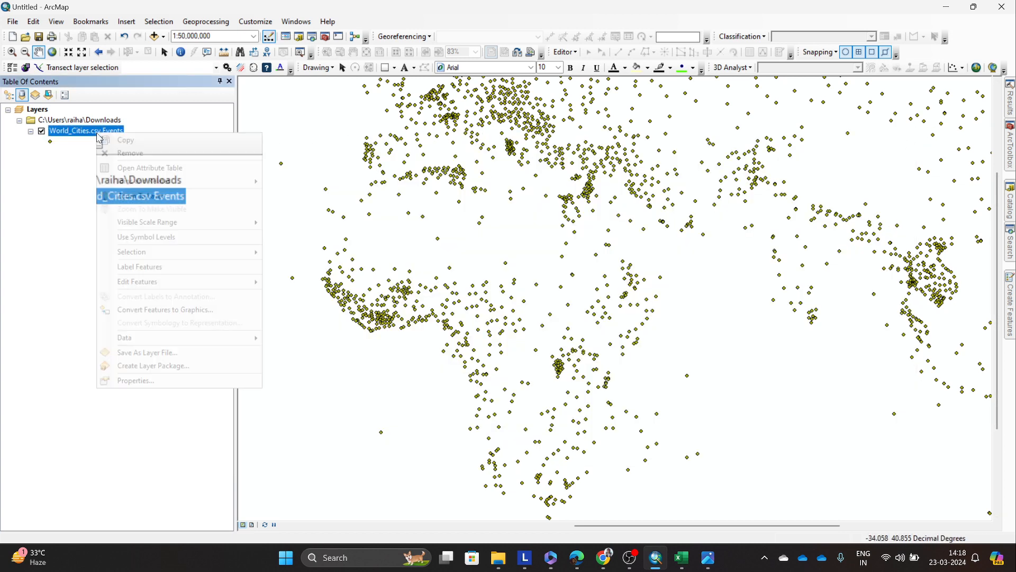
pyautogui.moveTo(225, 339)
pyautogui.click(306, 347)
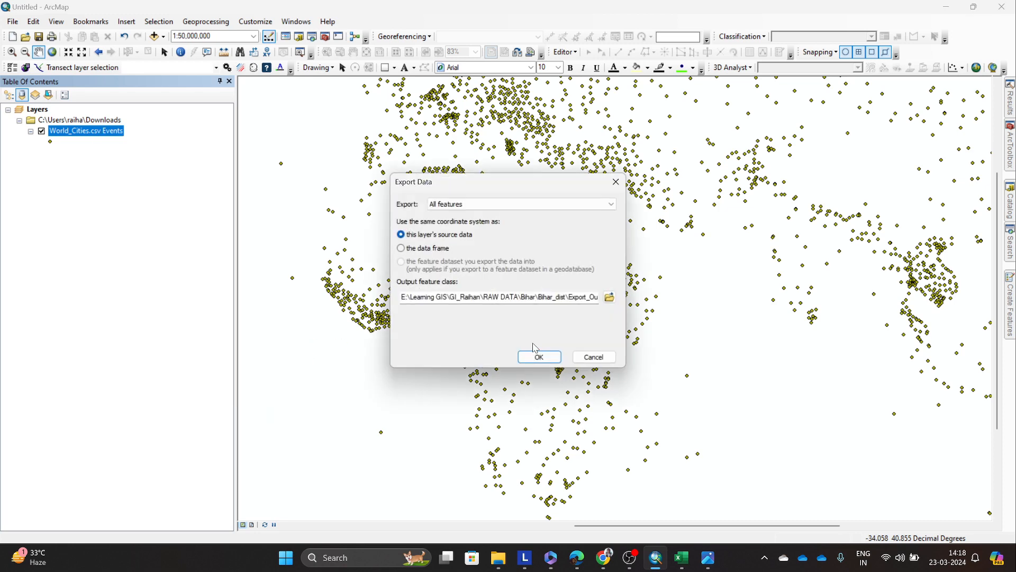
pyautogui.click(610, 297)
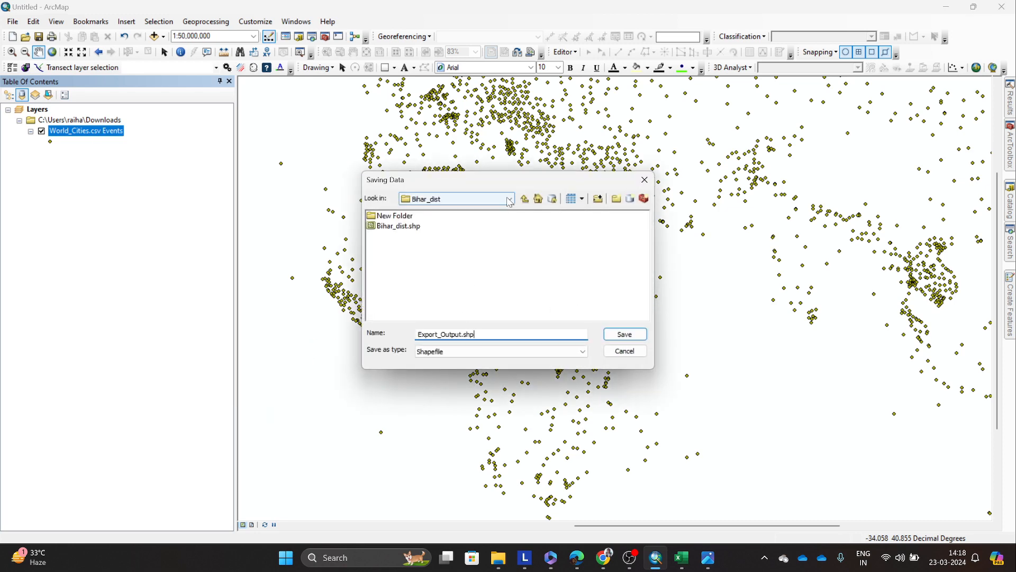
pyautogui.click(524, 199)
pyautogui.click(524, 199)
pyautogui.click(524, 200)
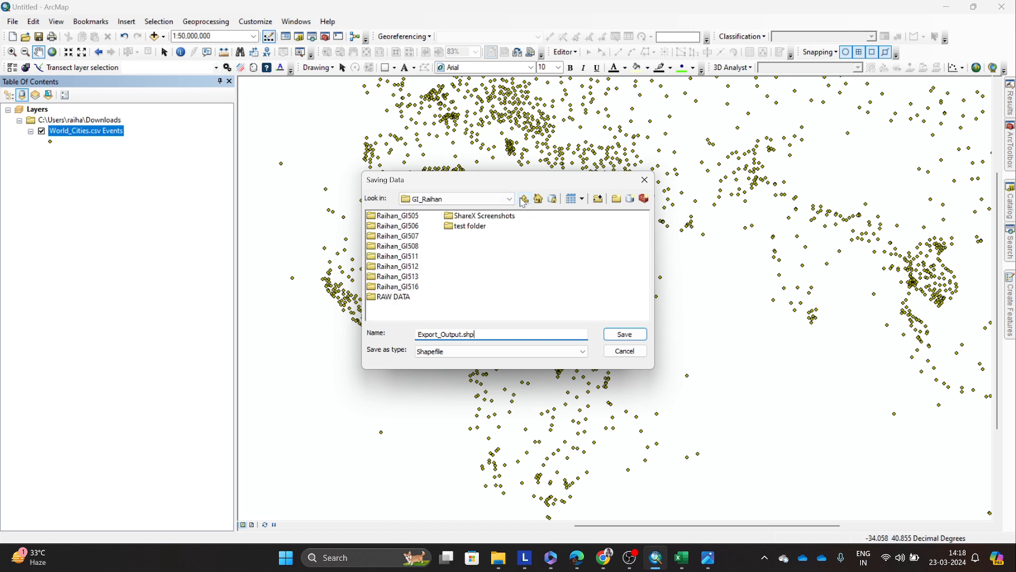
pyautogui.click(524, 200)
pyautogui.doubleClick(397, 247)
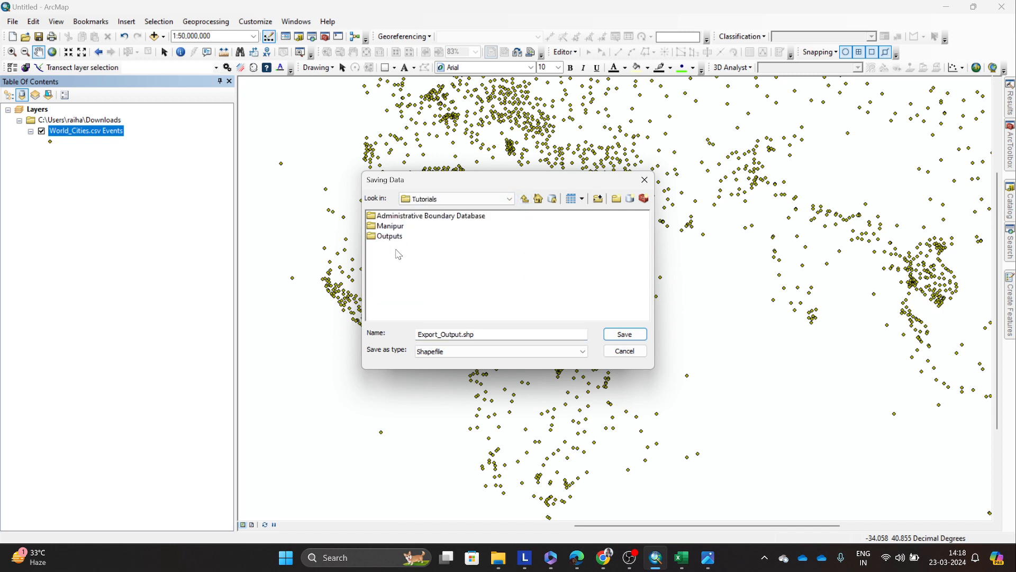
pyautogui.doubleClick(404, 216)
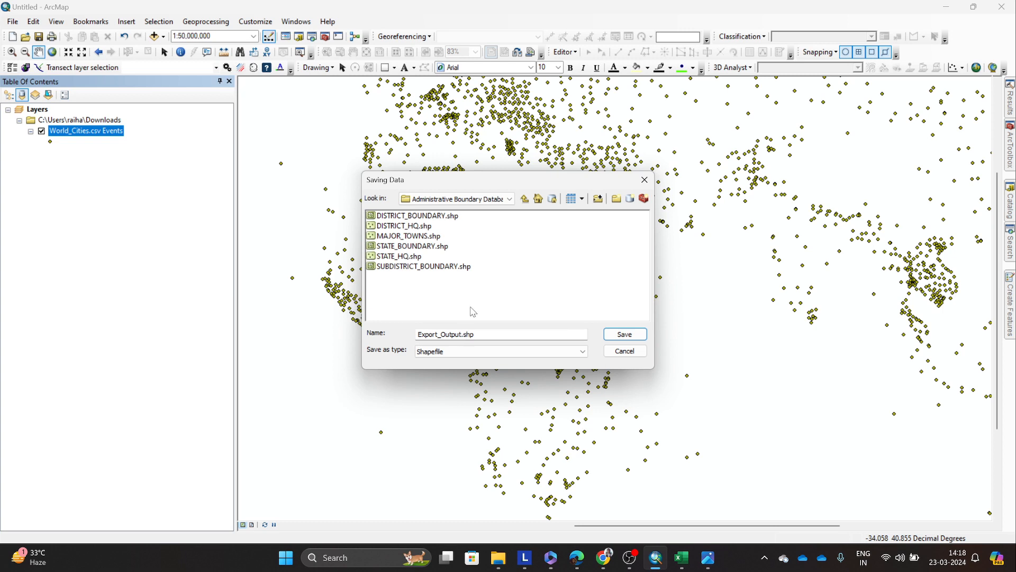
pyautogui.click(524, 199)
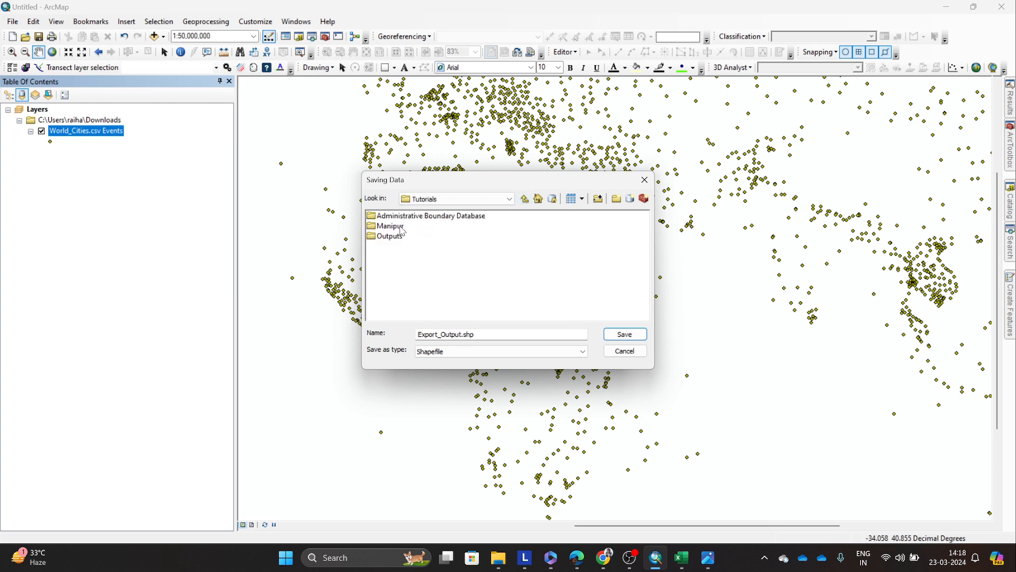
# Step: Create a folder named Cities inside Tutorials and open it as the output location
pyautogui.click(617, 199)
pyautogui.write('Ci')
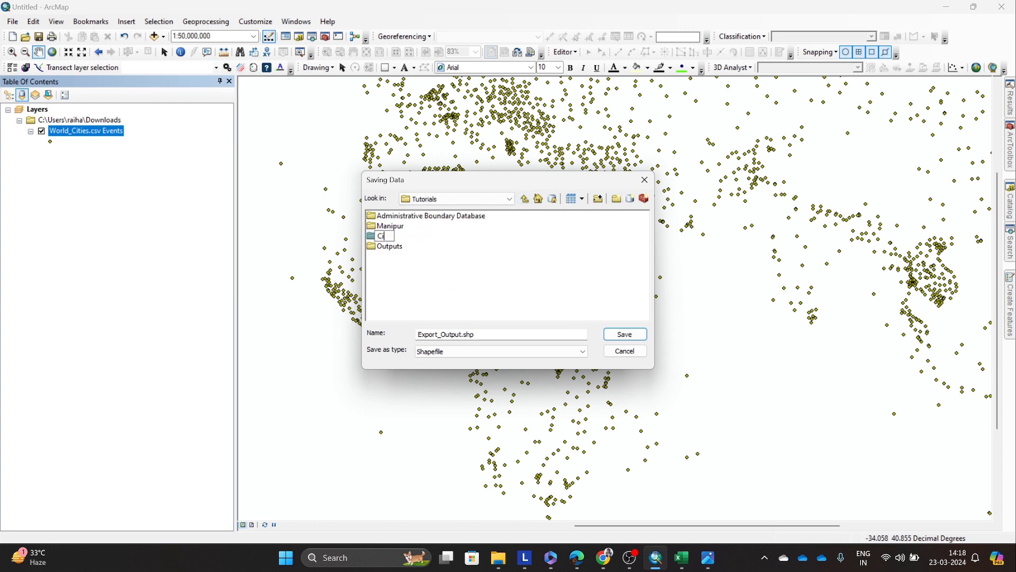
pyautogui.press('Return')
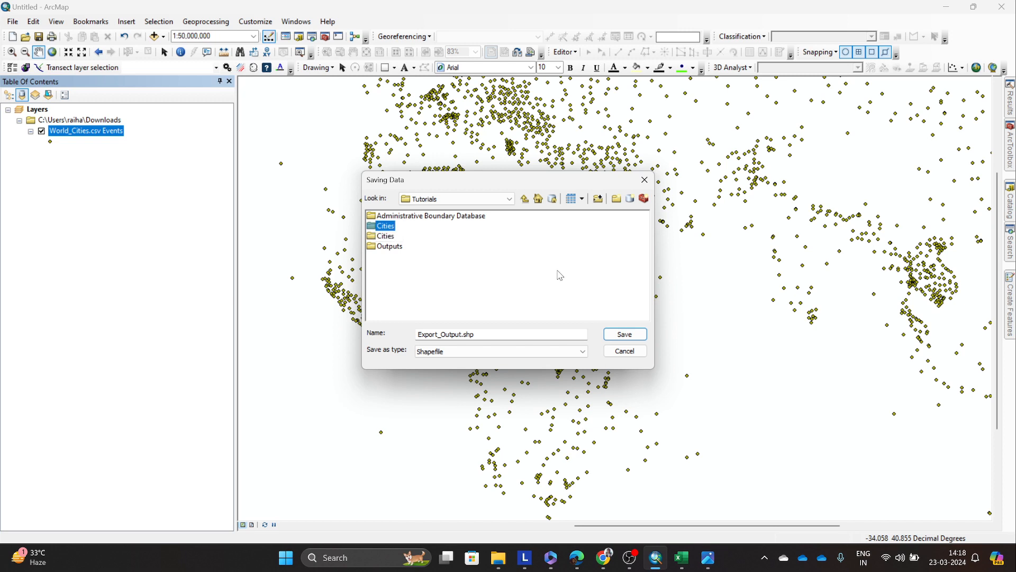
pyautogui.press('Return')
pyautogui.click(609, 297)
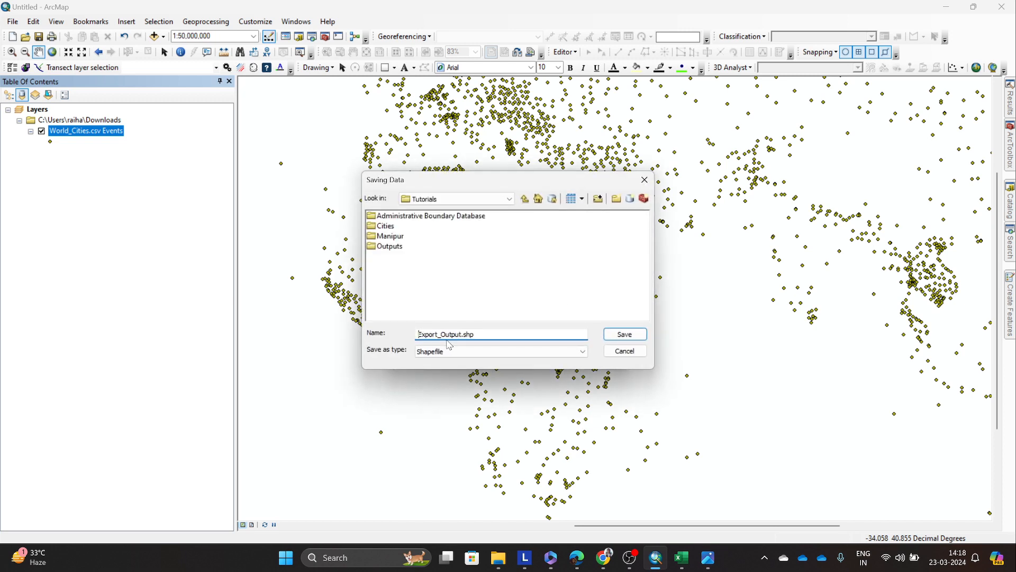
pyautogui.doubleClick(387, 228)
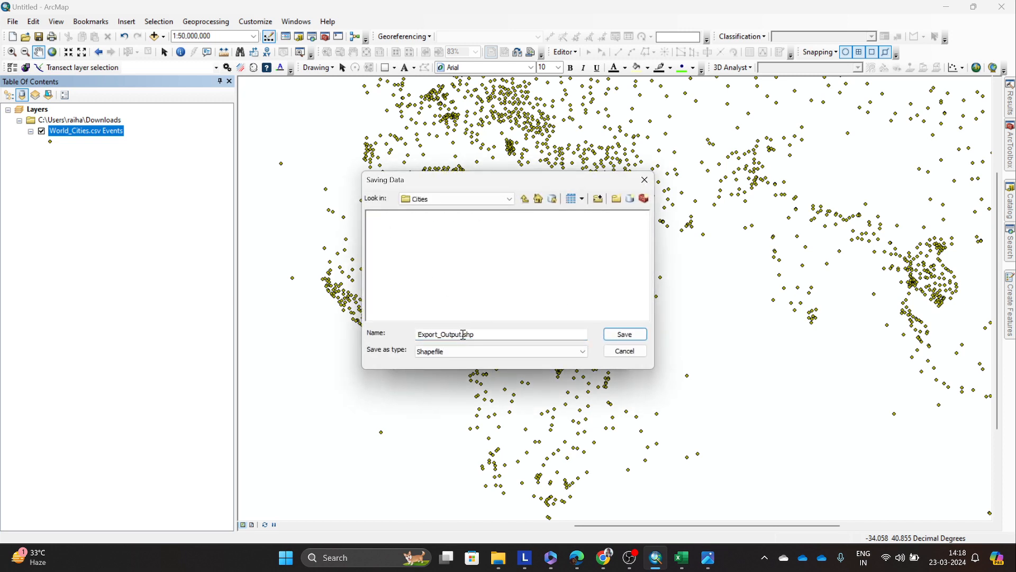
# Step: Export the city points as the shapefile cities_world.shp and add it to the map as a layer
pyautogui.moveTo(463, 334); pyautogui.dragTo(313, 334)
pyautogui.press('BackSpace')
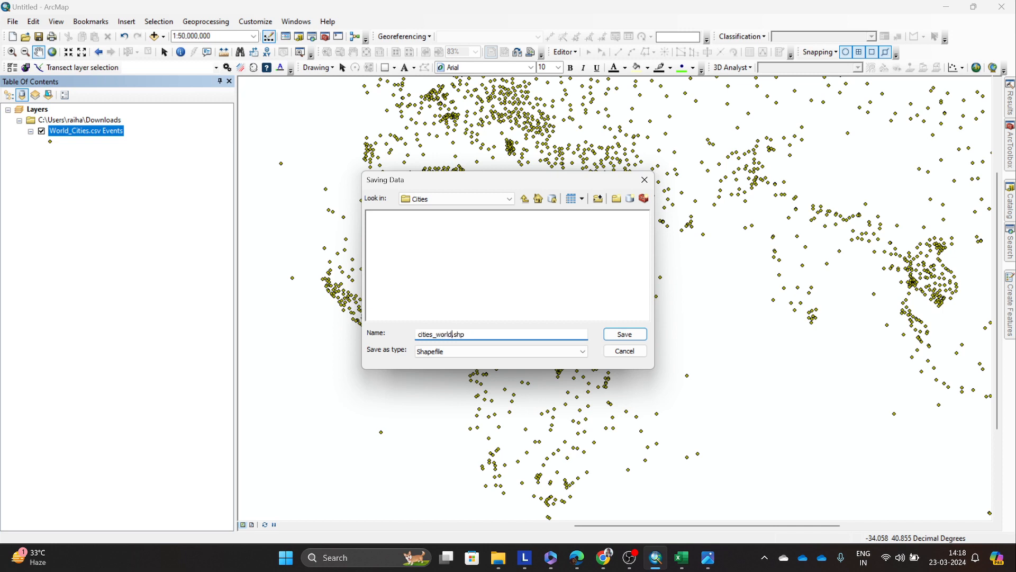
pyautogui.click(625, 334)
pyautogui.click(538, 357)
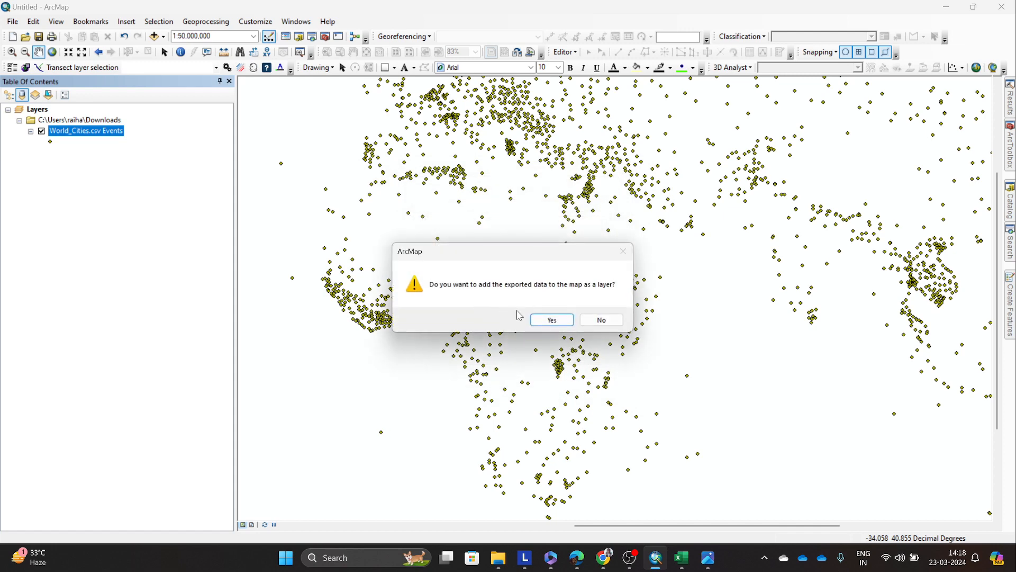
pyautogui.click(549, 318)
# Step: Remove the World_Cities.csv Events data from the map, and switch the cities_world layer off and on again
pyautogui.click(64, 153)
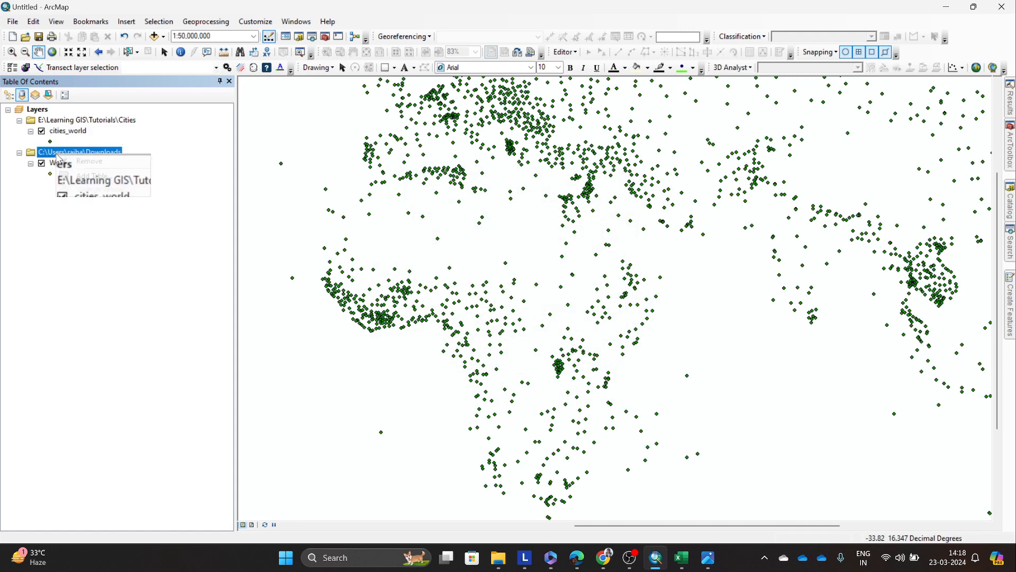
pyautogui.press('Delete')
pyautogui.click(42, 132)
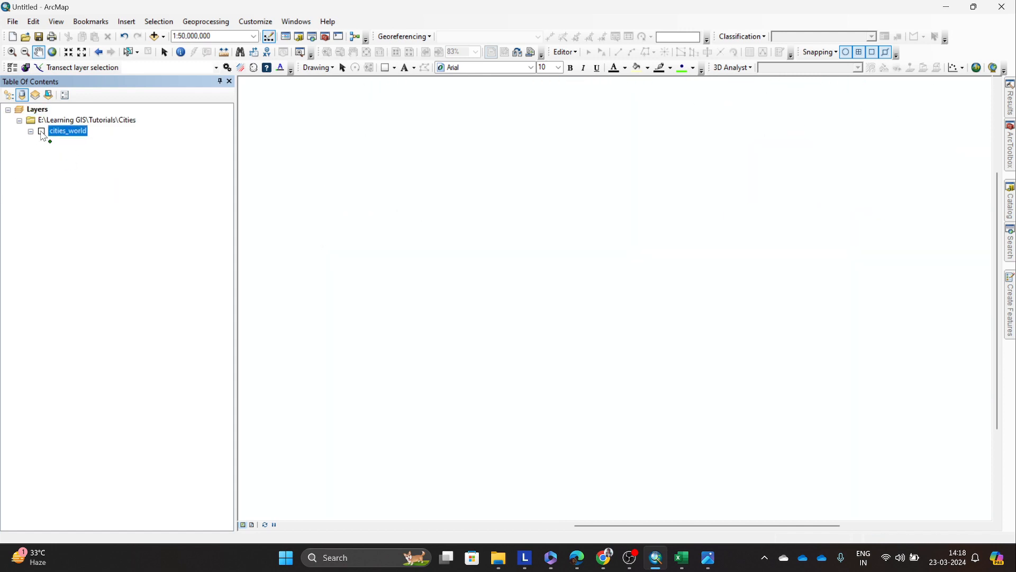
pyautogui.click(41, 132)
# Step: Examine the FID_ and OBJECTID columns in the cities_world attribute table, then close the table
pyautogui.rightClick(59, 132)
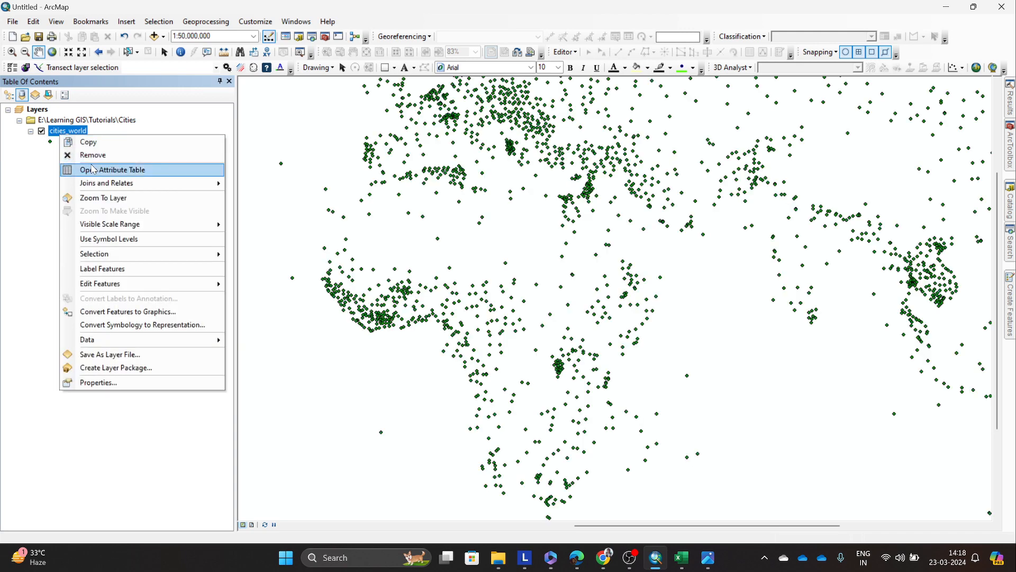
pyautogui.click(113, 170)
pyautogui.moveTo(345, 430)
pyautogui.mouseDown()
pyautogui.moveTo(713, 430)
pyautogui.moveTo(339, 432)
pyautogui.mouseUp()
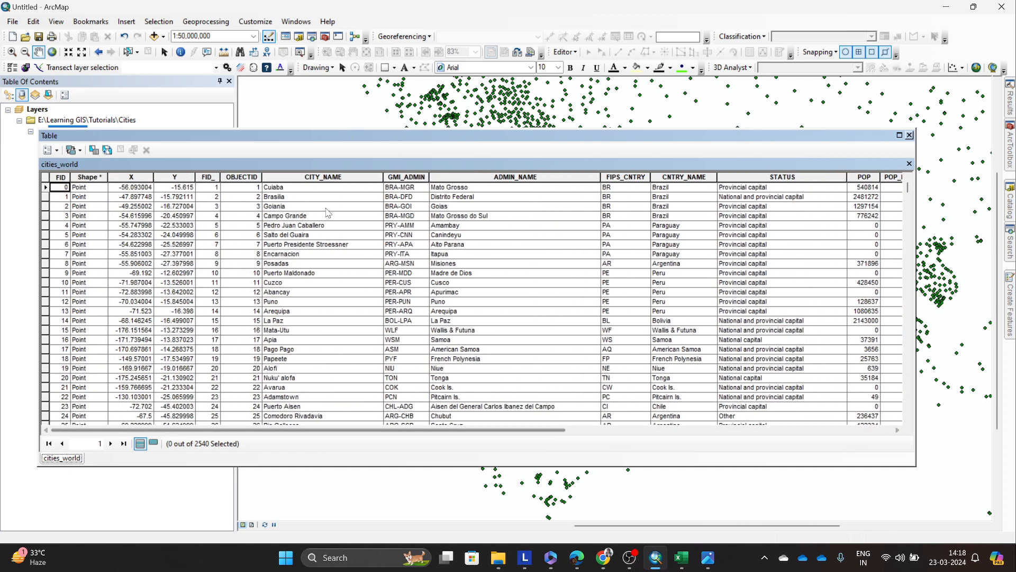
pyautogui.click(241, 177)
pyautogui.click(214, 177)
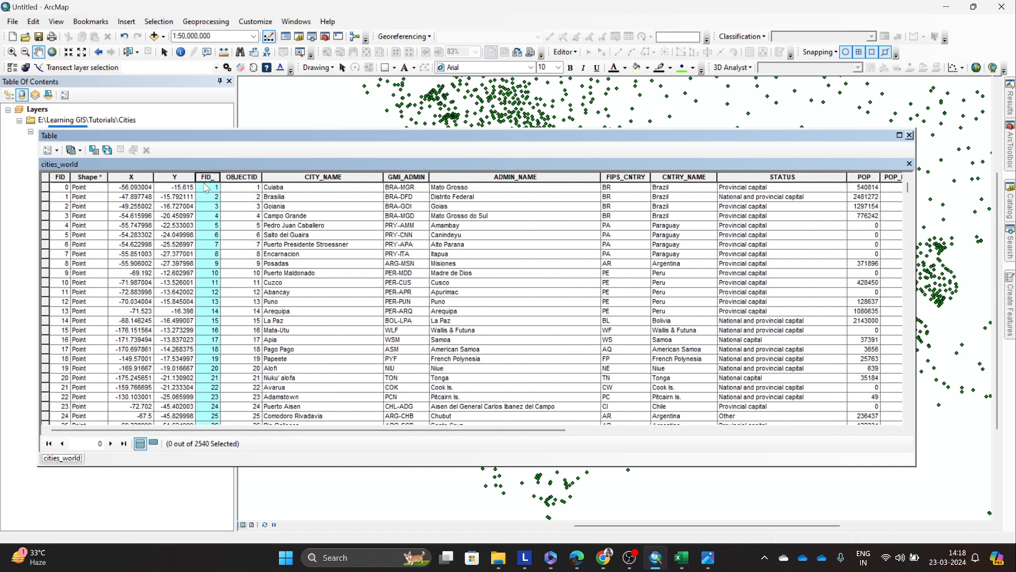
pyautogui.click(223, 178)
pyautogui.click(212, 179)
pyautogui.click(225, 179)
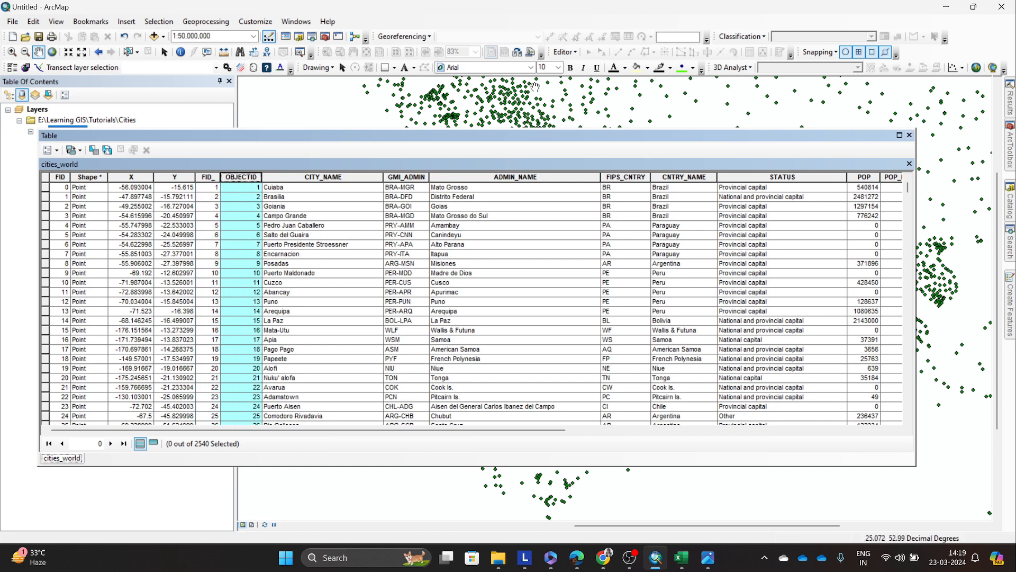
pyautogui.click(909, 135)
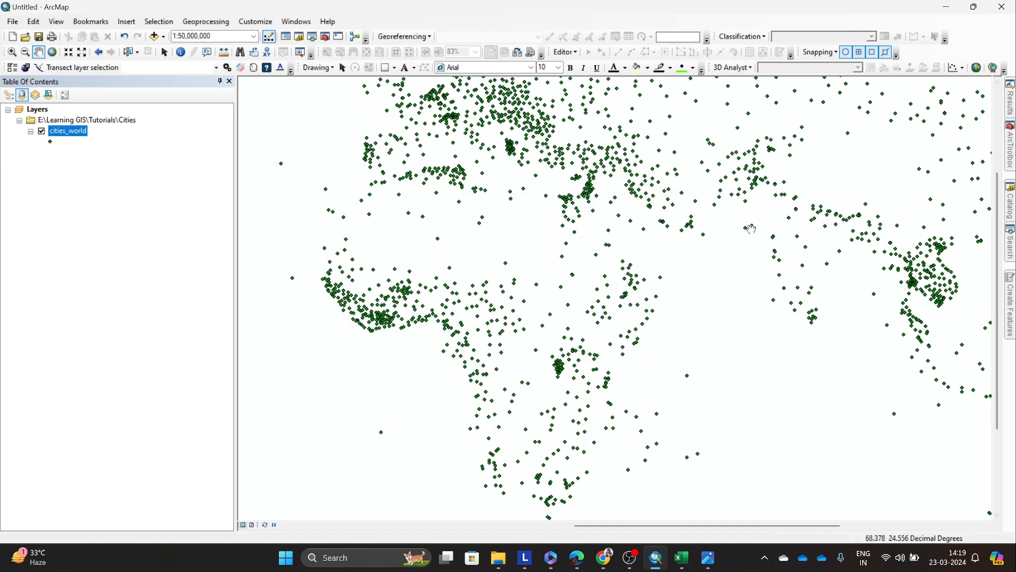
pyautogui.moveTo(748, 254); pyautogui.dragTo(682, 354)
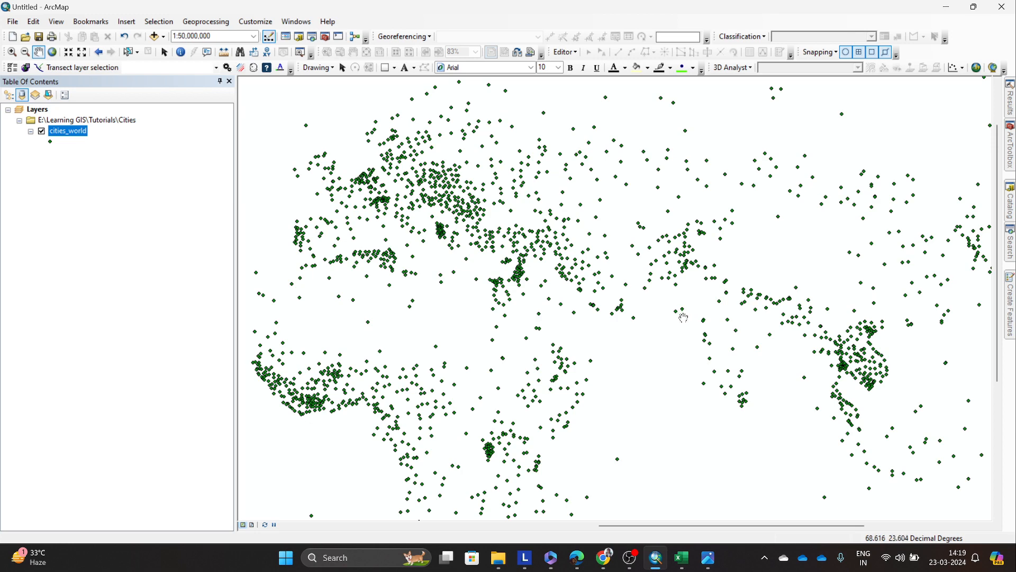
pyautogui.moveTo(674, 293); pyautogui.dragTo(663, 307)
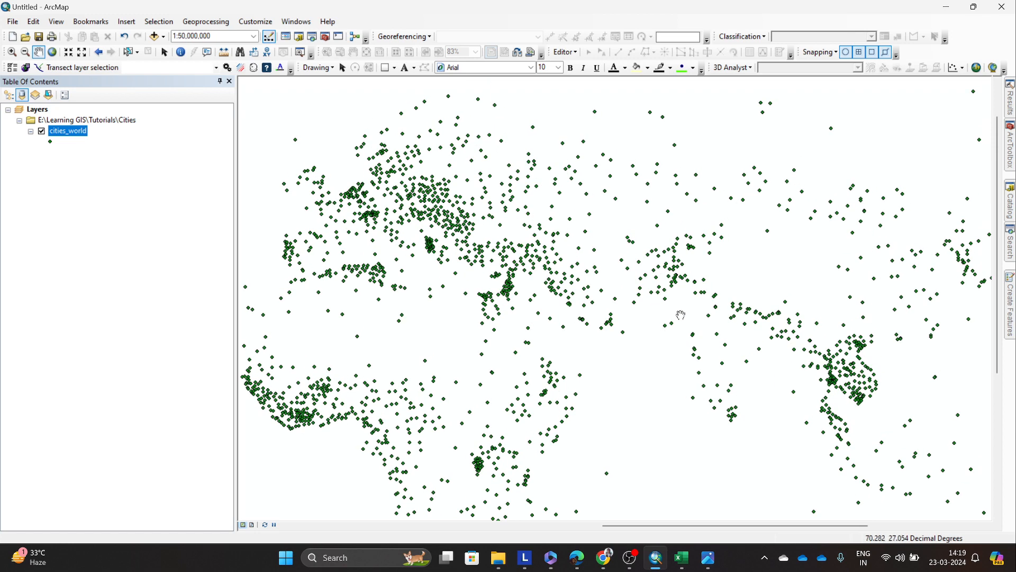
pyautogui.scroll(-2, 681, 313)
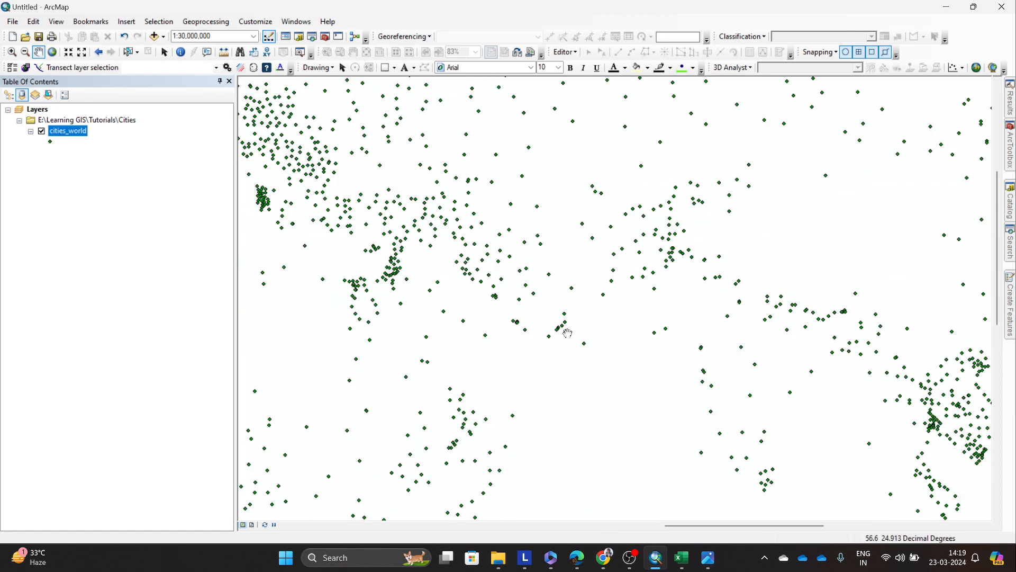
pyautogui.moveTo(603, 326); pyautogui.dragTo(638, 363)
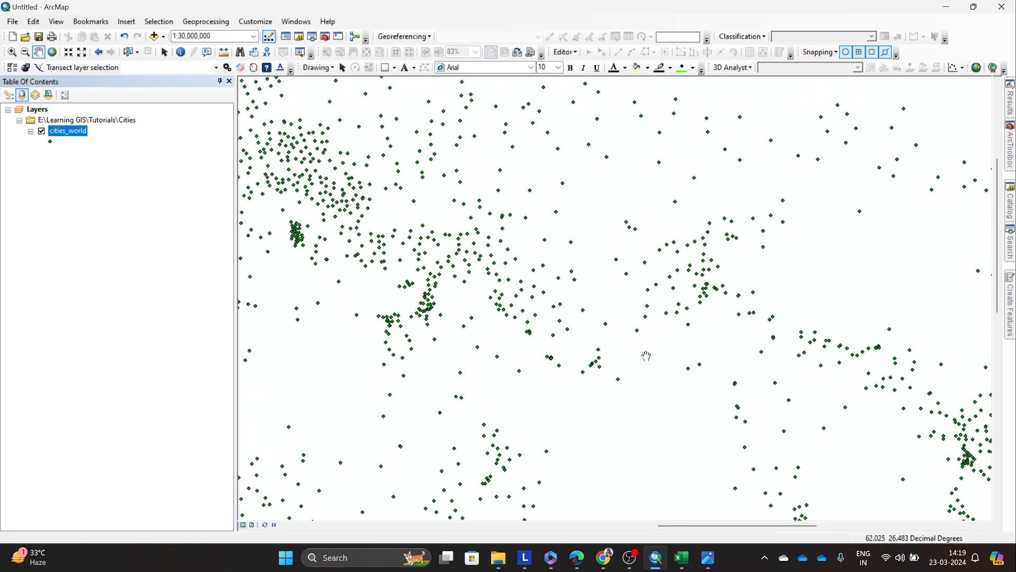
# Step: Minimize the map window and switch to the Google Meet call in Chrome
pyautogui.moveTo(606, 557)
pyautogui.click(947, 7)
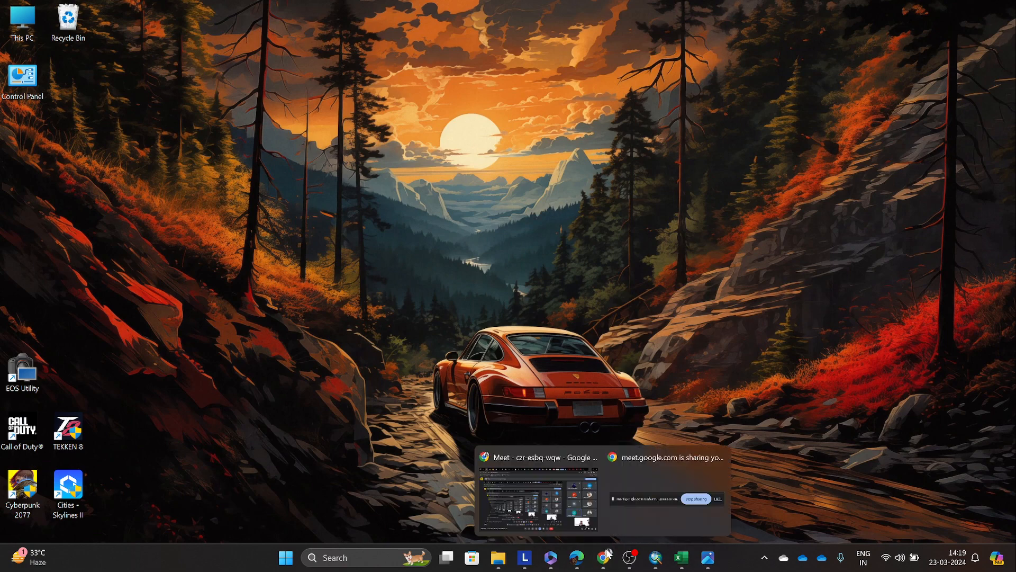
pyautogui.click(554, 480)
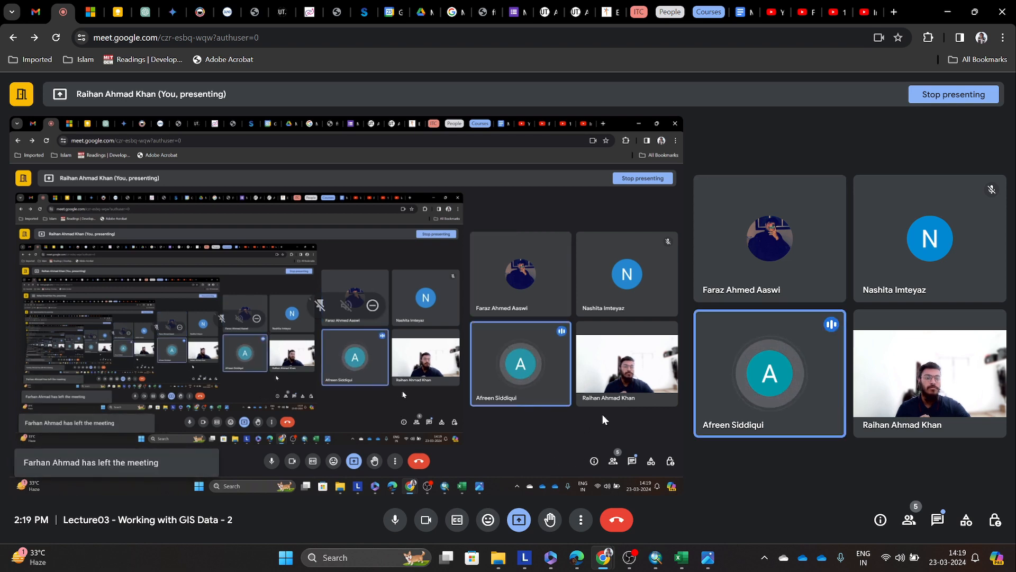
# Step: Switch to Excel, look over the B-1 workers table in DDW-1000B-01-Census.xls, and close the workbook
pyautogui.moveTo(705, 557)
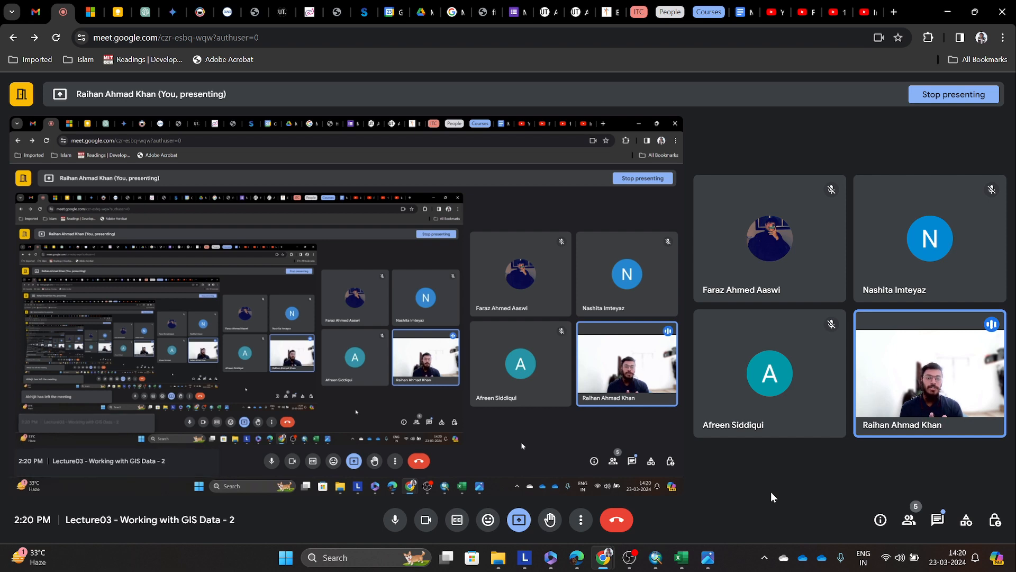
pyautogui.click(655, 557)
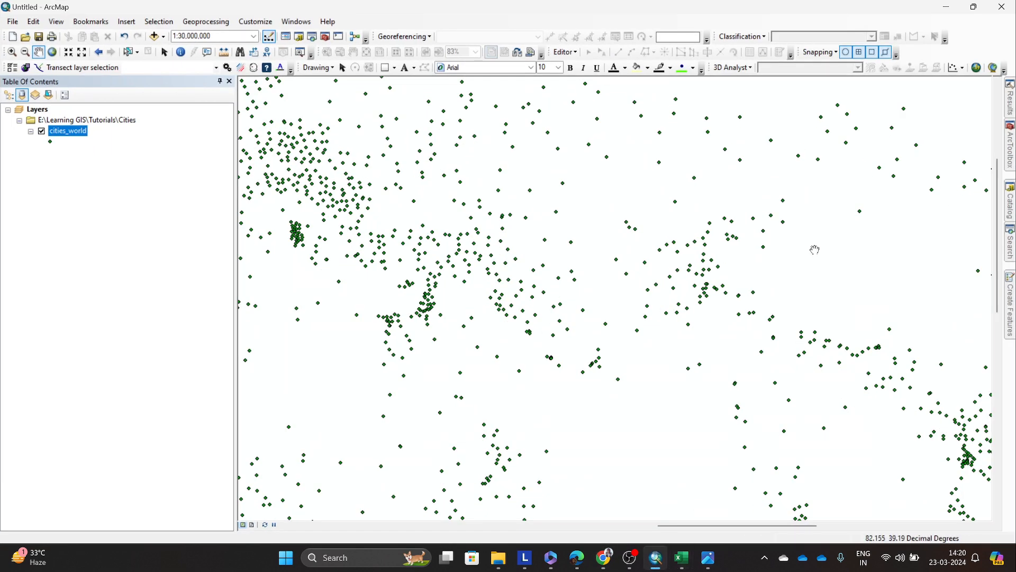
pyautogui.click(723, 501)
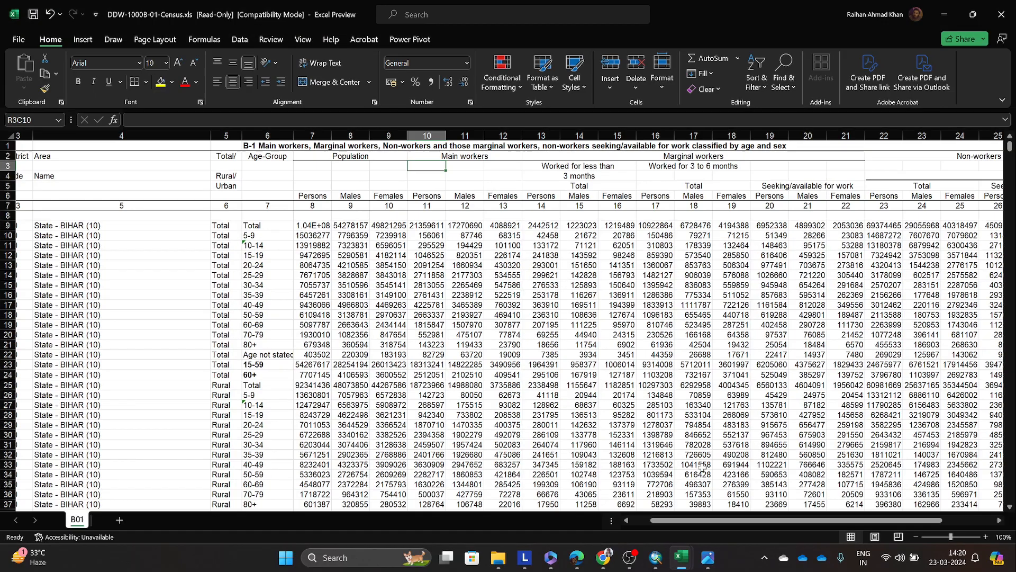
pyautogui.scroll(-7, 644, 397)
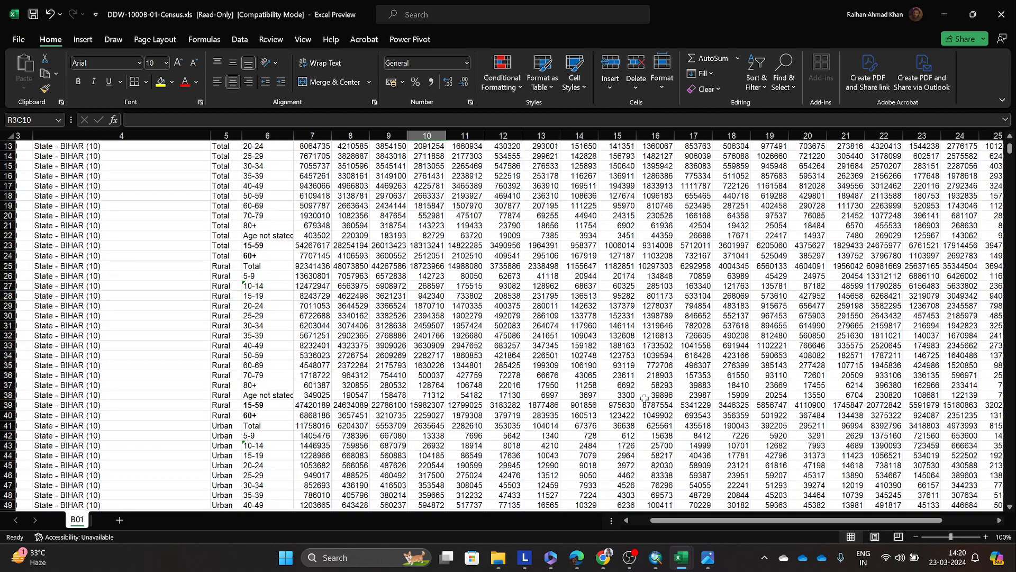
pyautogui.scroll(5, 644, 398)
pyautogui.scroll(2, 644, 397)
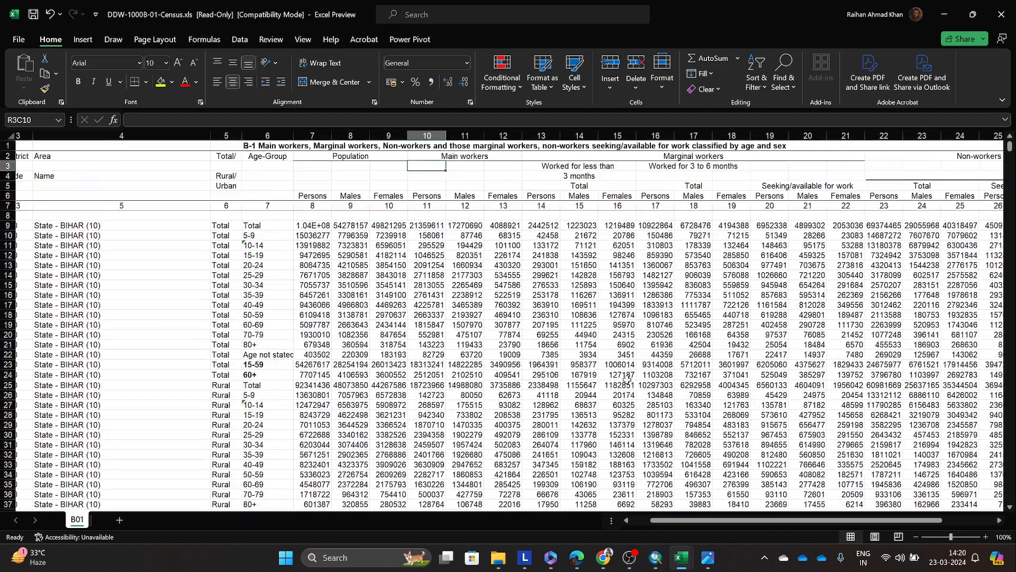
pyautogui.click(616, 363)
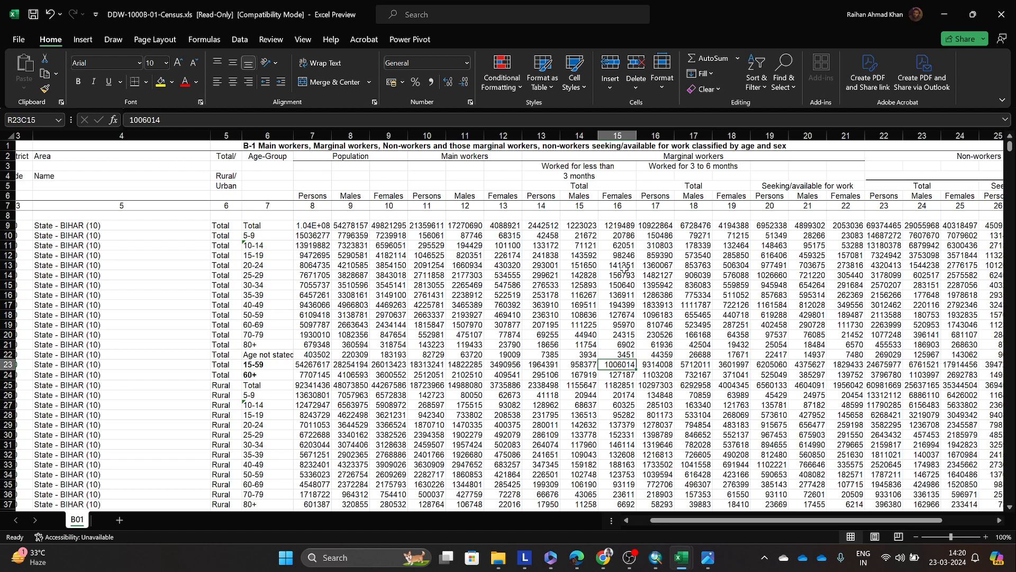
pyautogui.click(673, 265)
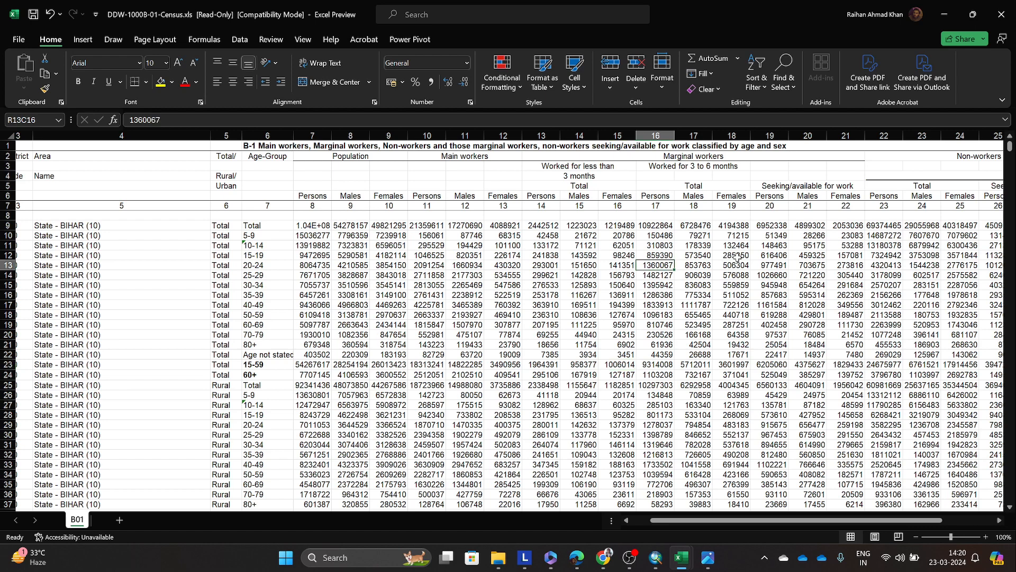
pyautogui.click(1001, 14)
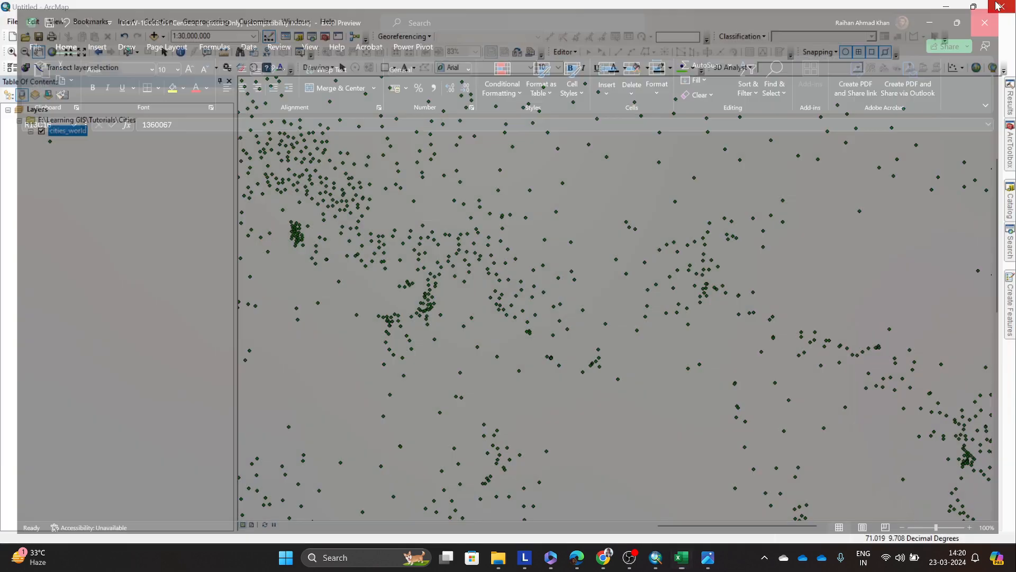
# Step: Minimize ArcMap and switch to the OBS recording window
pyautogui.click(947, 7)
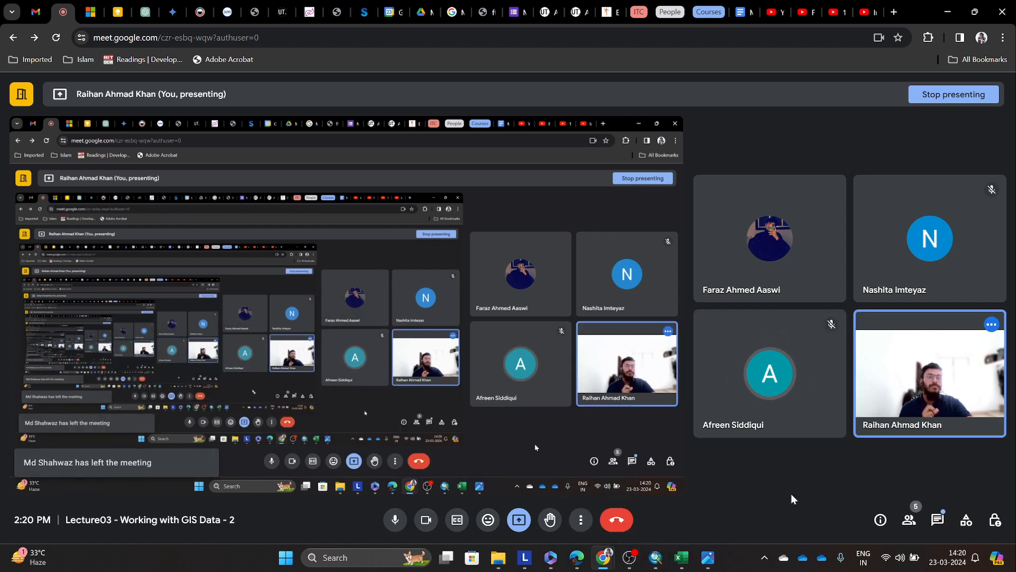
pyautogui.click(631, 557)
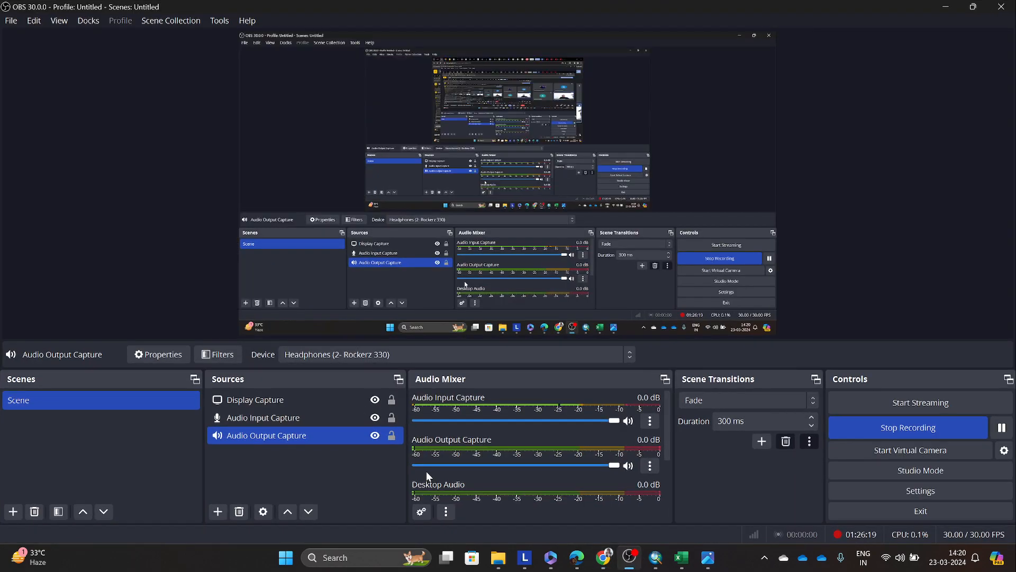